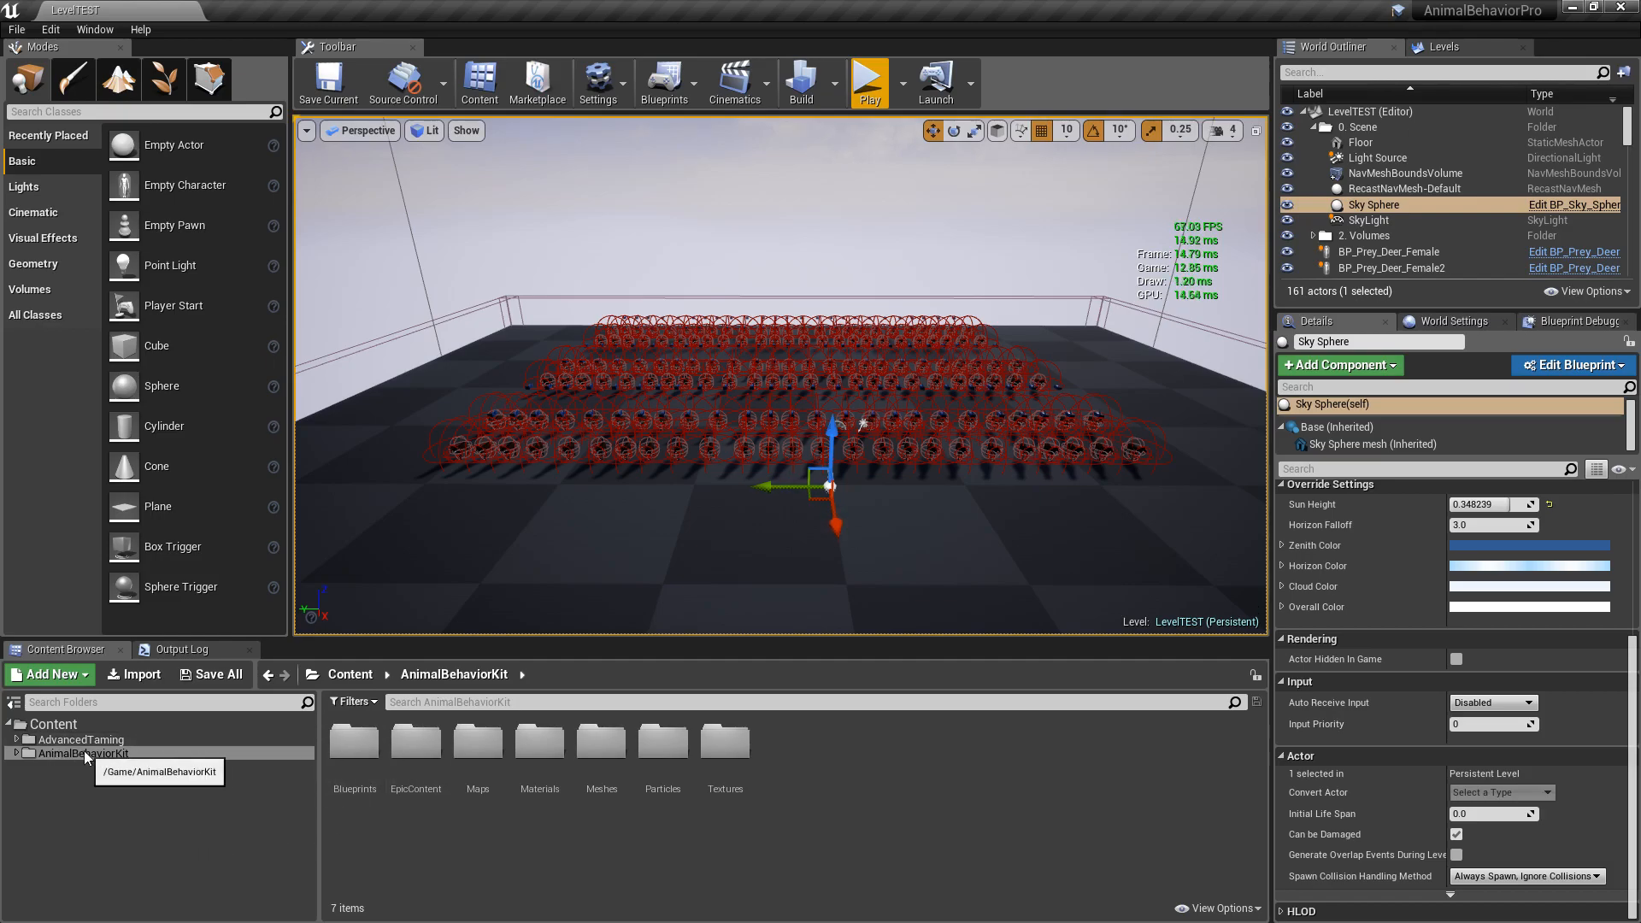
Step: Browse the AnimalBehaviorKit content through Blueprints, Characters and Animals to the GroundAnimals folder
{"action": "double_click", "coordinate": [354, 749]}
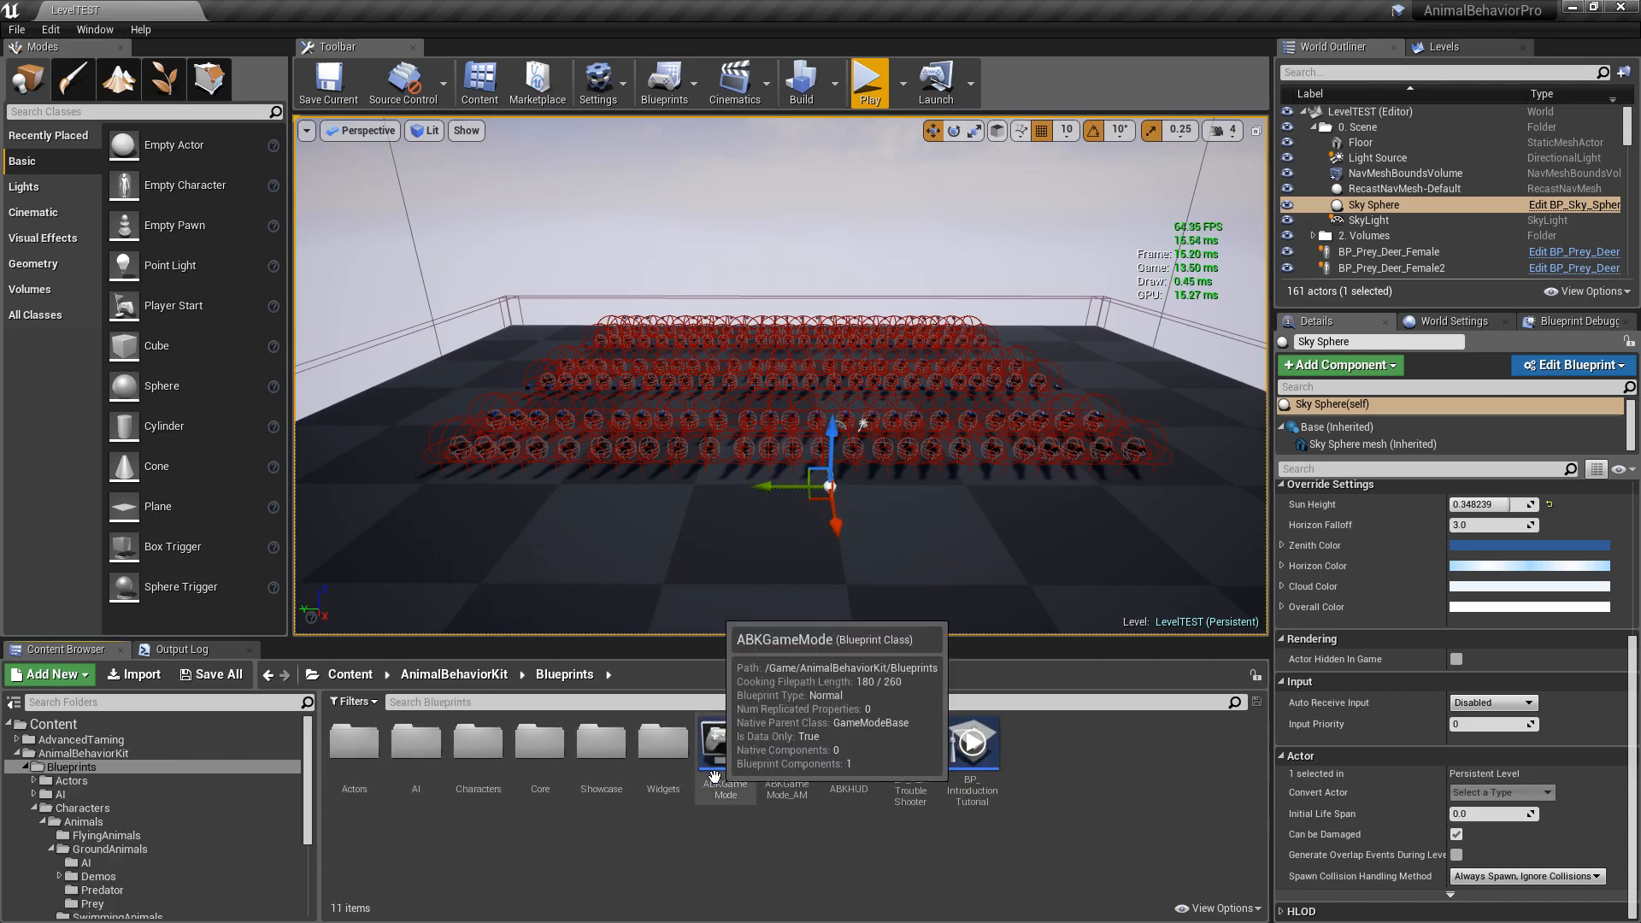
{"action": "double_click", "coordinate": [490, 752]}
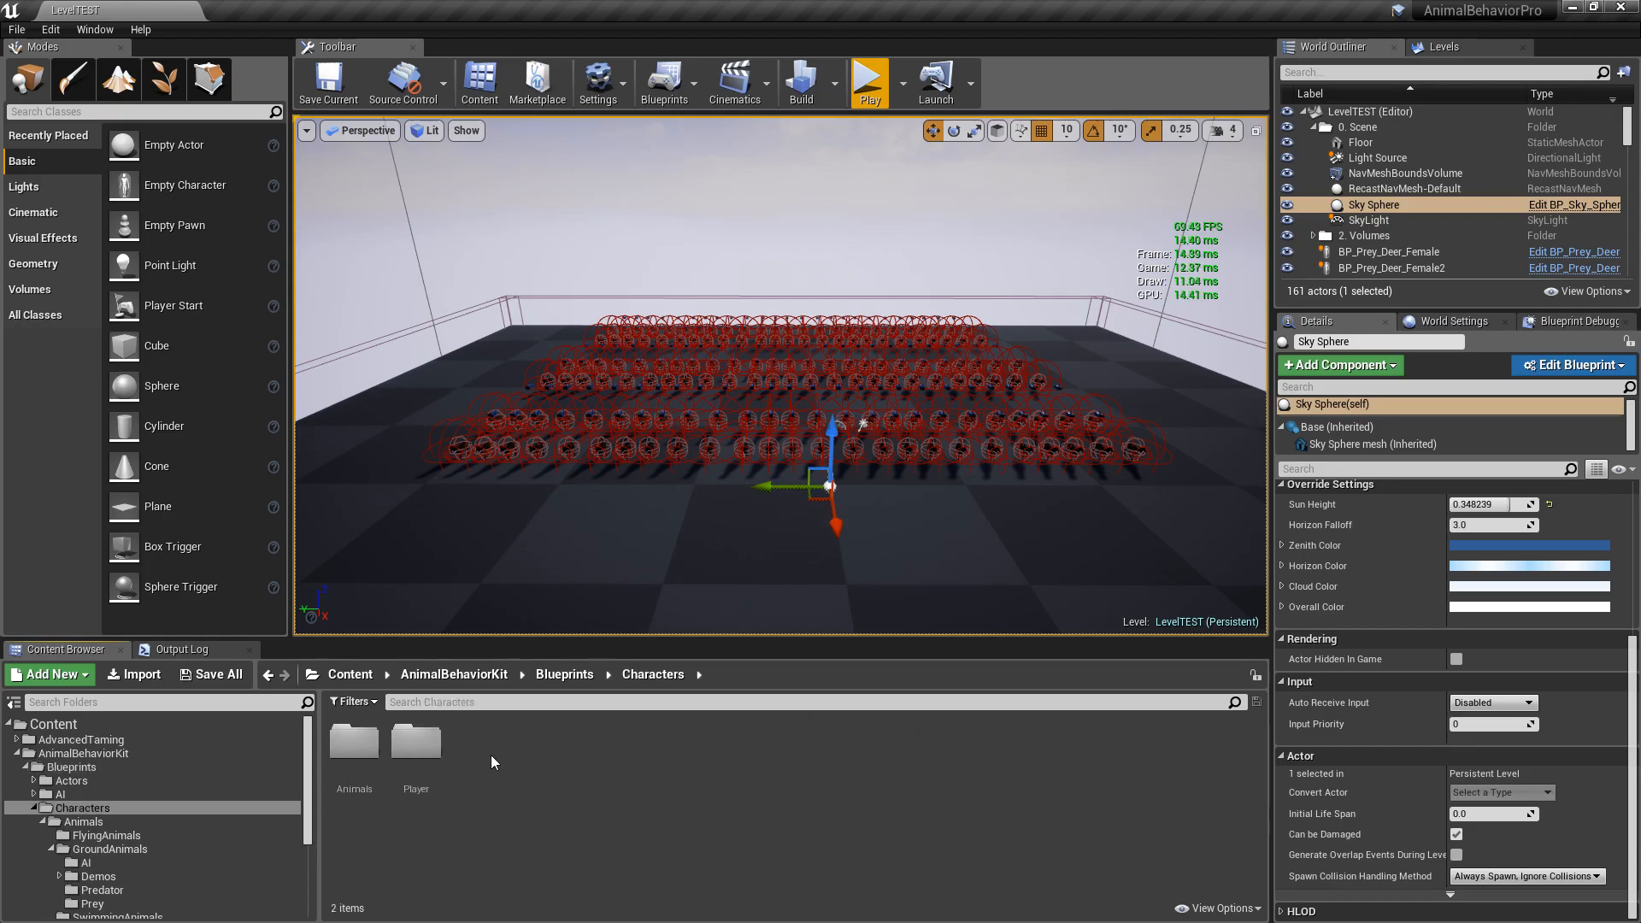
{"action": "double_click", "coordinate": [354, 744]}
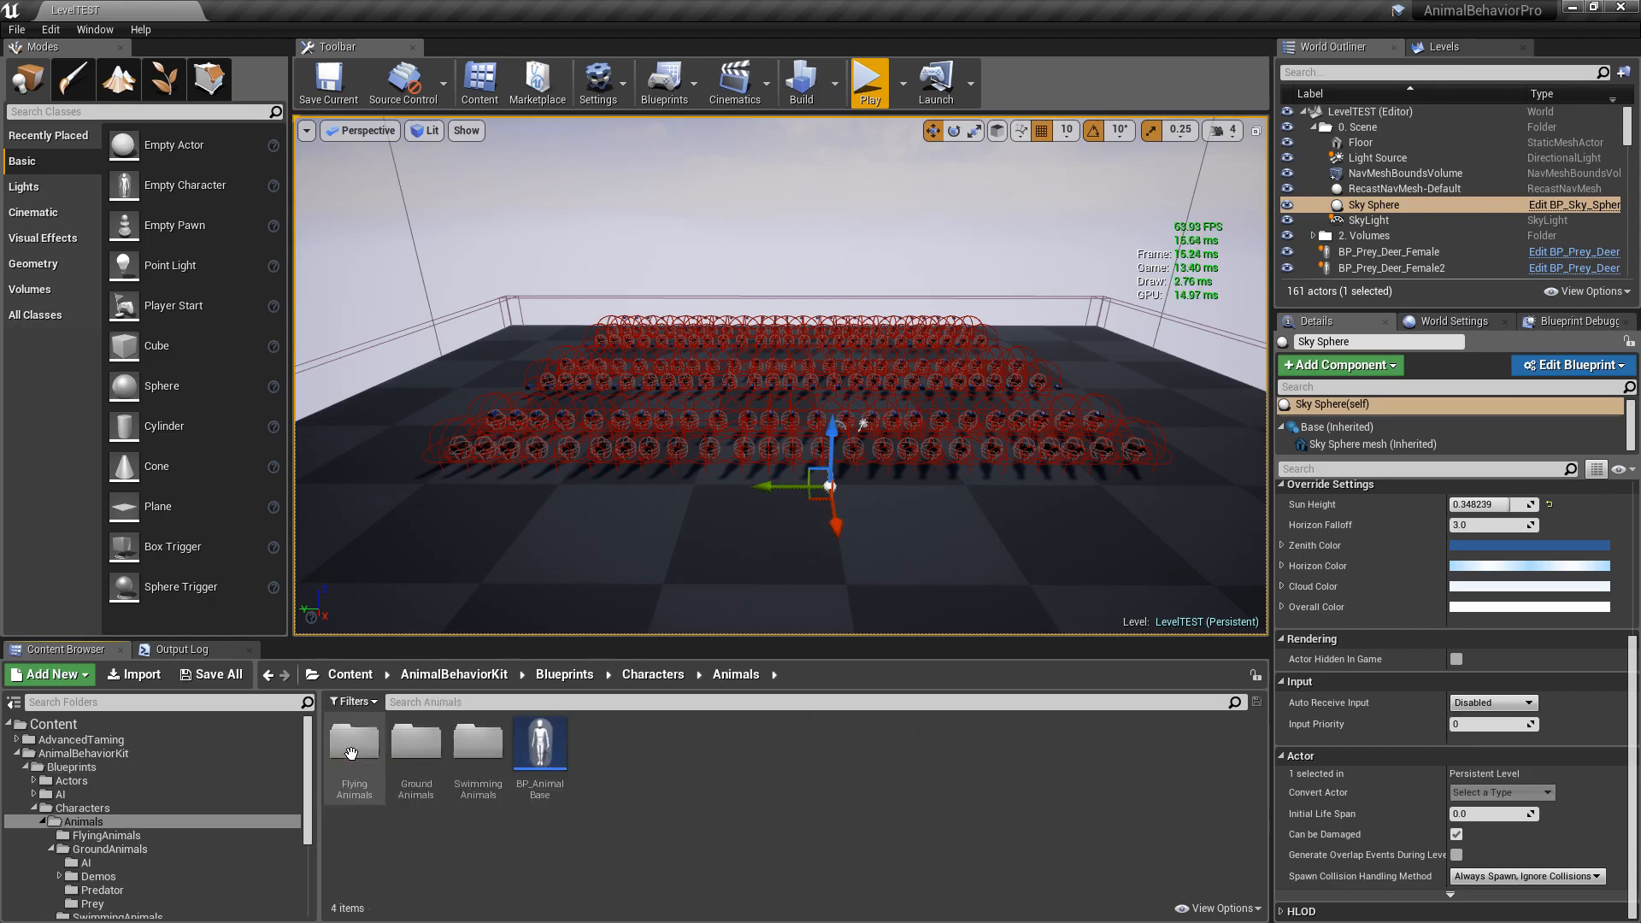
{"action": "double_click", "coordinate": [416, 744]}
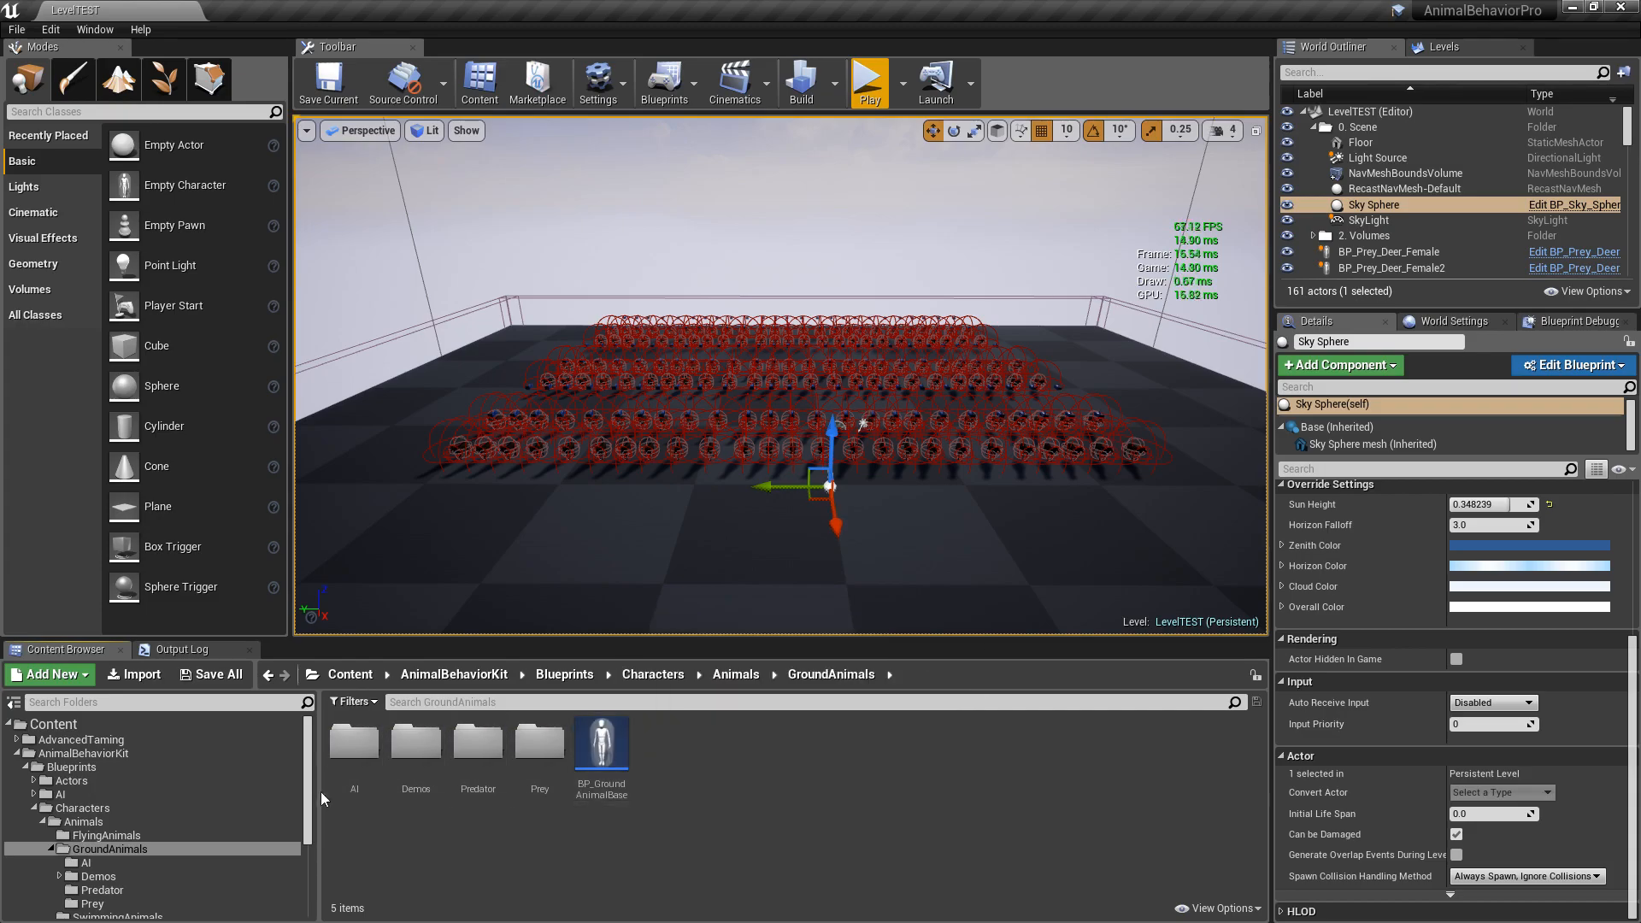
Step: View the top-level contents of the AdvancedTaming and AnimalBehaviorKit folders, and collapse the AnimalBehaviorKit tree
{"action": "left_click", "coordinate": [60, 752]}
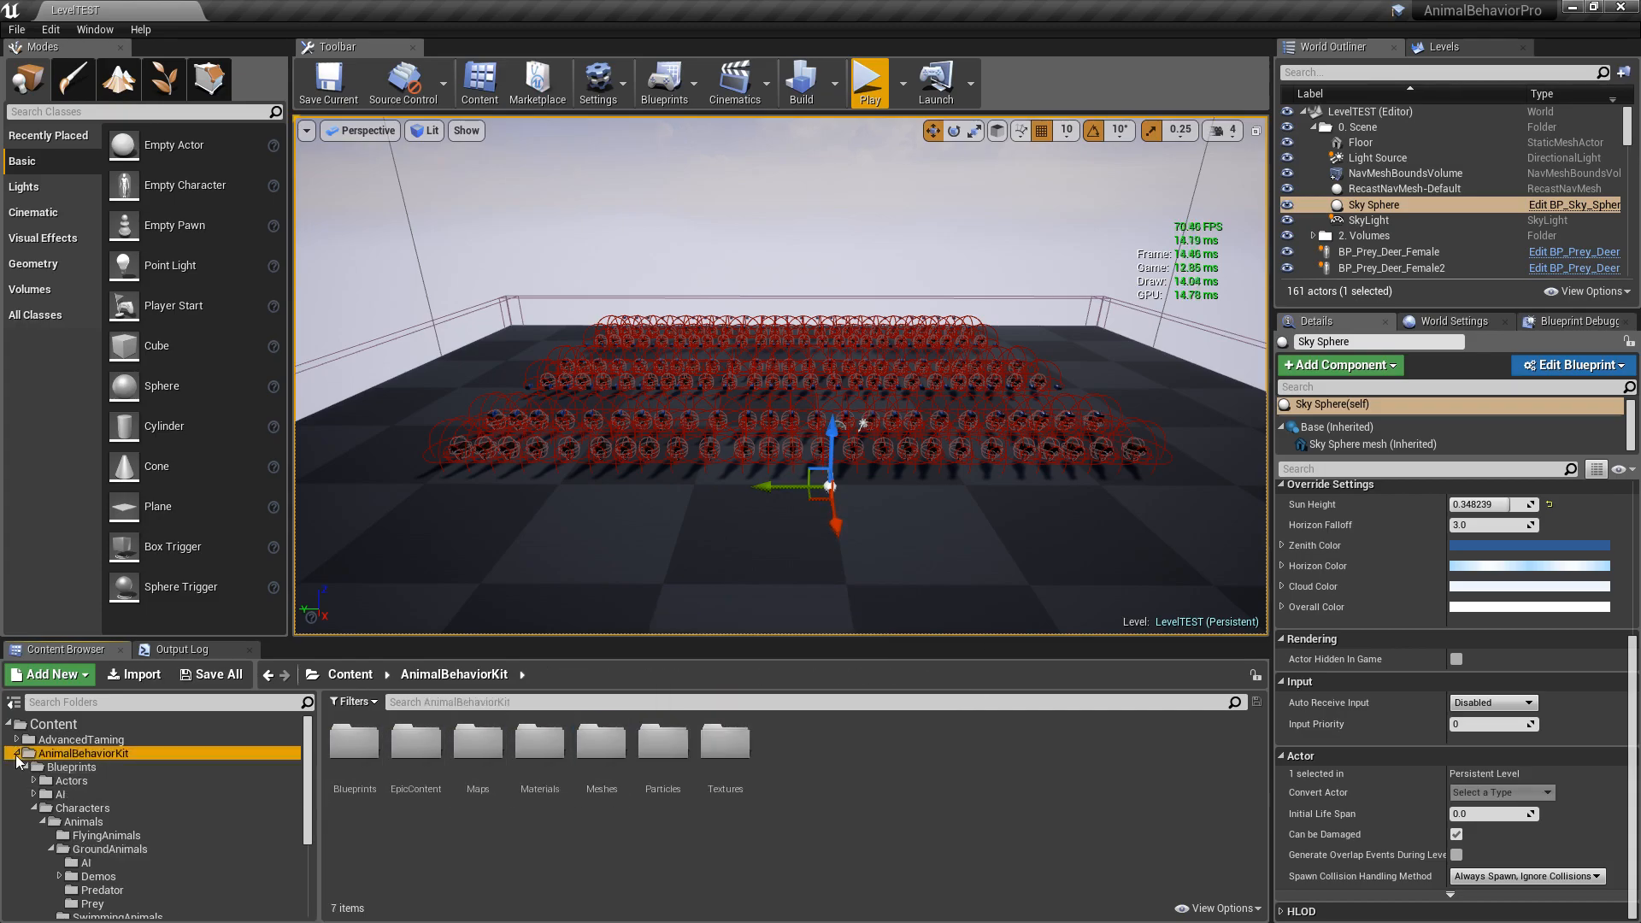
{"action": "left_click", "coordinate": [79, 740]}
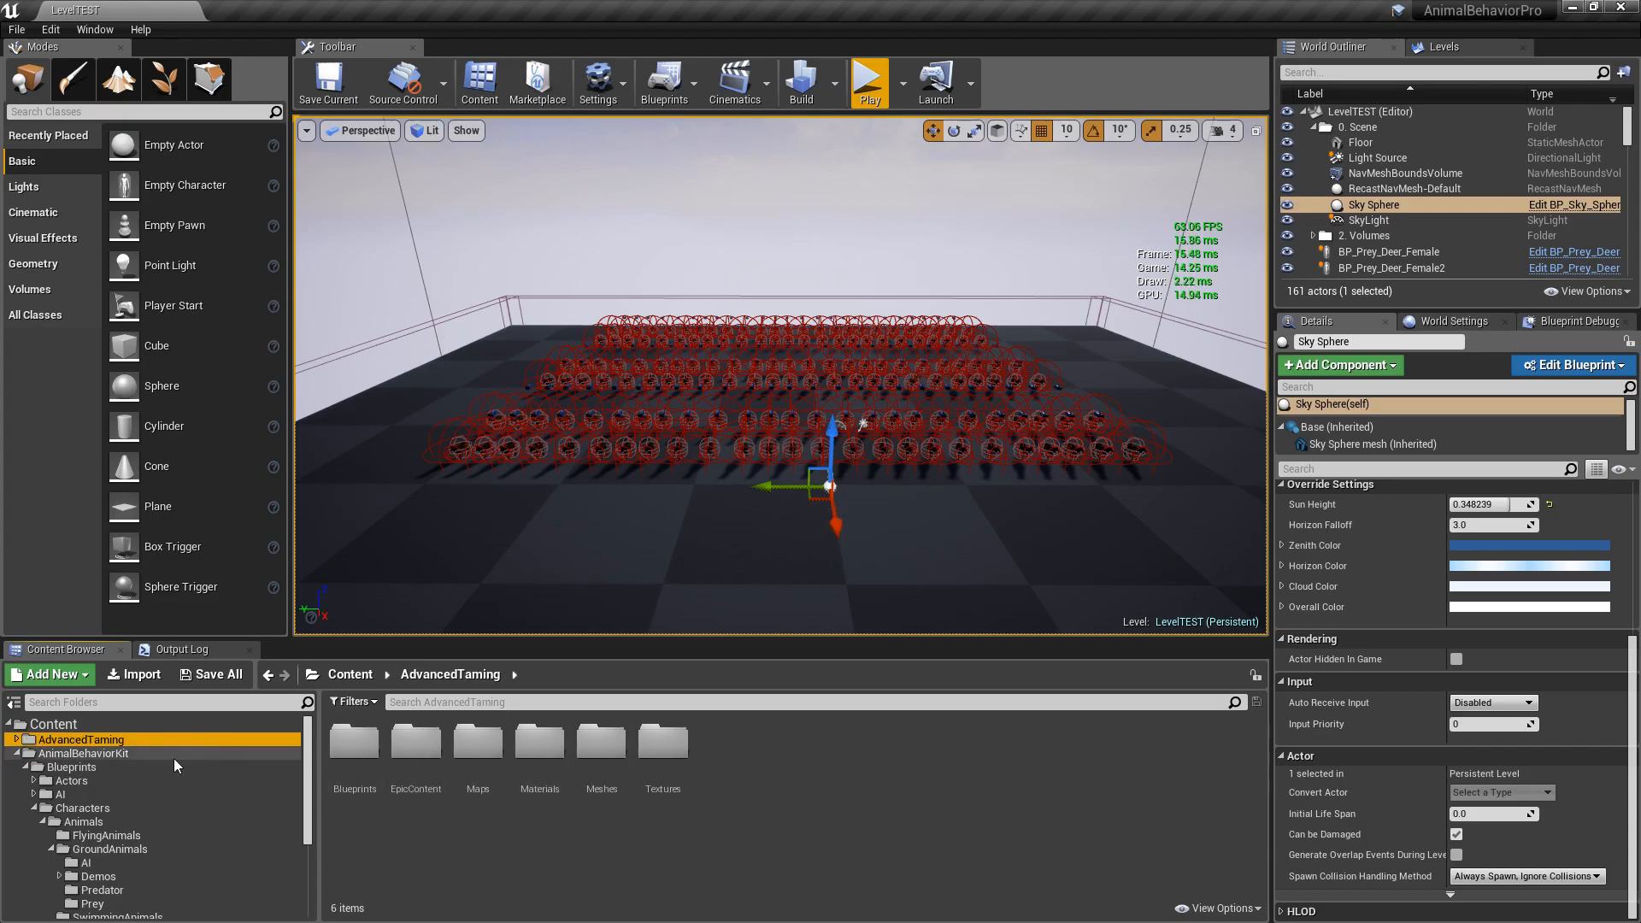
{"action": "left_click", "coordinate": [16, 754]}
{"action": "left_click", "coordinate": [97, 754]}
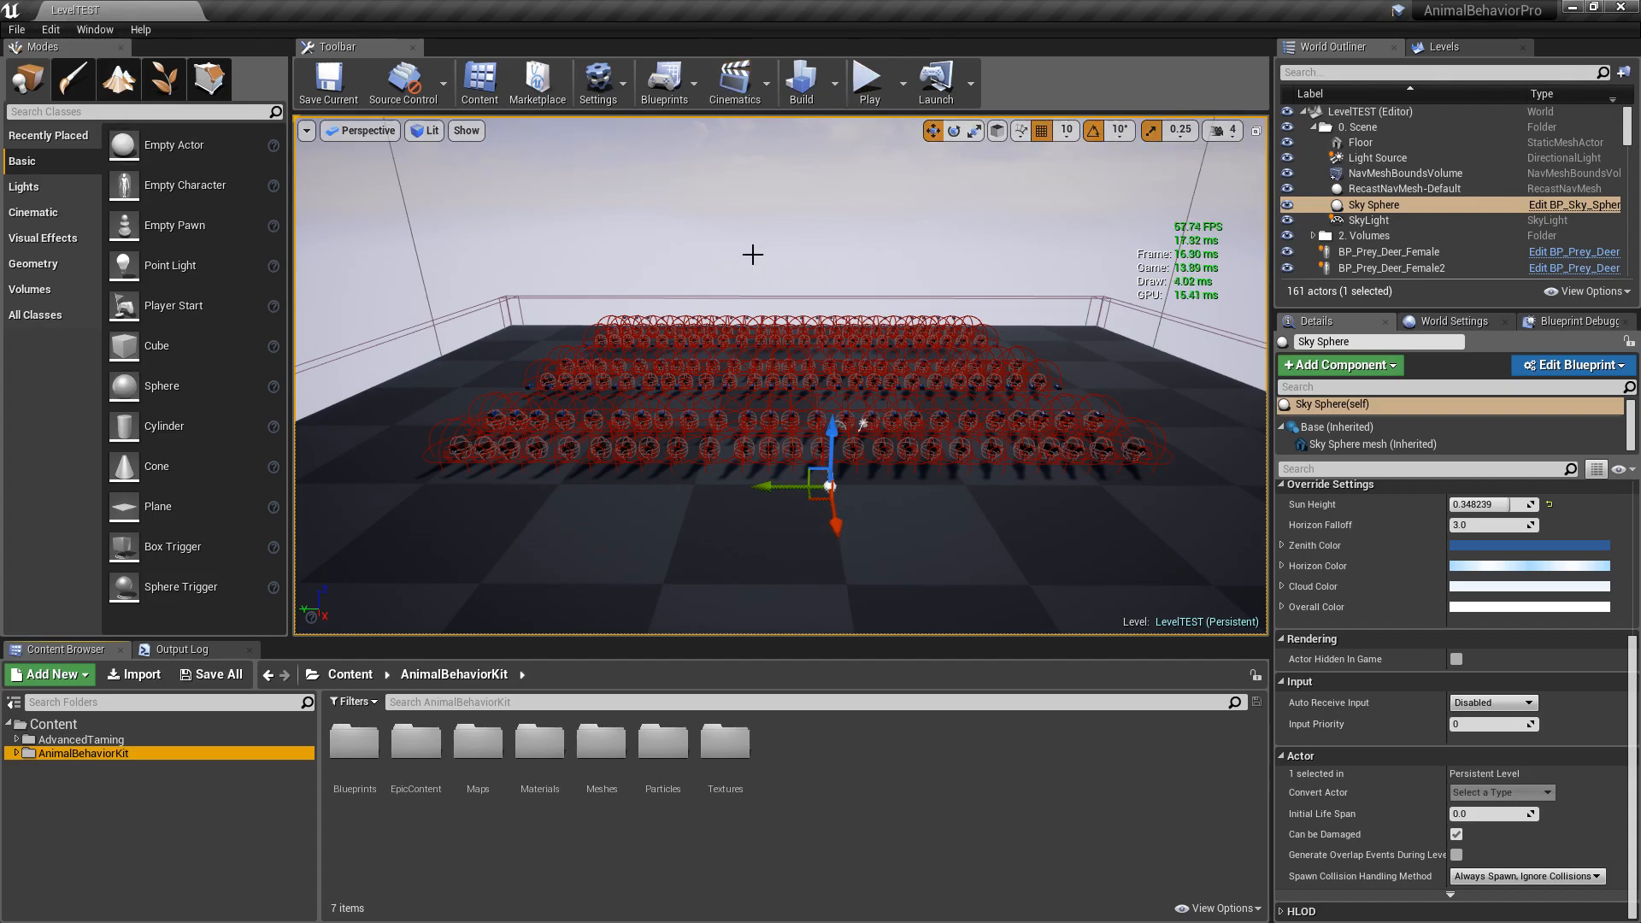
Step: Inspect the rows of deer in the level and collapse the 0. Scene folder in the outliner
{"action": "key", "text": "w"}
{"action": "right_click_drag", "start_coordinate": [752, 340], "coordinate": [658, 444]}
{"action": "key", "text": "s"}
{"action": "right_click_drag", "start_coordinate": [1081, 224], "coordinate": [752, 272]}
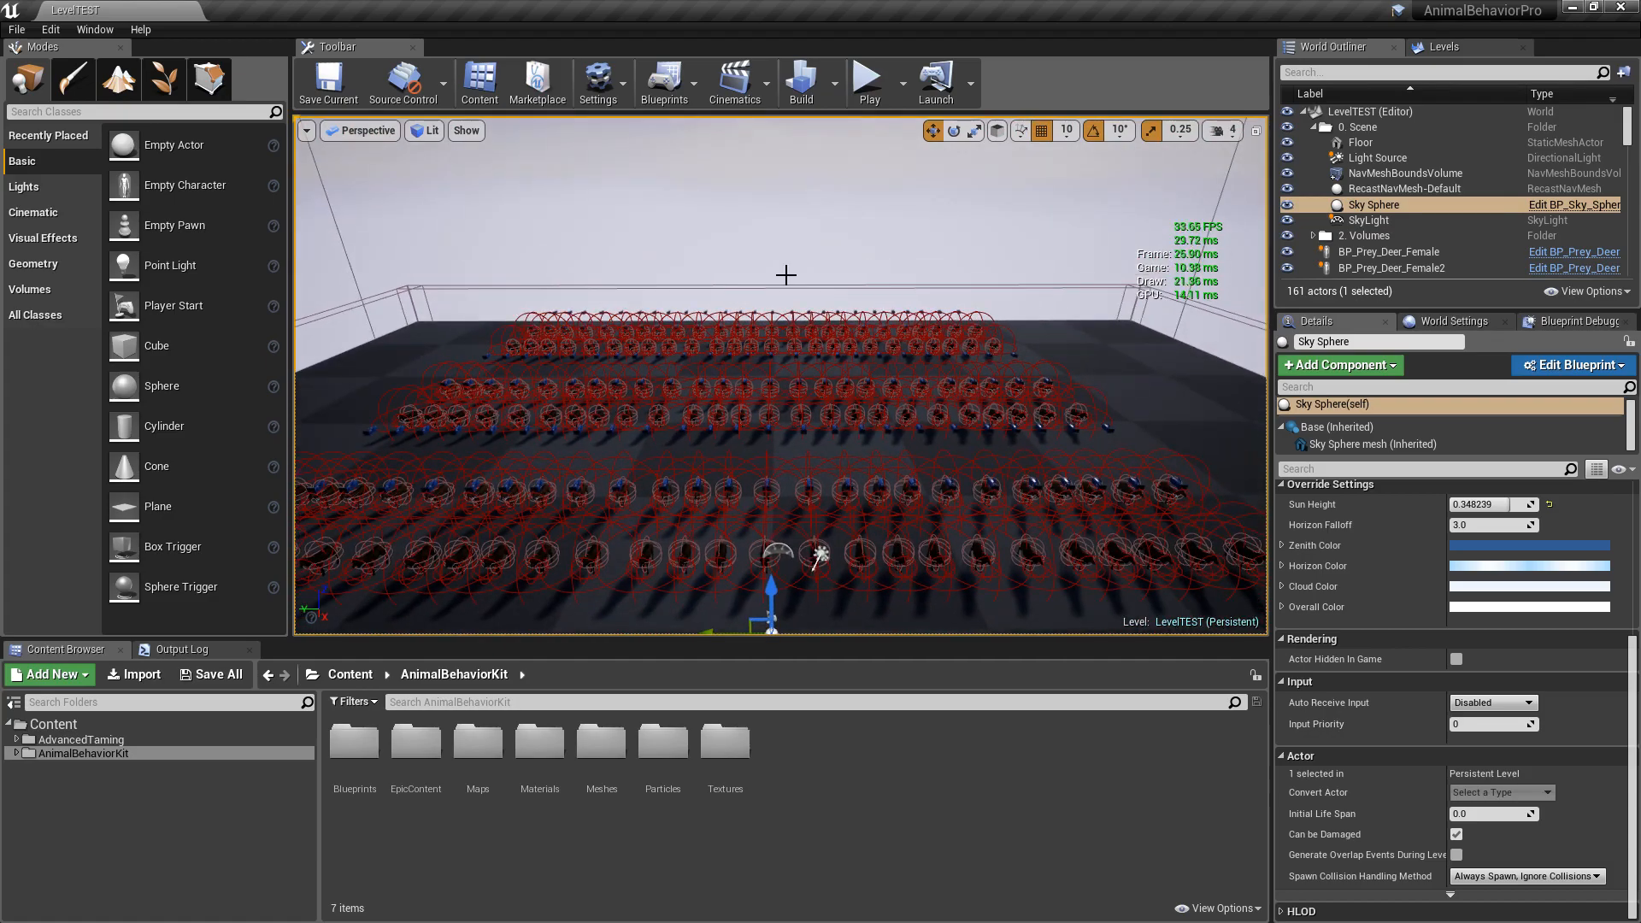
{"action": "left_click", "coordinate": [1313, 126]}
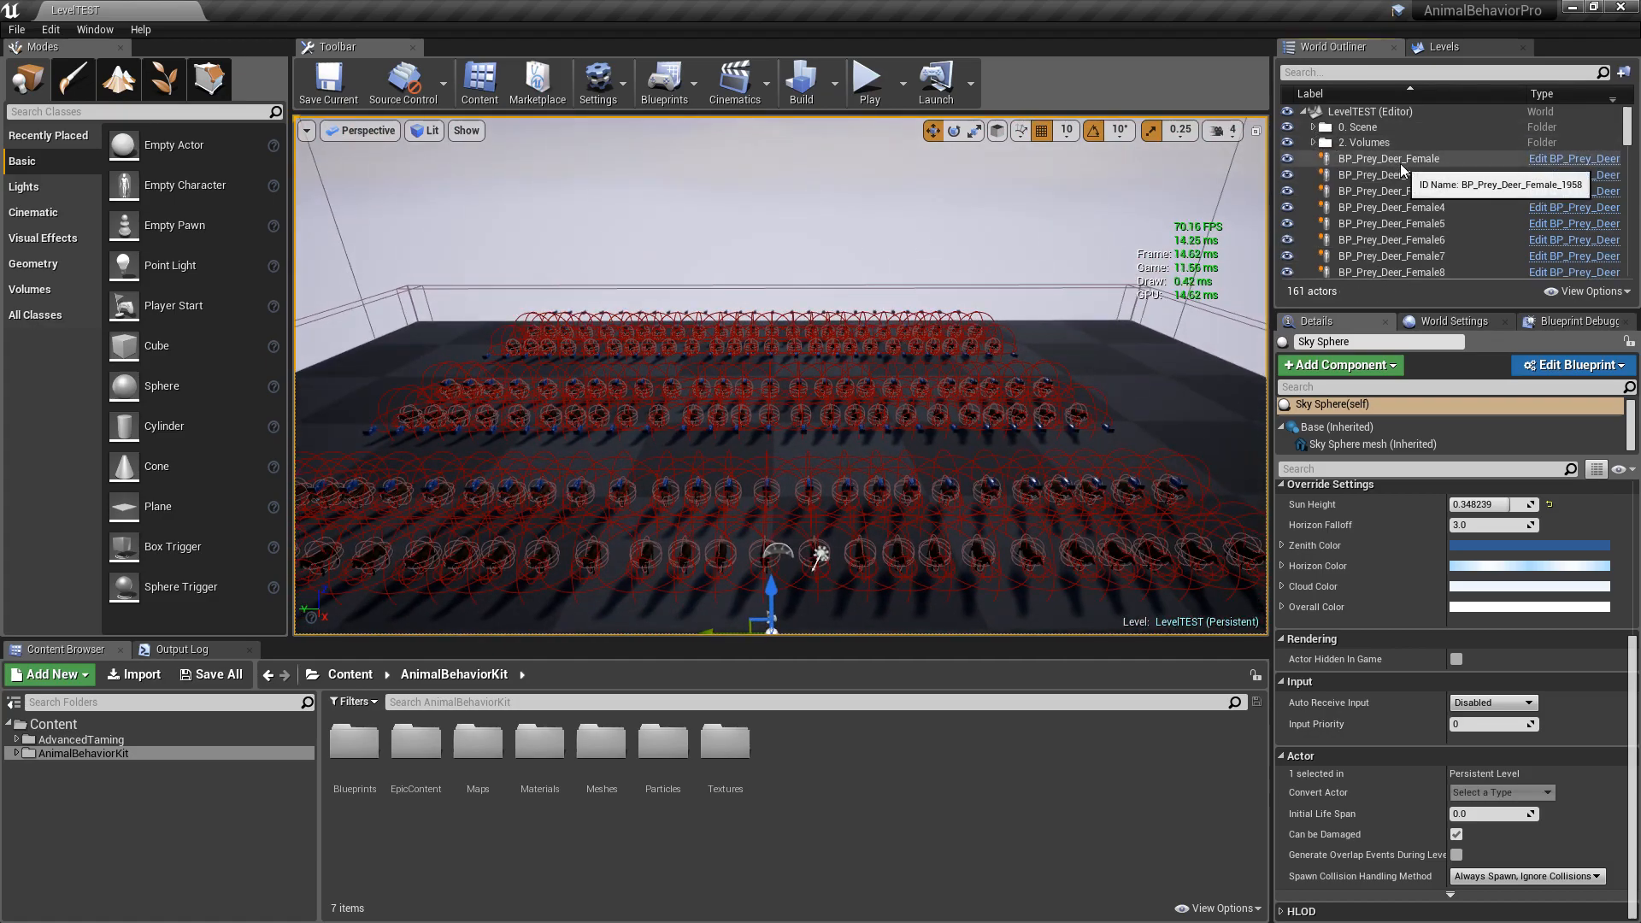
Step: Play the level full screen to check performance with the deer always running, and return to the normal editor layout
{"action": "right_click_drag", "start_coordinate": [1146, 202], "coordinate": [863, 278]}
{"action": "key", "text": "f"}
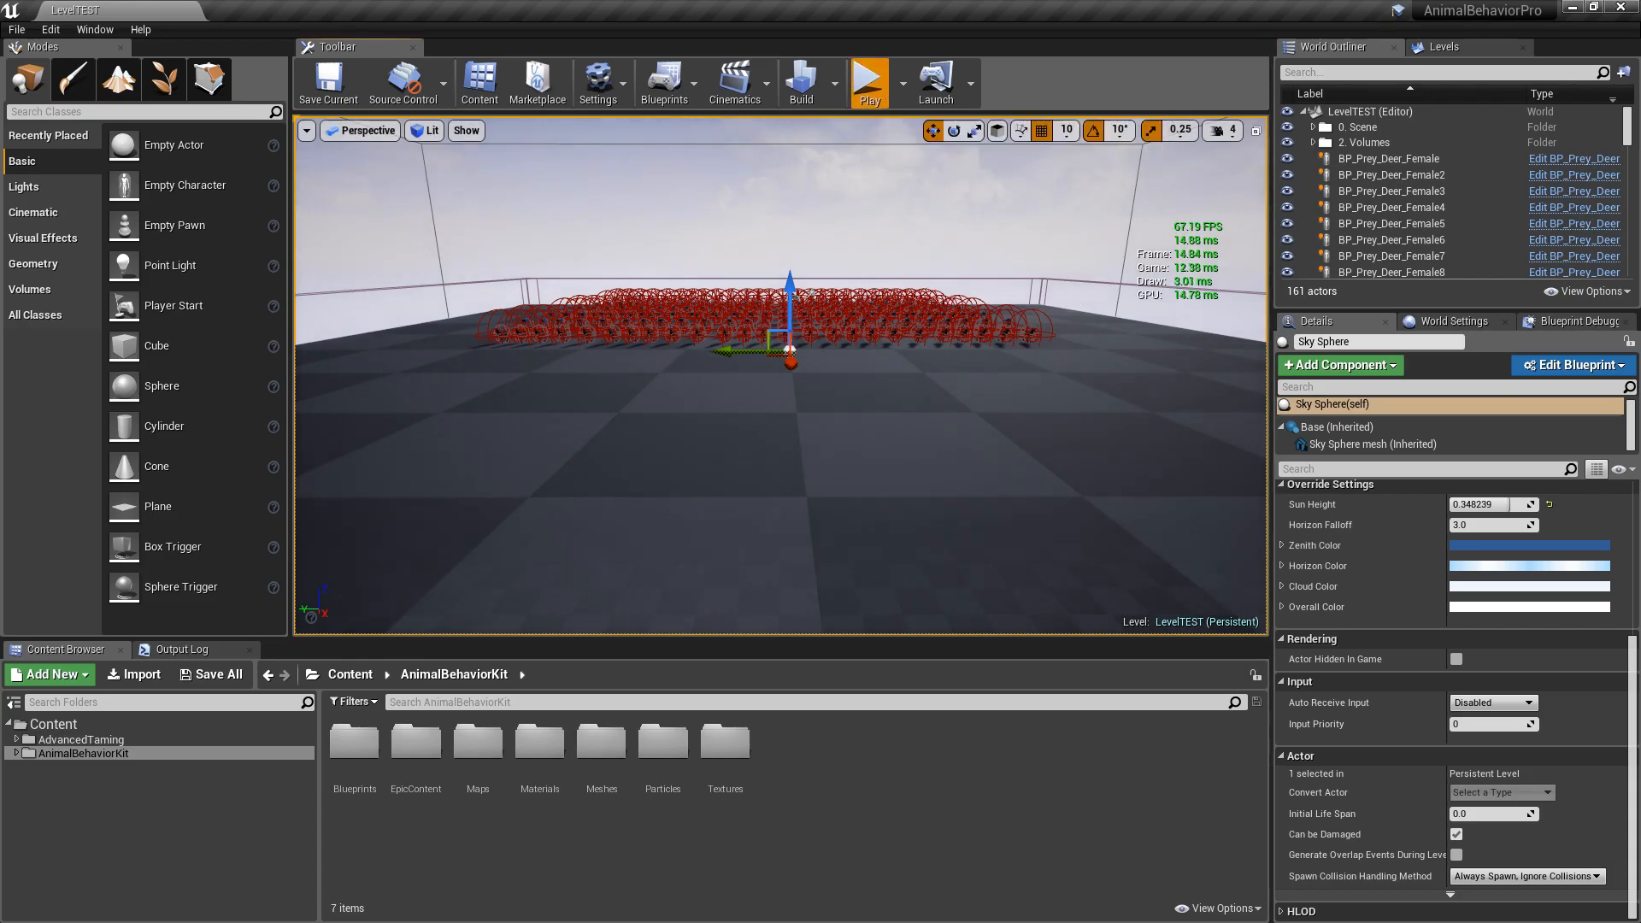
{"action": "left_click", "coordinate": [869, 85]}
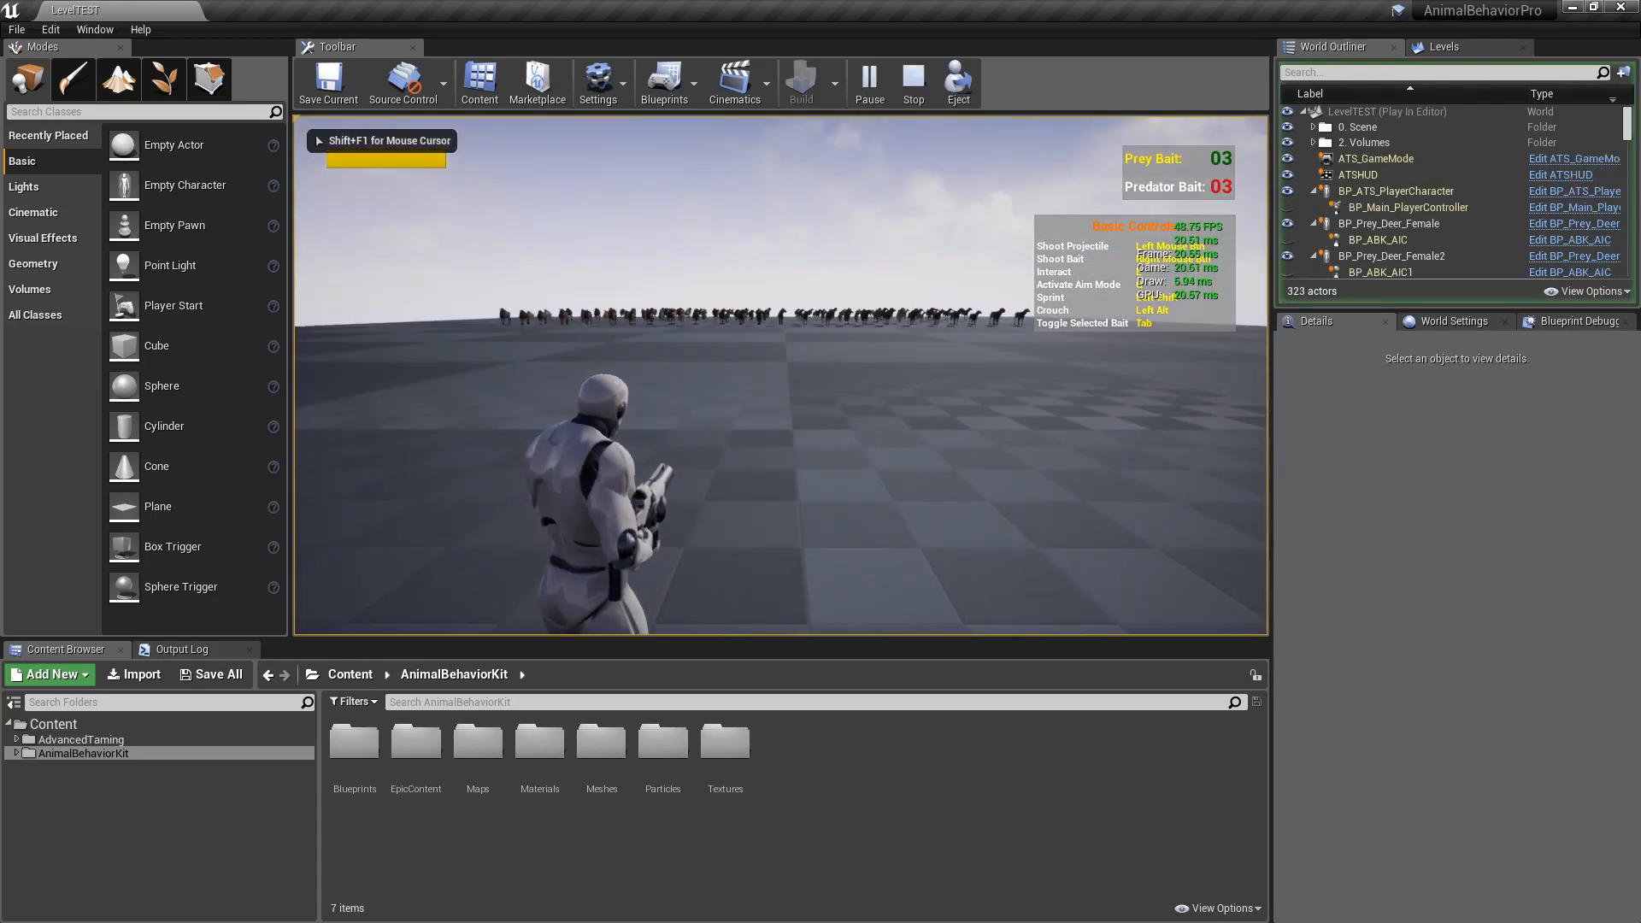
{"action": "key", "text": "F11"}
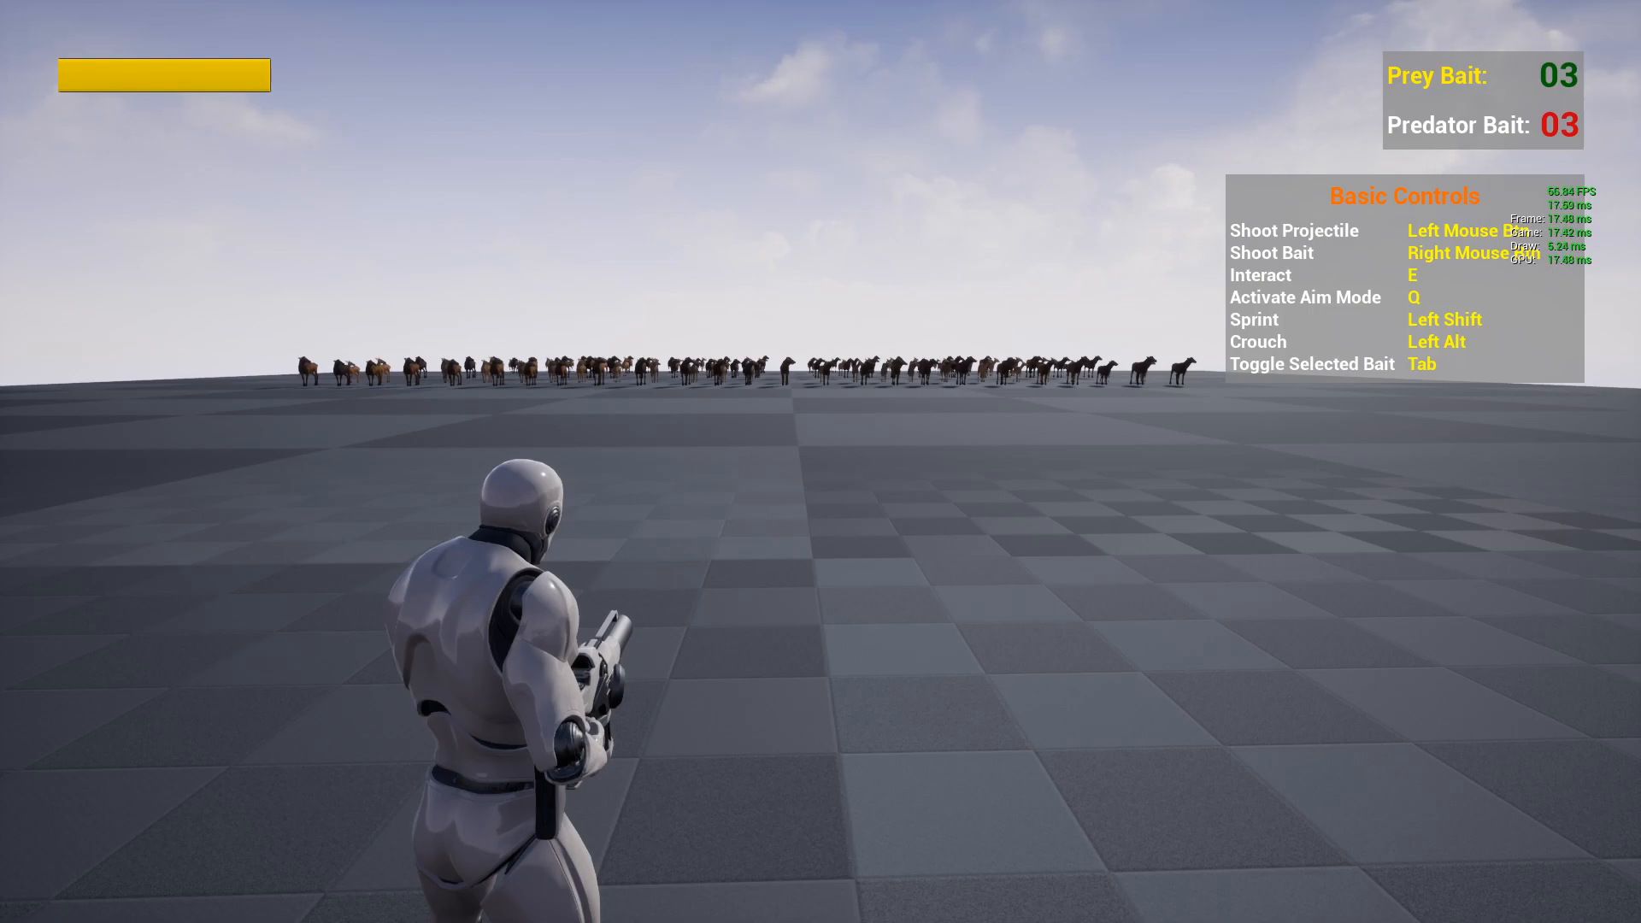
{"action": "key", "text": "Escape"}
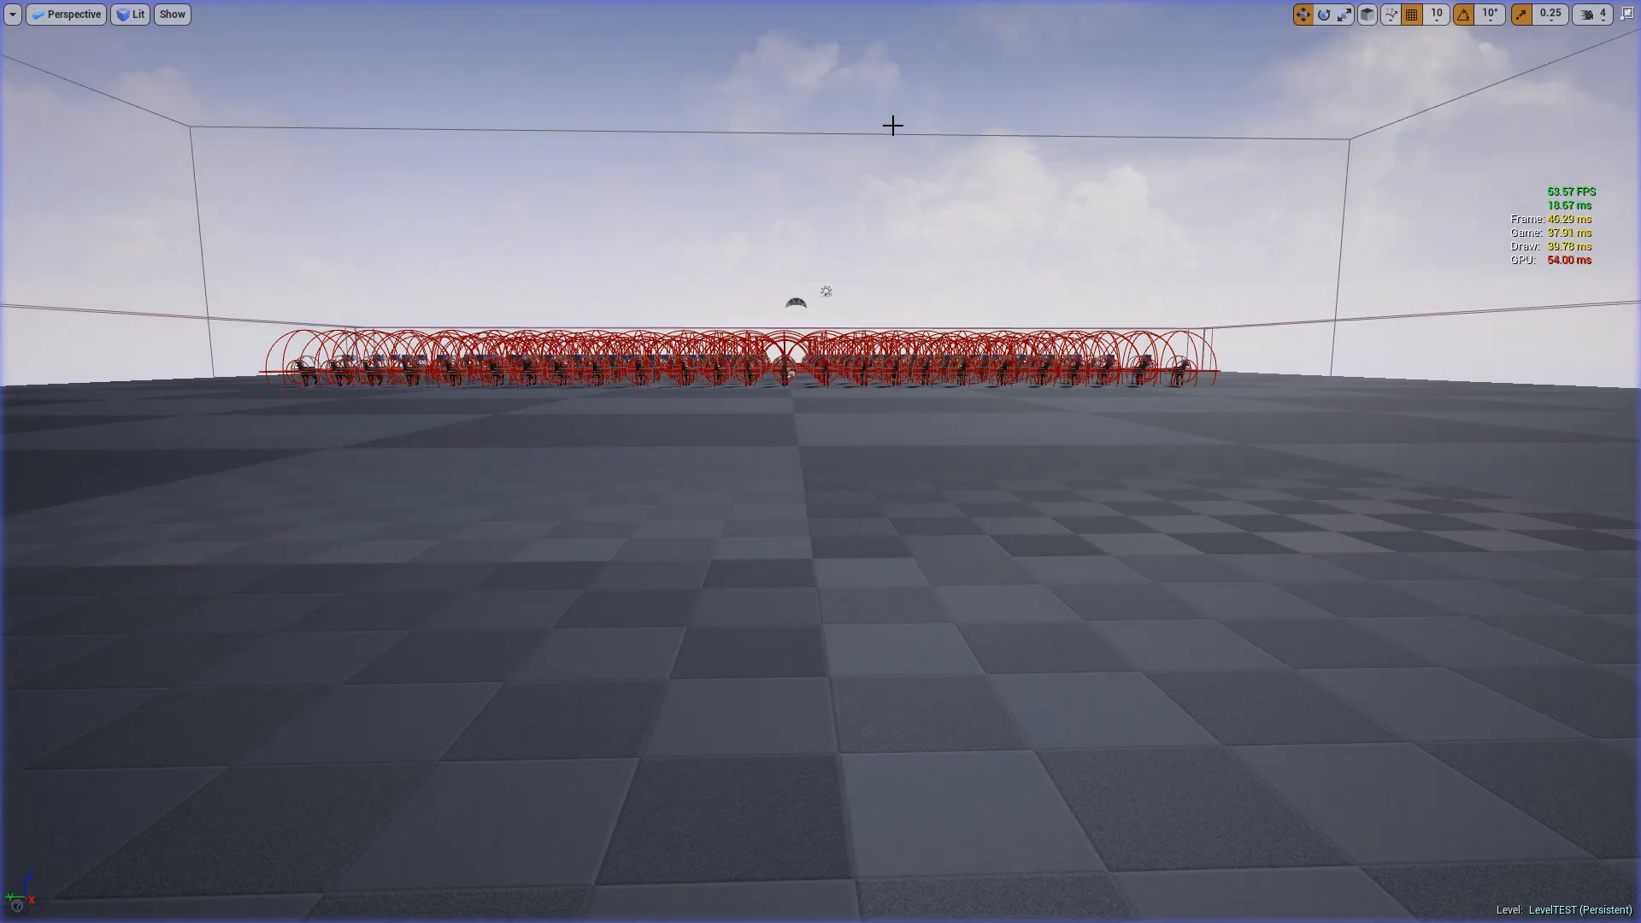
{"action": "key", "text": "F11"}
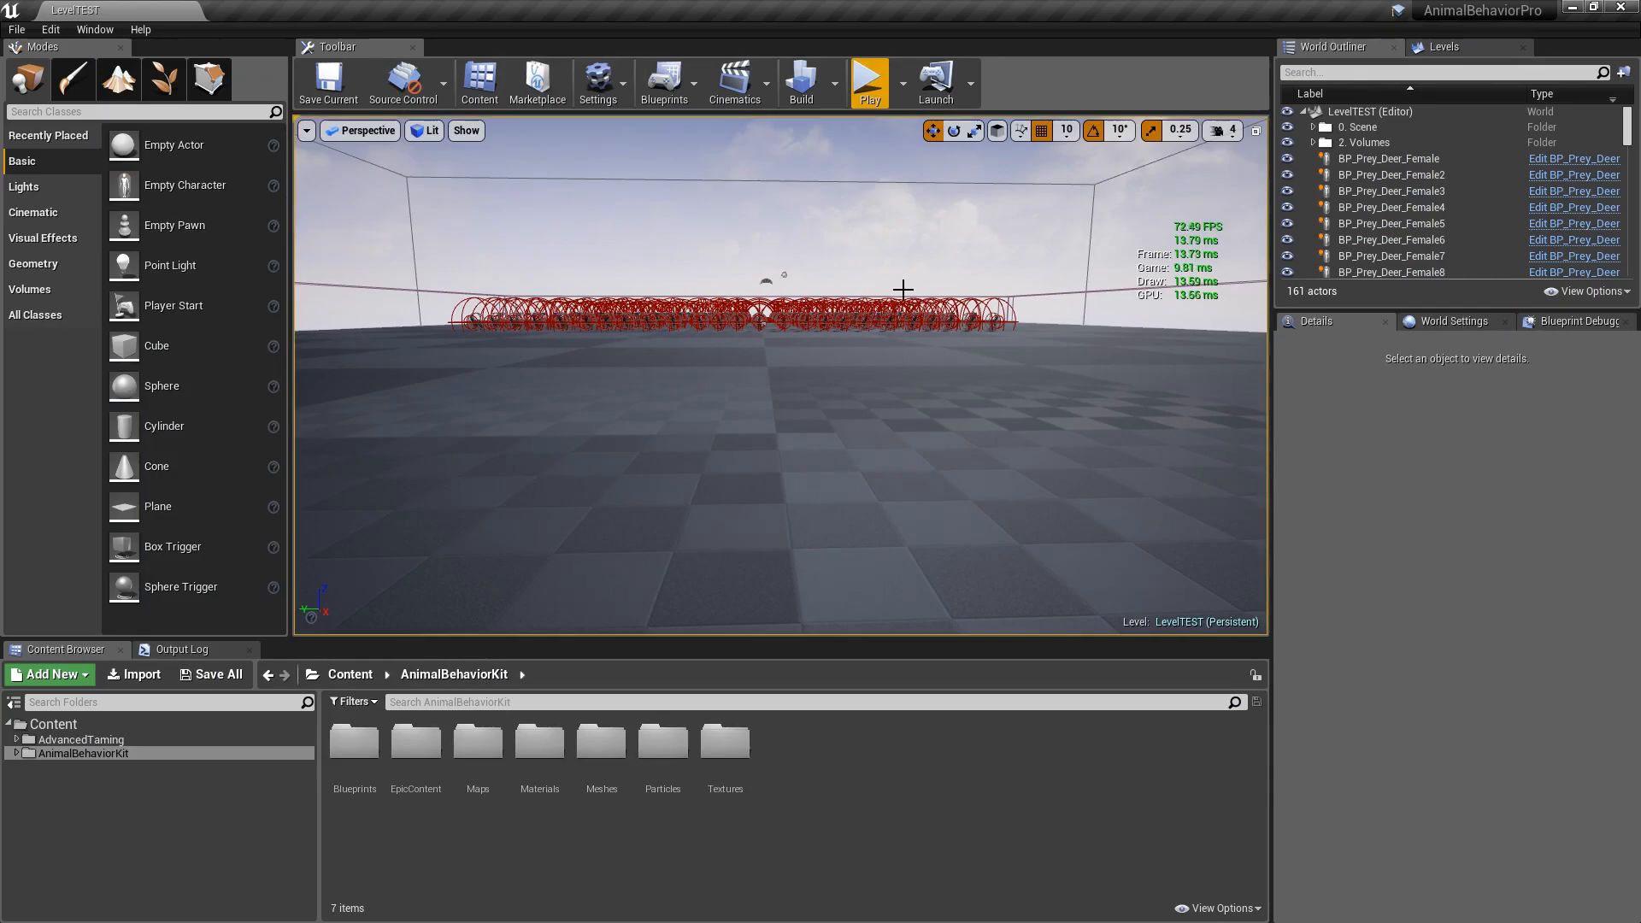
Step: Select all deer actors from BP_Prey_Deer_Female to BP_Prey_Deer_Male75 and set their AI Run Mode to Run on Proximity
{"action": "left_click", "coordinate": [1446, 157]}
{"action": "left_click_drag", "start_coordinate": [1628, 125], "coordinate": [1628, 256]}
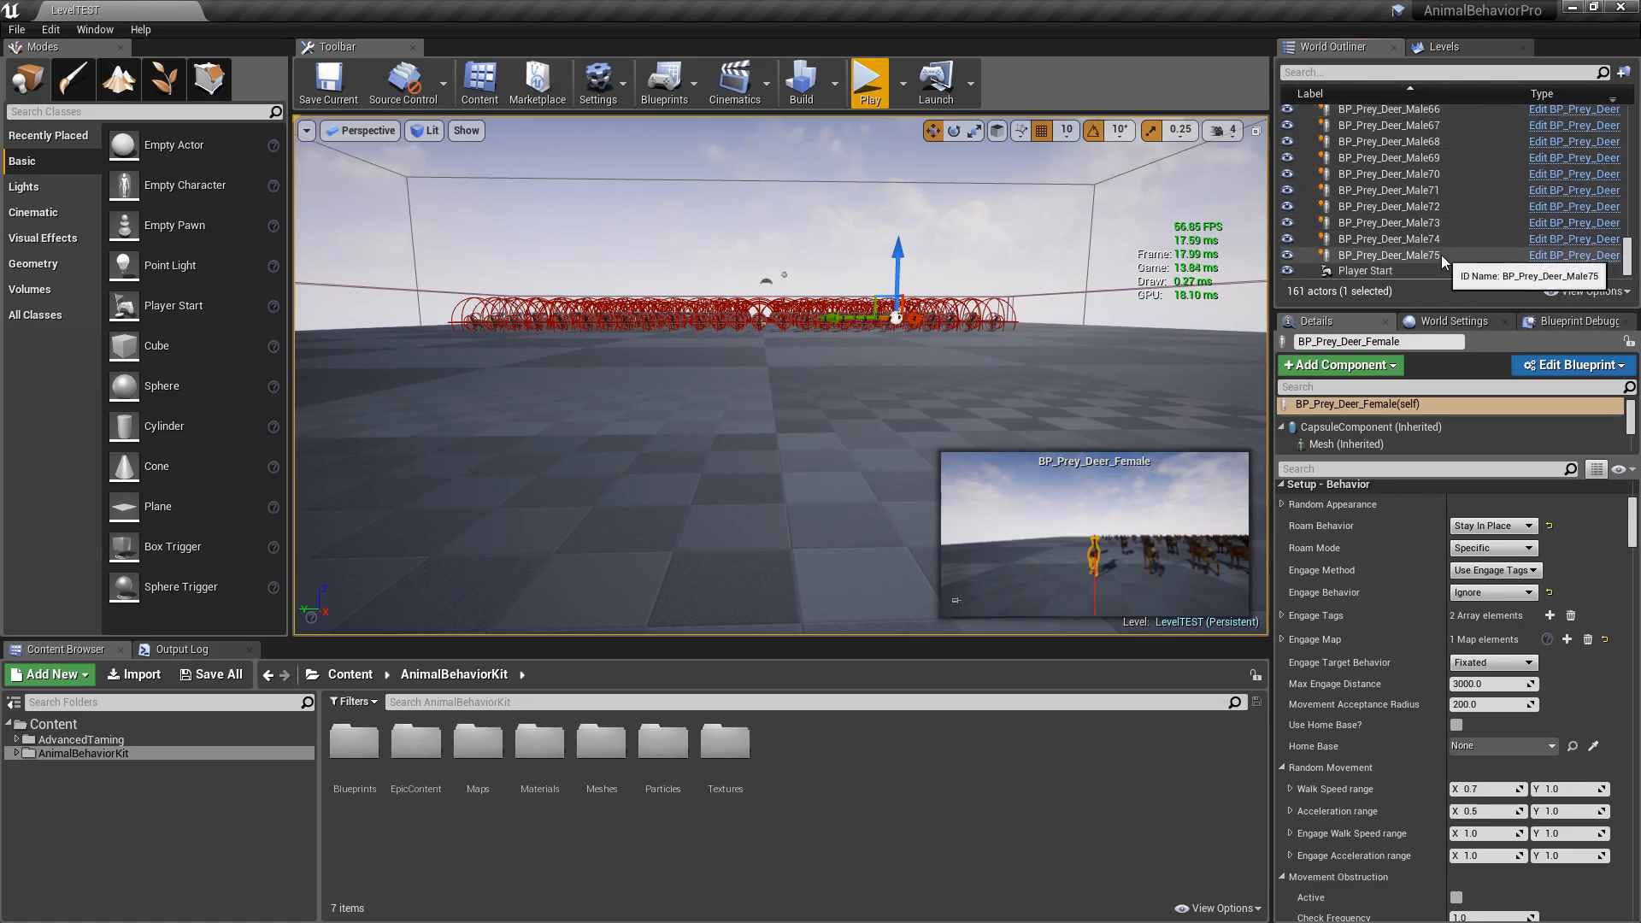
{"action": "left_click", "coordinate": [1441, 255], "text": "shift"}
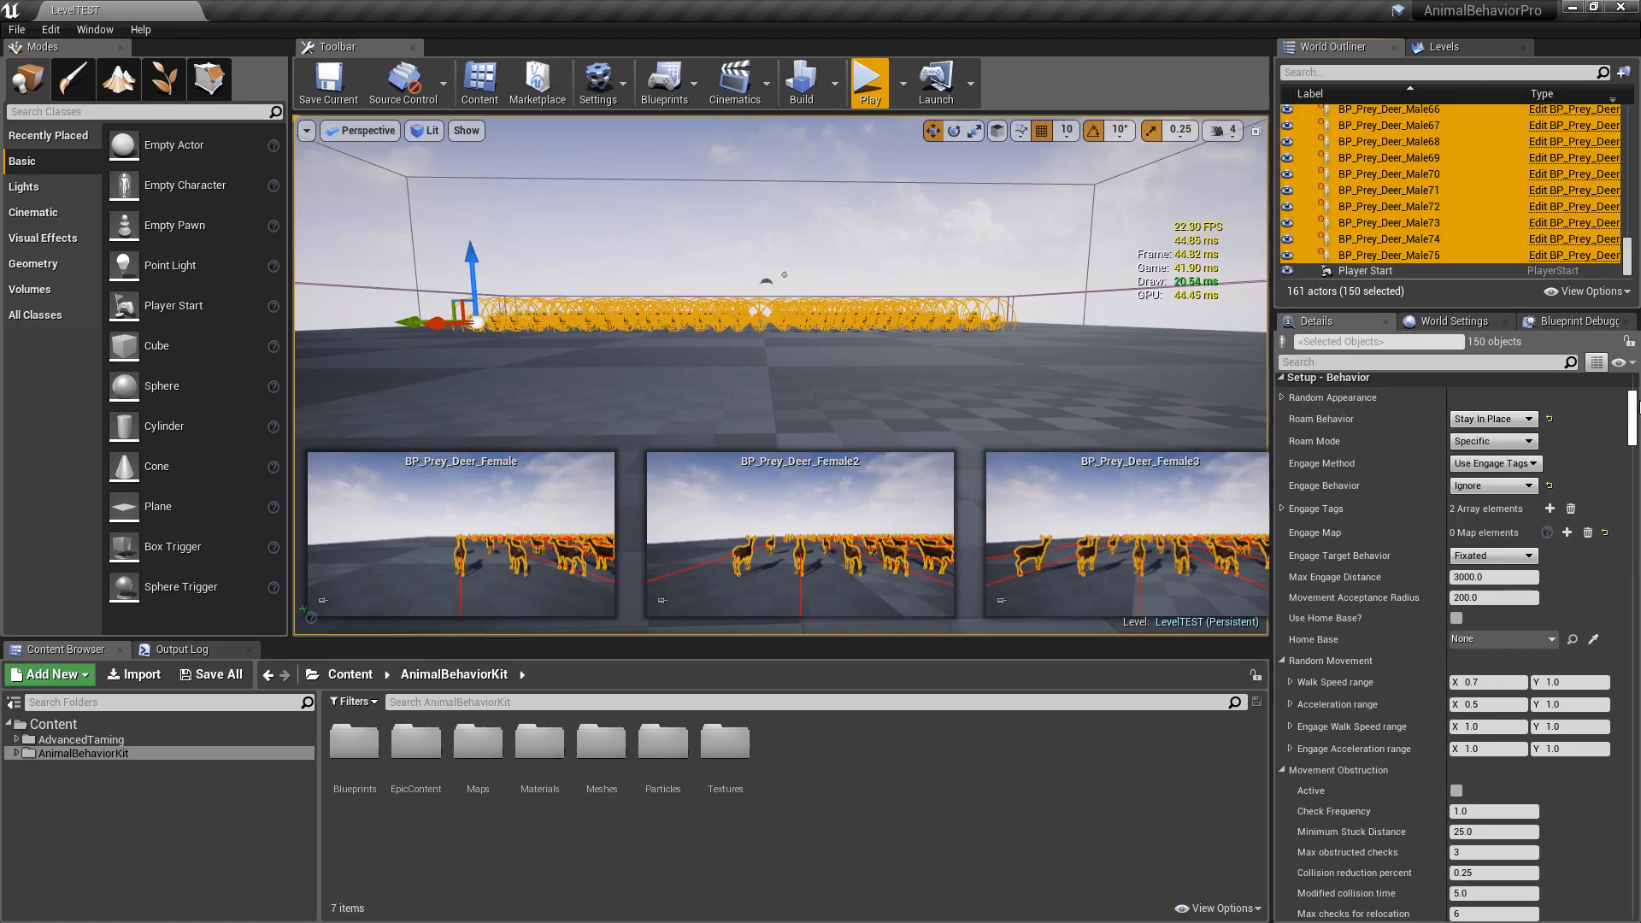
{"action": "left_click_drag", "start_coordinate": [1634, 408], "coordinate": [1635, 588]}
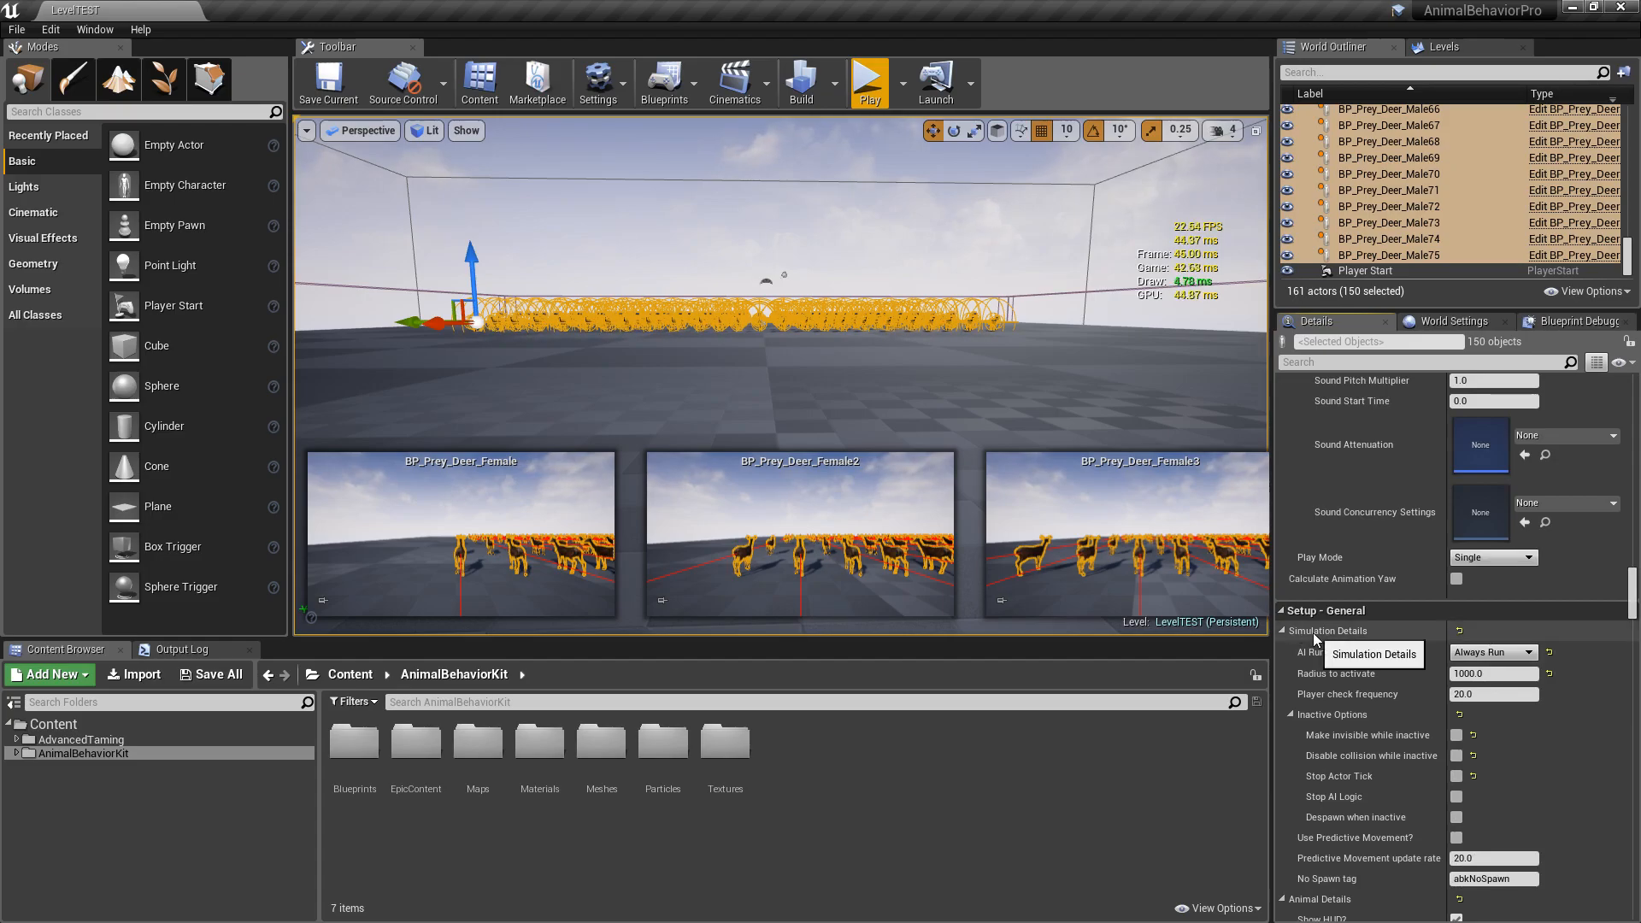
{"action": "left_click", "coordinate": [1488, 652]}
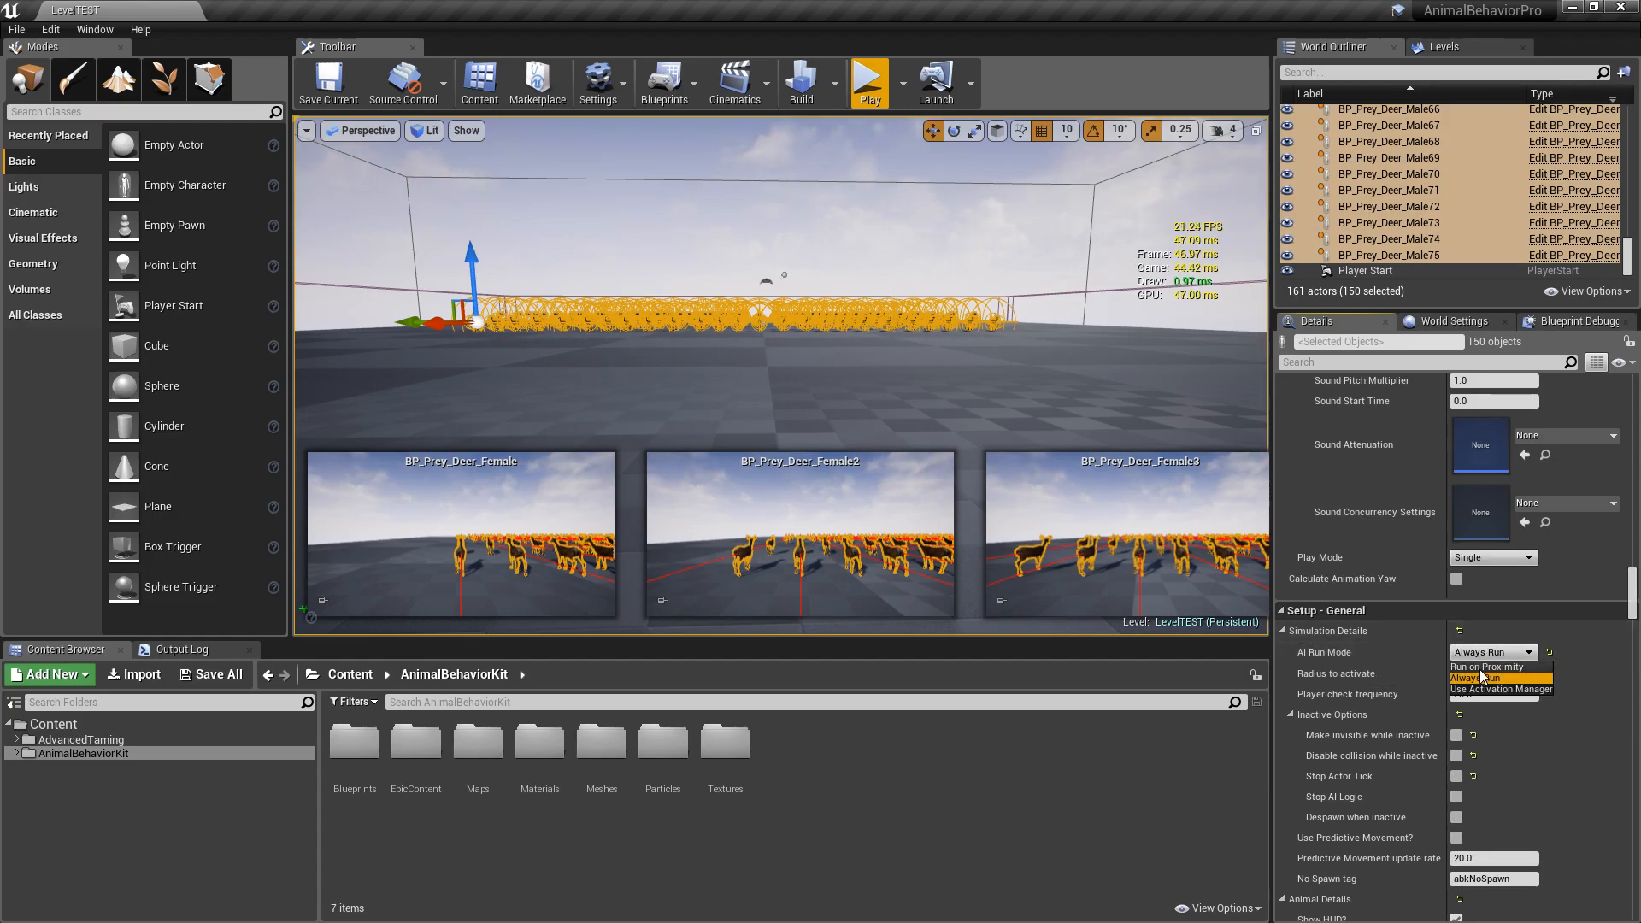
{"action": "left_click", "coordinate": [1487, 666]}
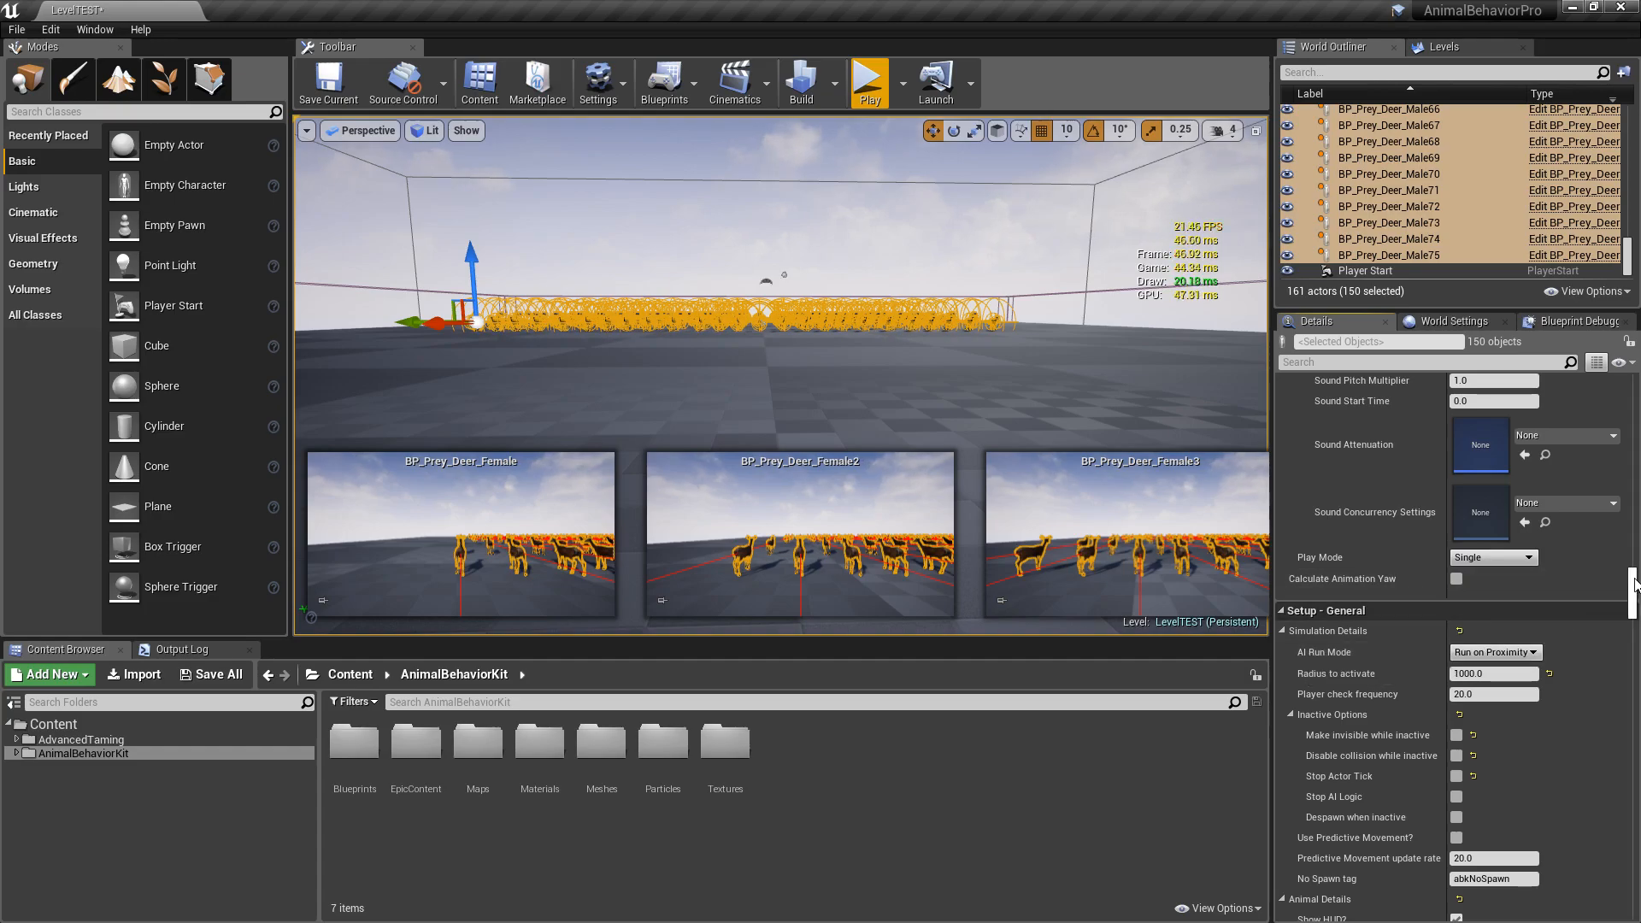
Step: Review the Simulation Details and Inactive Options settings of the selected deer
{"action": "scroll", "coordinate": [1502, 547], "scroll_direction": "down", "scroll_amount": 5}
{"action": "left_click", "coordinate": [1290, 476]}
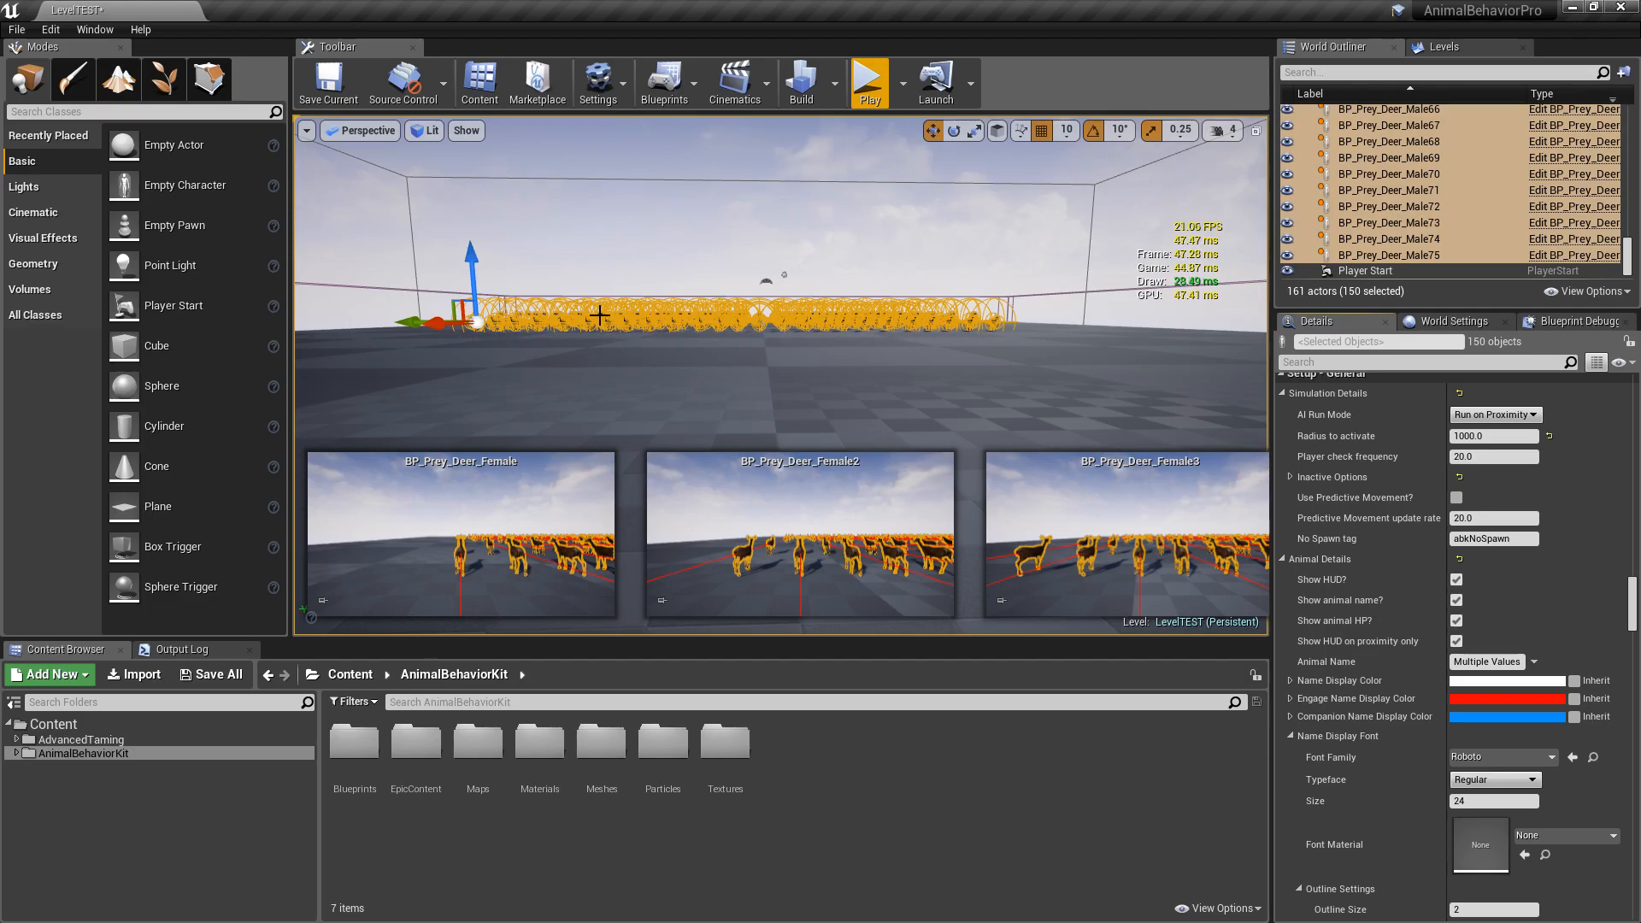
{"action": "left_click", "coordinate": [1290, 477]}
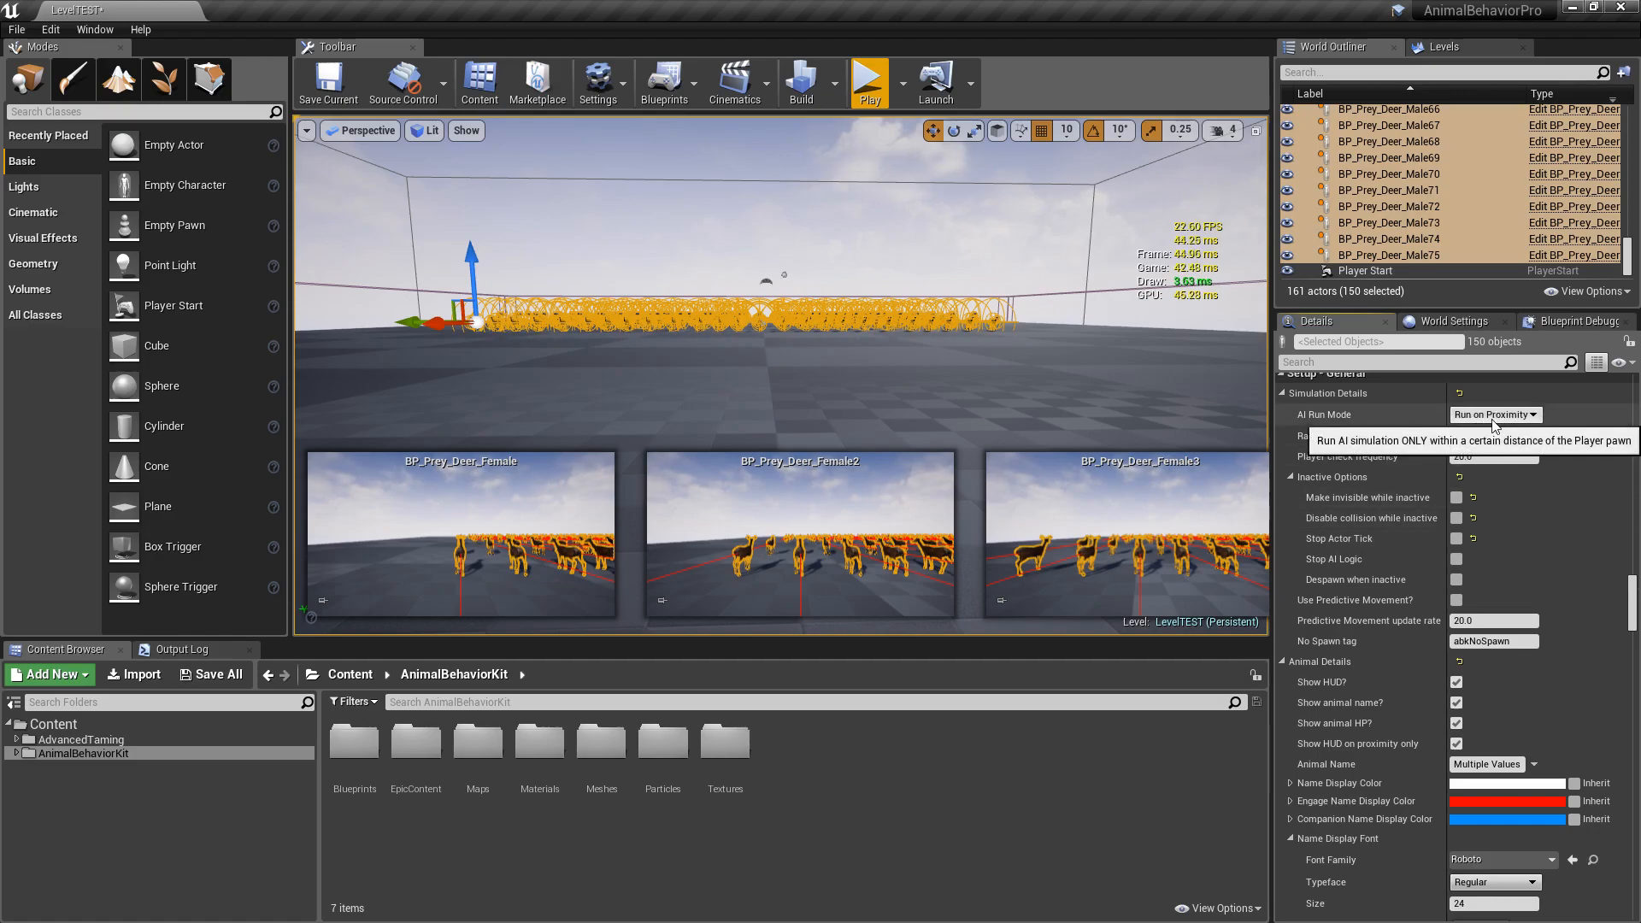
Step: Play-test the level full screen, running the character toward the deer herd and back to check proximity-based performance, and end the session
{"action": "left_click", "coordinate": [870, 89]}
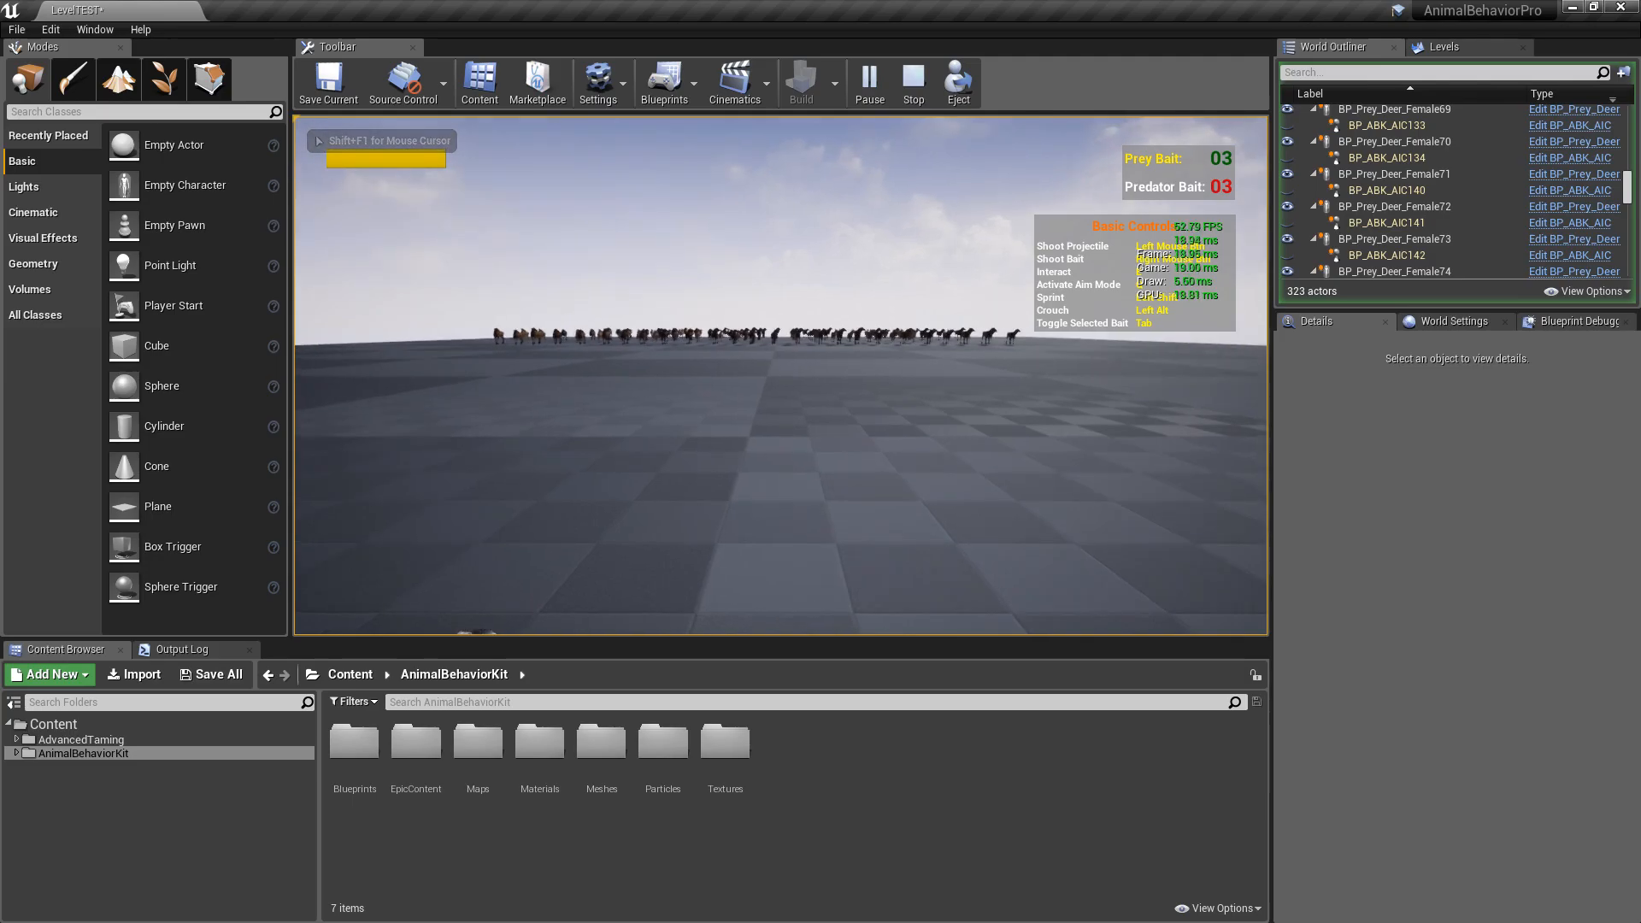
{"action": "key", "text": "F11"}
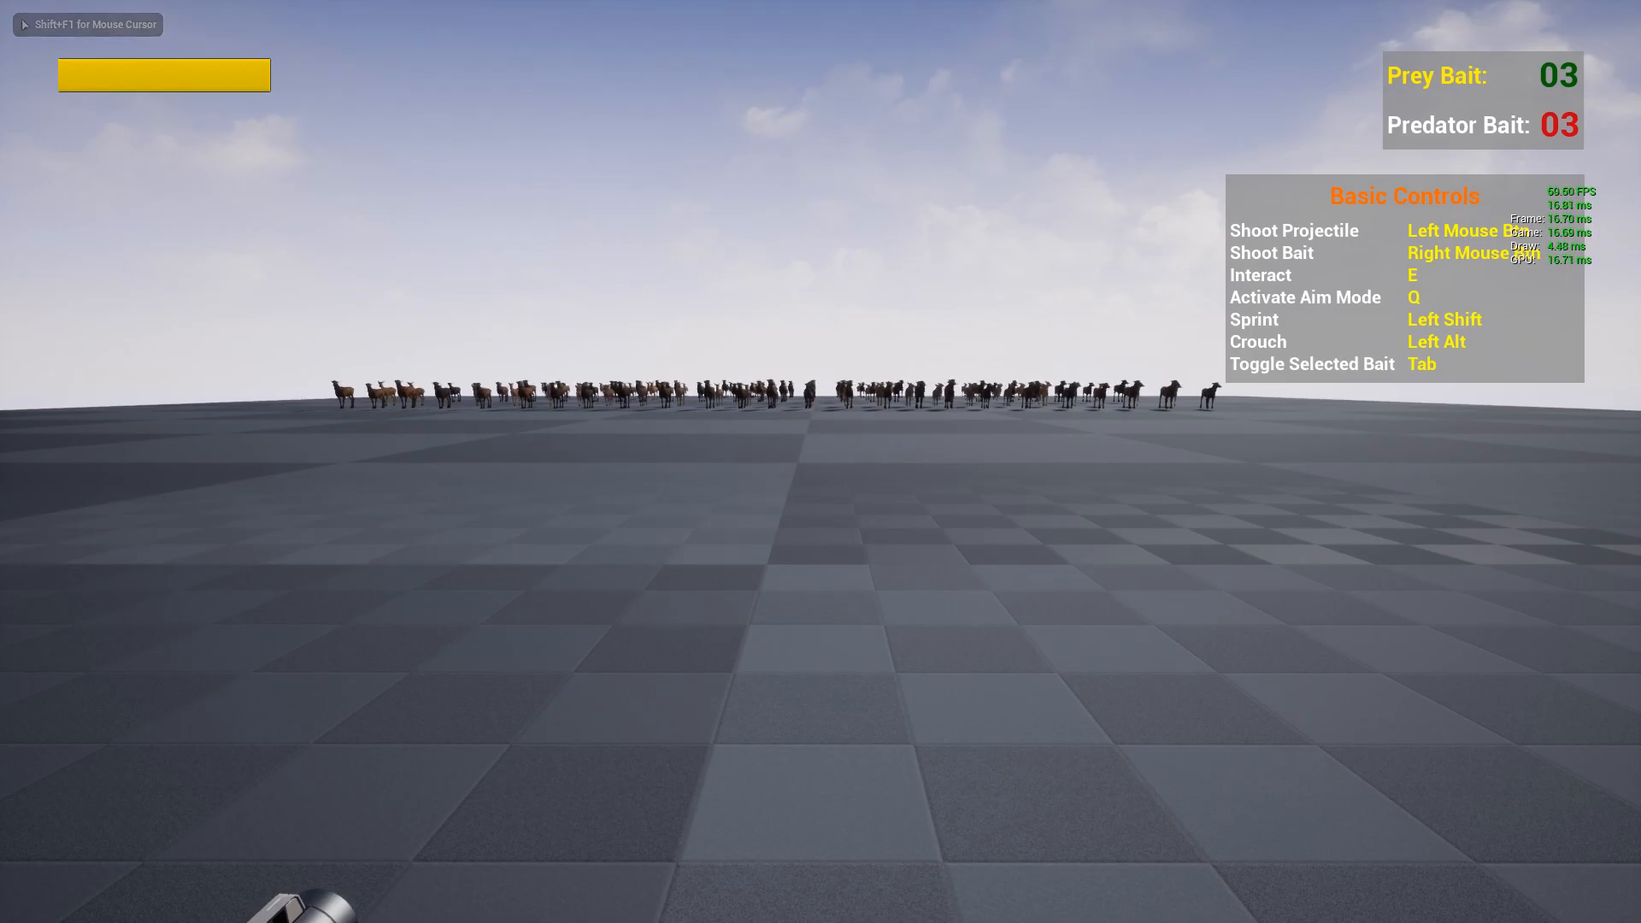
{"action": "key", "text": "w"}
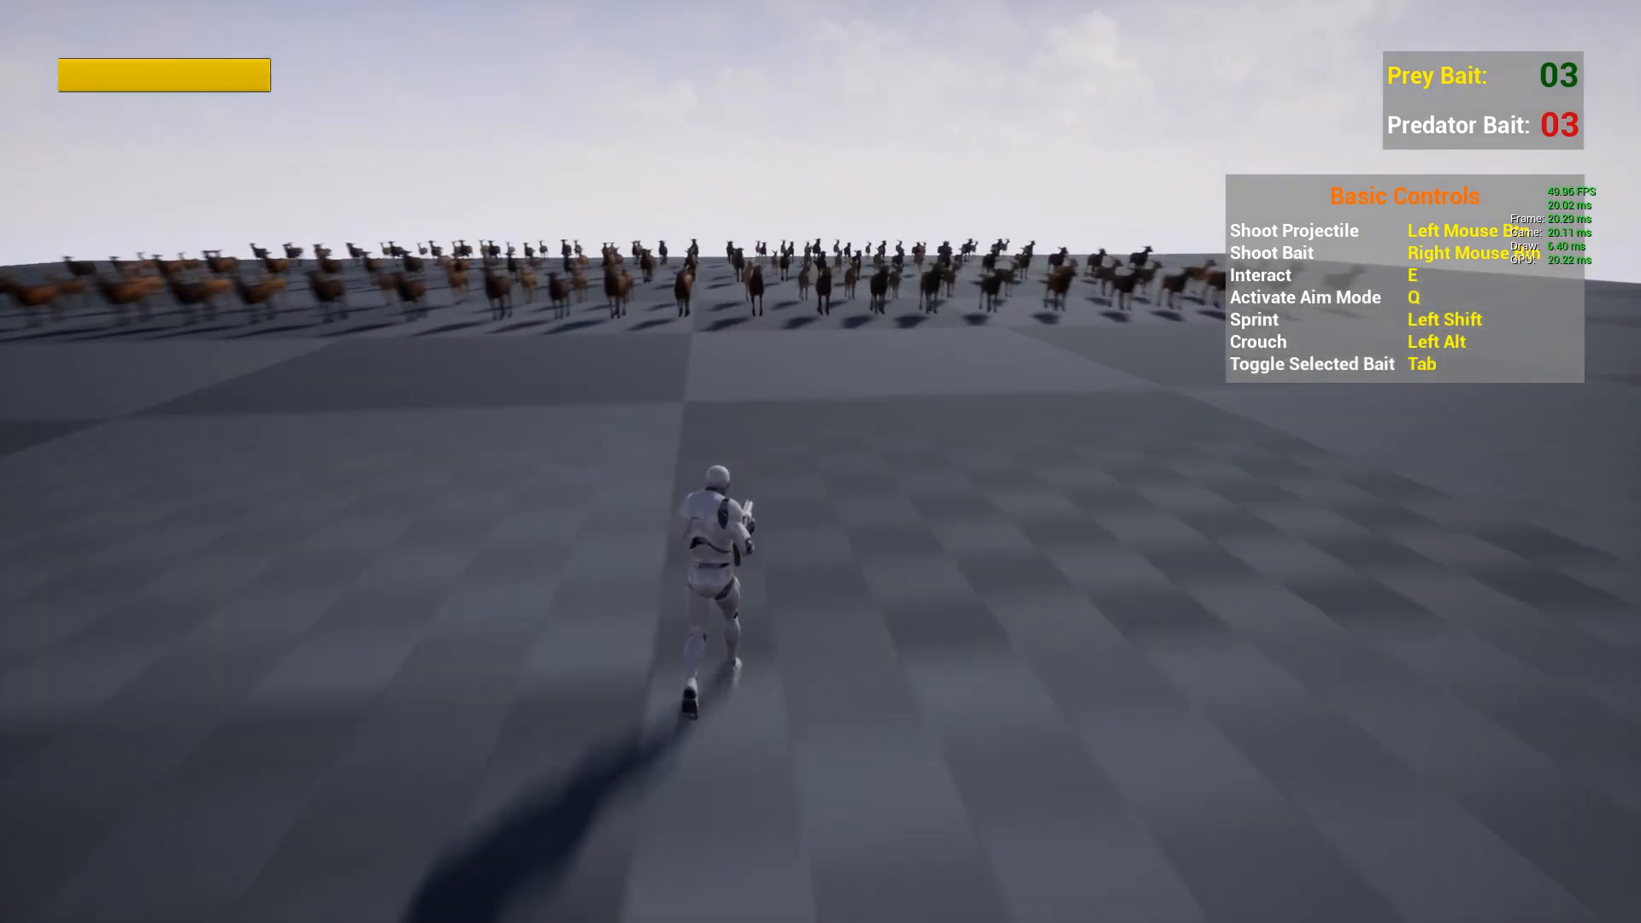
{"action": "key", "text": "d"}
{"action": "key", "text": "s"}
{"action": "key", "text": "a"}
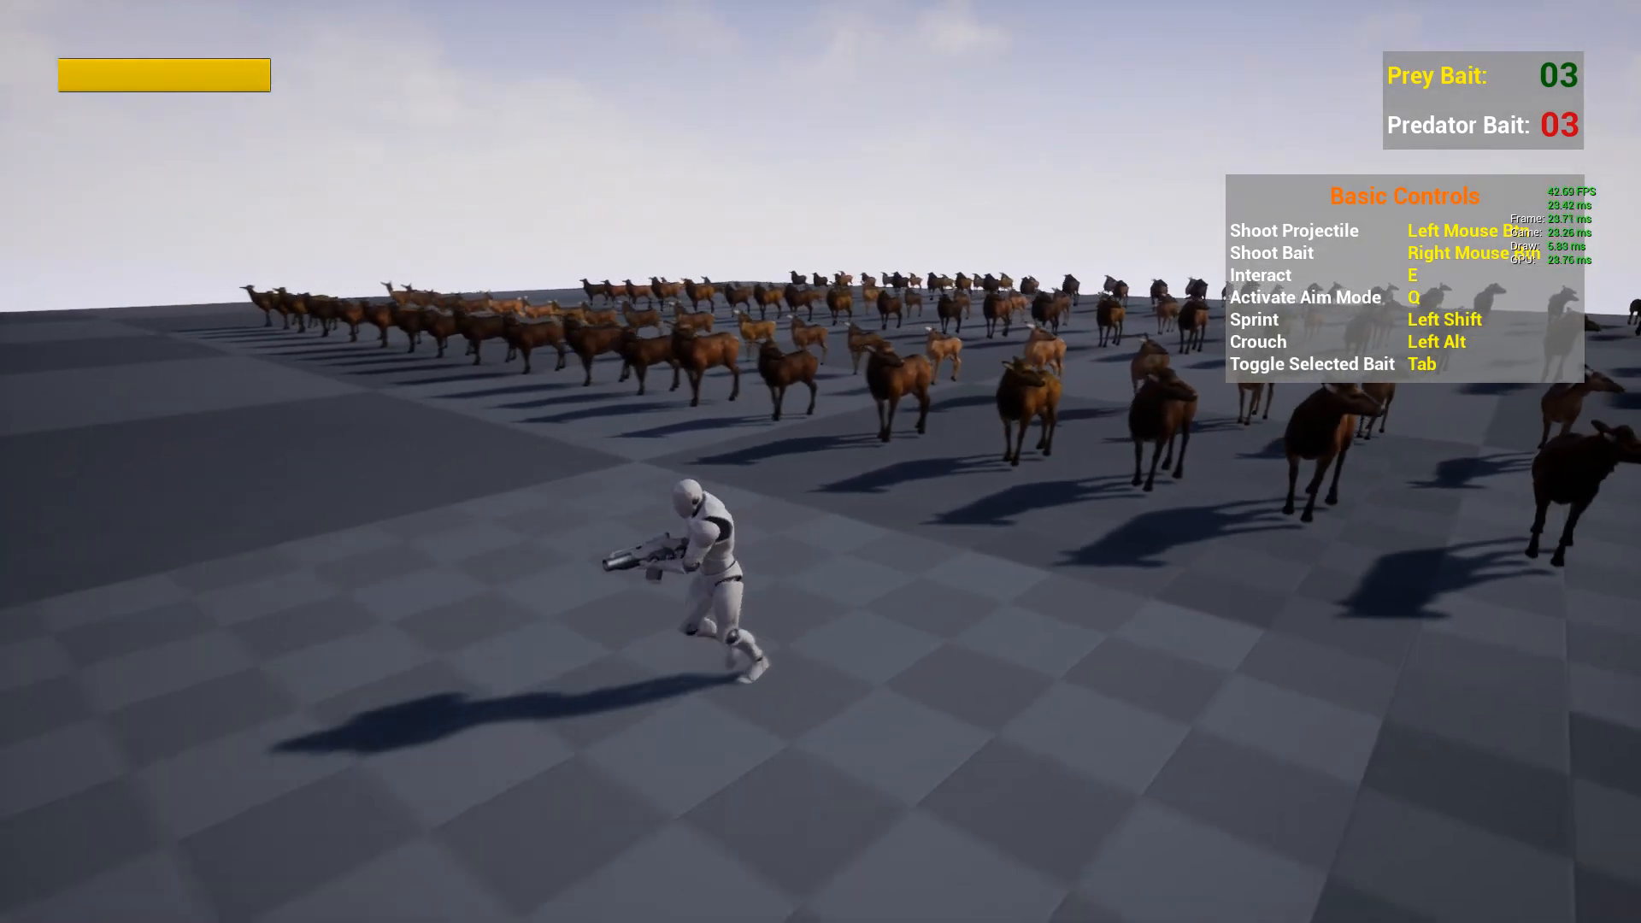
{"action": "key", "text": "w"}
{"action": "key", "text": "s"}
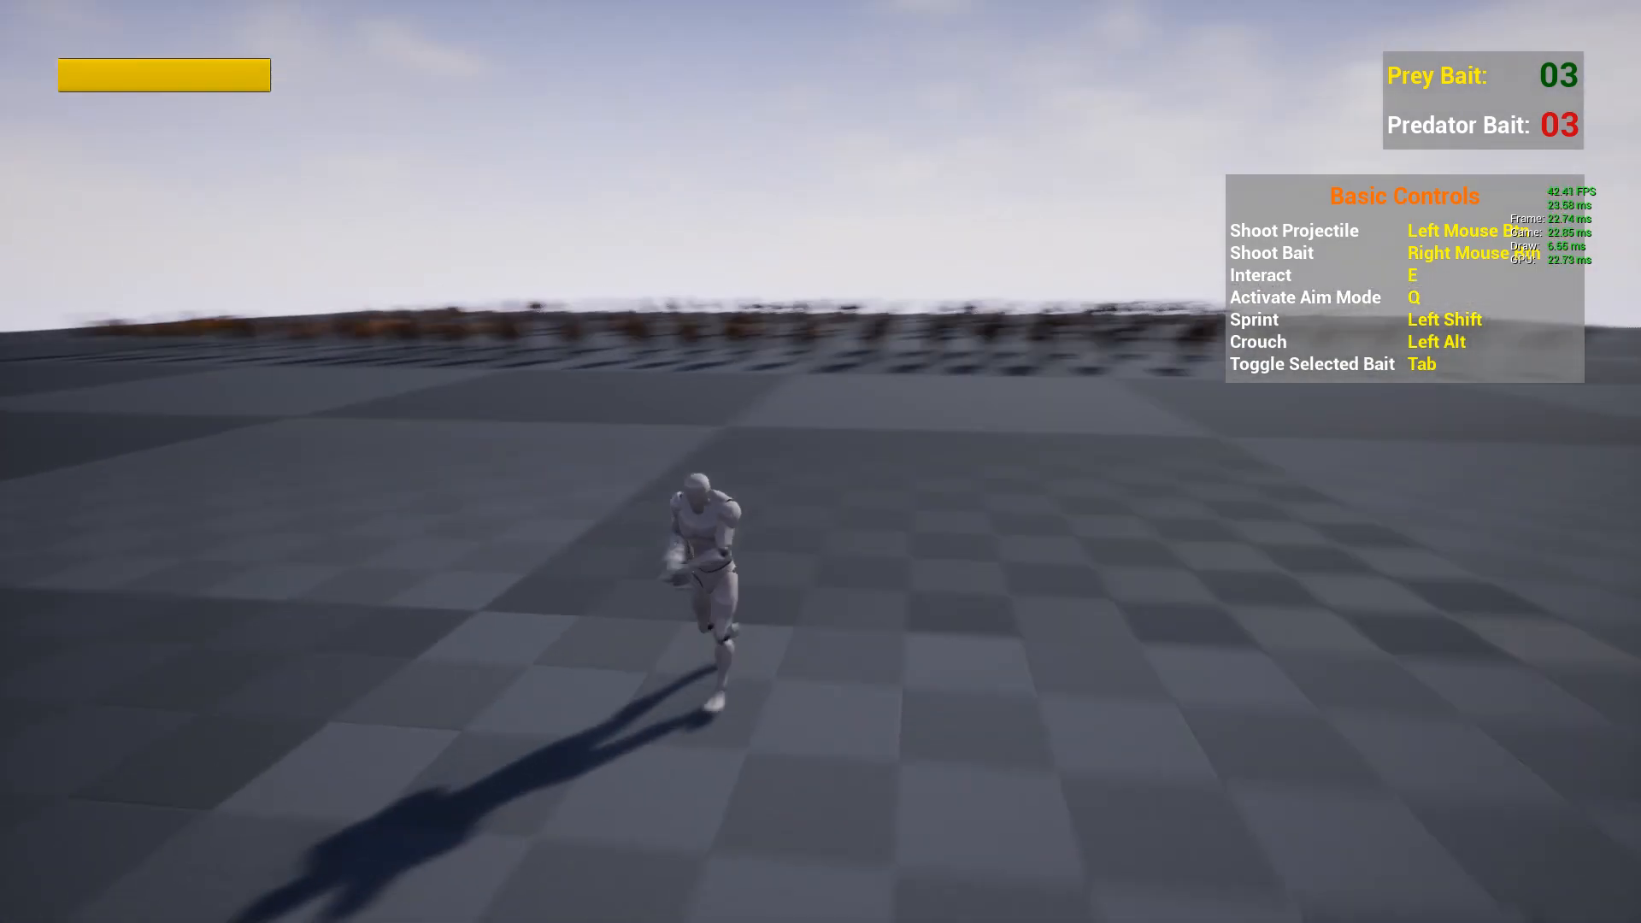
{"action": "key", "text": "a"}
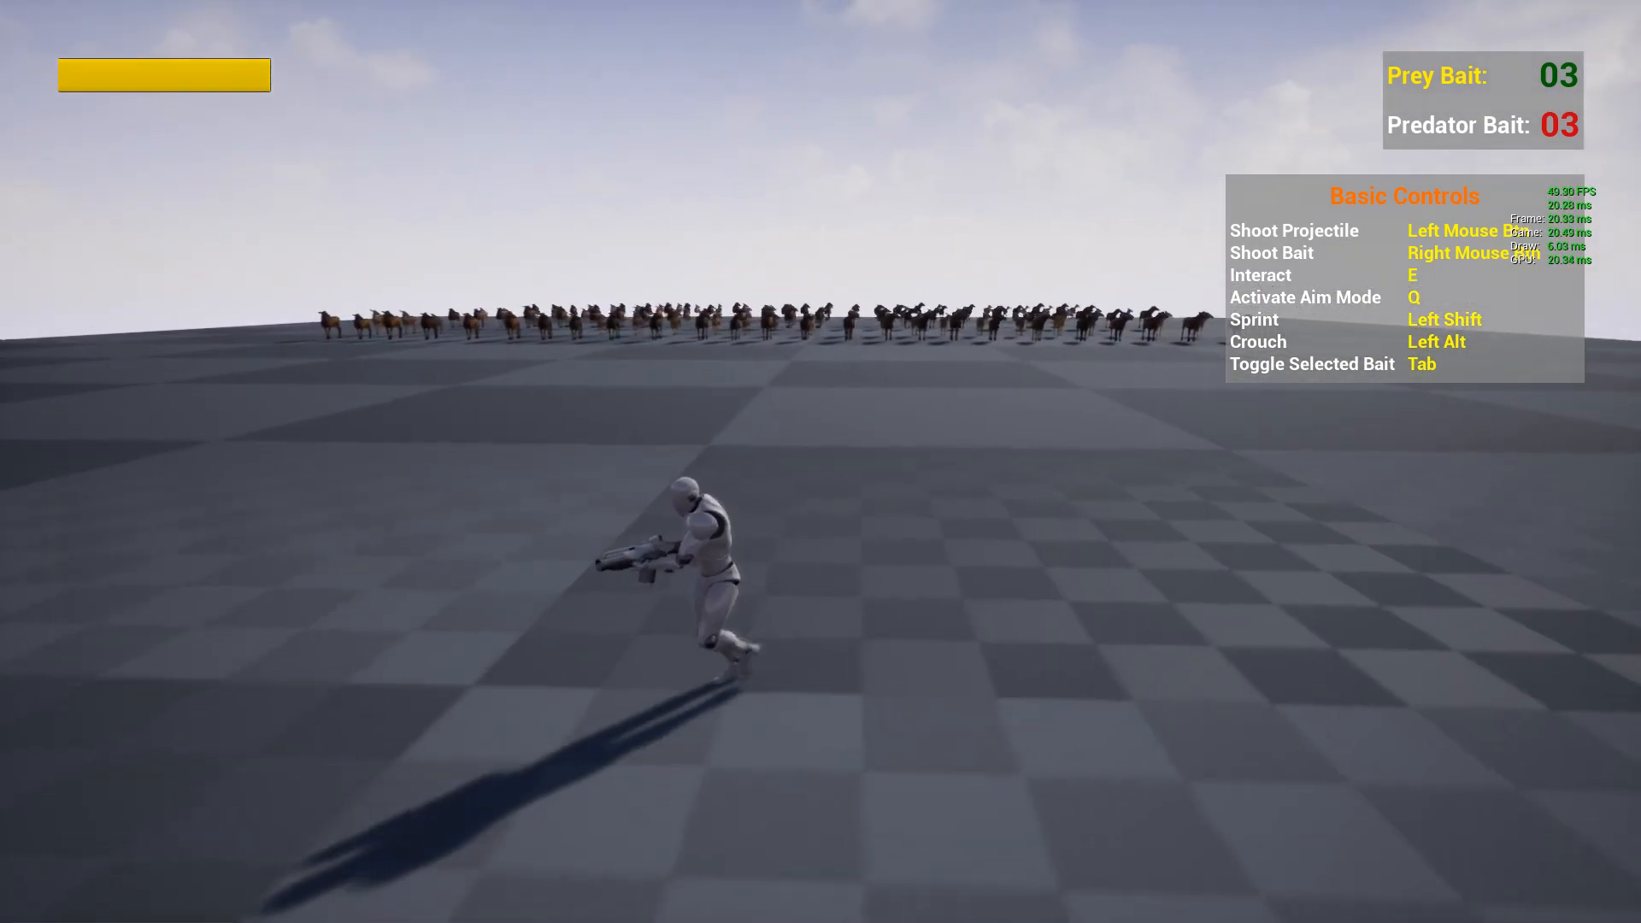
{"action": "key", "text": "d"}
{"action": "key", "text": "w"}
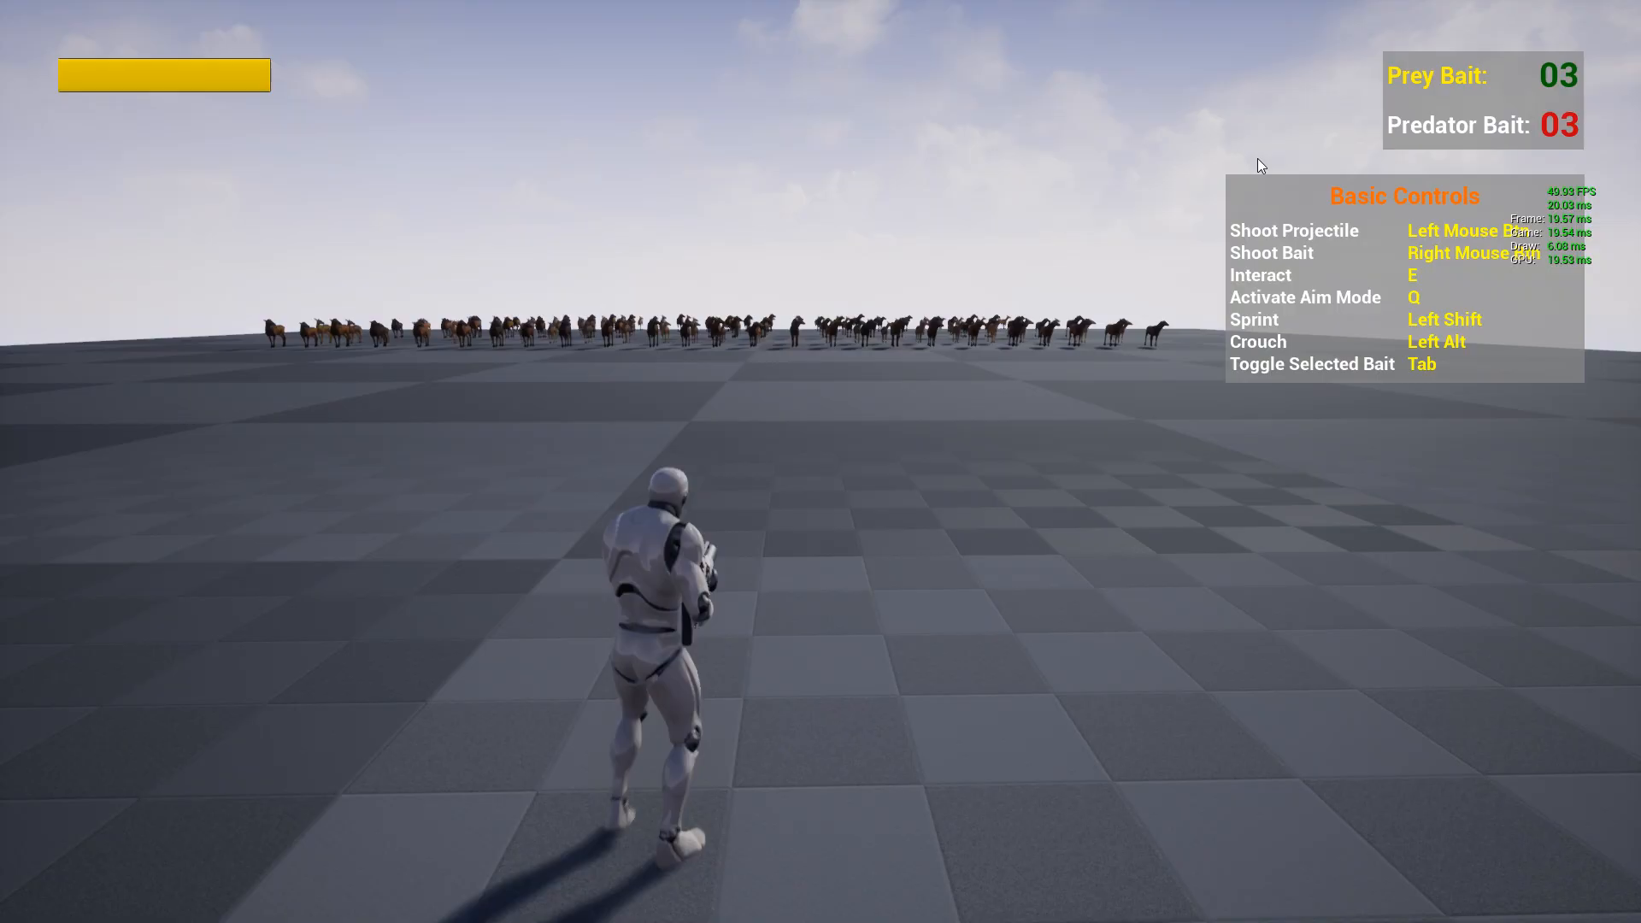
{"action": "key", "text": "Escape"}
{"action": "key", "text": "F11"}
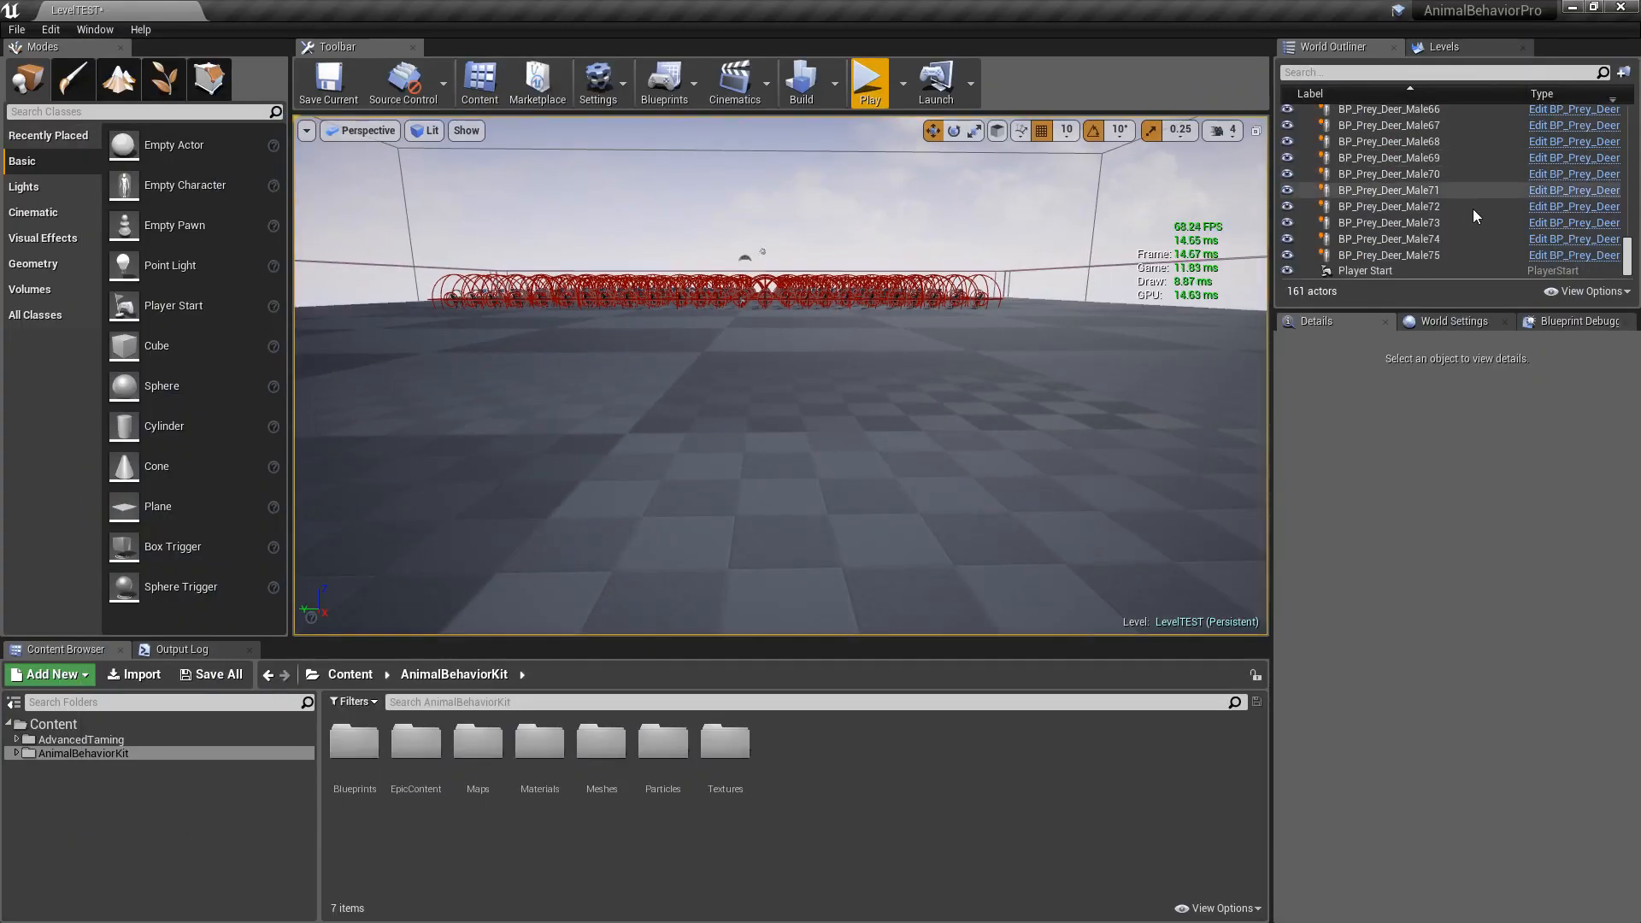
Step: Reselect all female and male deer actors and enable Make invisible while inactive
{"action": "left_click_drag", "start_coordinate": [1626, 250], "coordinate": [1626, 119]}
{"action": "left_click", "coordinate": [1450, 159]}
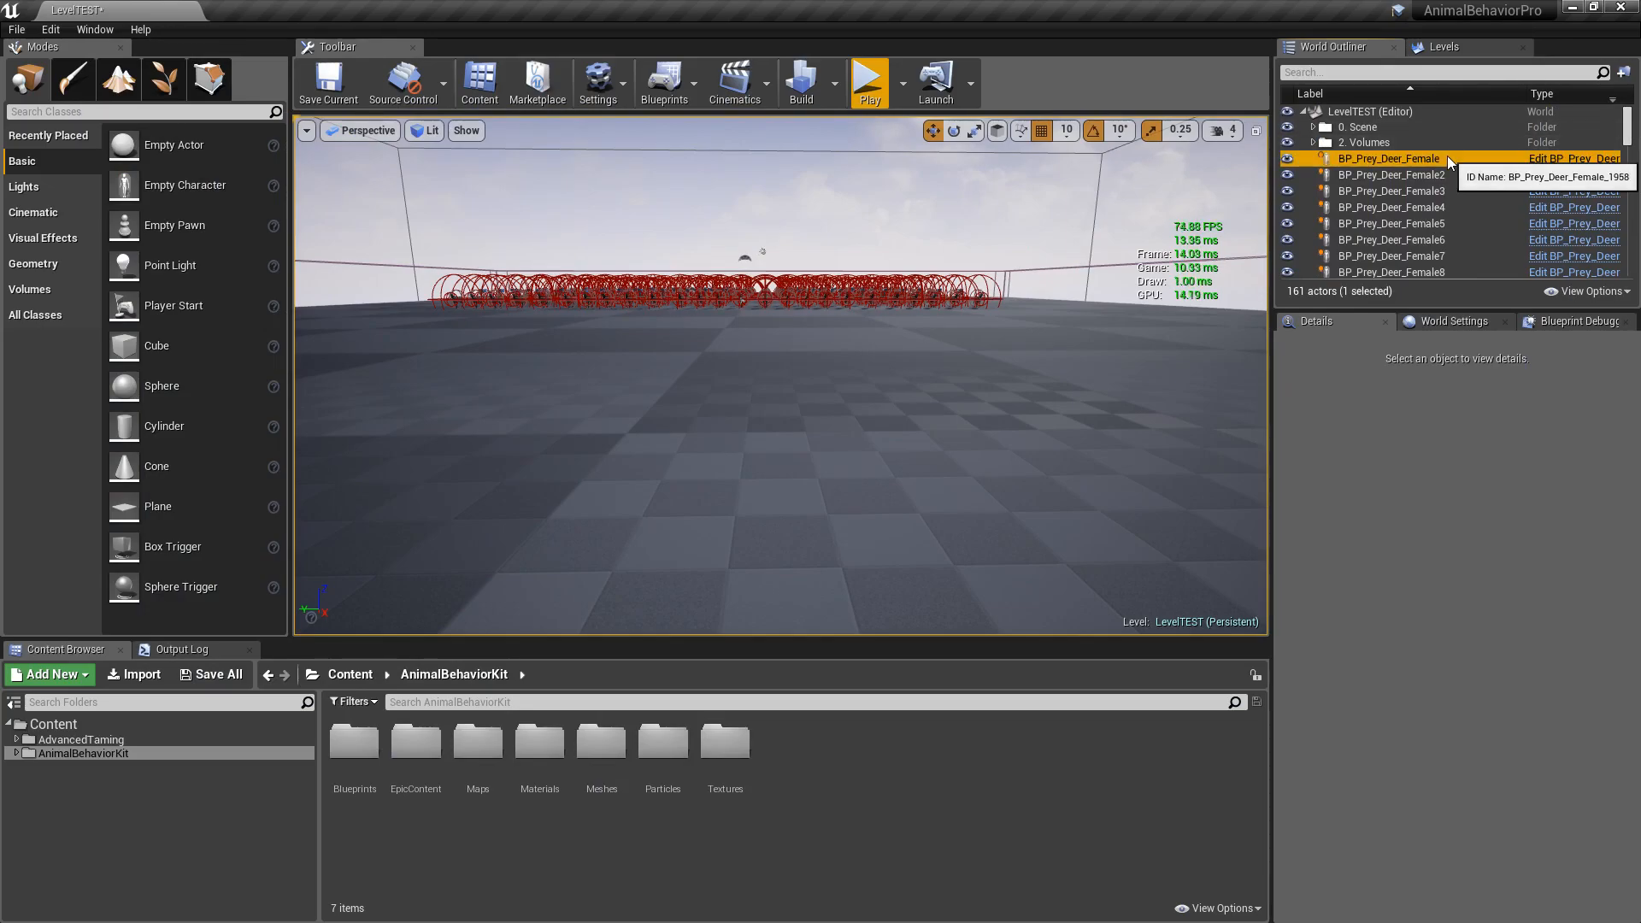
{"action": "scroll", "coordinate": [1453, 213], "scroll_direction": "down", "scroll_amount": 15}
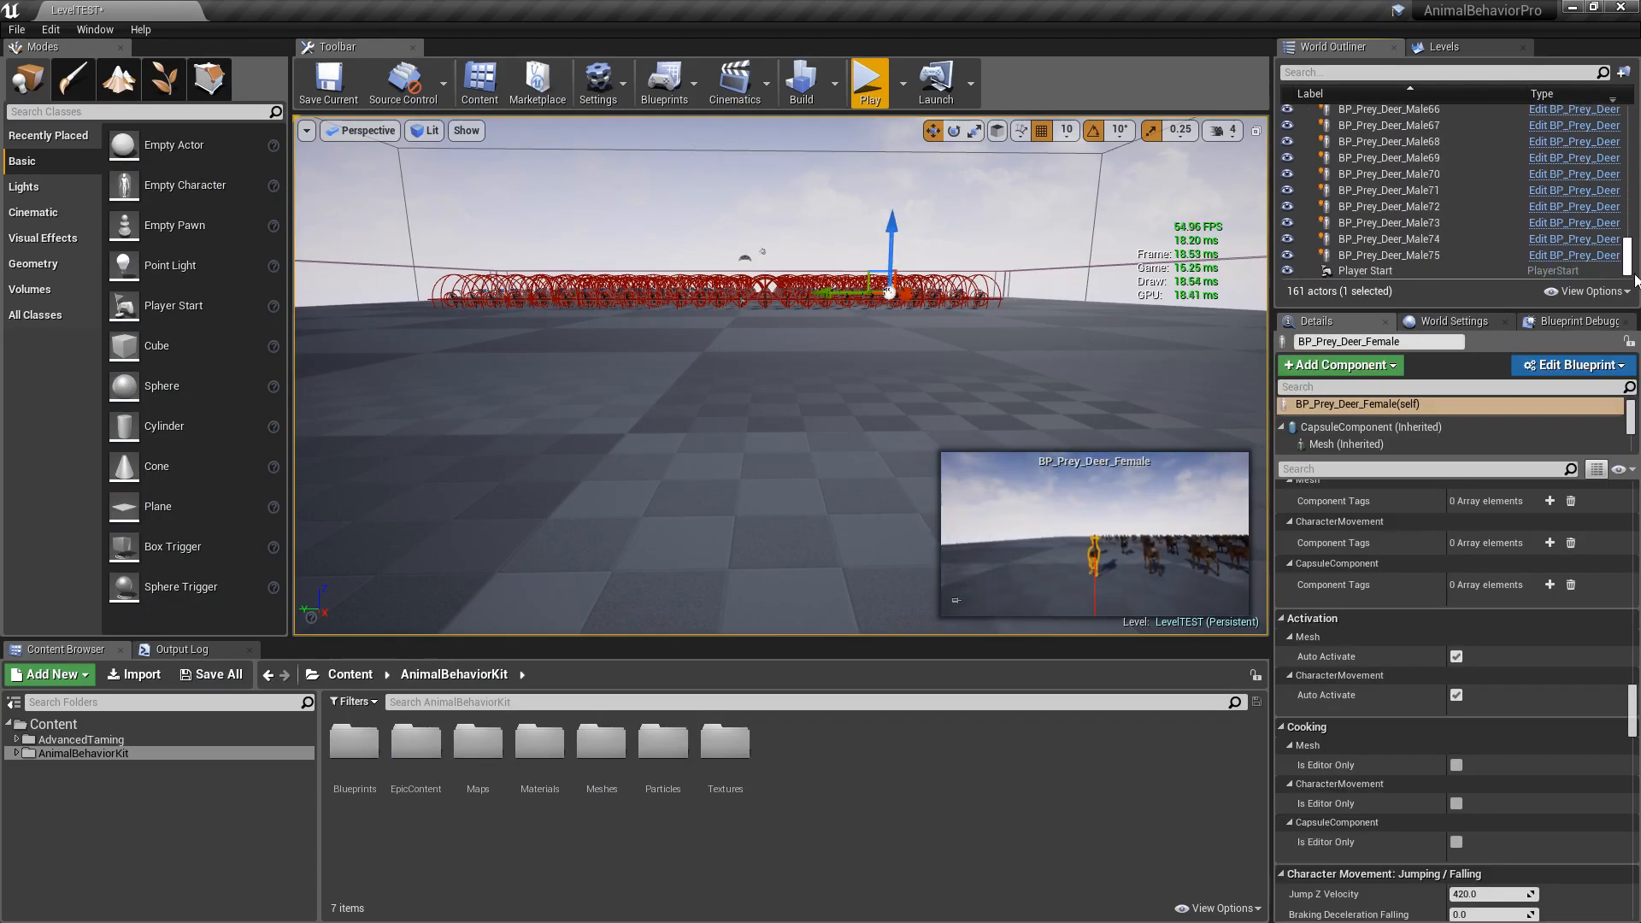
{"action": "left_click", "coordinate": [1458, 256]}
{"action": "left_click_drag", "start_coordinate": [1626, 257], "coordinate": [1617, 114]}
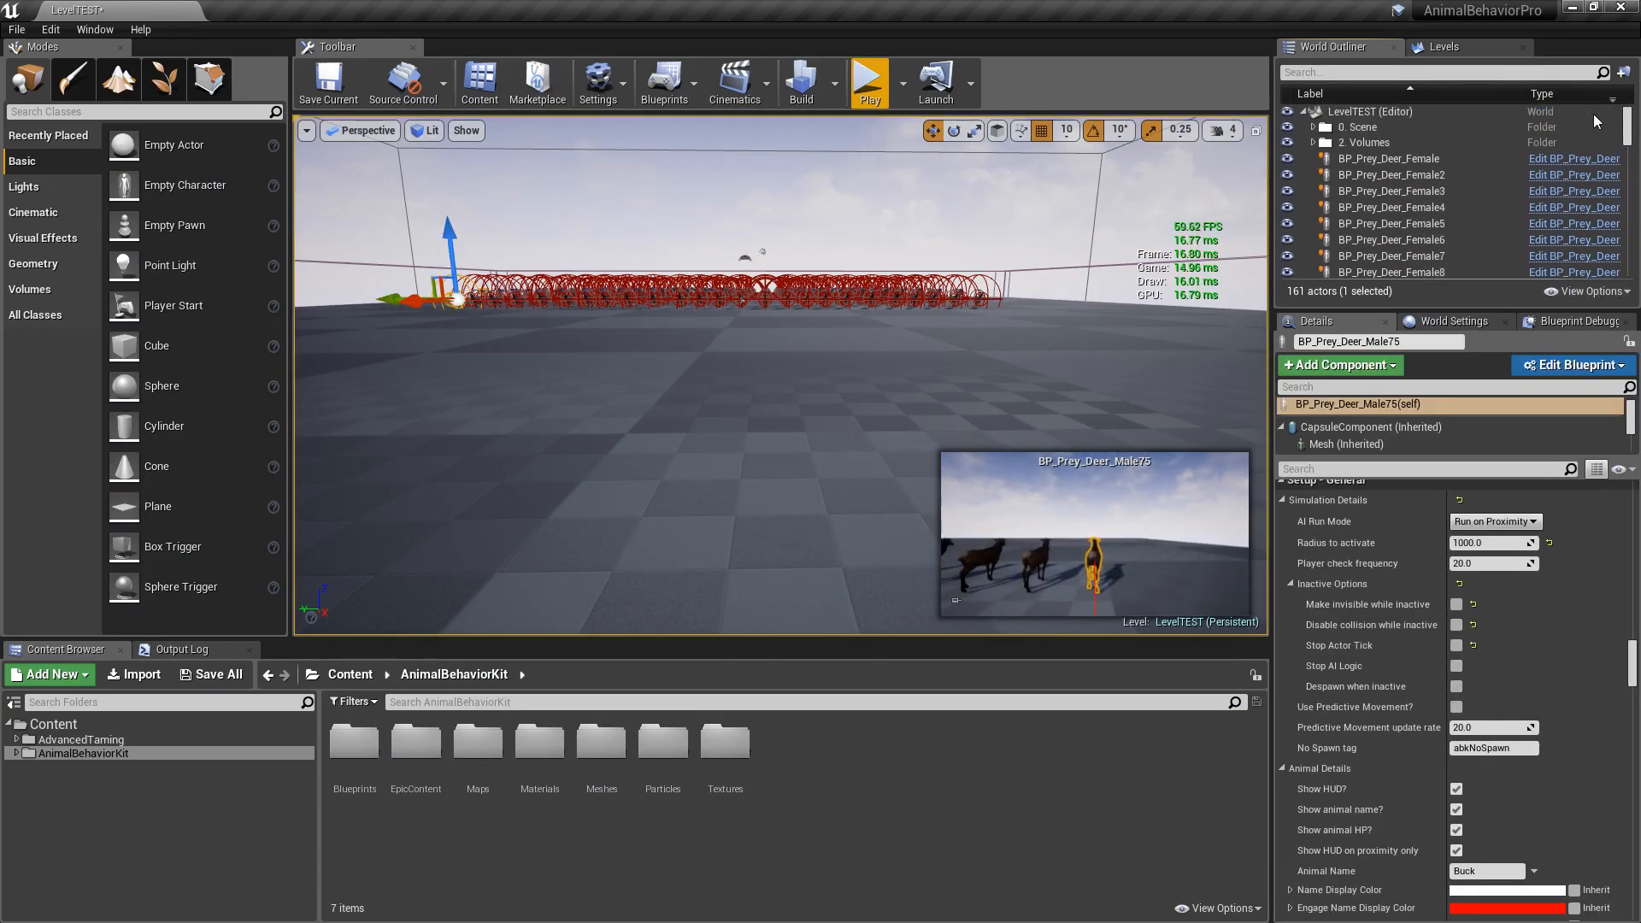
{"action": "left_click", "coordinate": [1401, 159], "text": "shift"}
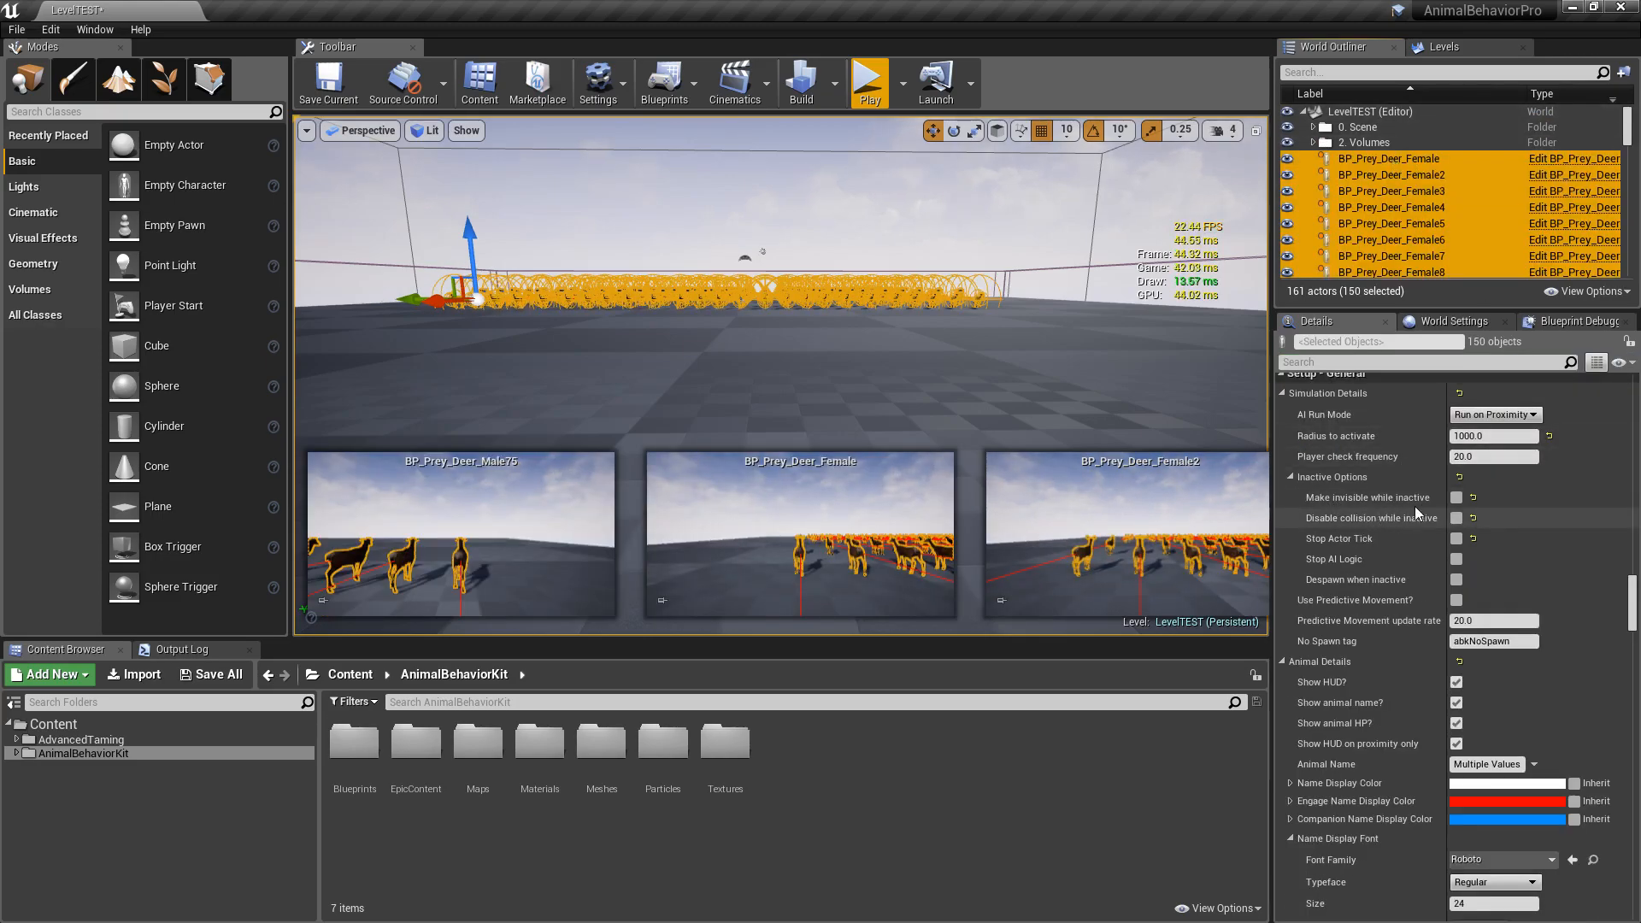
{"action": "left_click", "coordinate": [1456, 498]}
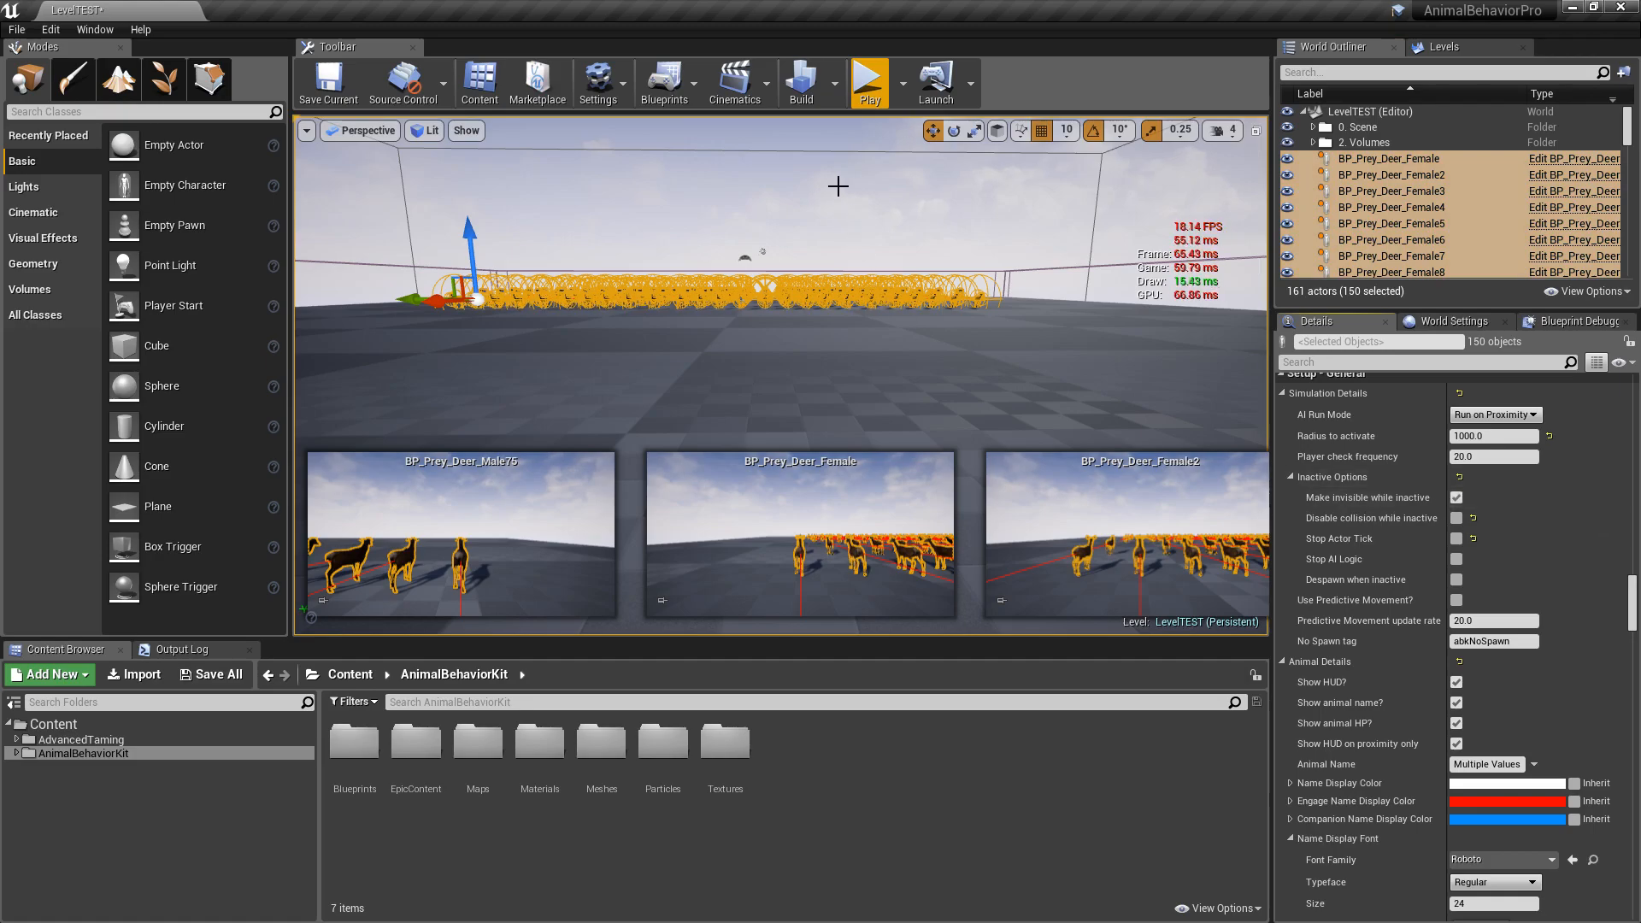
Step: Play-test the level full screen, moving the character to check performance with inactive deer made invisible, and end the session
{"action": "left_click", "coordinate": [868, 82]}
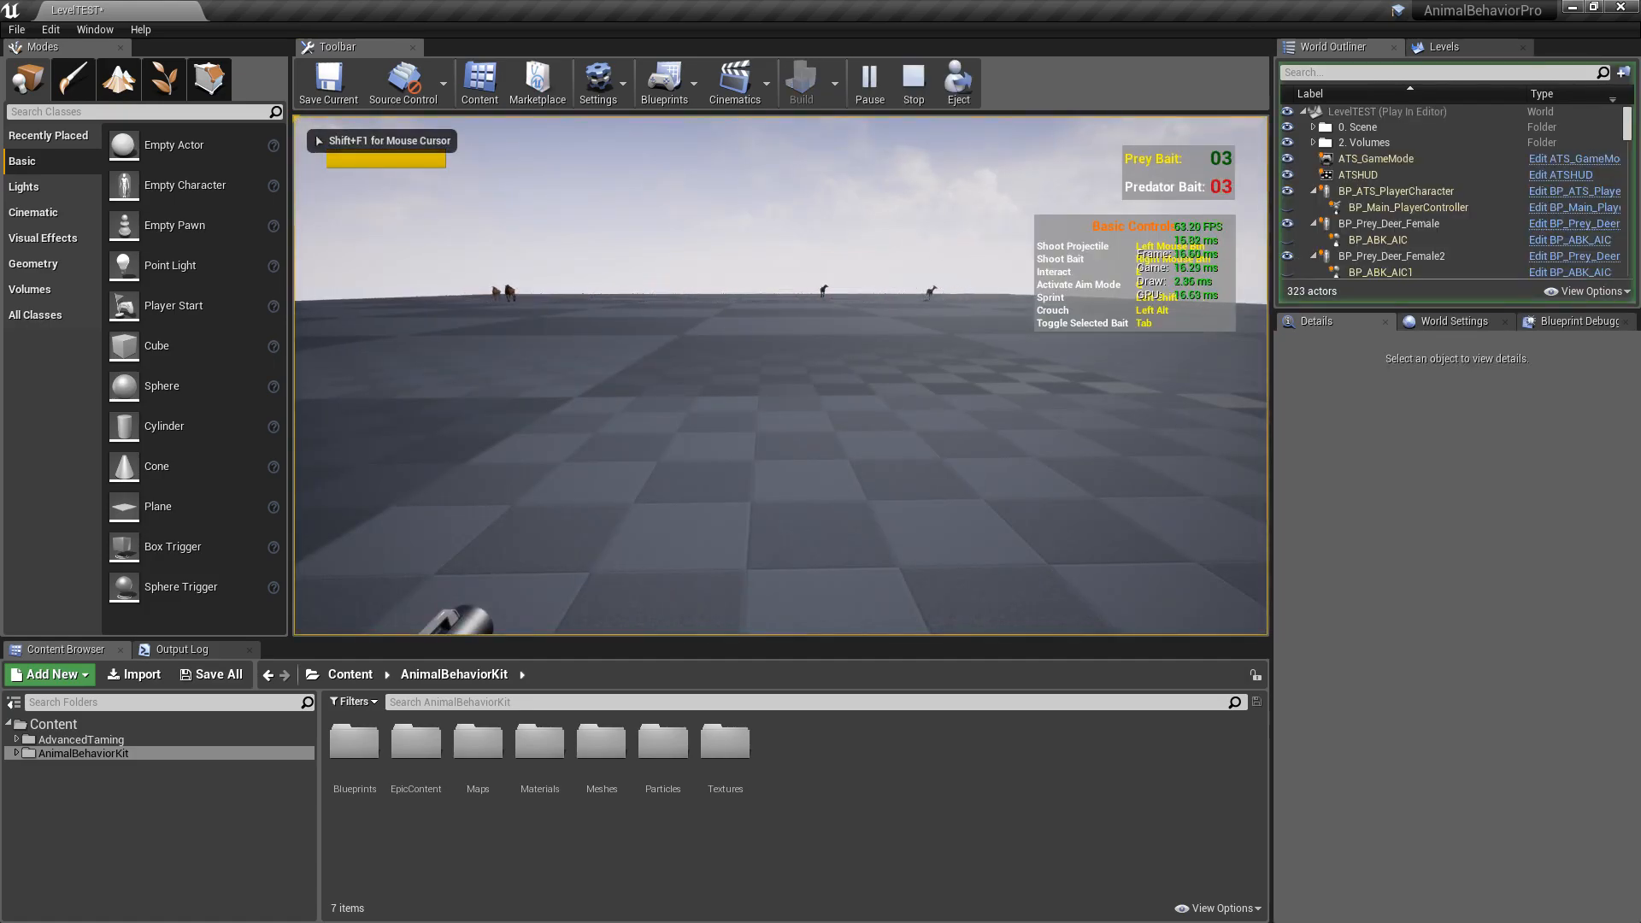
{"action": "key", "text": "w"}
{"action": "key", "text": "F11"}
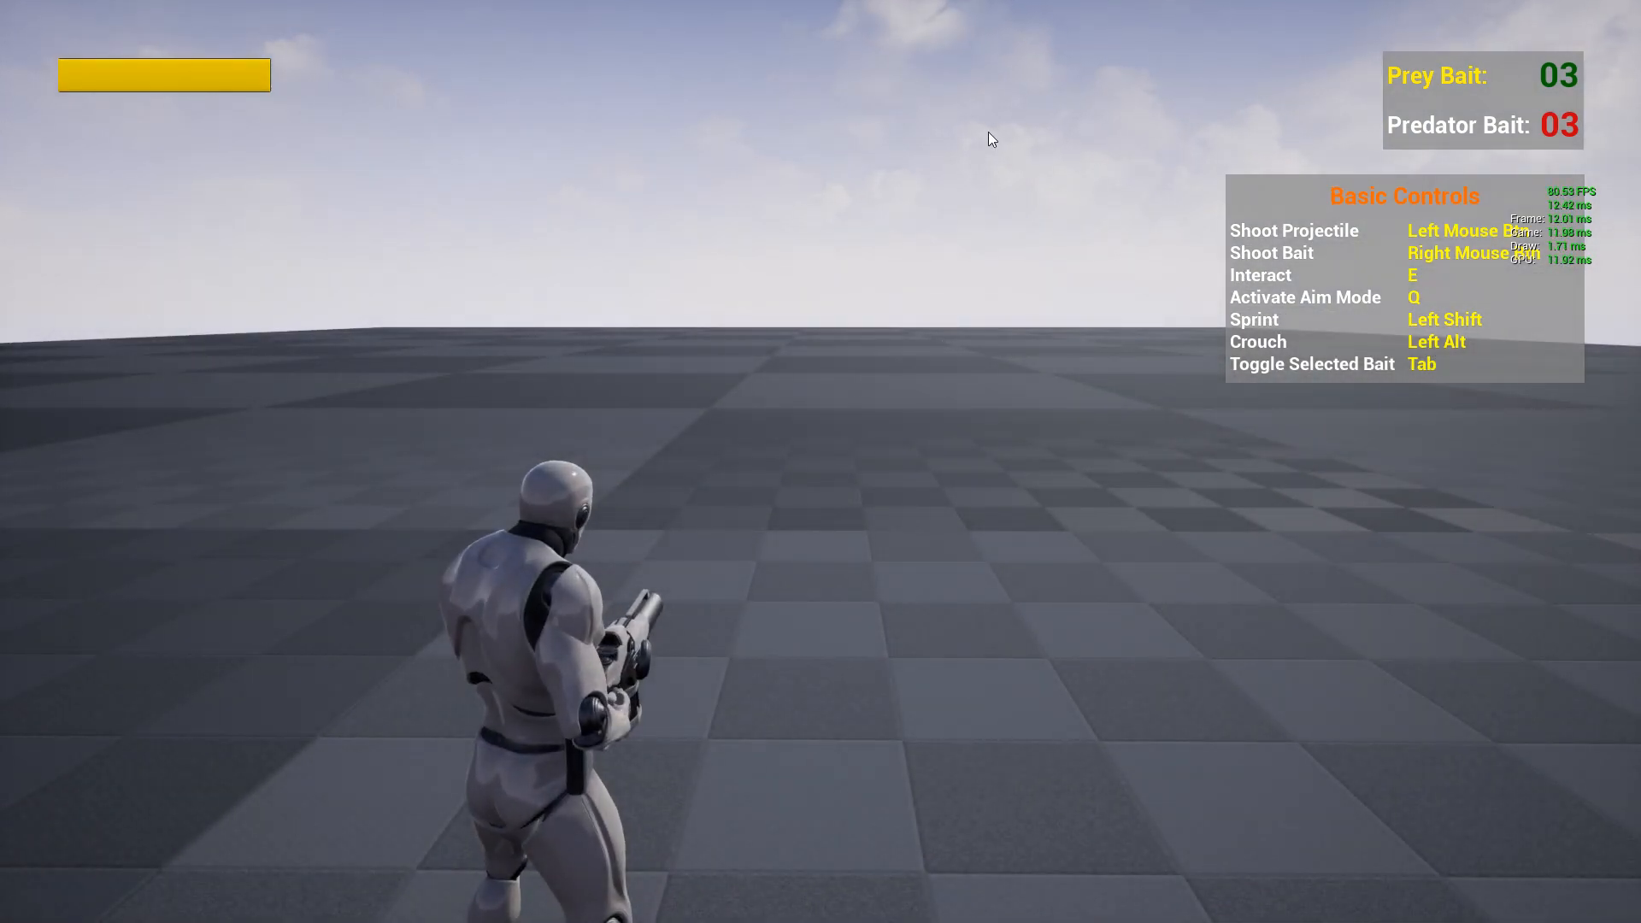
{"action": "key", "text": "Escape"}
Step: Reselect all female and male deer actors and enable Disable collision while inactive and Stop Actor Tick
{"action": "left_click", "coordinate": [1422, 158]}
{"action": "left_click_drag", "start_coordinate": [1626, 128], "coordinate": [1442, 248]}
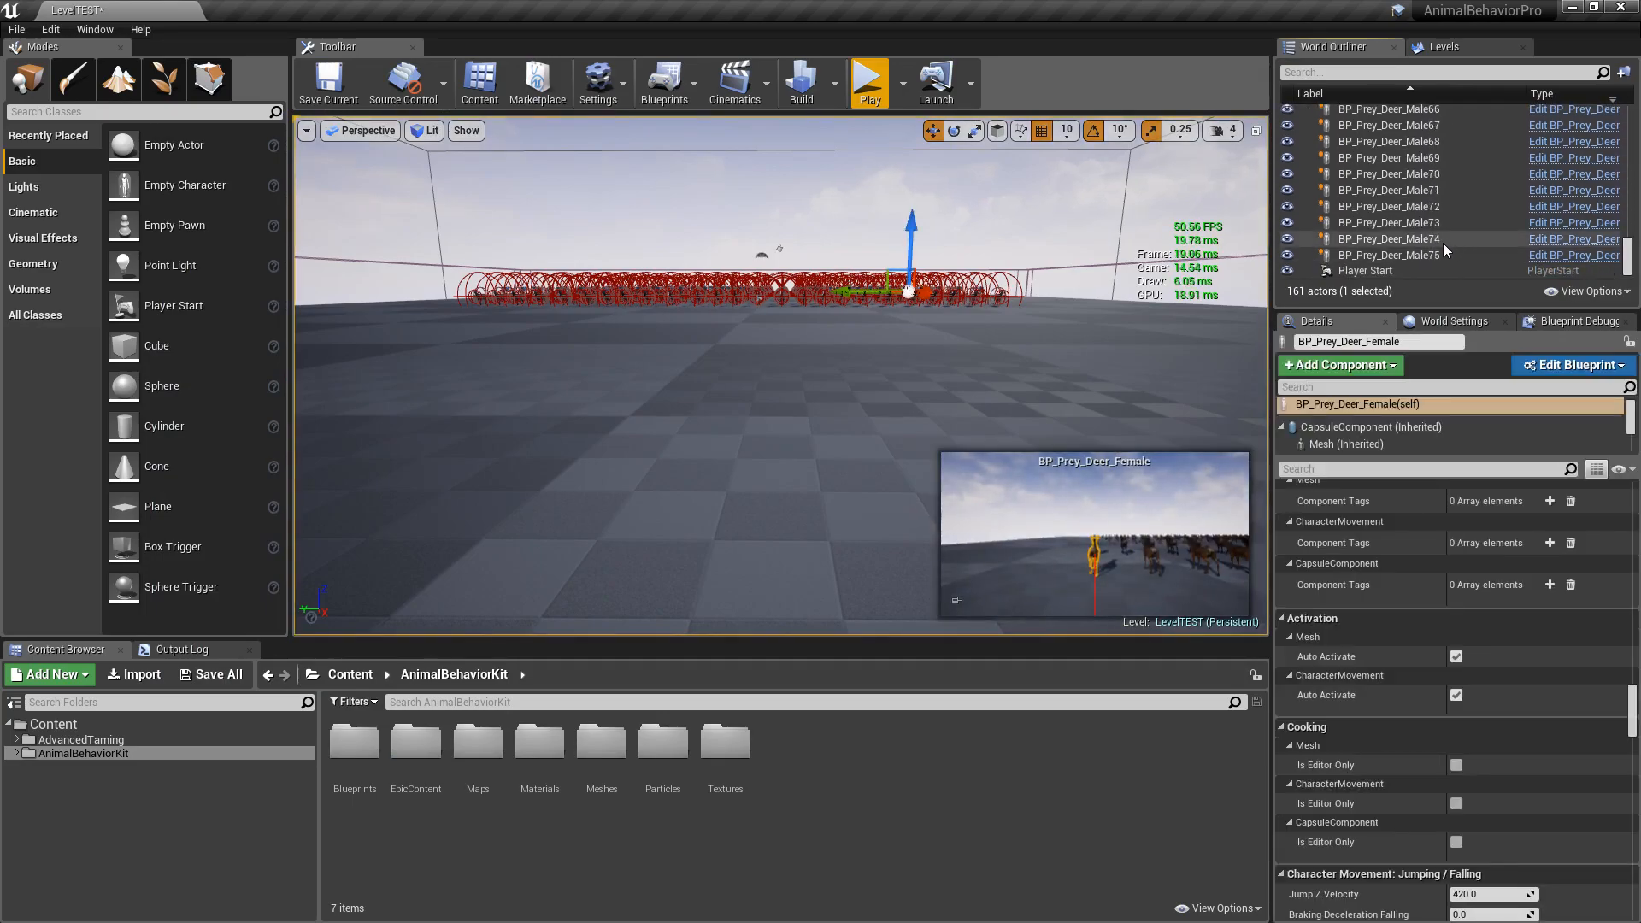
{"action": "left_click", "coordinate": [1433, 254], "text": "shift"}
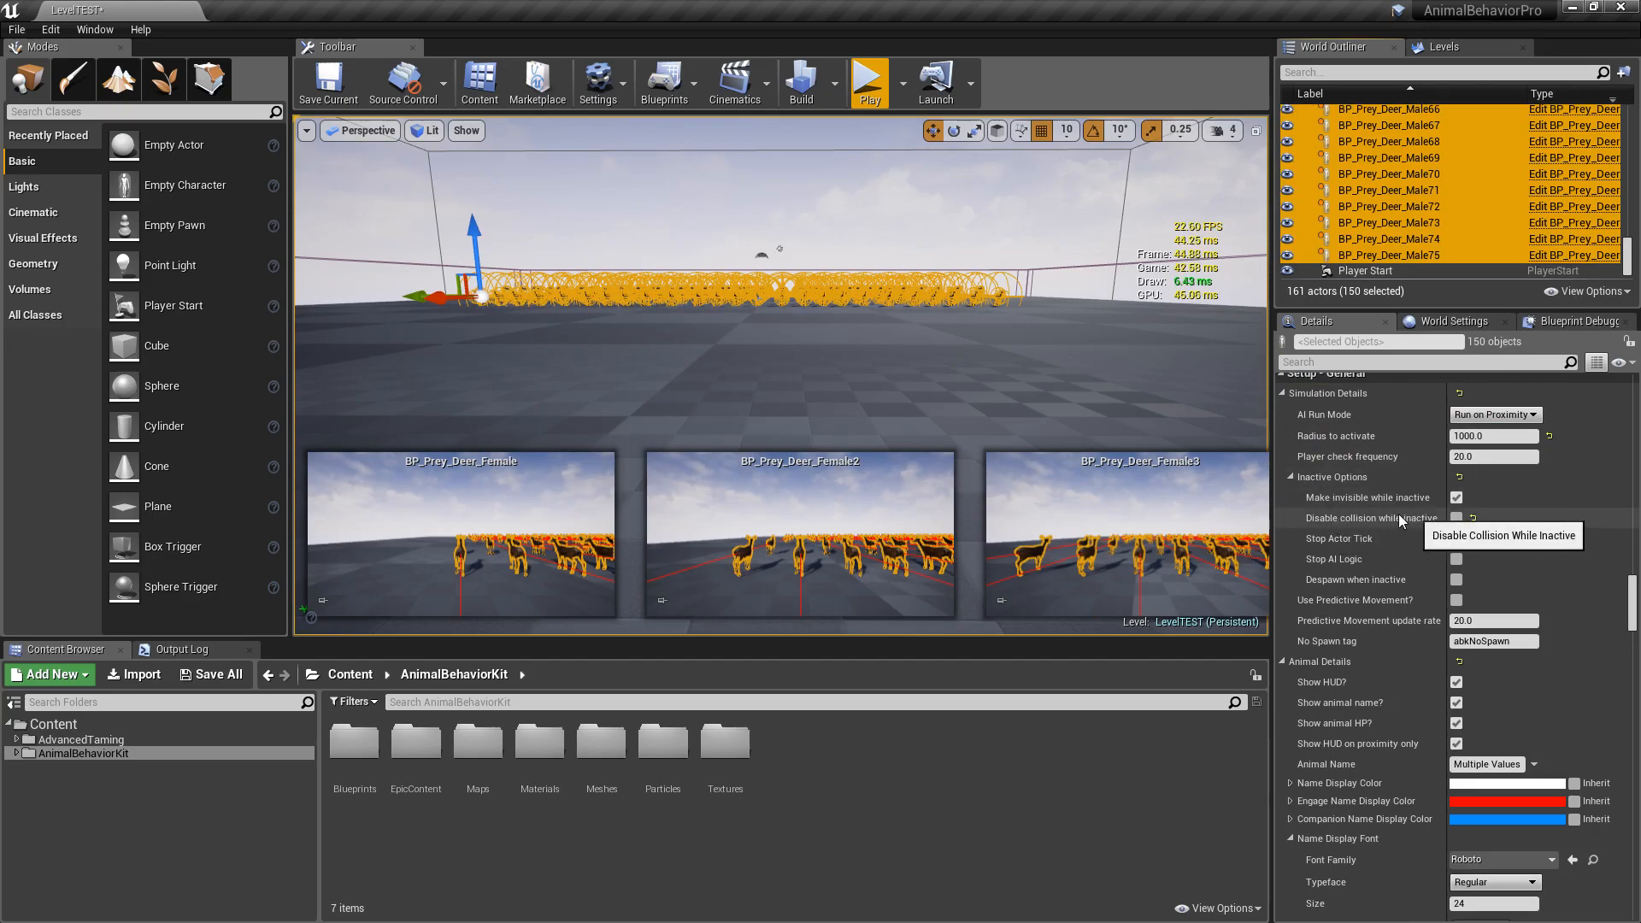
{"action": "left_click", "coordinate": [1456, 517]}
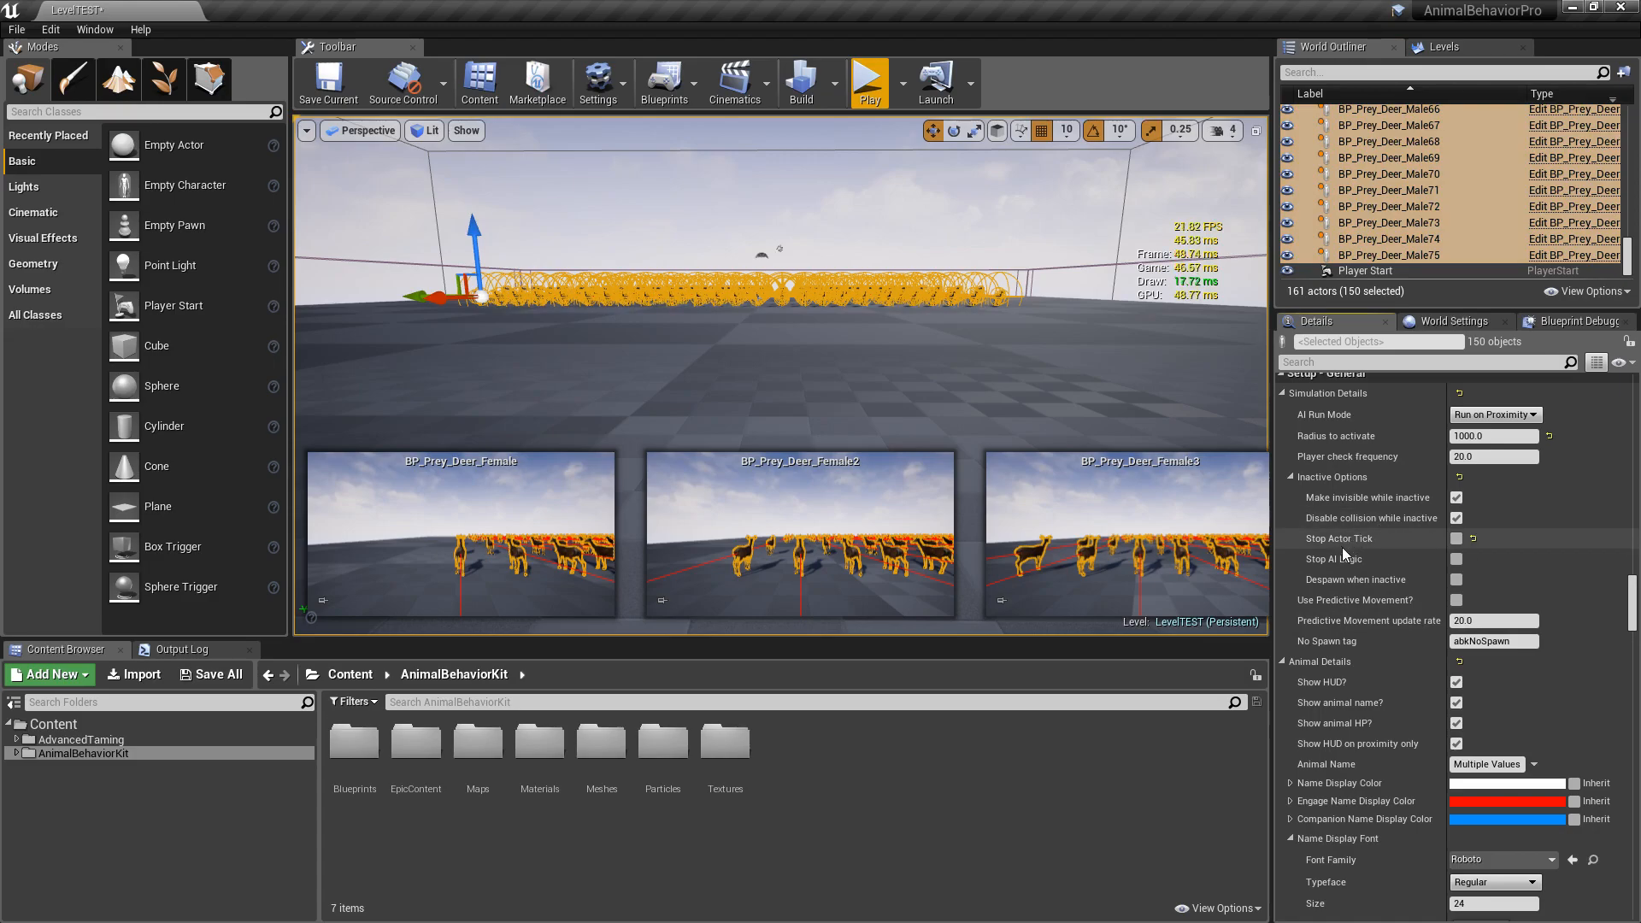
{"action": "left_click", "coordinate": [1457, 539]}
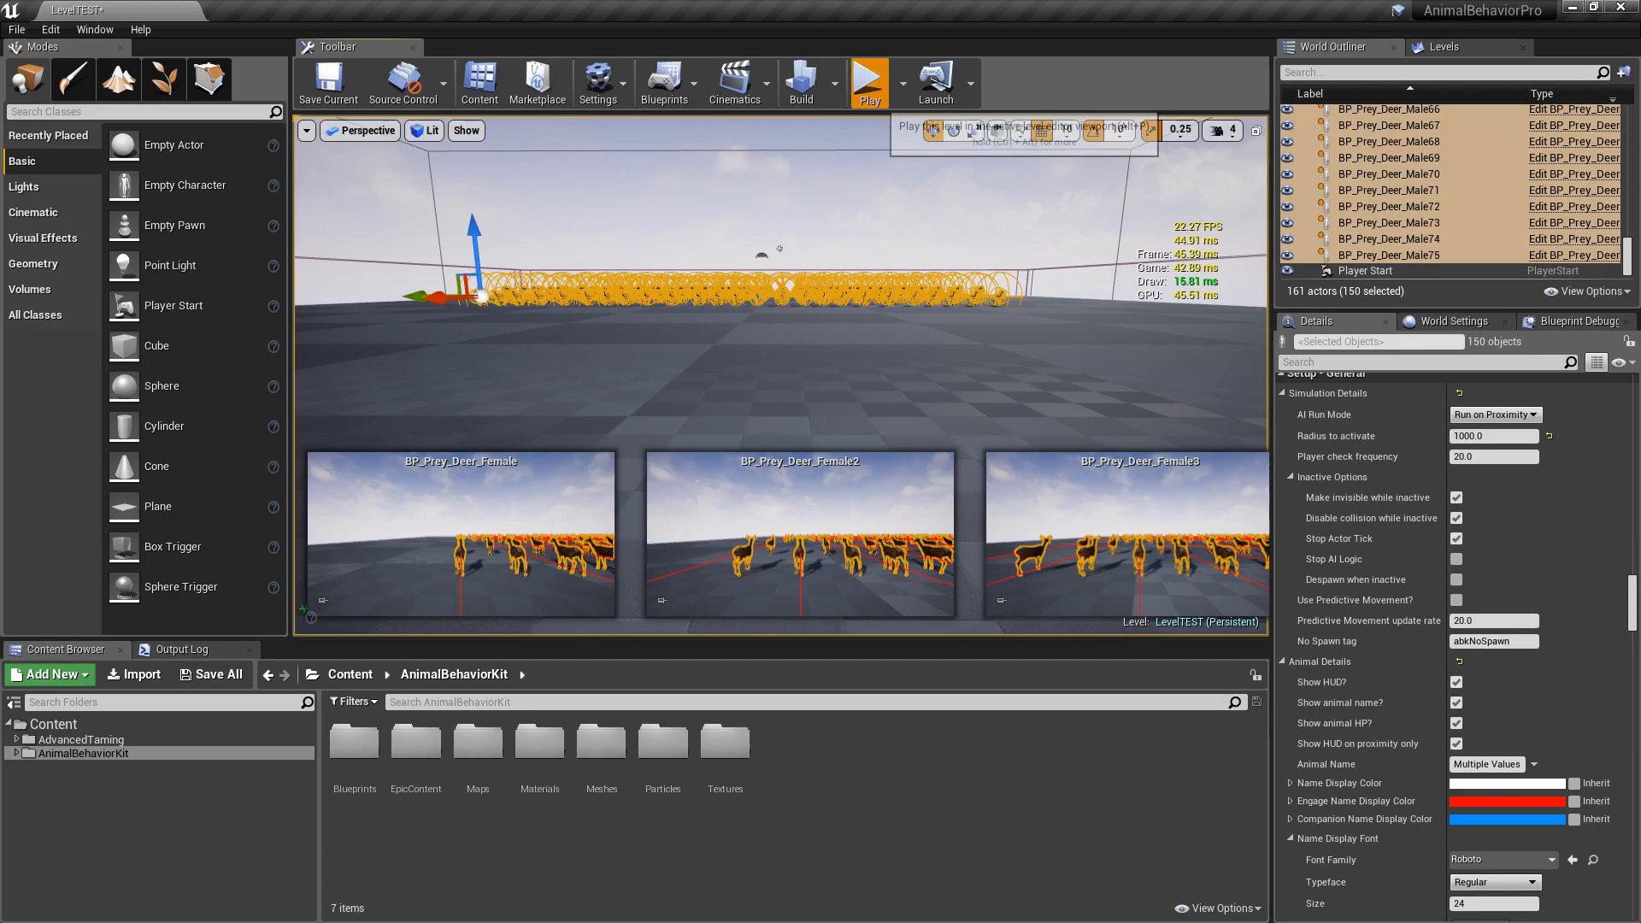
Step: Play-test the level full screen to check performance with collision and actor tick disabled on inactive deer, and end the session
{"action": "left_click", "coordinate": [869, 83]}
{"action": "key", "text": "F11"}
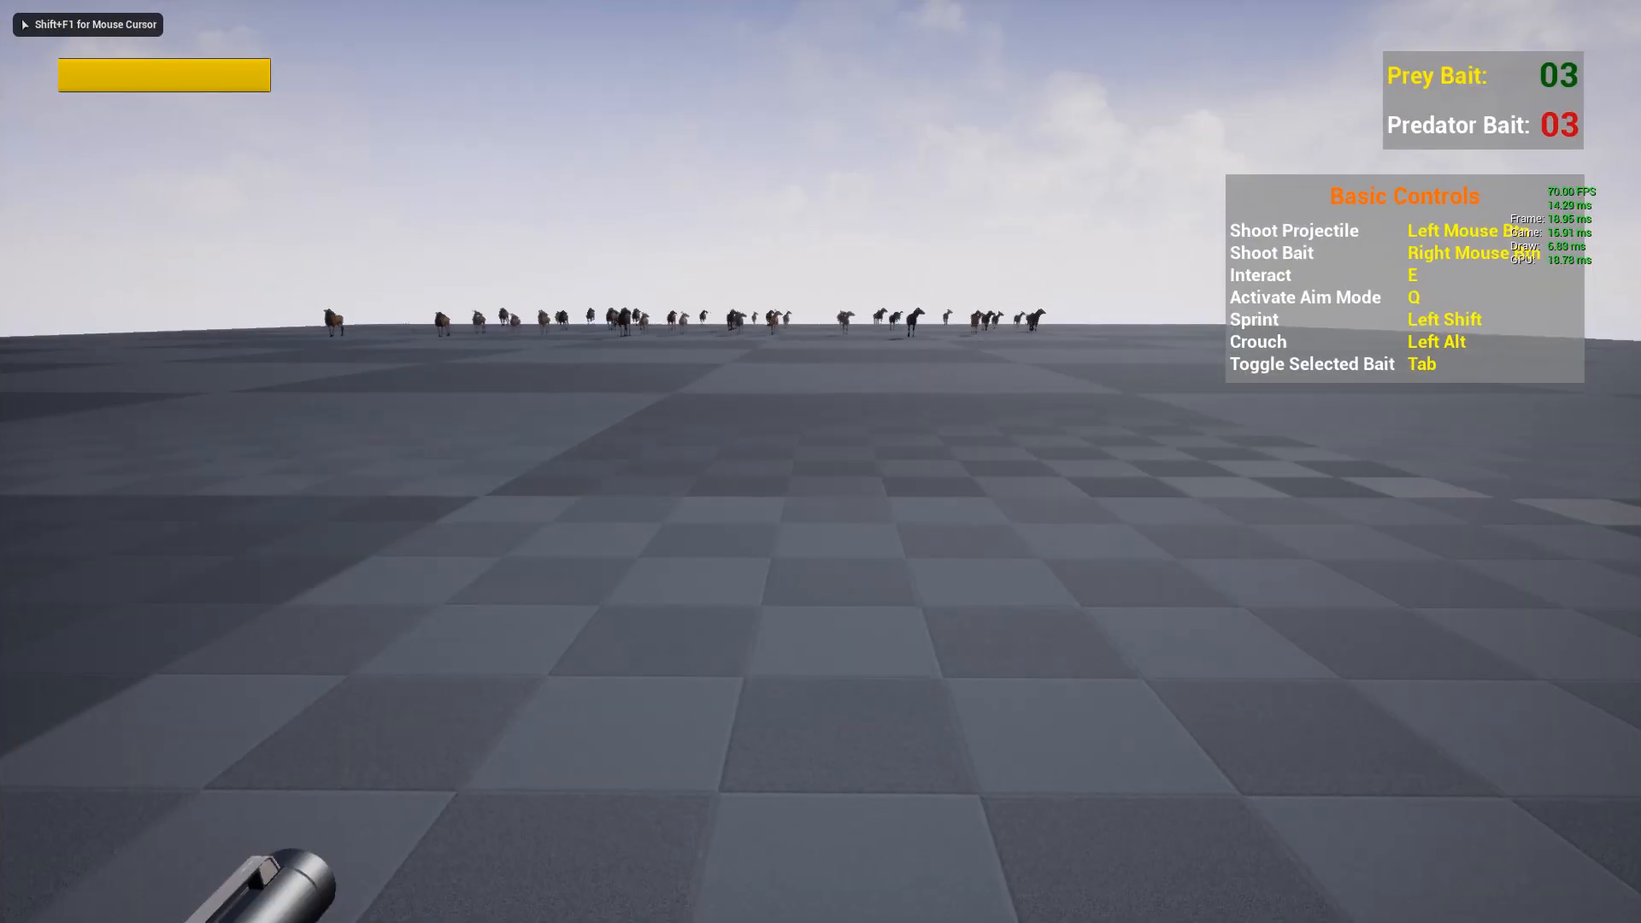
{"action": "key", "text": "w"}
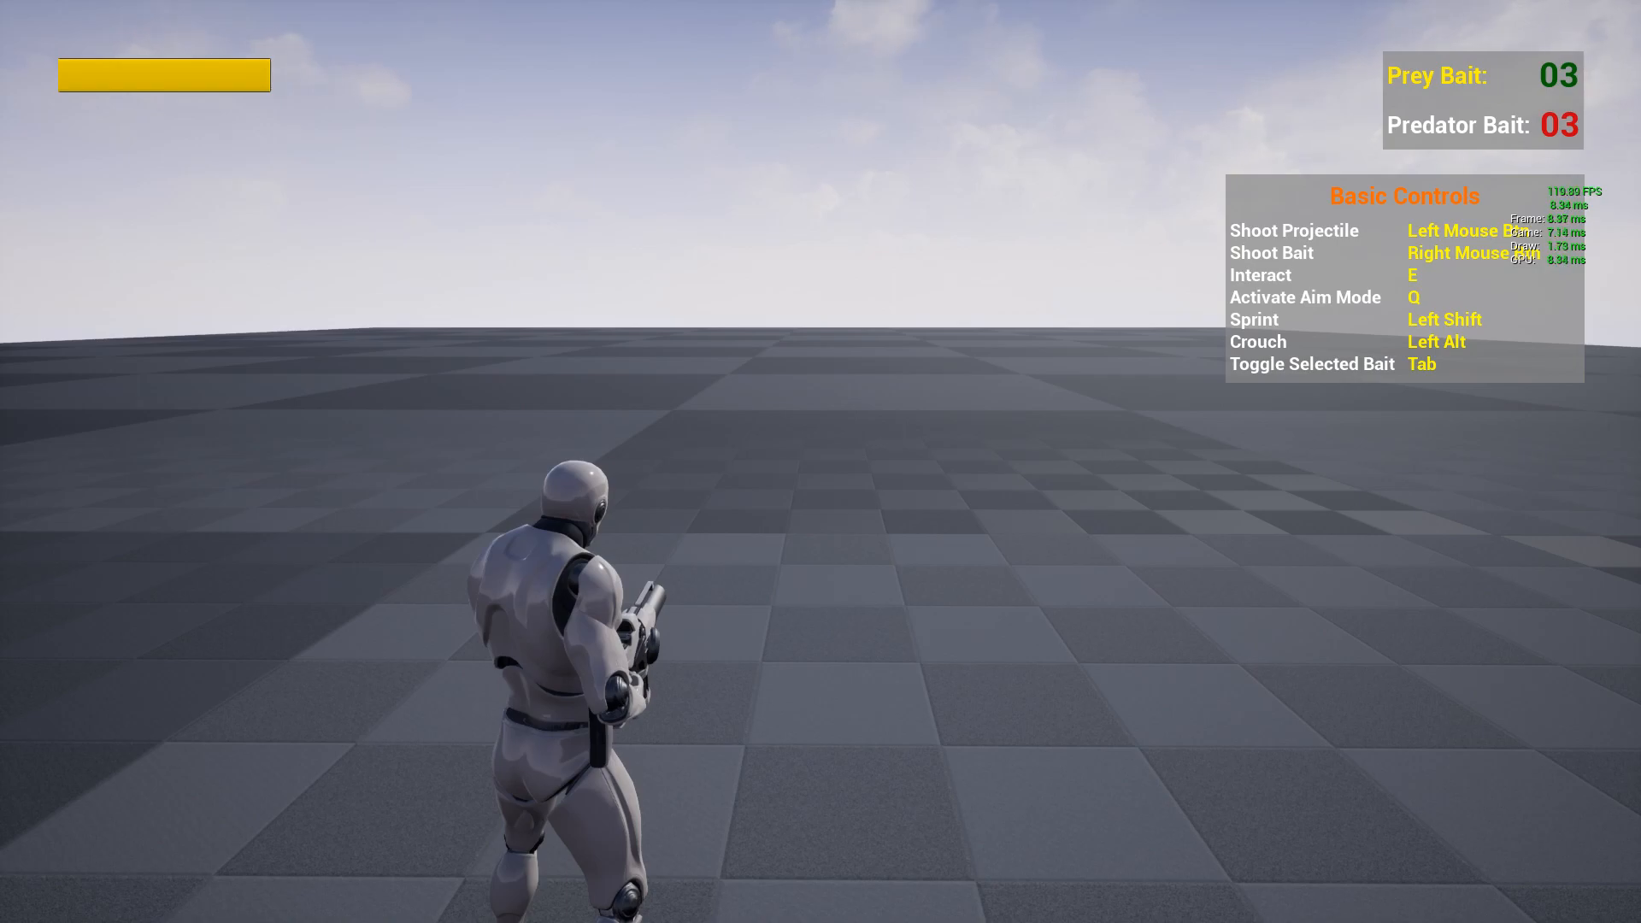
{"action": "key", "text": "Escape"}
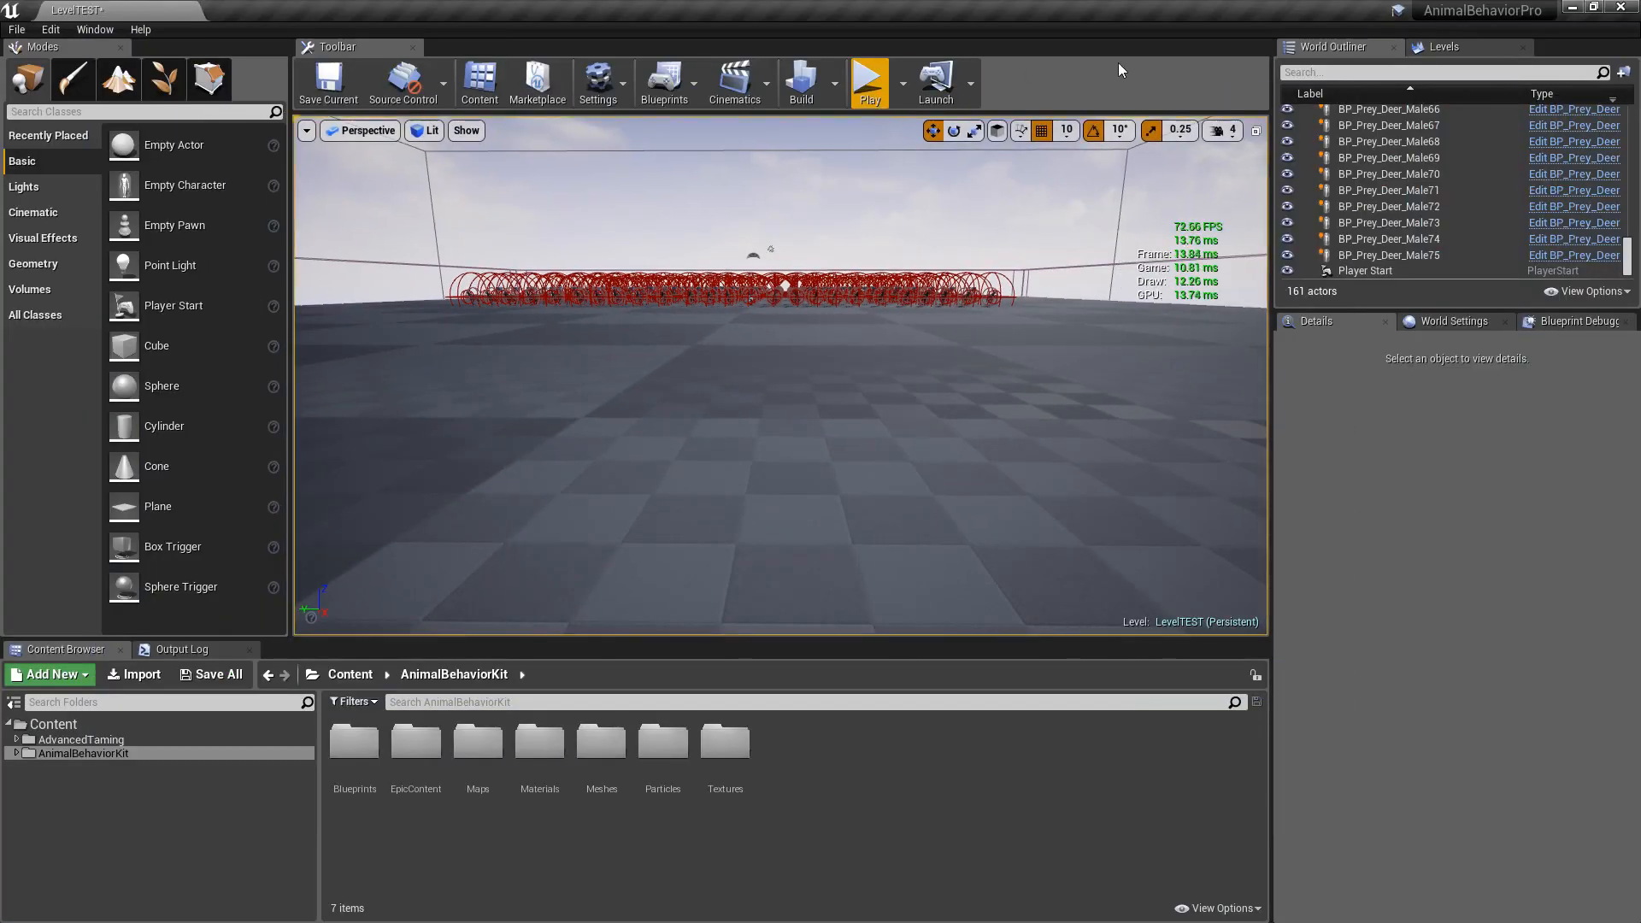
Step: Select all deer actors from BP_Prey_Deer_Male75 up to BP_Prey_Deer_Female and review their Inactive Options
{"action": "left_click", "coordinate": [1454, 254]}
{"action": "scroll", "coordinate": [1455, 255], "scroll_direction": "up", "scroll_amount": 10}
{"action": "scroll", "coordinate": [1474, 157], "scroll_direction": "up", "scroll_amount": 2}
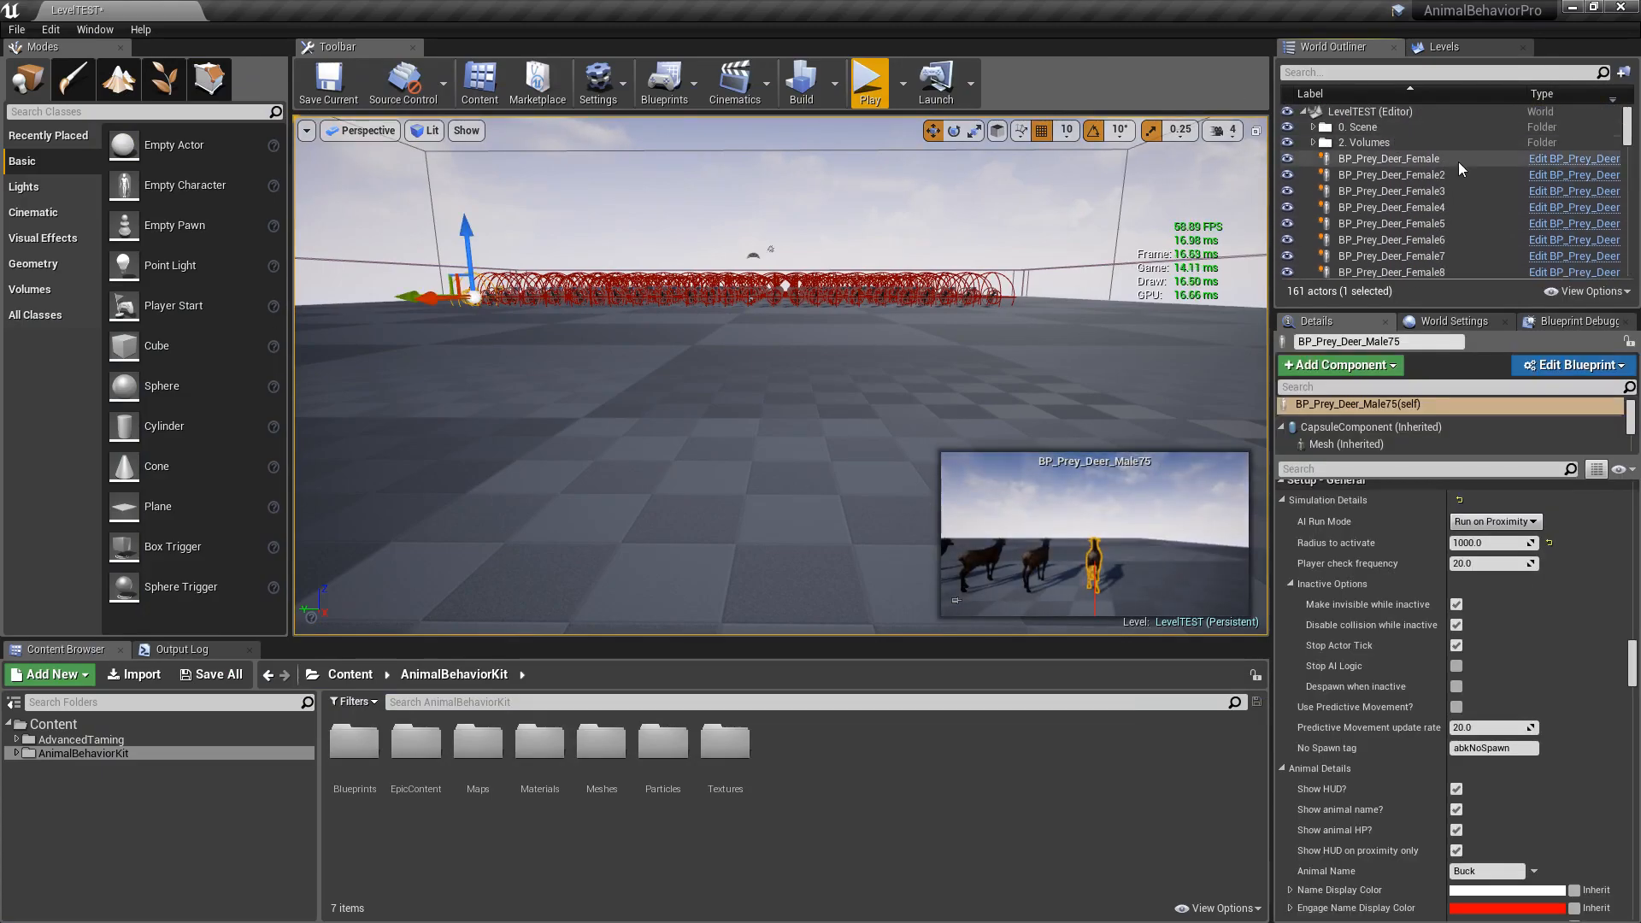
{"action": "left_click", "coordinate": [1419, 166], "text": "shift"}
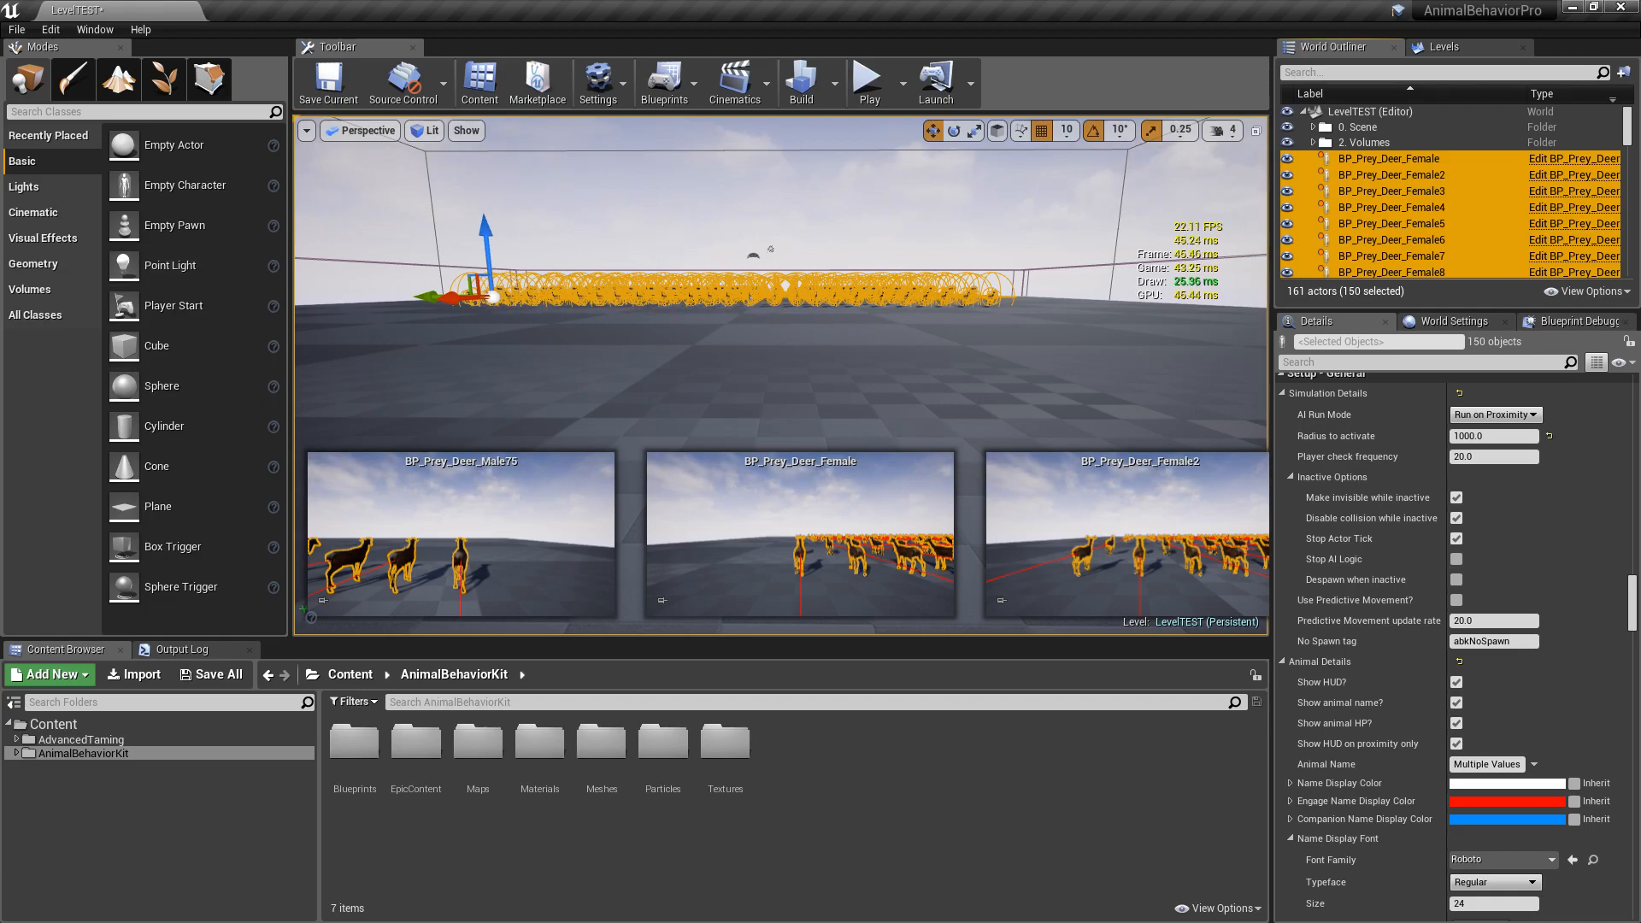
Step: Switch to the PowerPoint presentation and highlight "Random Appearance" on the Tutorial Series Coverage slide
{"action": "key", "text": "alt+Tab"}
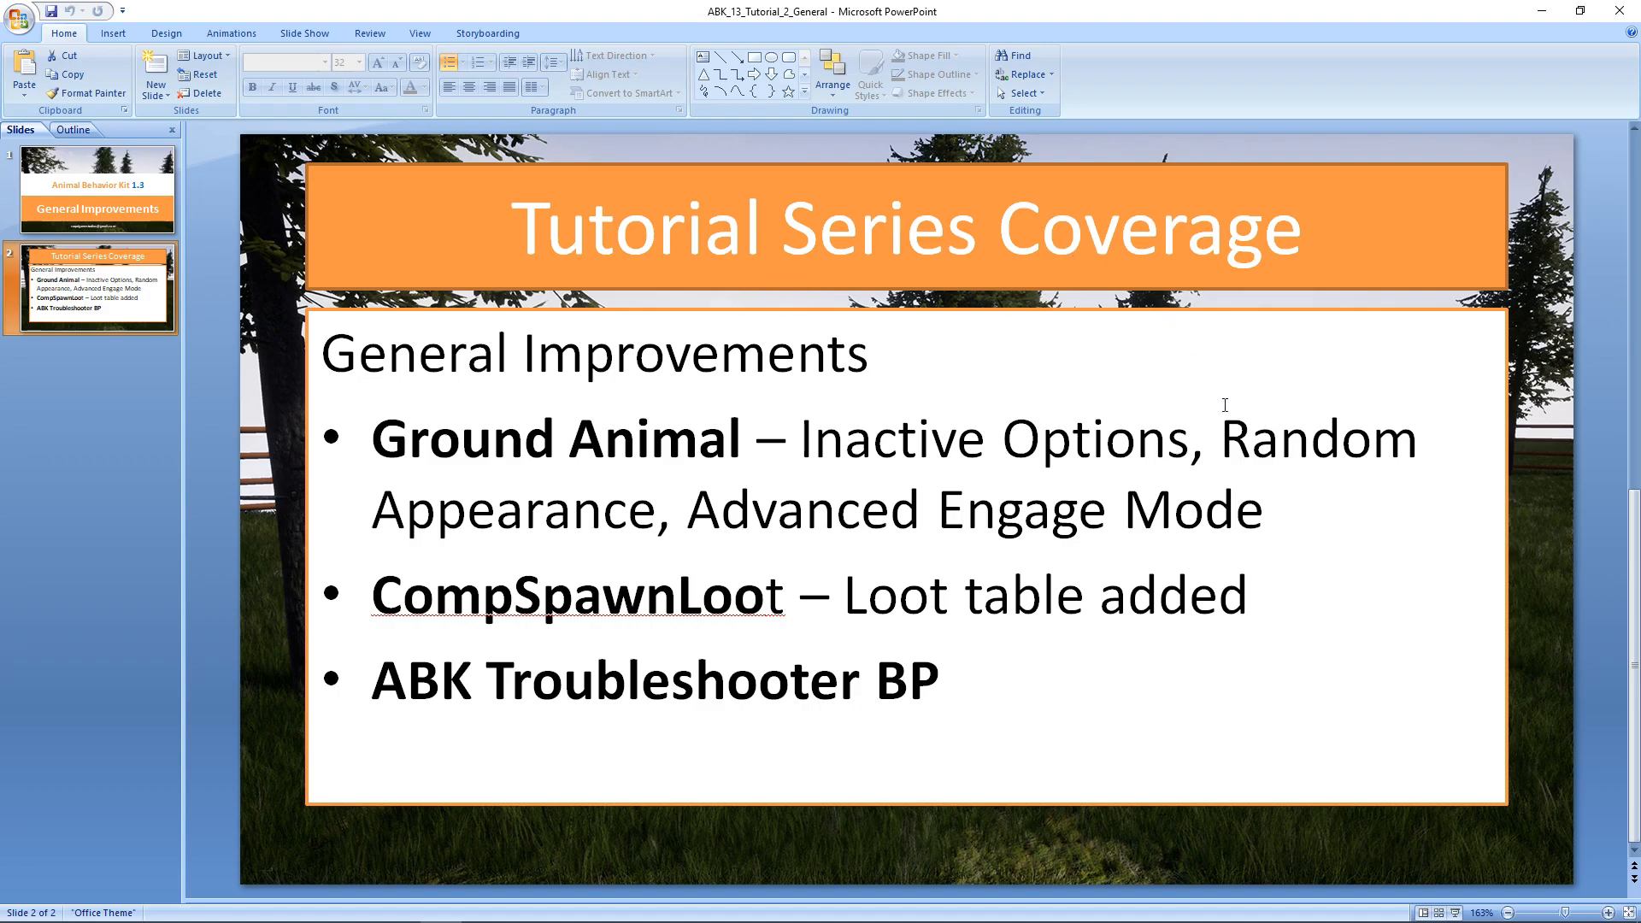
{"action": "mouse_move", "coordinate": [1221, 436]}
{"action": "left_mouse_down"}
{"action": "mouse_move", "coordinate": [1420, 440]}
{"action": "mouse_move", "coordinate": [658, 511]}
{"action": "left_mouse_up"}
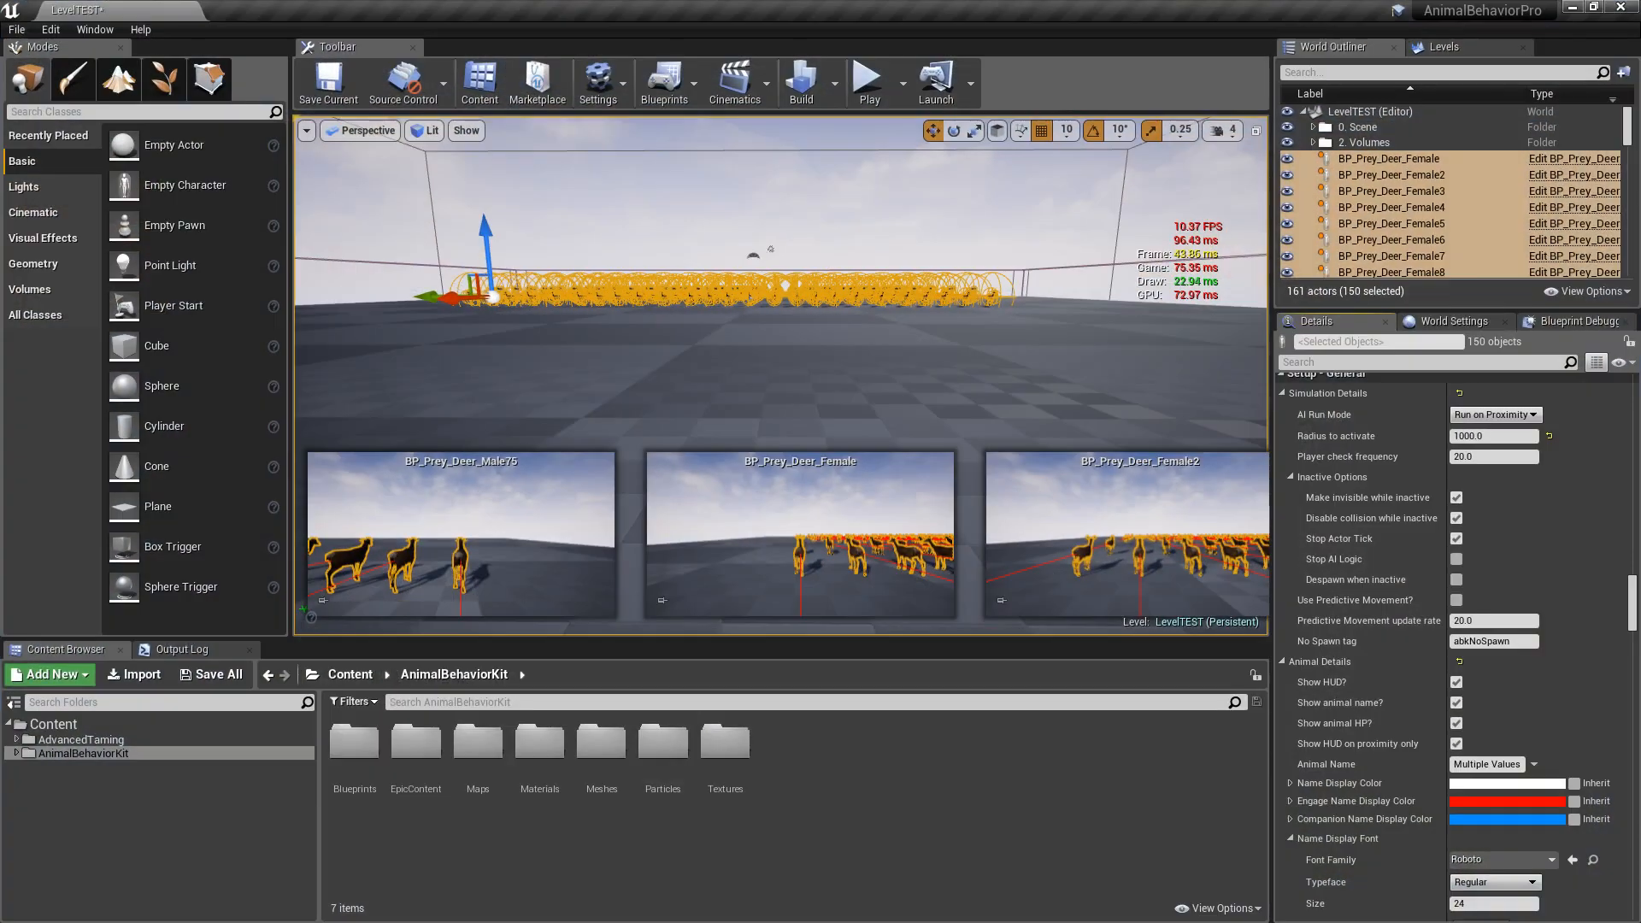
Step: Back in Unreal Editor, select the male deer at the herd's near corner and expand its Random Appearance settings
{"action": "key", "text": "f"}
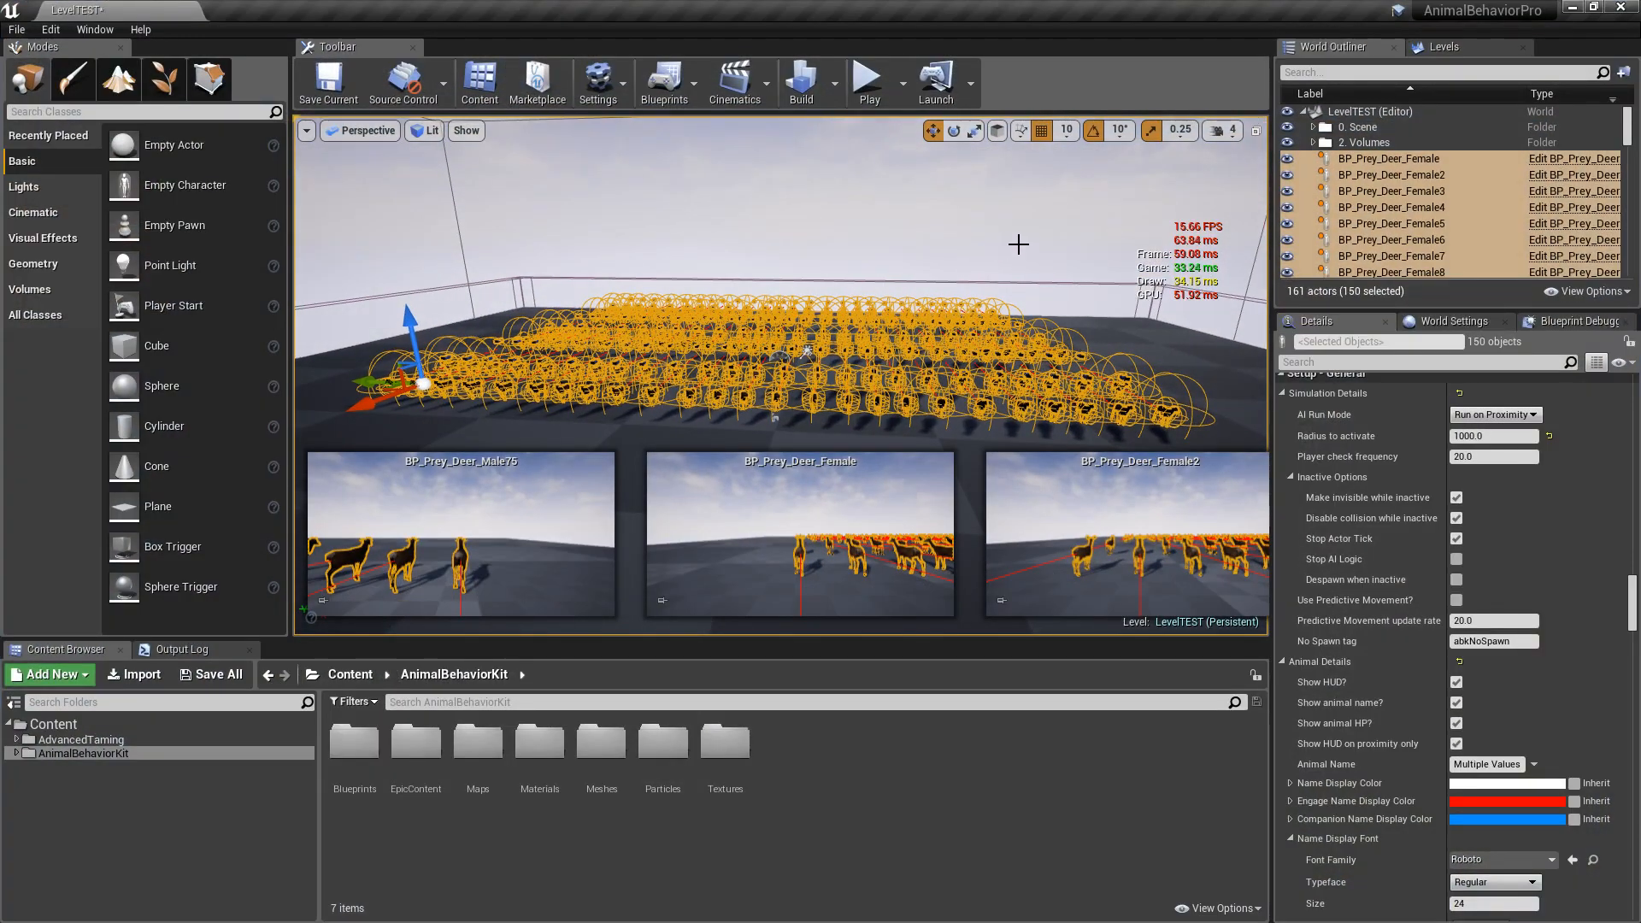
{"action": "left_click", "coordinate": [967, 238]}
{"action": "right_click_drag", "start_coordinate": [967, 238], "coordinate": [1069, 256]}
{"action": "key", "text": "w"}
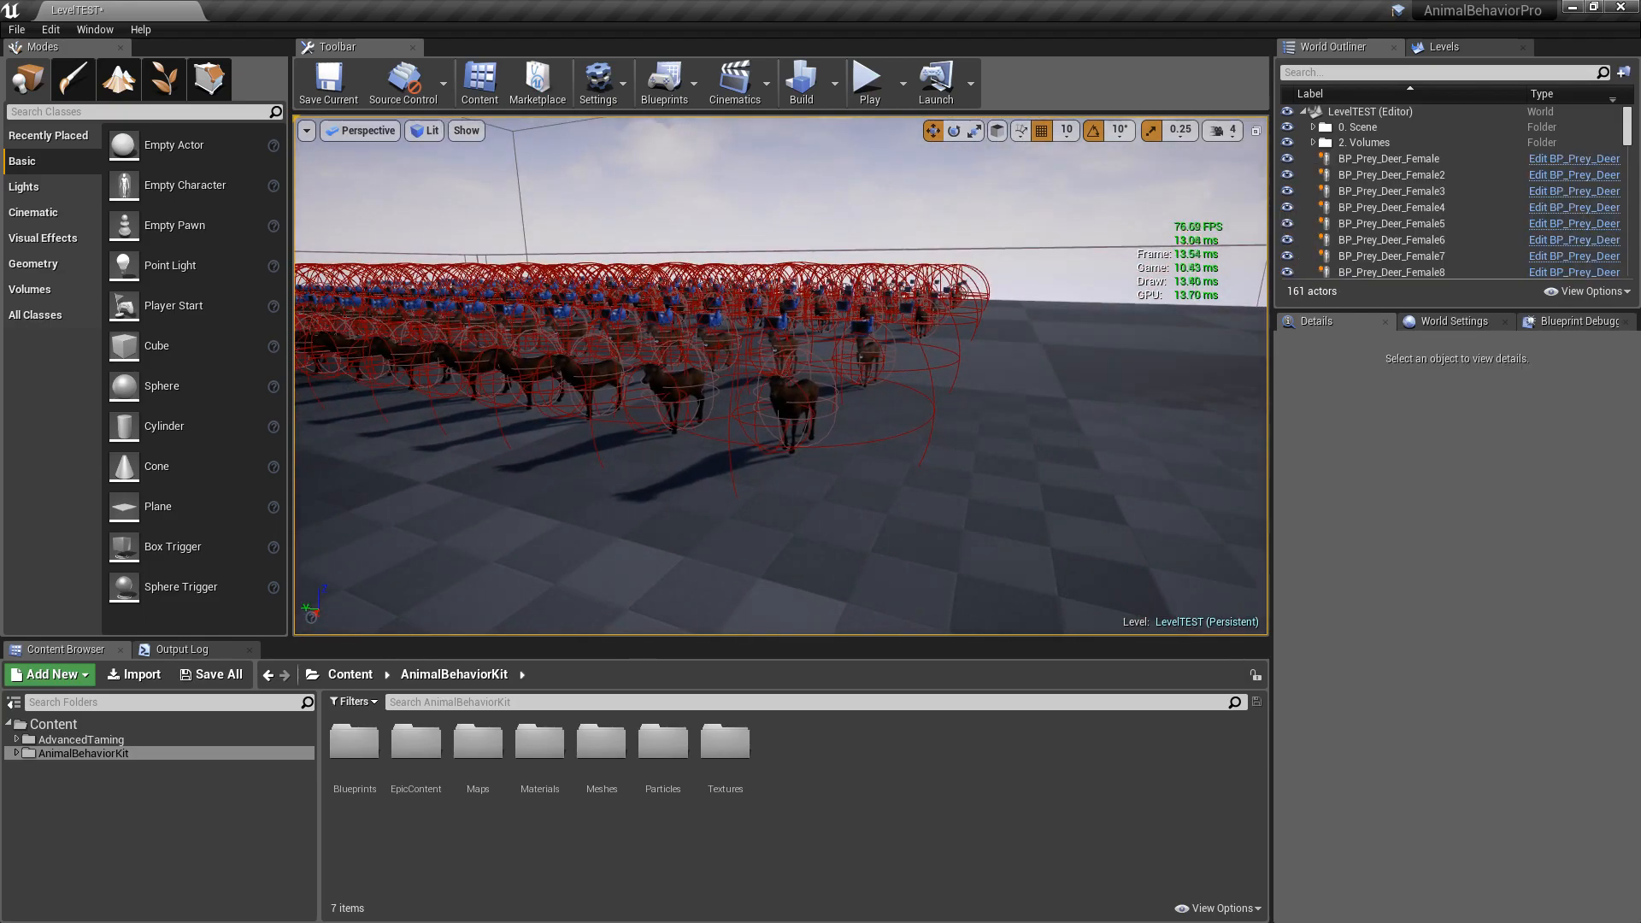
{"action": "left_click", "coordinate": [787, 391]}
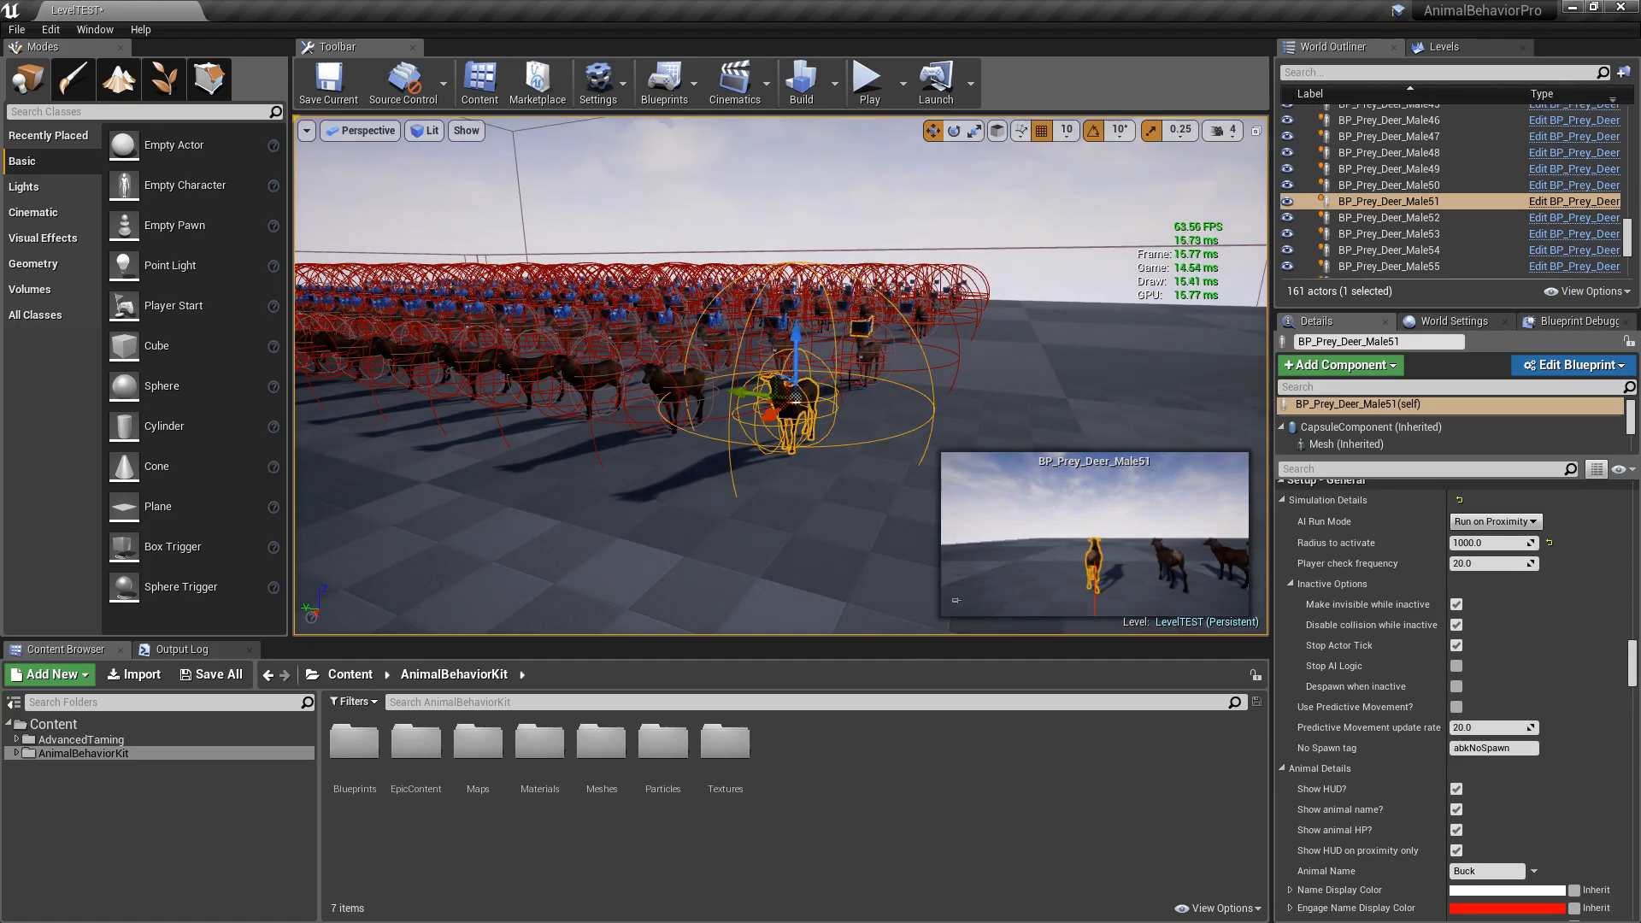
{"action": "left_click_drag", "start_coordinate": [1633, 663], "coordinate": [1635, 502]}
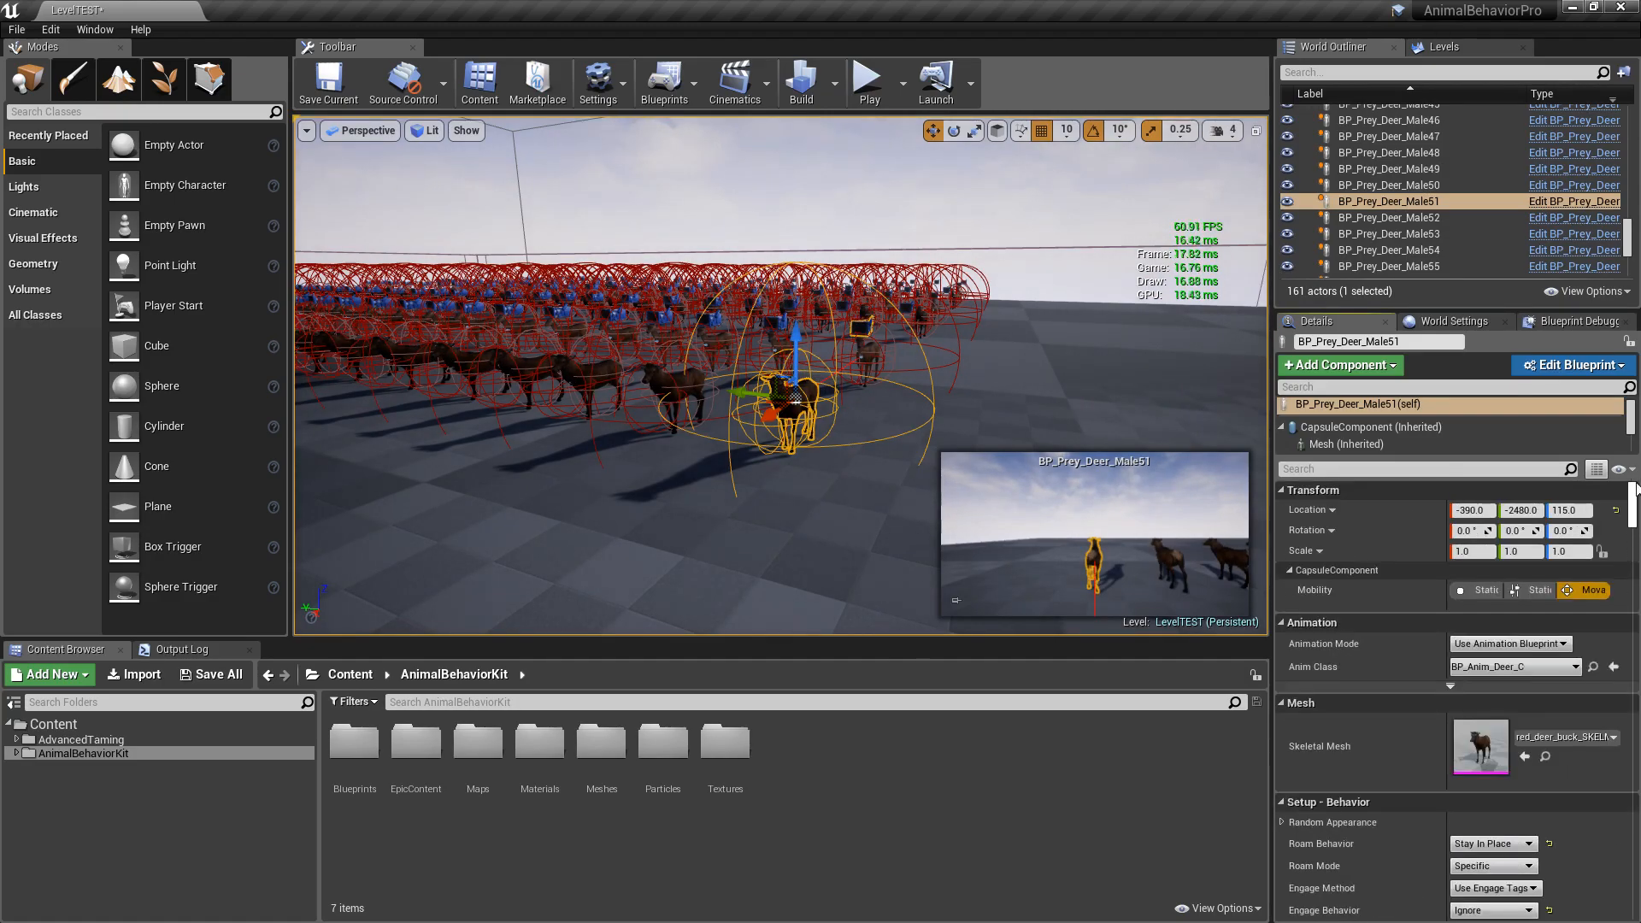
{"action": "scroll", "coordinate": [1345, 566], "scroll_direction": "down", "scroll_amount": 4}
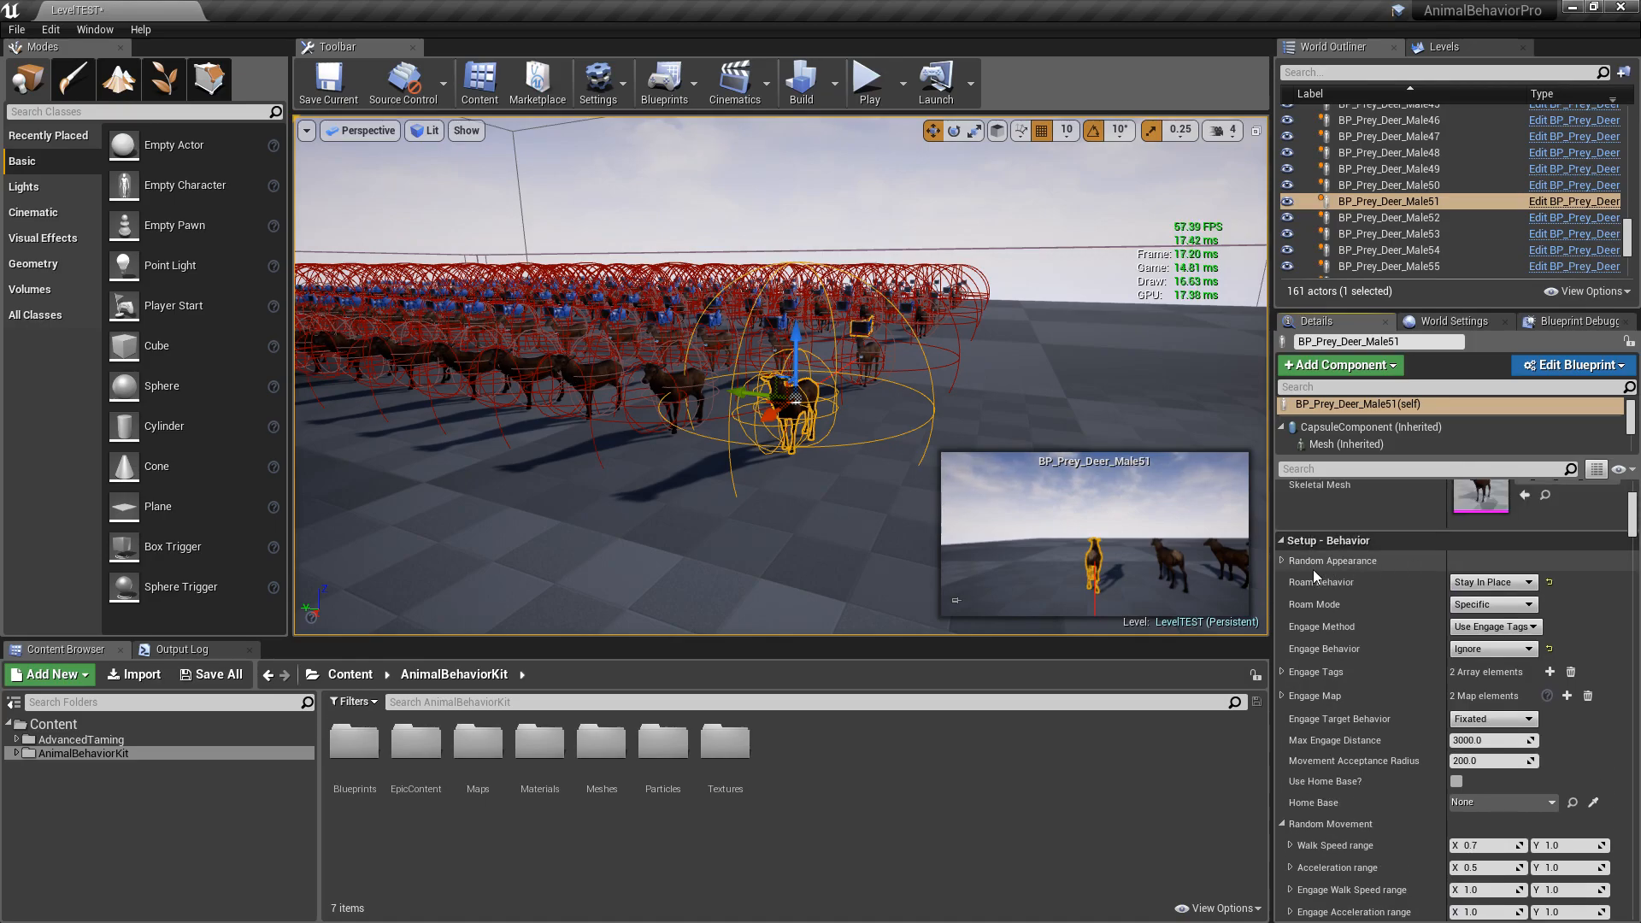
{"action": "left_click", "coordinate": [1283, 562]}
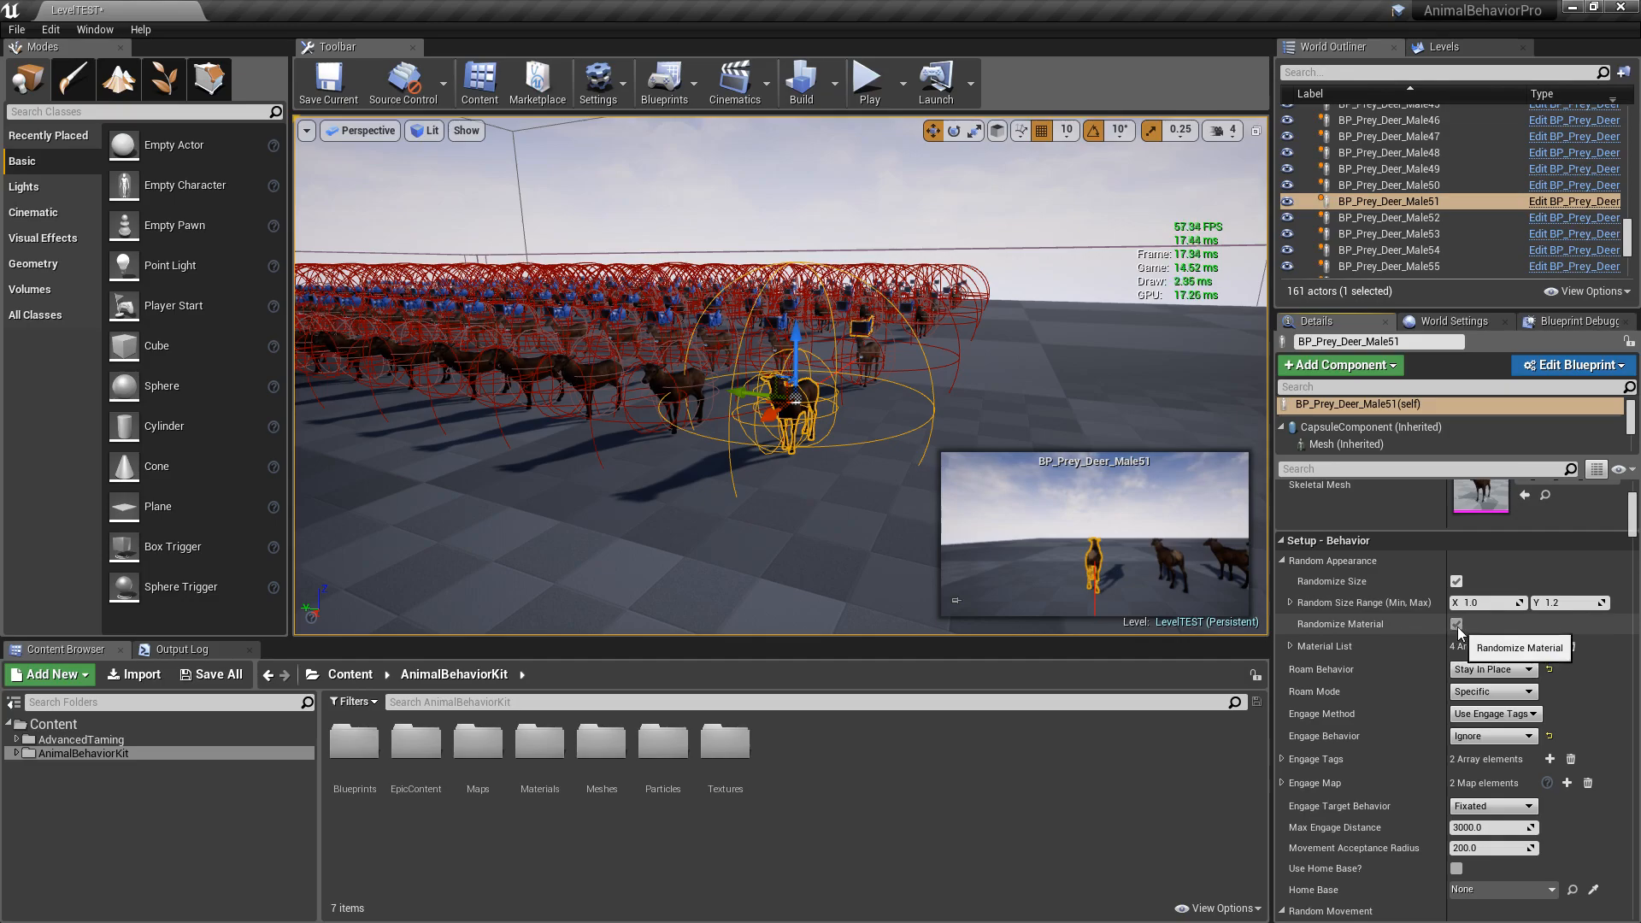
Step: Examine the Material List and the random size and material options of the selected male deer
{"action": "left_click", "coordinate": [1291, 646]}
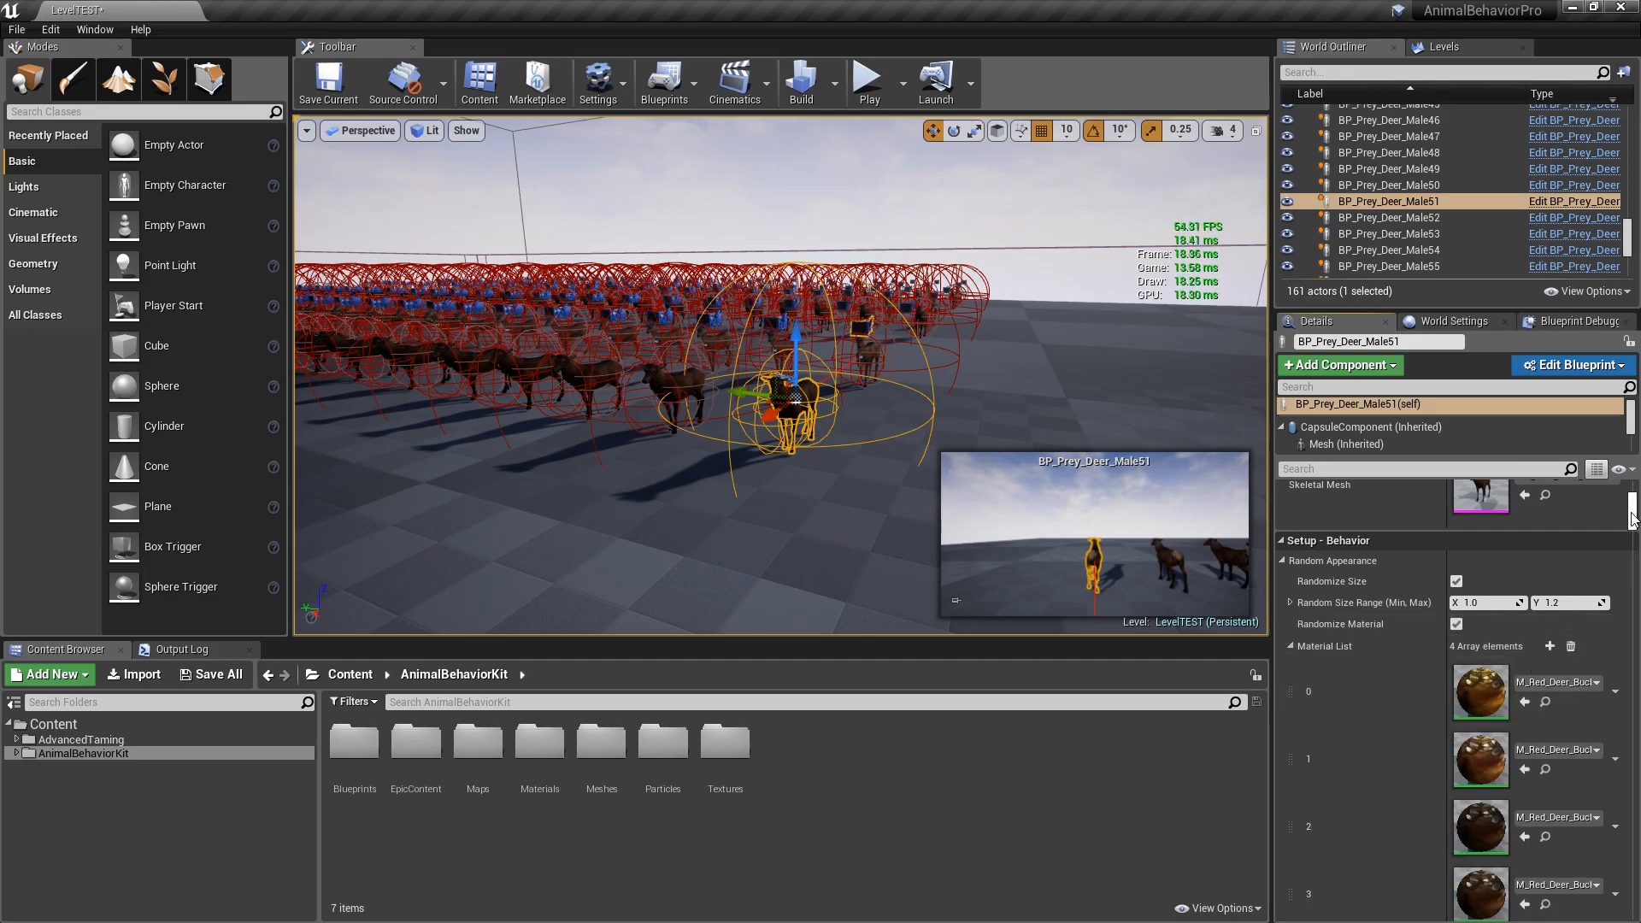
{"action": "scroll", "coordinate": [1627, 551], "scroll_direction": "down", "scroll_amount": 2}
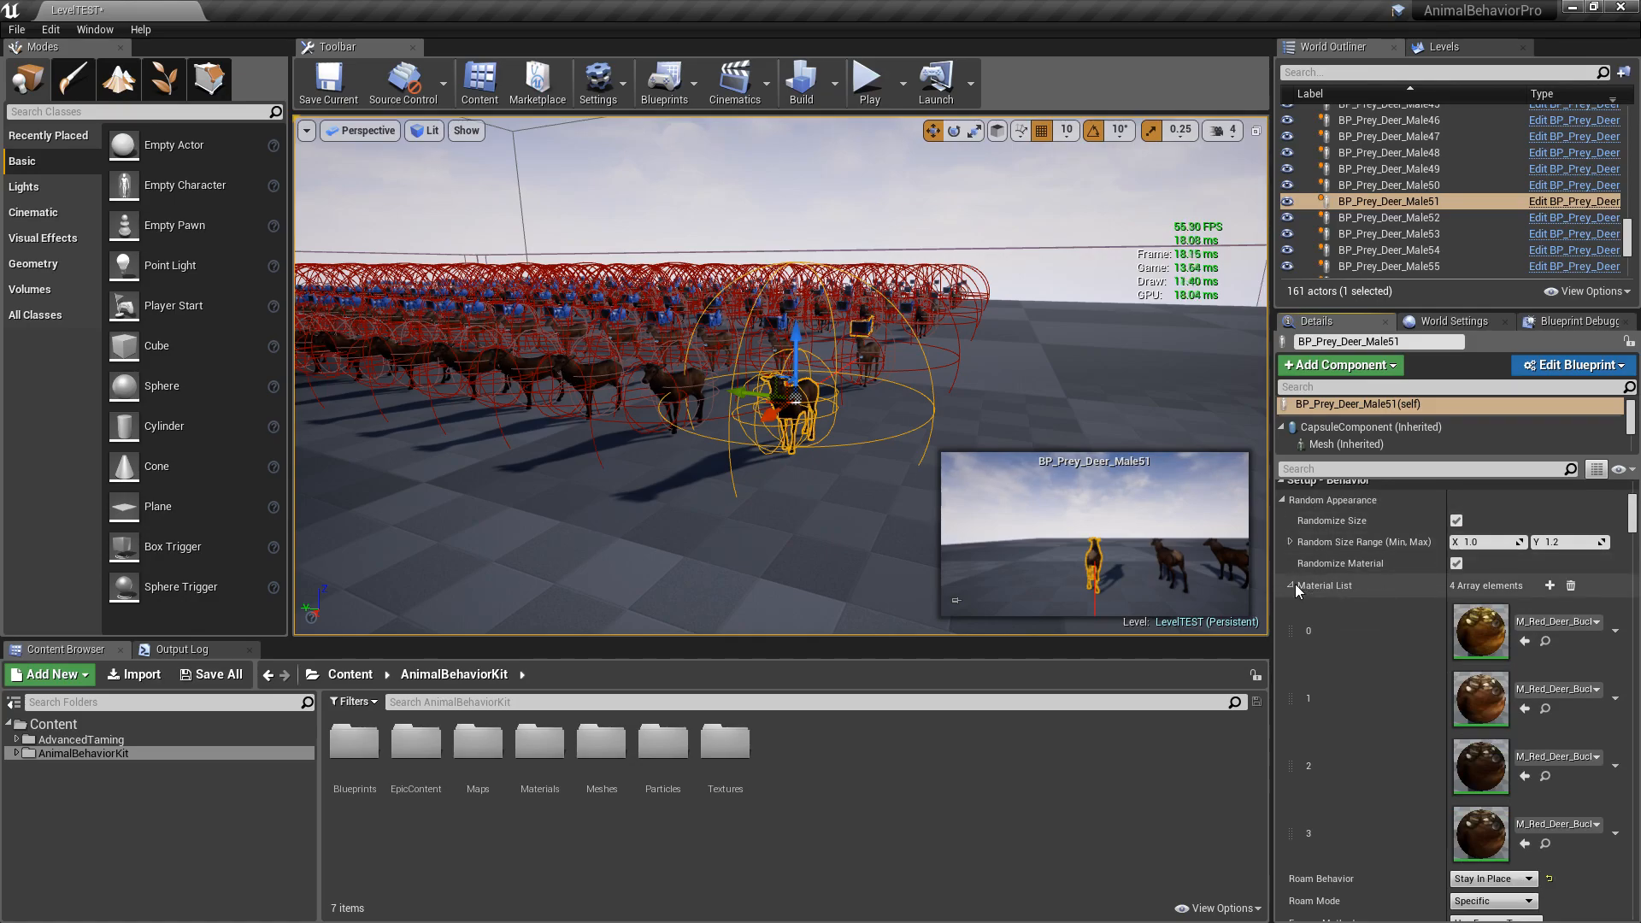
{"action": "left_click", "coordinate": [1291, 585]}
{"action": "scroll", "coordinate": [1299, 603], "scroll_direction": "up", "scroll_amount": 1}
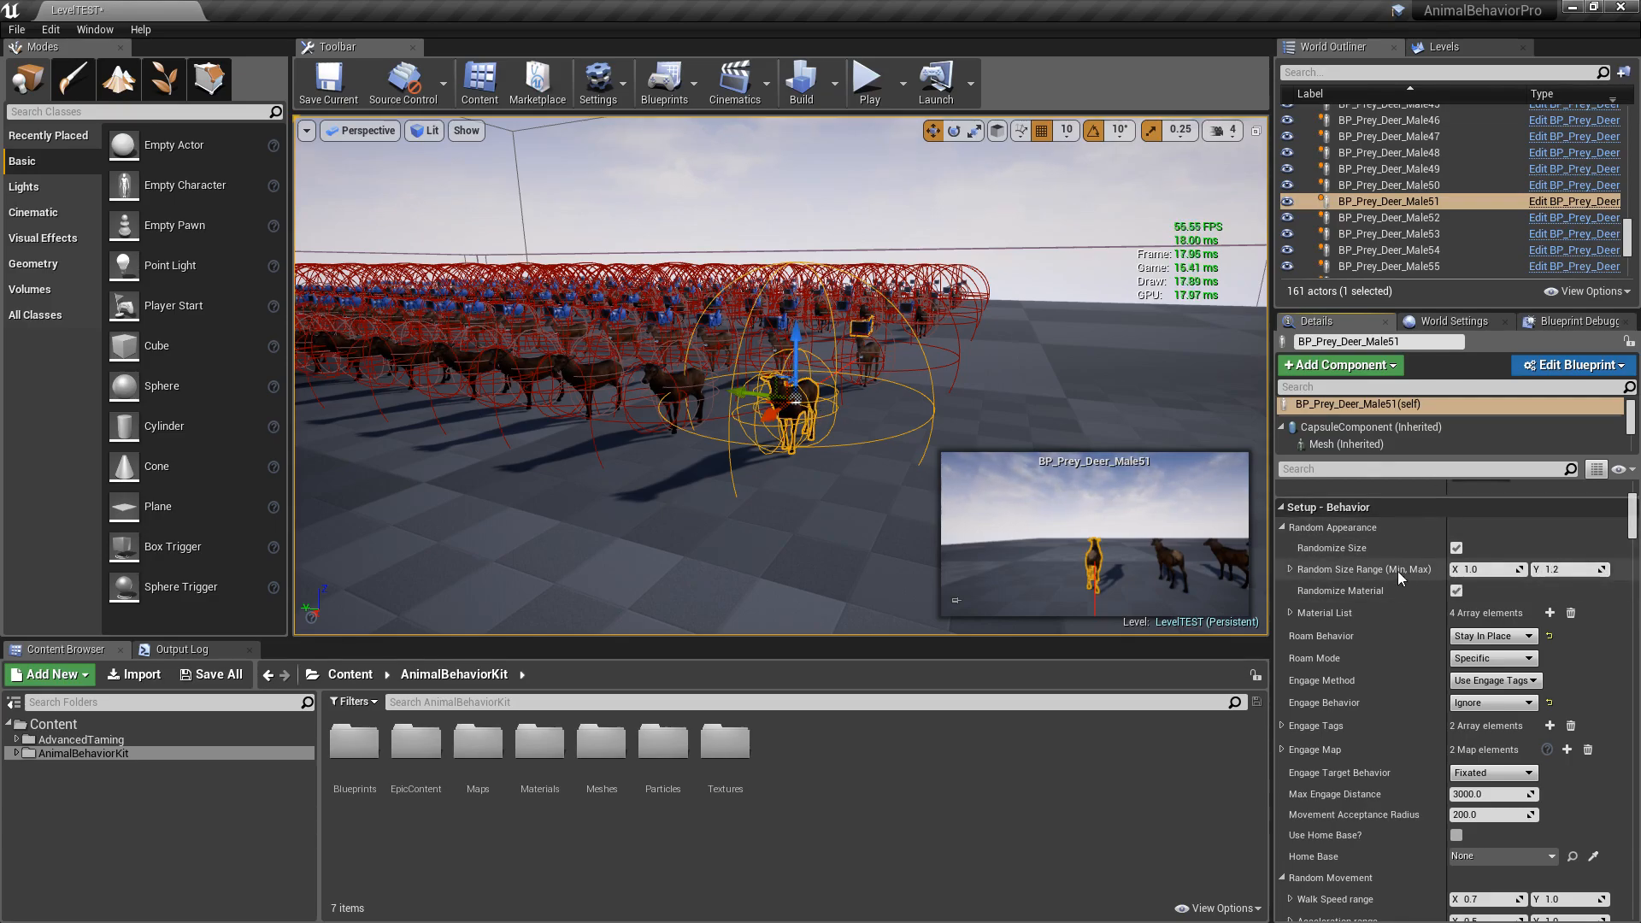
{"action": "left_click", "coordinate": [1292, 613]}
{"action": "scroll", "coordinate": [1538, 564], "scroll_direction": "down", "scroll_amount": 2}
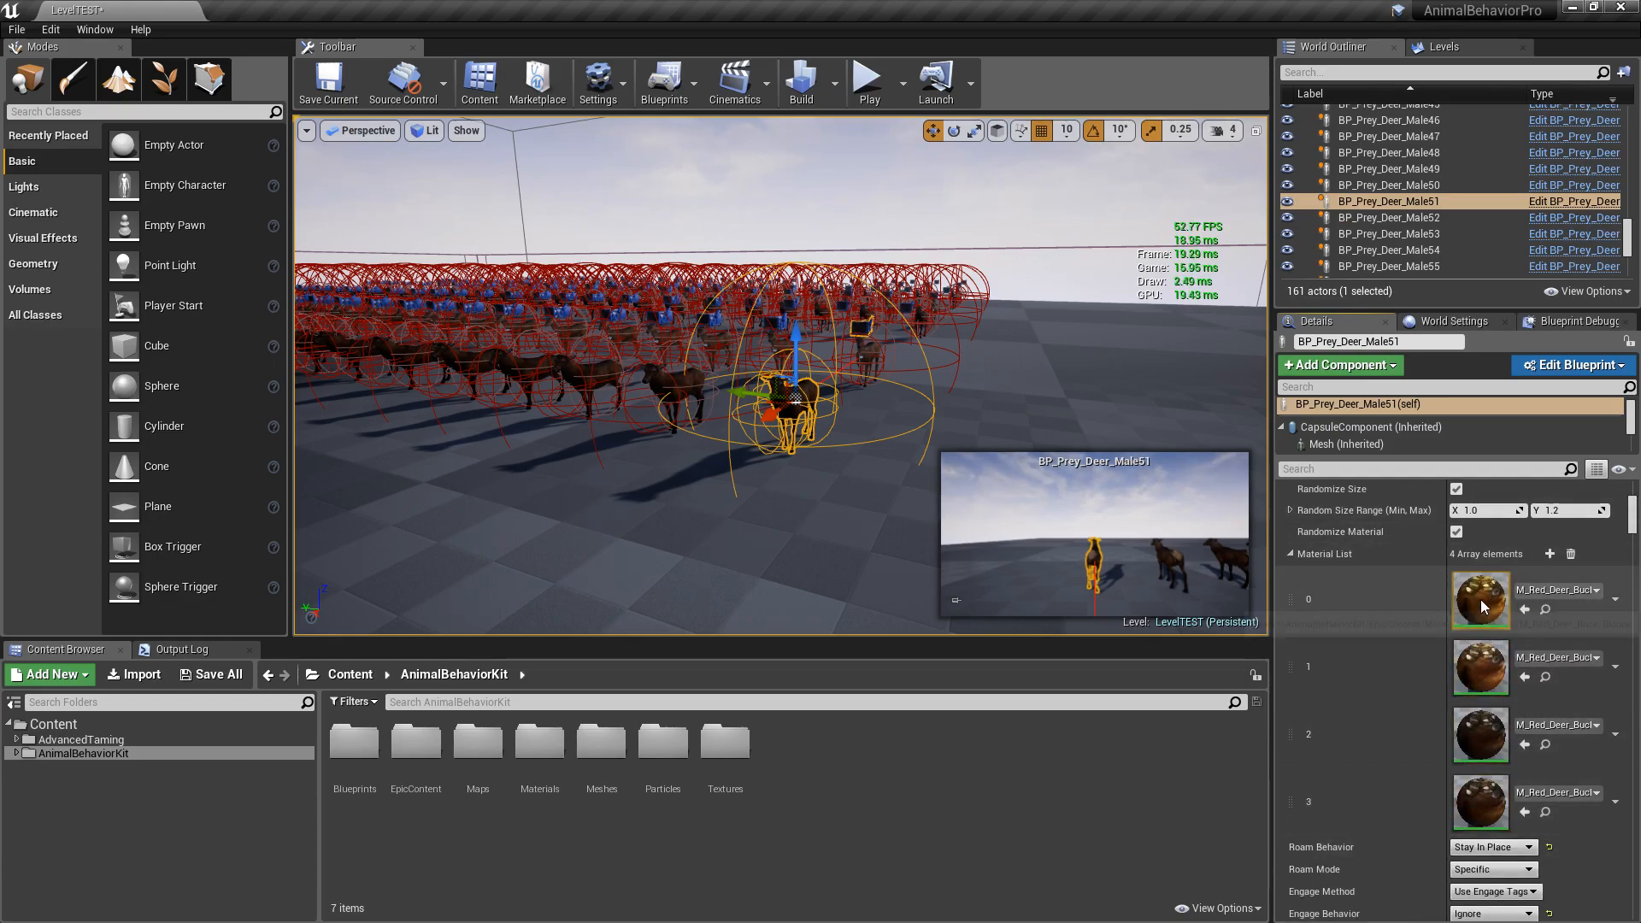
Step: Select the female deer BP_Prey_Deer_Female51 and review its random size range and Material List
{"action": "key", "text": "d"}
{"action": "right_click_drag", "start_coordinate": [656, 453], "coordinate": [428, 453]}
{"action": "left_click", "coordinate": [655, 453]}
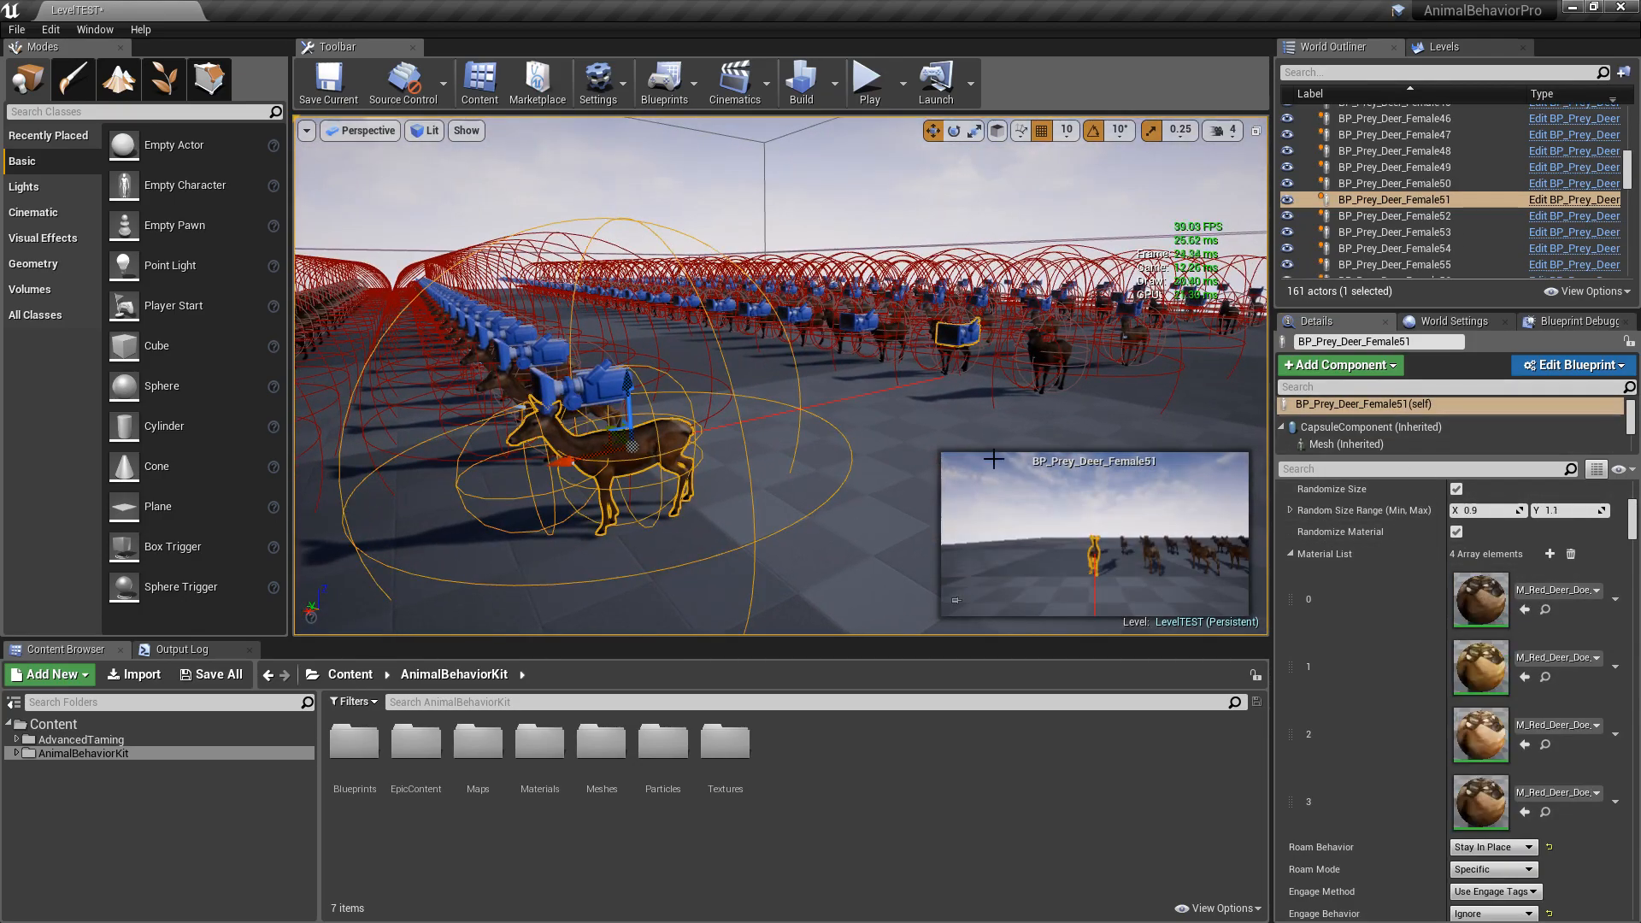
{"action": "scroll", "coordinate": [1633, 528], "scroll_direction": "up", "scroll_amount": 1}
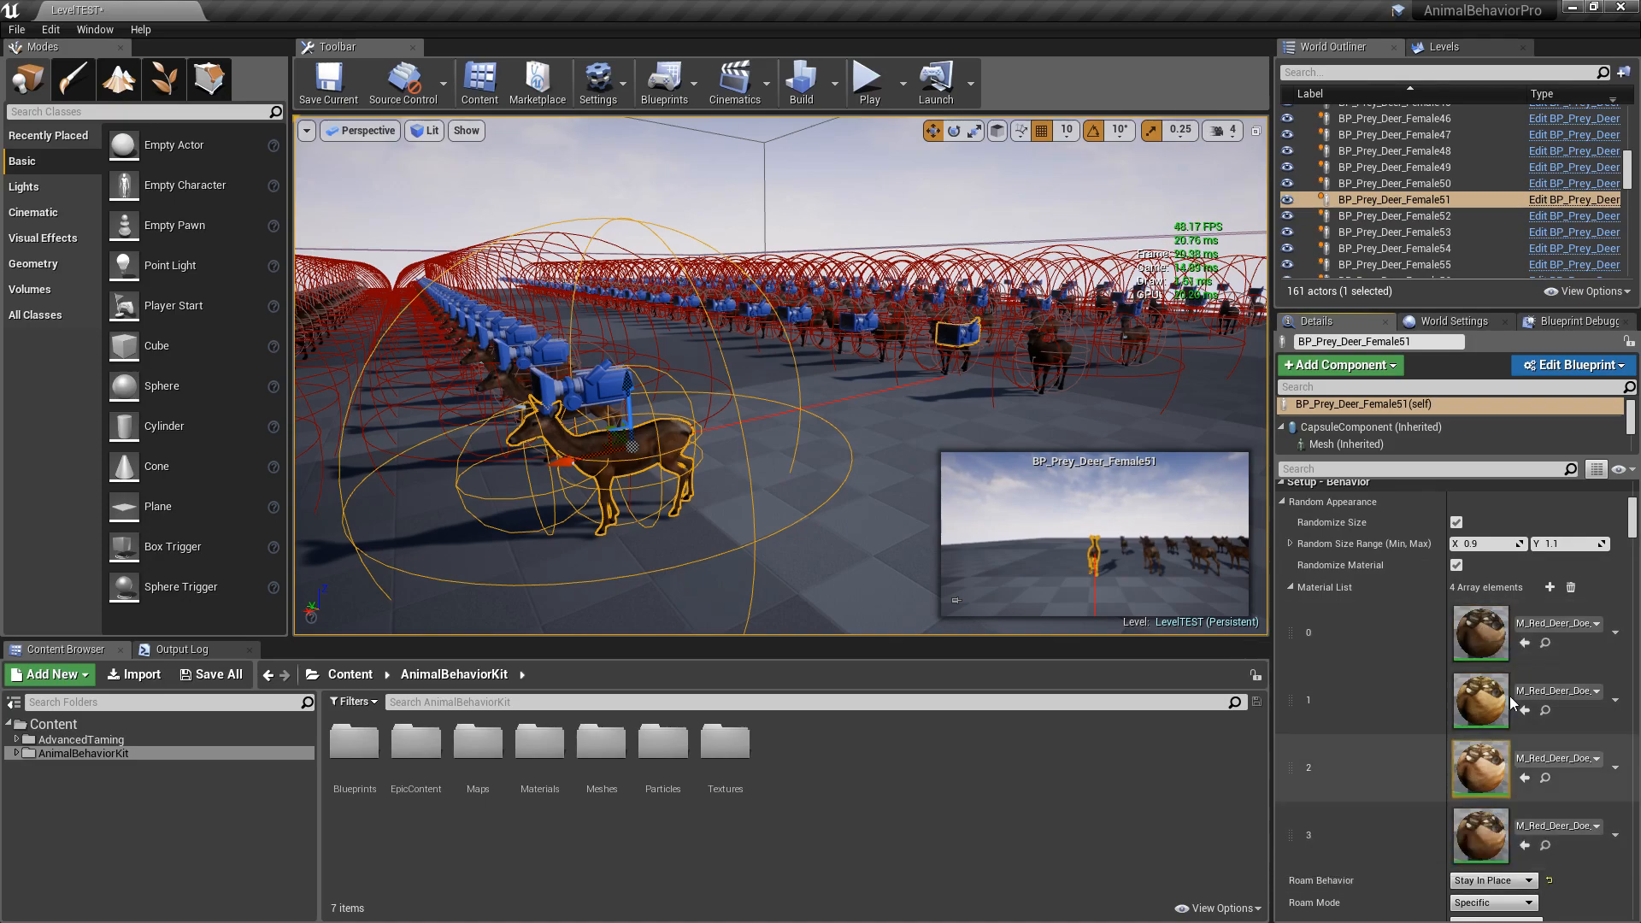
Step: Bring the deer herd into view, deselect the female deer, and check the play mode and player spawn options
{"action": "mouse_move", "coordinate": [870, 365]}
{"action": "right_mouse_down"}
{"action": "mouse_move", "coordinate": [897, 370]}
{"action": "mouse_move", "coordinate": [878, 366]}
{"action": "right_mouse_up"}
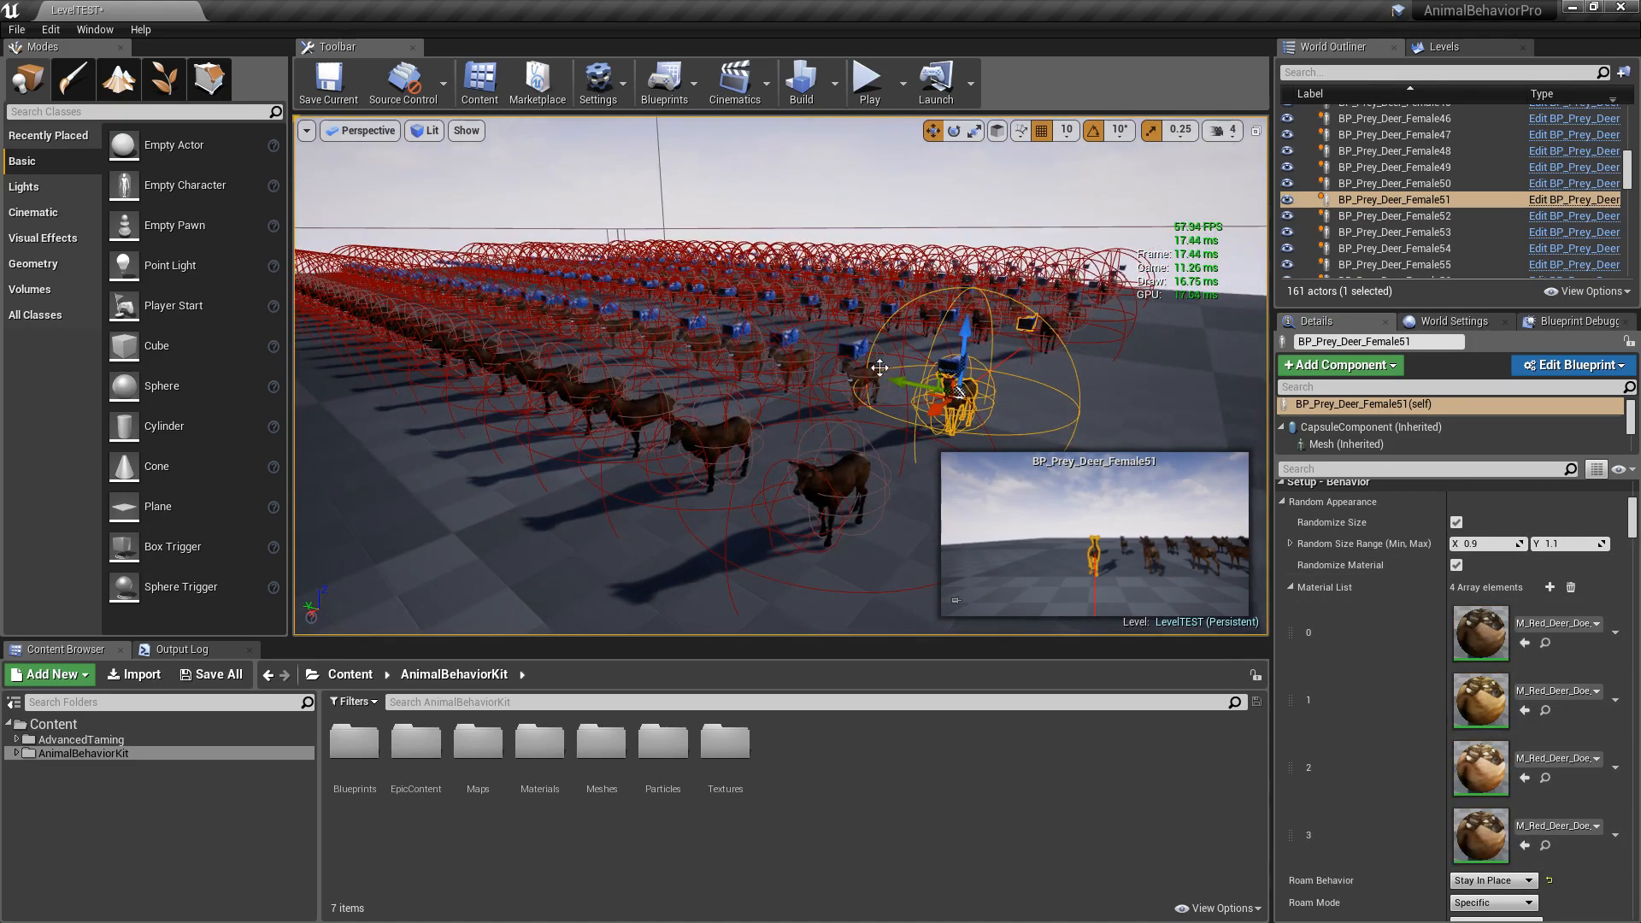
{"action": "key", "text": "Escape"}
{"action": "left_click", "coordinate": [902, 82]}
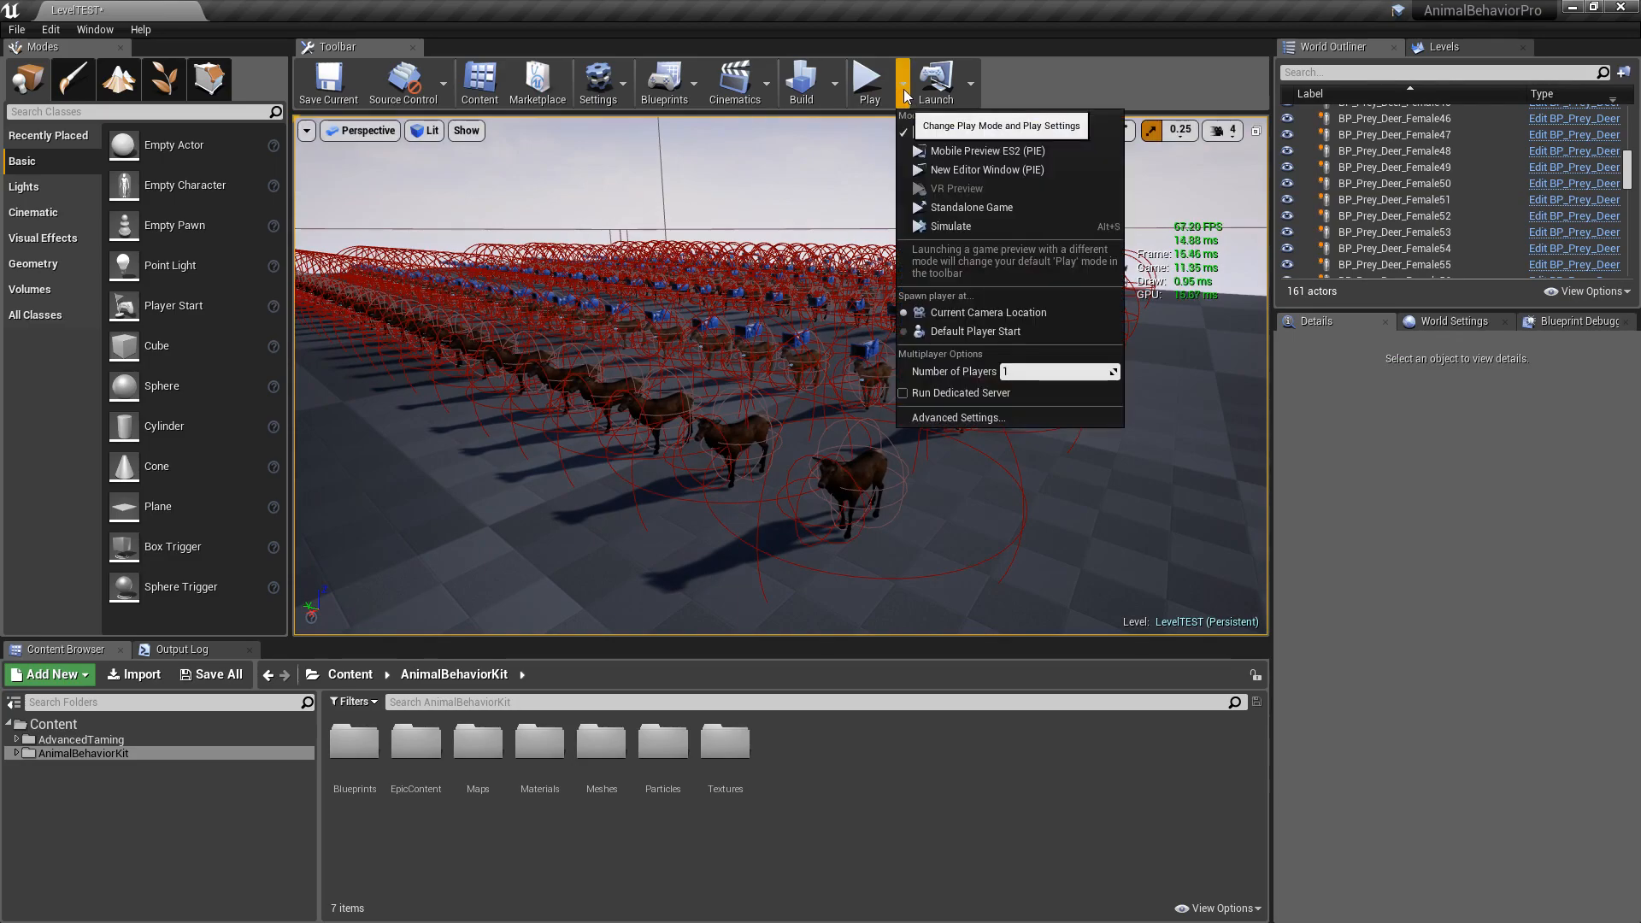
{"action": "left_click", "coordinate": [1035, 36]}
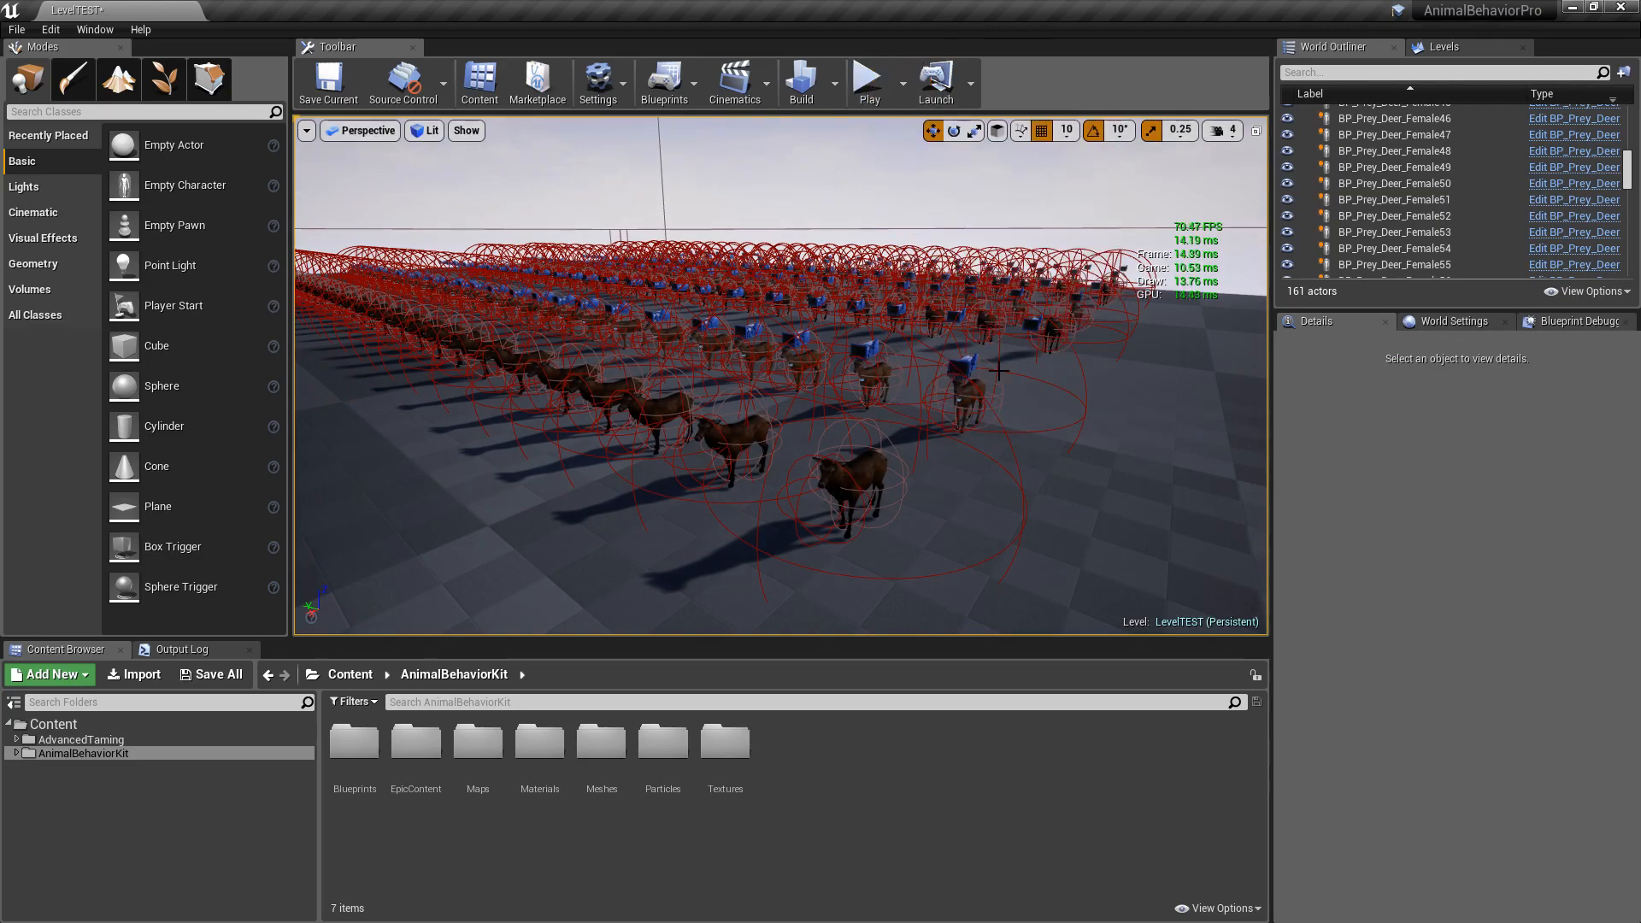
Step: Select all deer actors from BP_Prey_Deer_Female to BP_Prey_Deer_Male75, set their AI Run Mode to Always Run, and save all changes
{"action": "left_click", "coordinate": [965, 391]}
{"action": "scroll", "coordinate": [1538, 171], "scroll_direction": "up", "scroll_amount": 15}
{"action": "left_click", "coordinate": [1444, 158]}
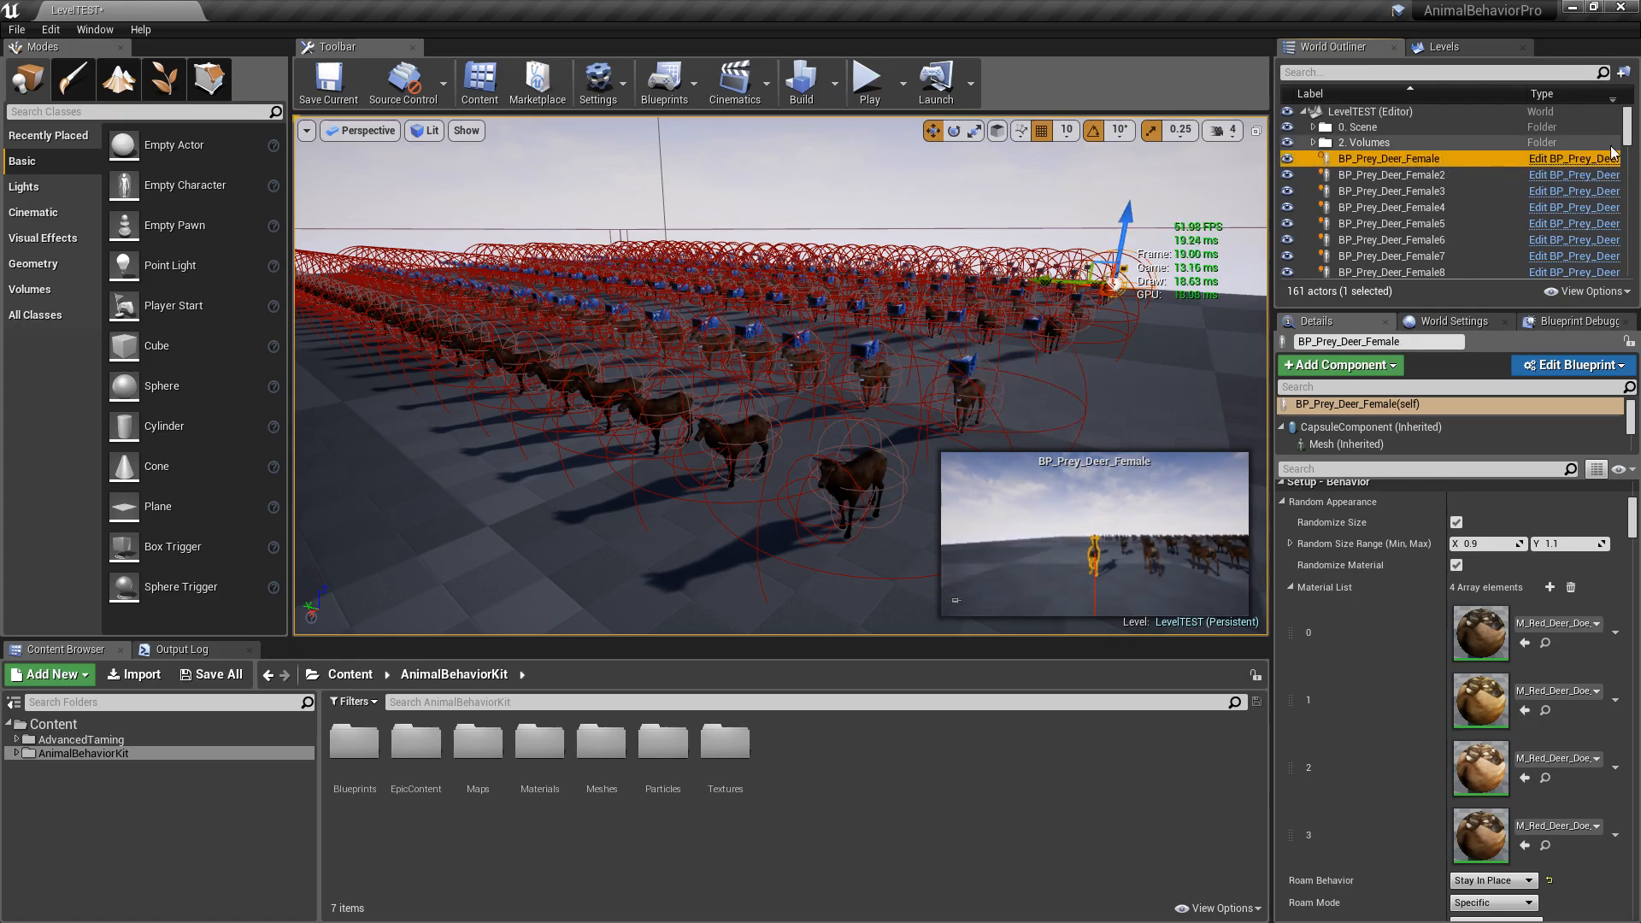
{"action": "scroll", "coordinate": [1629, 152], "scroll_direction": "down", "scroll_amount": 15}
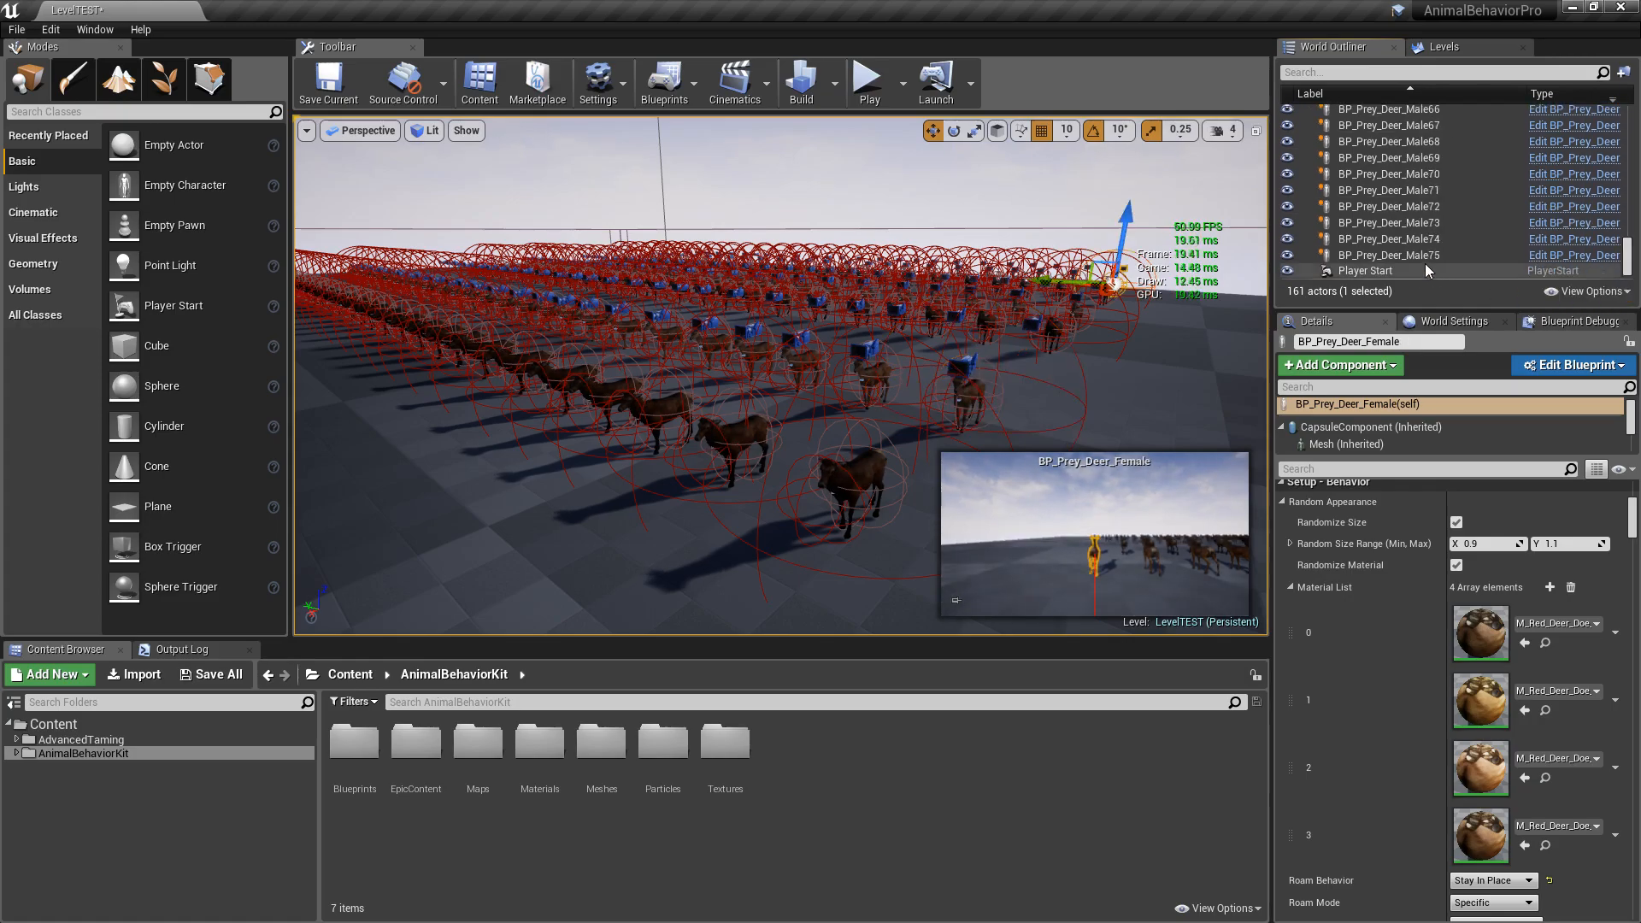
{"action": "left_click", "coordinate": [1423, 256], "text": "shift"}
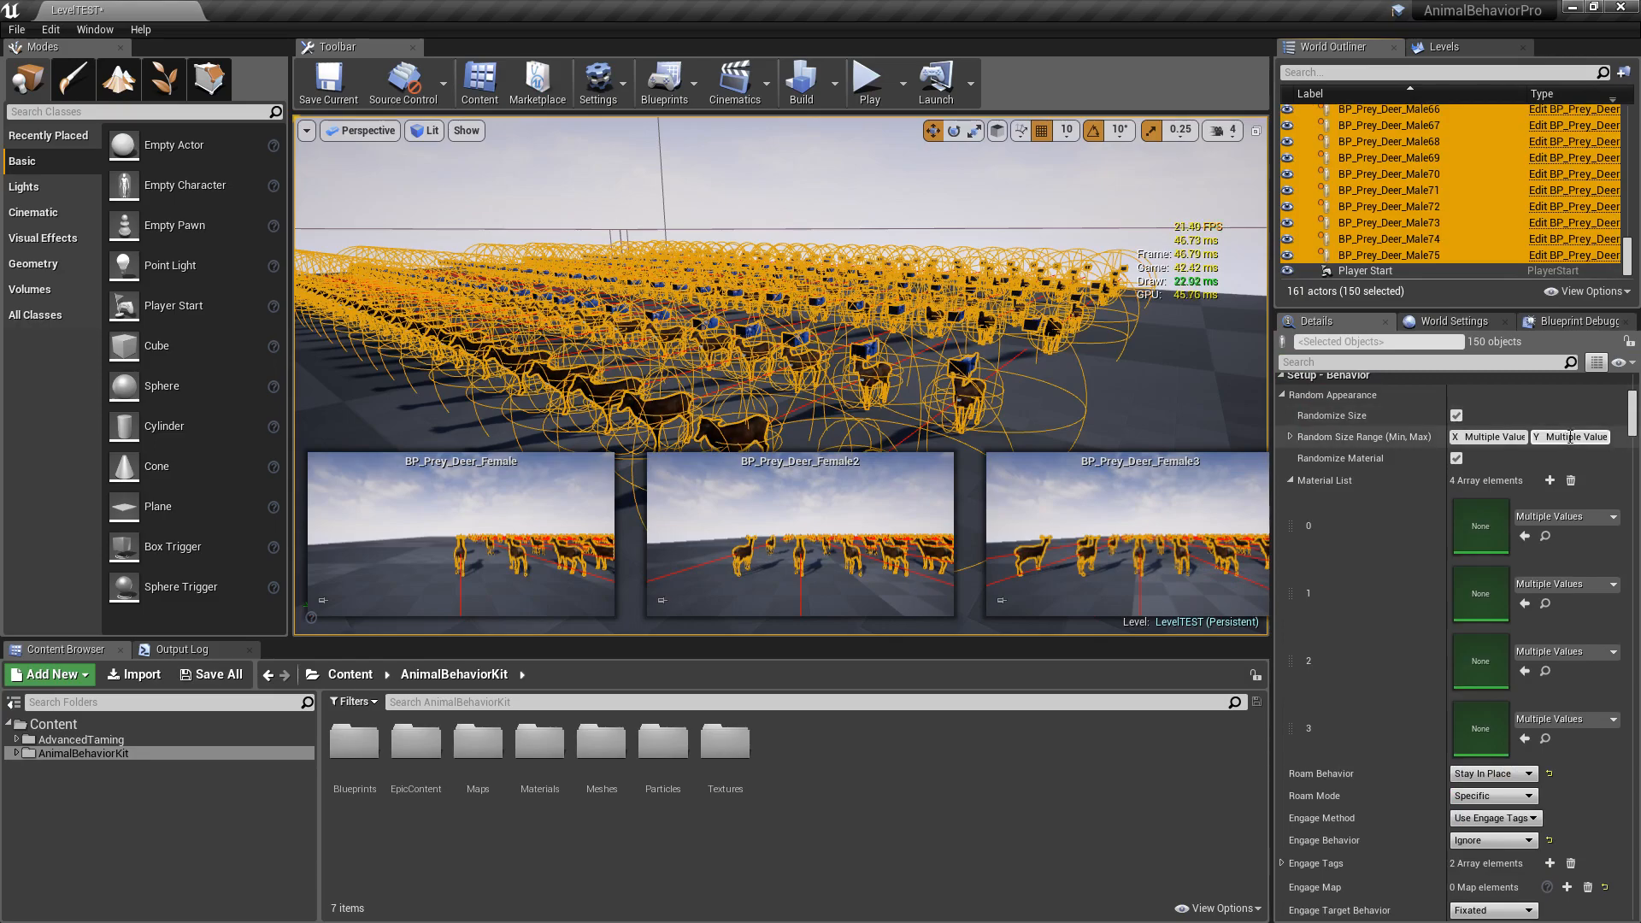
{"action": "left_click_drag", "start_coordinate": [1633, 415], "coordinate": [1637, 589]}
{"action": "left_click", "coordinate": [1498, 798]}
{"action": "left_click", "coordinate": [1501, 816]}
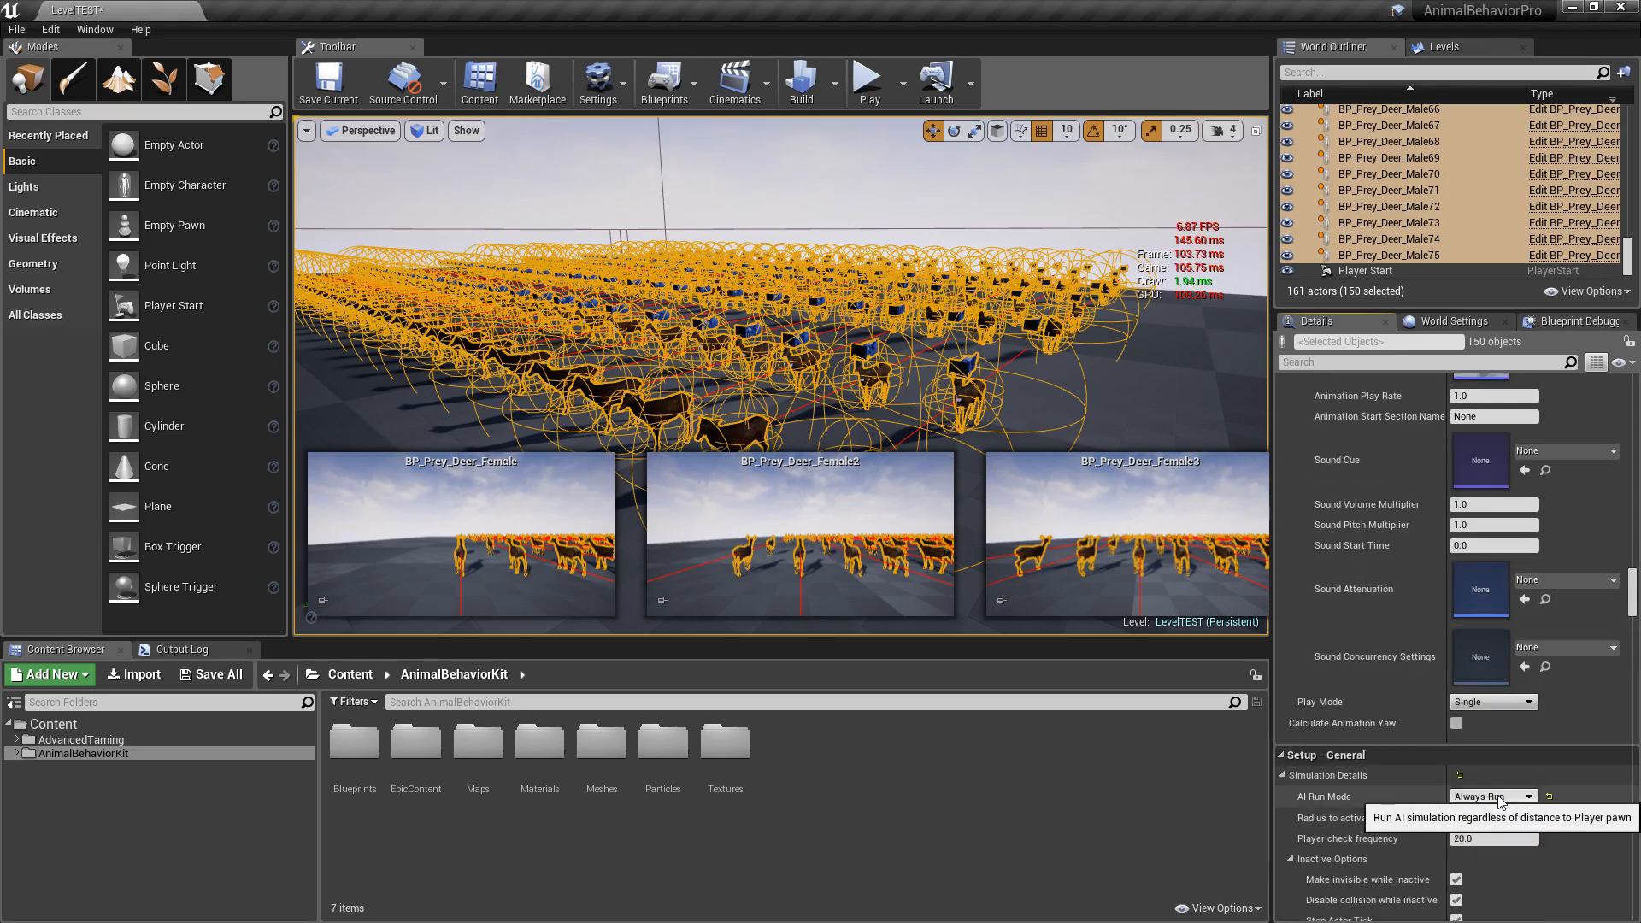
{"action": "left_click", "coordinate": [207, 677]}
{"action": "left_click", "coordinate": [974, 627]}
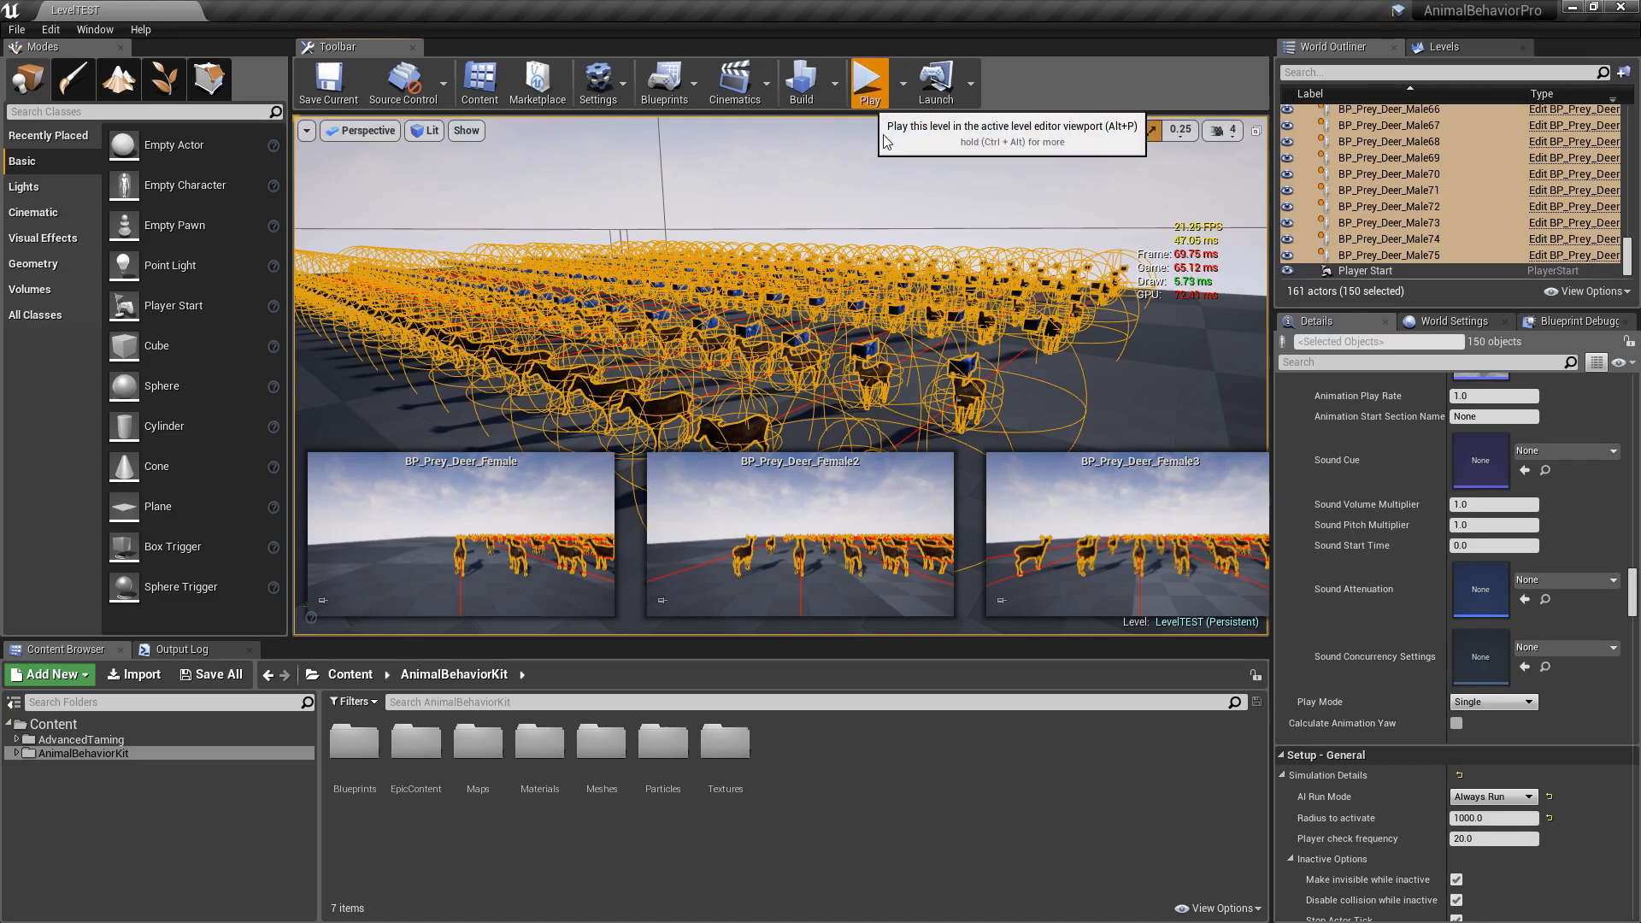
Step: Play the level in full screen and run the character in among the bucks and does to compare their random sizes and coats
{"action": "left_click", "coordinate": [885, 136]}
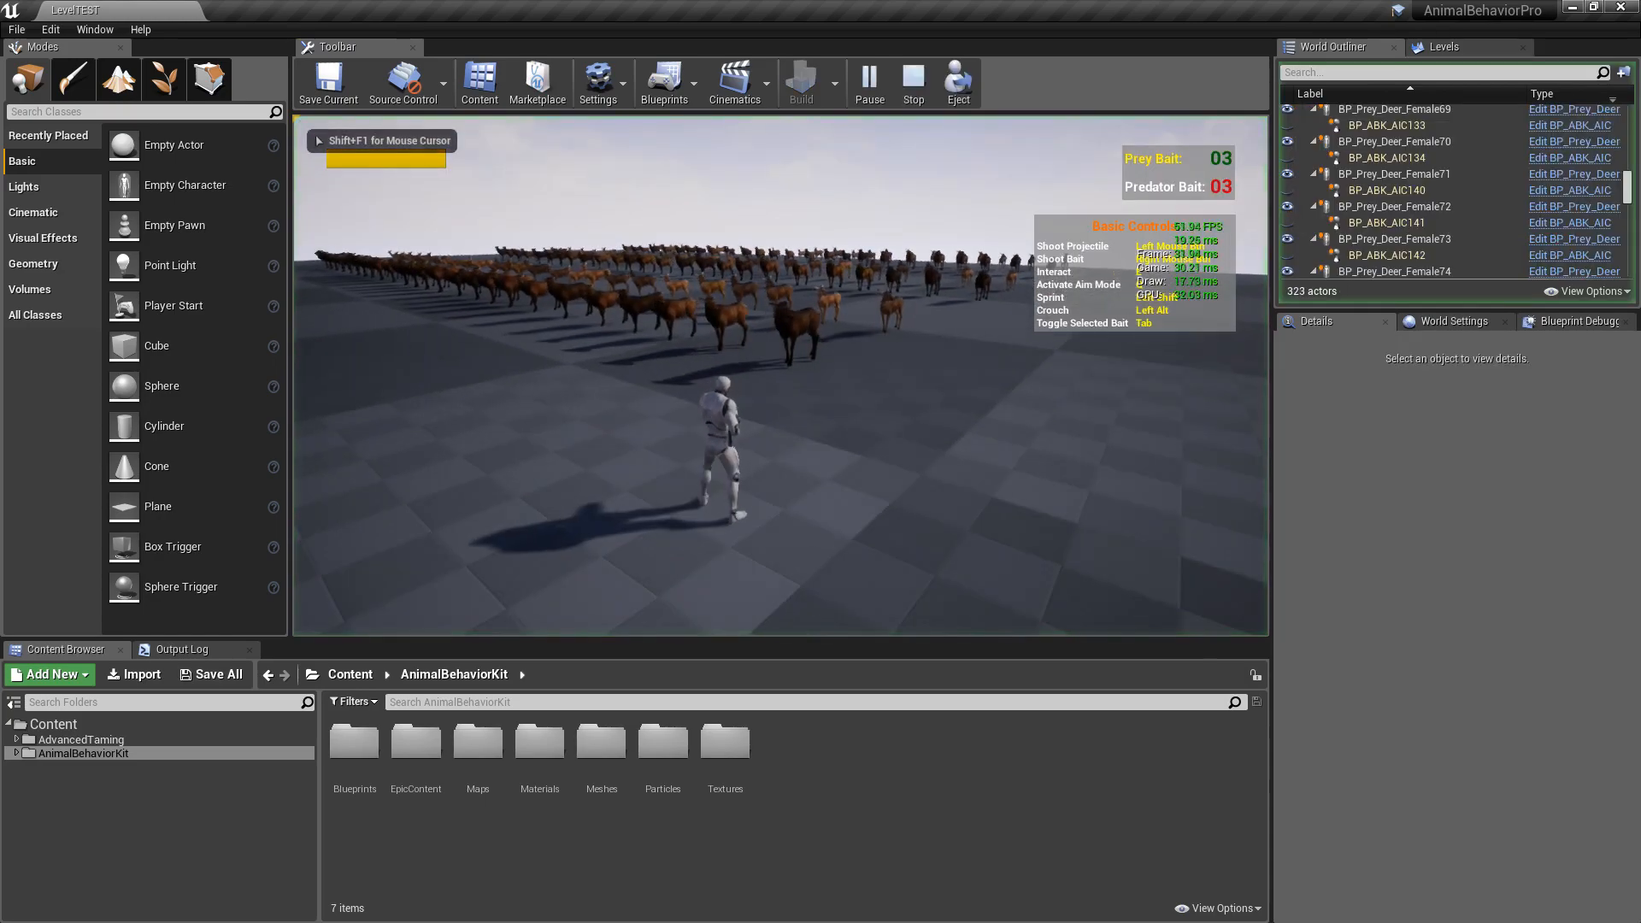
{"action": "key", "text": "F11"}
{"action": "key", "text": "w"}
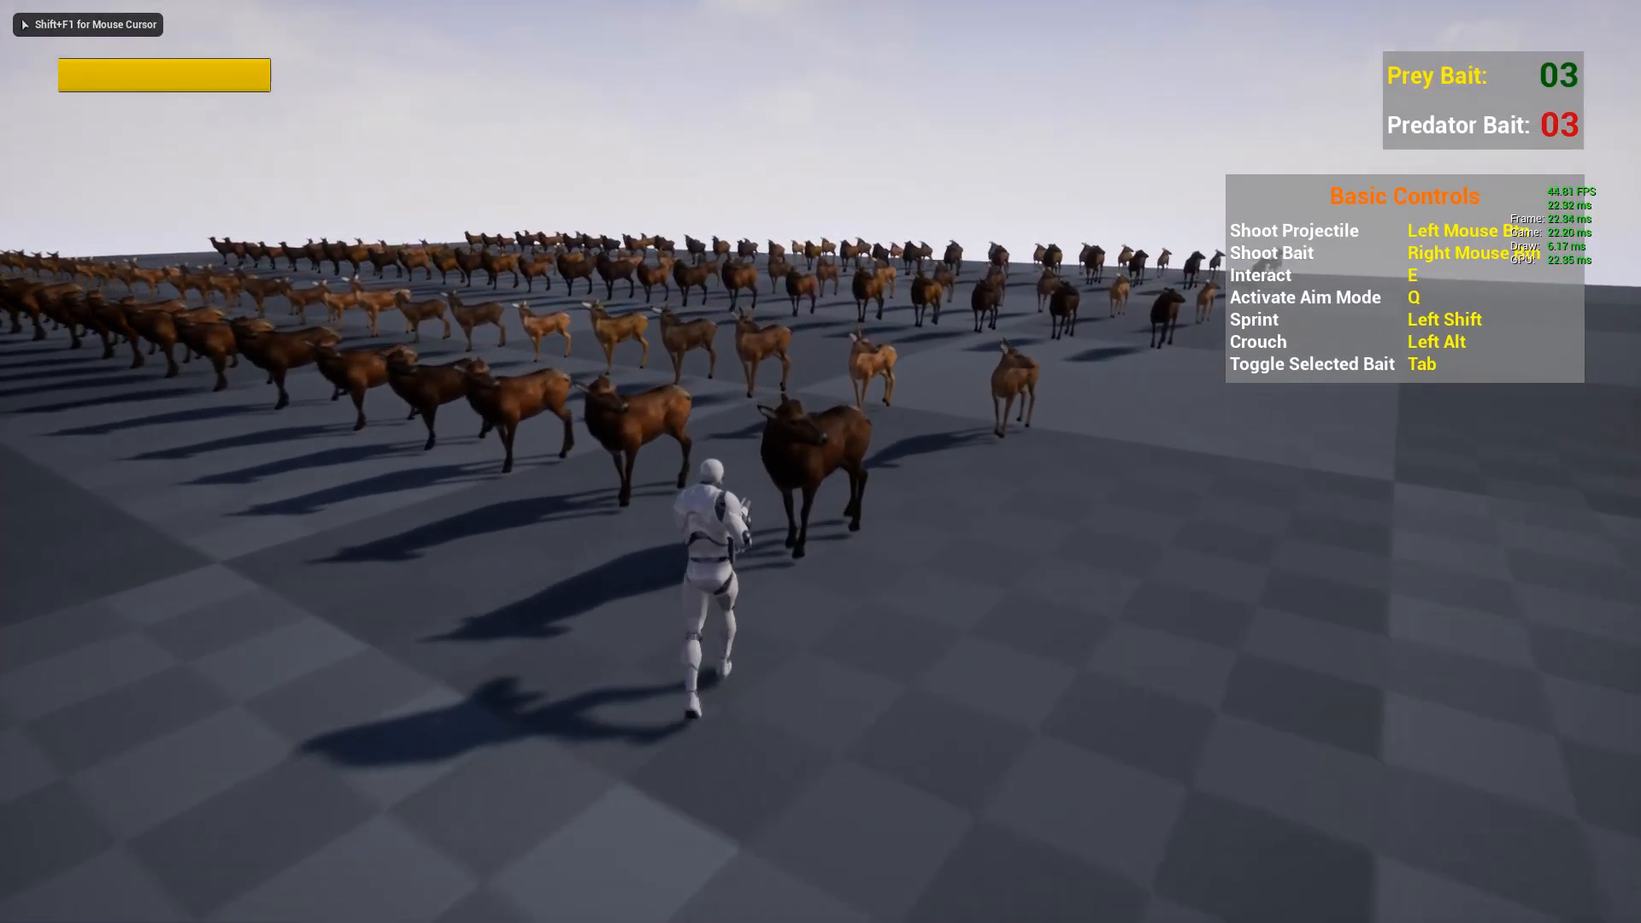
{"action": "key", "text": "a"}
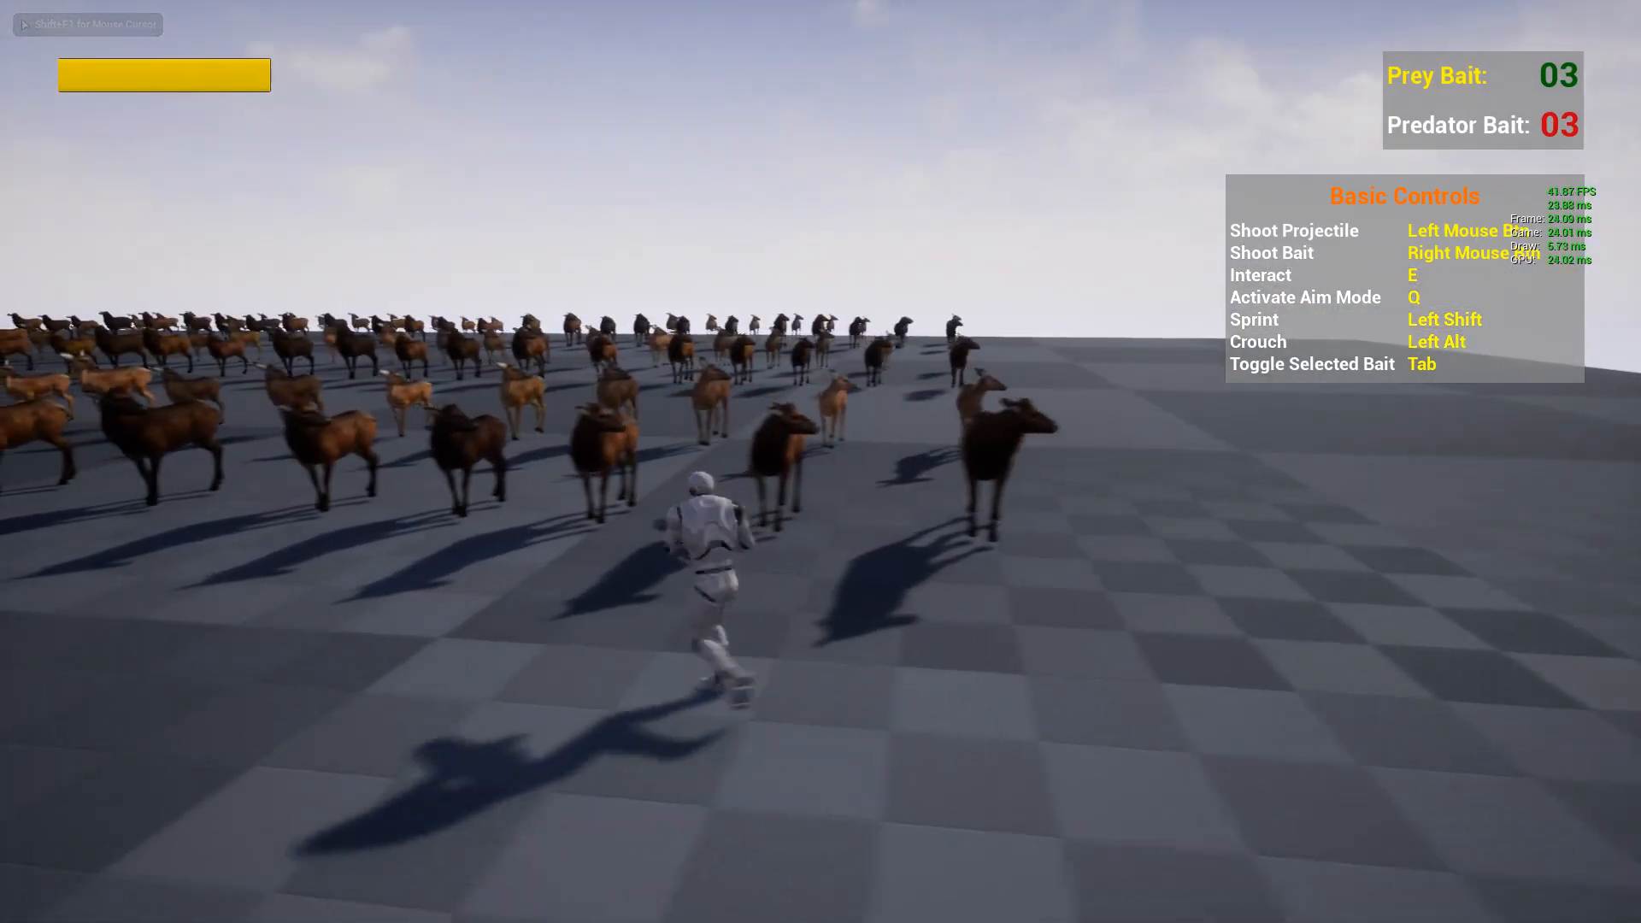
{"action": "key", "text": "s"}
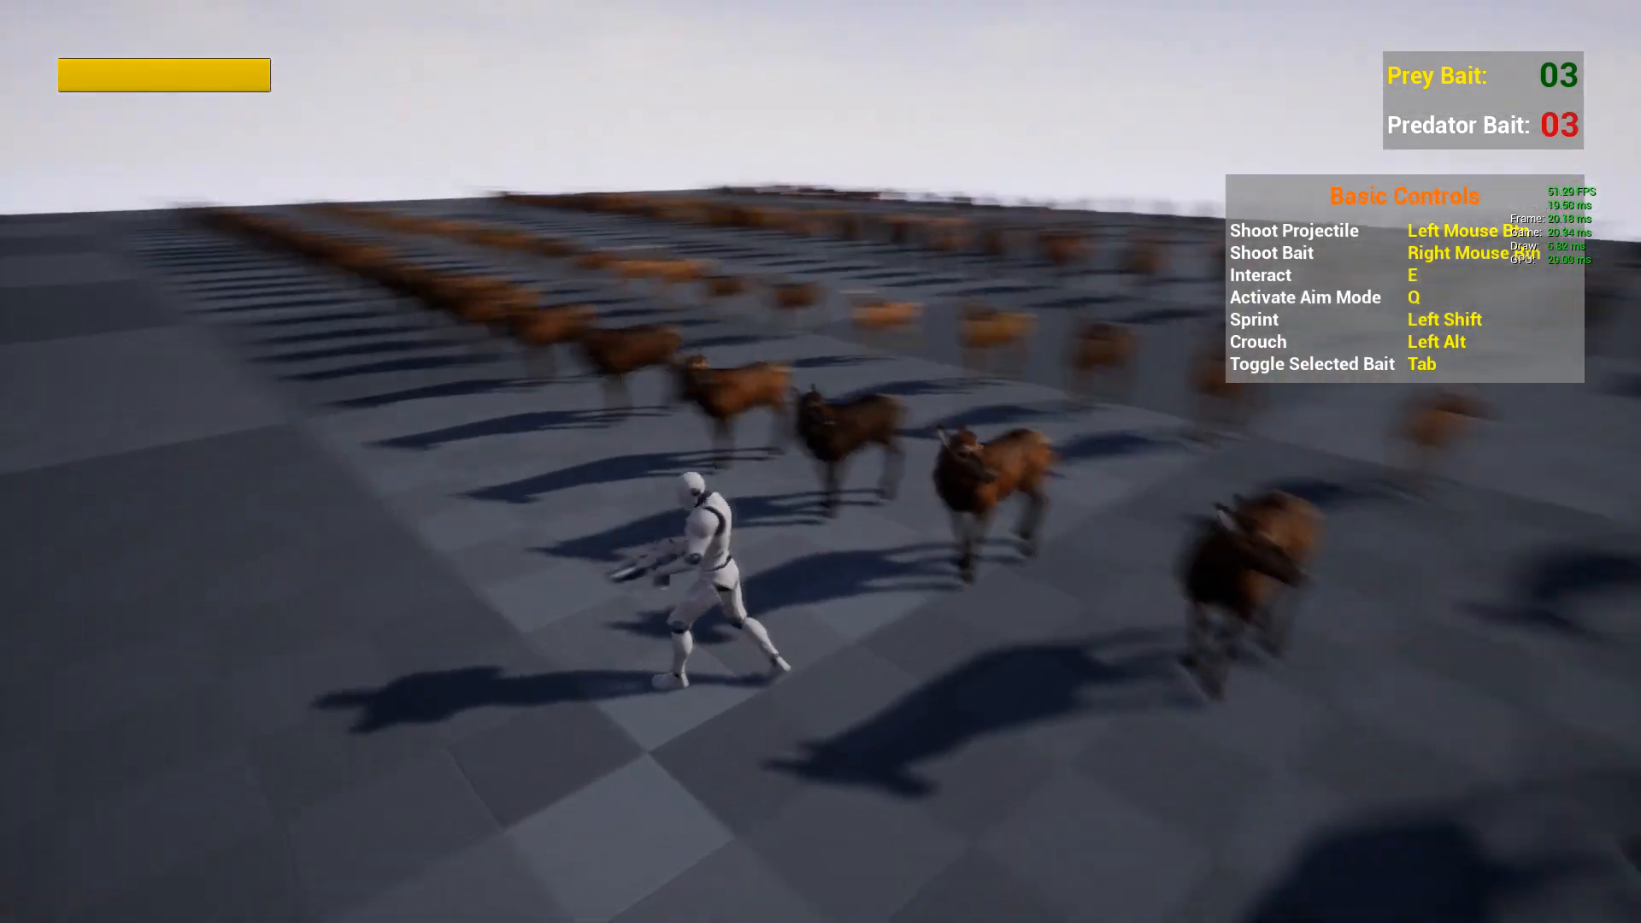
{"action": "key", "text": "d"}
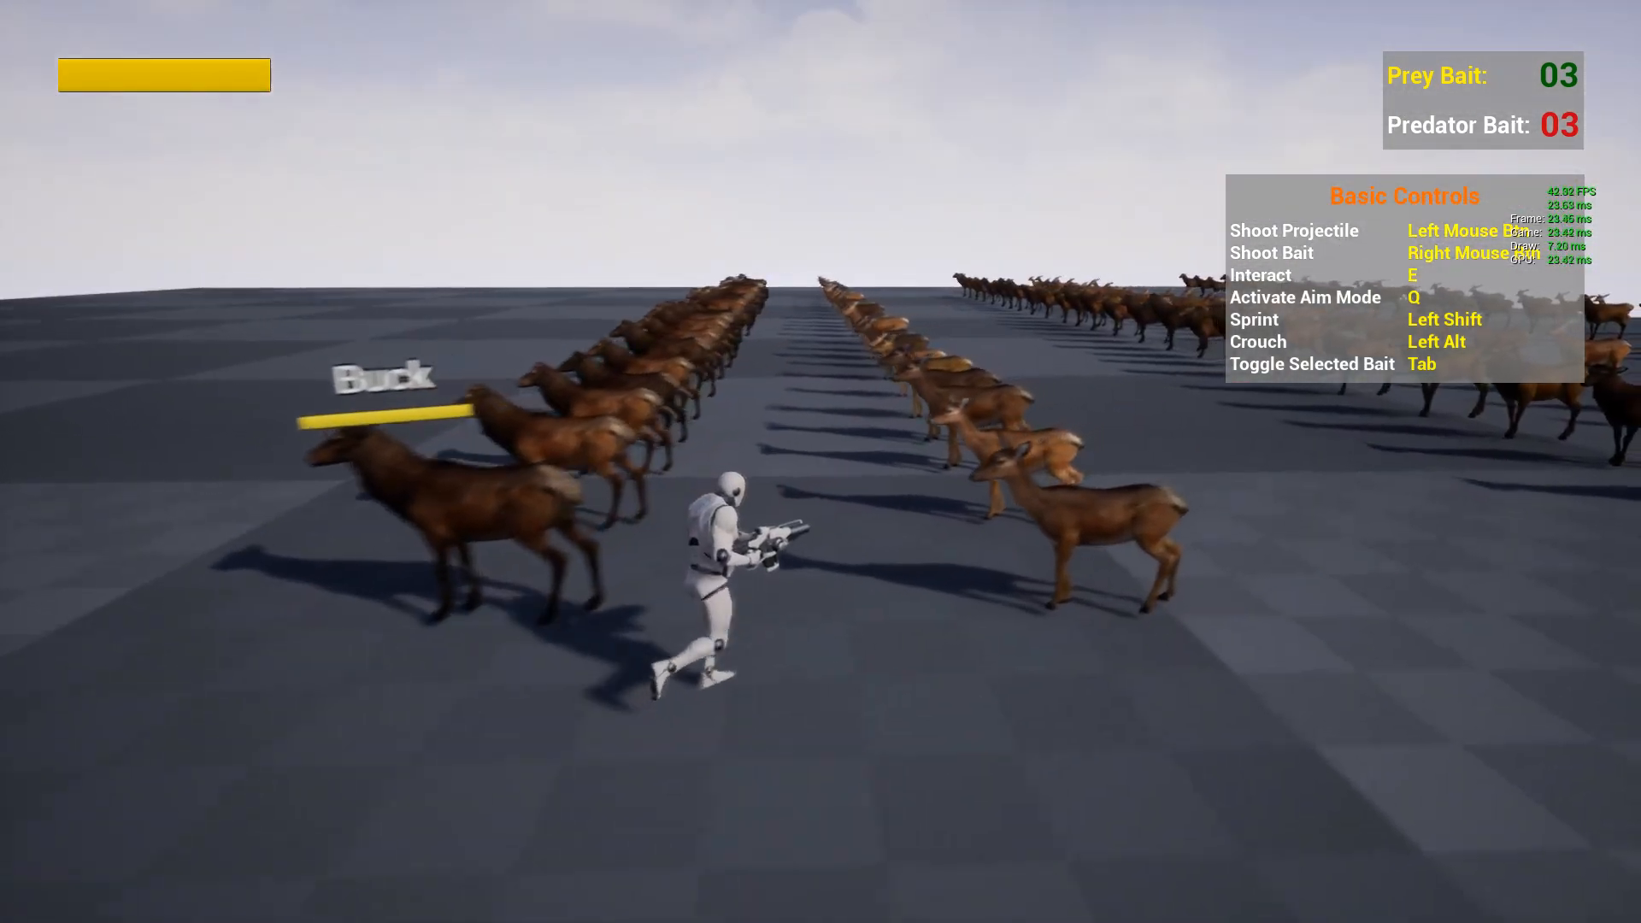
{"action": "key", "text": "w"}
{"action": "key", "text": "d"}
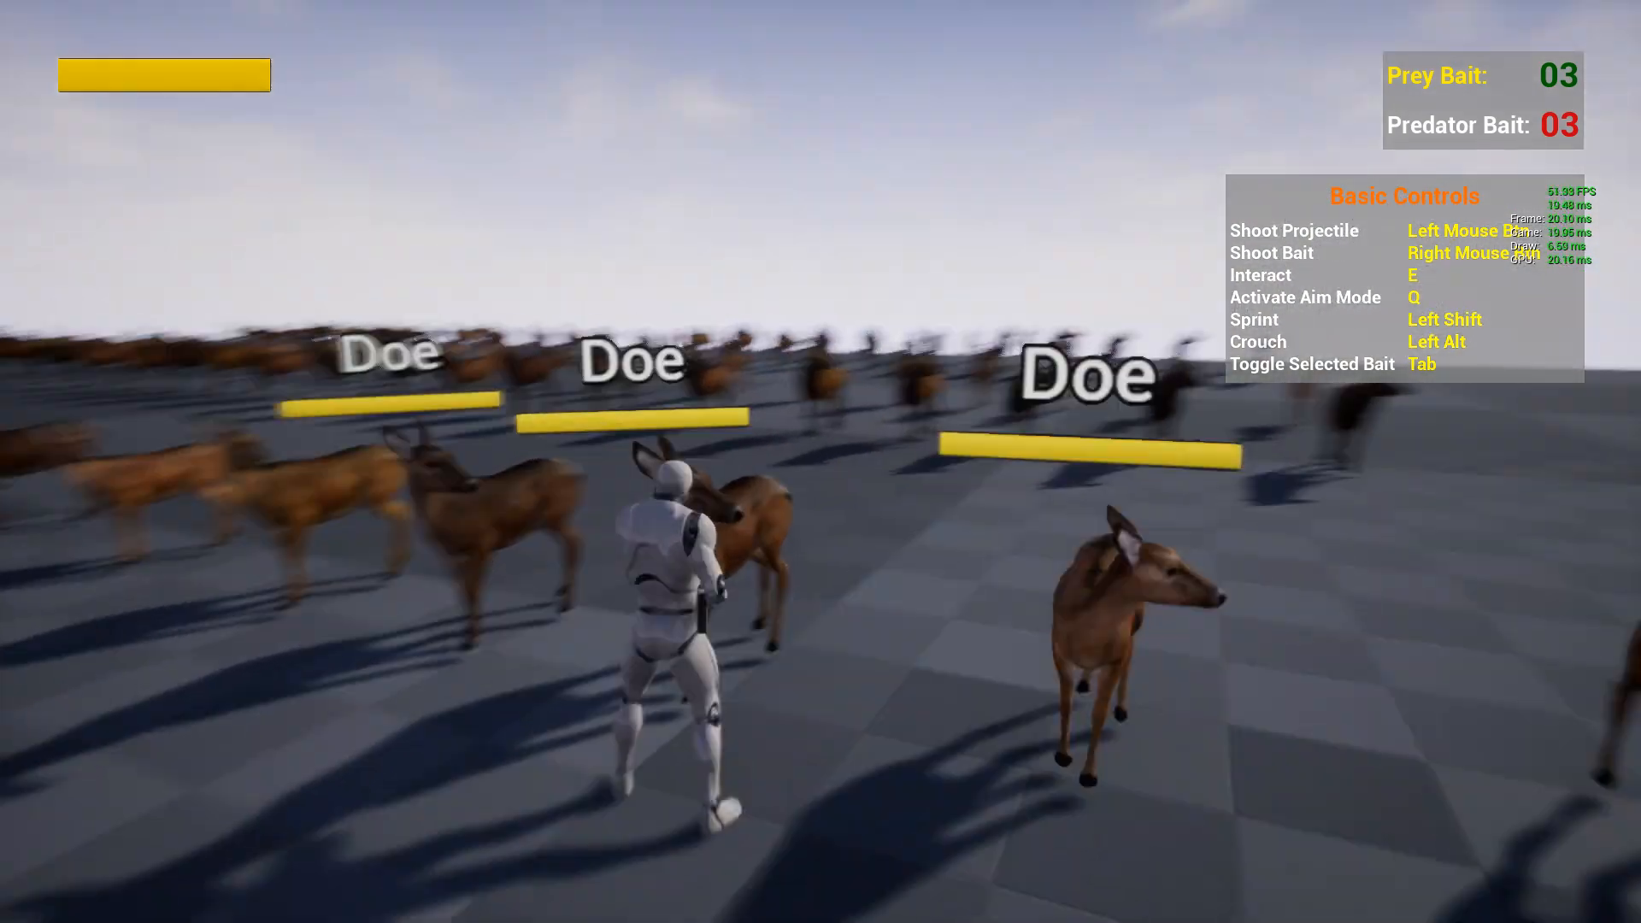
{"action": "key", "text": "a"}
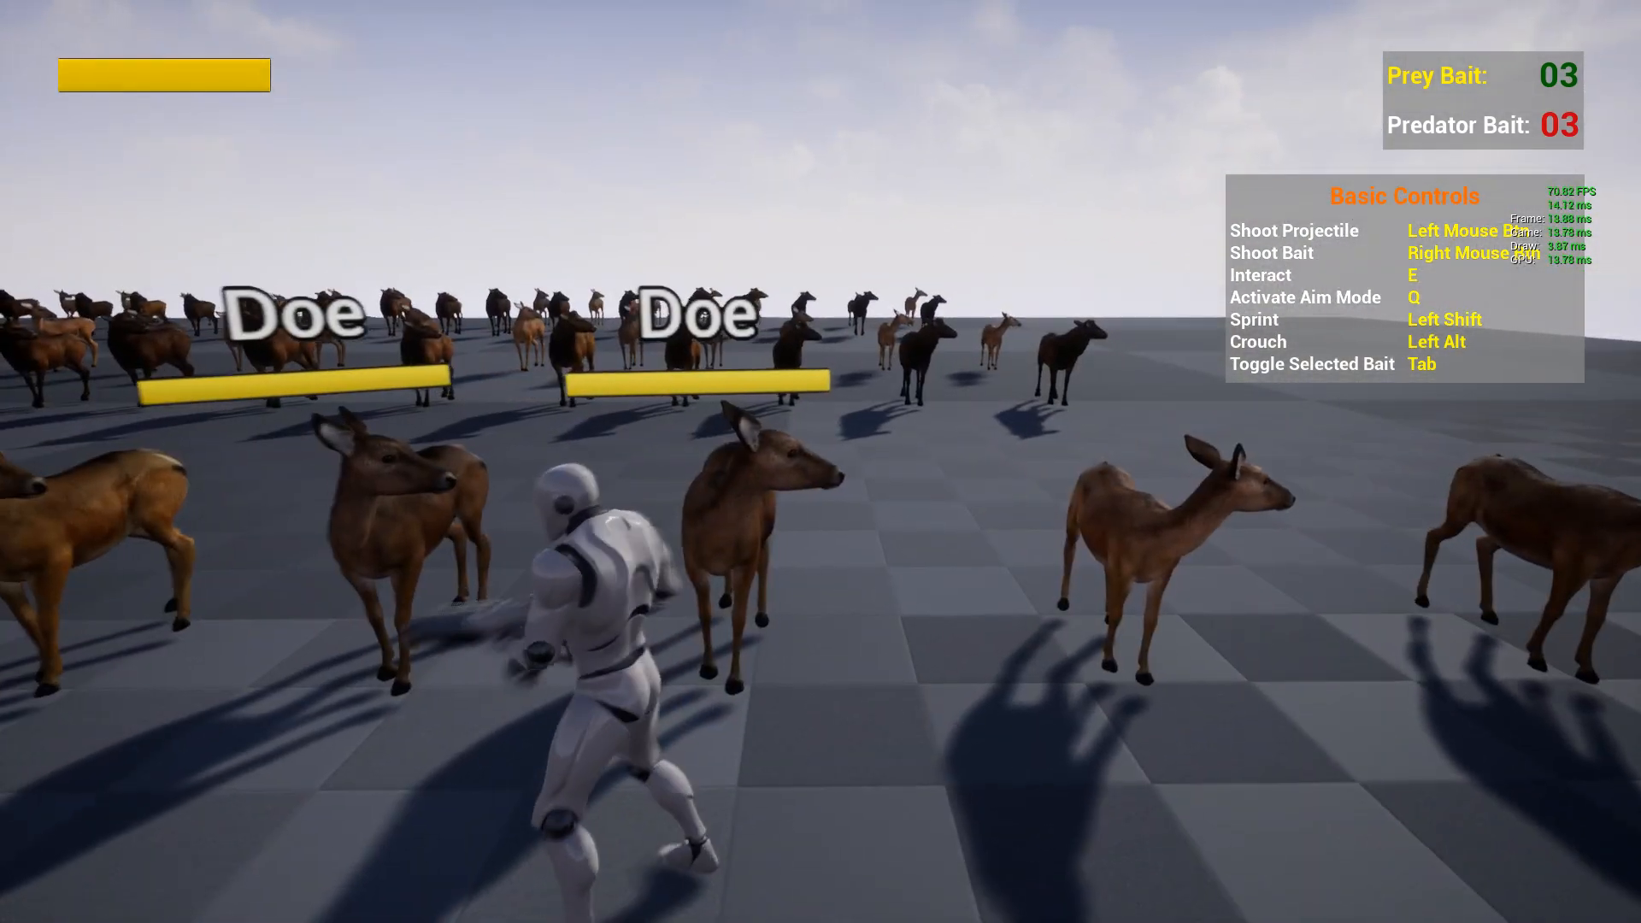
{"action": "key", "text": "w"}
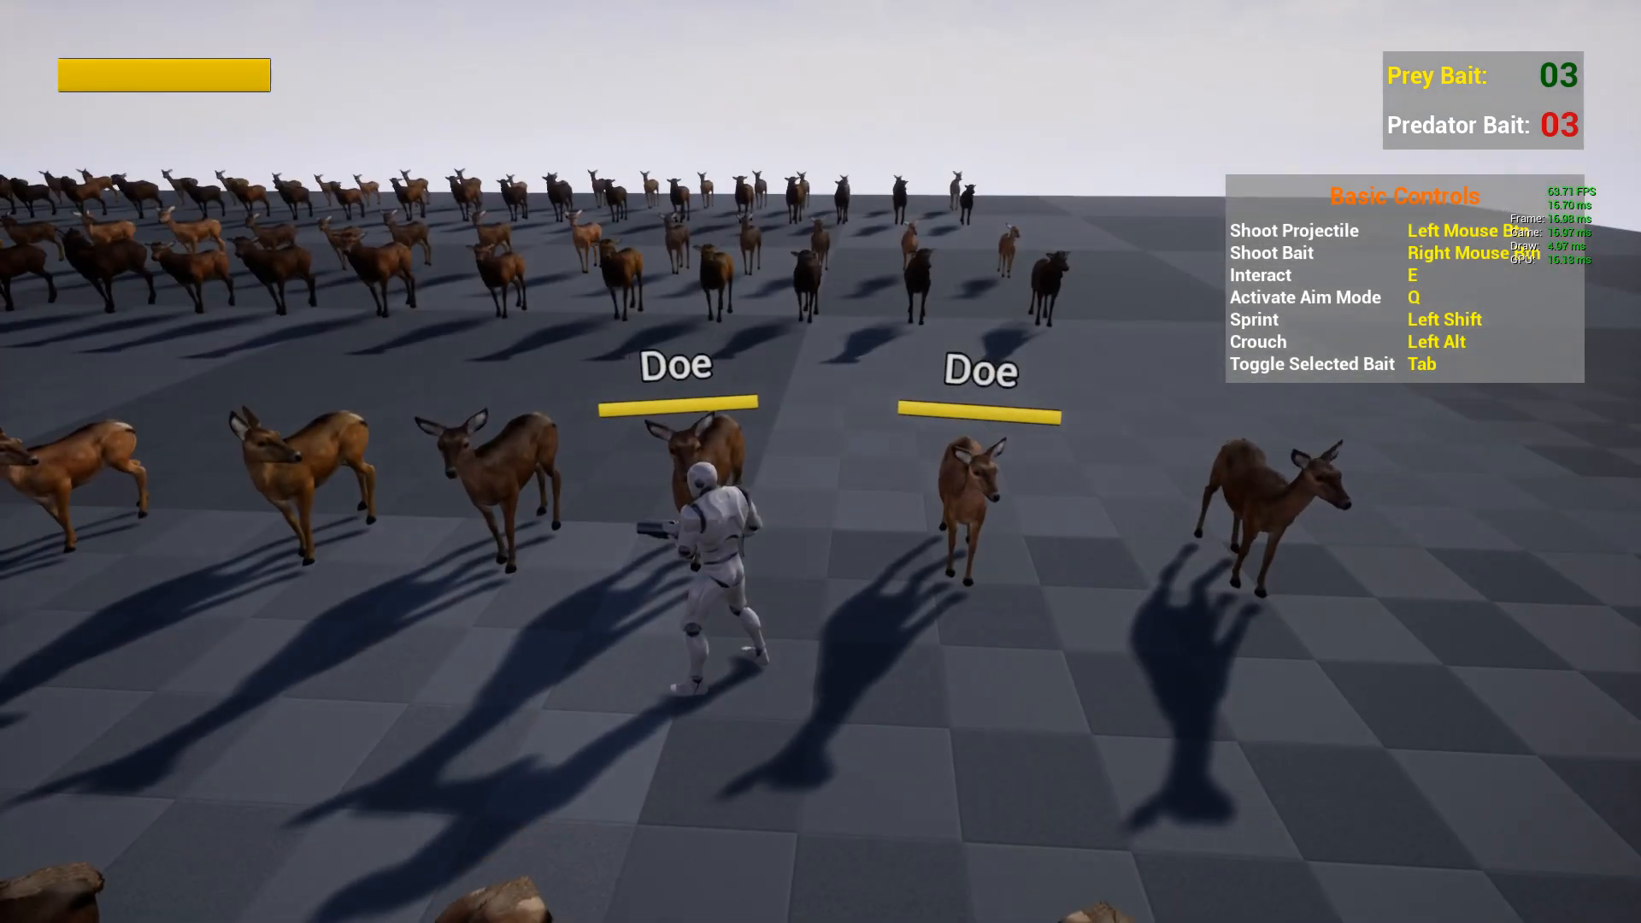
Step: Walk the character between the buck and doe rows to examine the size and material variation of individual animals
{"action": "key", "text": "d"}
{"action": "key", "text": "w"}
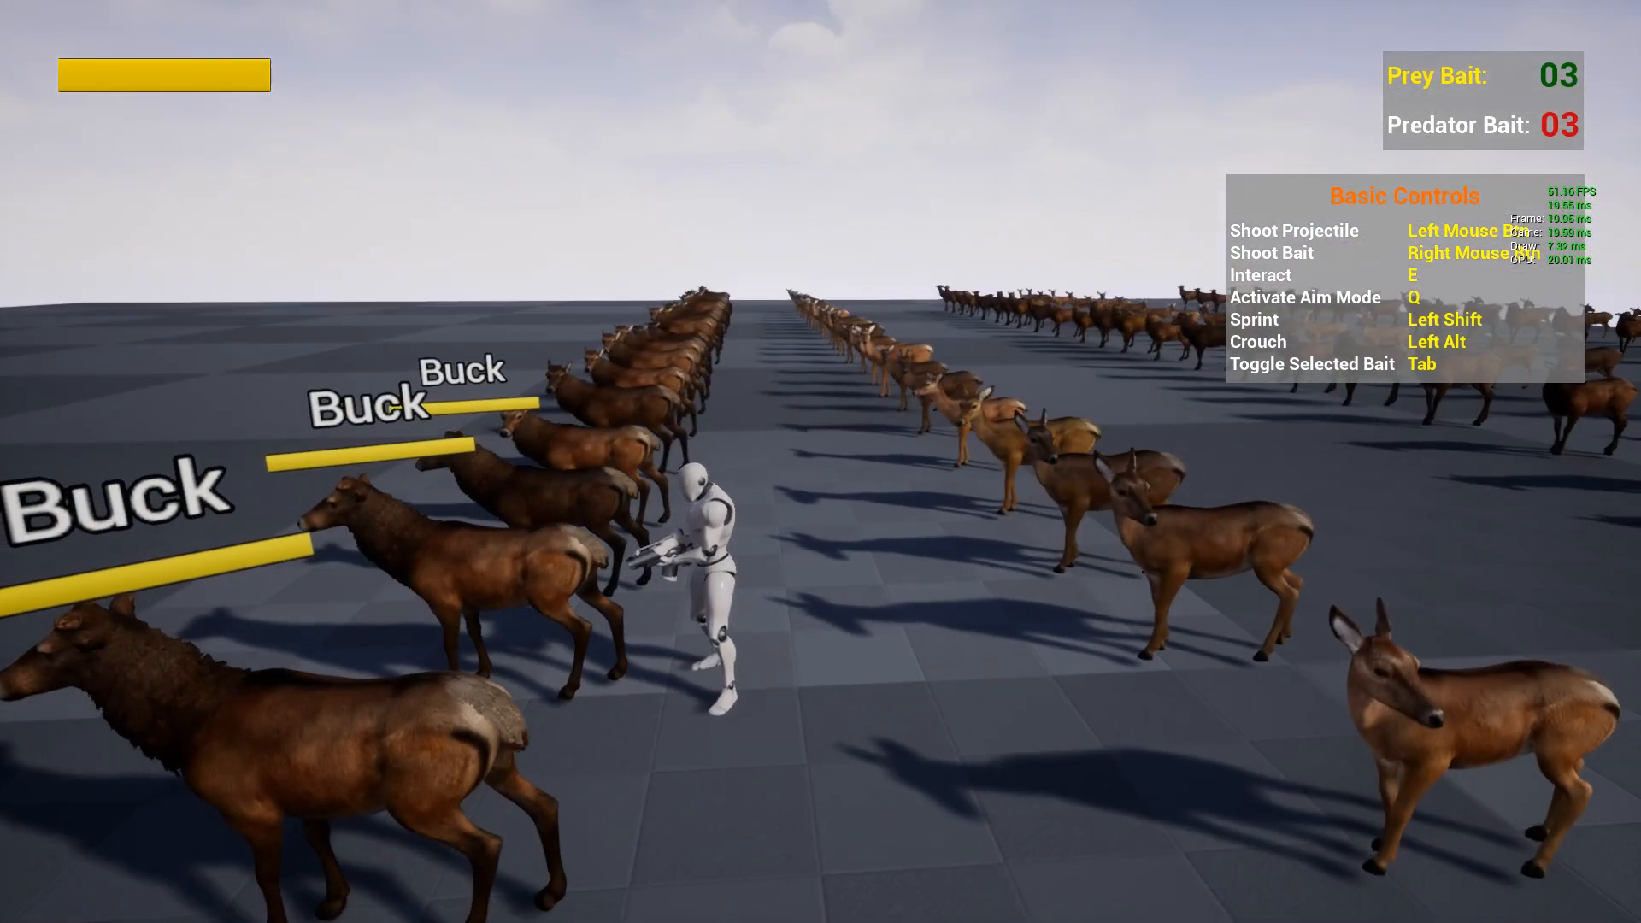
{"action": "key", "text": "w"}
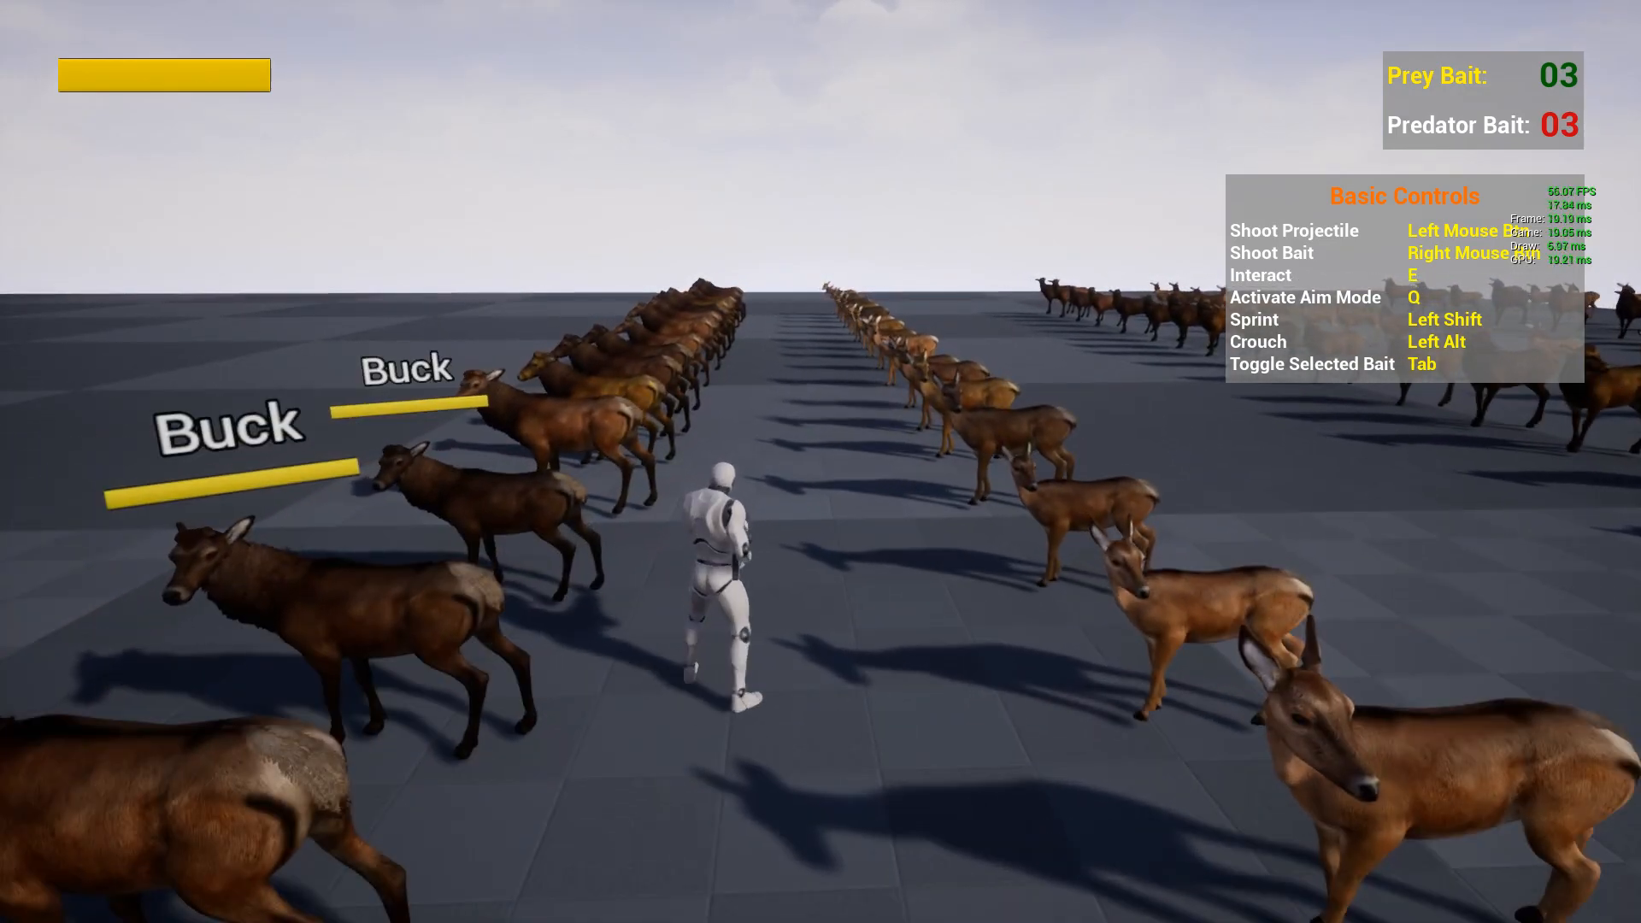
{"action": "key", "text": "w"}
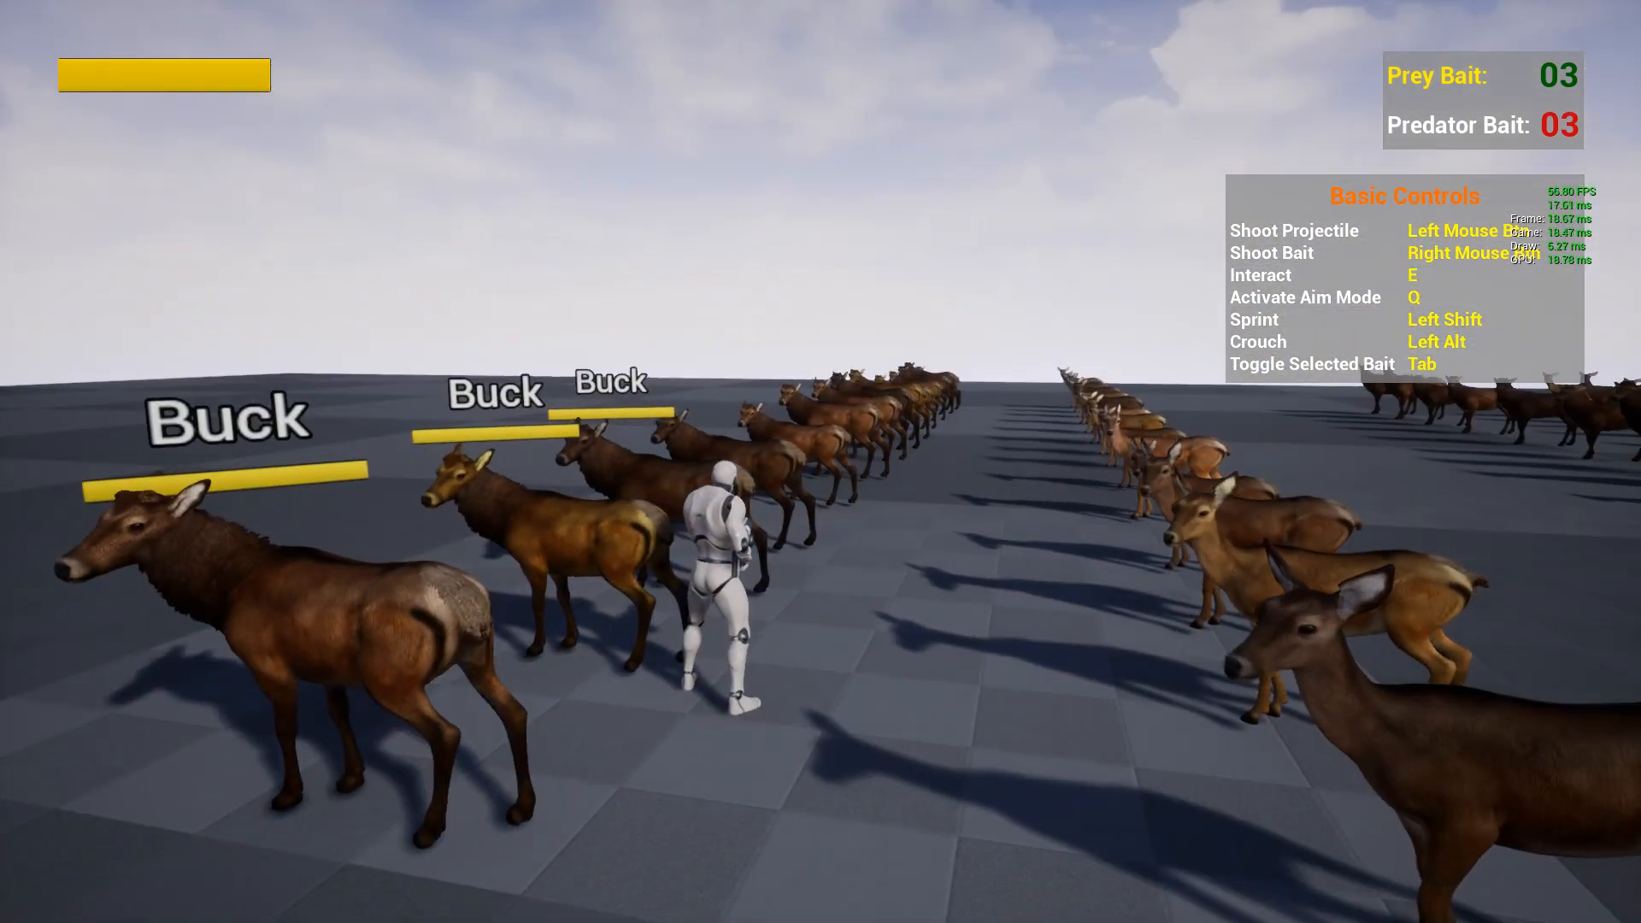
{"action": "key", "text": "s"}
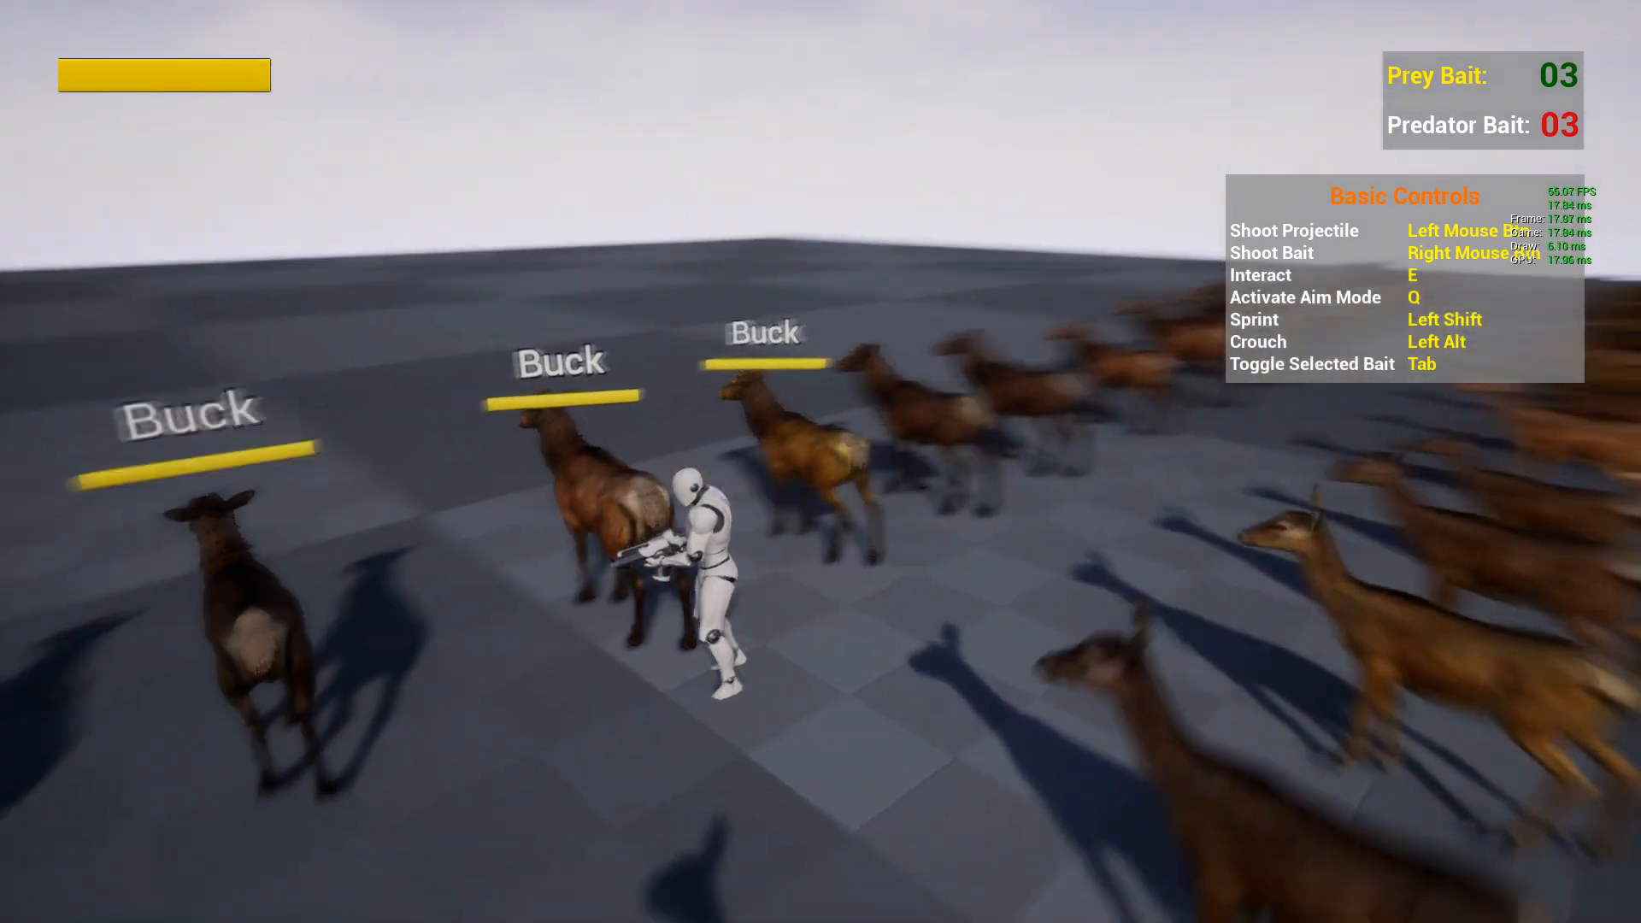
{"action": "key", "text": "s"}
{"action": "key", "text": "d"}
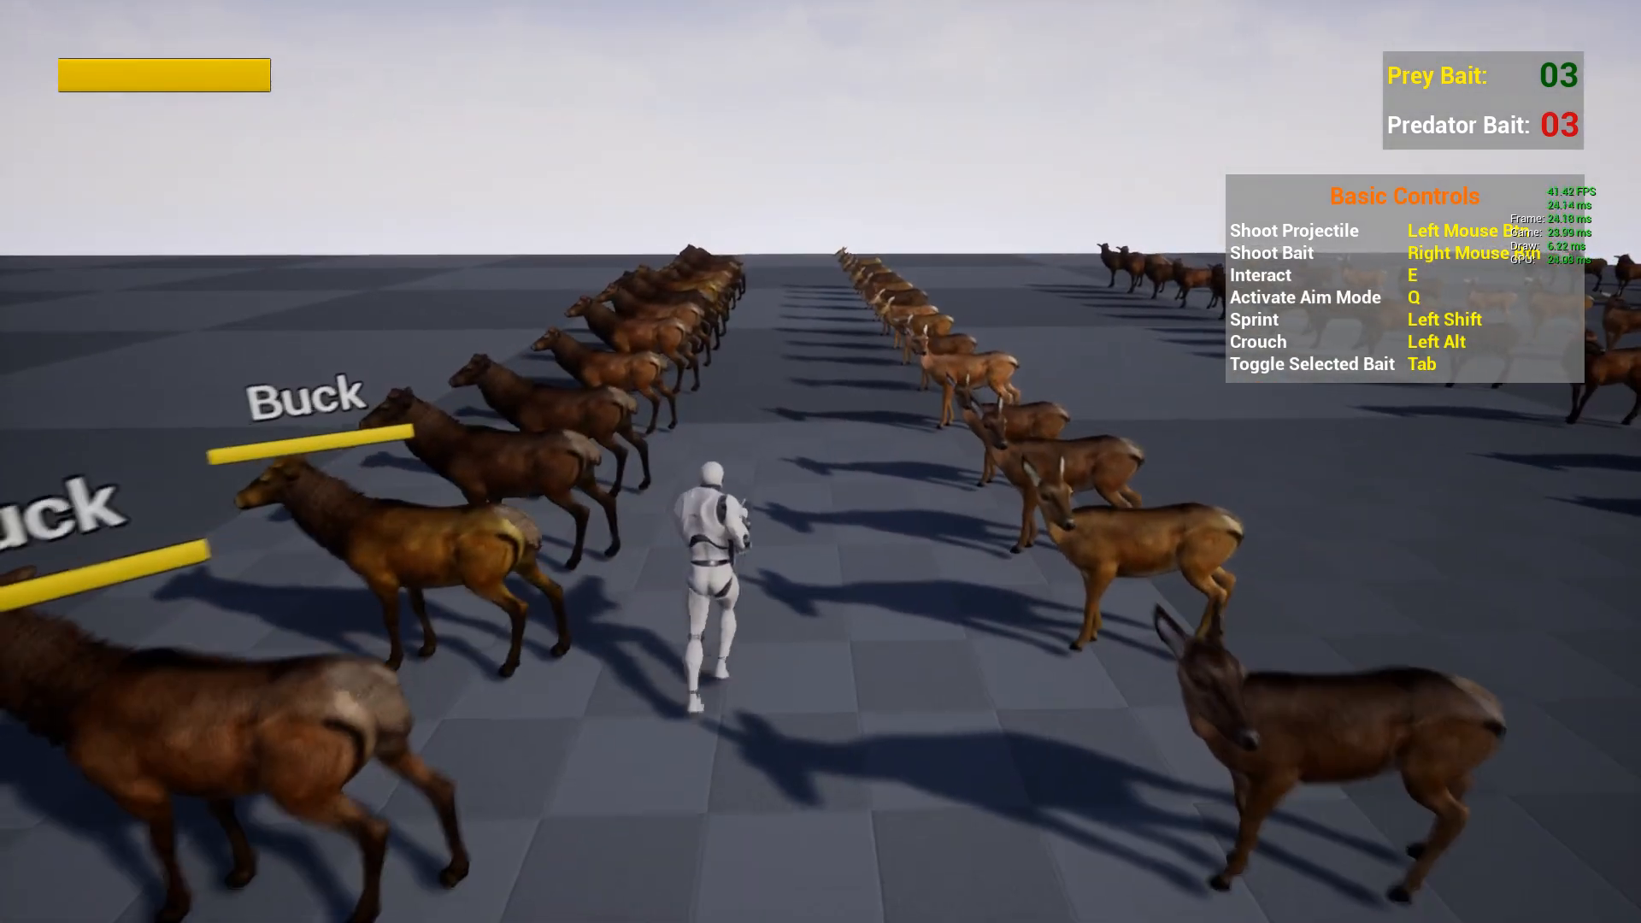
{"action": "key", "text": "w"}
{"action": "key", "text": "w"}
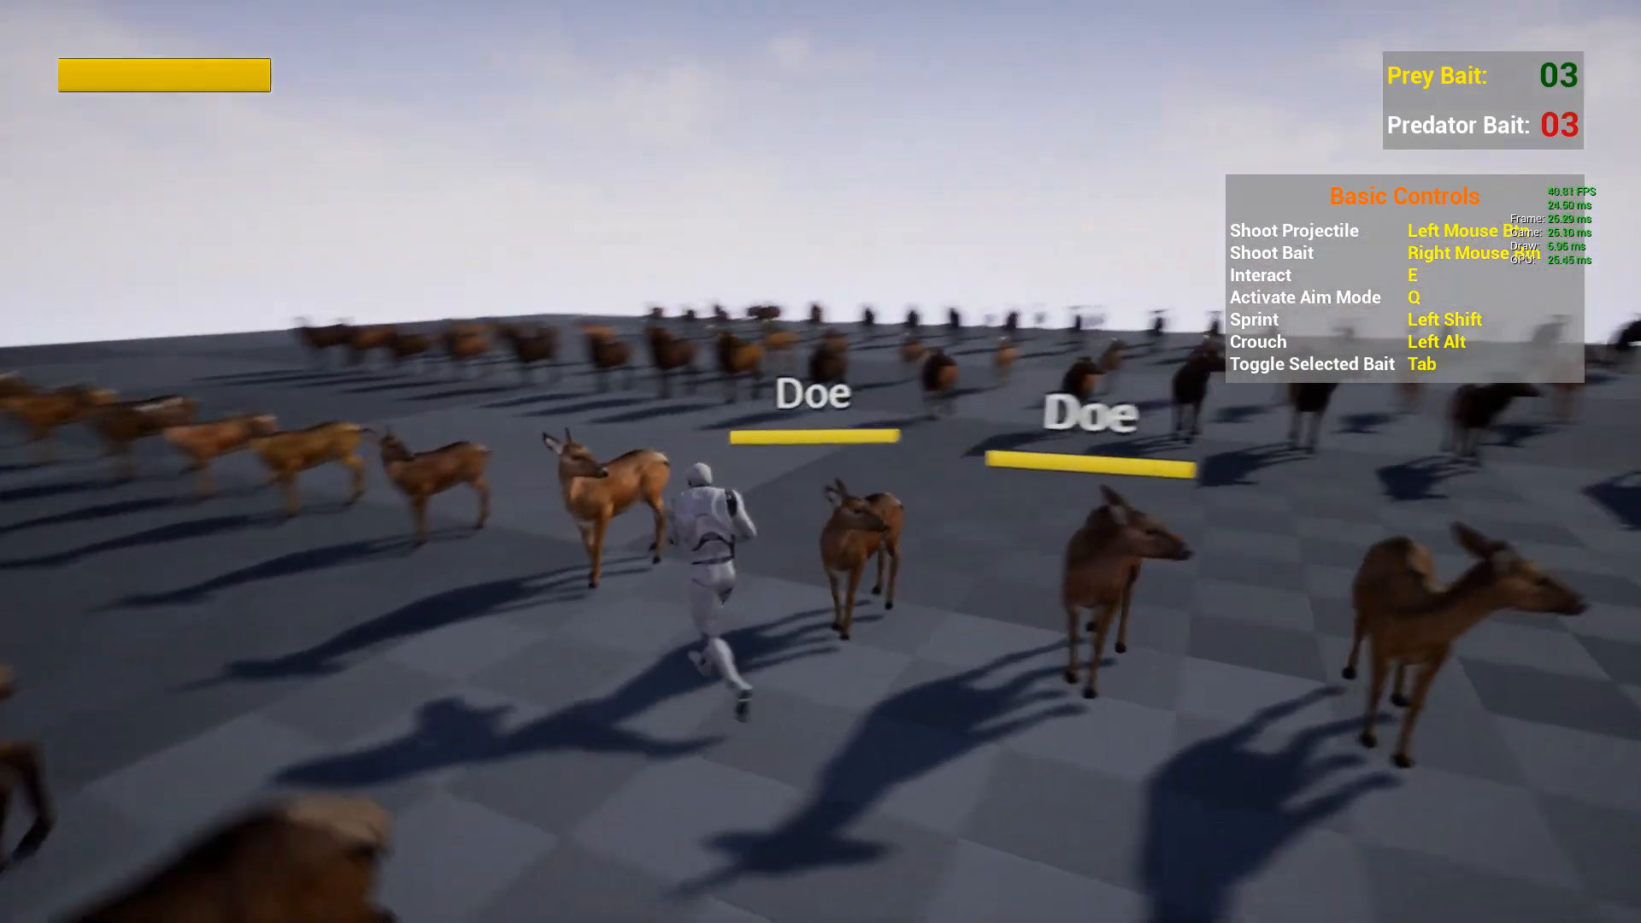
Step: Run the character around the outside of the herd to view its overall variation, and end the full-screen play session
{"action": "key", "text": "w"}
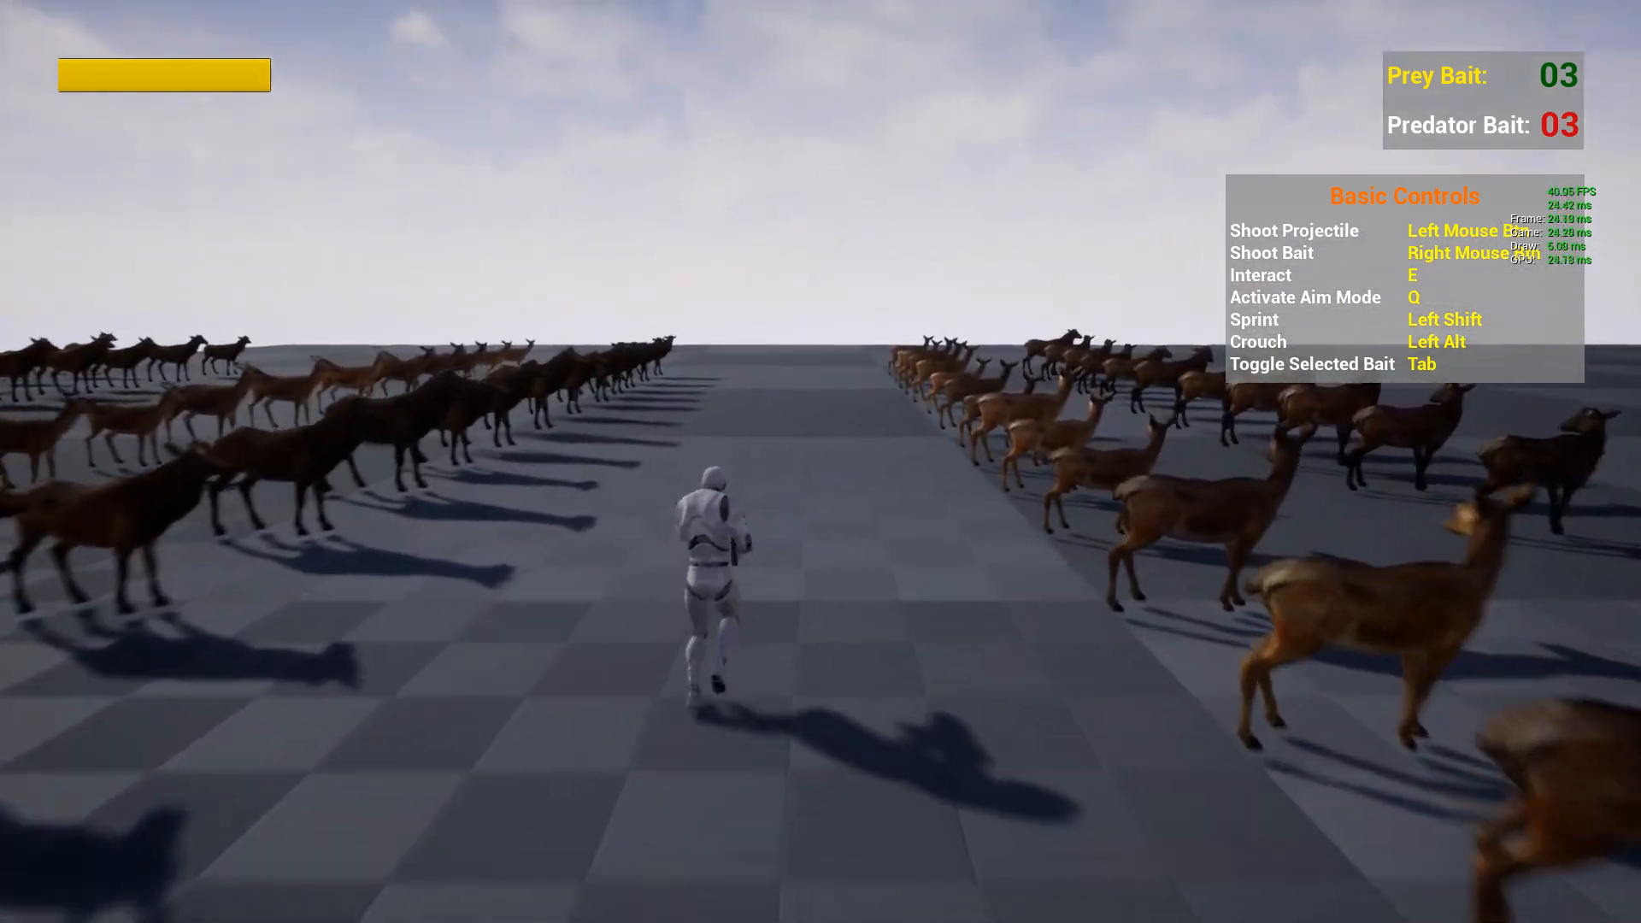
{"action": "key", "text": "w"}
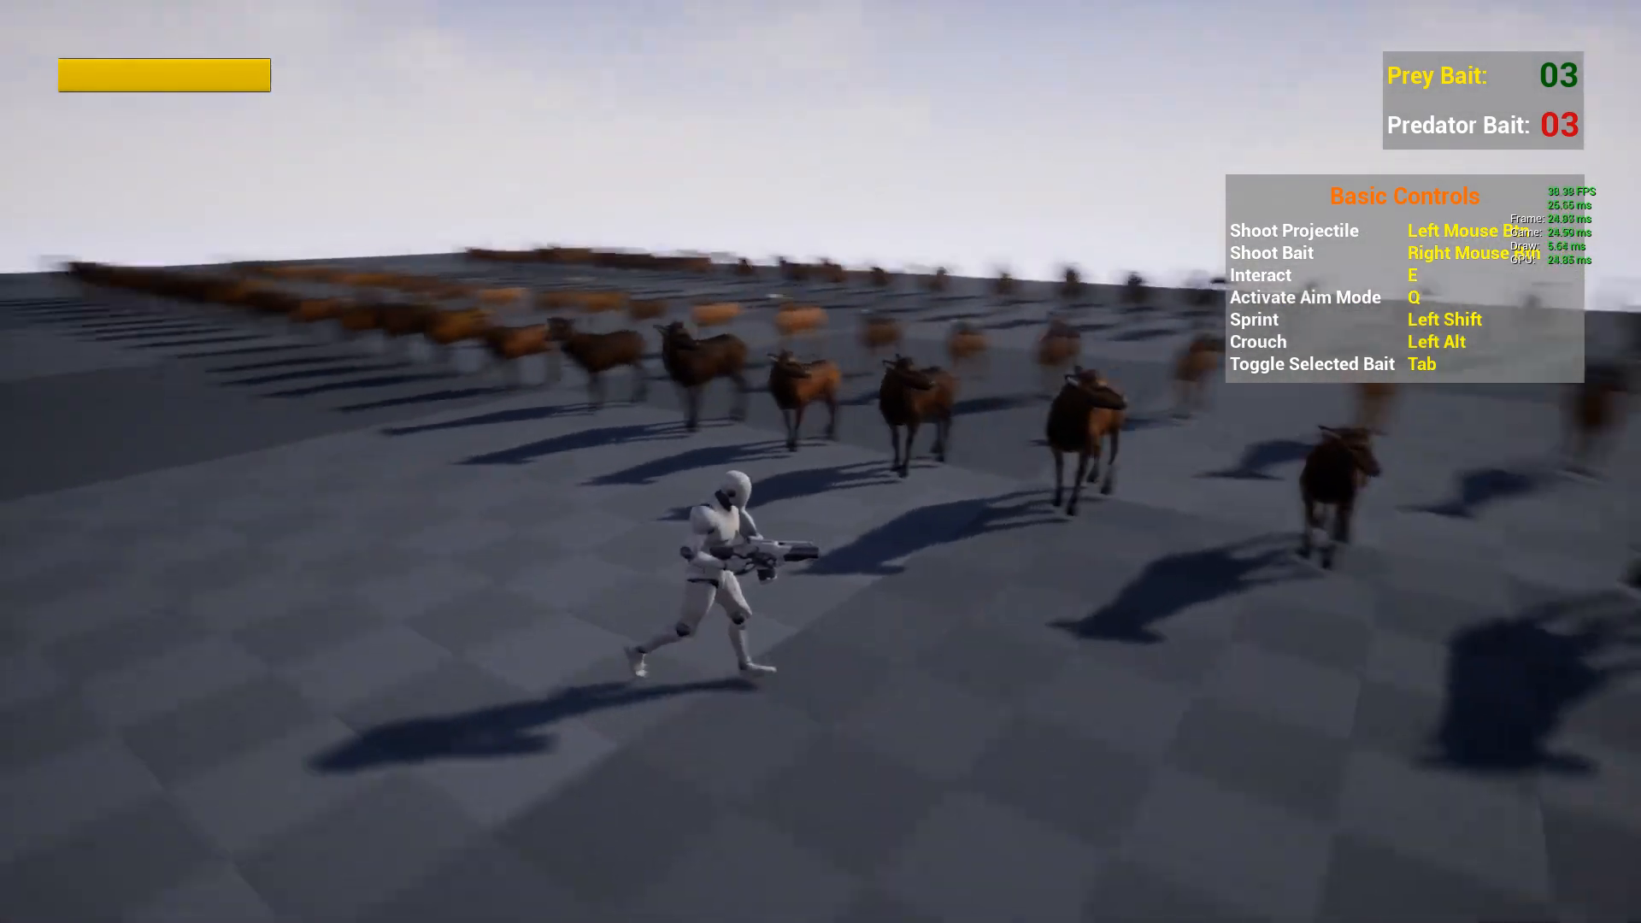
{"action": "key", "text": "s"}
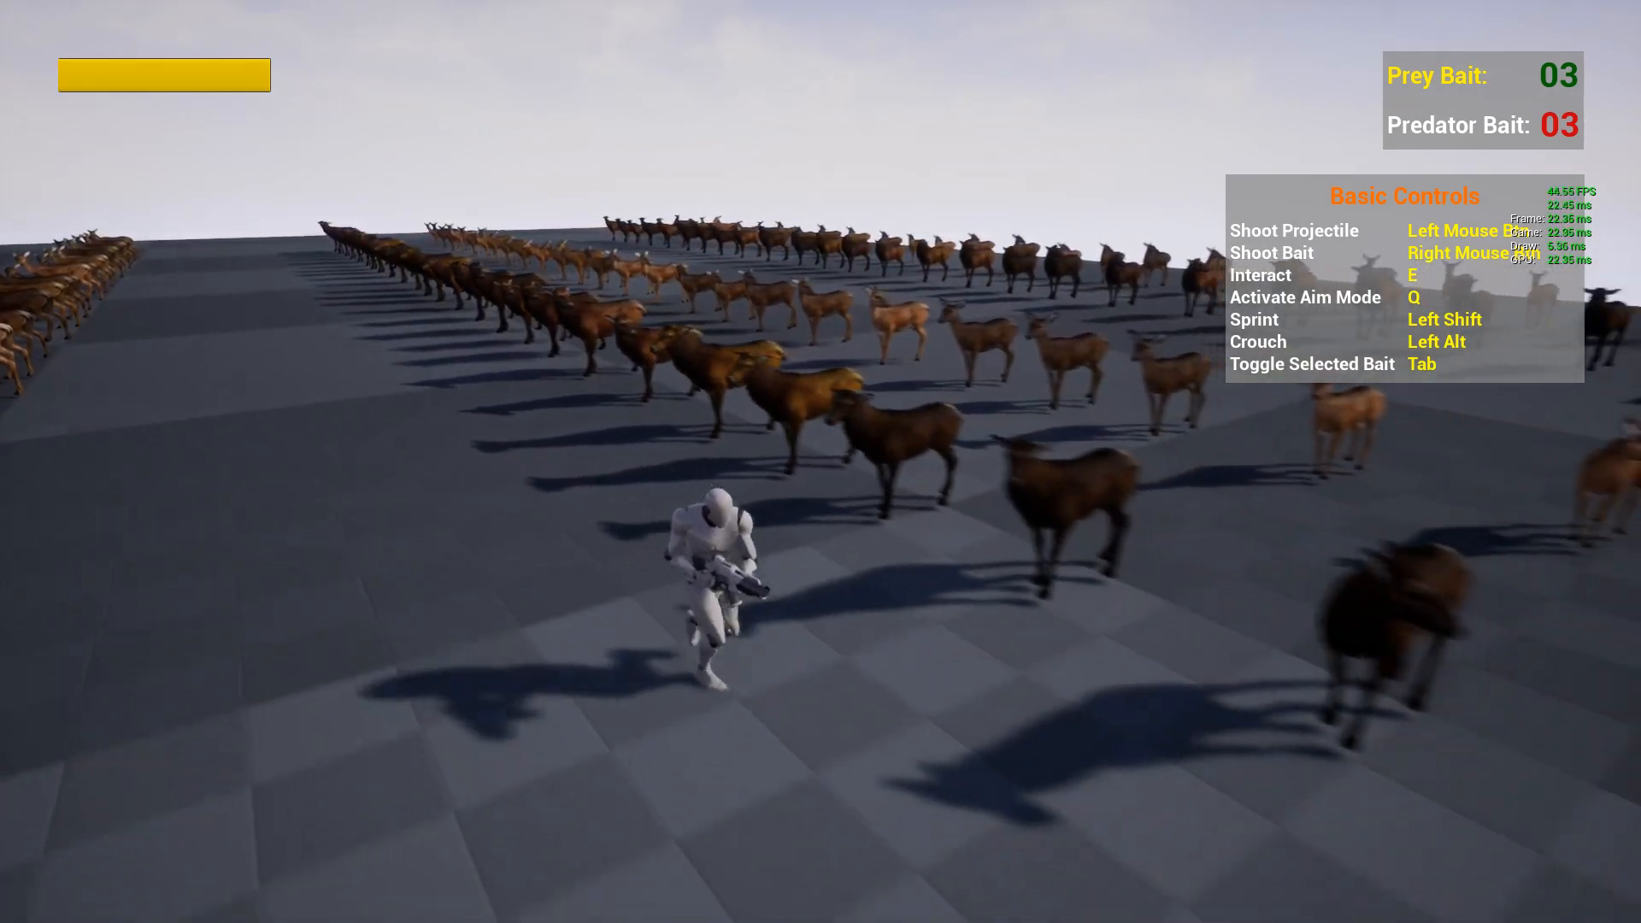
{"action": "key", "text": "a"}
{"action": "key", "text": "a"}
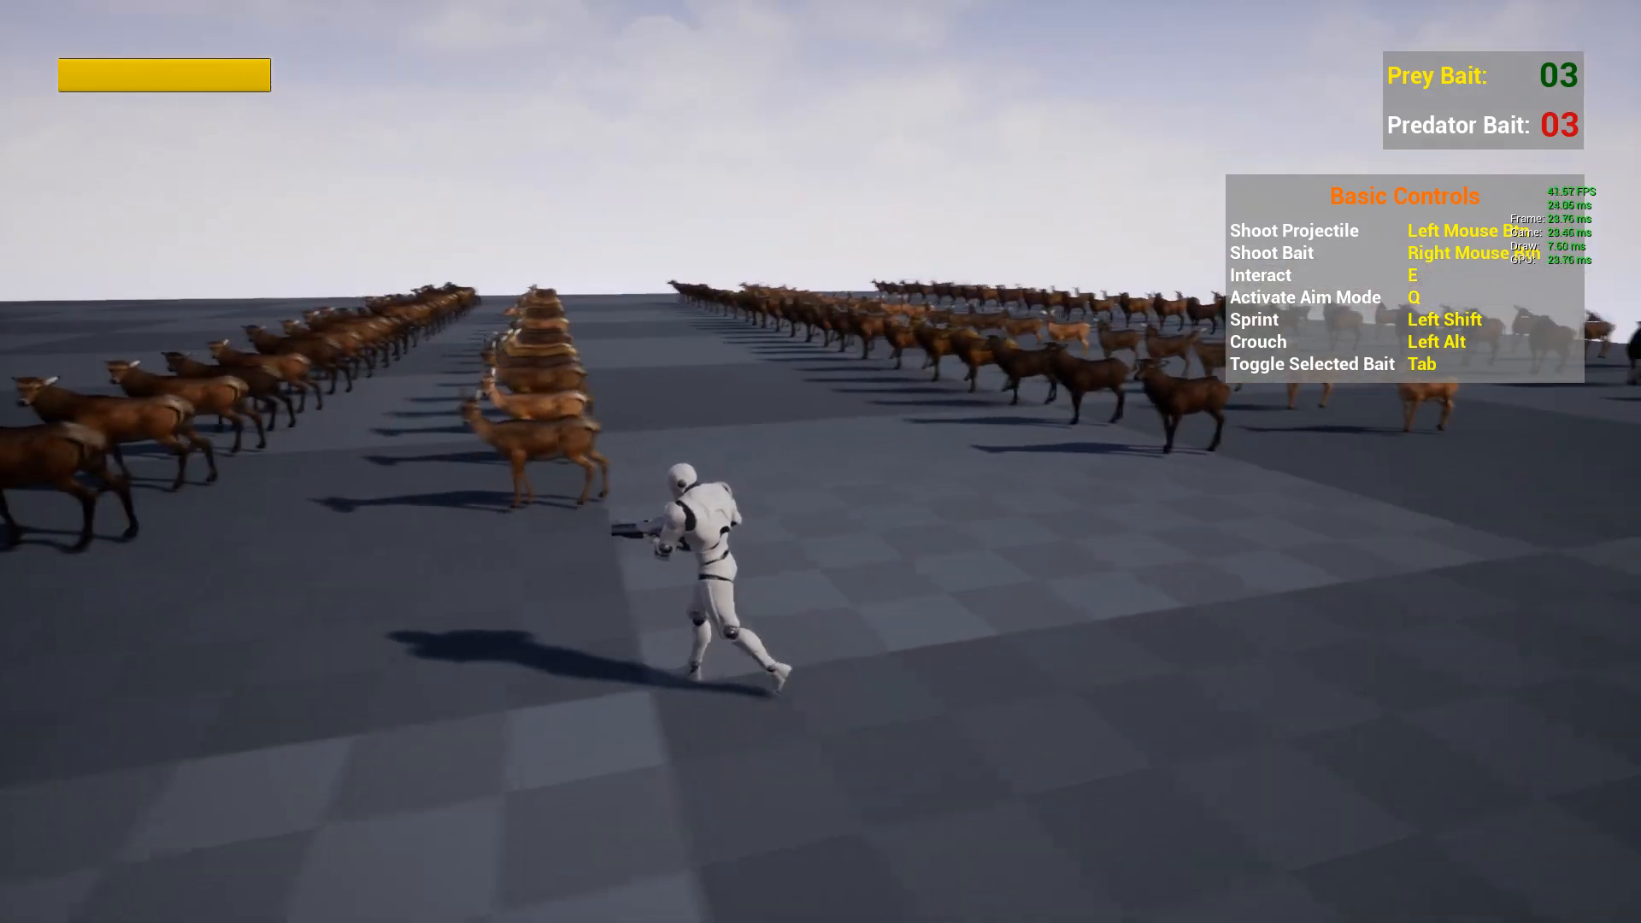
{"action": "key", "text": "a"}
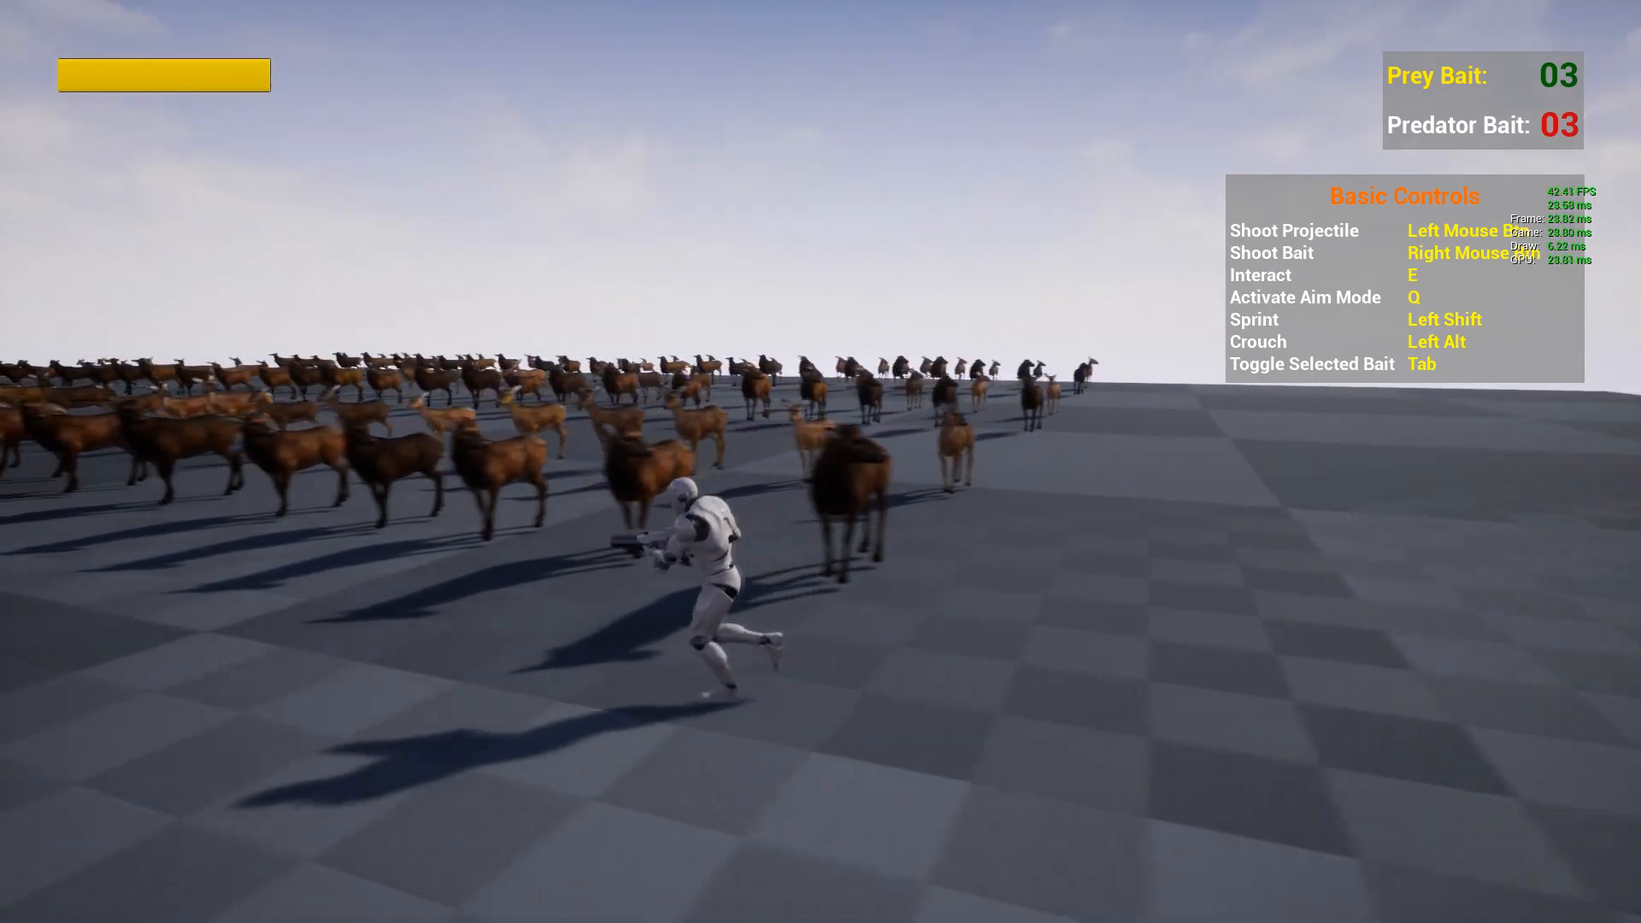
{"action": "key", "text": "d"}
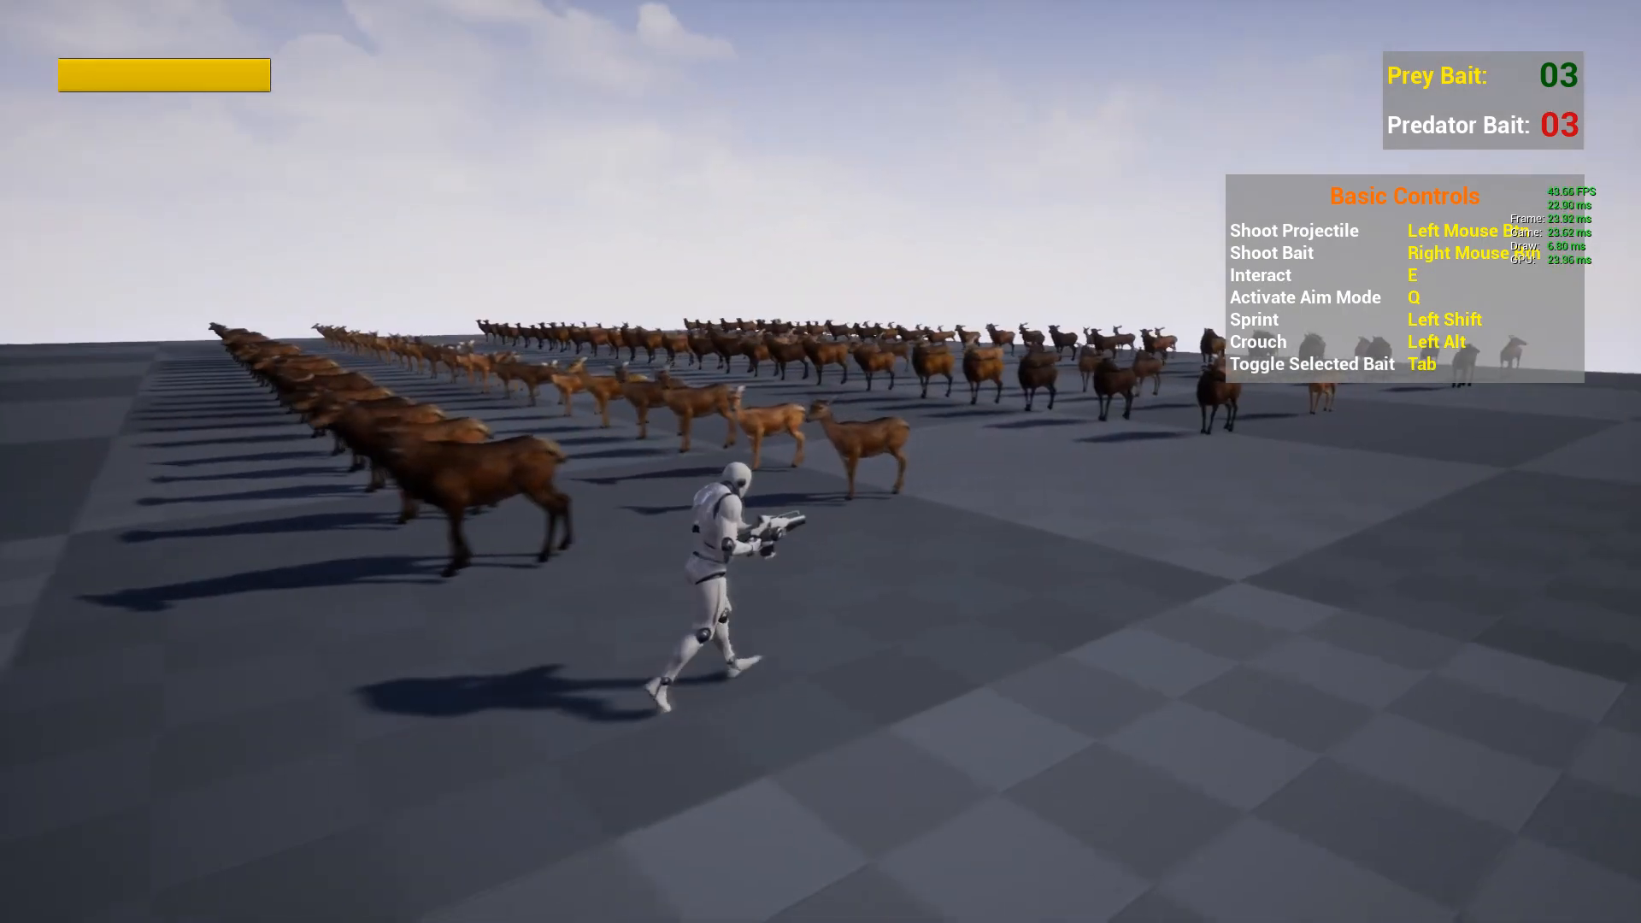
{"action": "key", "text": "d"}
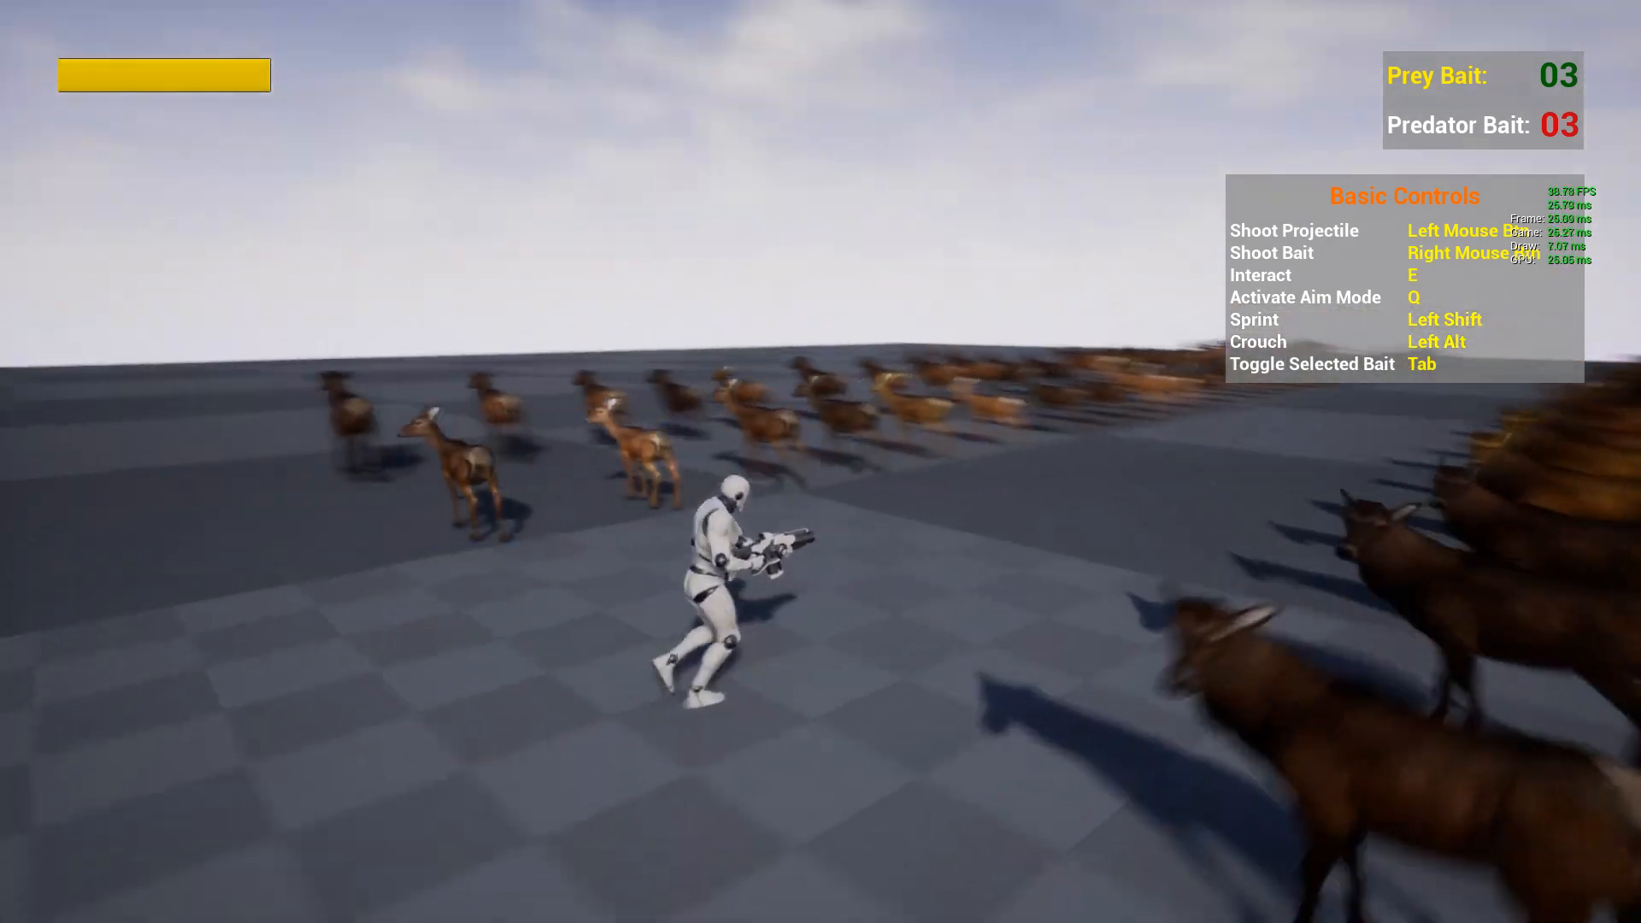
{"action": "key", "text": "a"}
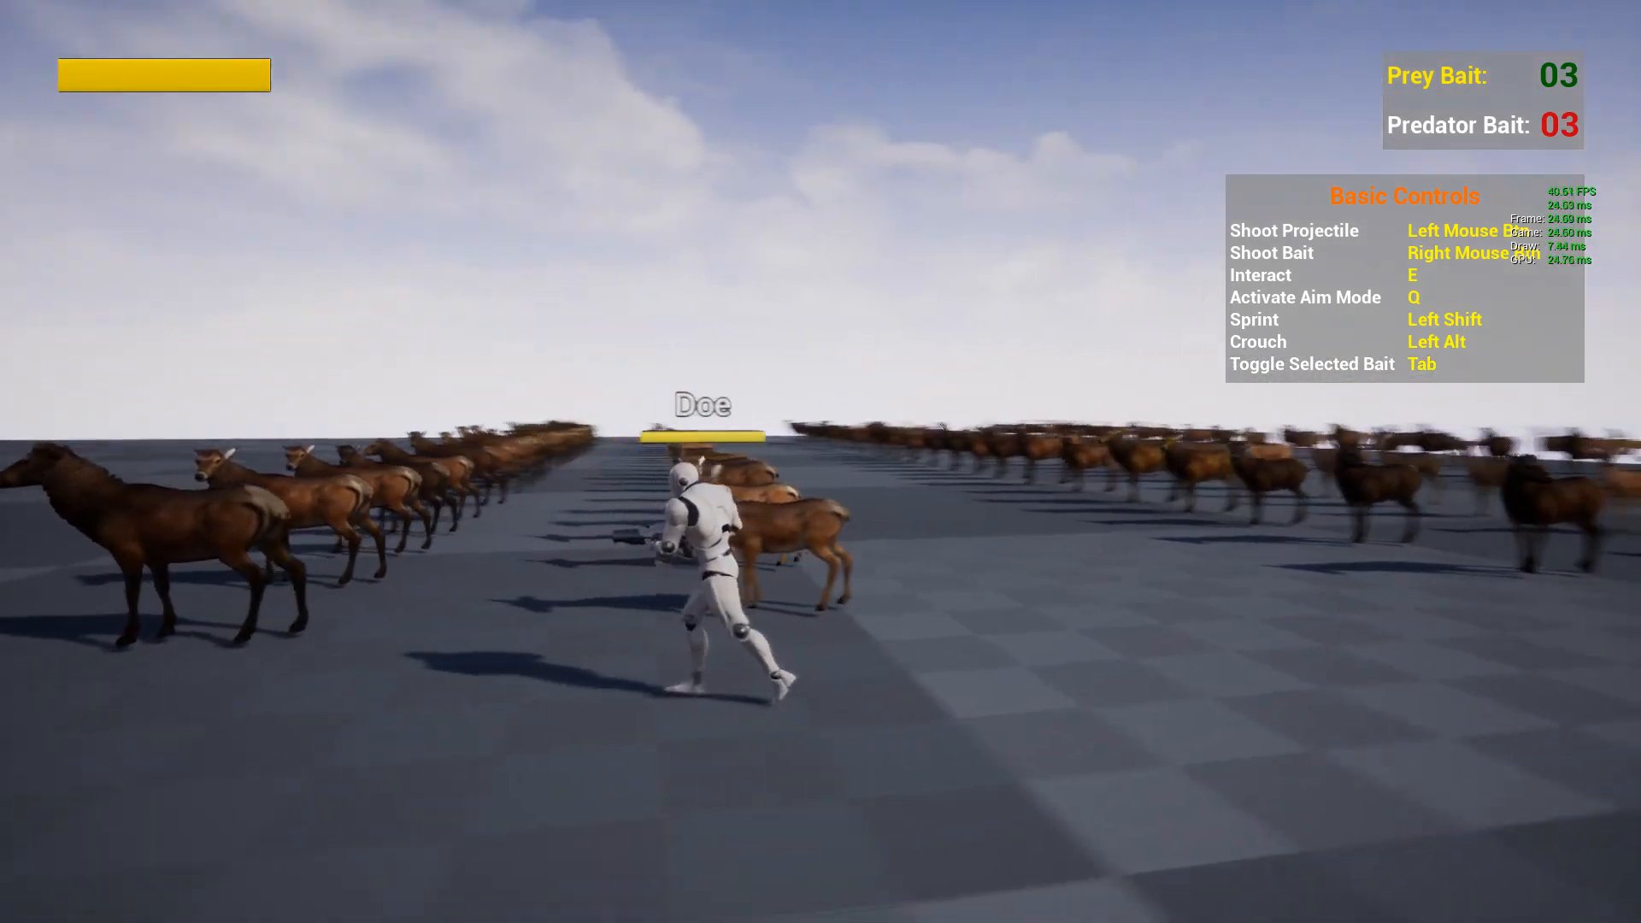
{"action": "key", "text": "s"}
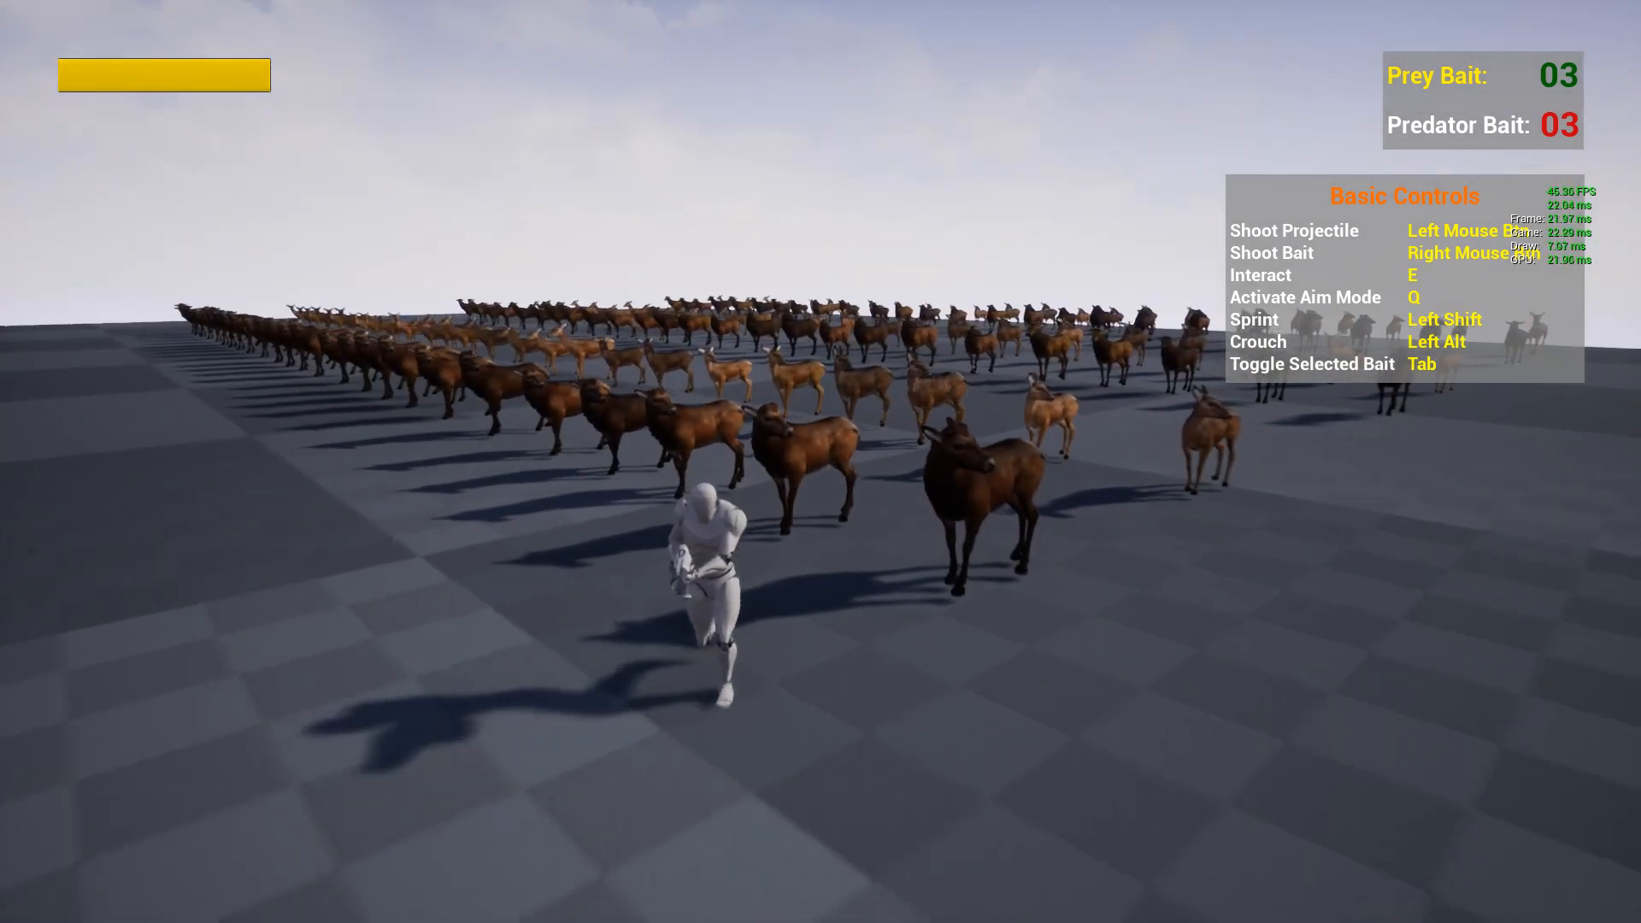
{"action": "key", "text": "Escape"}
{"action": "key", "text": "F11"}
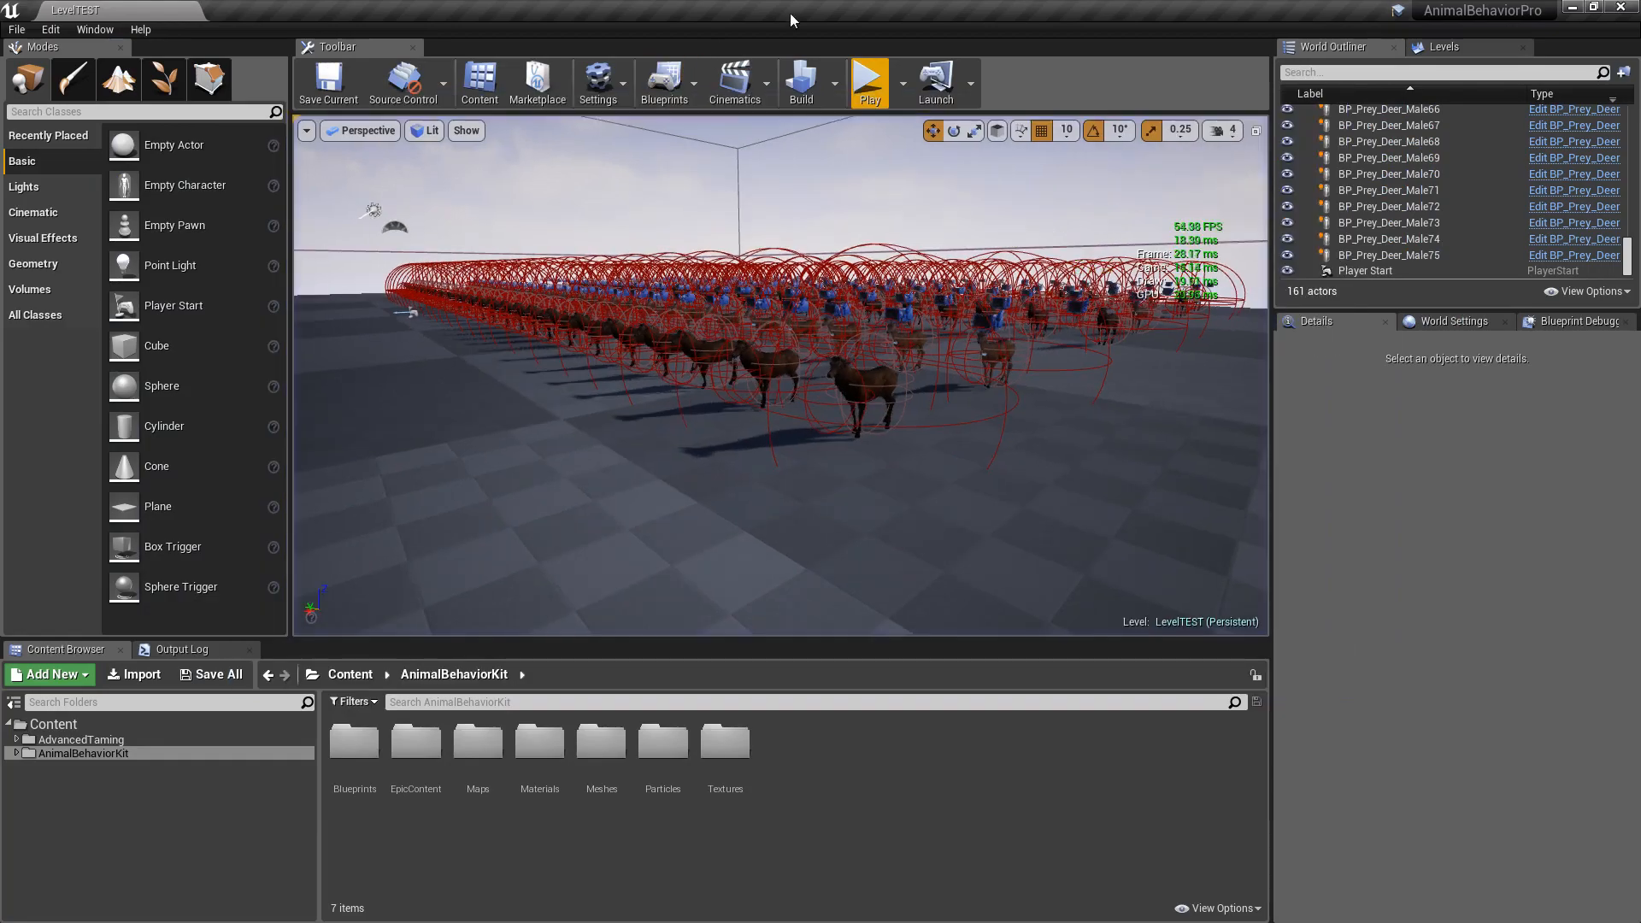
Step: Set the Random Size Range of the front male deer BP_Prey_Deer_Male51 to a minimum of 3.0 and a maximum of 5.0
{"action": "left_click", "coordinate": [864, 382]}
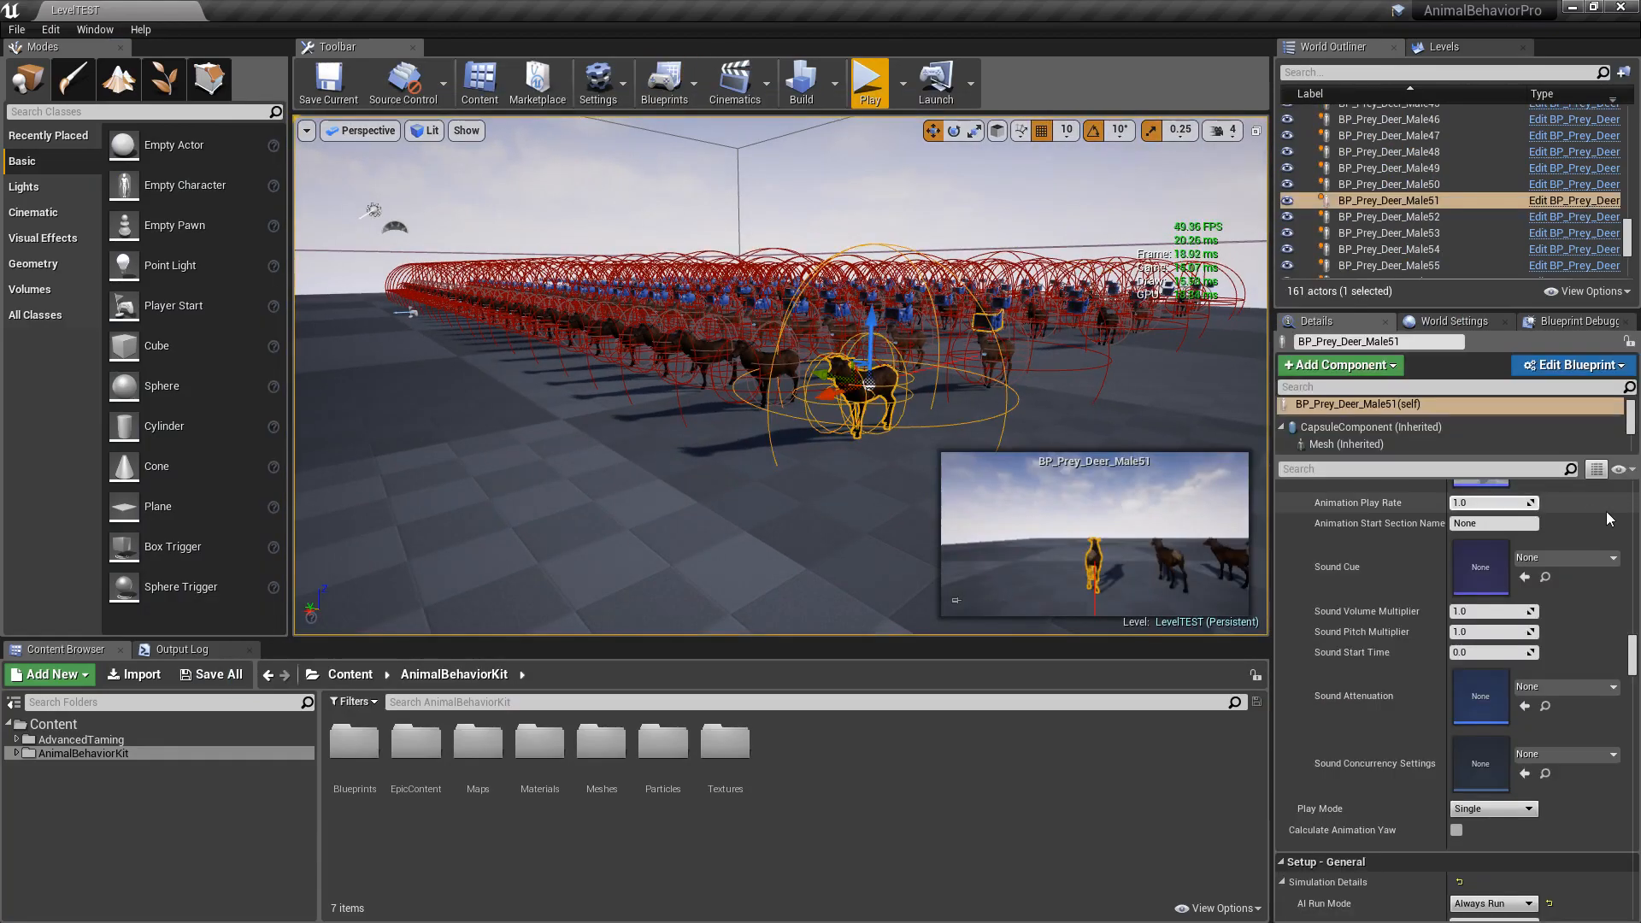
{"action": "left_click_drag", "start_coordinate": [1634, 649], "coordinate": [1633, 503]}
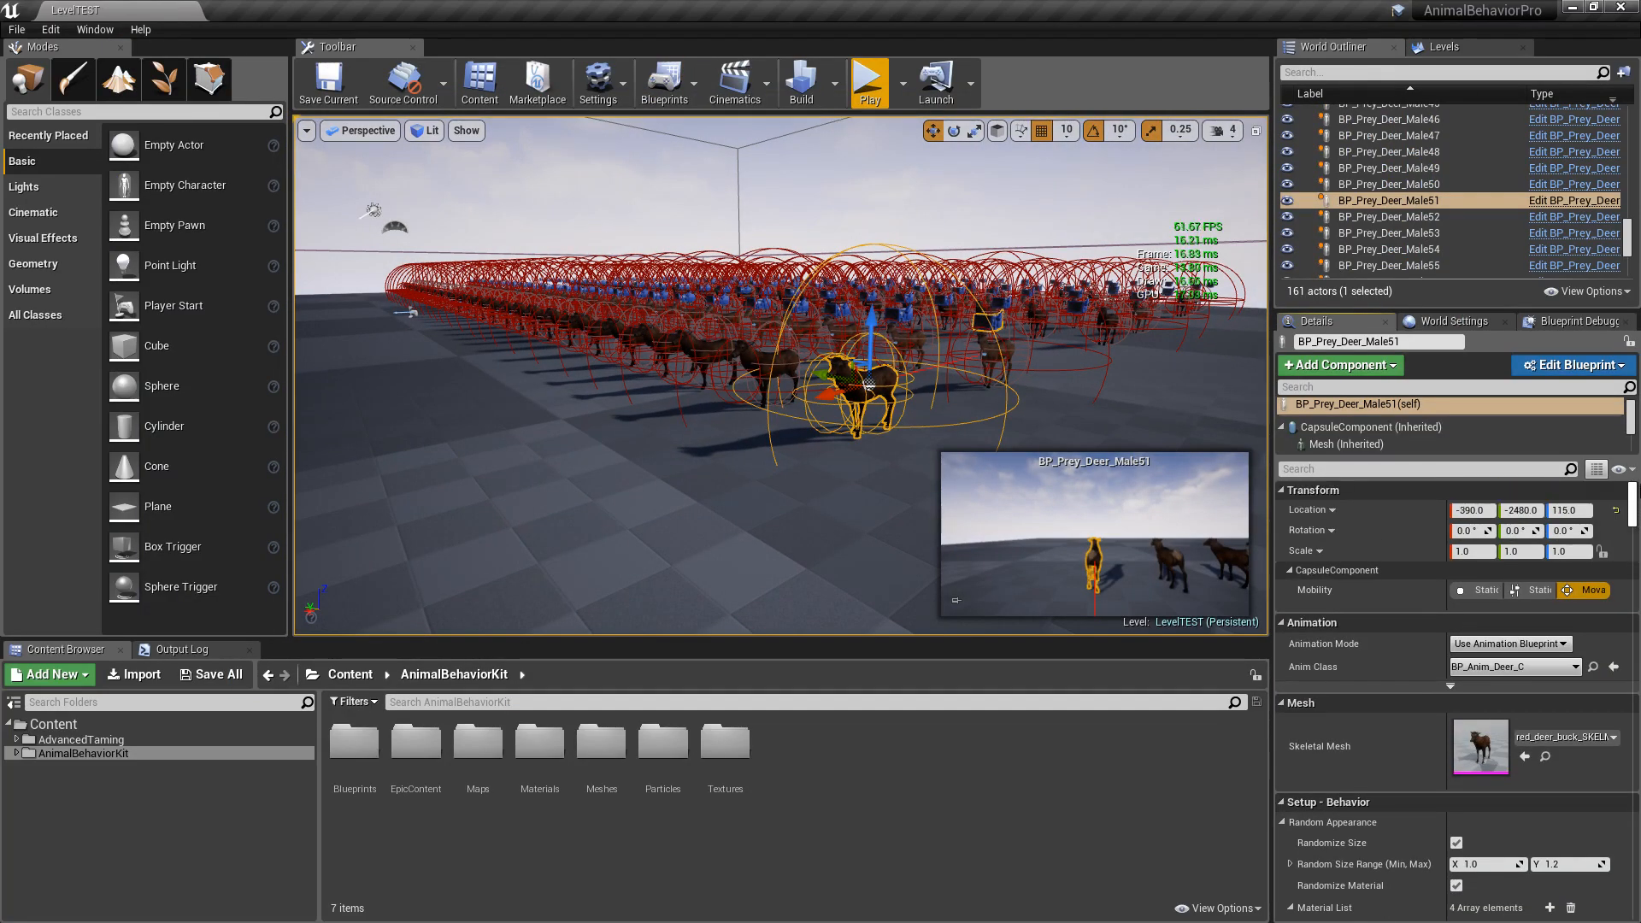
{"action": "scroll", "coordinate": [1487, 684], "scroll_direction": "down", "scroll_amount": 3}
{"action": "left_click", "coordinate": [1489, 665]}
{"action": "key", "text": "Tab"}
{"action": "type", "text": "5"}
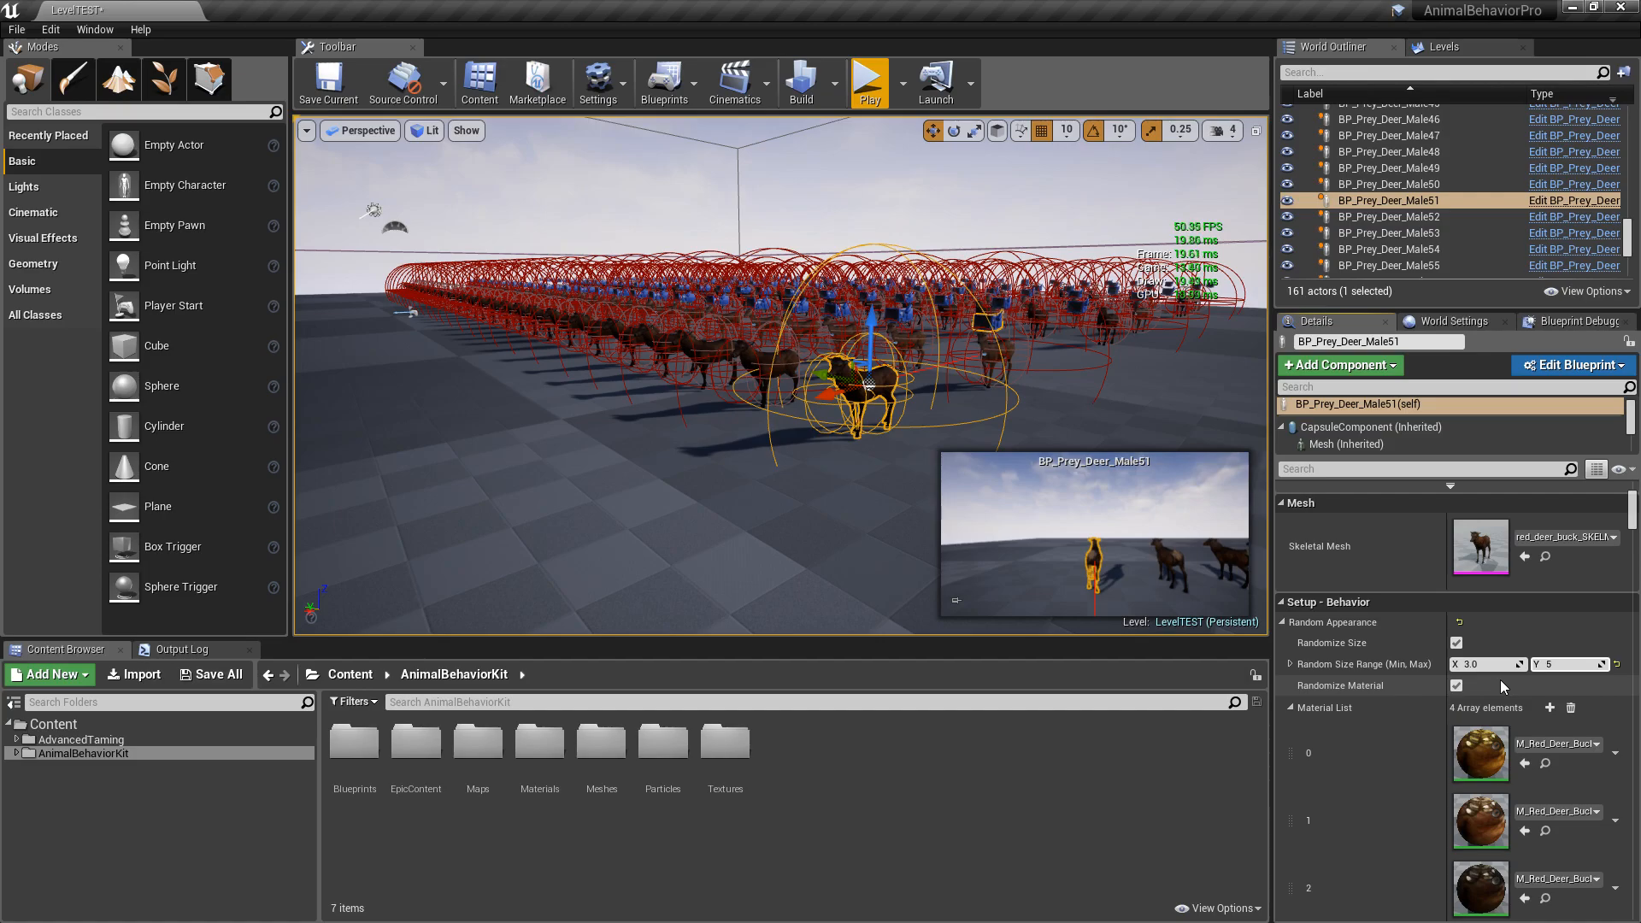
{"action": "key", "text": "Return"}
Step: Playtest the level from farther back, run the character around the enlarged buck to compare it with the herd, and stop the session
{"action": "right_click_drag", "start_coordinate": [1008, 211], "coordinate": [1015, 213]}
{"action": "key", "text": "s"}
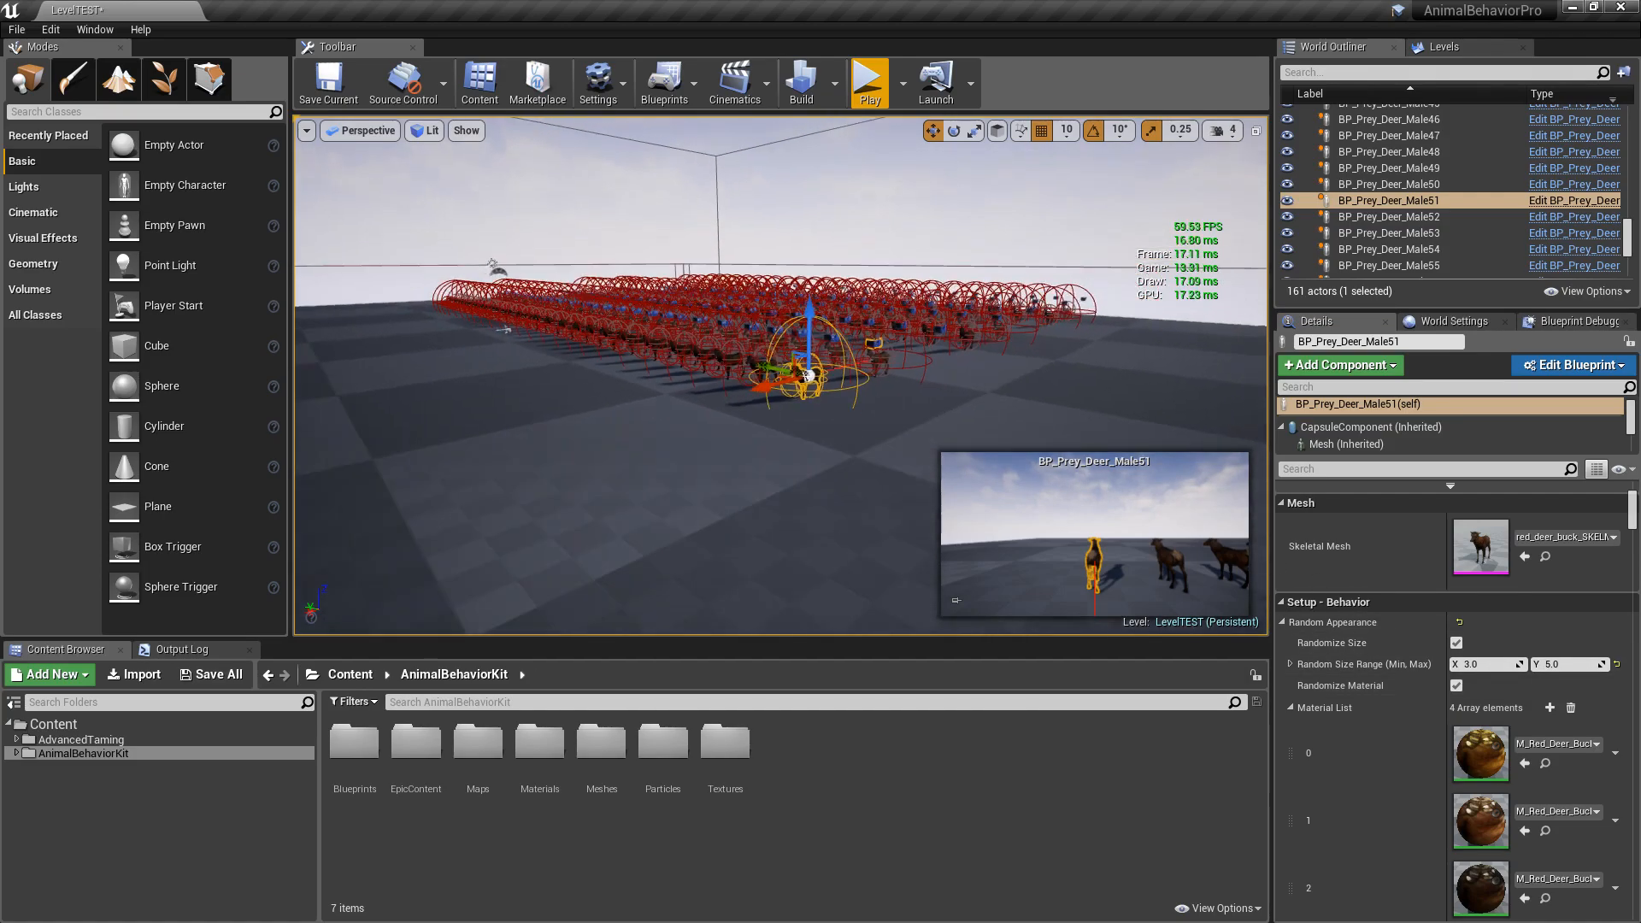
{"action": "left_click", "coordinate": [871, 110]}
{"action": "key", "text": "w"}
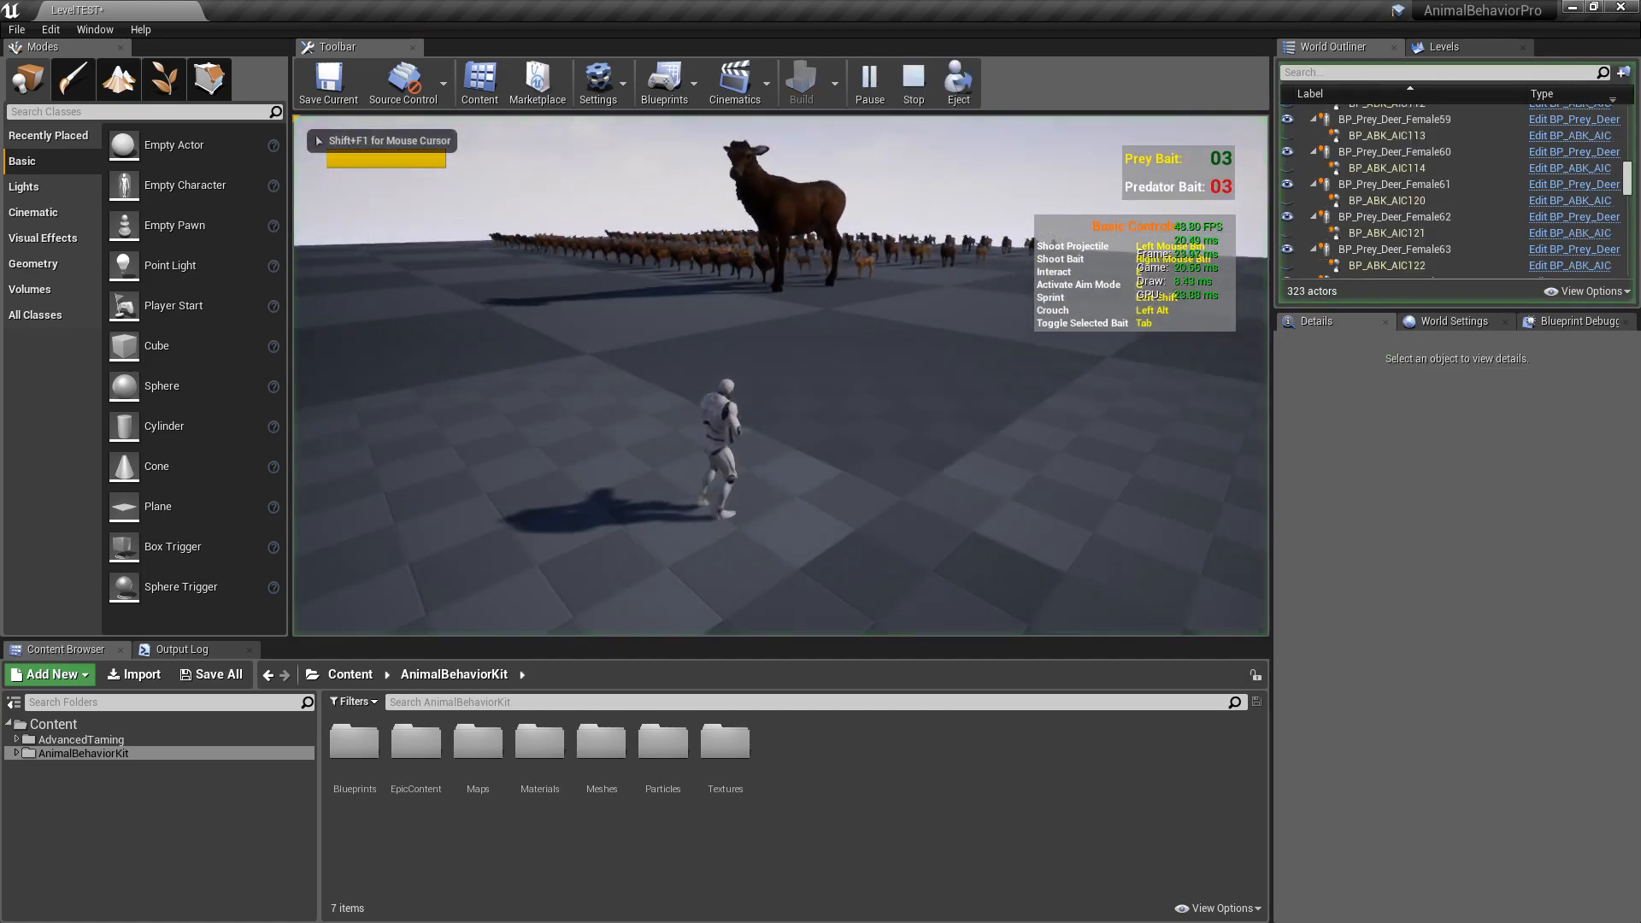
{"action": "key", "text": "d"}
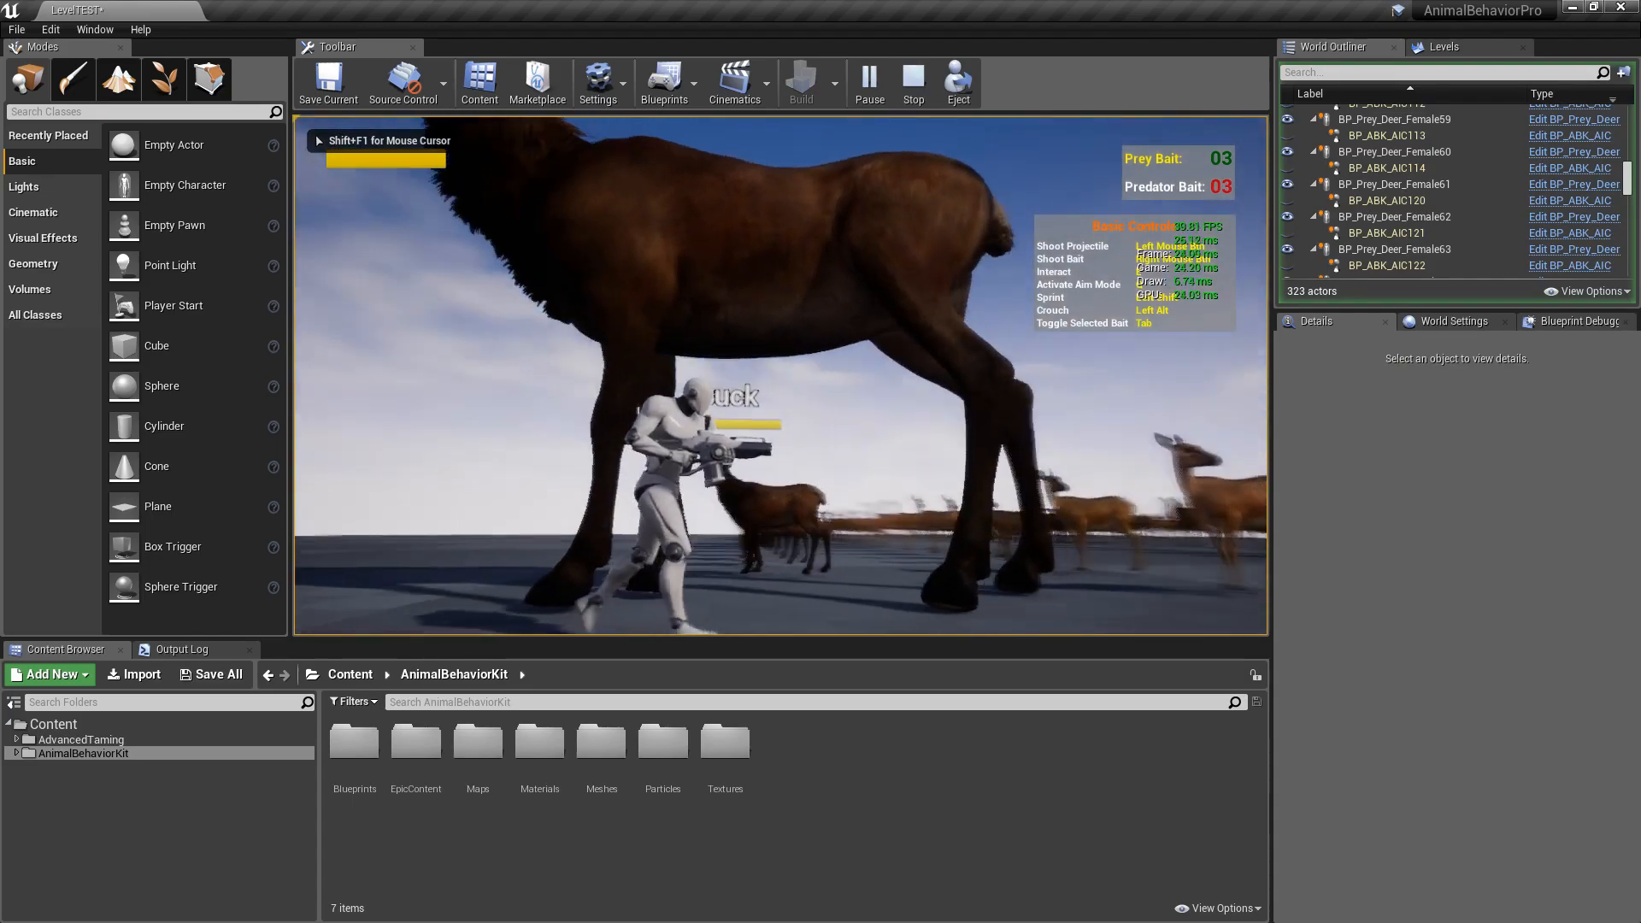
{"action": "key", "text": "a"}
{"action": "key", "text": "a"}
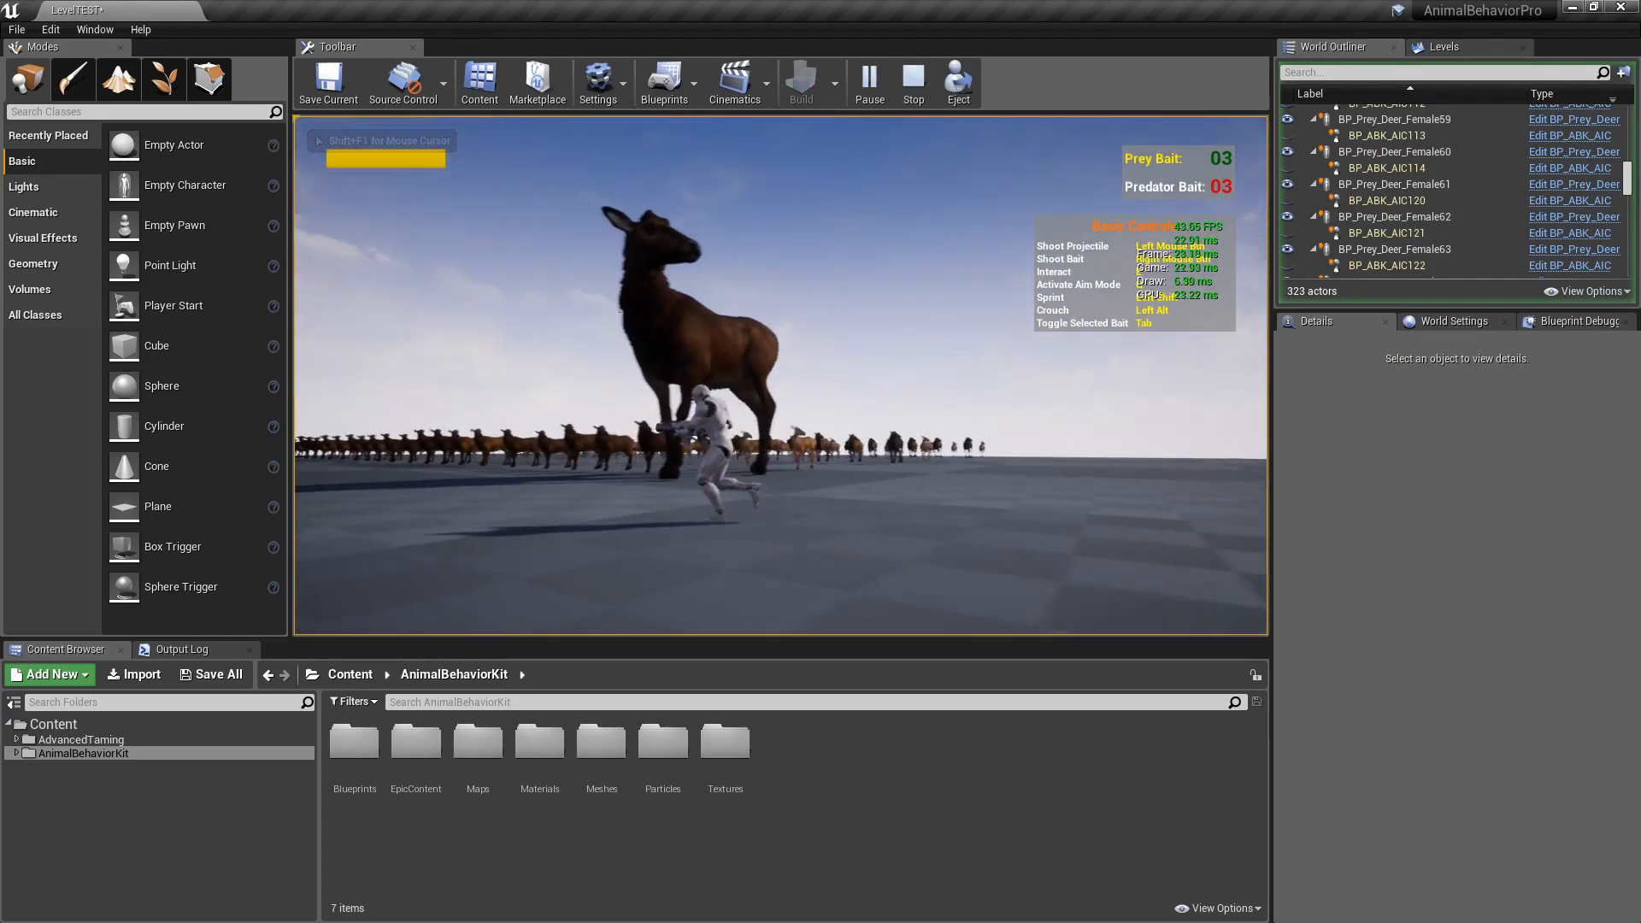
{"action": "key", "text": "s"}
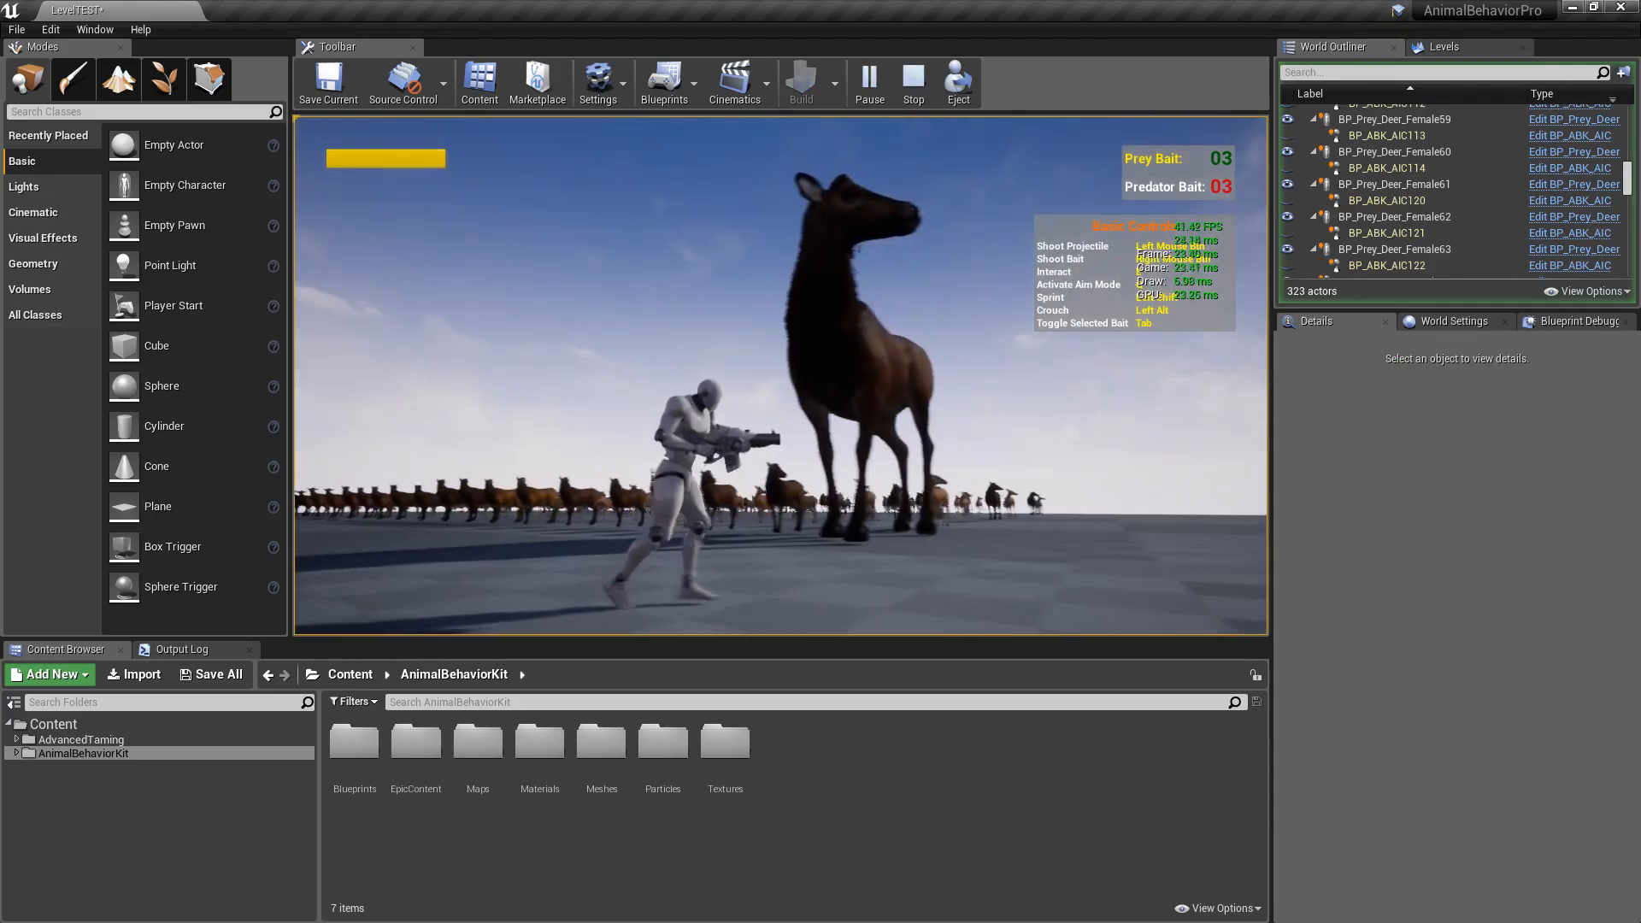
{"action": "key", "text": "shift+F1"}
{"action": "key", "text": "Escape"}
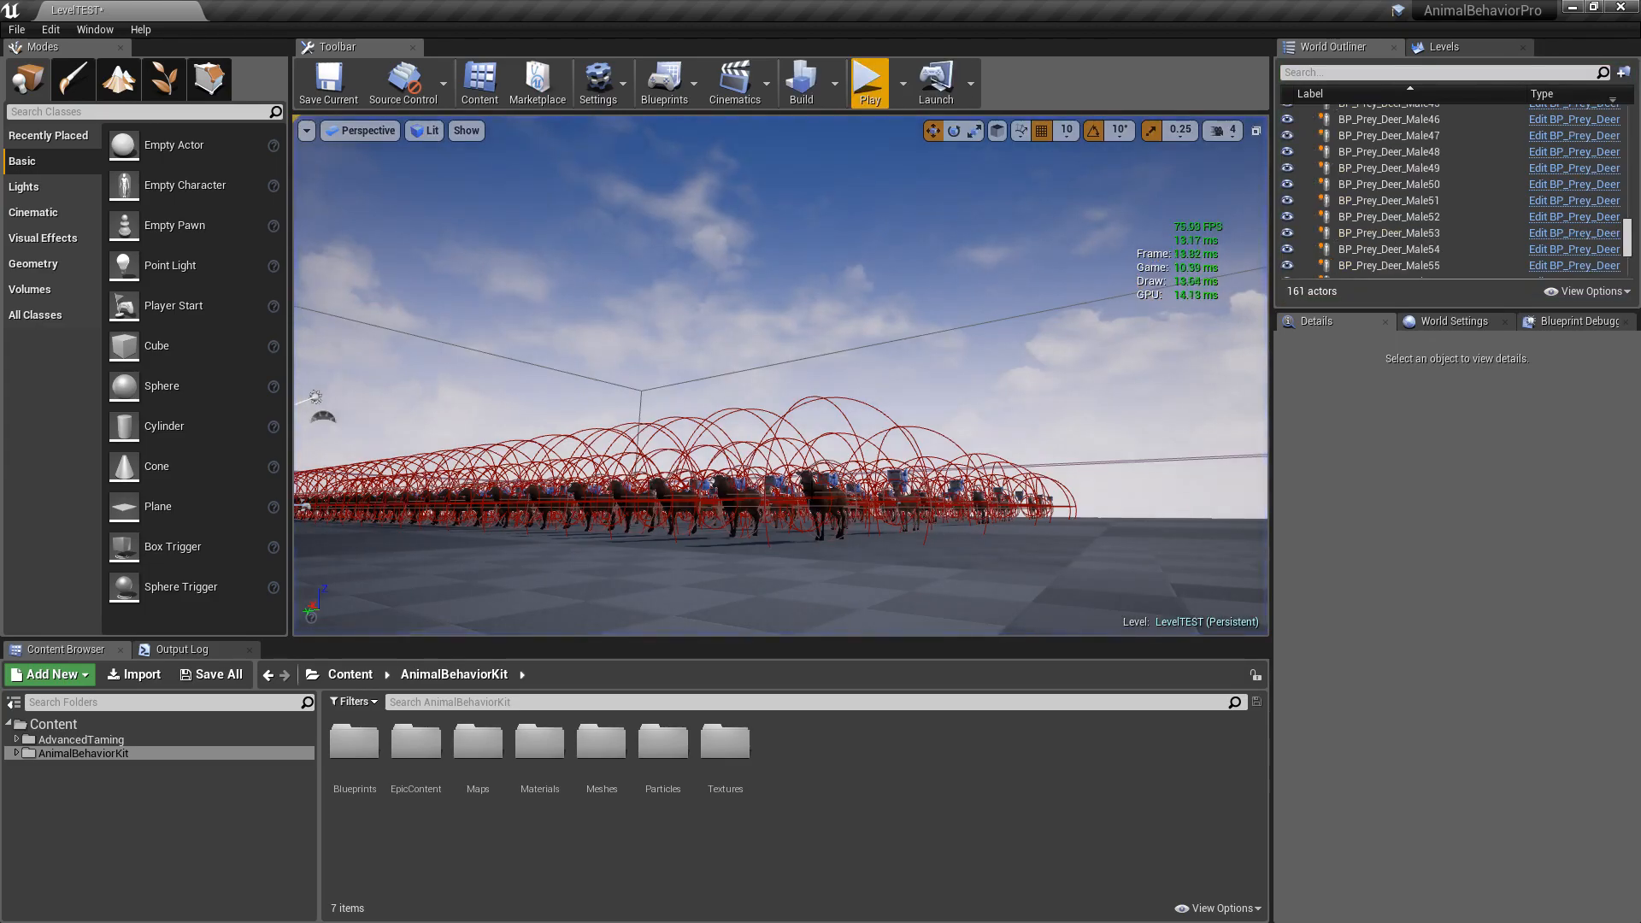
Step: Reset the Random Size Range of BP_Prey_Deer_Male51 to its default of 1.0 to 1.2 and toggle its Randomize Size option
{"action": "left_click", "coordinate": [825, 502]}
{"action": "left_click", "coordinate": [1616, 666]}
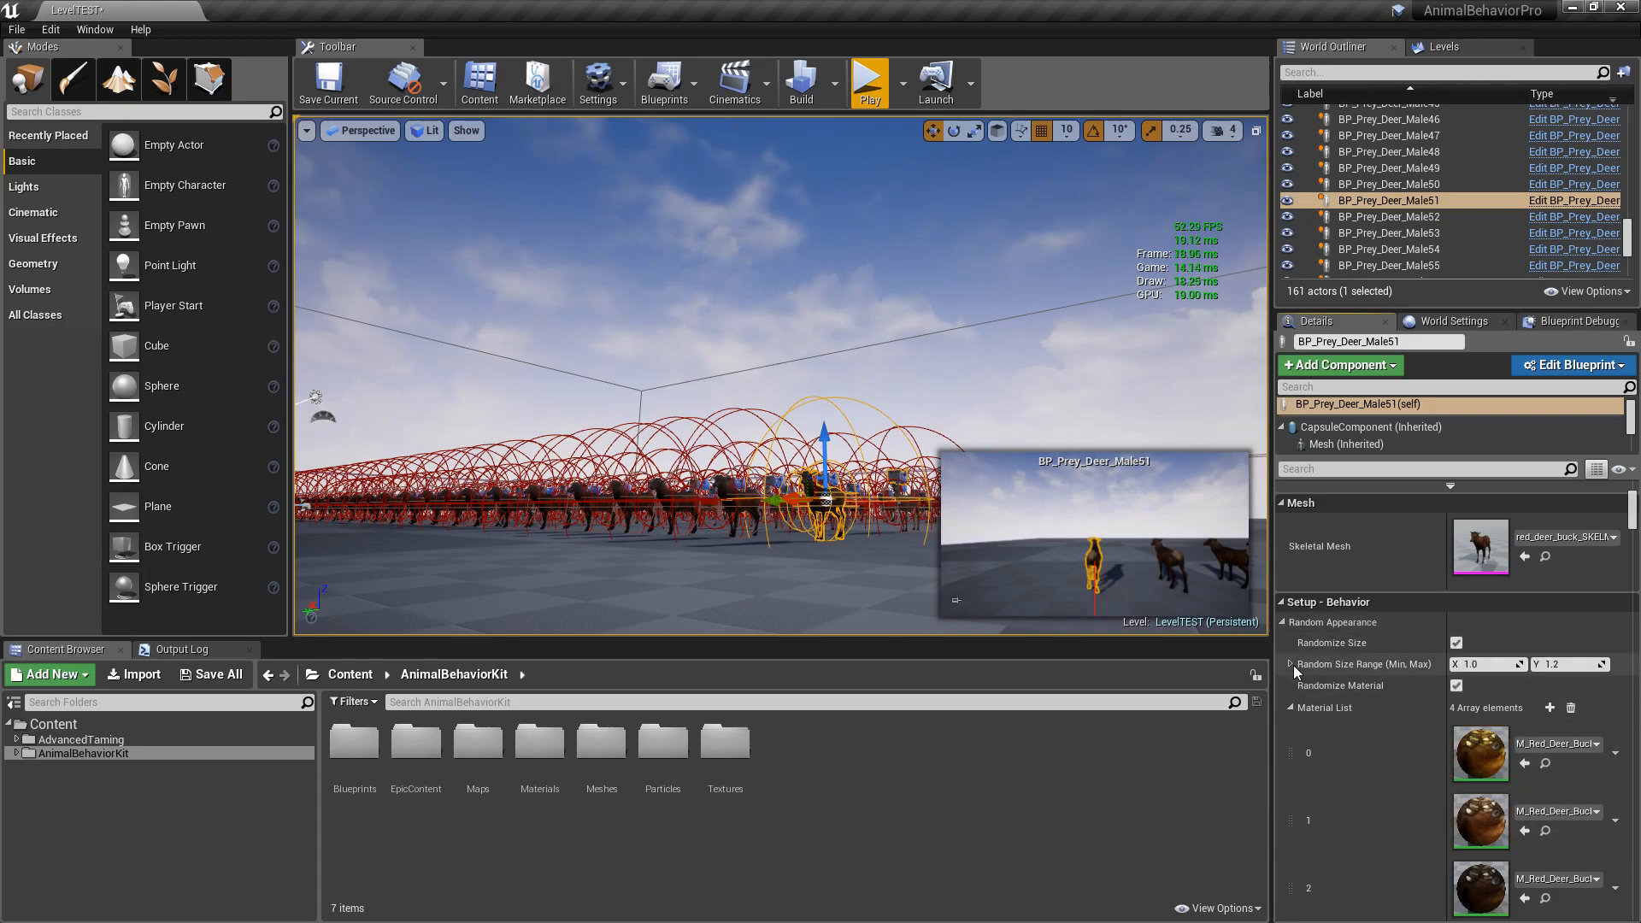
{"action": "left_click", "coordinate": [1456, 642]}
{"action": "left_click", "coordinate": [1456, 642]}
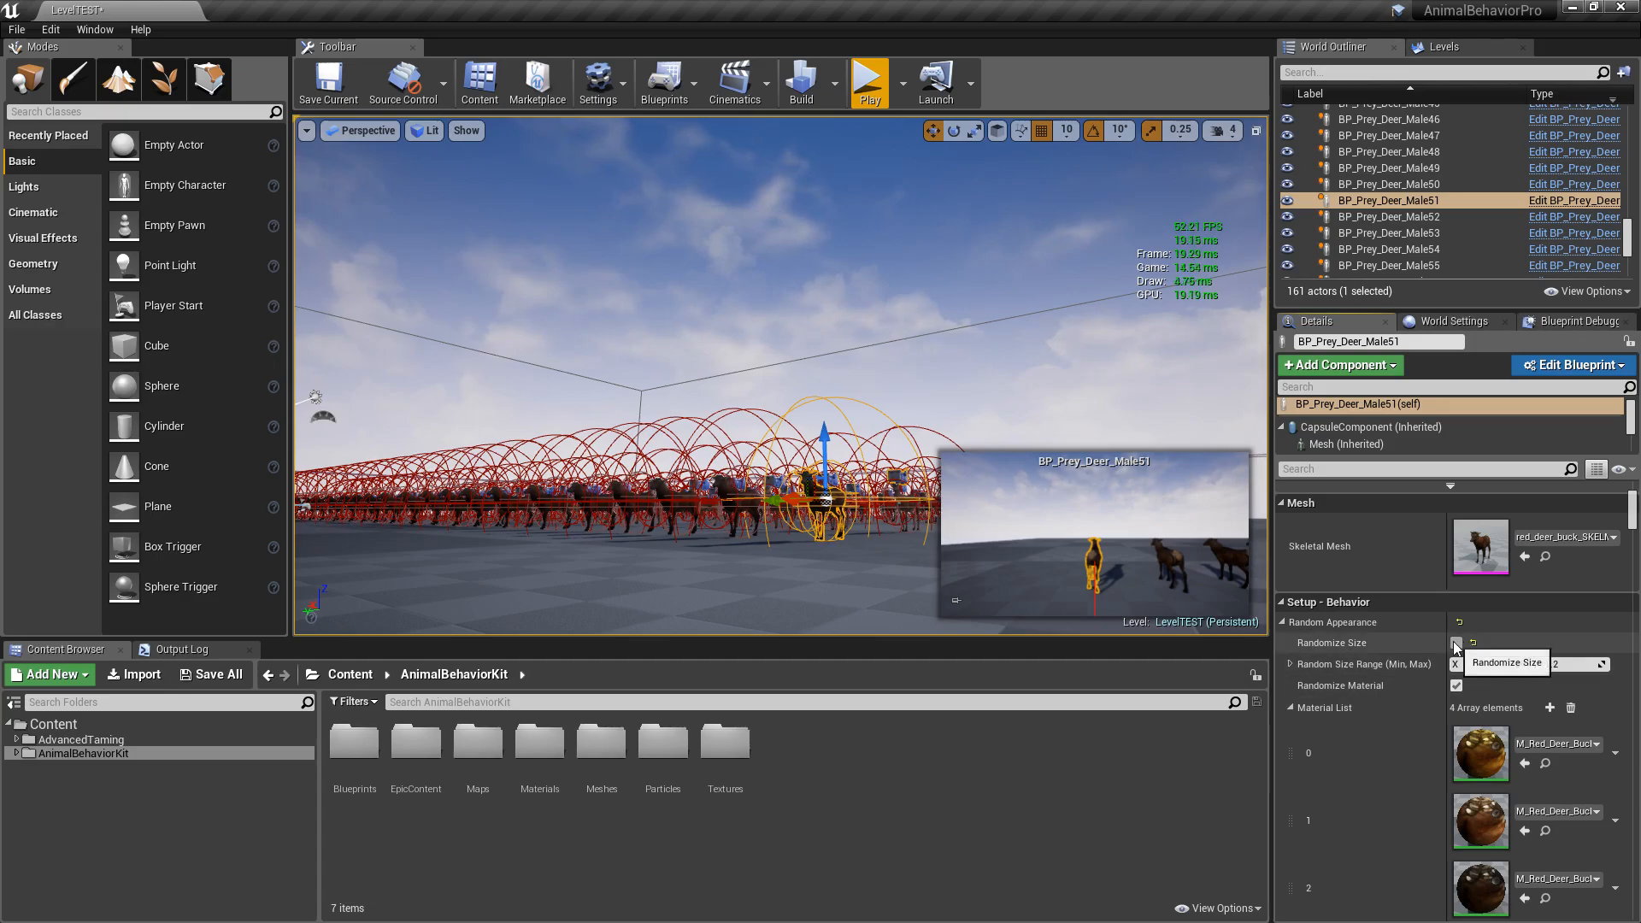
Step: Collapse the deer's Material List and Random Appearance settings, and switch to PowerPoint to highlight "Advanced Engage Mode" on the coverage slide
{"action": "left_click", "coordinate": [1290, 708]}
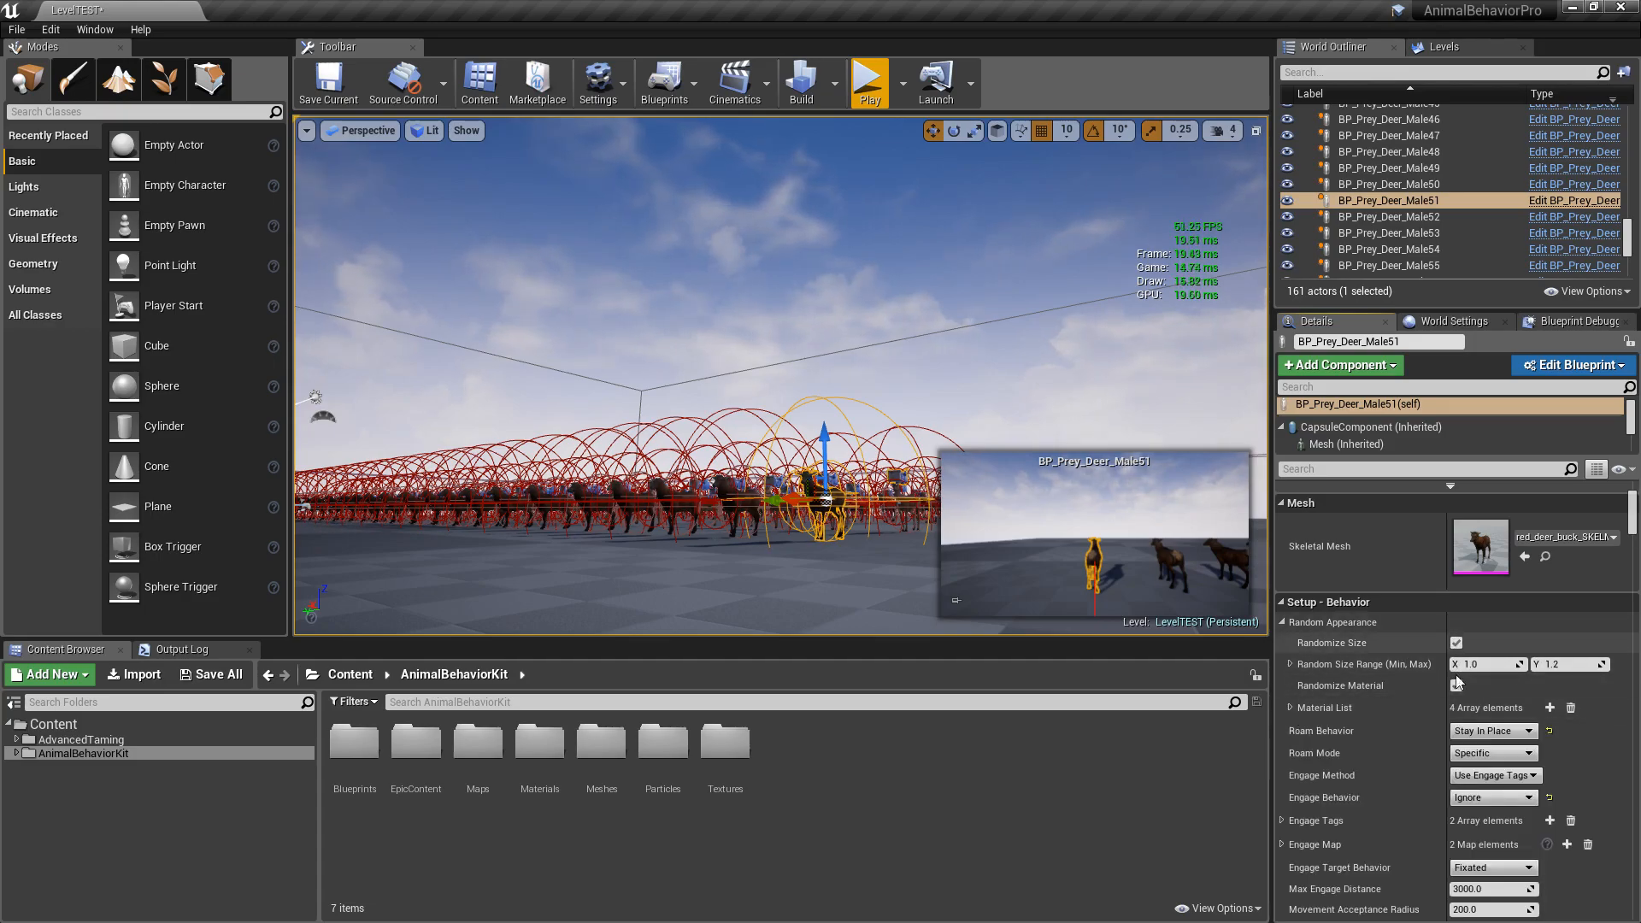
{"action": "left_click", "coordinate": [1284, 623]}
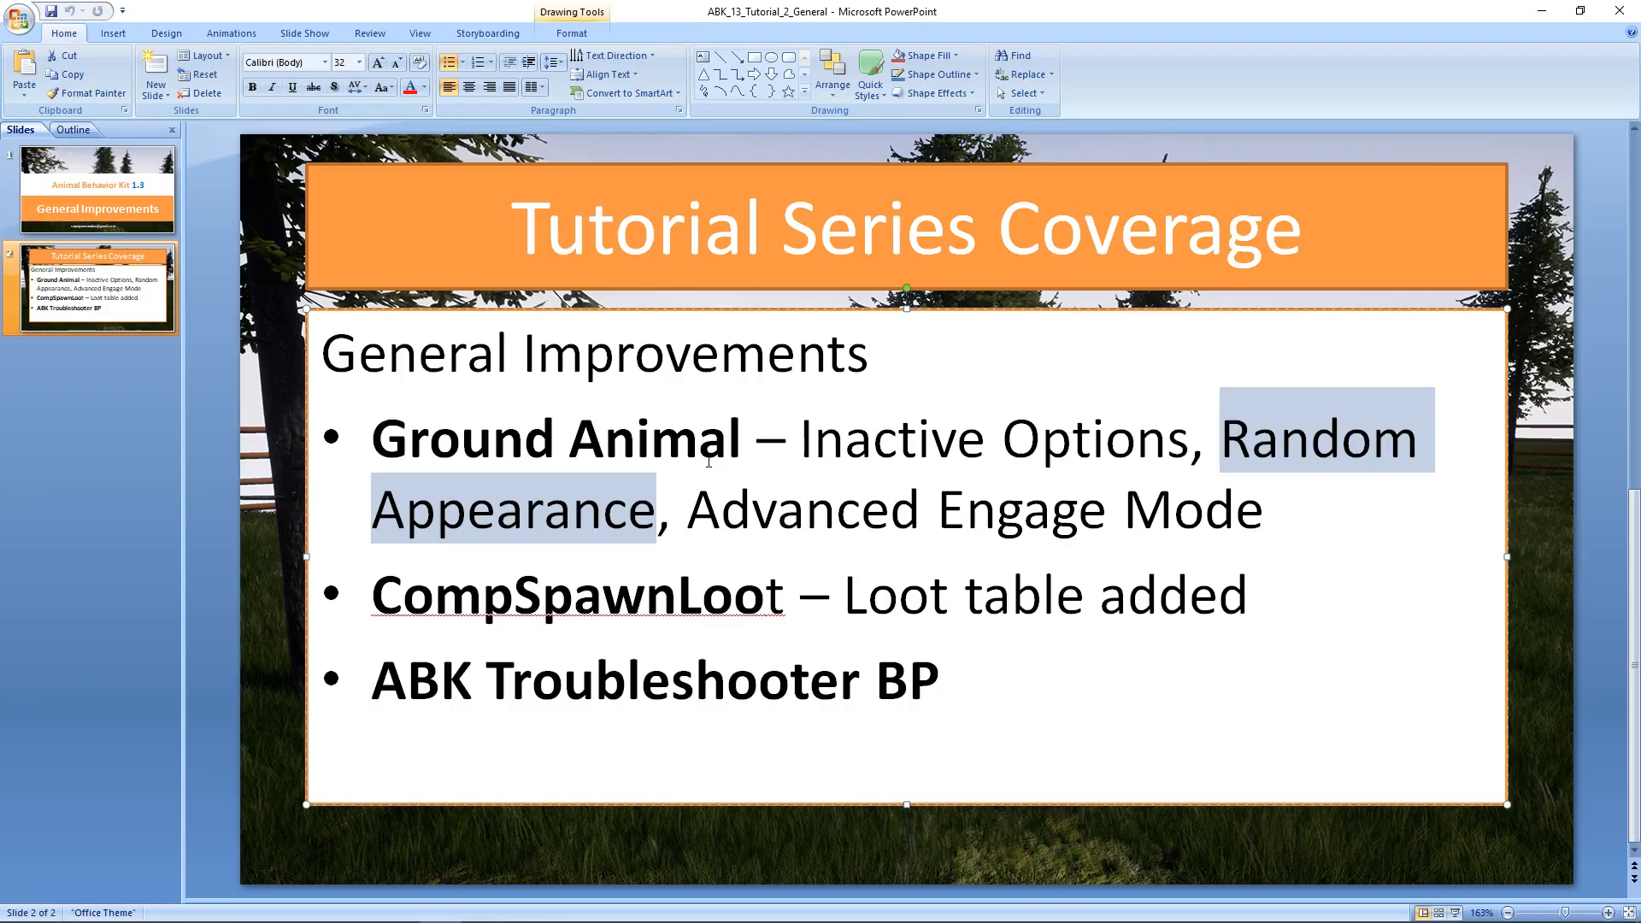
{"action": "left_click", "coordinate": [707, 495]}
{"action": "left_click_drag", "start_coordinate": [688, 511], "coordinate": [1263, 511]}
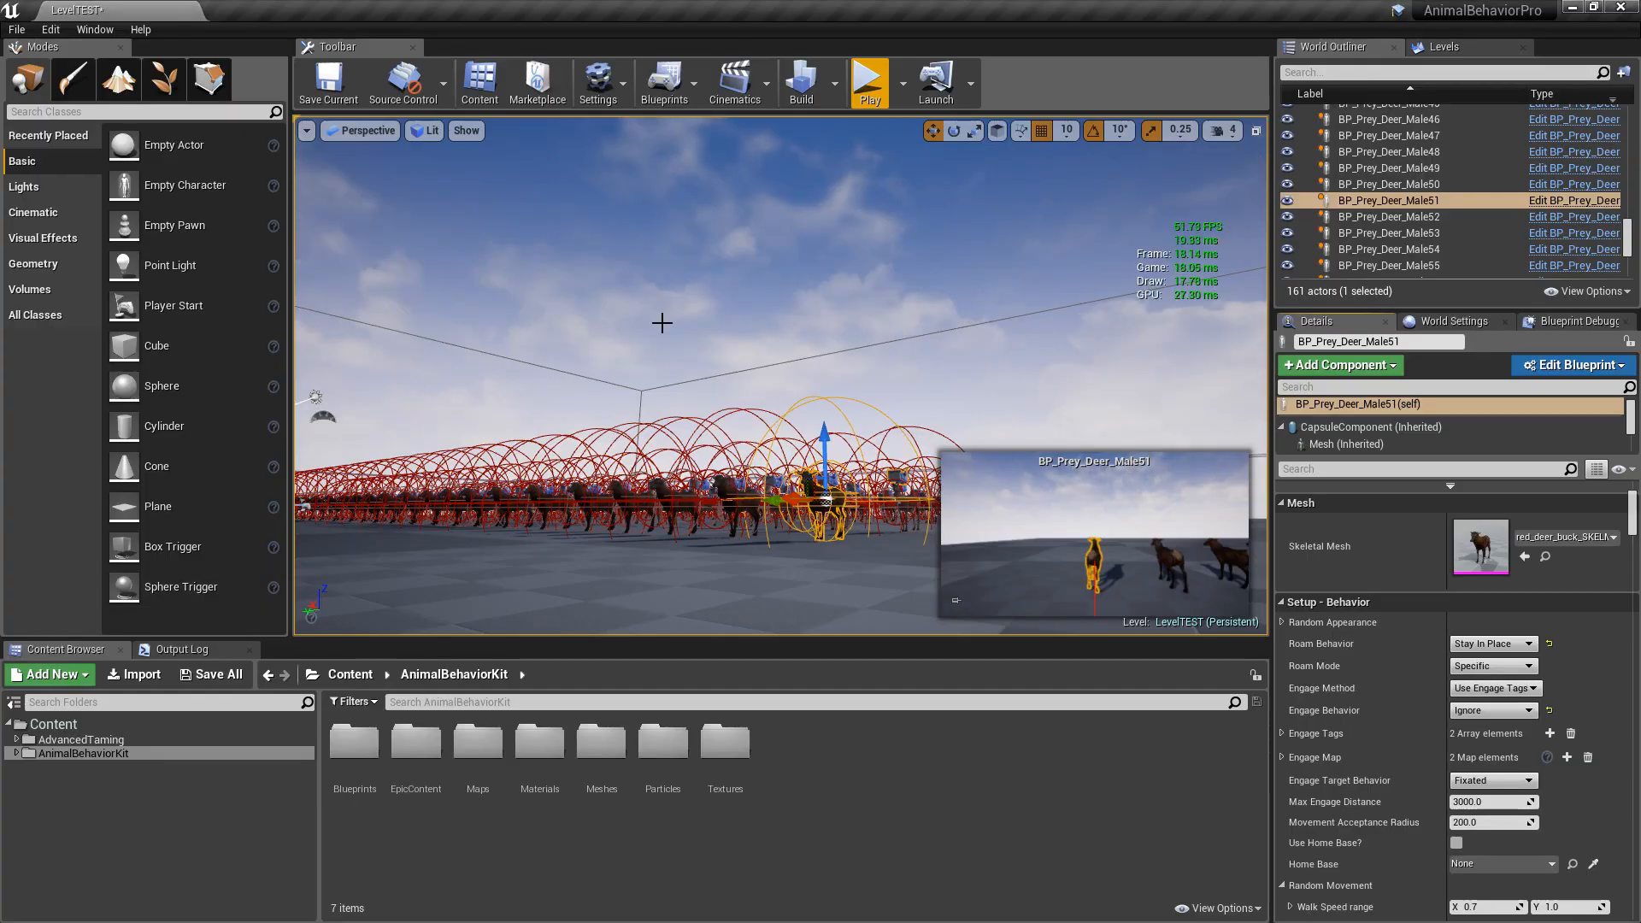
Step: Return to the Unreal editor, view the herd from farther back, and select front male deer BP_Prey_Deer_Male51 to show its engage settings
{"action": "right_click_drag", "start_coordinate": [659, 322], "coordinate": [799, 212]}
{"action": "left_click", "coordinate": [883, 247]}
{"action": "key", "text": "s"}
{"action": "right_click_drag", "start_coordinate": [884, 248], "coordinate": [880, 300]}
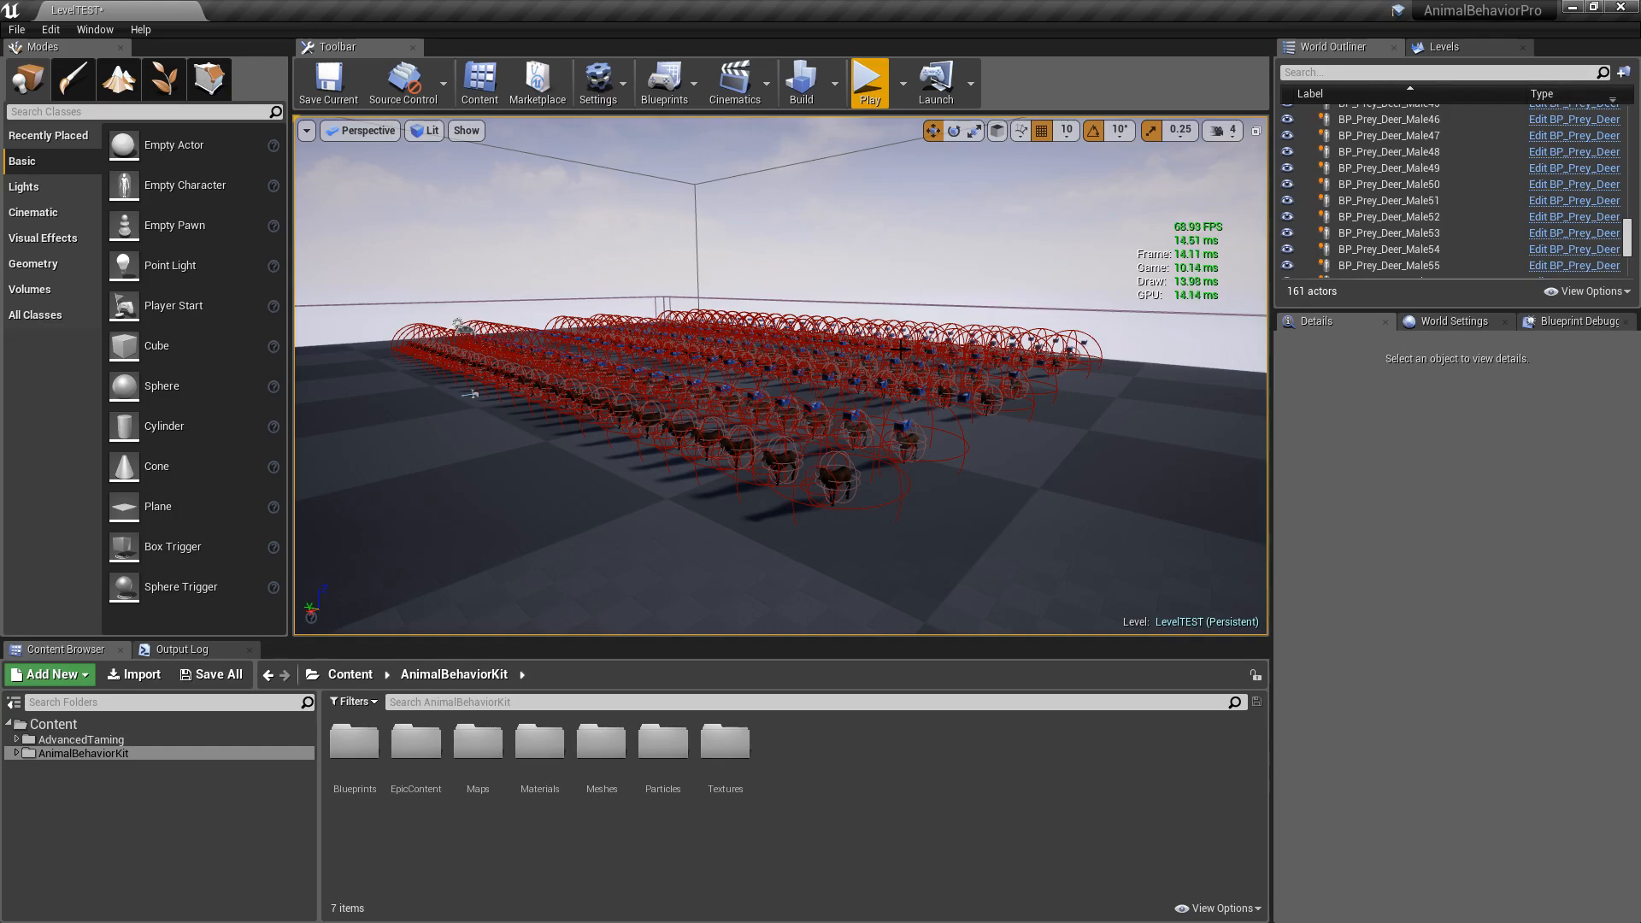
{"action": "left_click", "coordinate": [834, 481]}
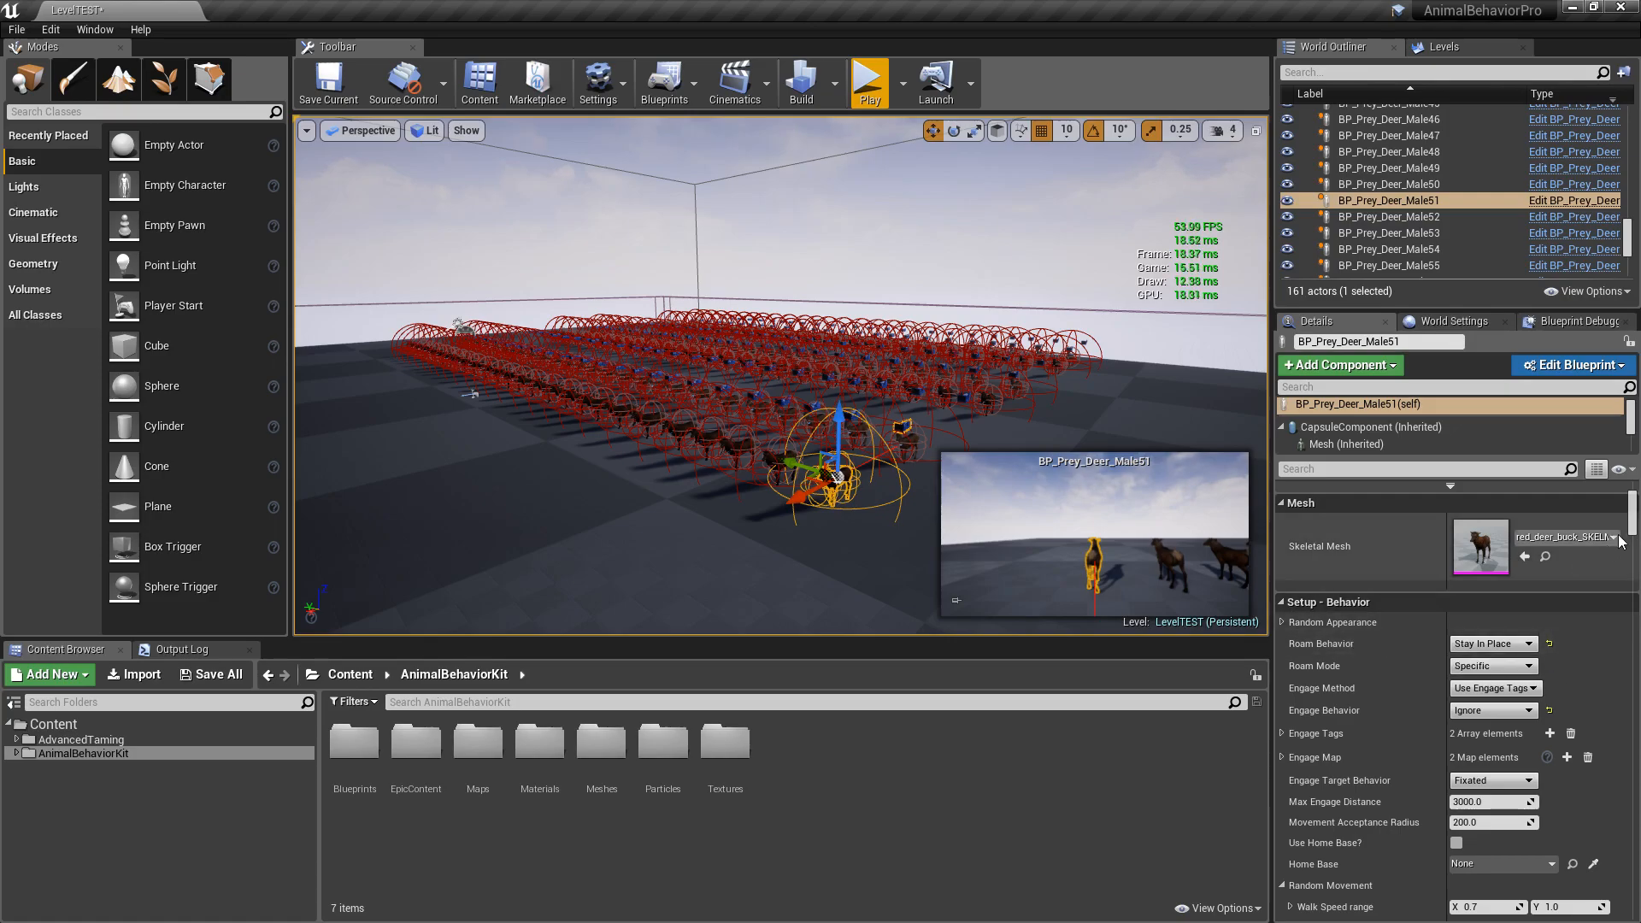
{"action": "left_click_drag", "start_coordinate": [1634, 510], "coordinate": [1634, 512]}
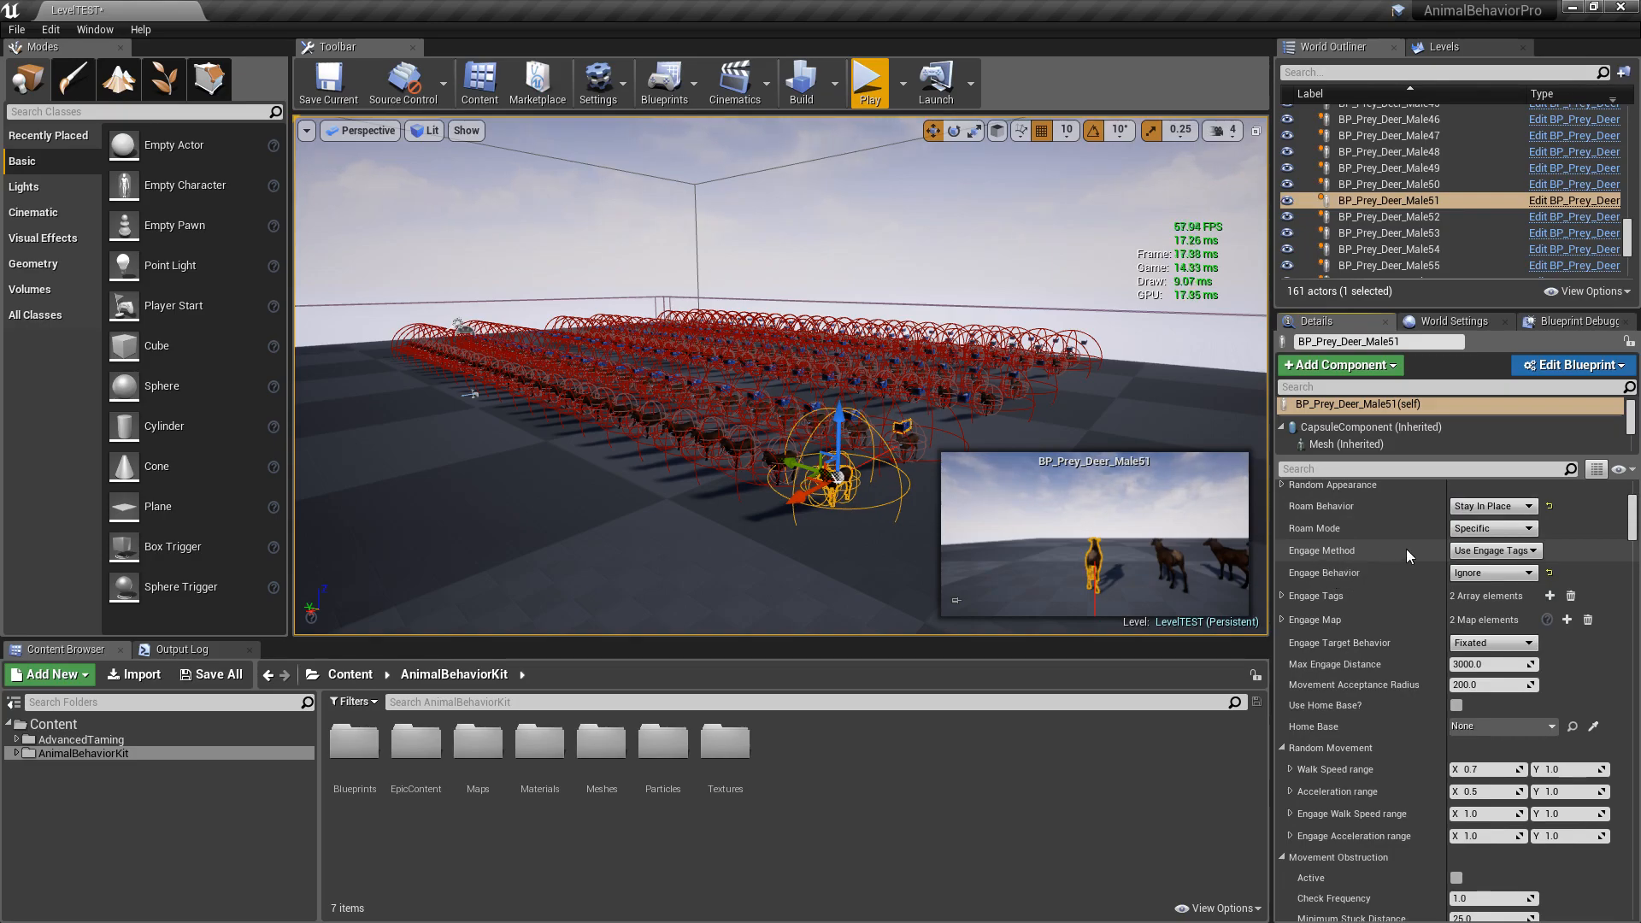
Step: Review the available Engage Method and Engage Behavior options of BP_Prey_Deer_Male51 and expand its Engage Tags
{"action": "left_click", "coordinate": [1539, 555]}
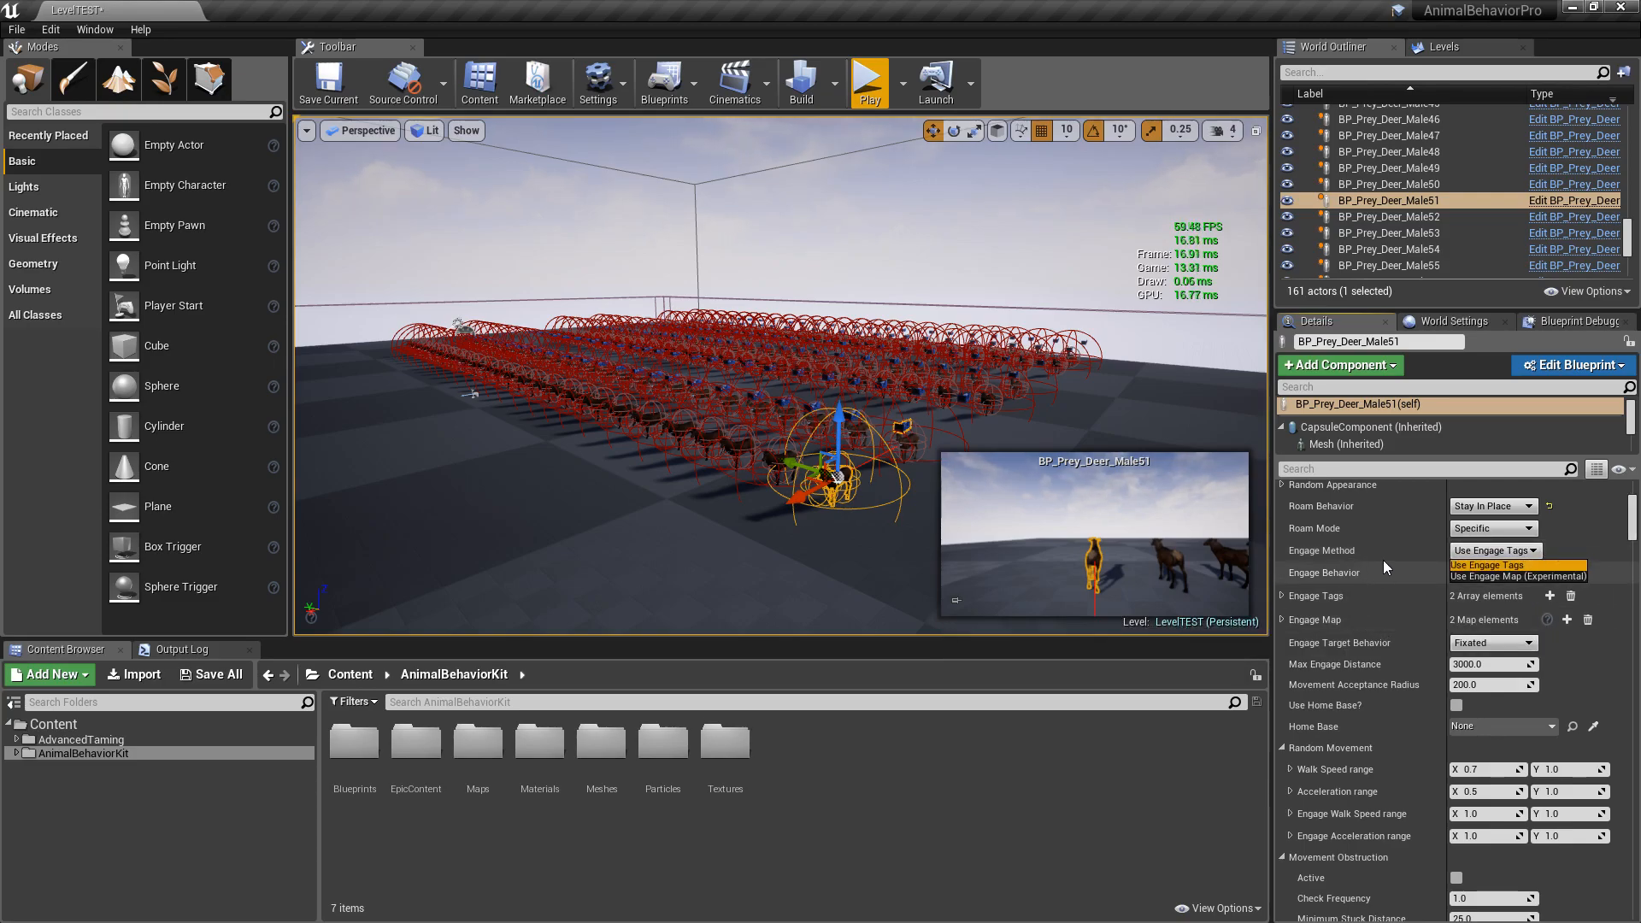
{"action": "left_click", "coordinate": [1549, 552]}
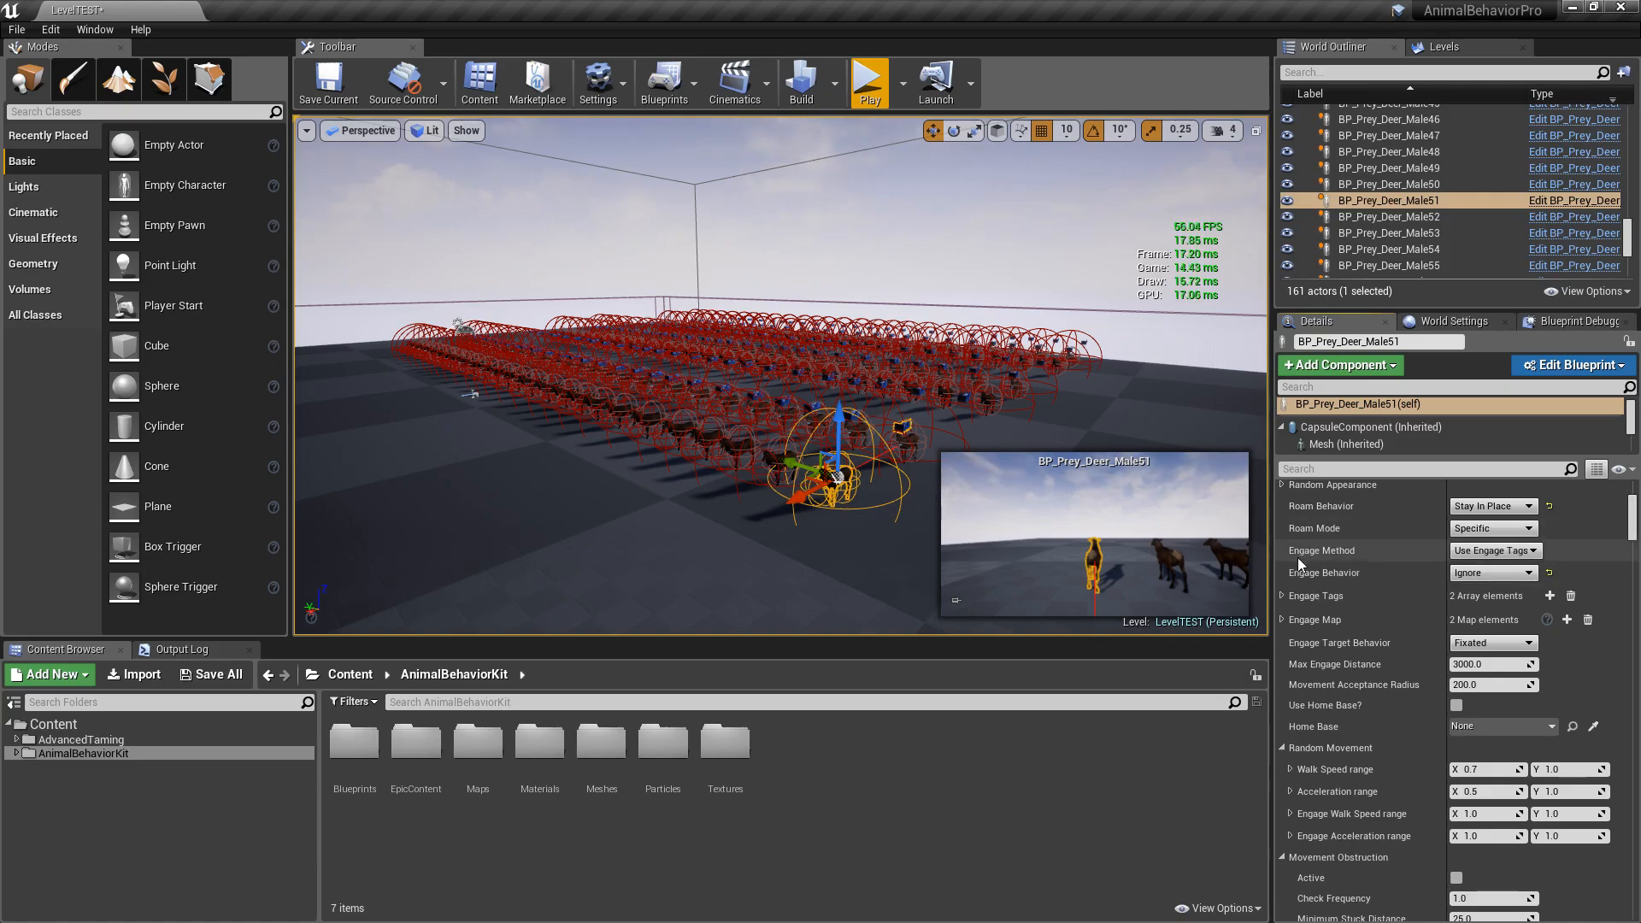
{"action": "left_click", "coordinate": [1459, 574]}
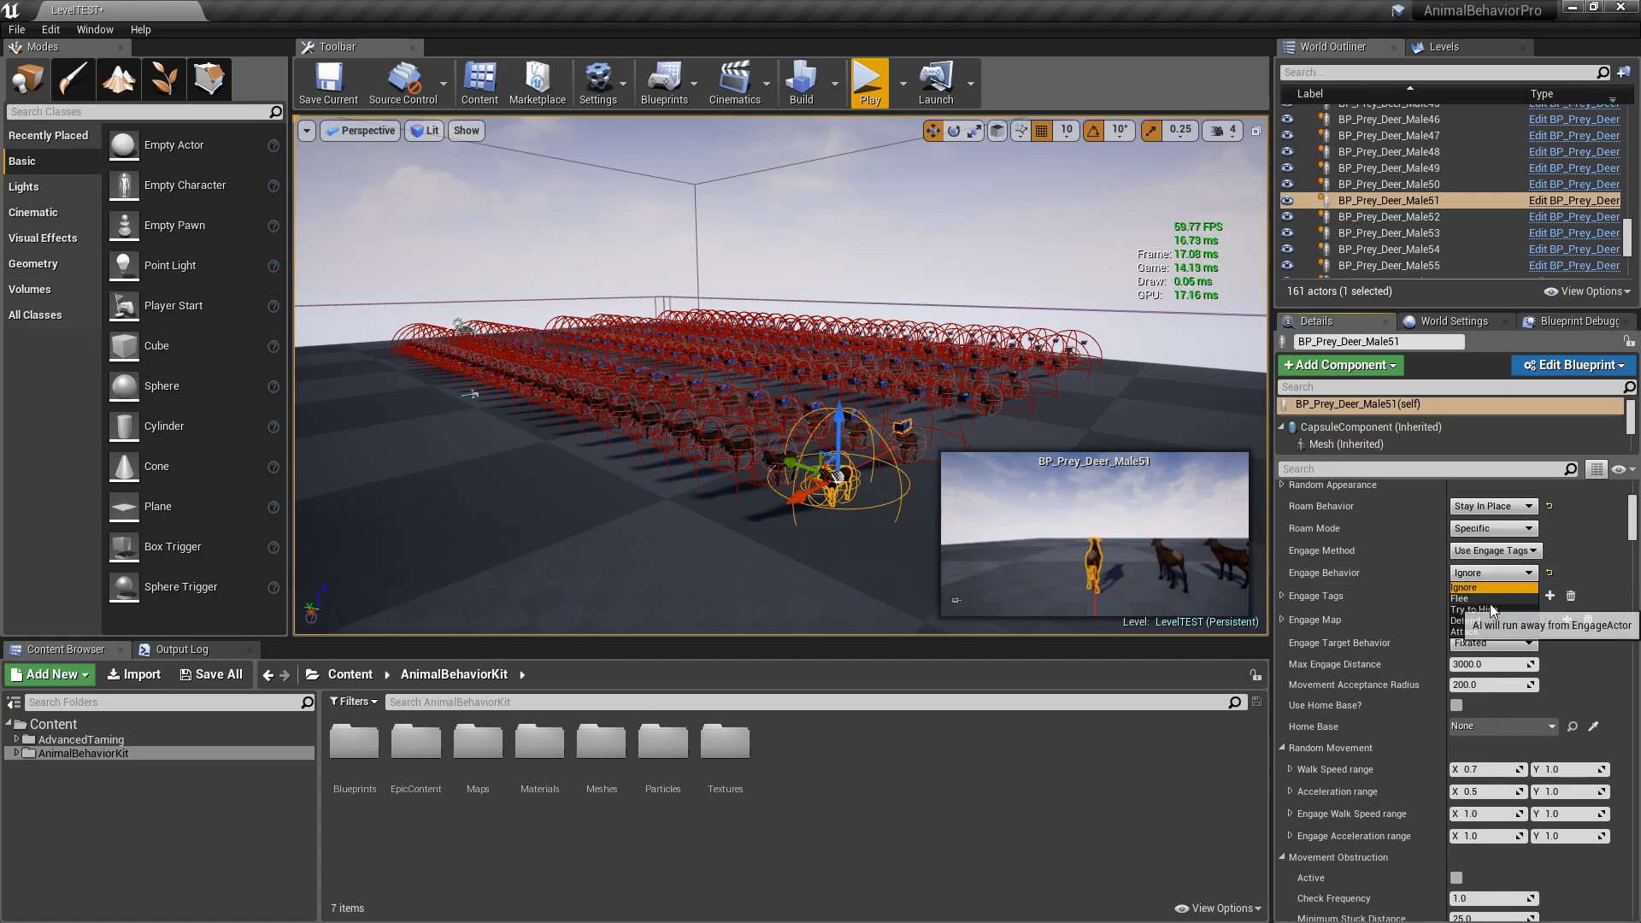
{"action": "left_click", "coordinate": [1470, 586]}
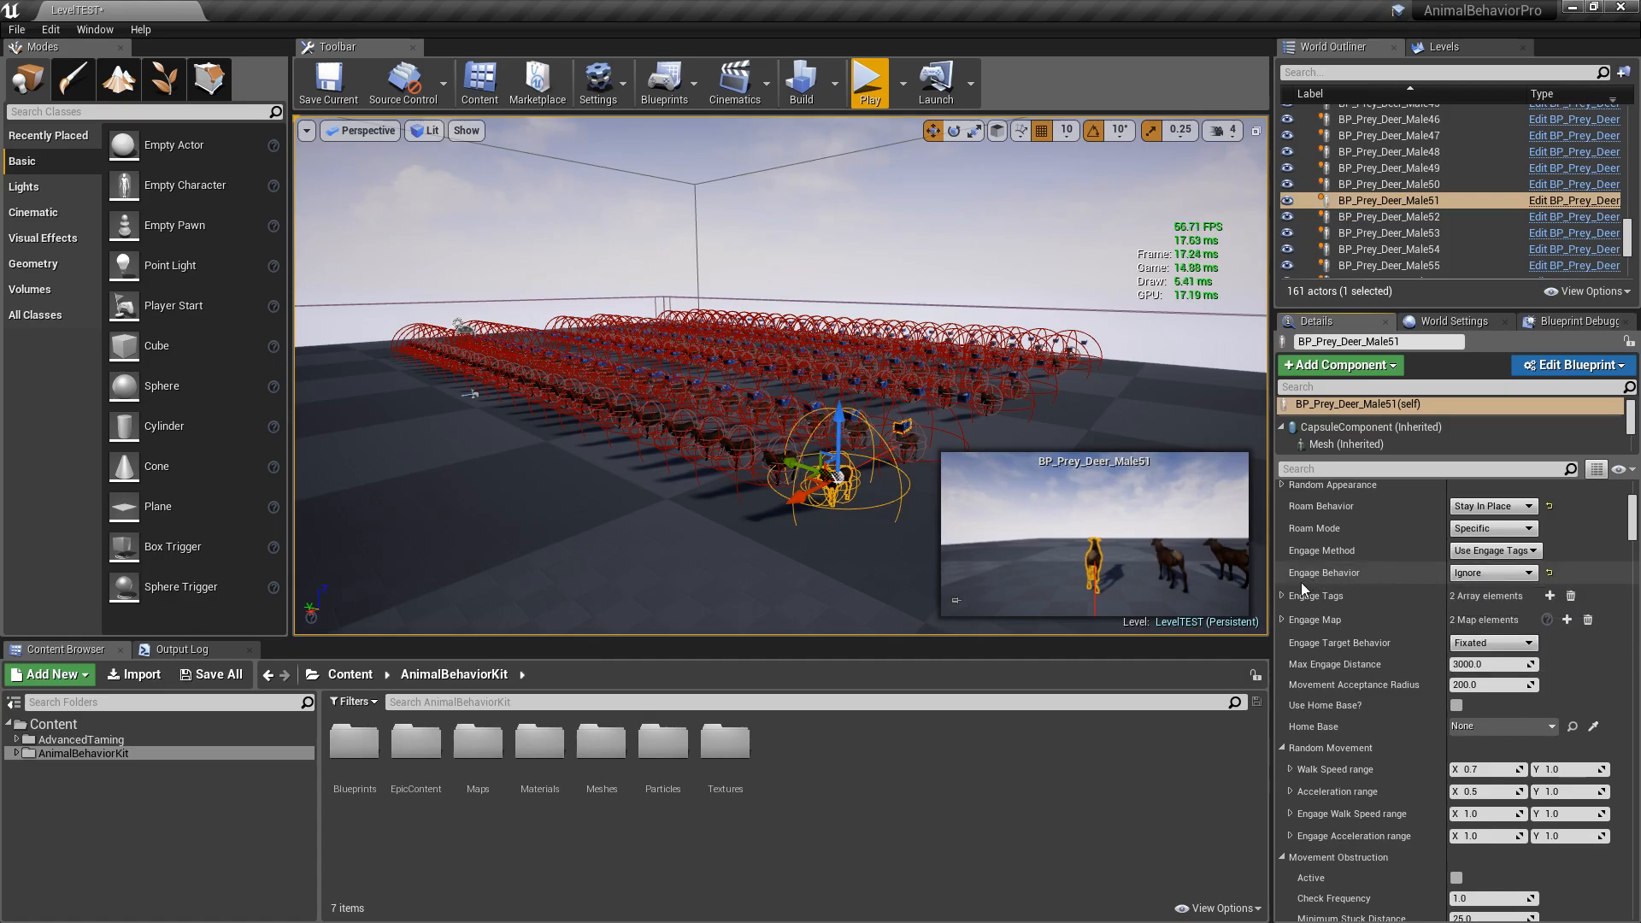
{"action": "left_click", "coordinate": [1282, 596]}
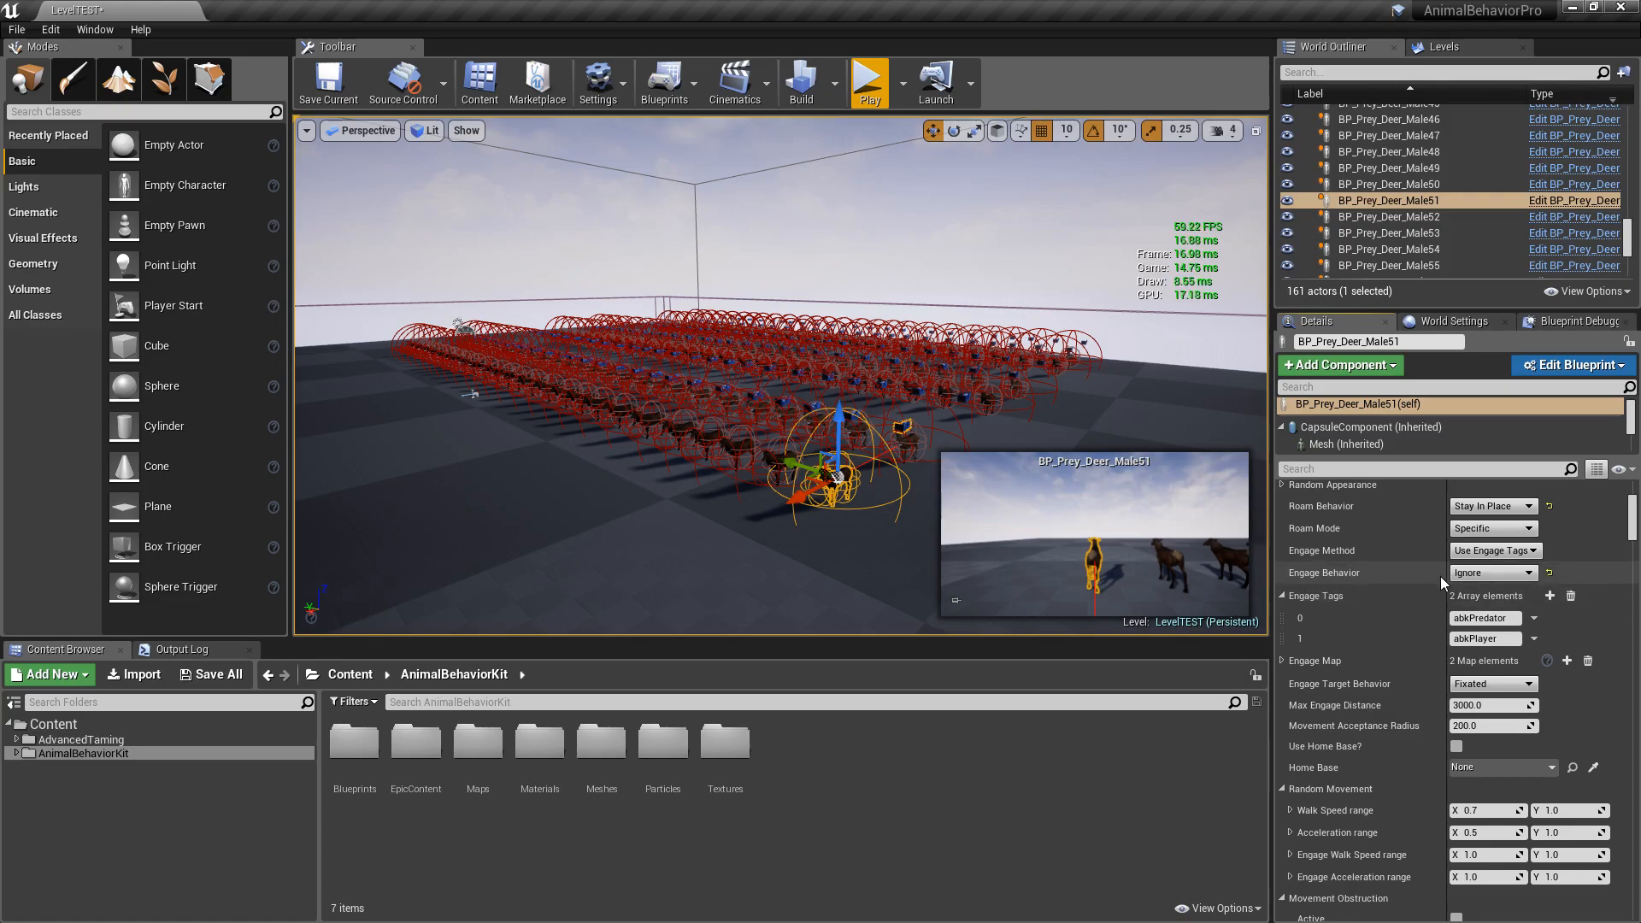
Step: Set the deer's Engage Method to Use Engage Map (Experimental), collapse Engage Tags and expand the Engage Map
{"action": "left_click", "coordinate": [1497, 551]}
{"action": "left_click", "coordinate": [1495, 579]}
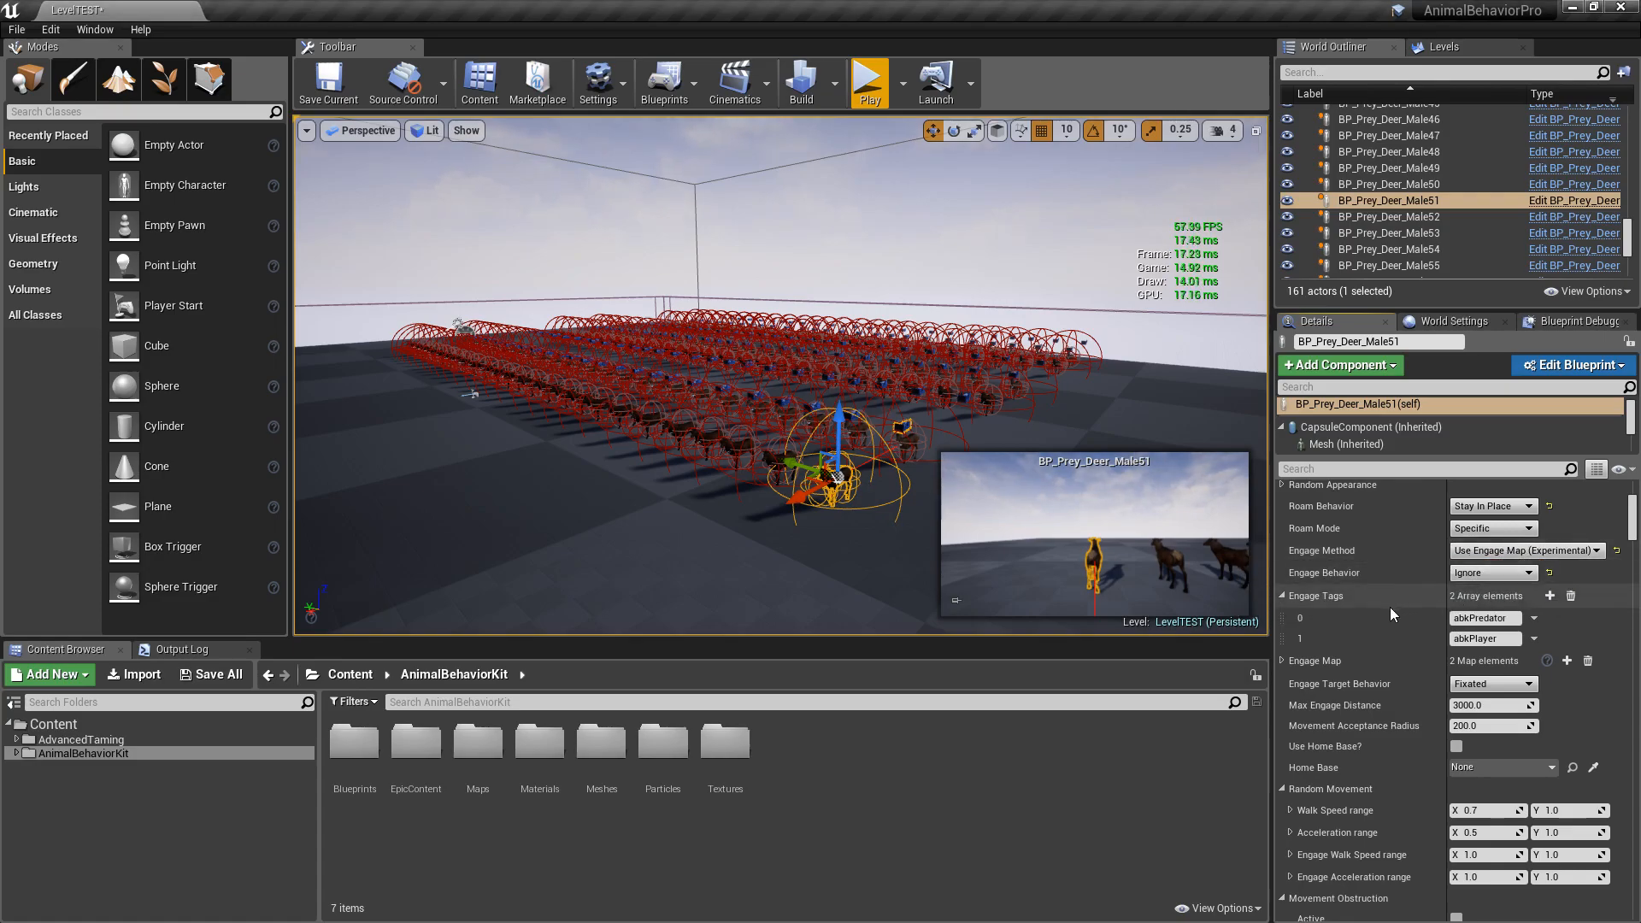
{"action": "left_click", "coordinate": [1285, 596]}
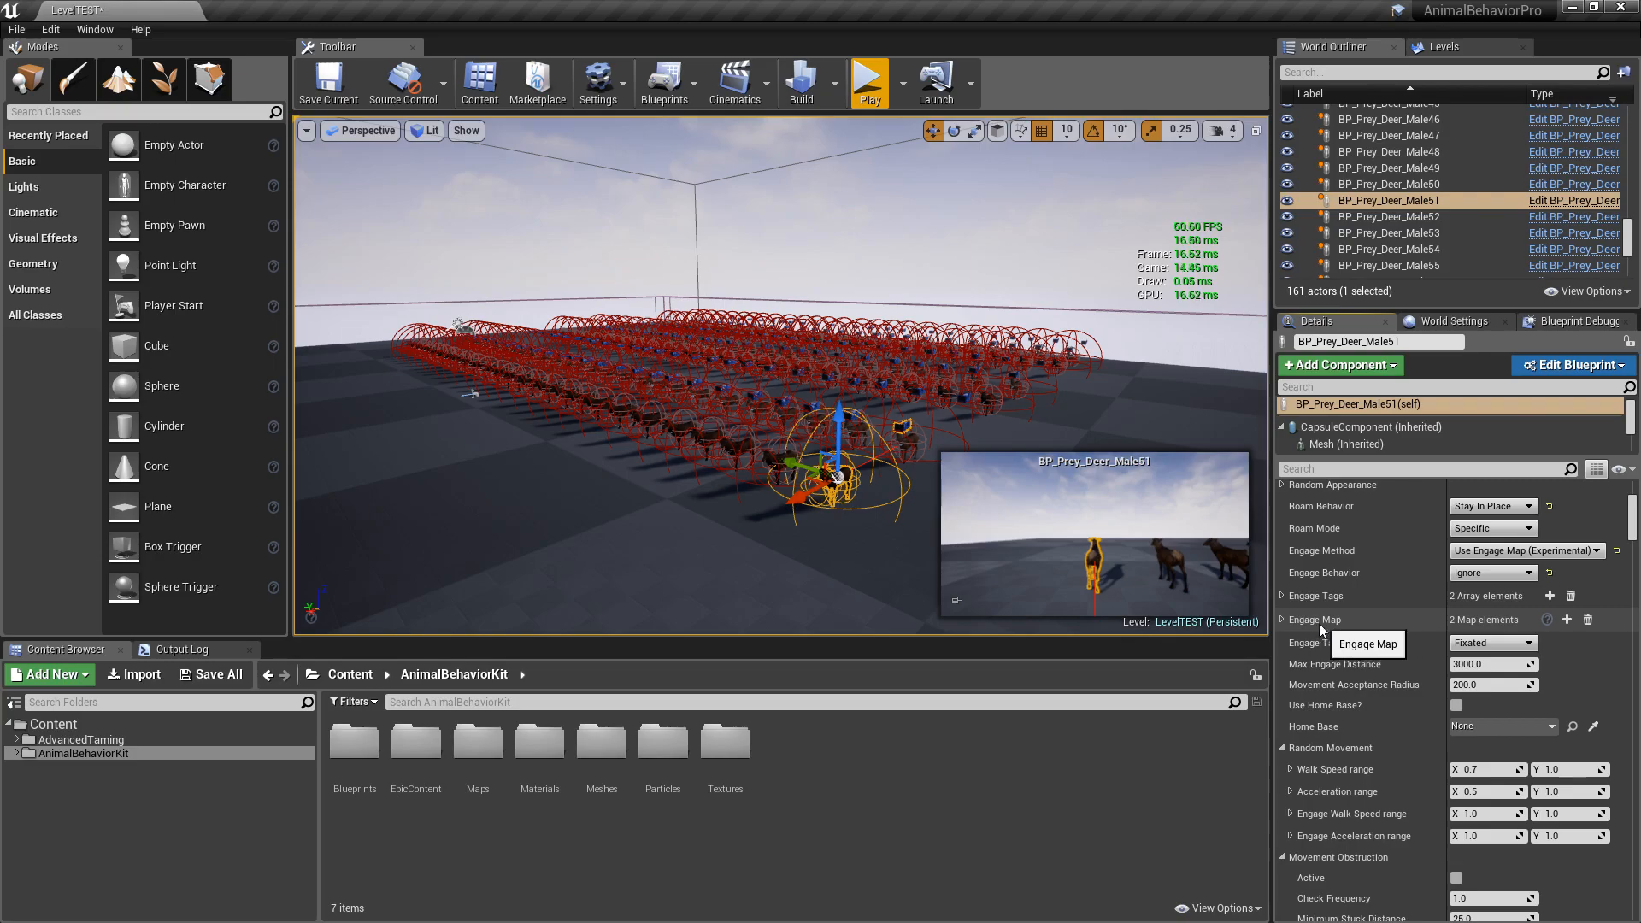
{"action": "left_click", "coordinate": [1283, 621]}
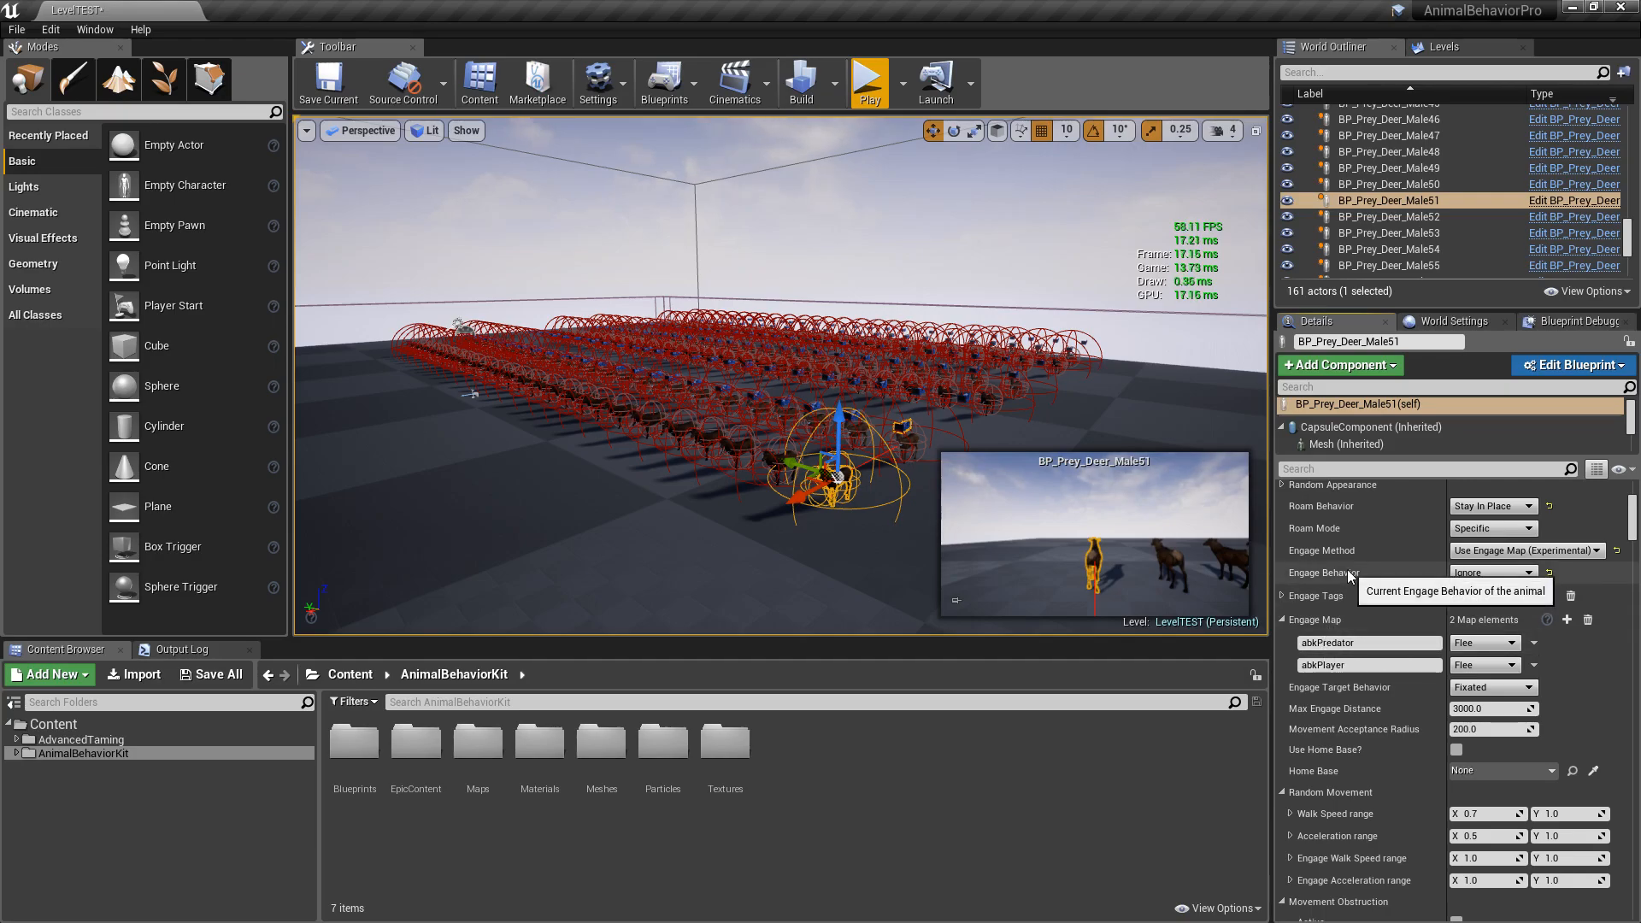
Step: Review the abkPredator options in the Engage Map, try Ignore and Attack for abkPlayer, and set abkPlayer back to Flee
{"action": "left_click", "coordinate": [1480, 644]}
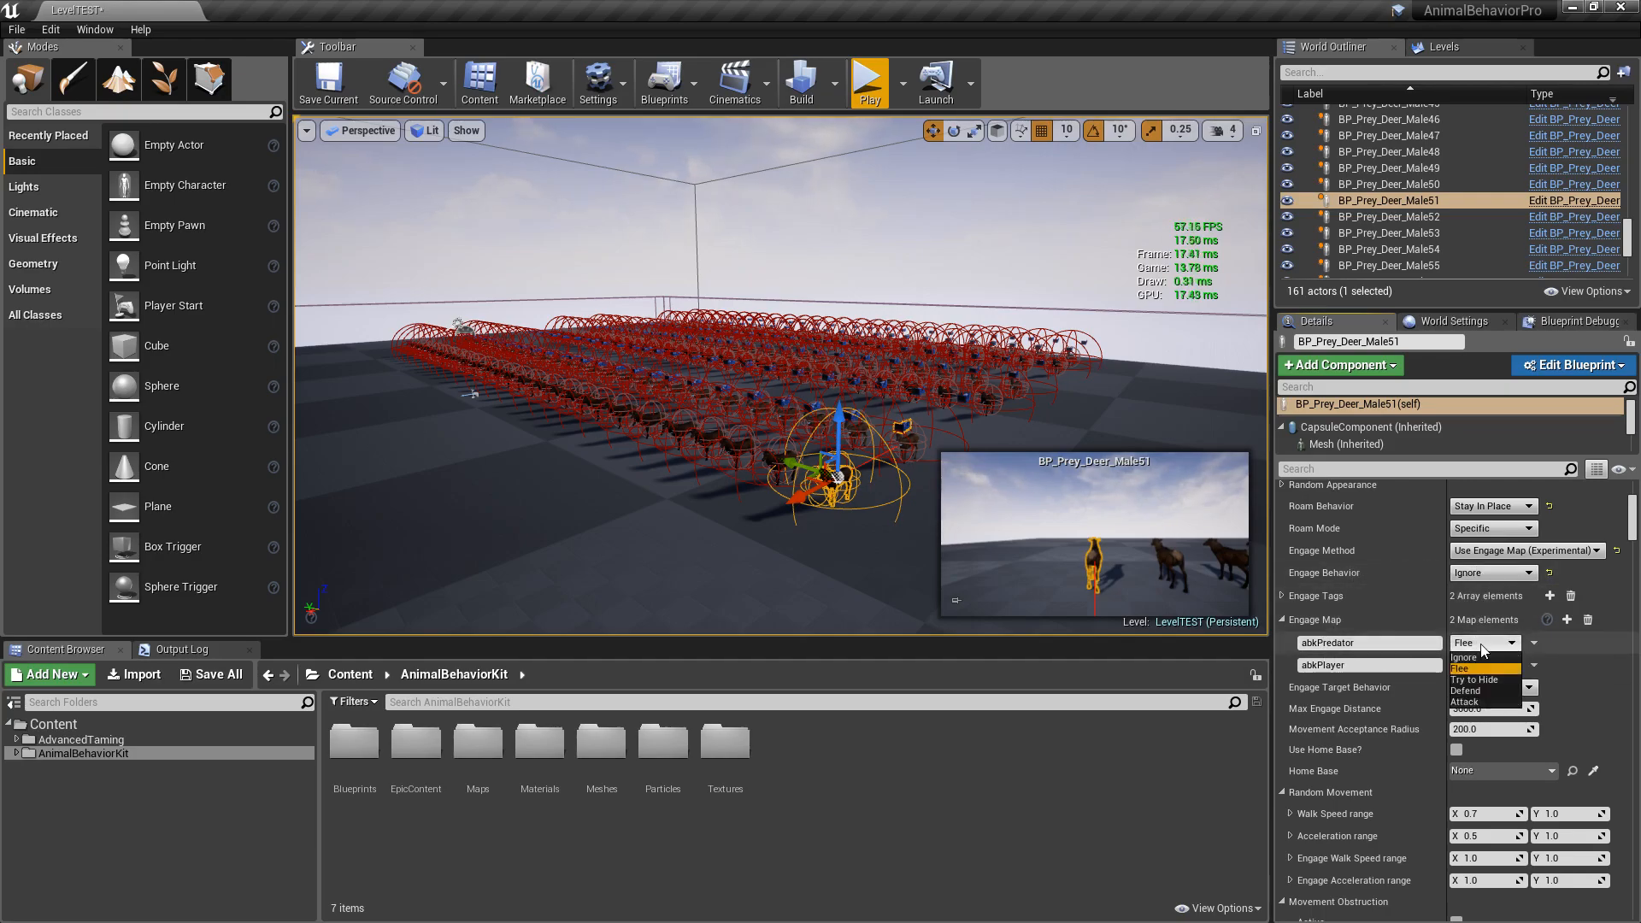
{"action": "left_click", "coordinate": [1482, 647]}
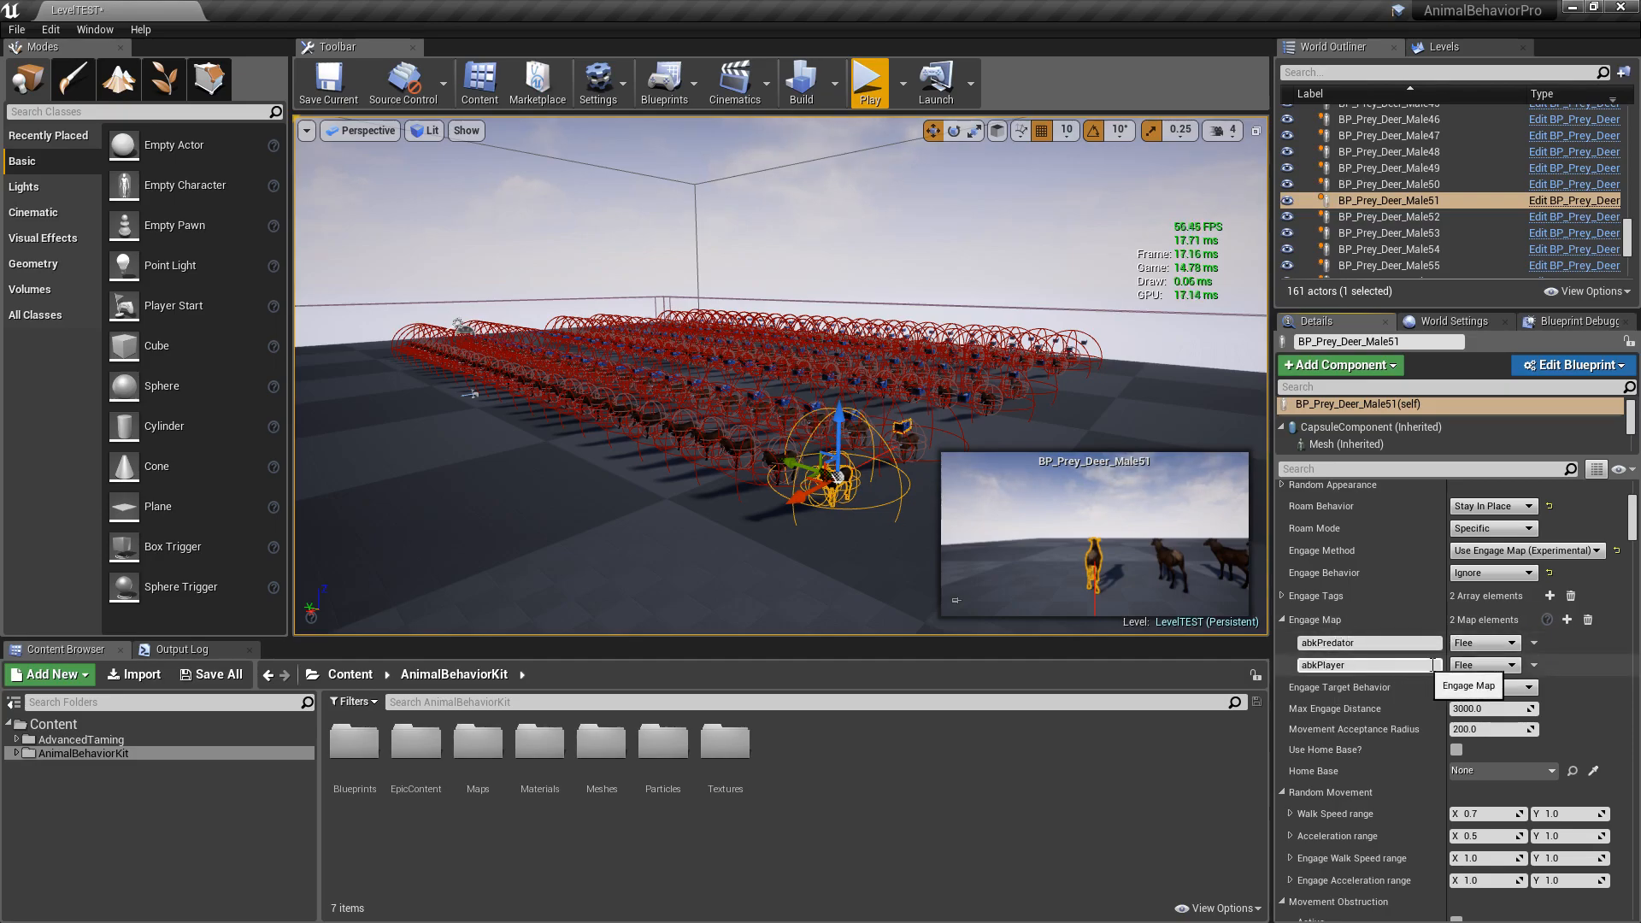
{"action": "left_click", "coordinate": [1492, 666]}
{"action": "left_click", "coordinate": [1494, 678]}
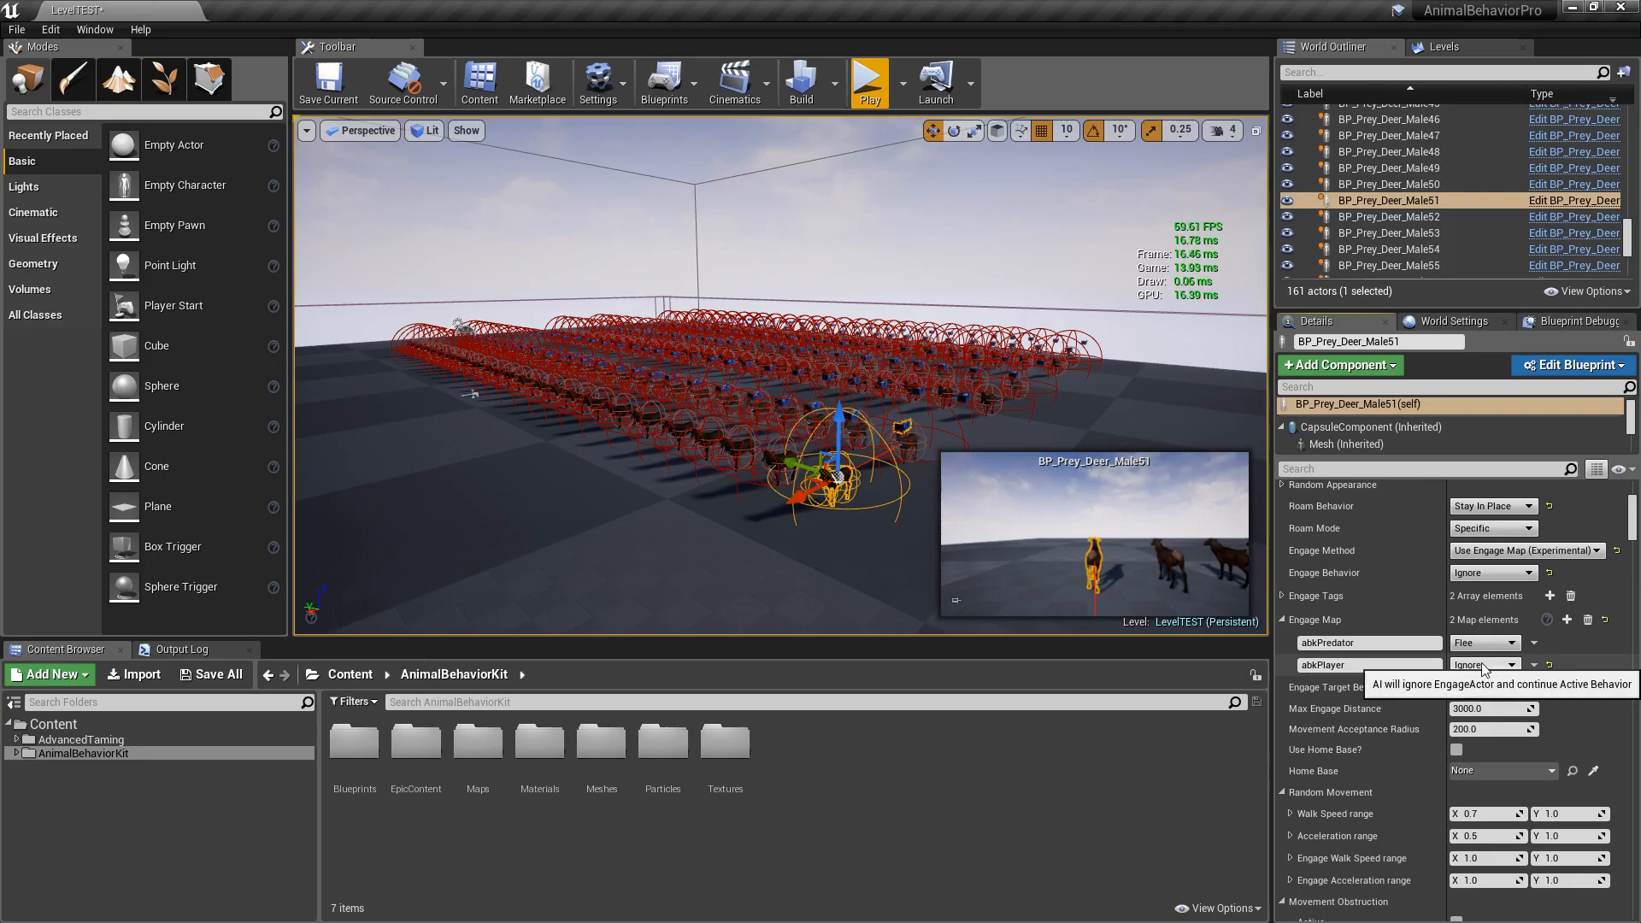
{"action": "left_click", "coordinate": [1483, 666]}
{"action": "left_click", "coordinate": [1468, 694]}
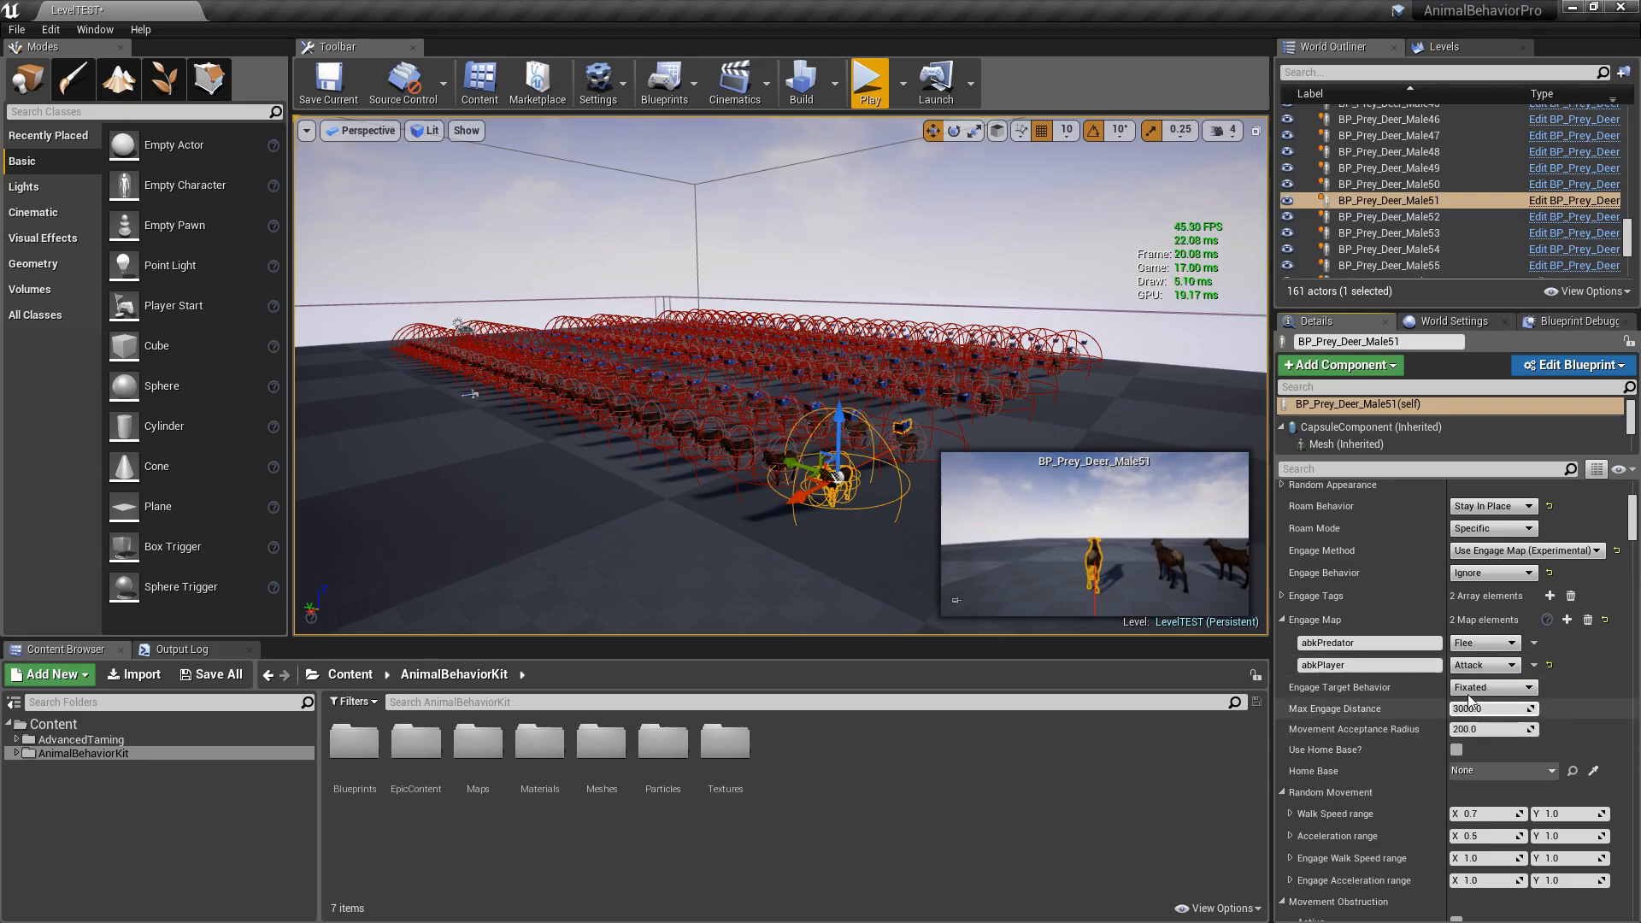
{"action": "left_click", "coordinate": [1483, 665]}
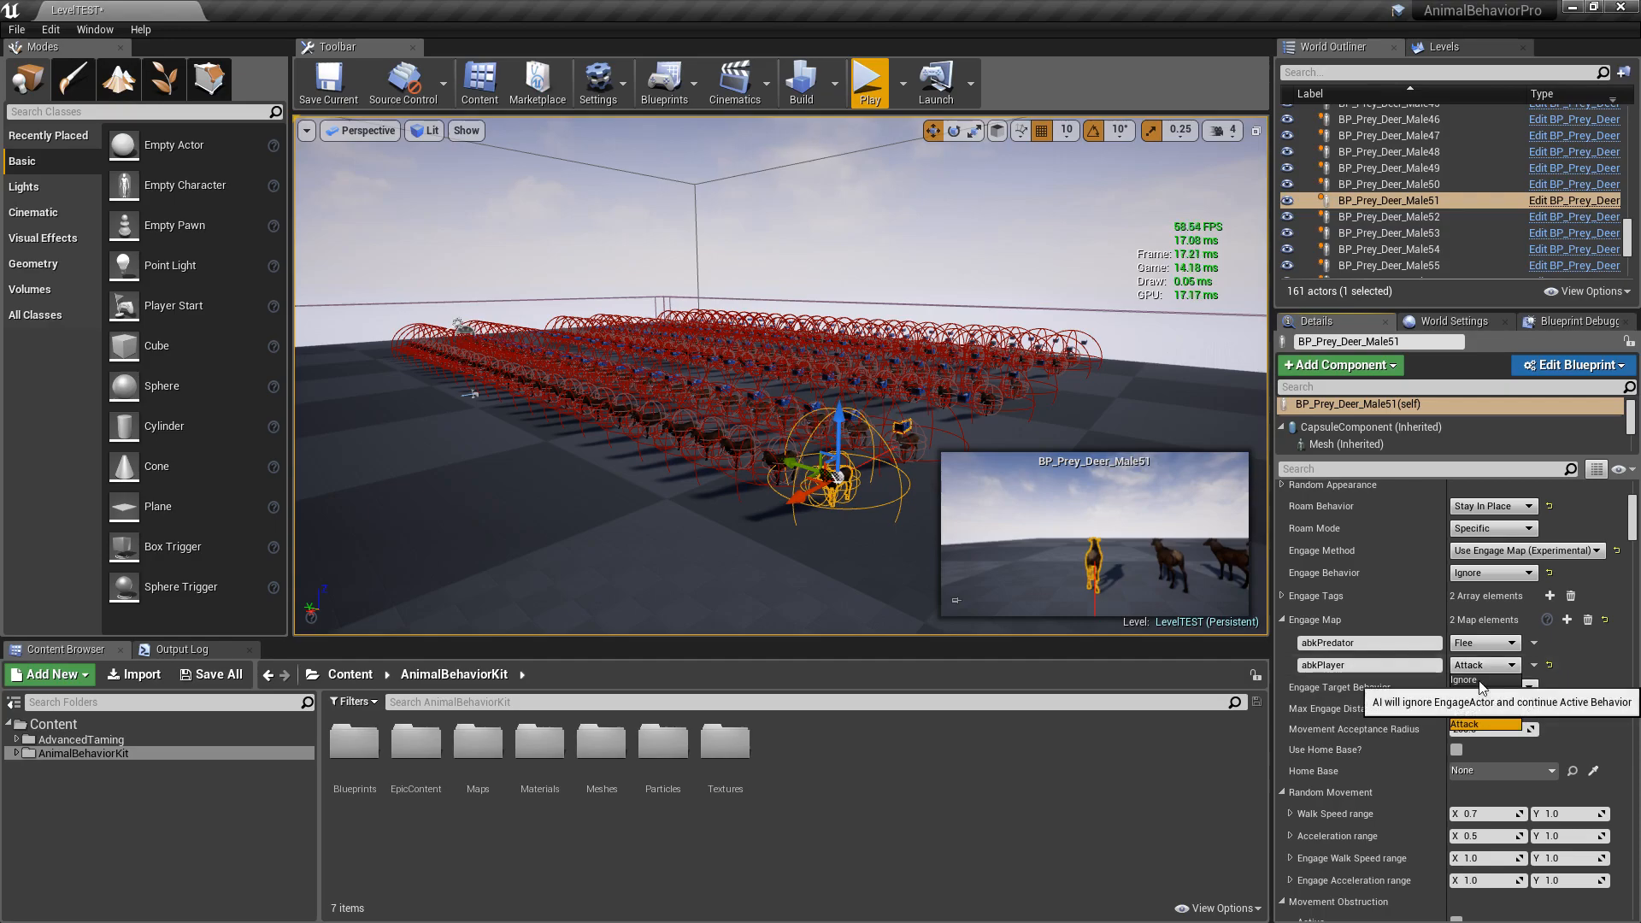
{"action": "left_click", "coordinate": [1475, 699]}
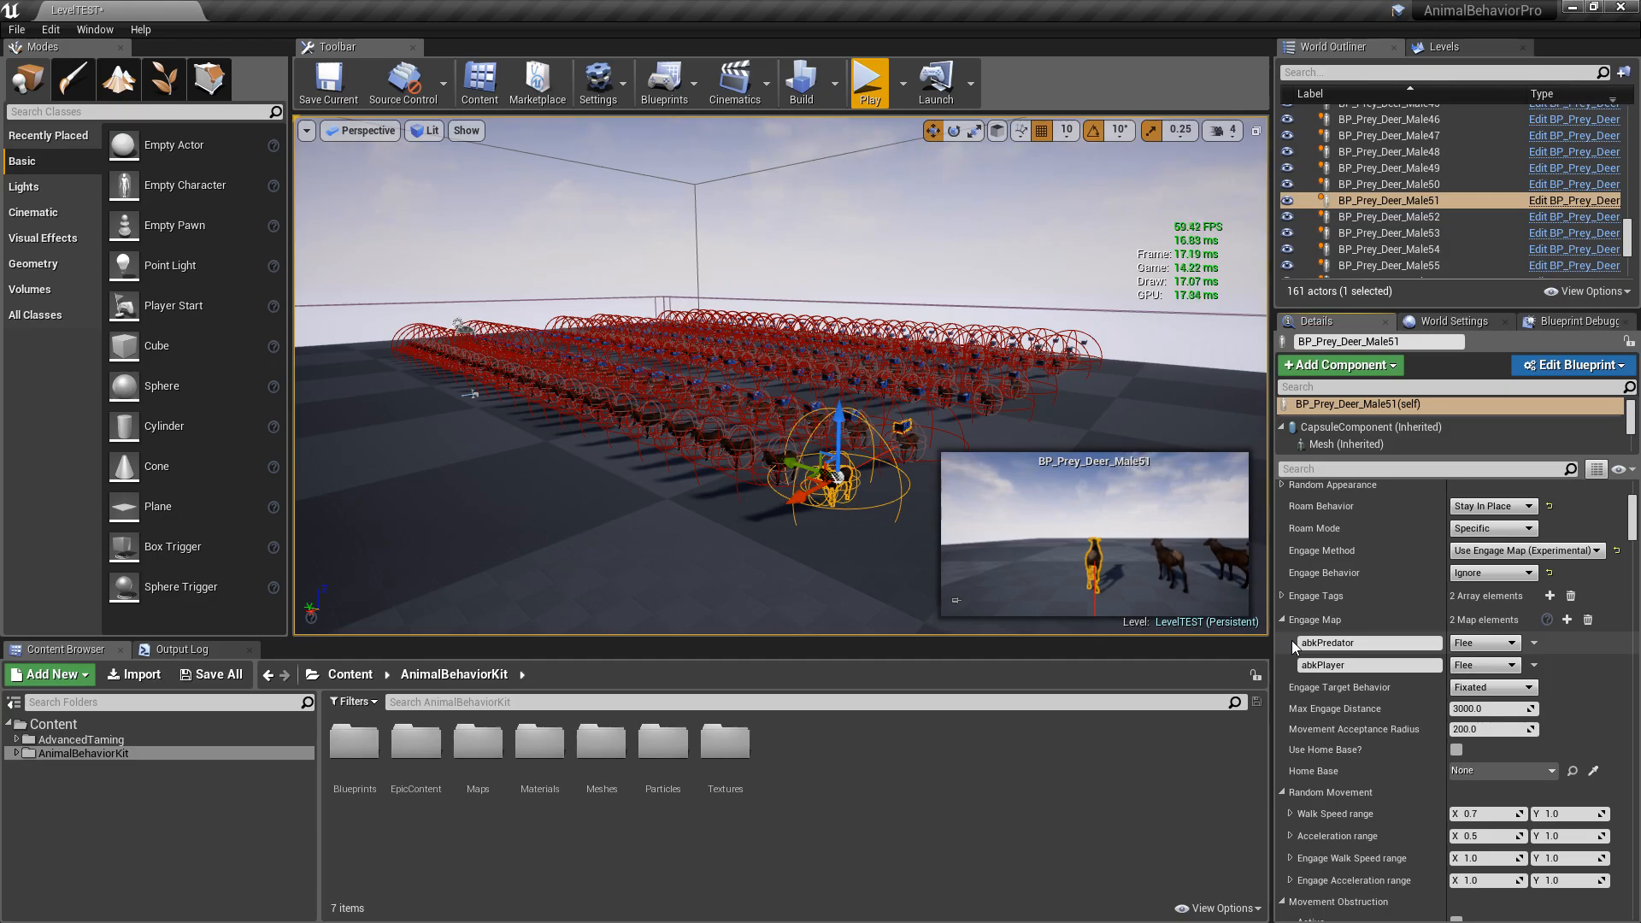
Step: Try Attack for abkPredator in the Engage Map, look at the abkPlayer options, and return abkPredator to Flee
{"action": "left_click", "coordinate": [1511, 643]}
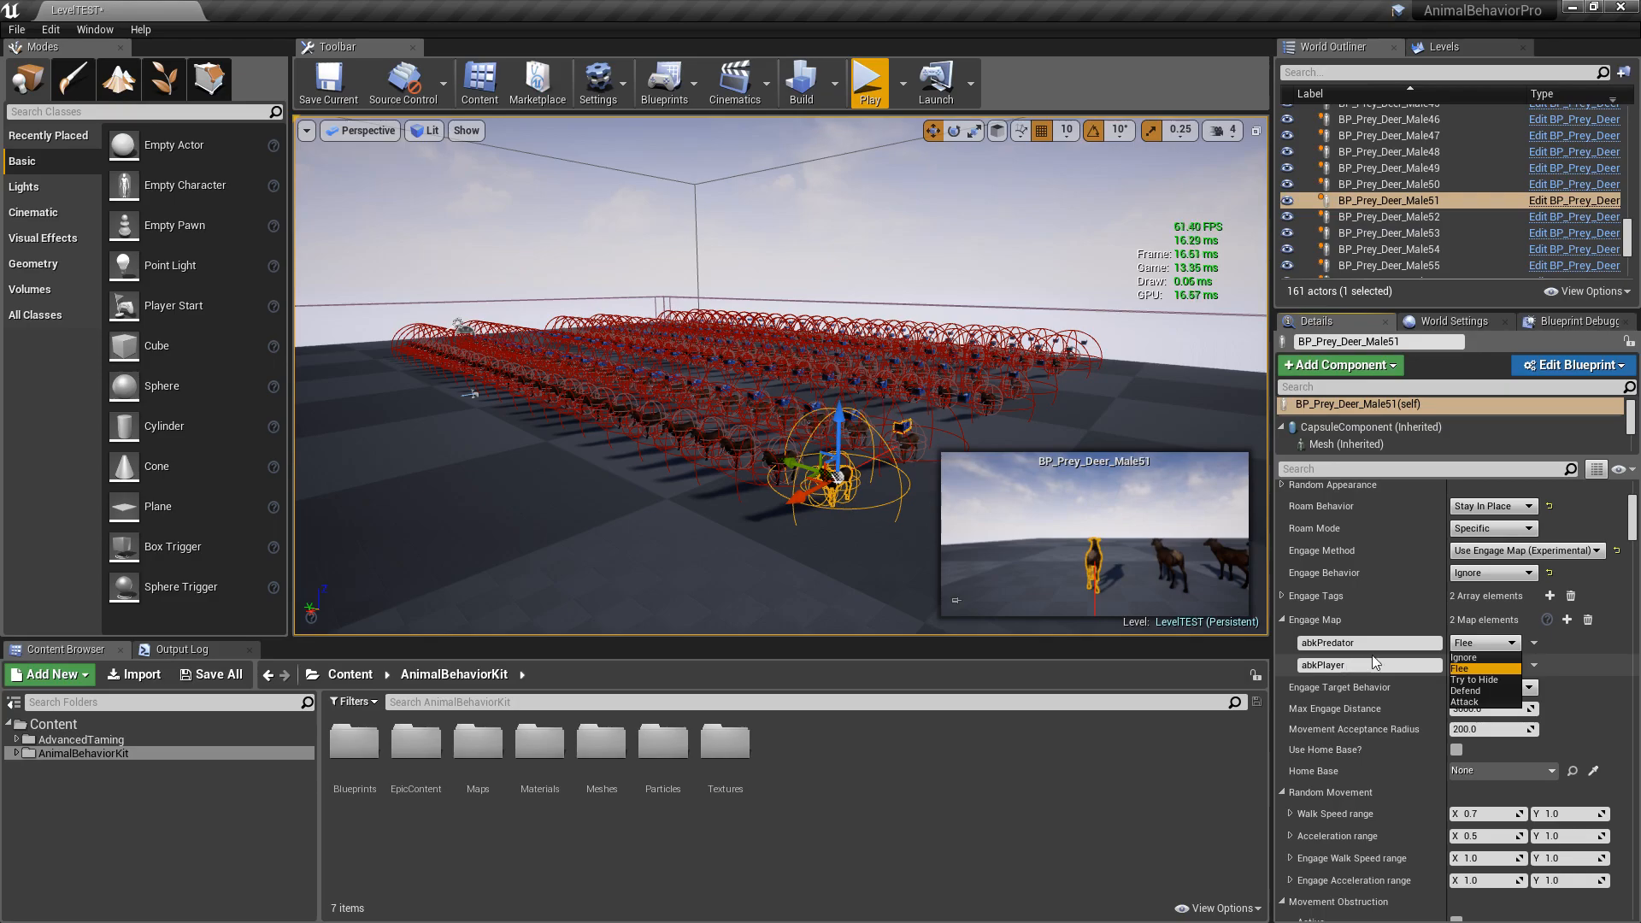
{"action": "left_click", "coordinate": [1474, 701]}
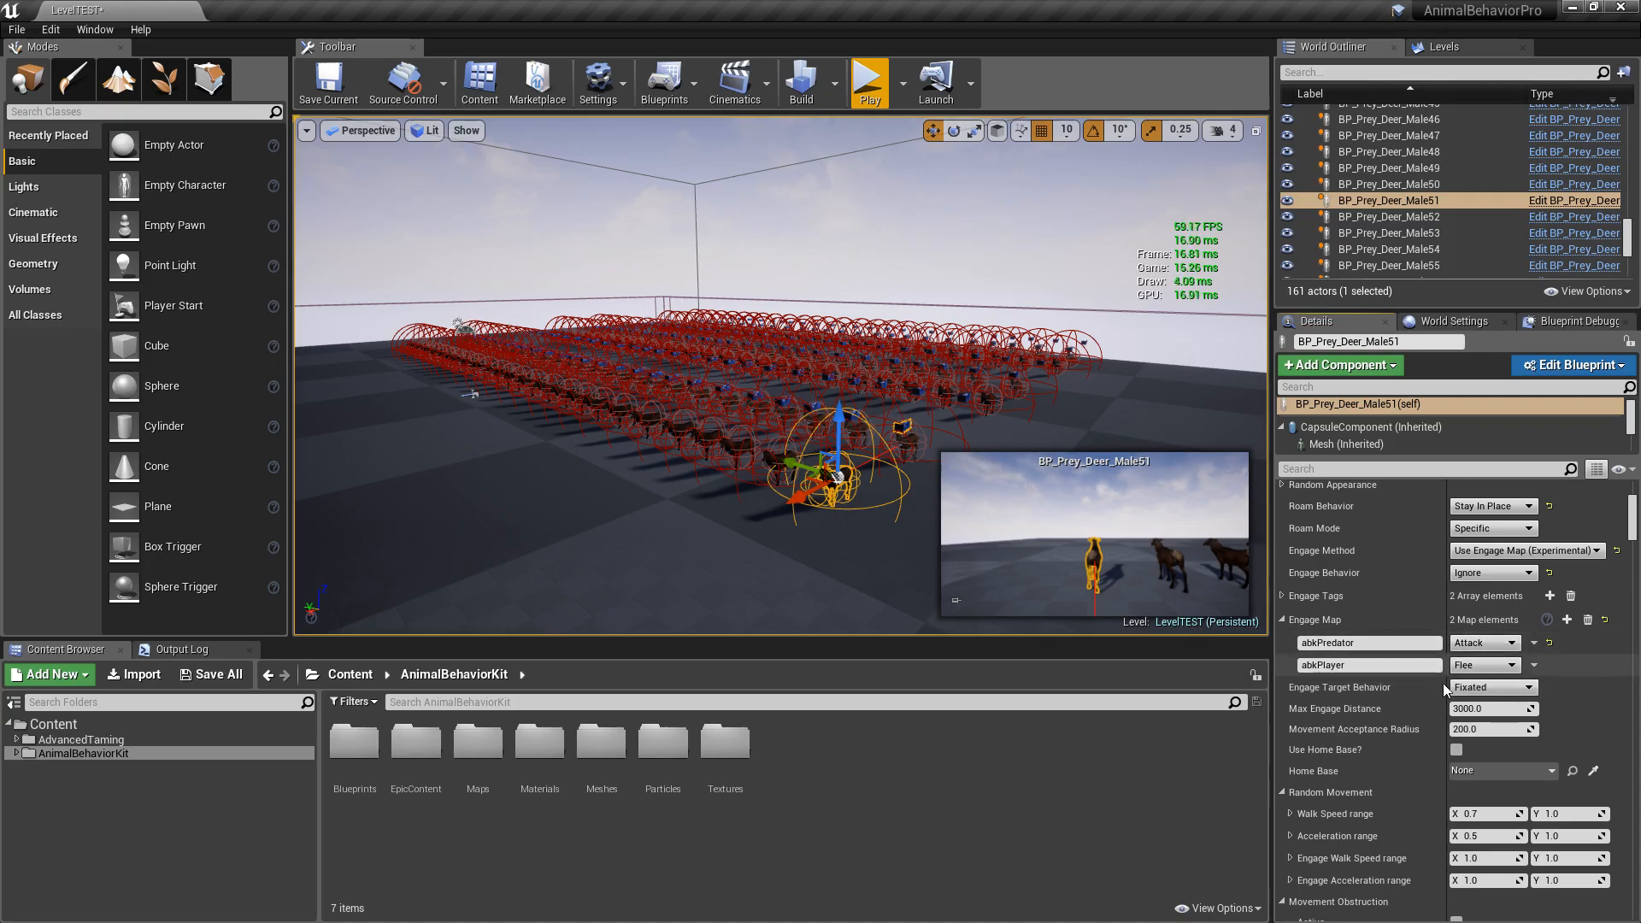
{"action": "left_click", "coordinate": [1484, 666]}
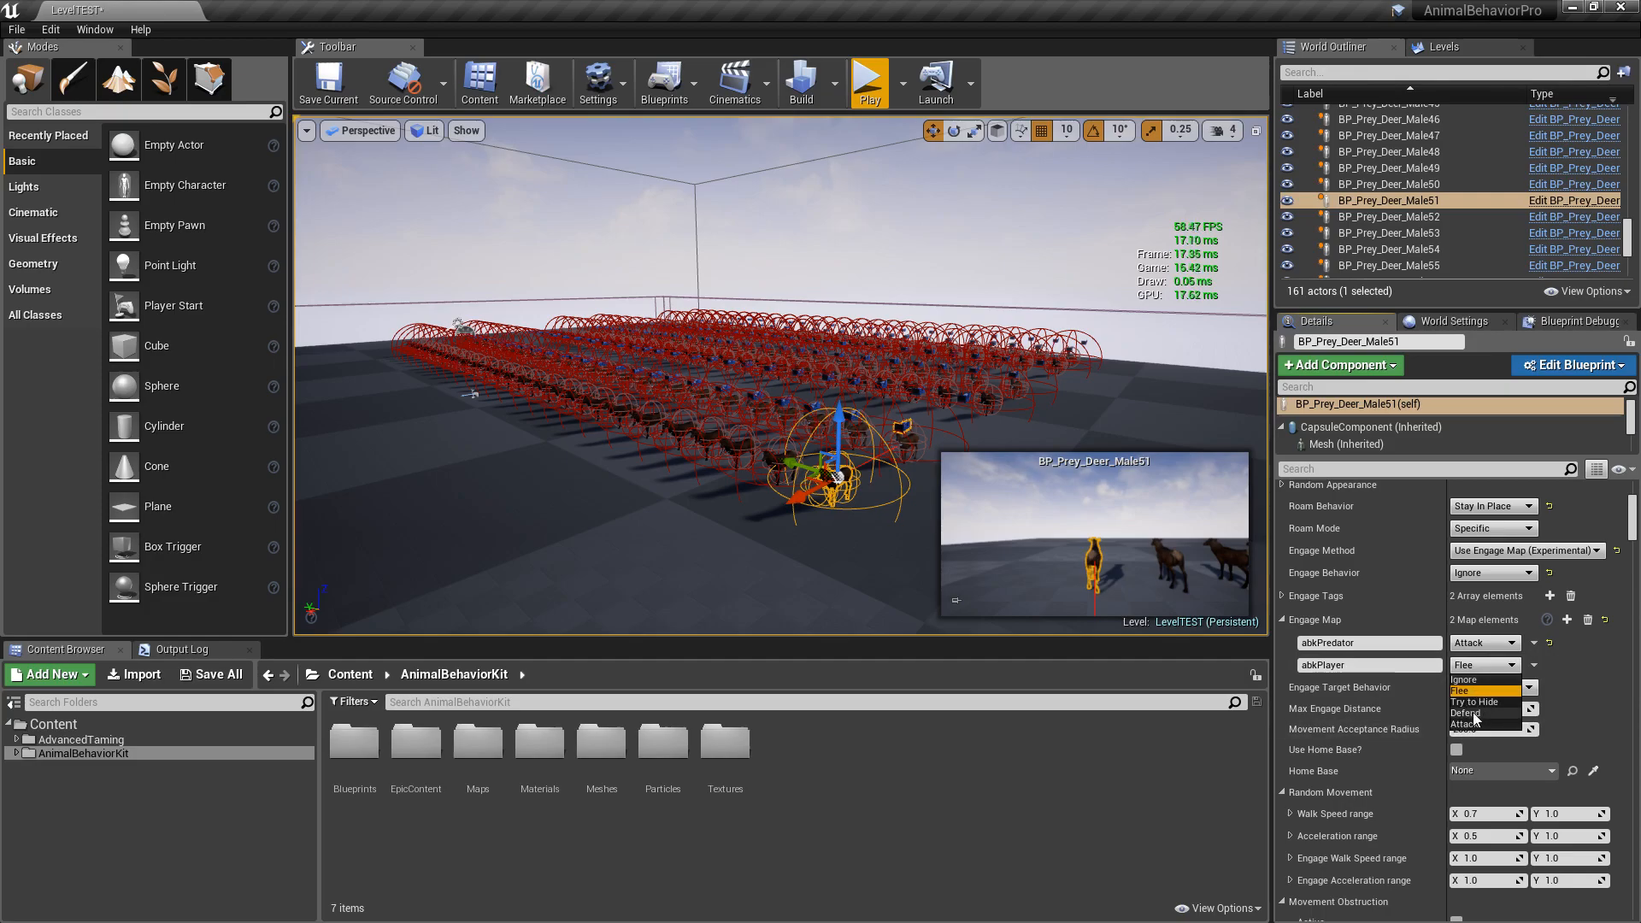
{"action": "left_click", "coordinate": [1487, 645]}
{"action": "left_click", "coordinate": [1483, 670]}
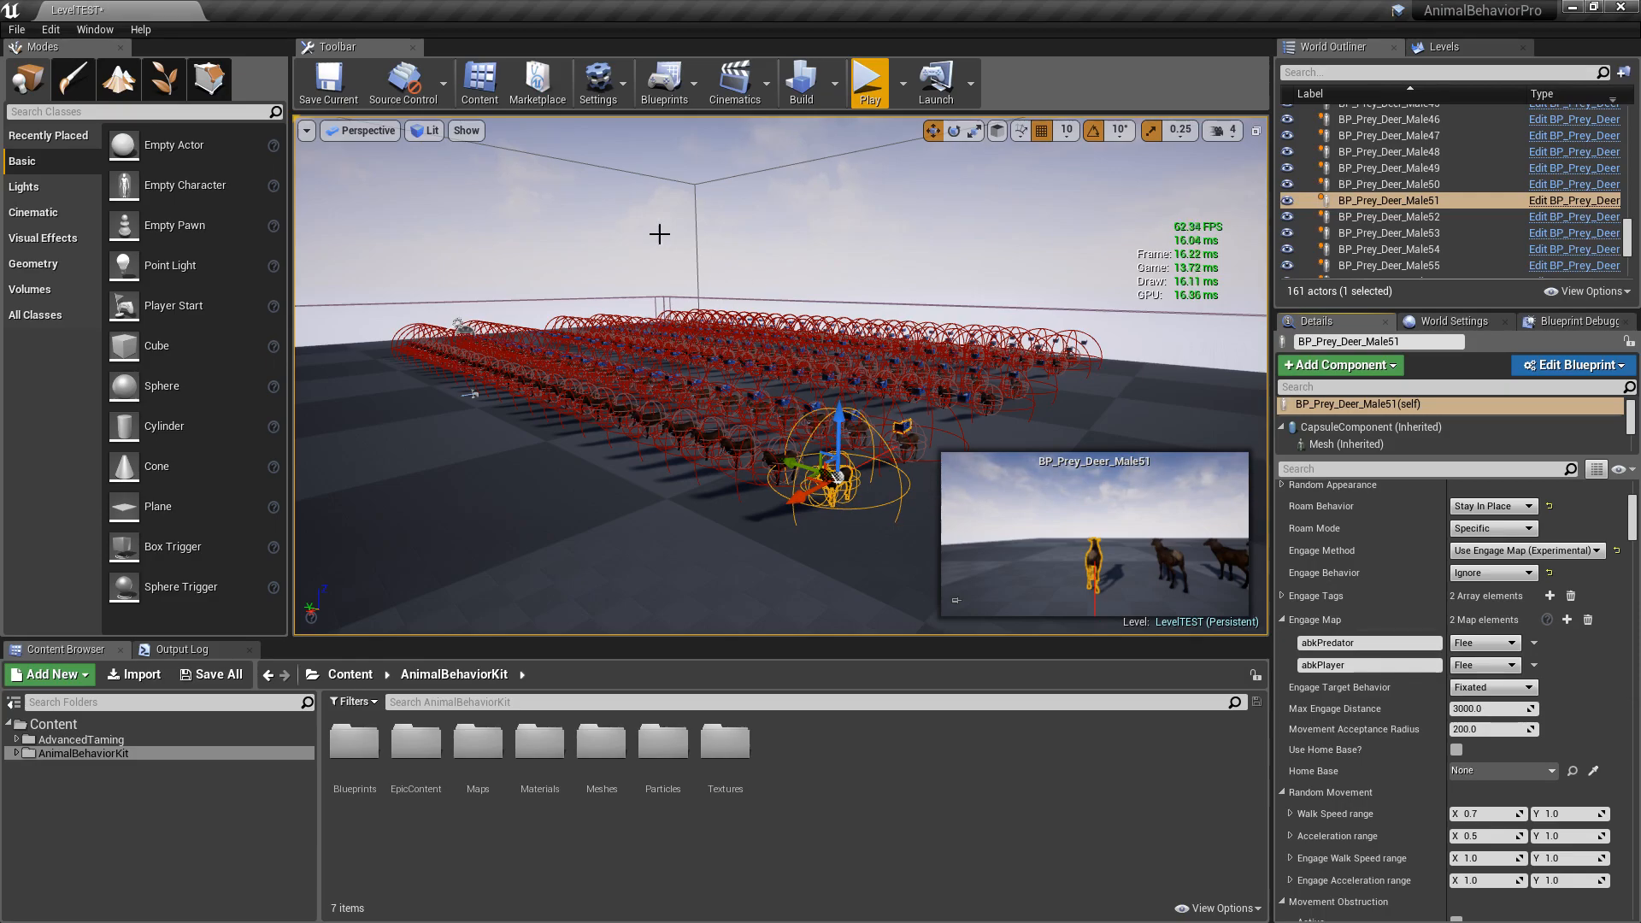
Step: Save LevelTEST and open the level Level_13_AdvancedEngage from the AnimalBehaviorKit Maps folder
{"action": "left_click", "coordinate": [327, 82]}
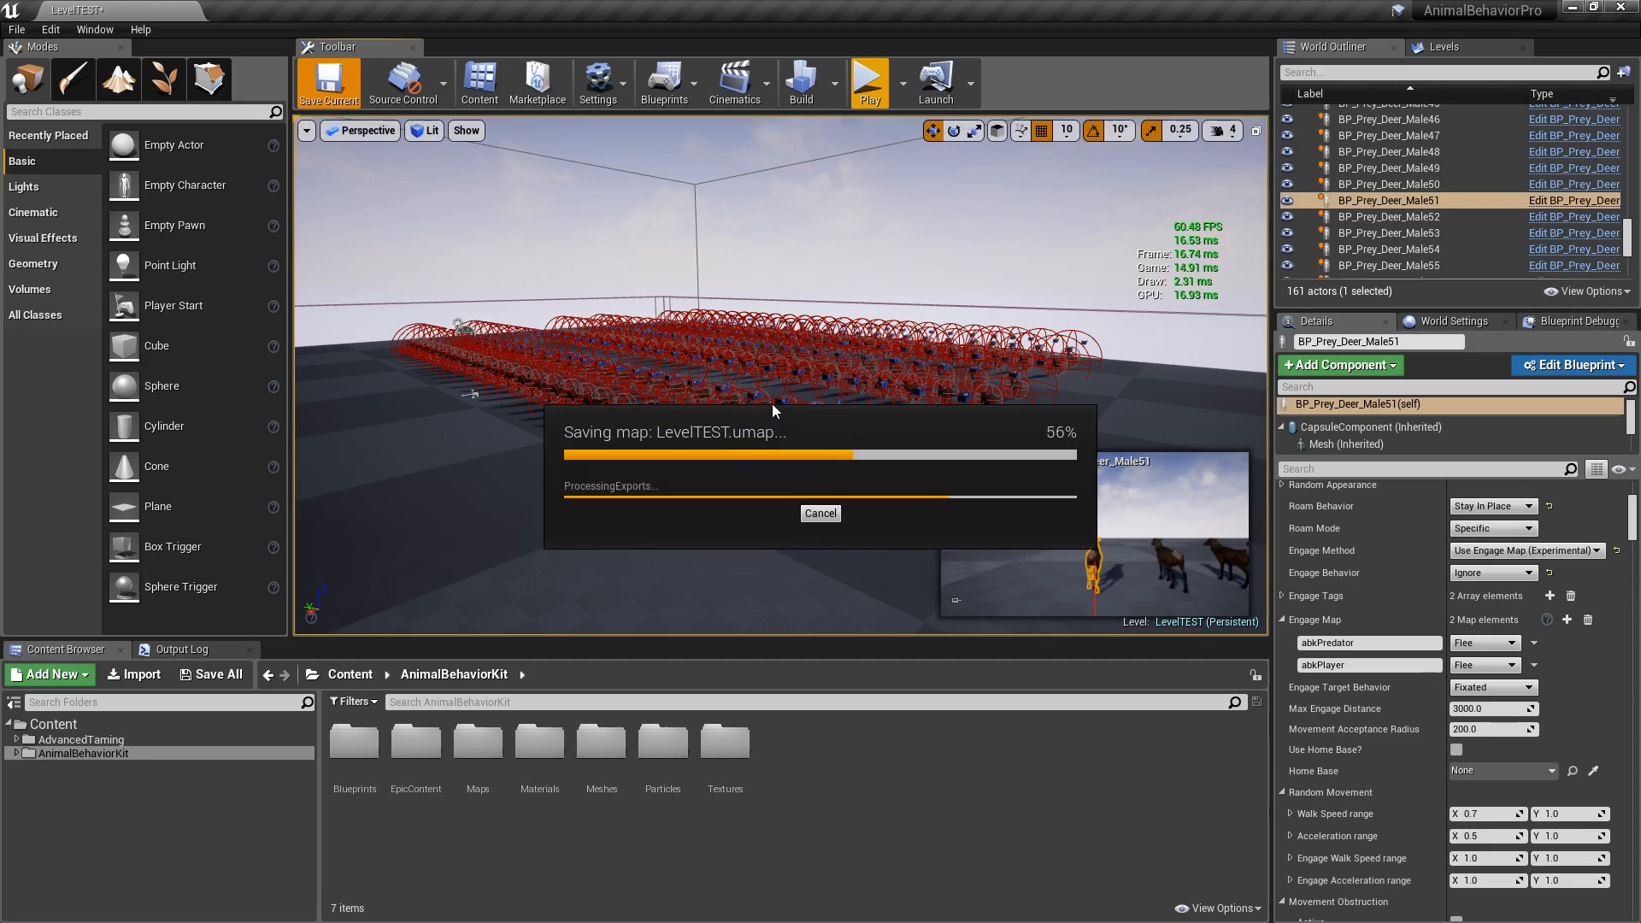
{"action": "left_click", "coordinate": [18, 31]}
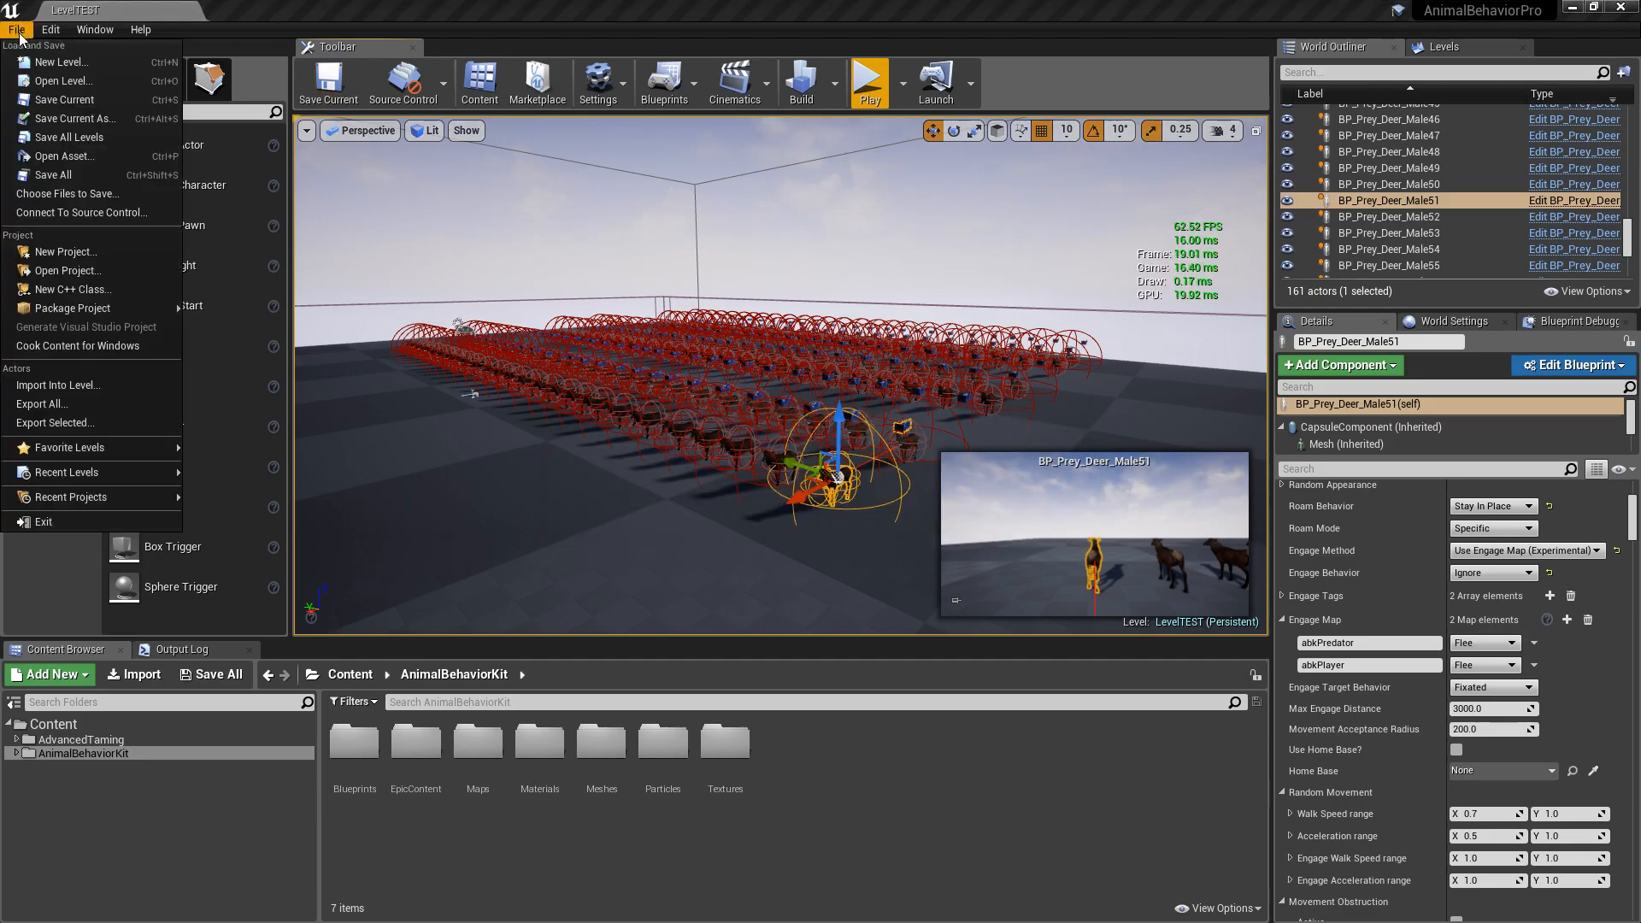
{"action": "left_click", "coordinate": [58, 81]}
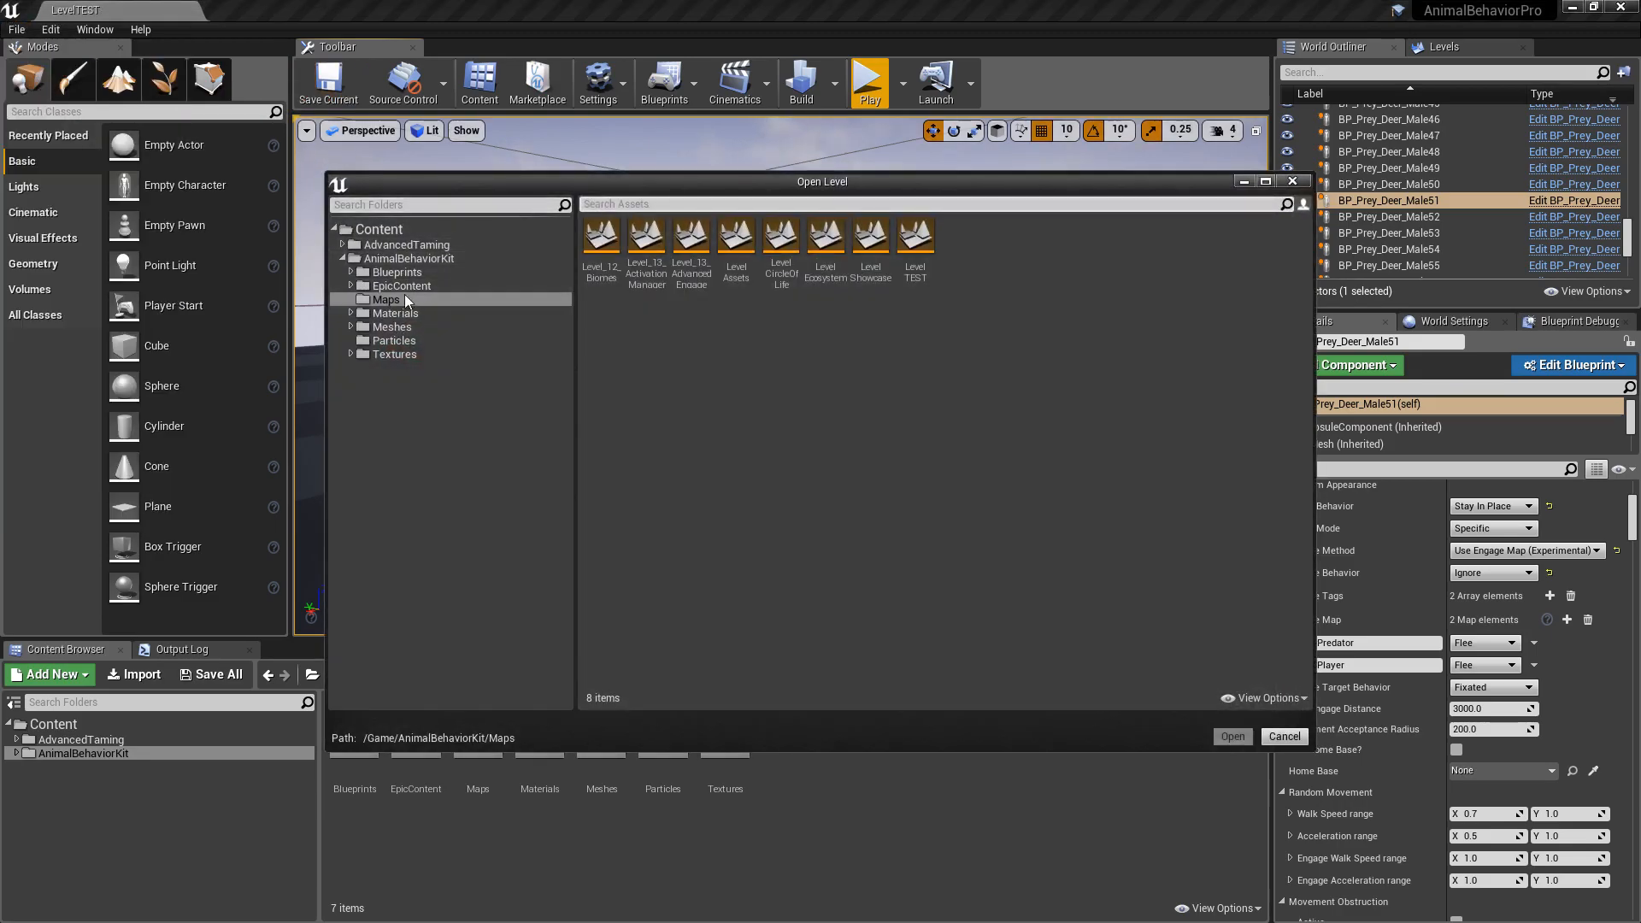
{"action": "double_click", "coordinate": [694, 279]}
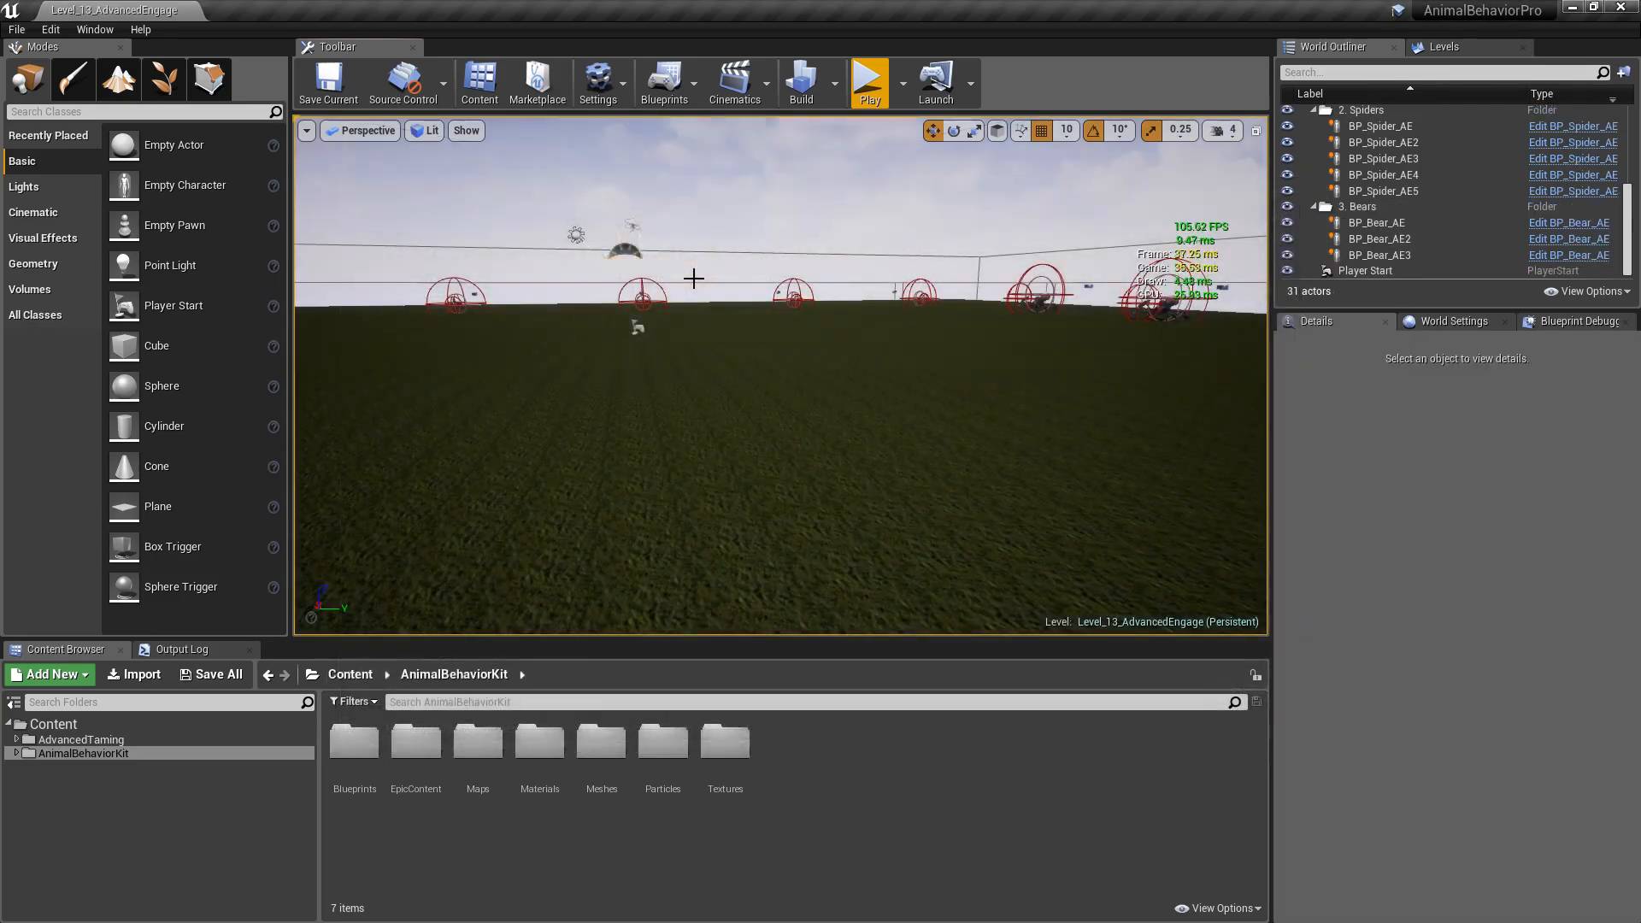
Step: Select the doe BP_Doe_AE4, collapse its Random Appearance settings and examine its engage settings
{"action": "key", "text": "e"}
{"action": "right_click_drag", "start_coordinate": [694, 278], "coordinate": [1363, 325]}
{"action": "key", "text": "w"}
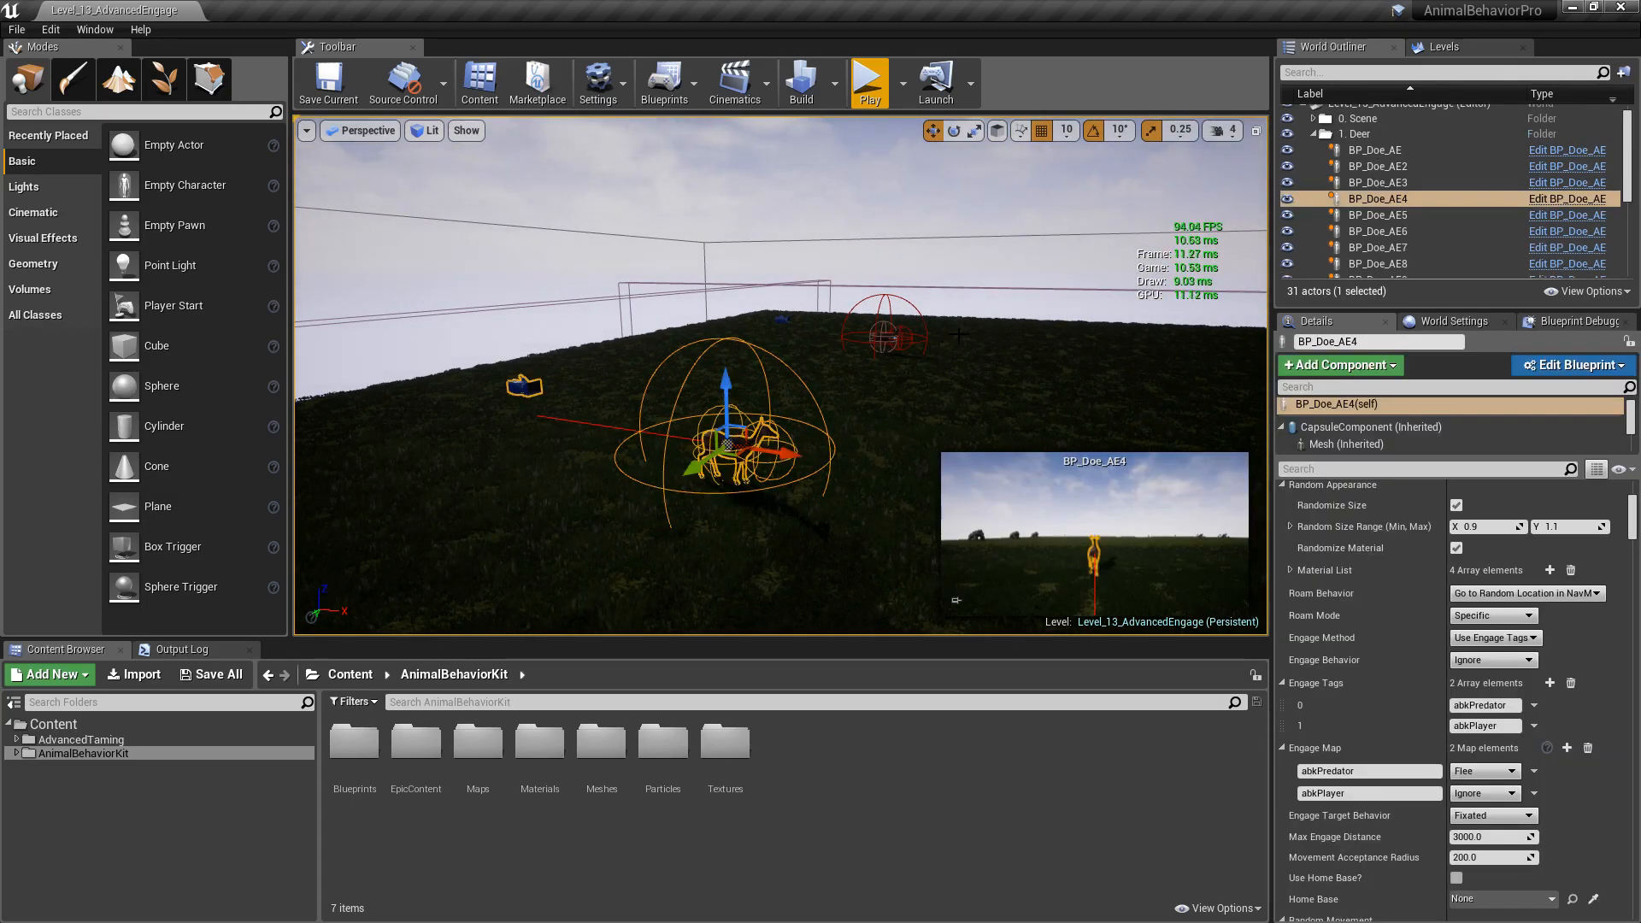
{"action": "mouse_move", "coordinate": [1635, 520]}
{"action": "left_mouse_down"}
{"action": "mouse_move", "coordinate": [1639, 492]}
{"action": "mouse_move", "coordinate": [1637, 512]}
{"action": "left_mouse_up"}
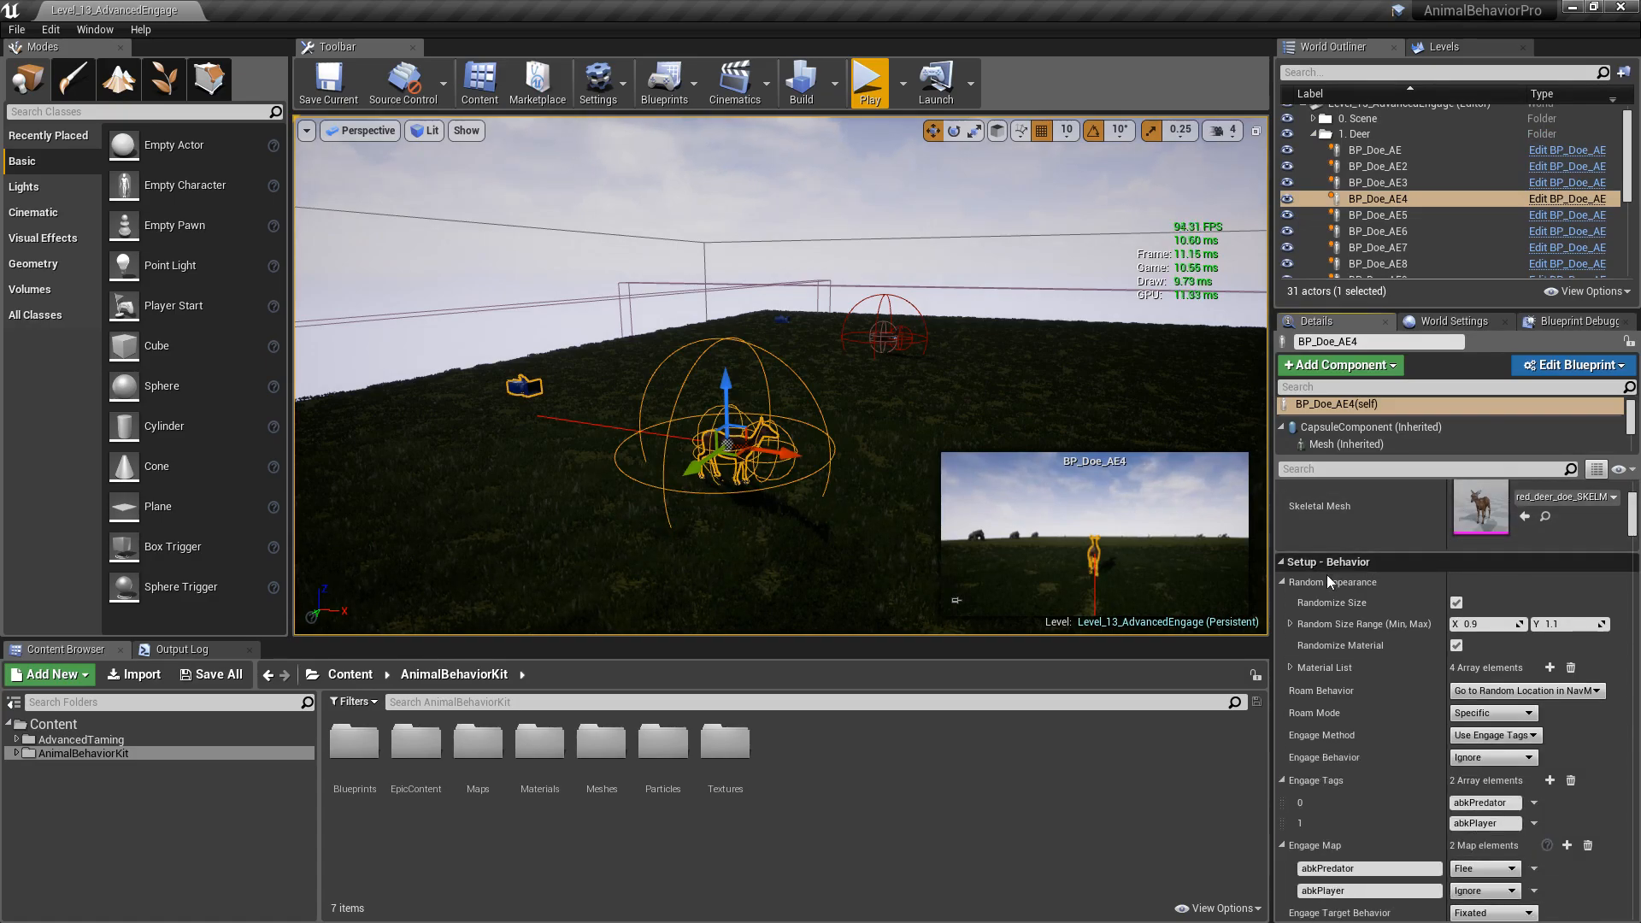
{"action": "left_click", "coordinate": [1279, 580]}
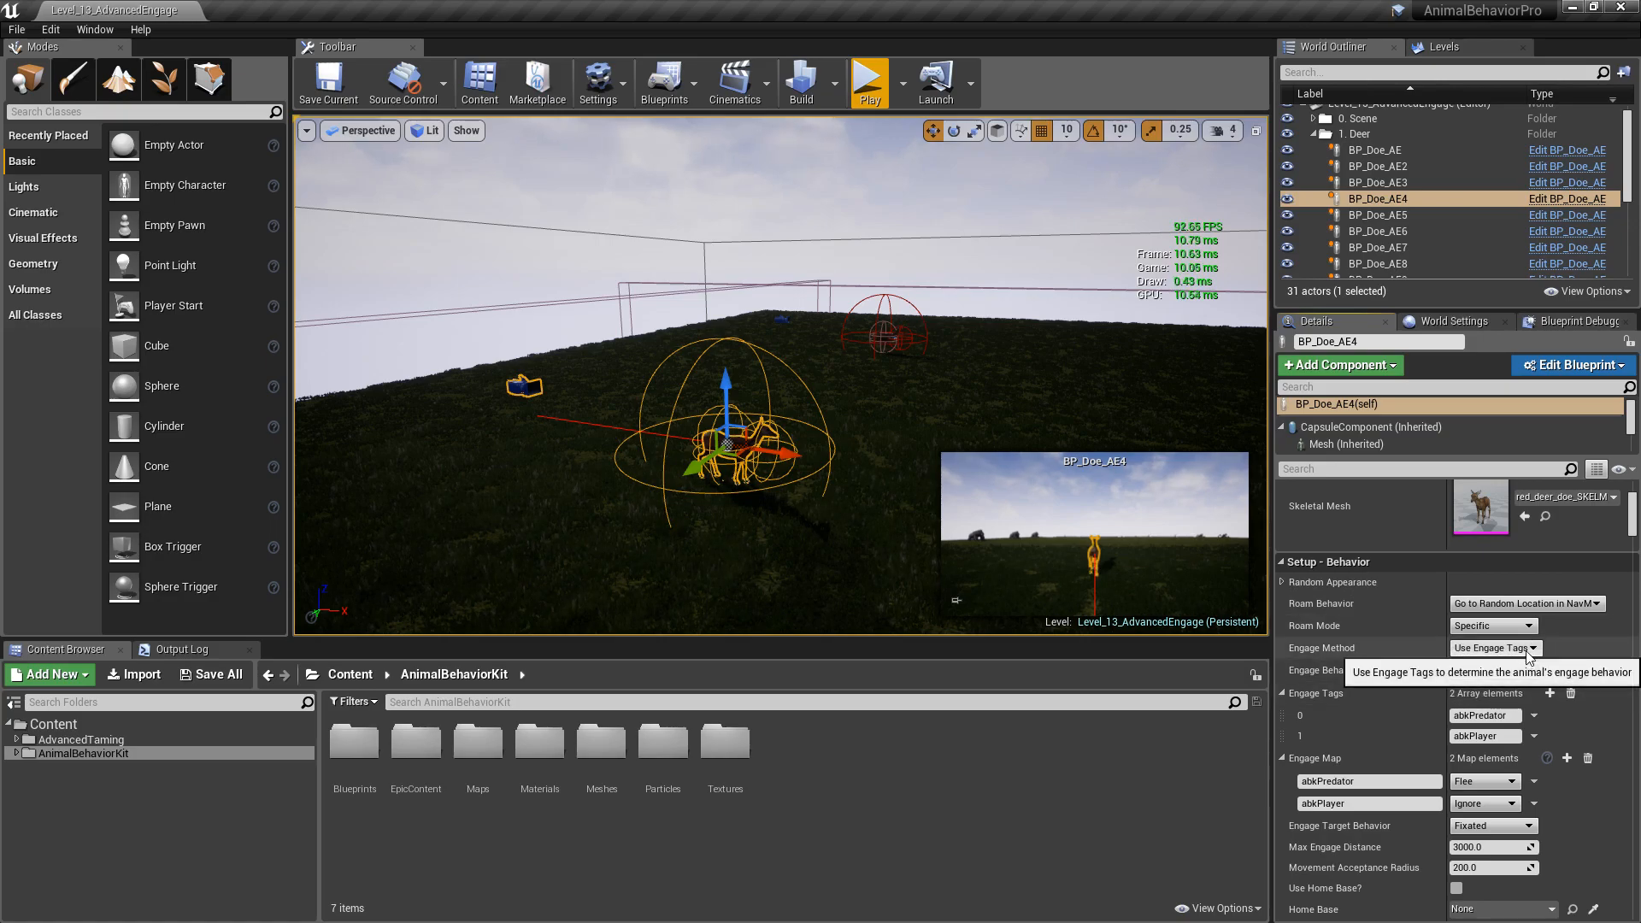
Step: Select all ten does from BP_Doe_AE to BP_Doe_AE10 and set their Engage Method to Use Engage Map (Experimental)
{"action": "left_click", "coordinate": [1413, 150]}
{"action": "scroll", "coordinate": [1444, 176], "scroll_direction": "down", "scroll_amount": 3}
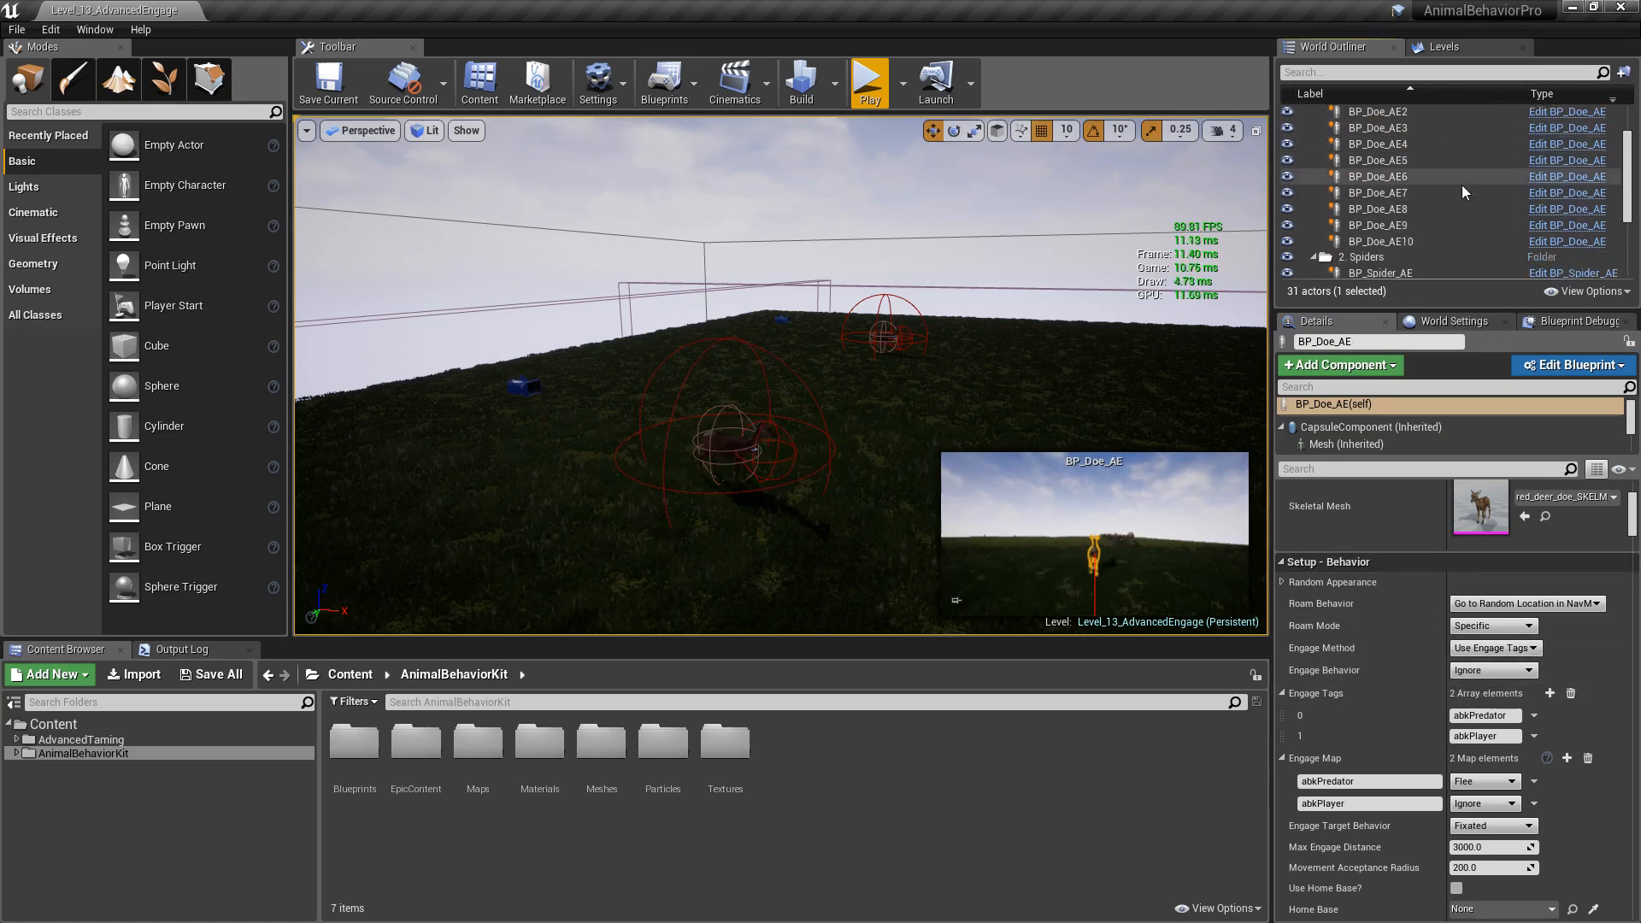
{"action": "left_click", "coordinate": [1421, 240], "text": "shift"}
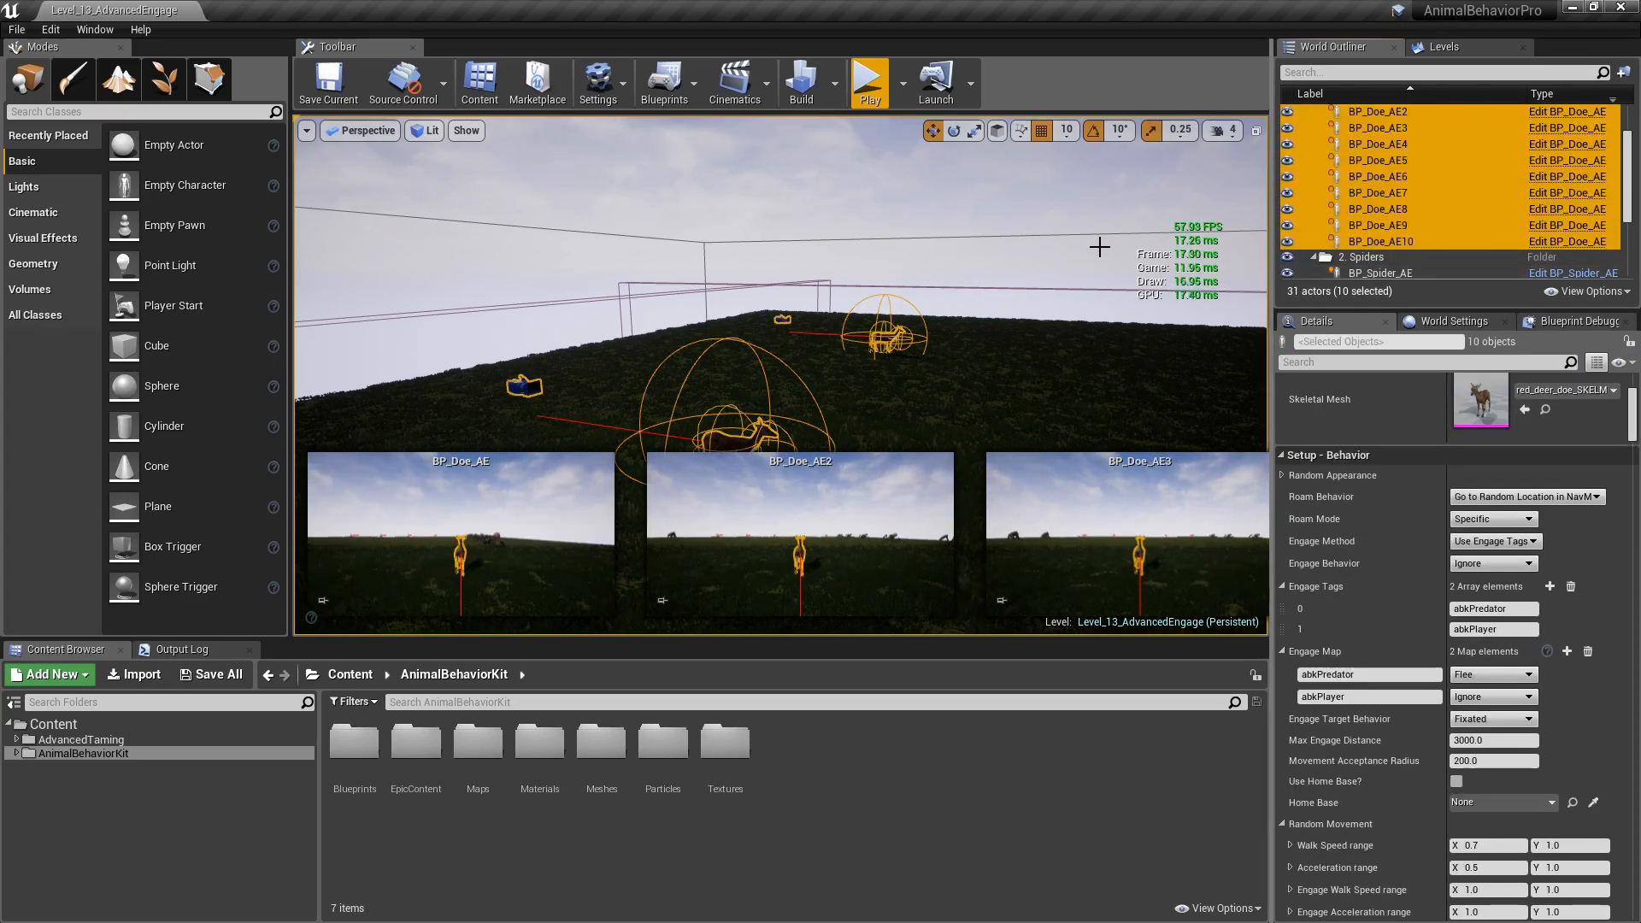
{"action": "right_click_drag", "start_coordinate": [1080, 256], "coordinate": [1138, 258]}
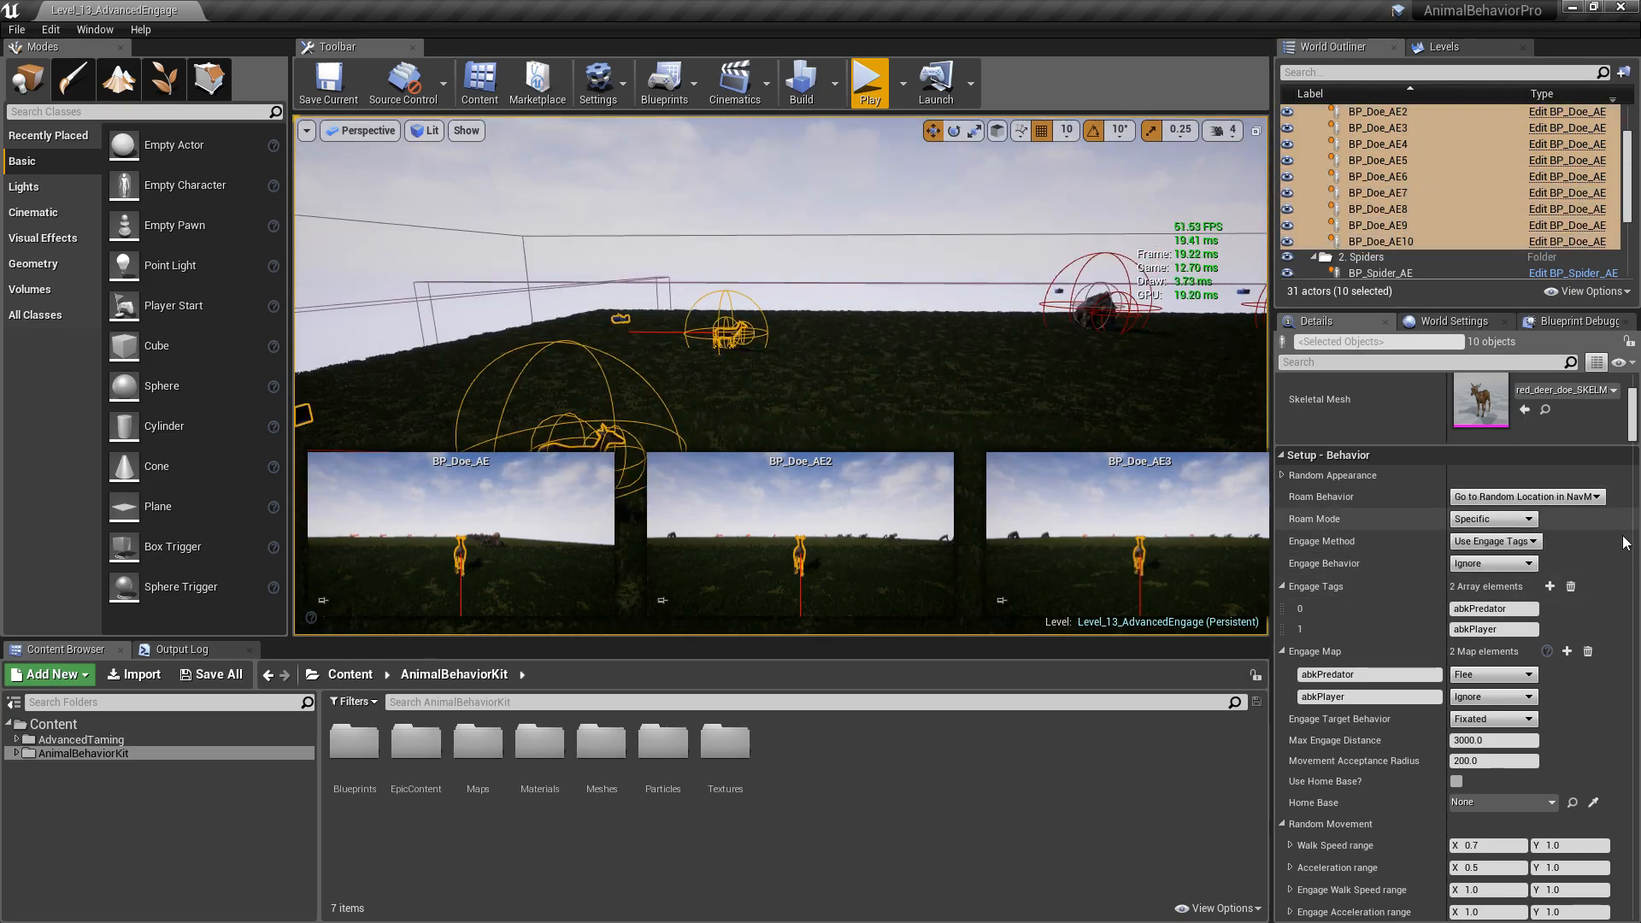
{"action": "left_click", "coordinate": [1514, 541]}
{"action": "left_click", "coordinate": [1518, 571]}
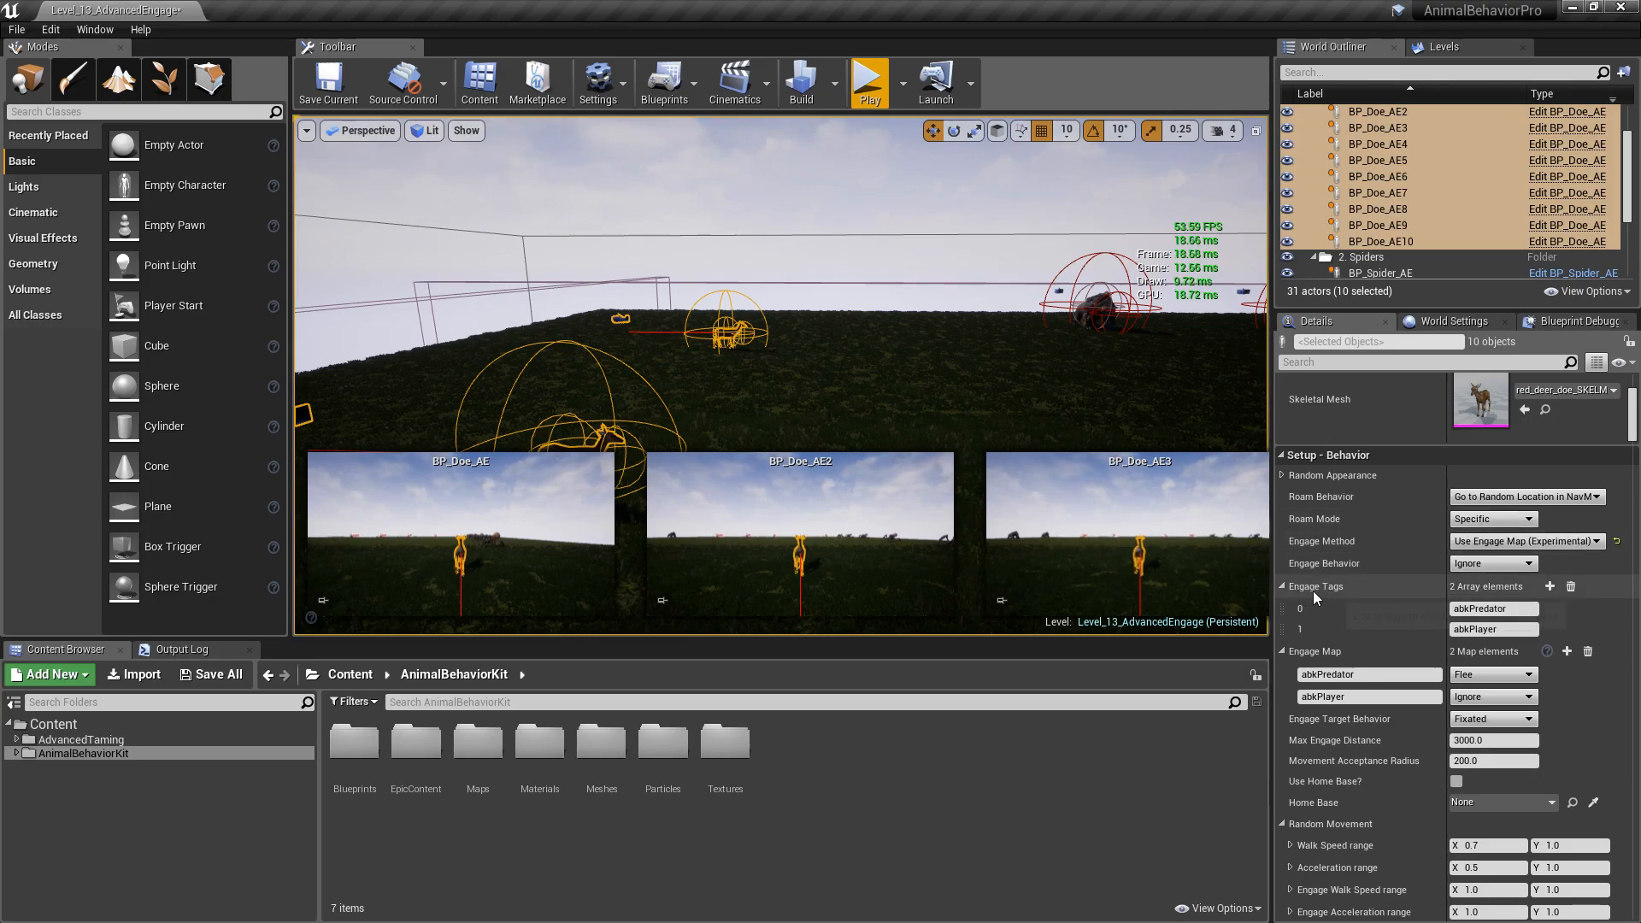
Step: Collapse the does' Engage Tags, then select the spiders BP_Spider_AE to BP_Spider_AE5 and examine their Engage Map with the other groups collapsed
{"action": "left_click", "coordinate": [1283, 585]}
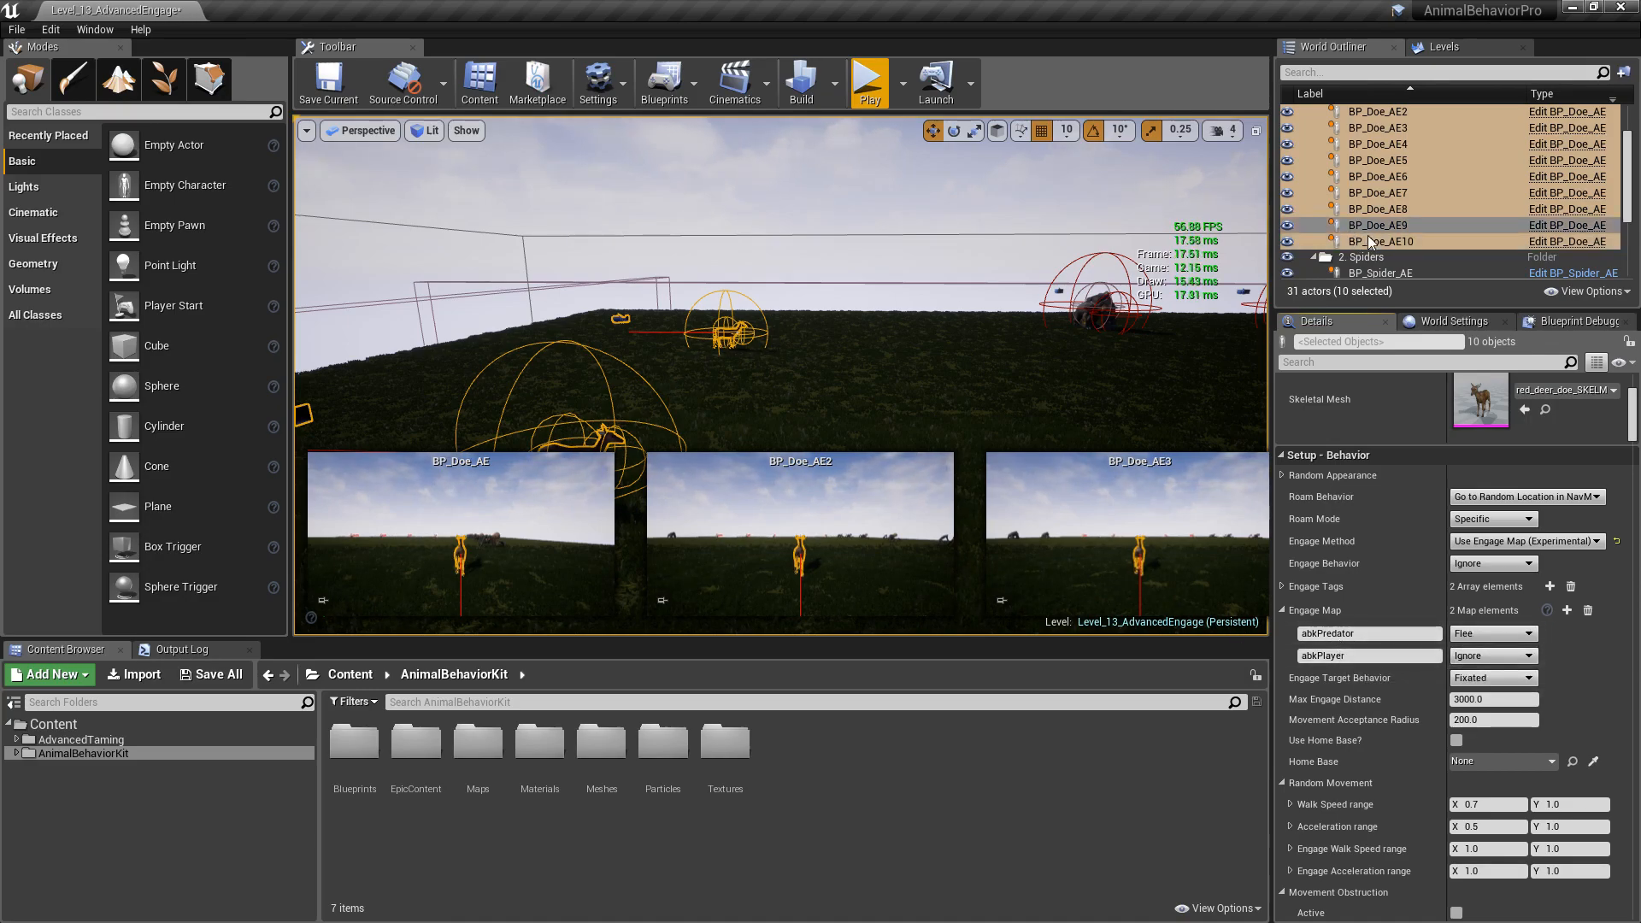
{"action": "left_click_drag", "start_coordinate": [1627, 168], "coordinate": [1638, 196]}
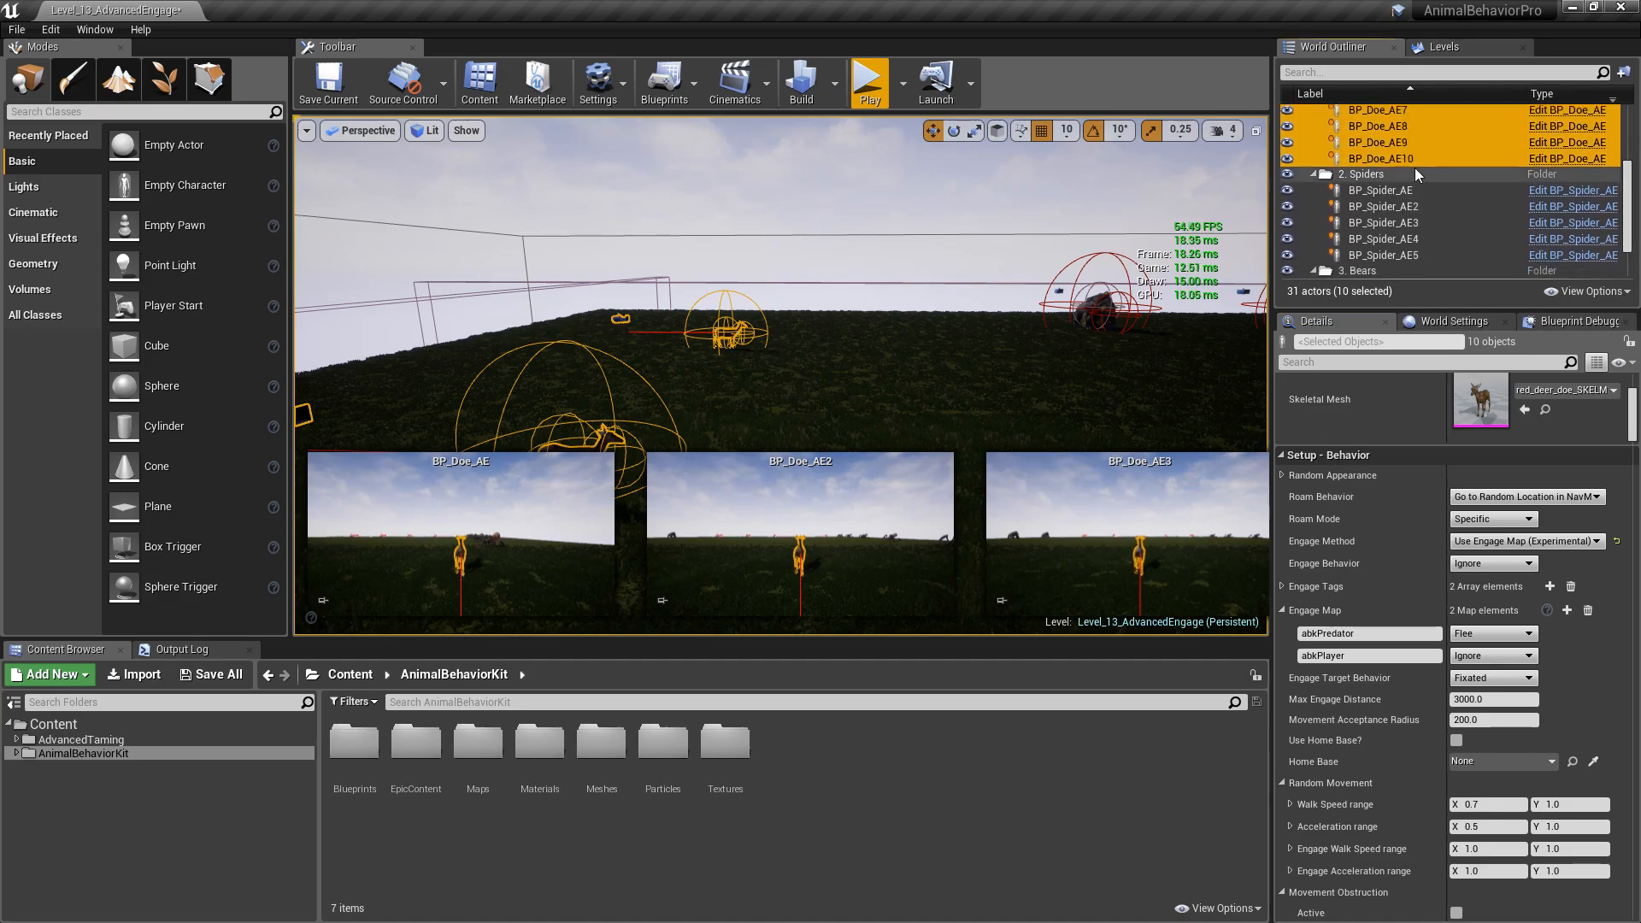
{"action": "left_click", "coordinate": [1381, 189]}
{"action": "left_click", "coordinate": [1426, 256], "text": "shift"}
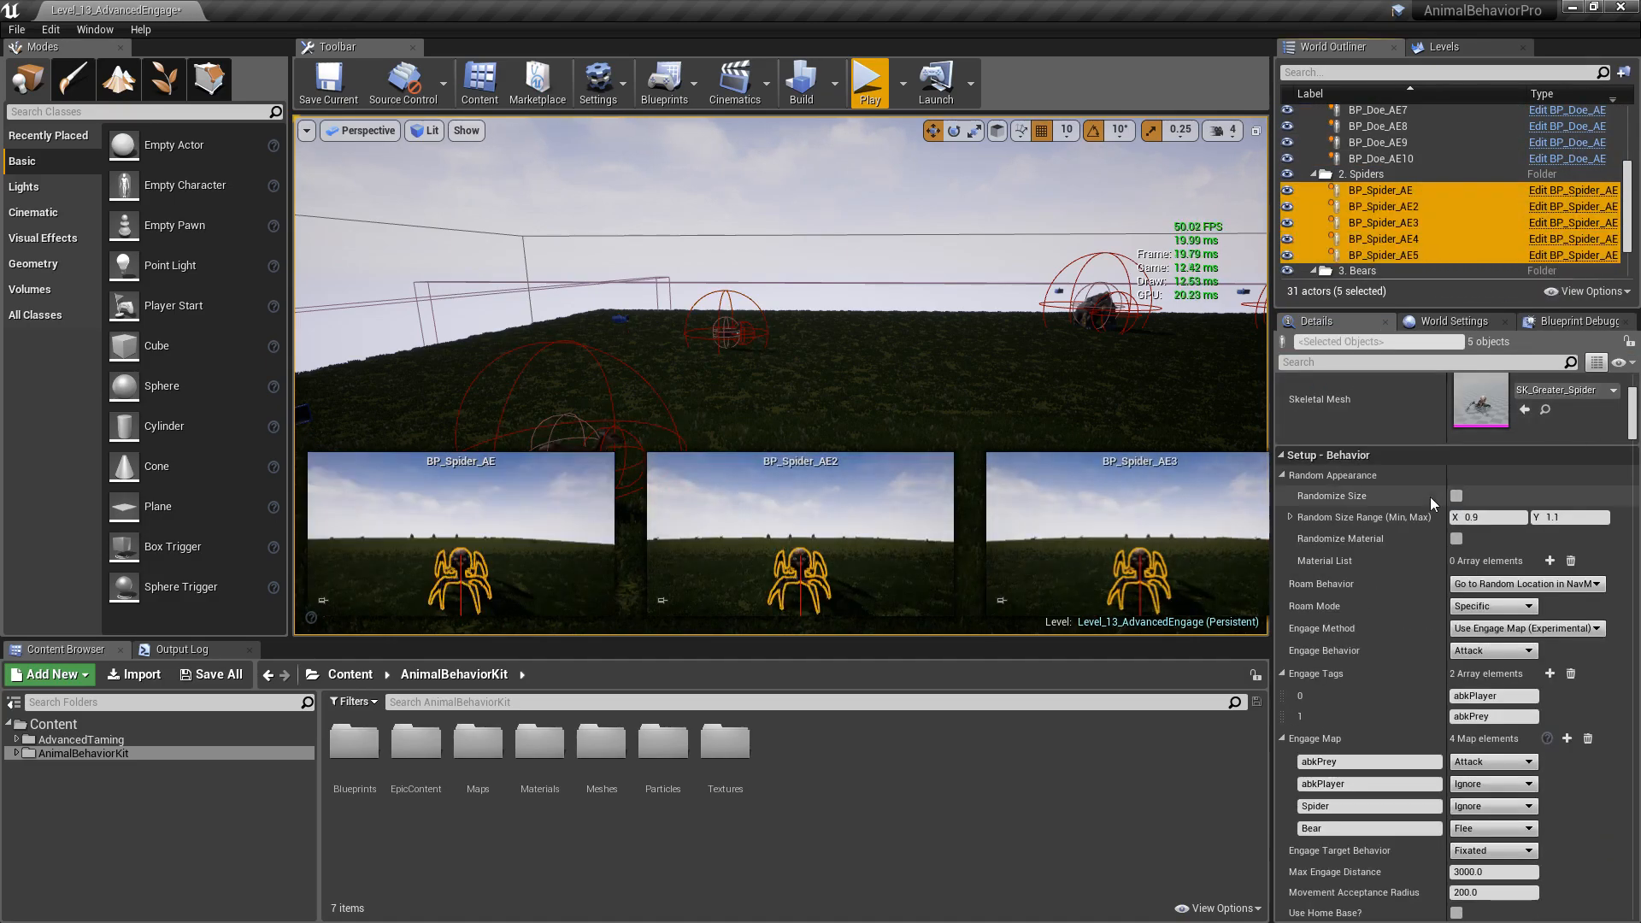
{"action": "left_click", "coordinate": [1282, 476]}
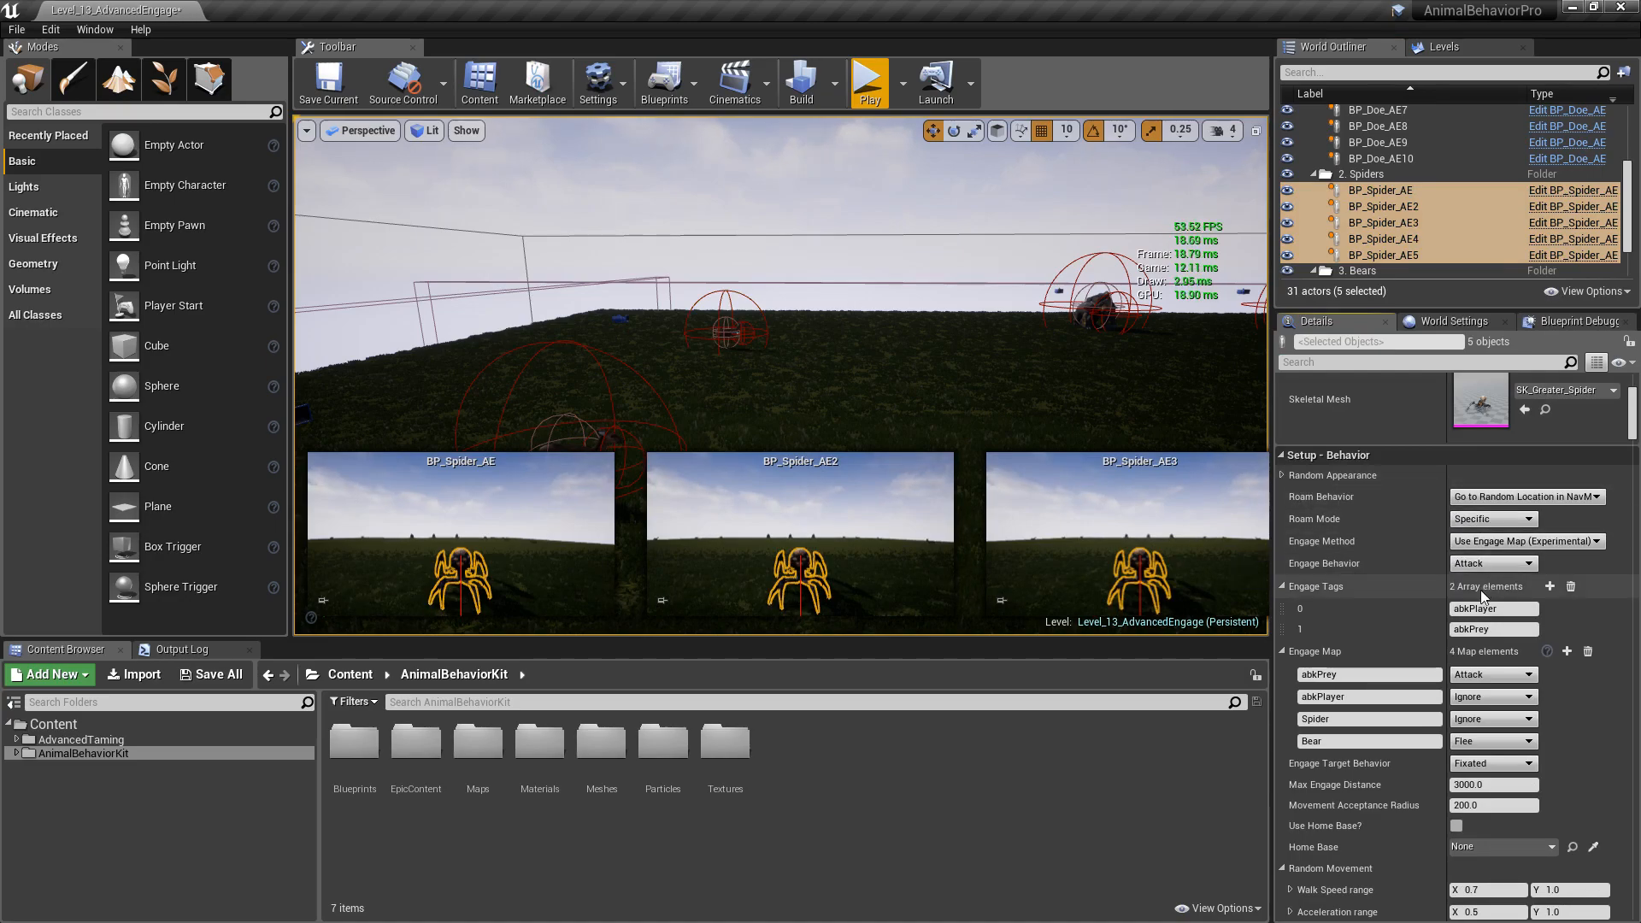
{"action": "left_click", "coordinate": [1281, 587]}
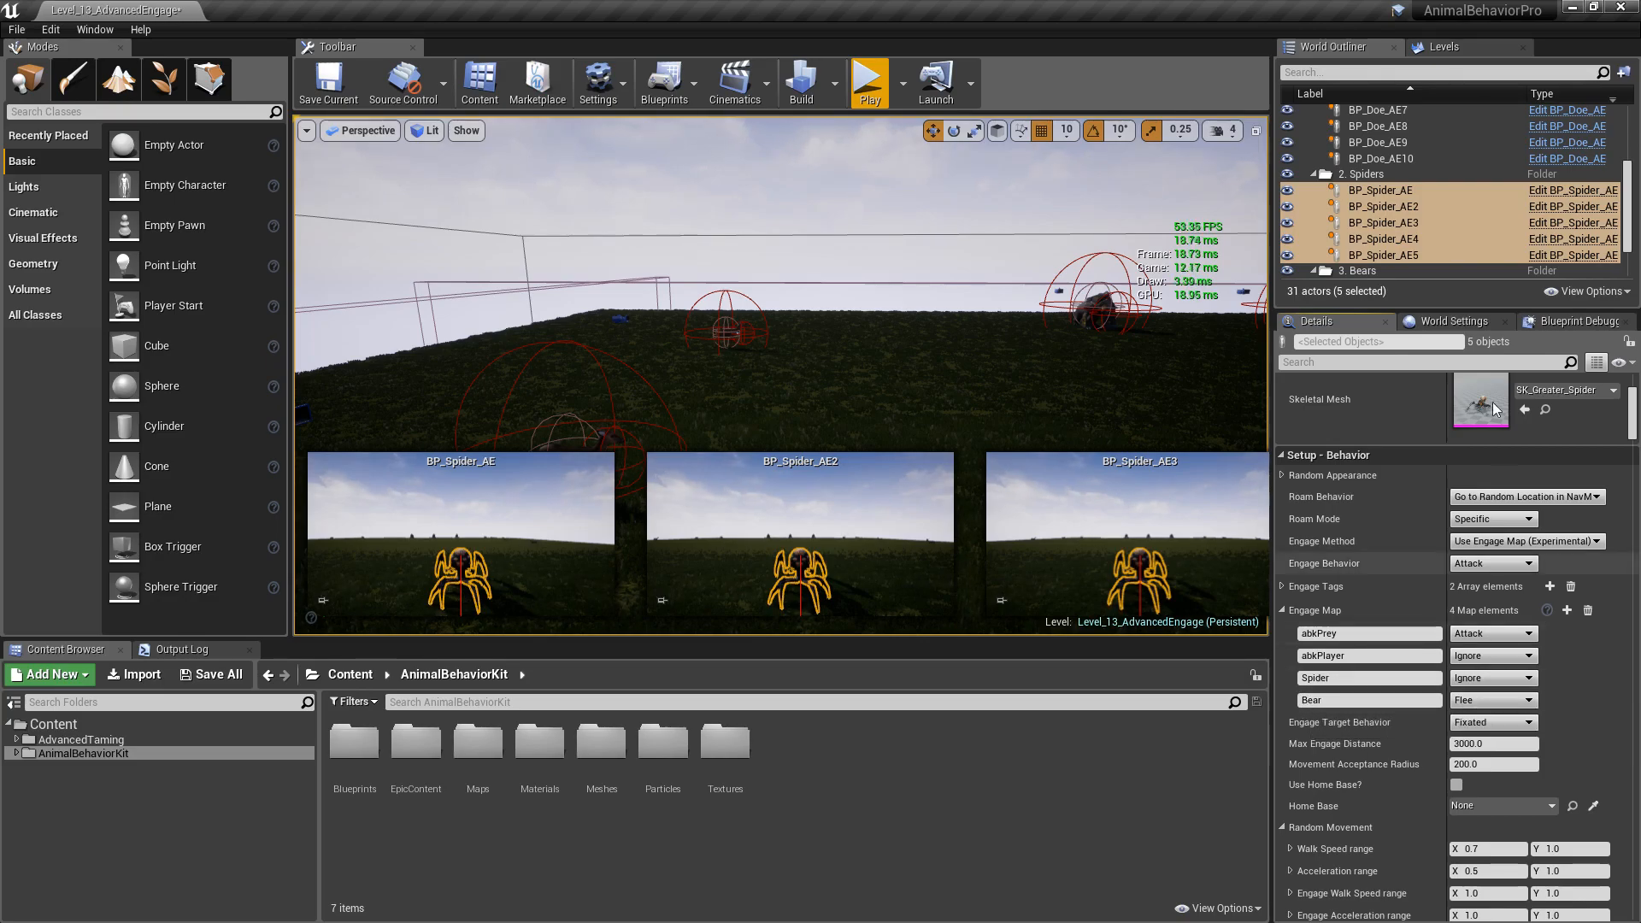
Step: Select the bears BP_Bear_AE to BP_Bear_AE3, collapse their Random Appearance settings and examine their Engage Map
{"action": "scroll", "coordinate": [1629, 197], "scroll_direction": "down", "scroll_amount": 2}
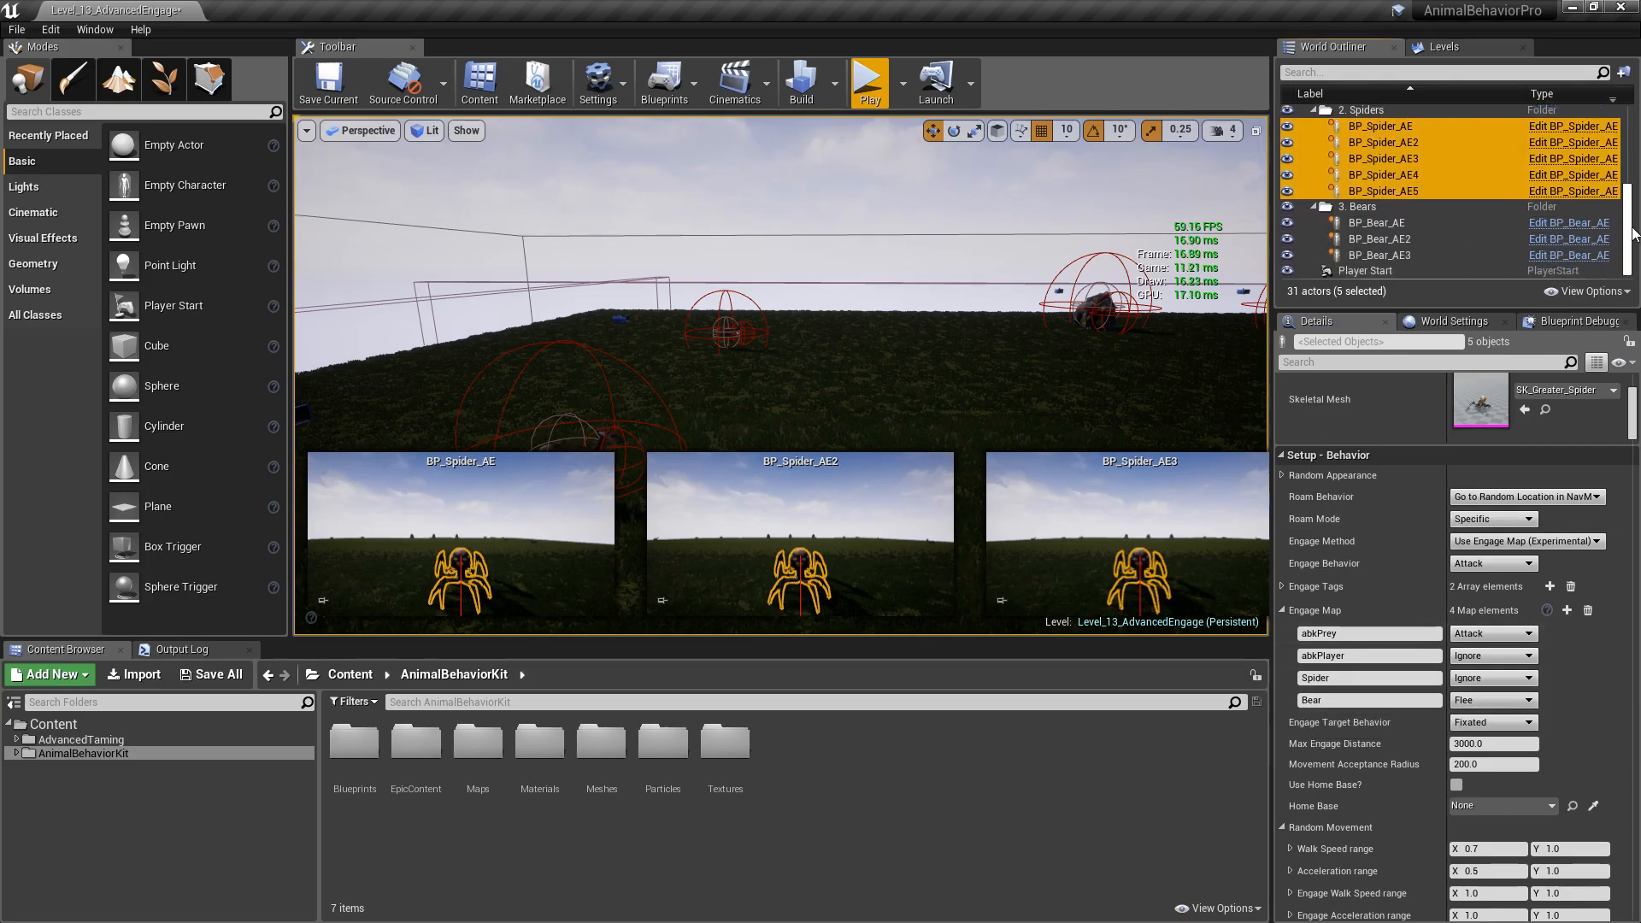
{"action": "left_click", "coordinate": [1447, 225]}
{"action": "left_click", "coordinate": [1417, 258], "text": "shift"}
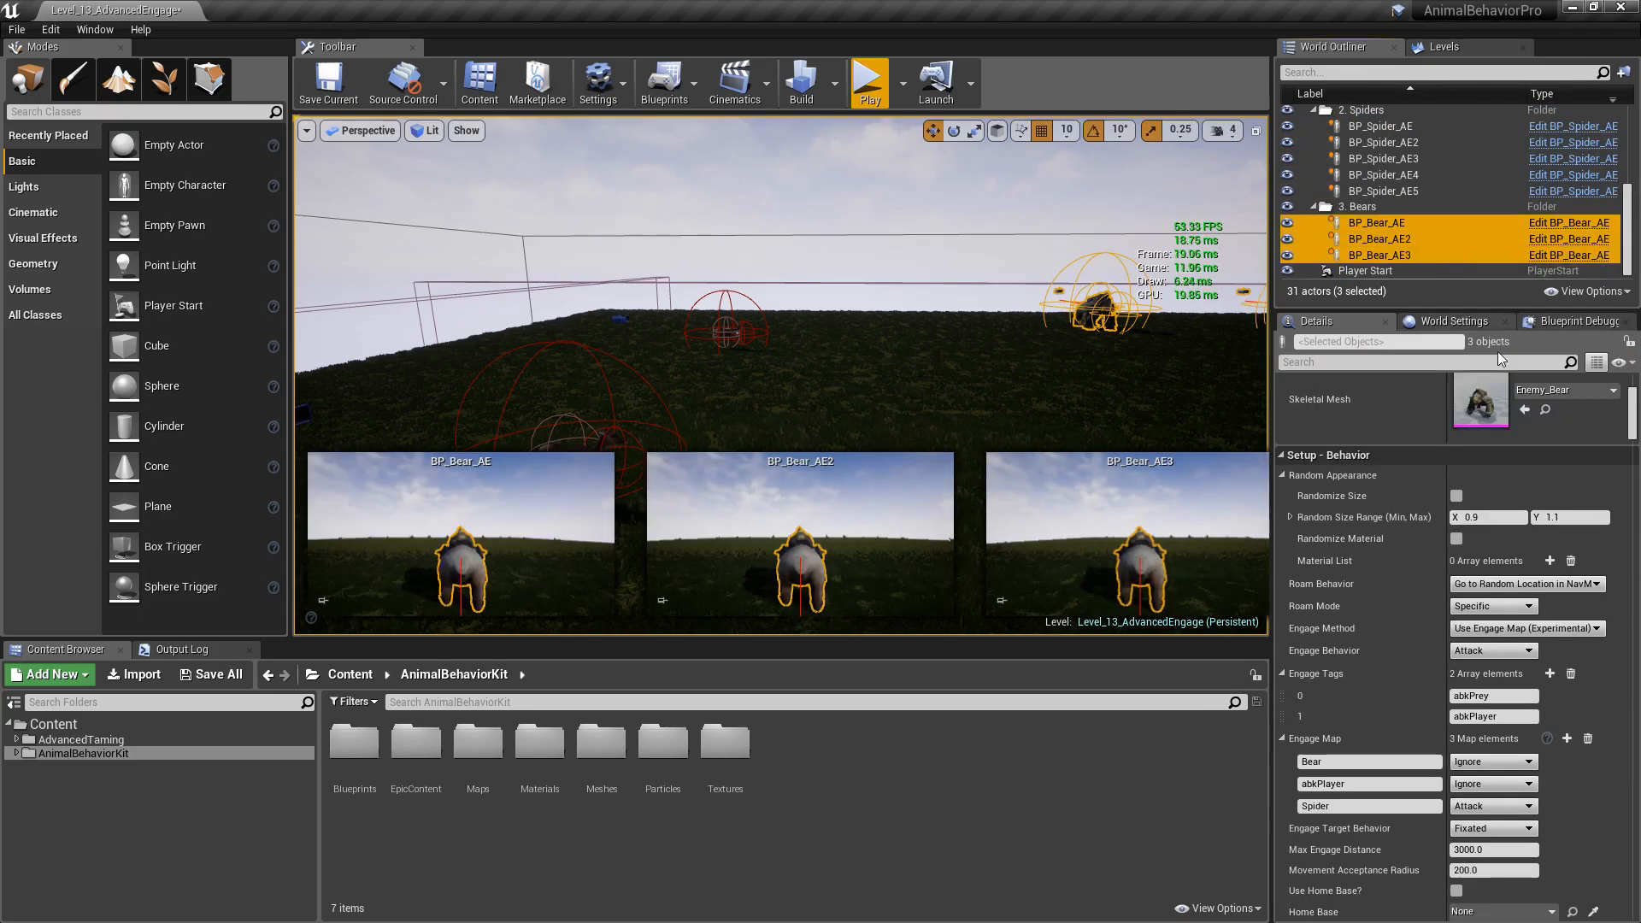
{"action": "left_click", "coordinate": [1281, 476]}
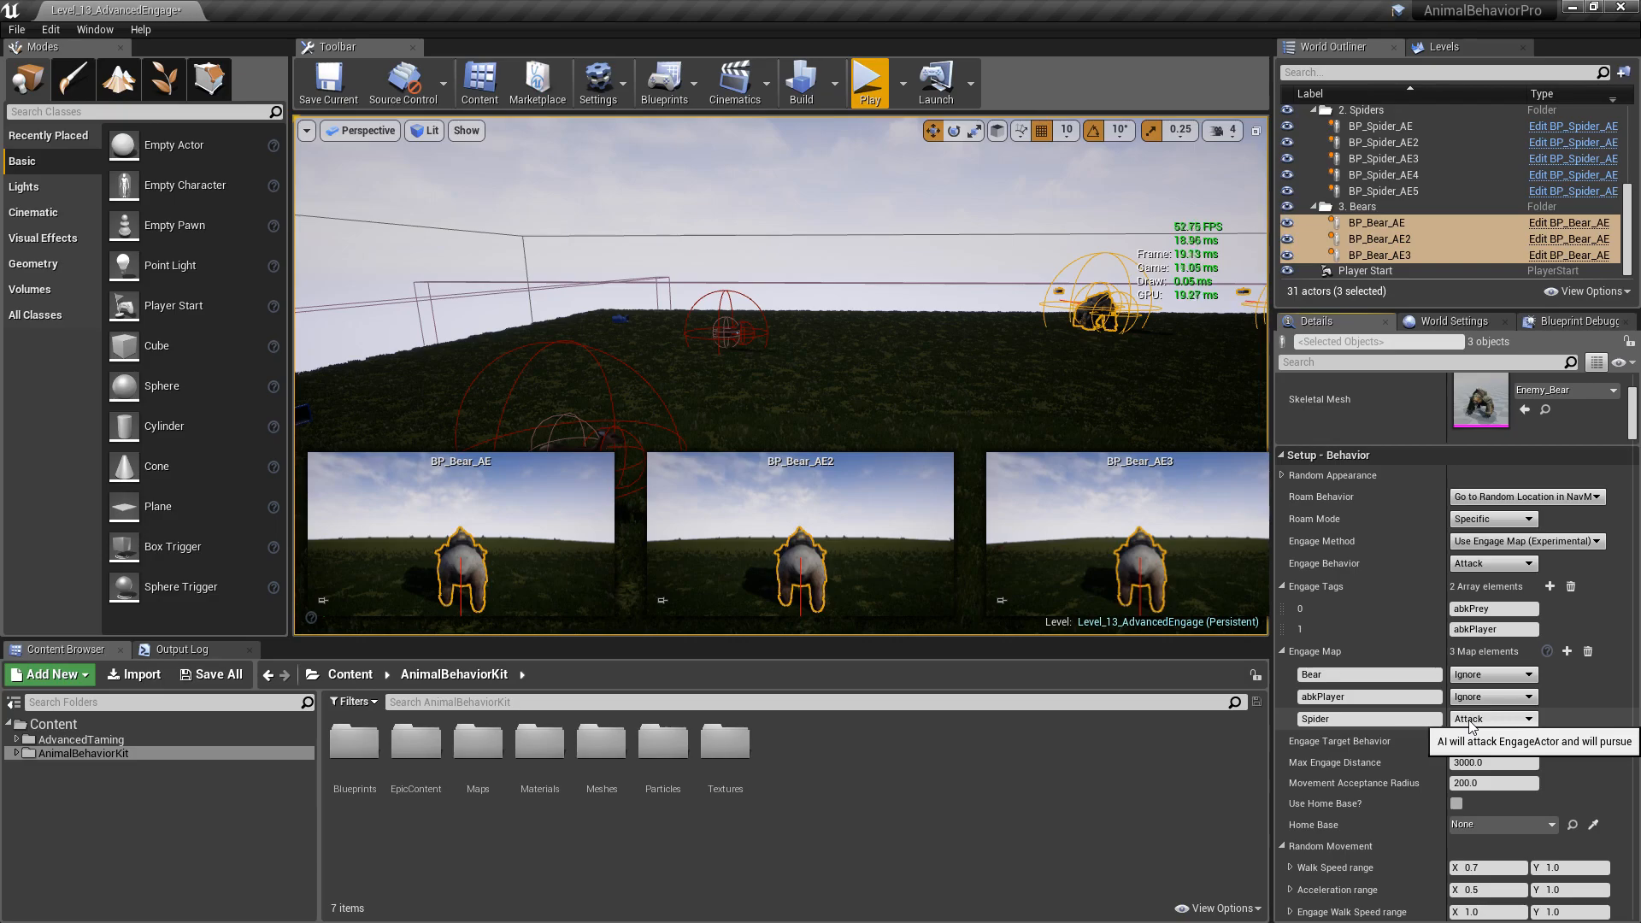
Step: Deselect the bears and start playing Level_13_AdvancedEngage in full screen
{"action": "right_click_drag", "start_coordinate": [831, 223], "coordinate": [979, 256]}
{"action": "key", "text": "Escape"}
{"action": "right_click_drag", "start_coordinate": [853, 381], "coordinate": [675, 325]}
{"action": "key", "text": "w"}
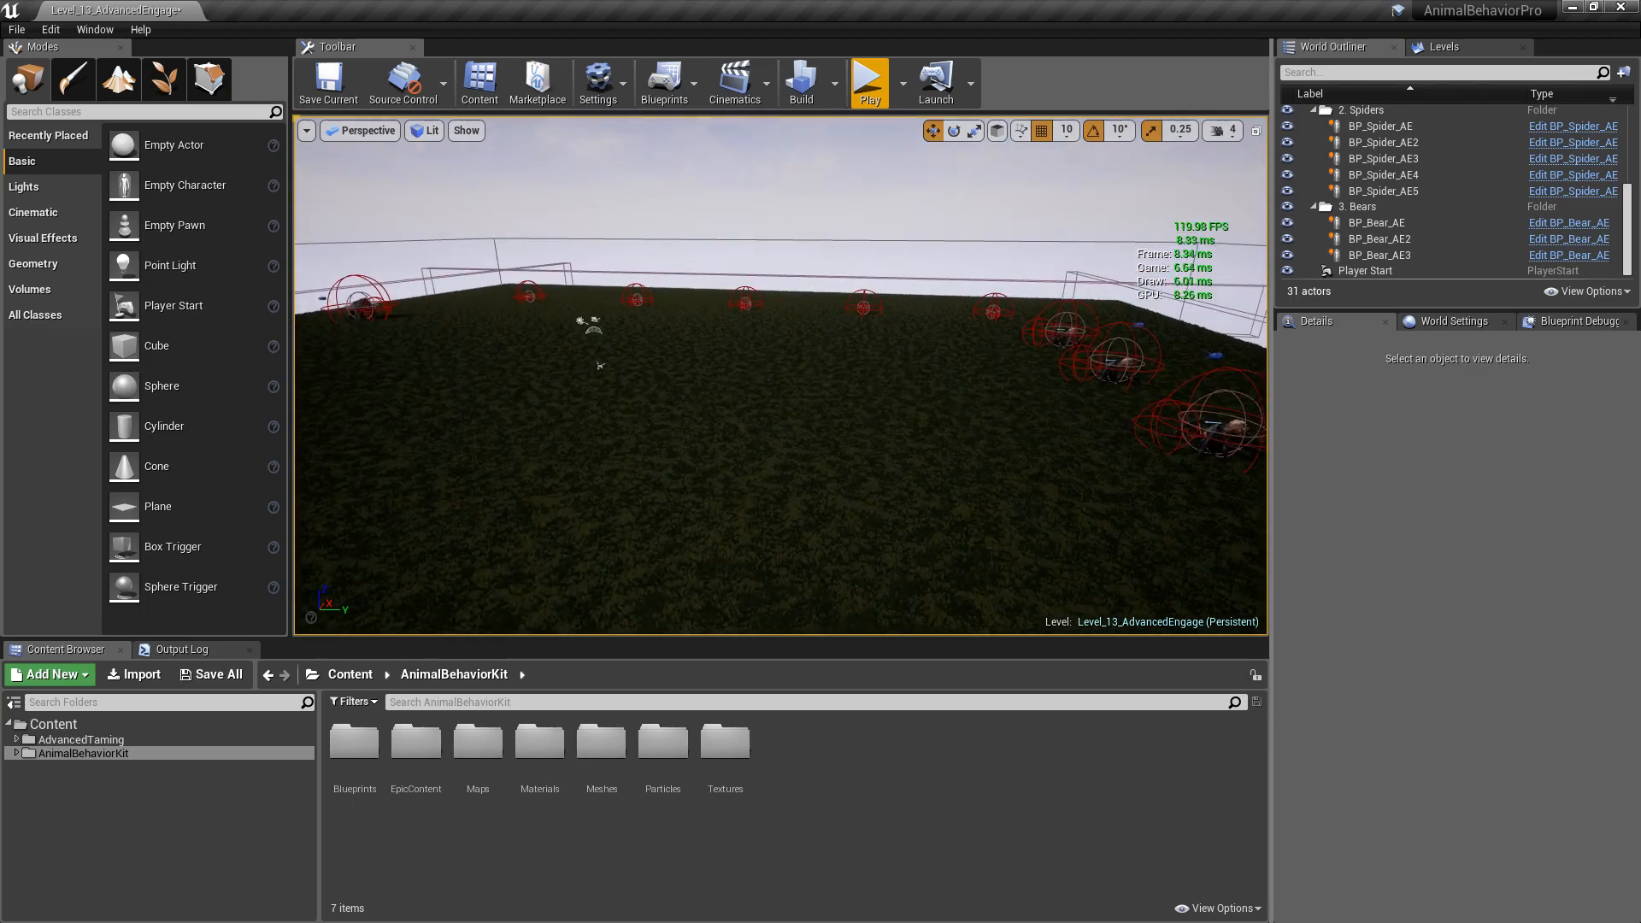
{"action": "right_click_drag", "start_coordinate": [781, 376], "coordinate": [641, 329]}
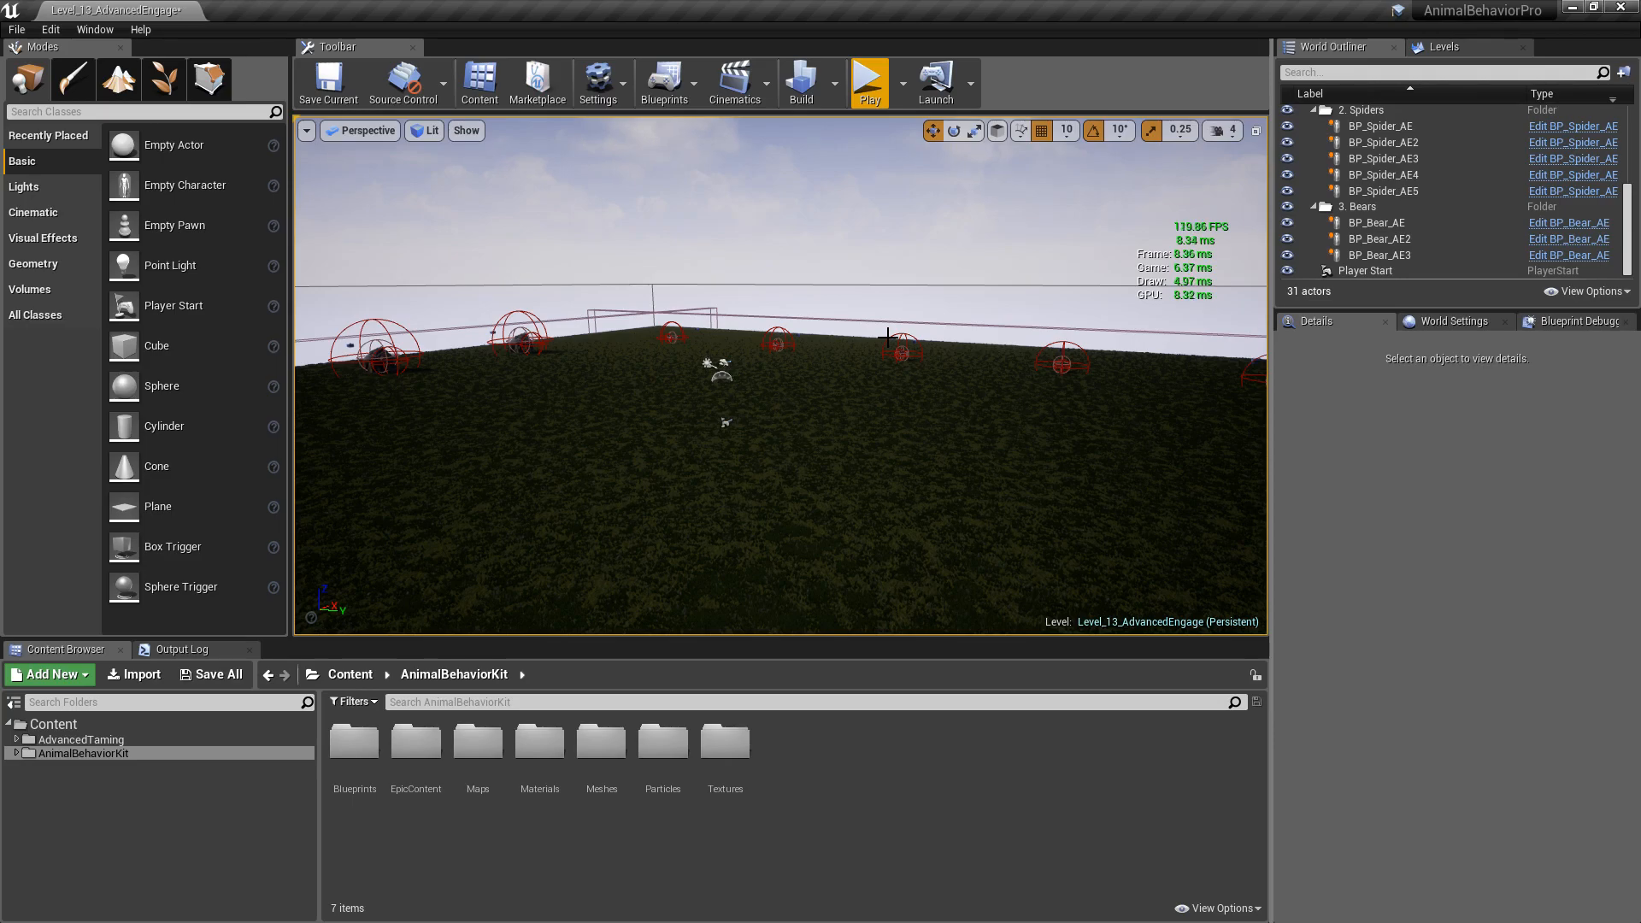
{"action": "left_click", "coordinate": [868, 78]}
{"action": "key", "text": "F11"}
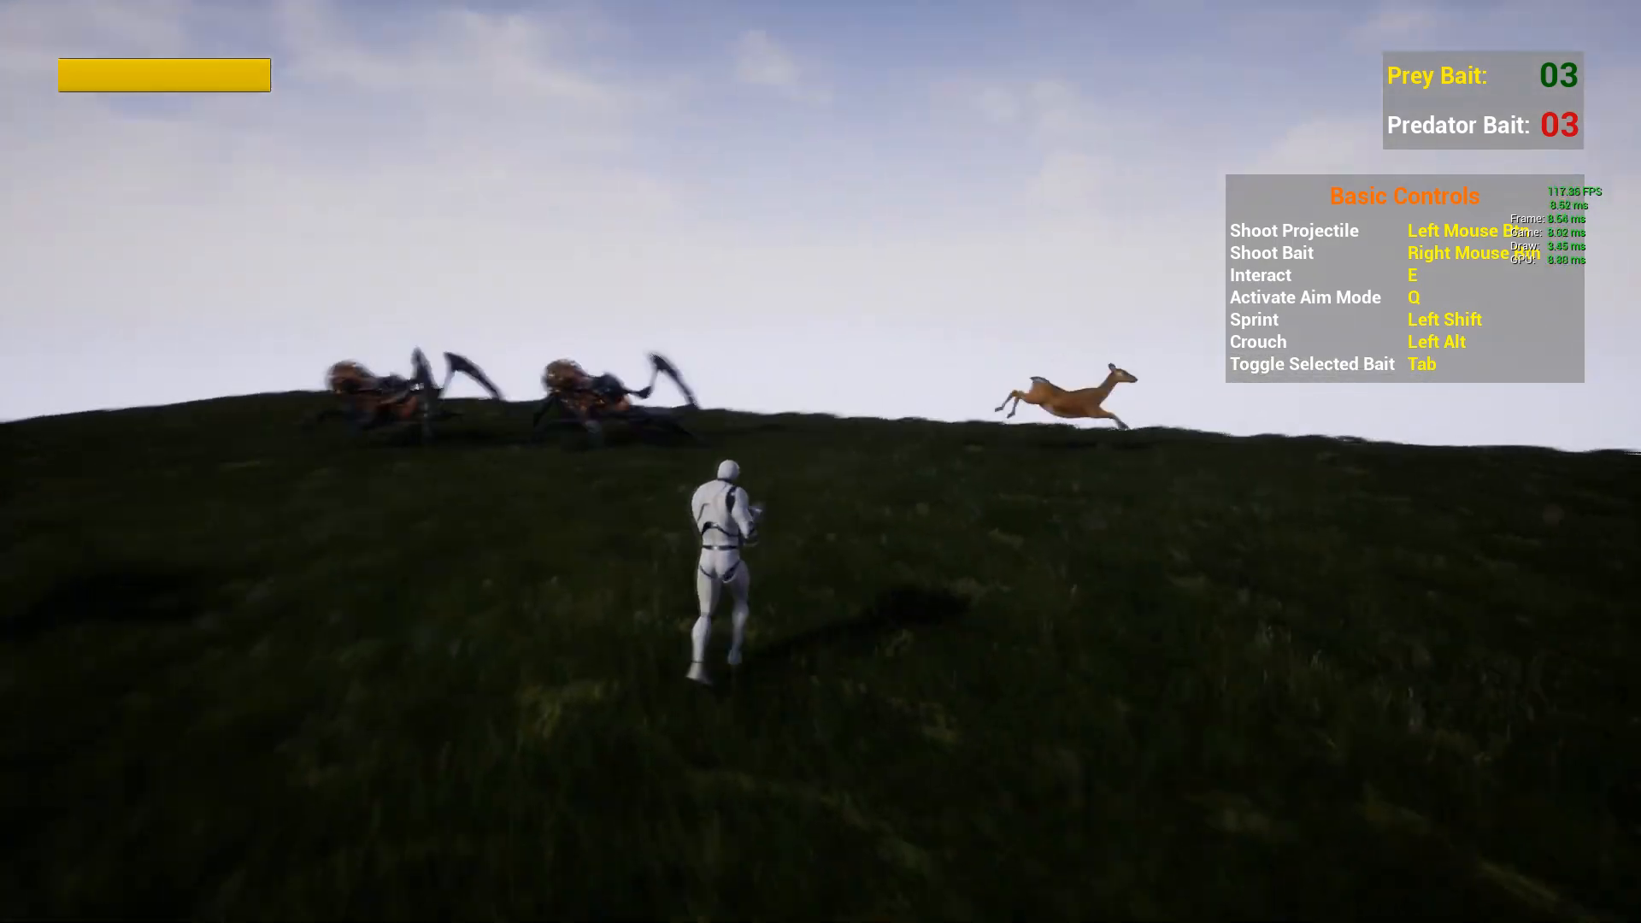
Step: Run the player character among the does, spiders and bears to observe how they engage one another, and end the play session
{"action": "key", "text": "d"}
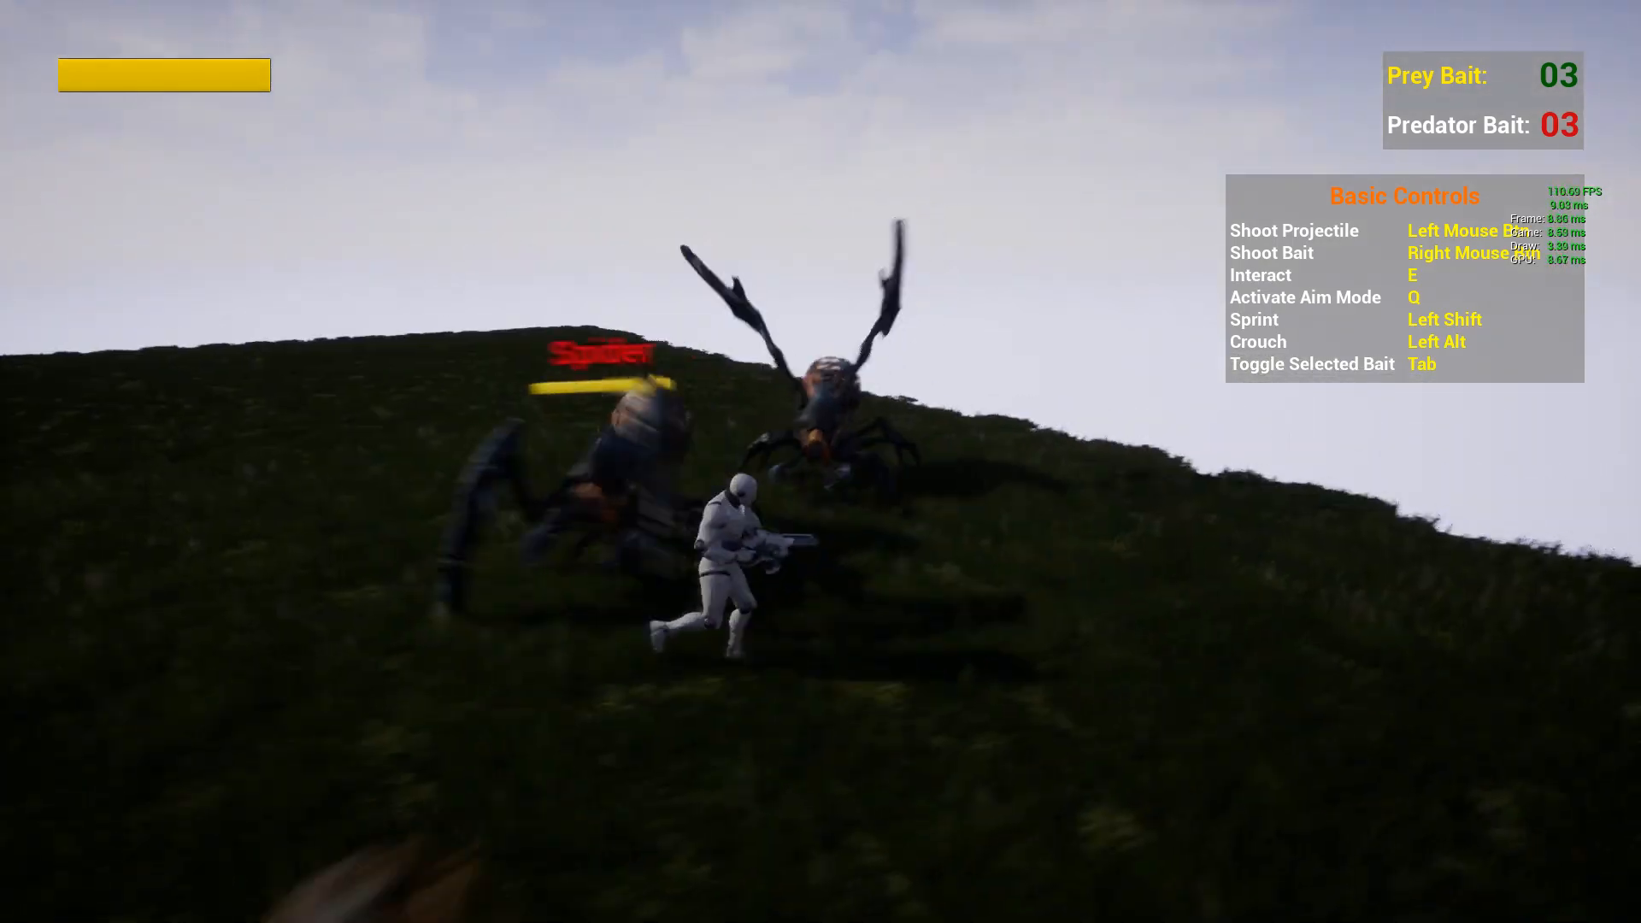
{"action": "key", "text": "w"}
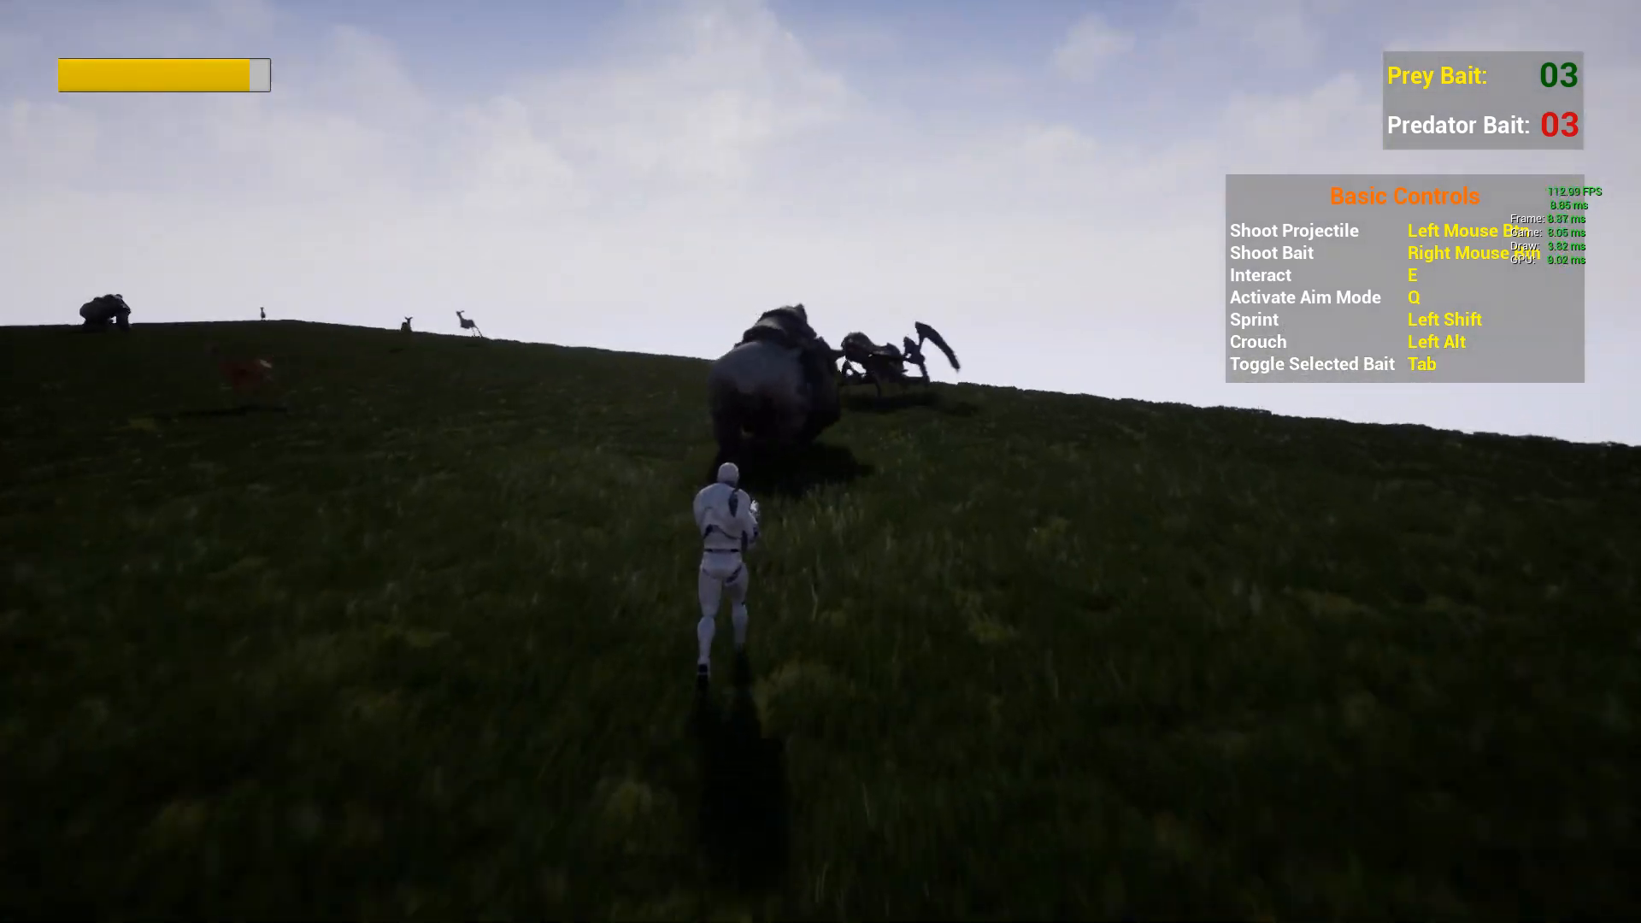
{"action": "key", "text": "q"}
{"action": "key", "text": "w"}
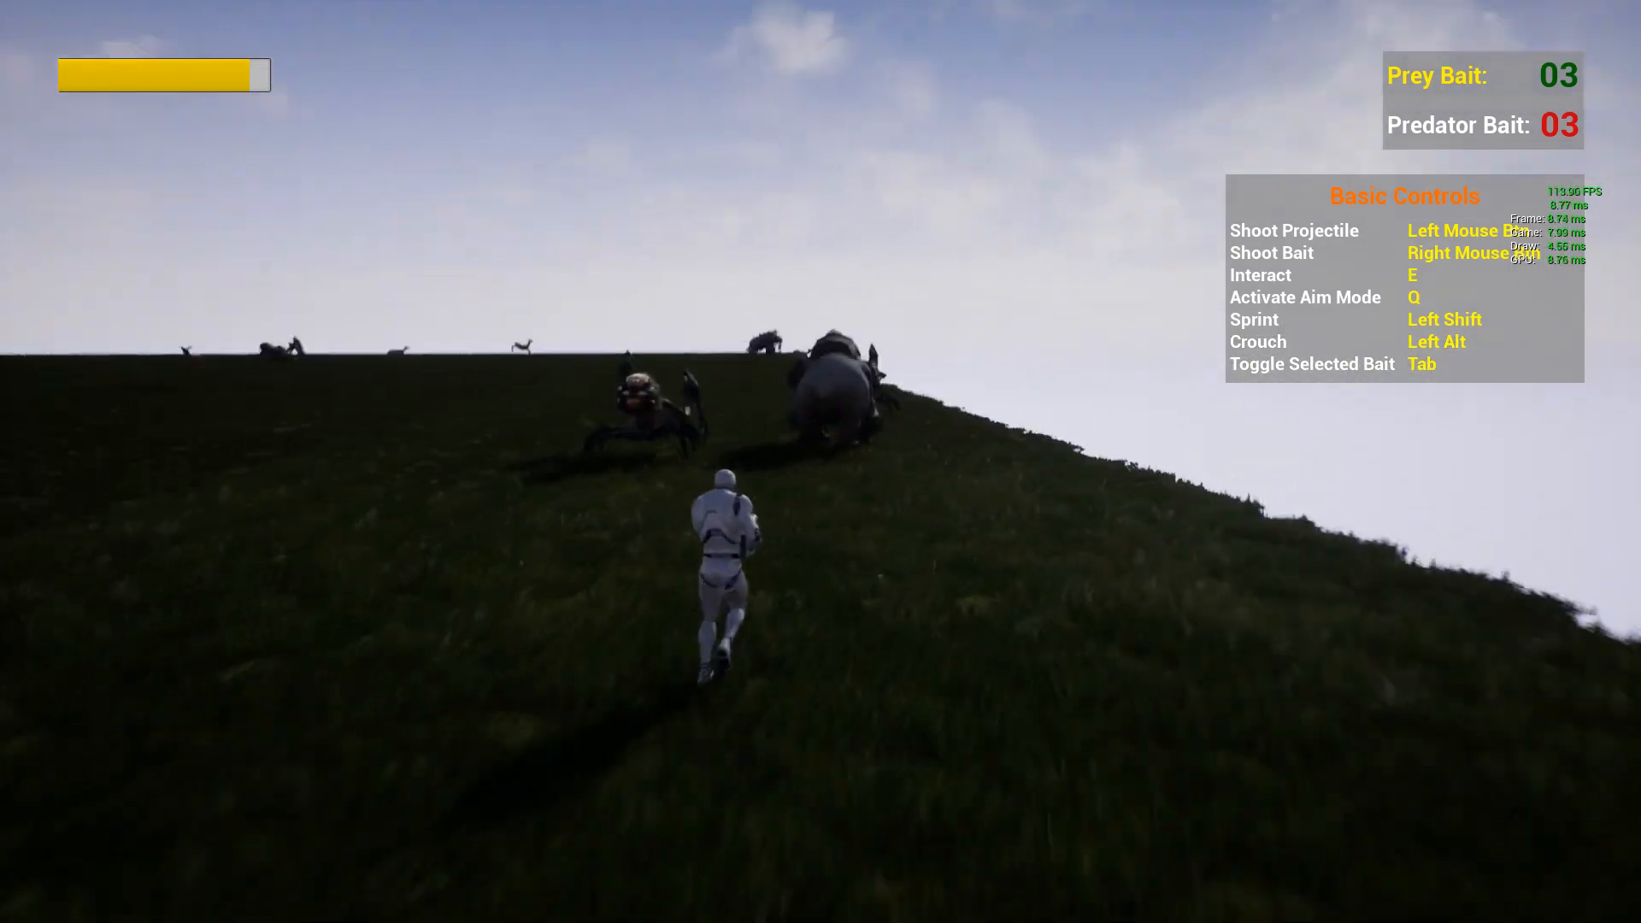
{"action": "key", "text": "a"}
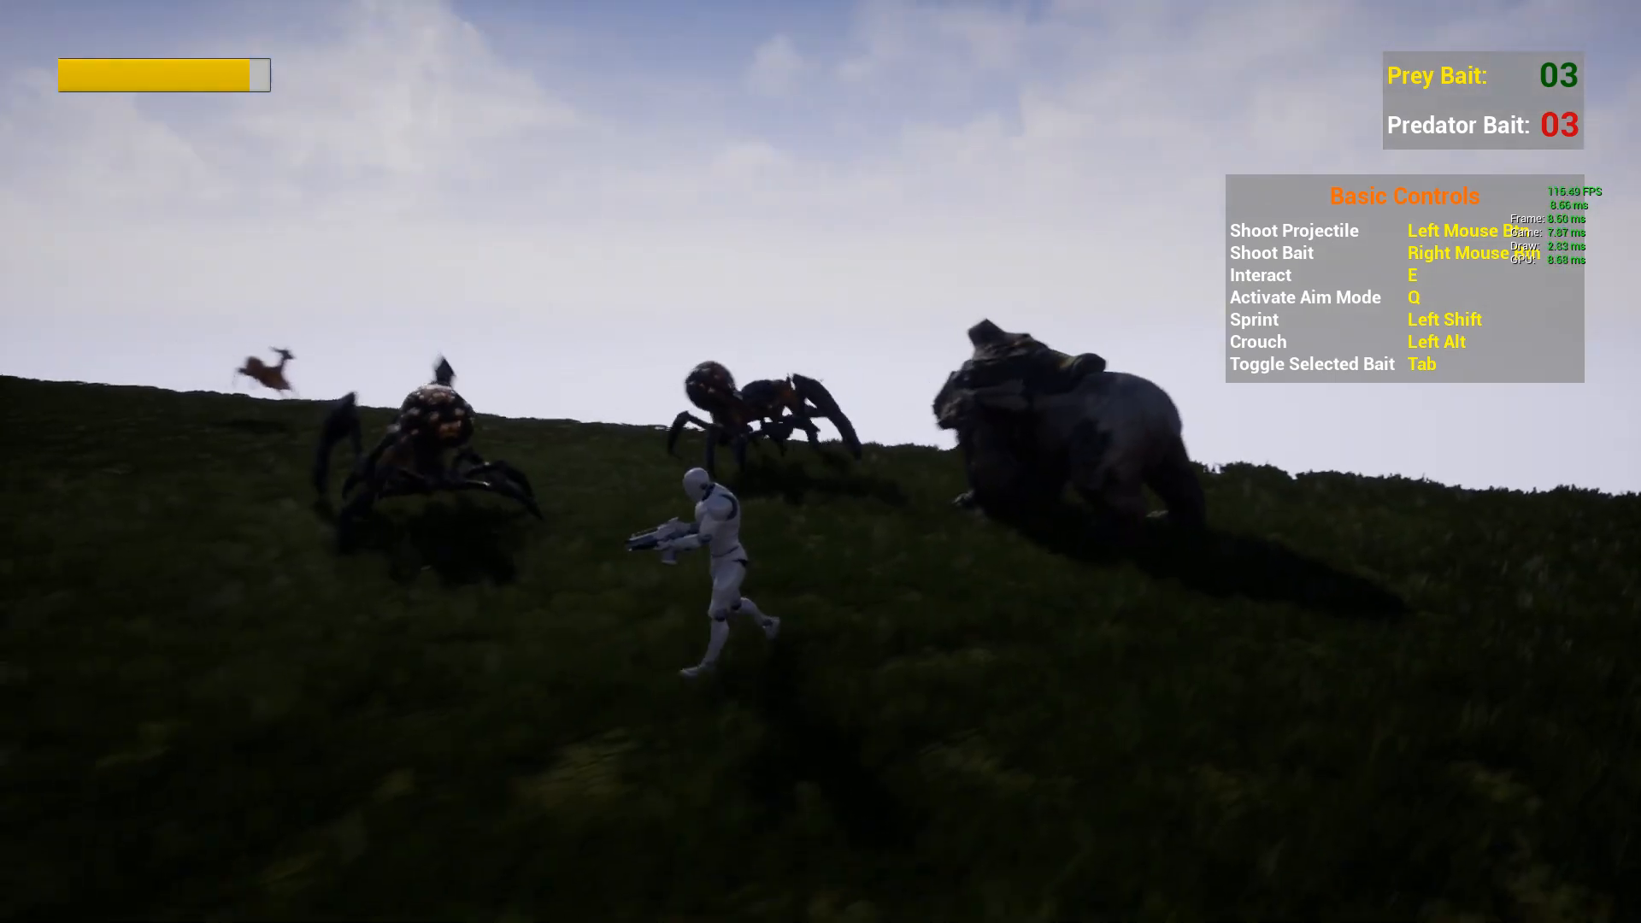
{"action": "key", "text": "d"}
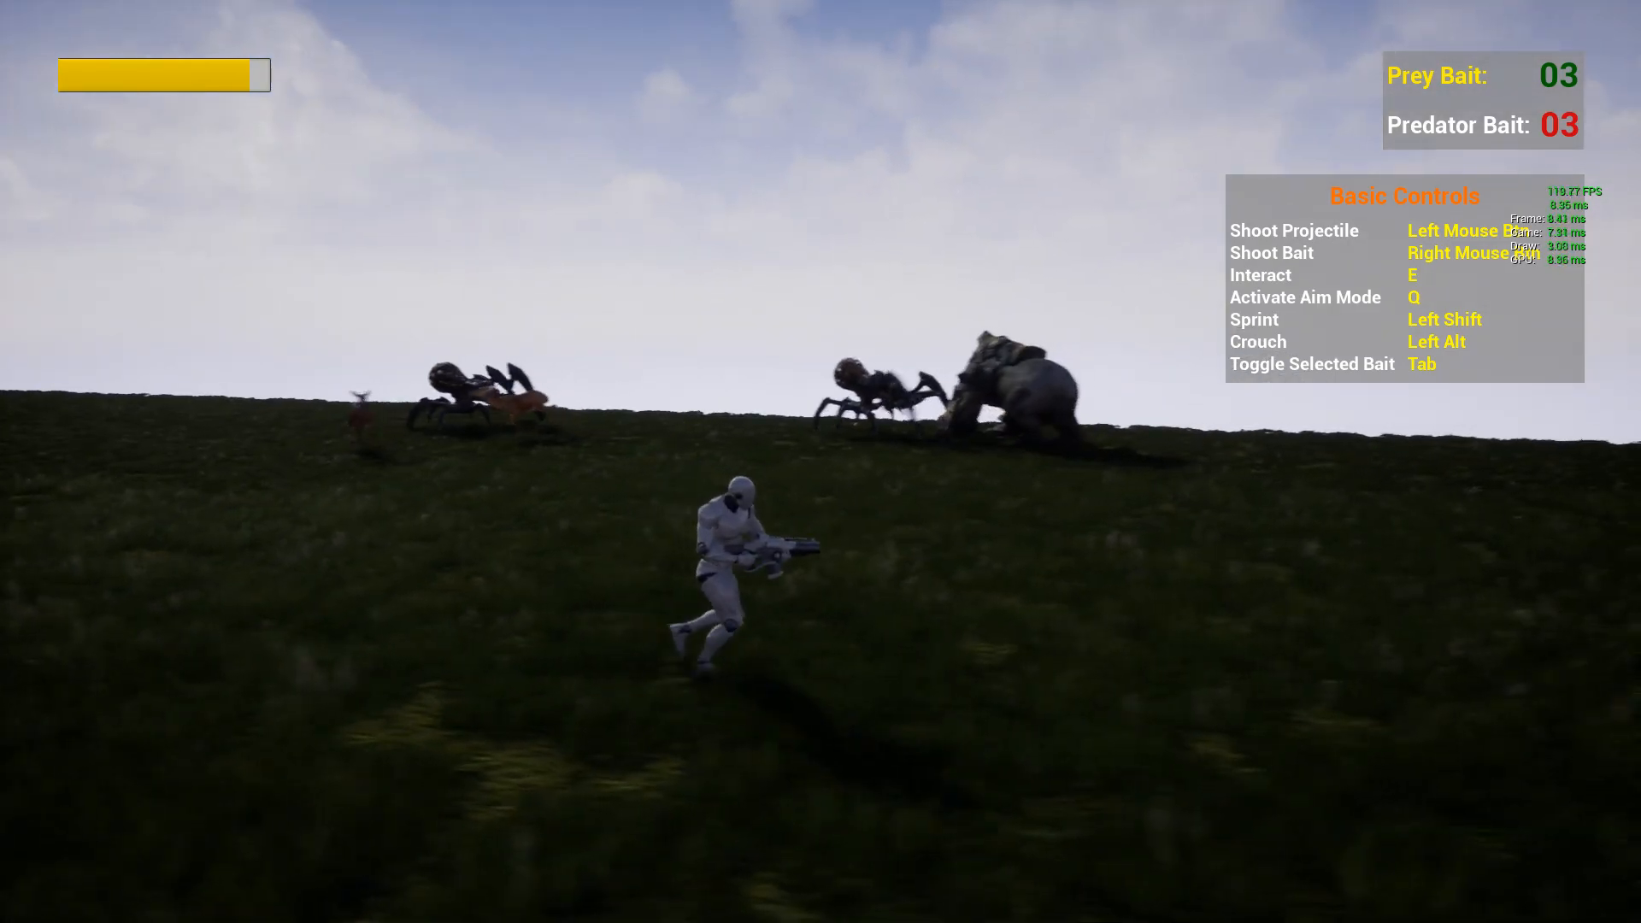
{"action": "key", "text": "w"}
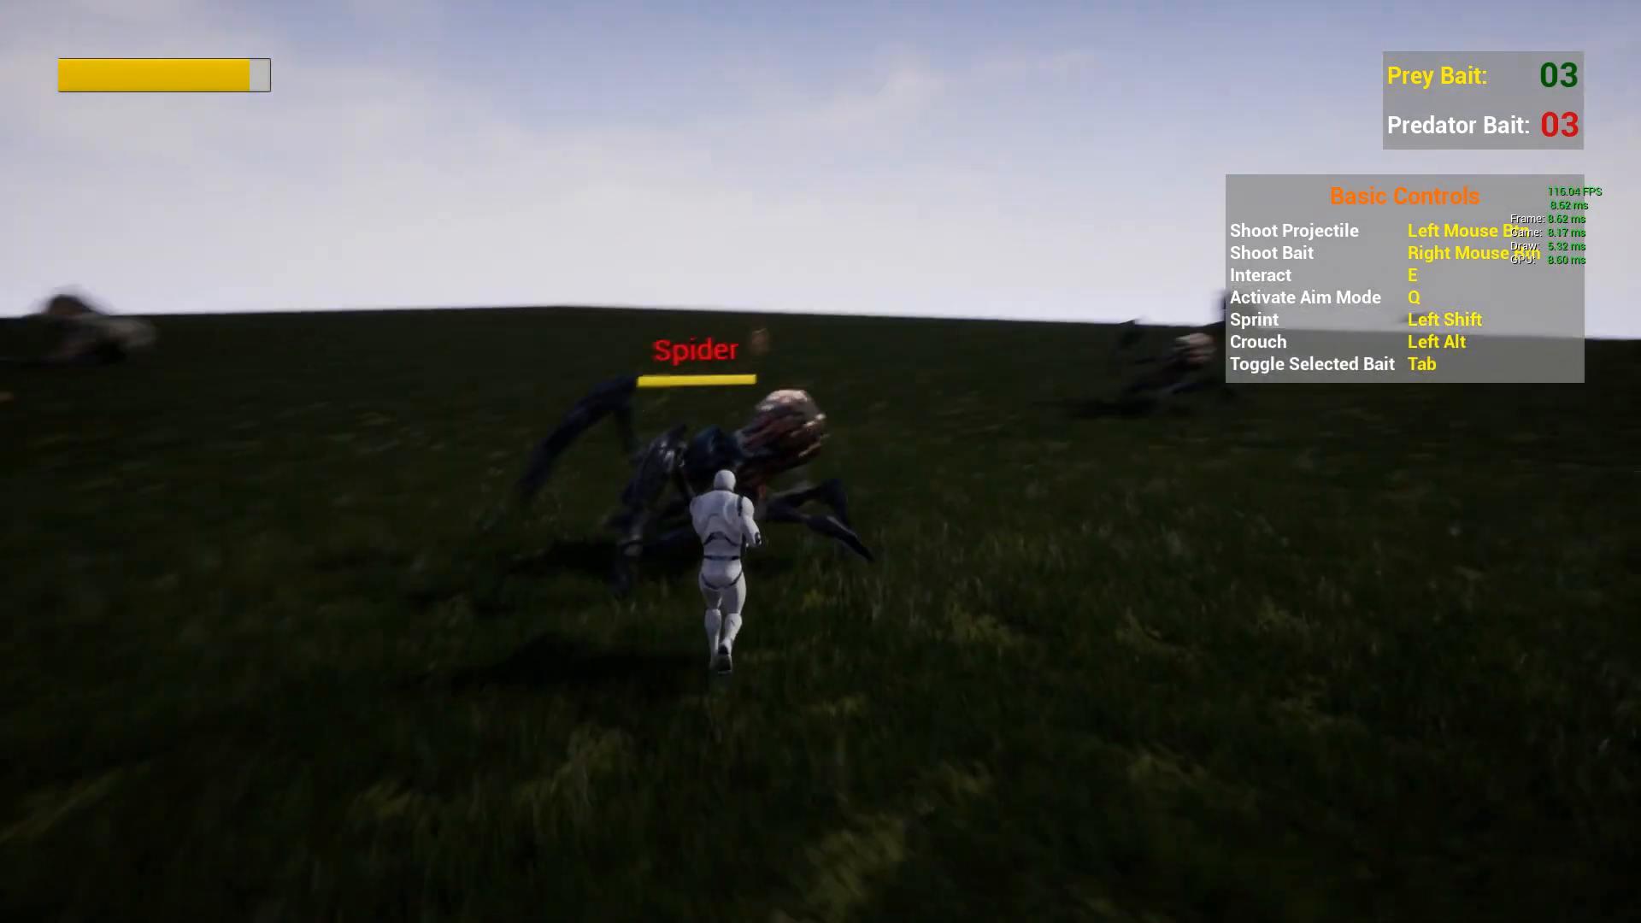
{"action": "key", "text": "d"}
{"action": "key", "text": "w"}
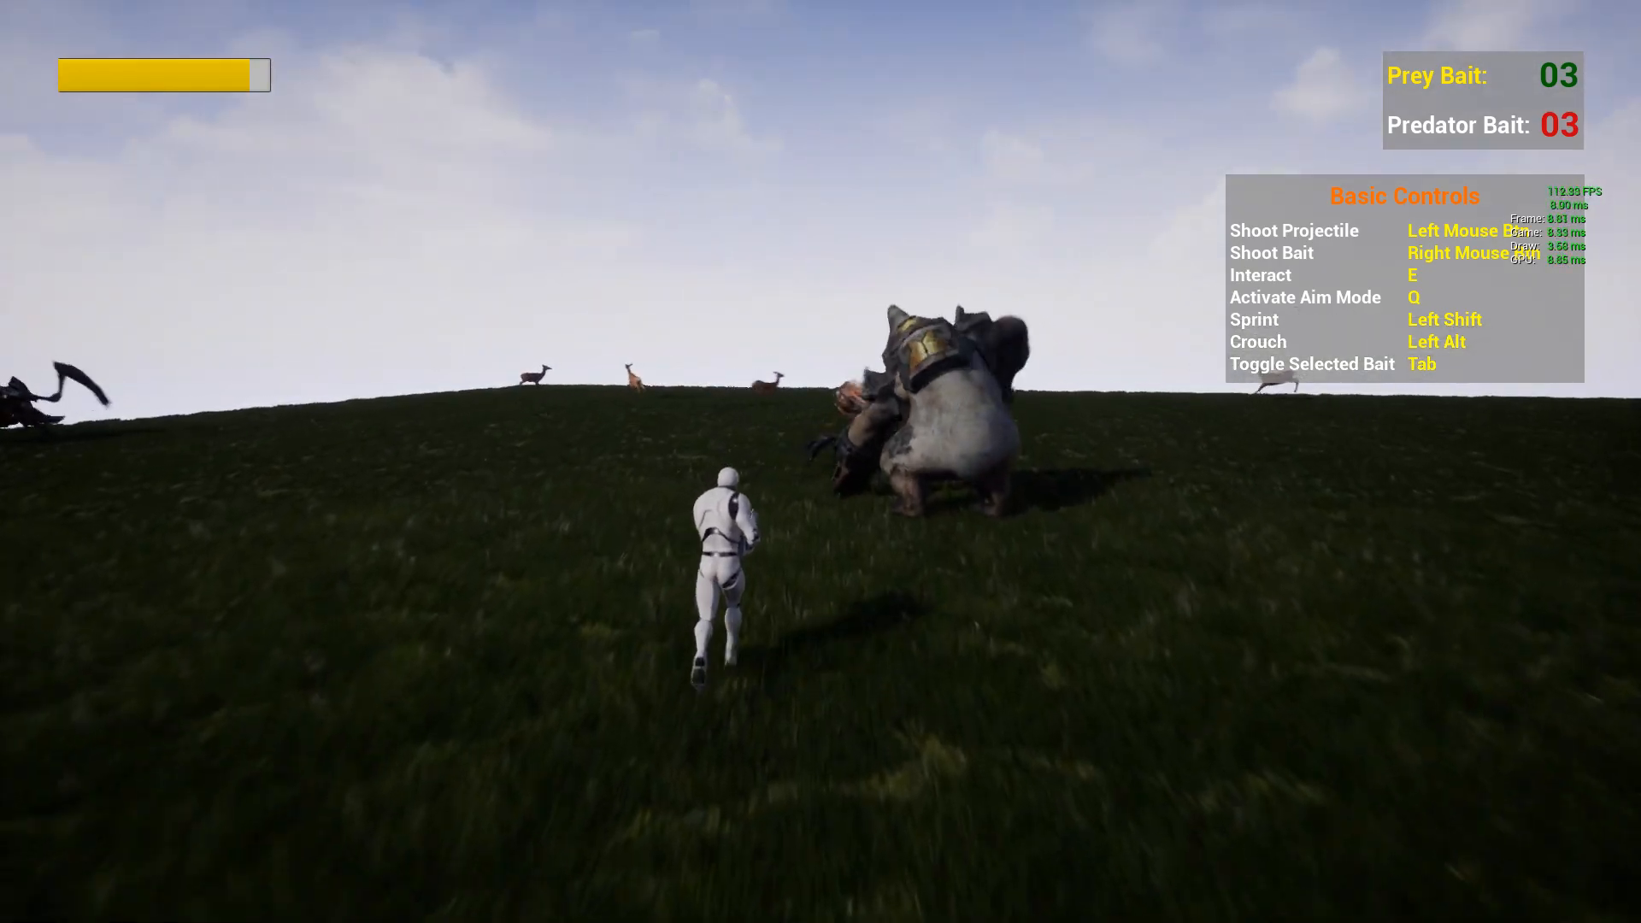
{"action": "key", "text": "a"}
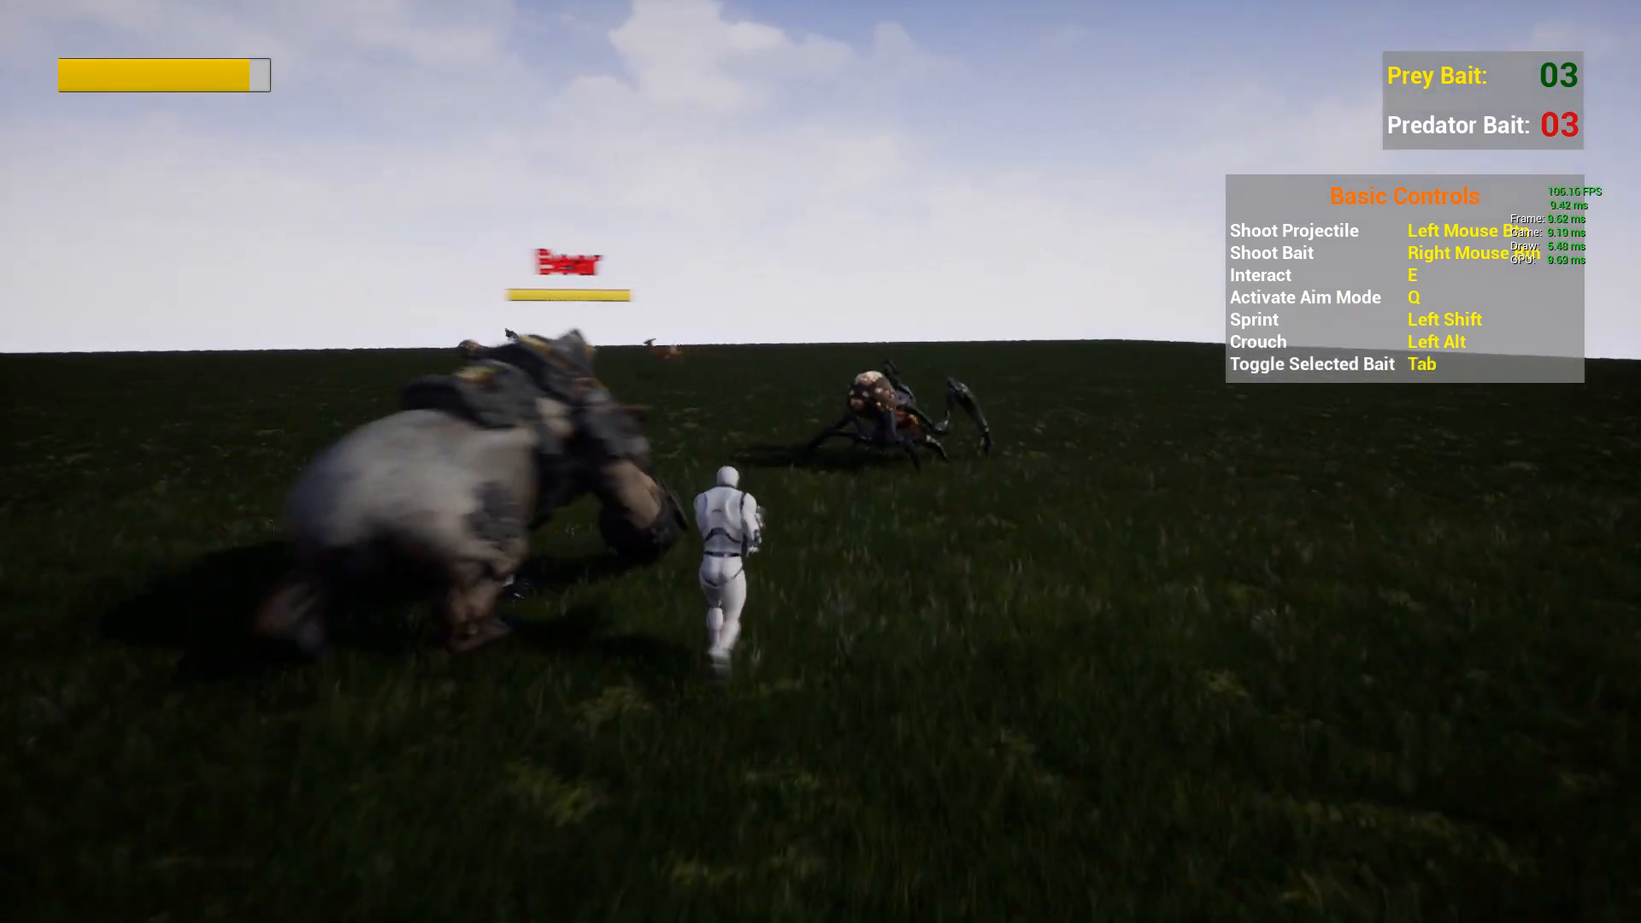
{"action": "key", "text": "q"}
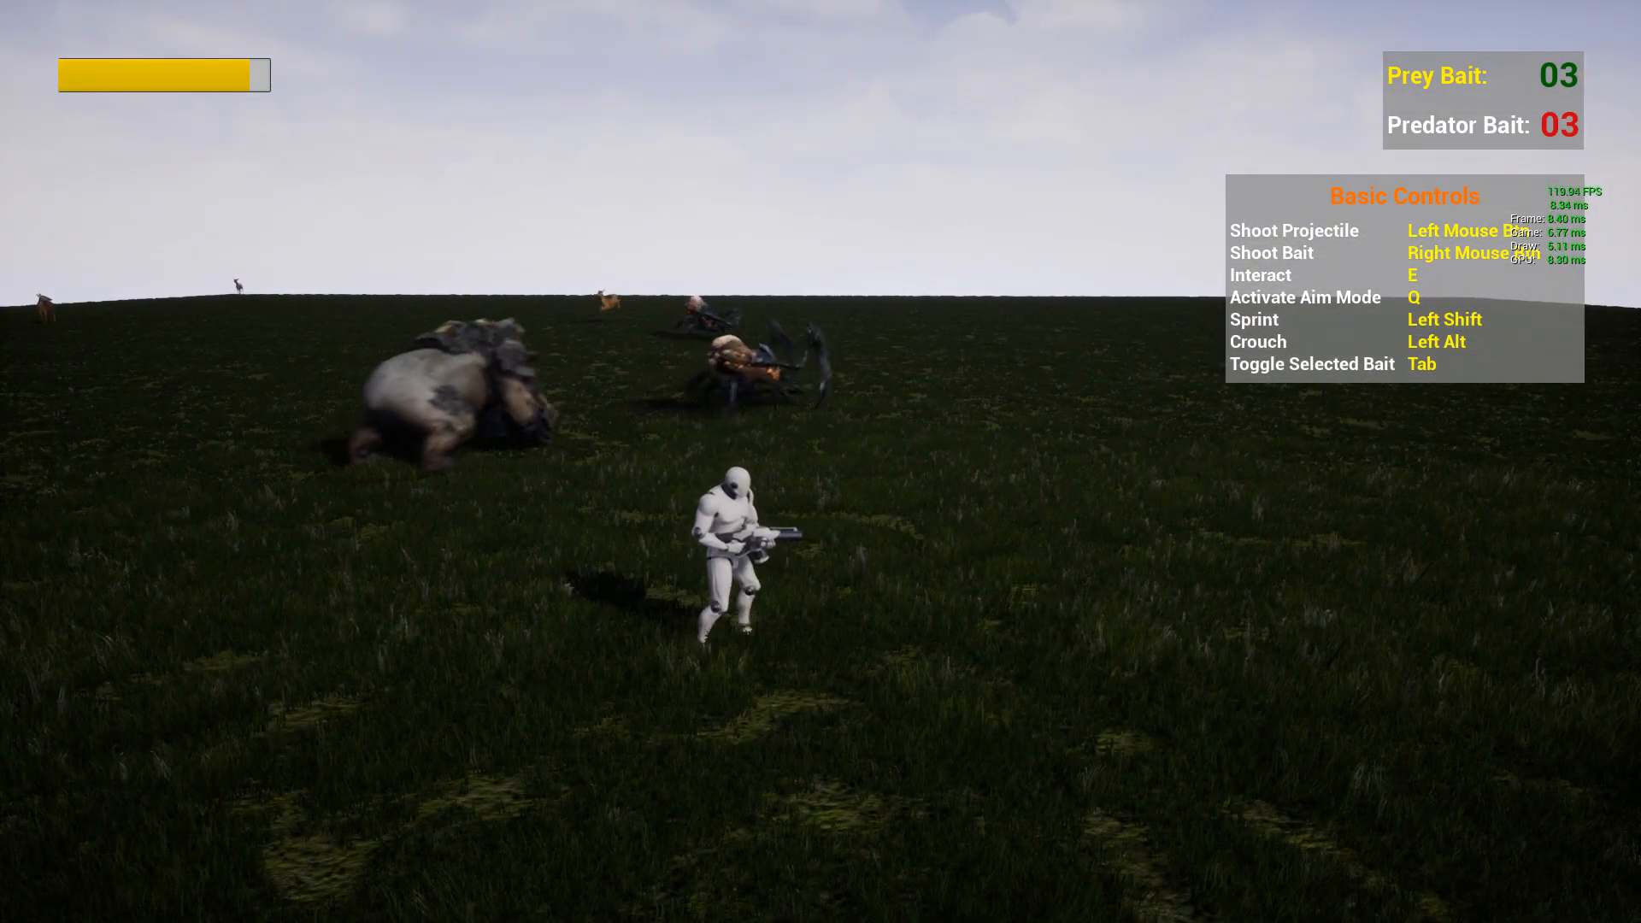
{"action": "key", "text": "w"}
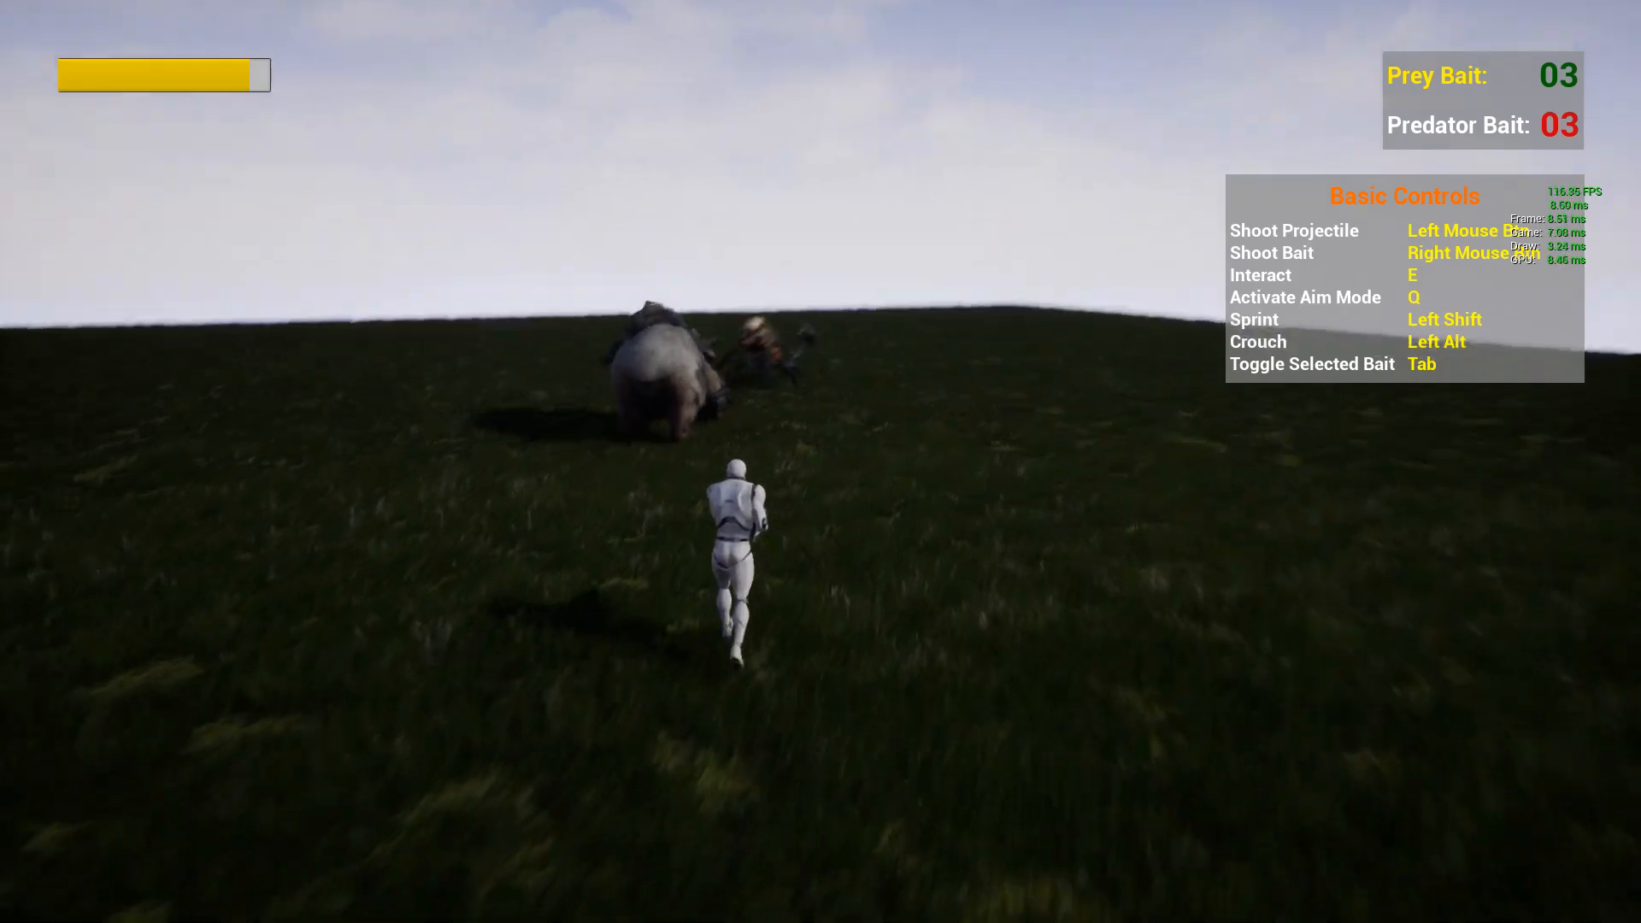
{"action": "key", "text": "d"}
{"action": "key", "text": "w"}
{"action": "key", "text": "d"}
{"action": "key", "text": "w"}
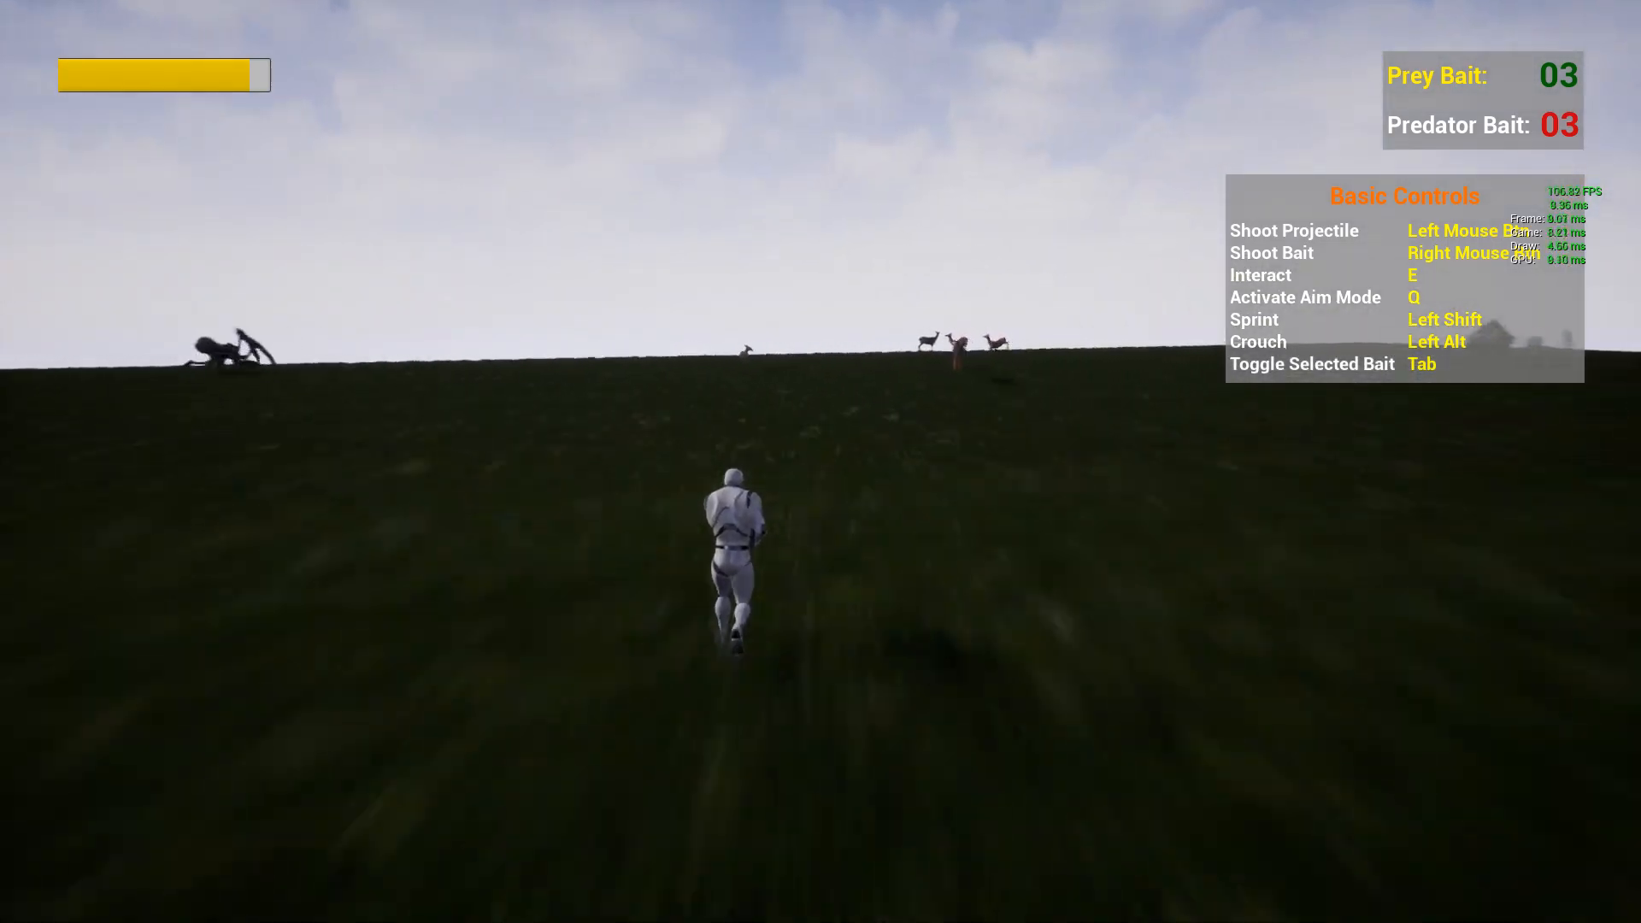
{"action": "key", "text": "d"}
{"action": "key", "text": "w"}
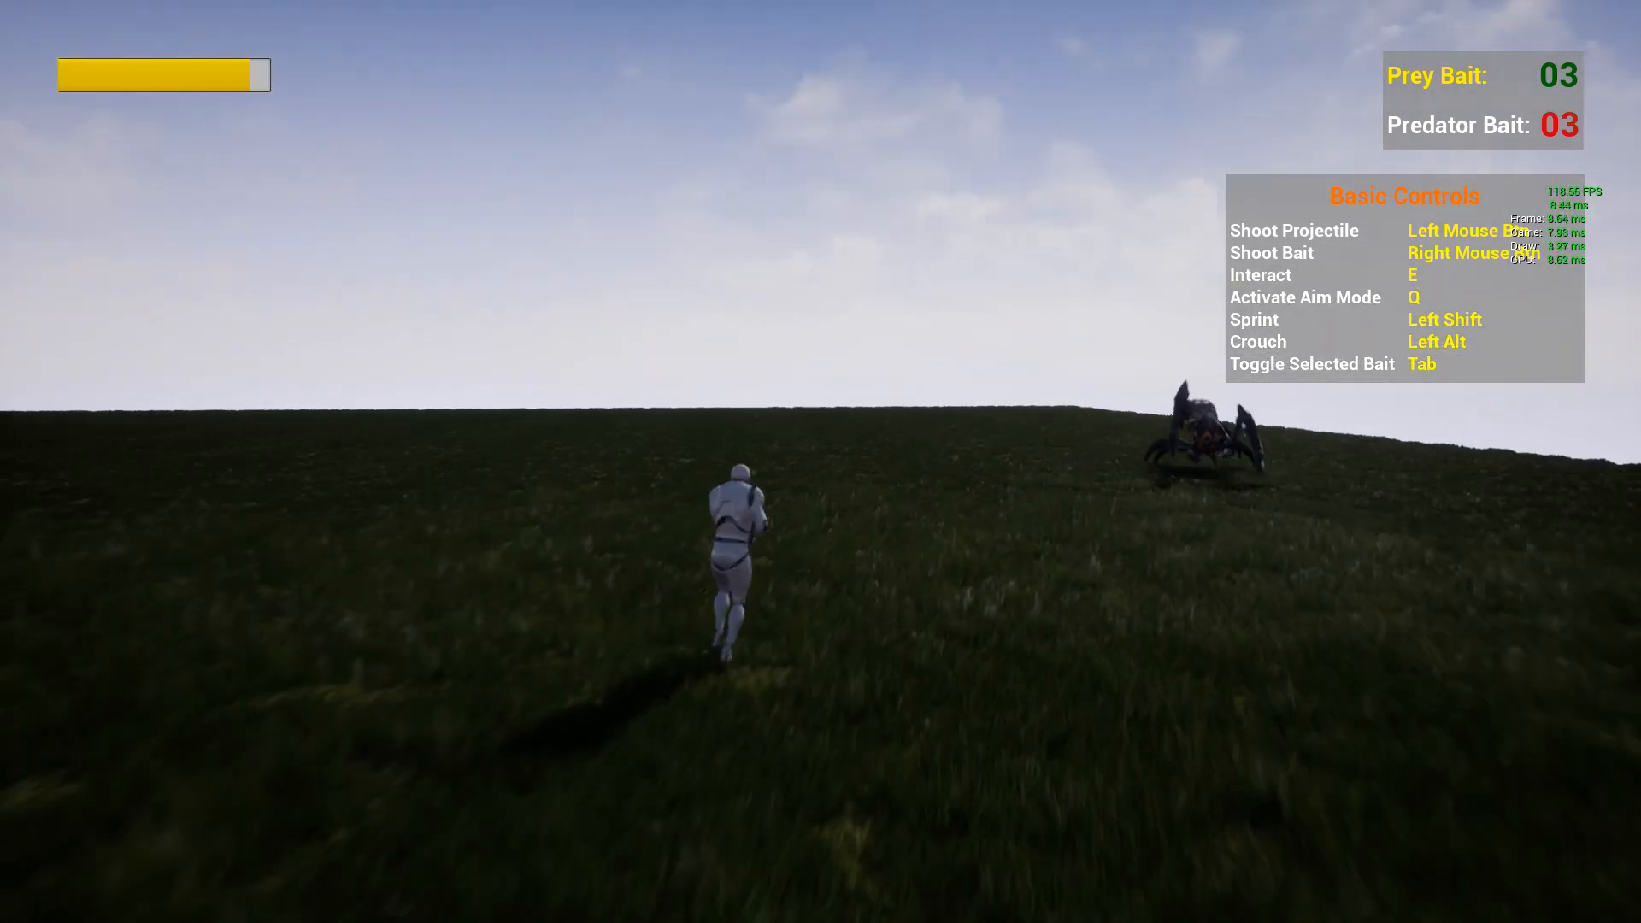
{"action": "key", "text": "Escape"}
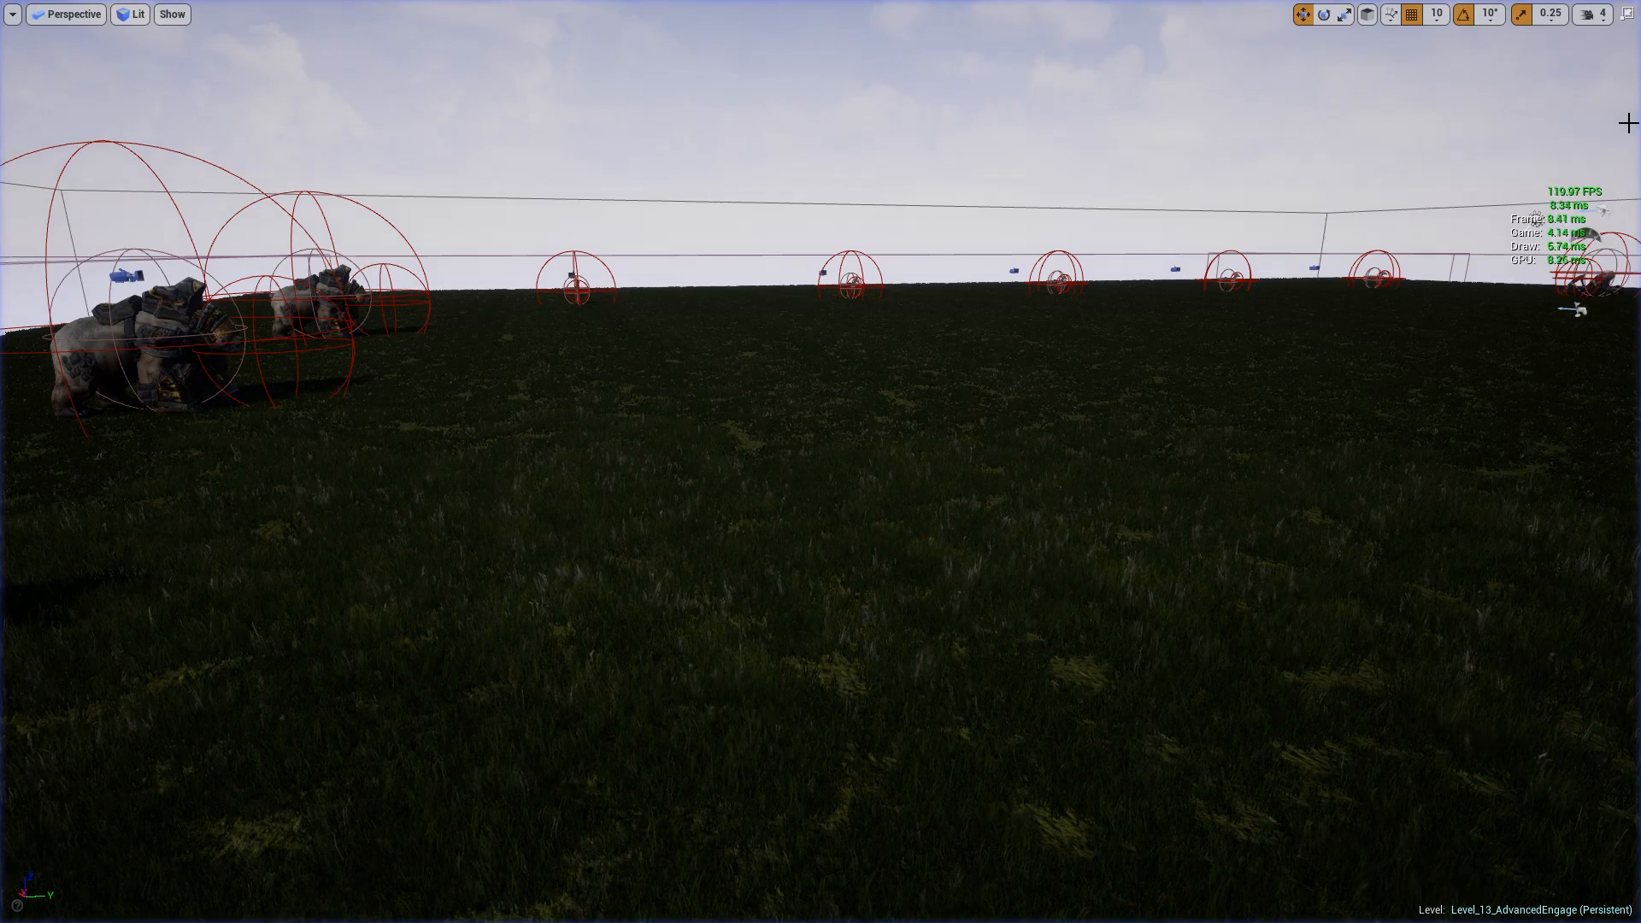
Step: Leave the full-screen viewport and save Level_13_AdvancedEngage
{"action": "key", "text": "F11"}
{"action": "key", "text": "s"}
{"action": "right_click_drag", "start_coordinate": [979, 275], "coordinate": [979, 250]}
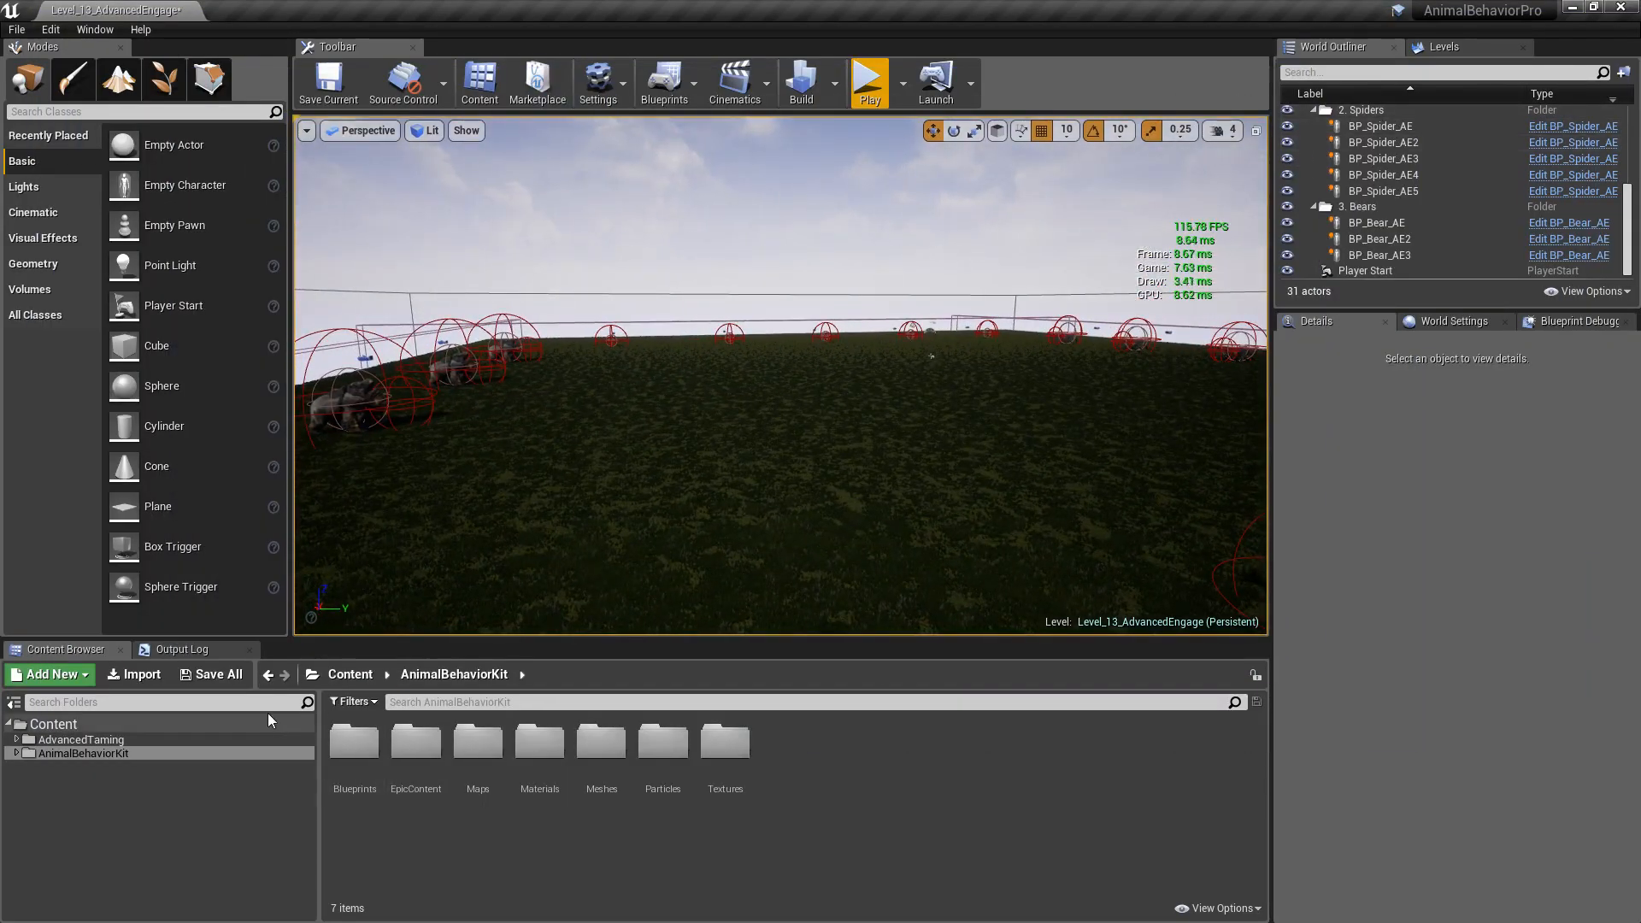
{"action": "left_click", "coordinate": [214, 675]}
{"action": "left_click", "coordinate": [969, 623]}
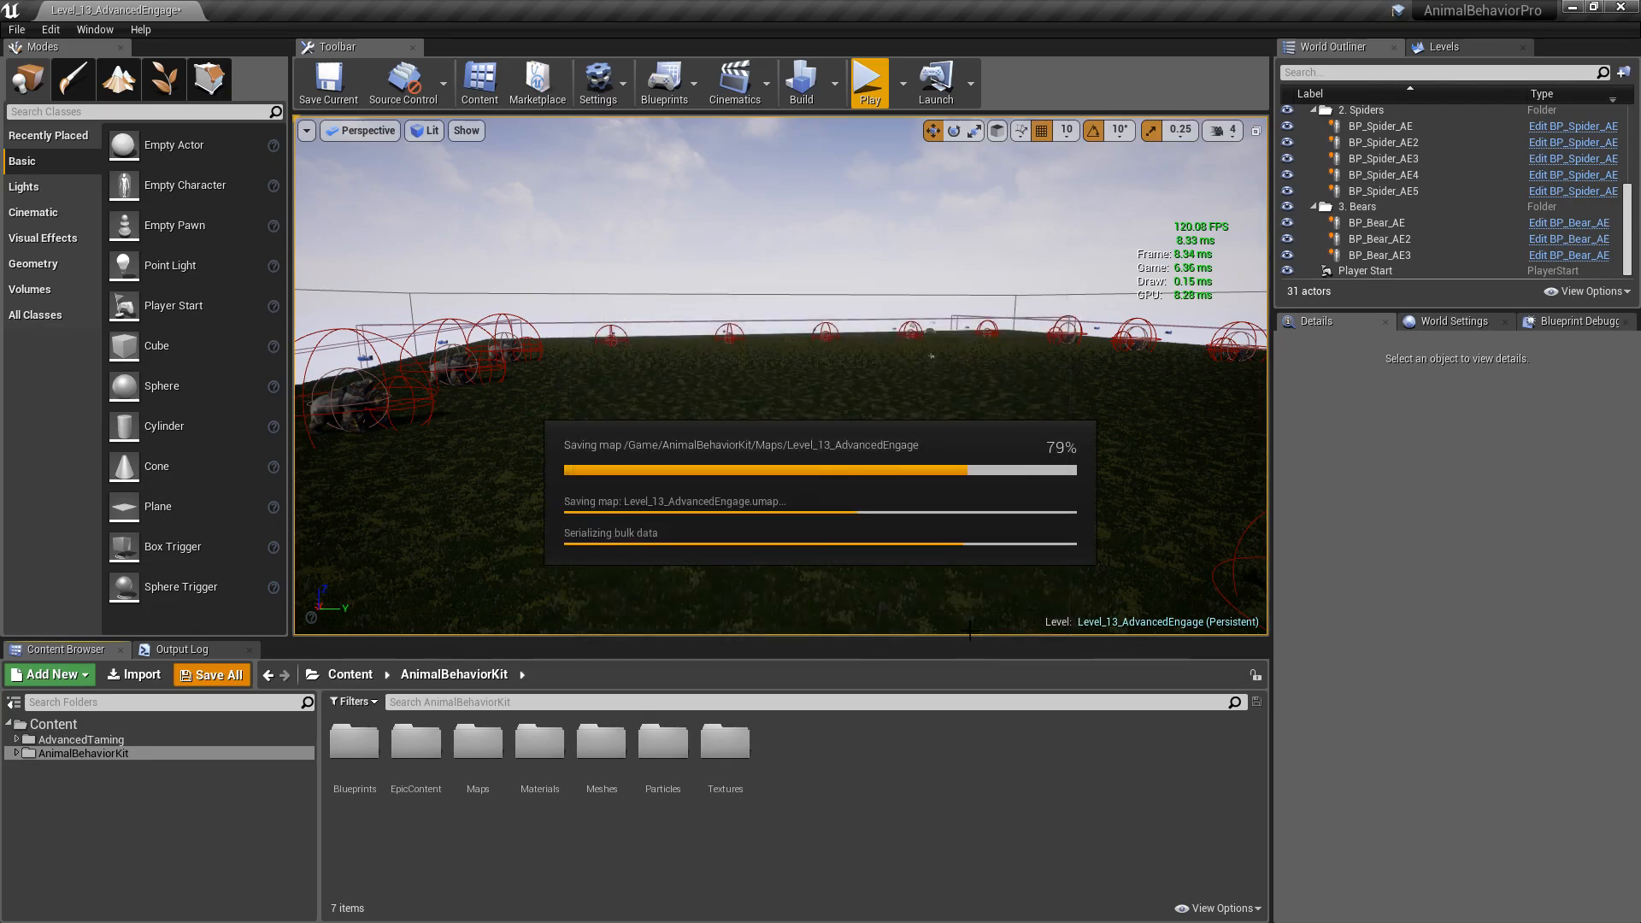
Step: Switch to the PowerPoint slide Tutorial Series Coverage and highlight "Loot table added" in the CompSpawnLoot bullet
{"action": "right_click_drag", "start_coordinate": [772, 423], "coordinate": [796, 432]}
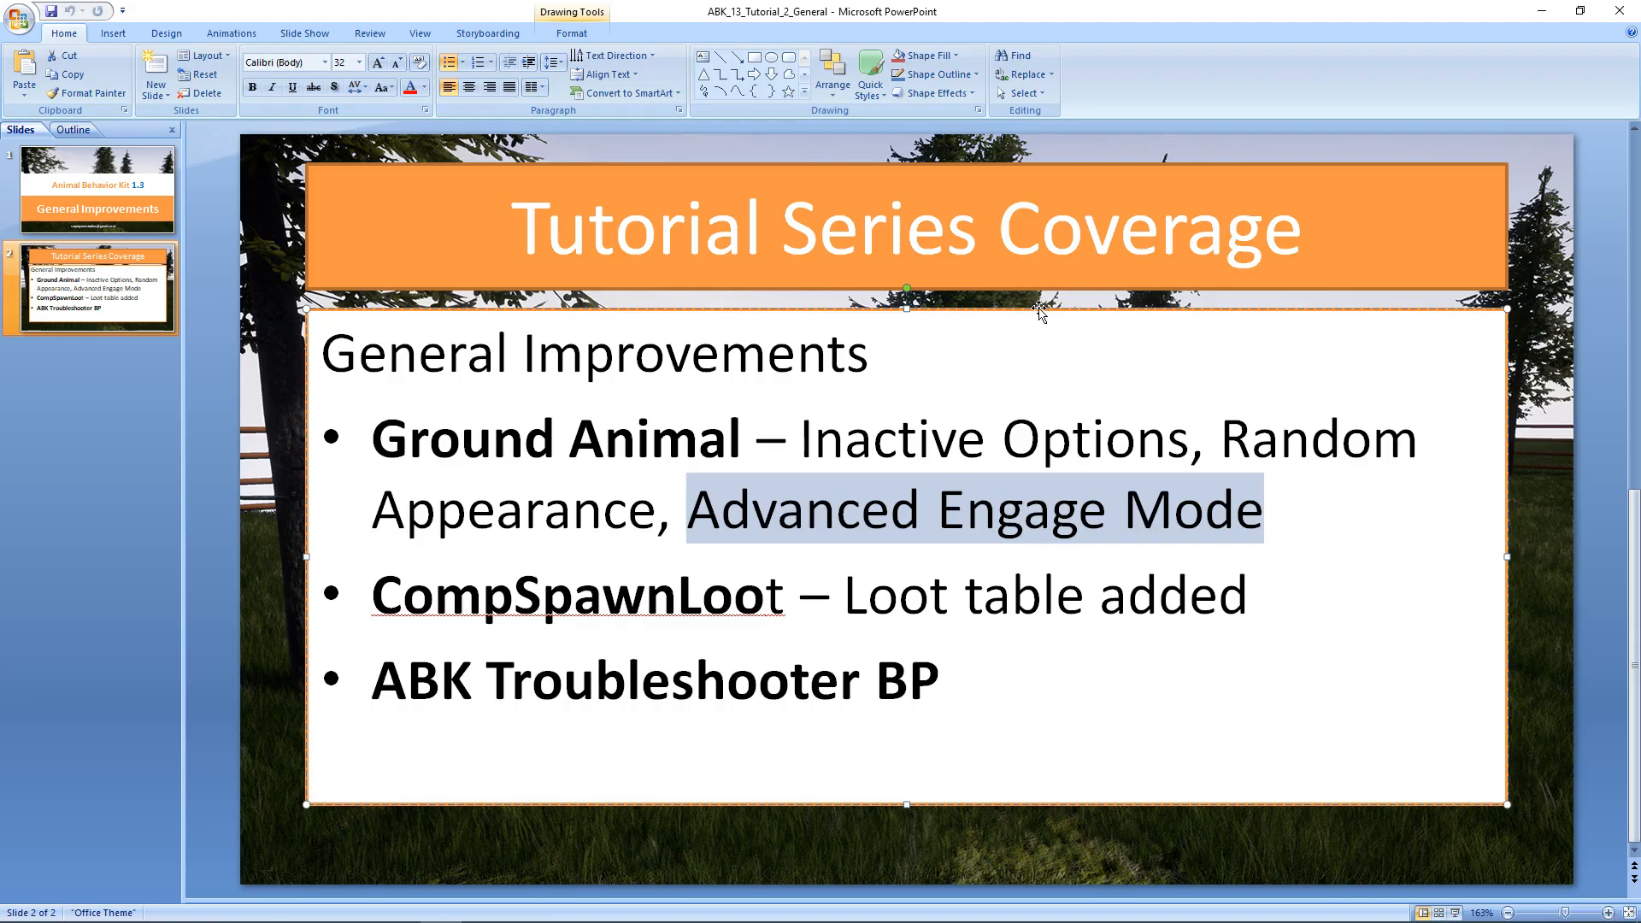
{"action": "left_click", "coordinate": [677, 609]}
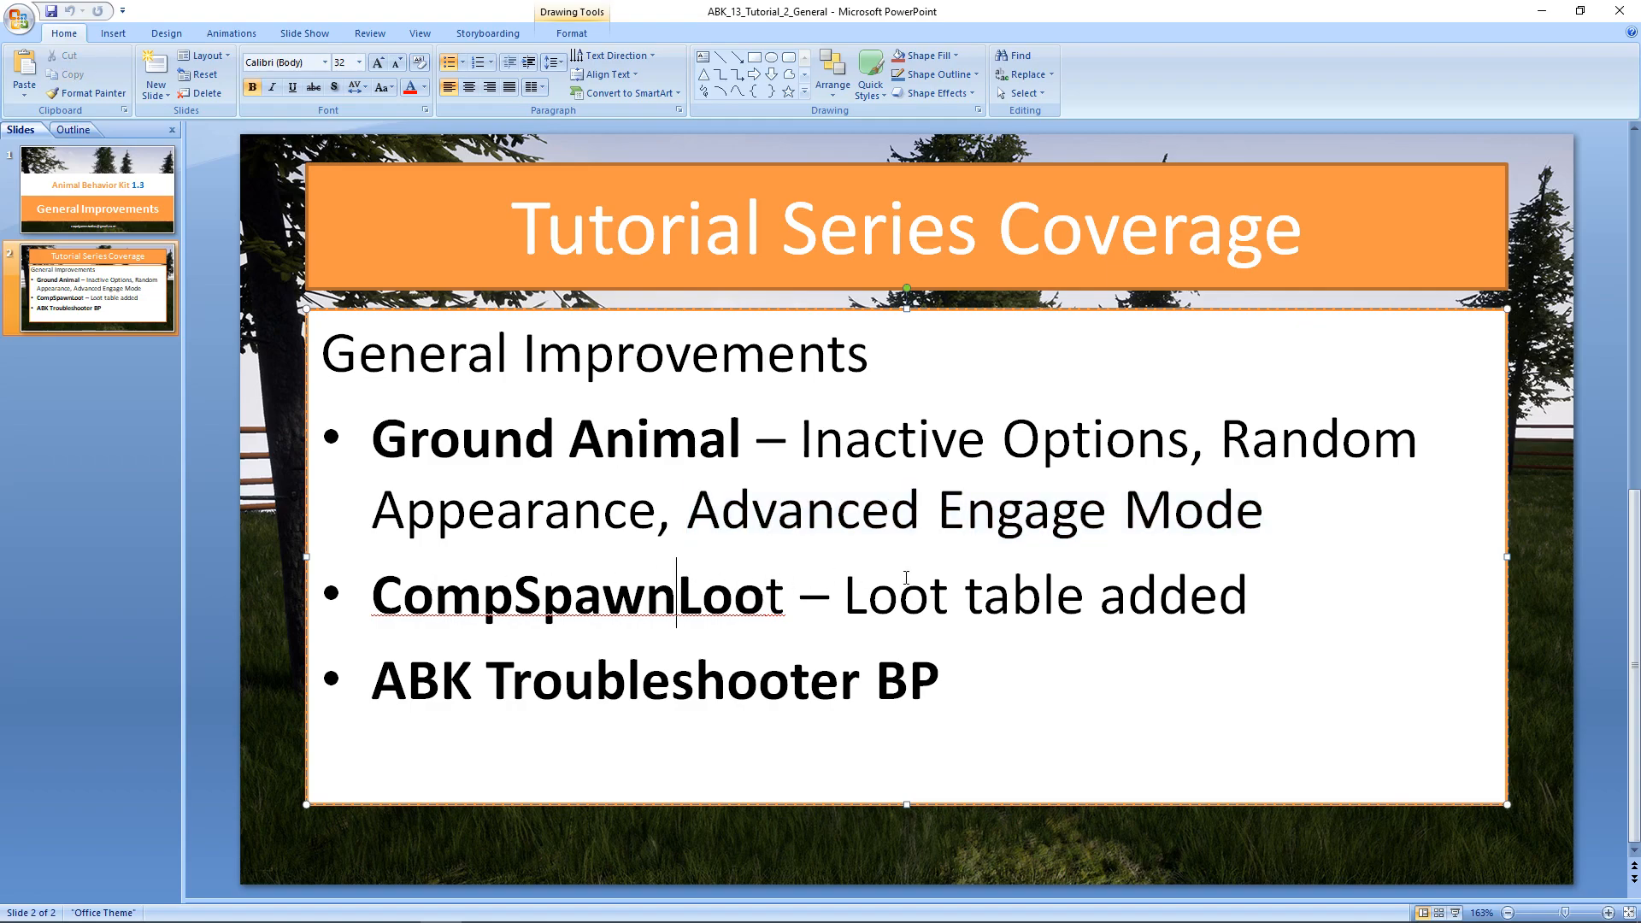
{"action": "left_click_drag", "start_coordinate": [1255, 590], "coordinate": [884, 599]}
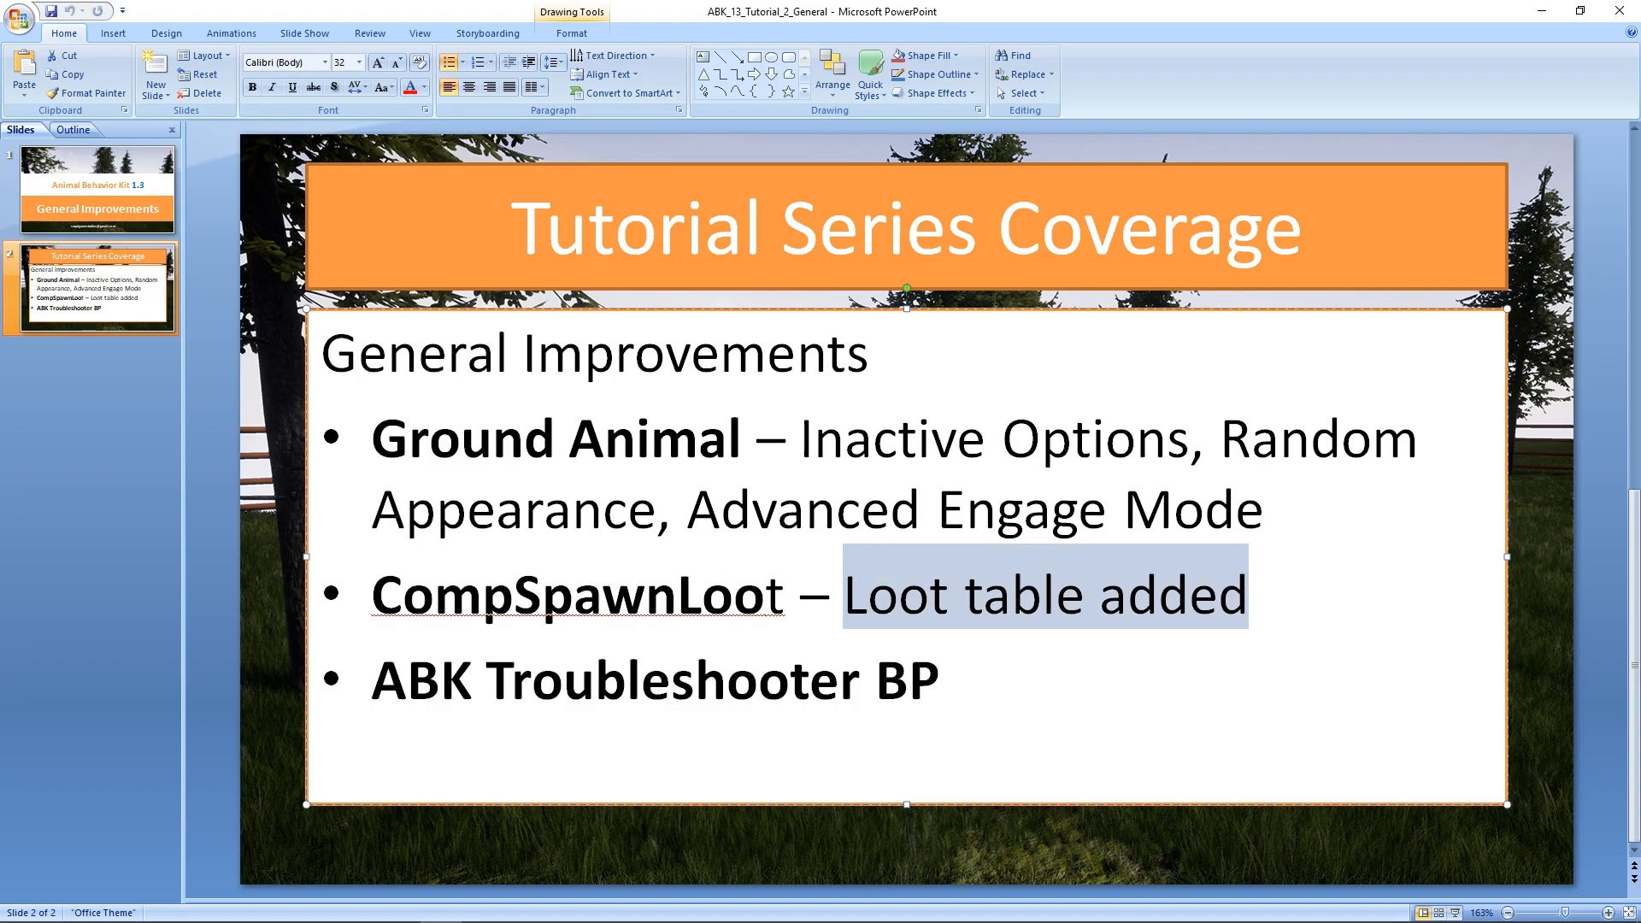
Step: Return to Unreal Editor and open the level LevelTEST from the AnimalBehaviorKit Maps folder
{"action": "key", "text": "alt+Tab"}
{"action": "left_click", "coordinate": [24, 33]}
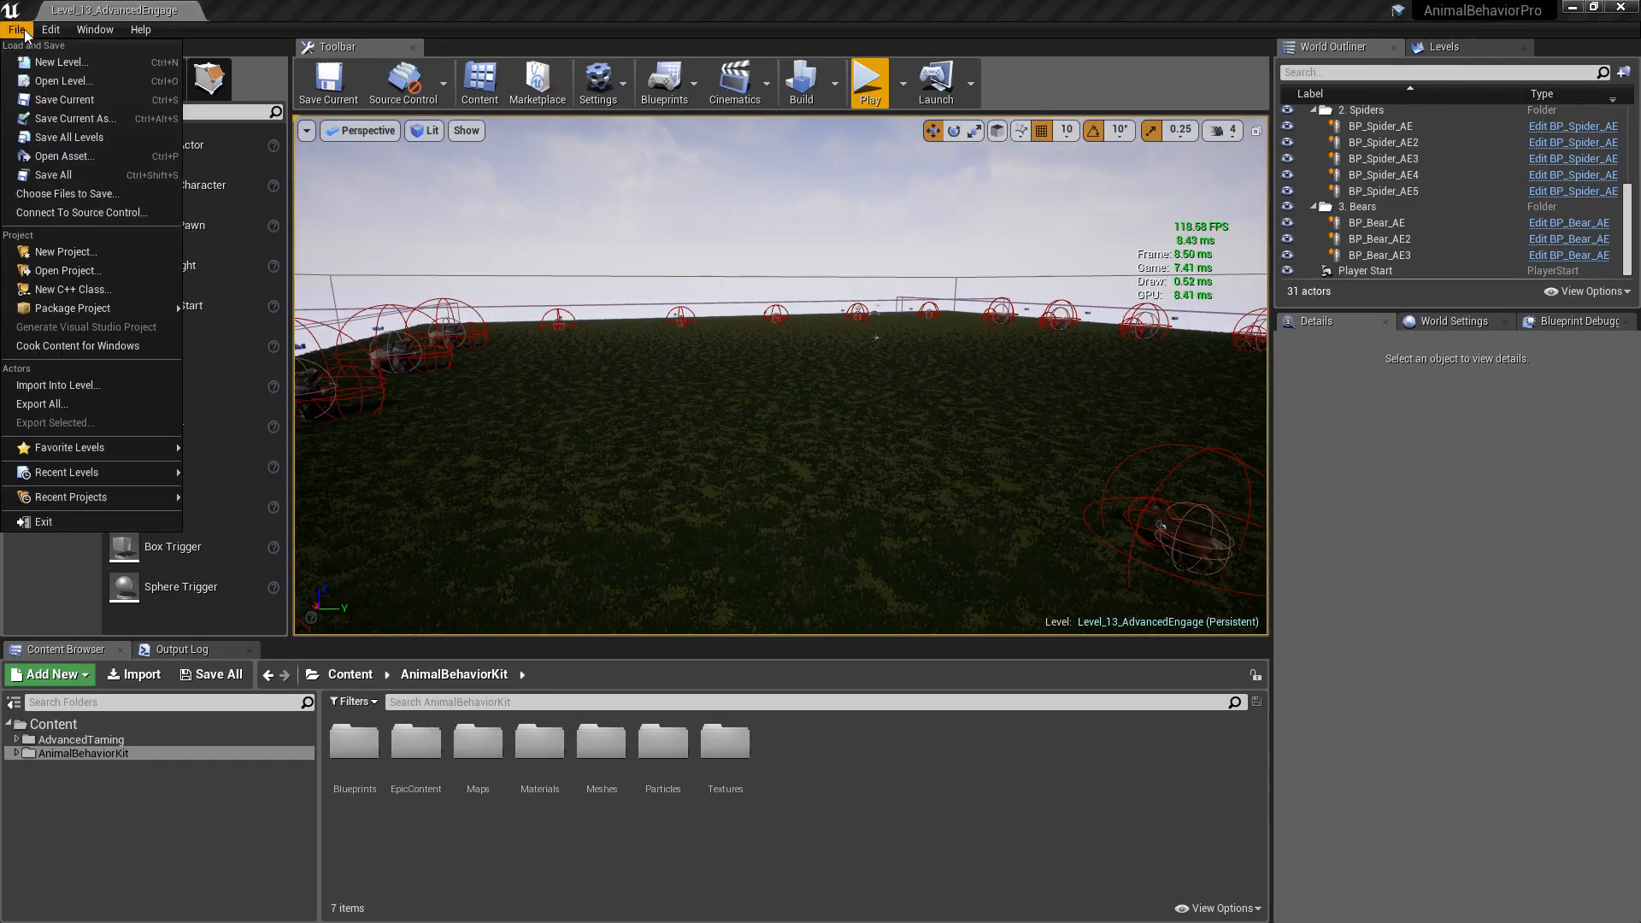
{"action": "left_click", "coordinate": [62, 80]}
{"action": "left_click", "coordinate": [913, 230]}
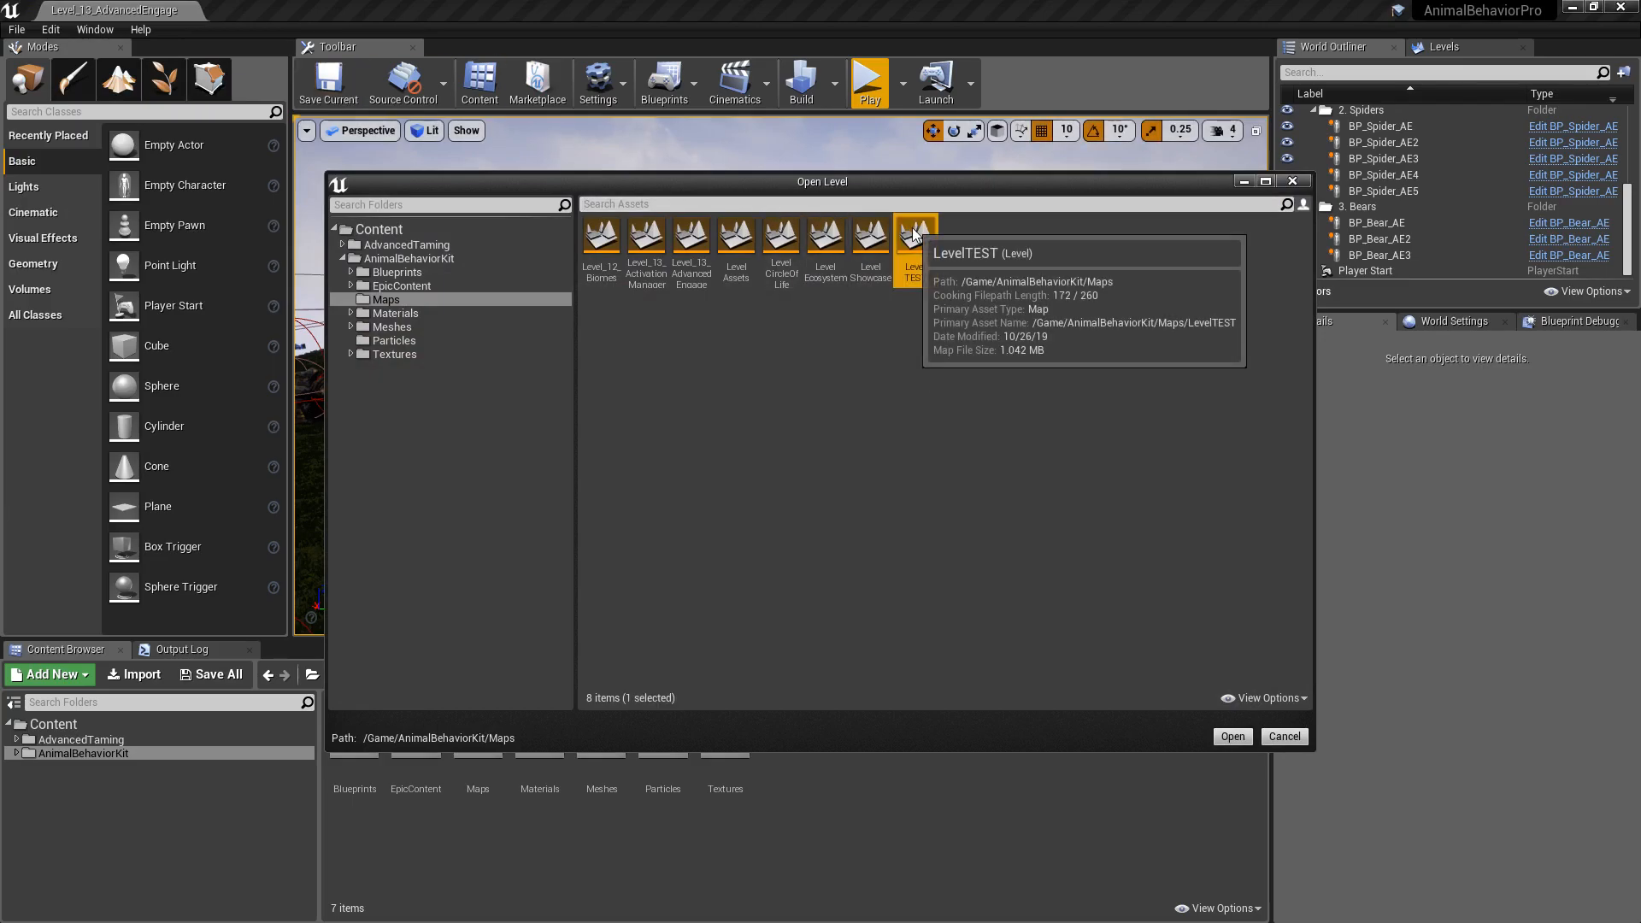
{"action": "double_click", "coordinate": [911, 227]}
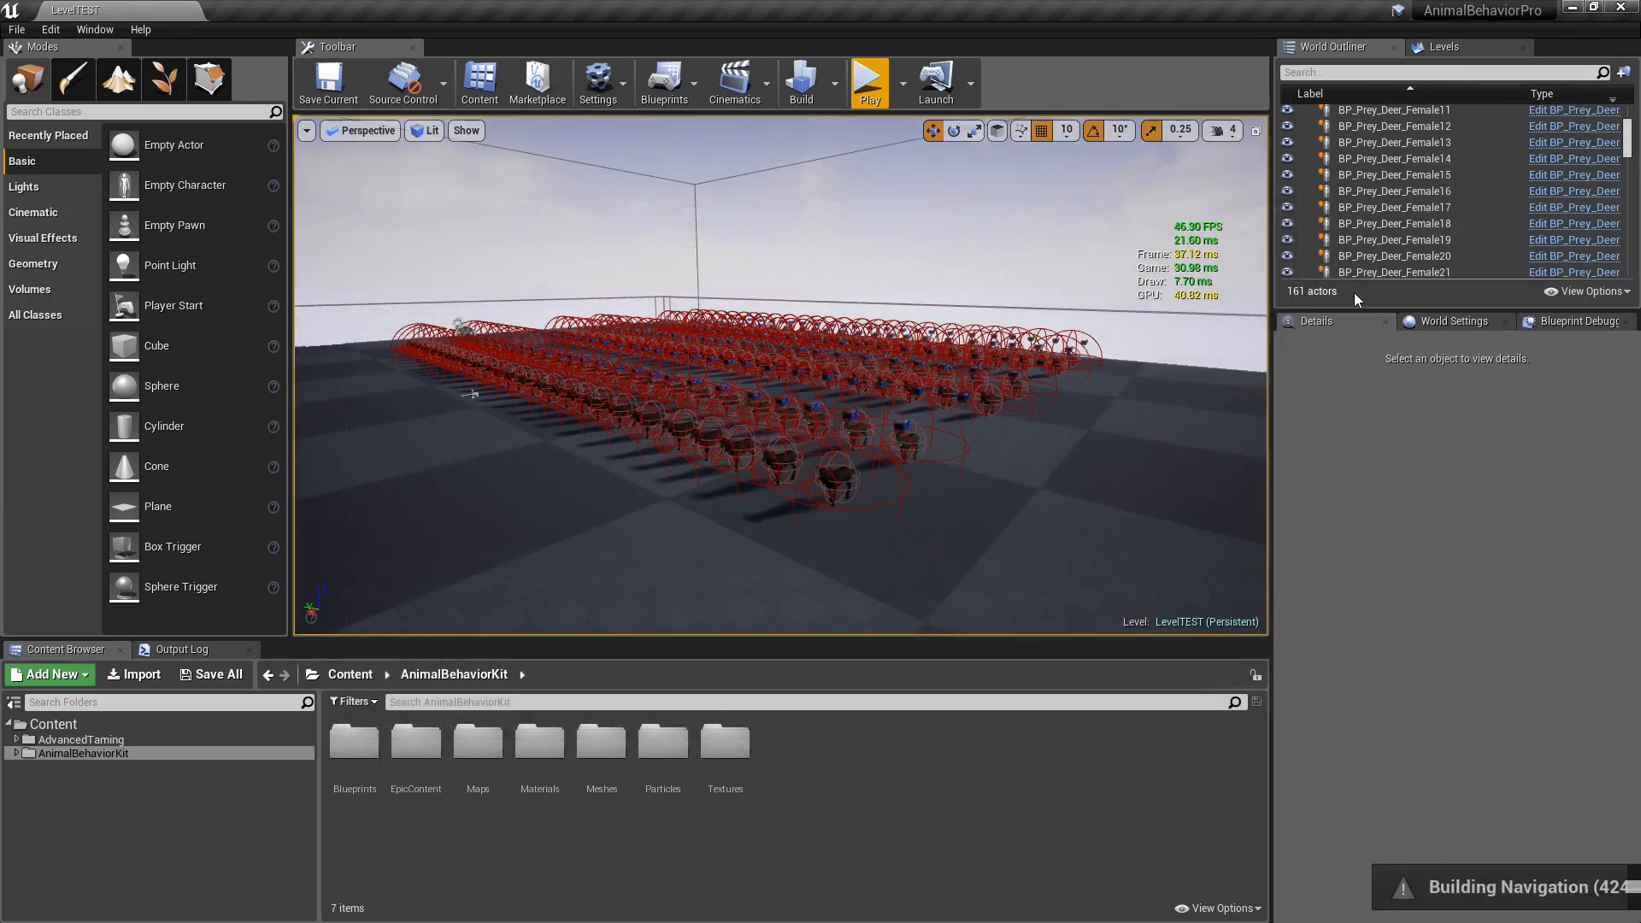
Step: Delete the actors BP_Prey_Deer_Female6 through BP_Prey_Deer_Female75 from the level
{"action": "scroll", "coordinate": [1452, 163], "scroll_direction": "up", "scroll_amount": 4}
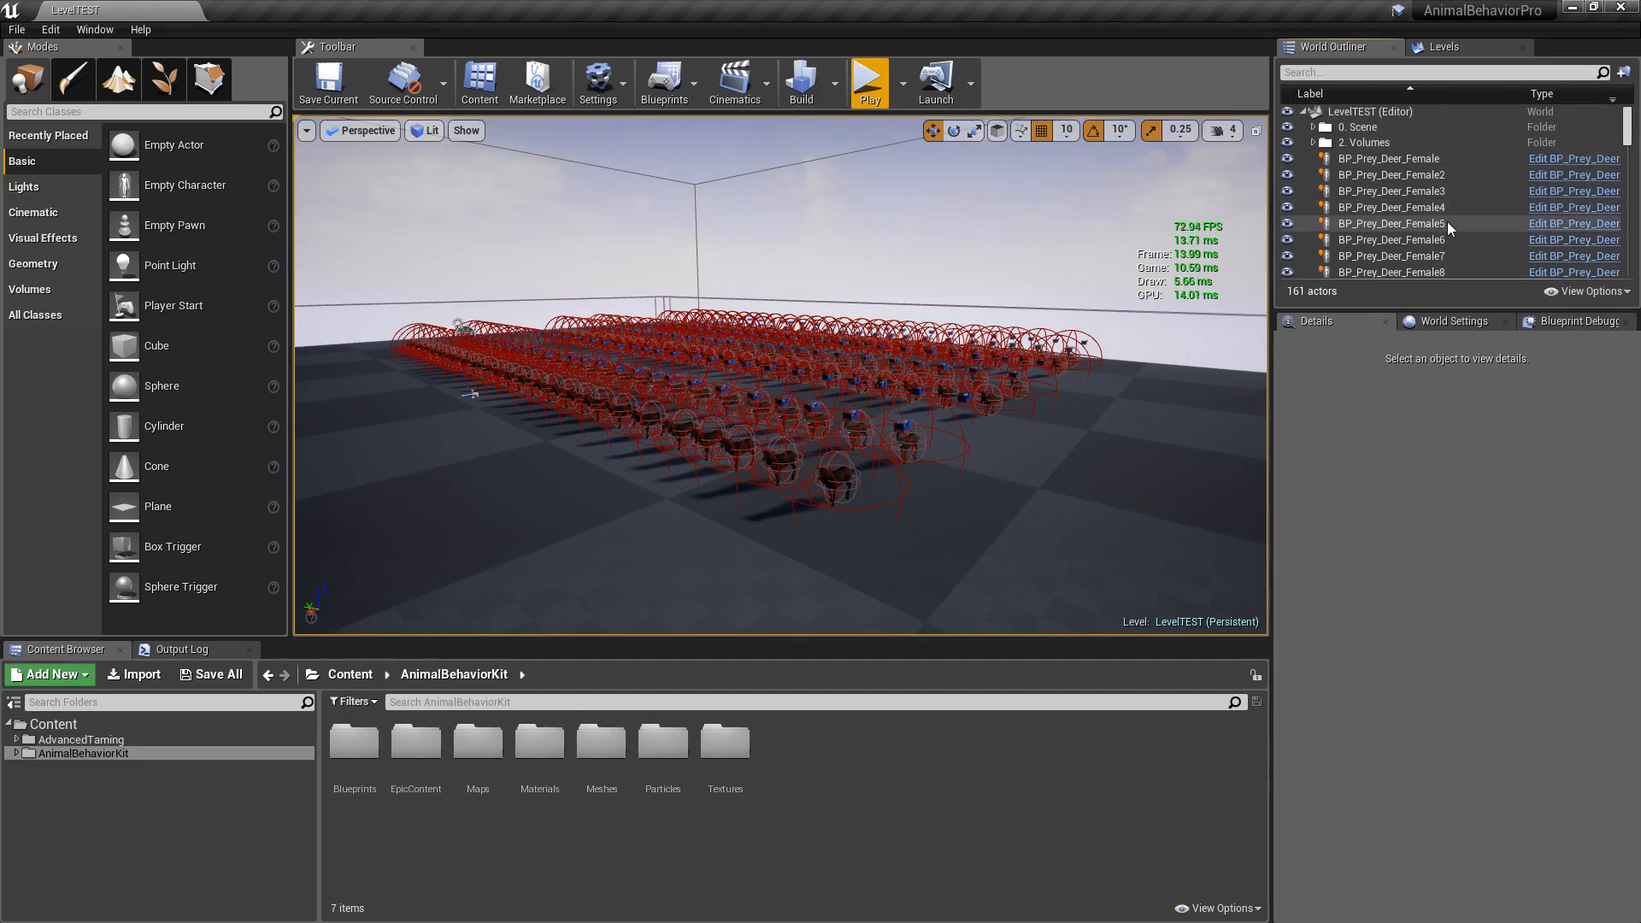
{"action": "left_click", "coordinate": [1368, 240]}
{"action": "scroll", "coordinate": [1628, 141], "scroll_direction": "down", "scroll_amount": 1}
{"action": "left_click_drag", "start_coordinate": [1632, 141], "coordinate": [1634, 195]}
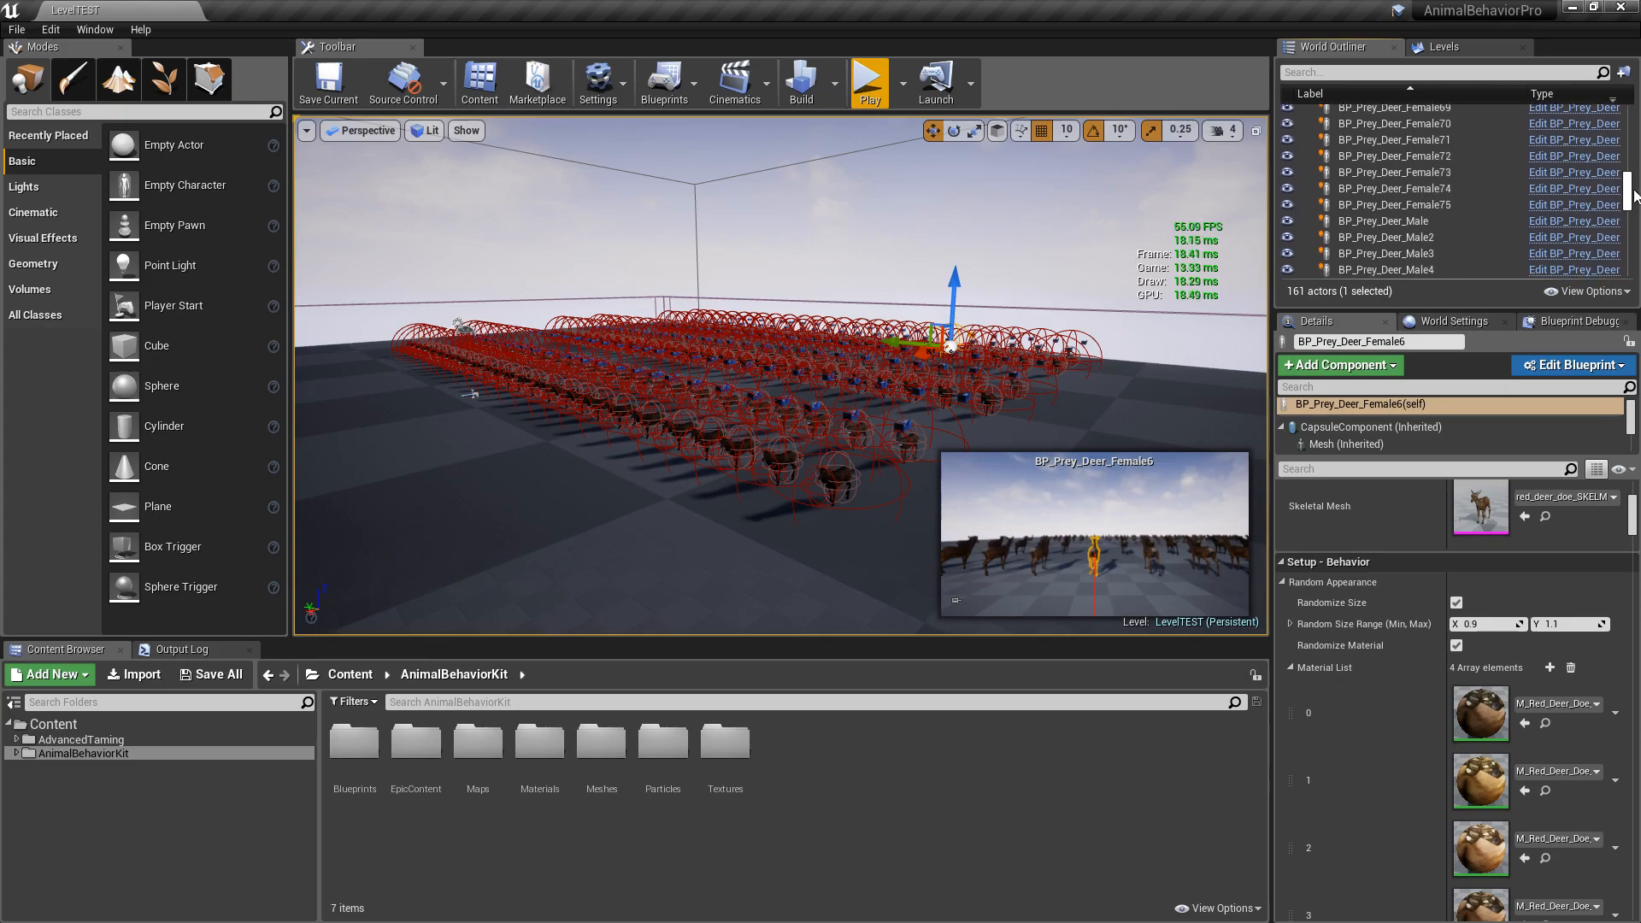
{"action": "left_click", "coordinate": [1452, 205], "text": "shift"}
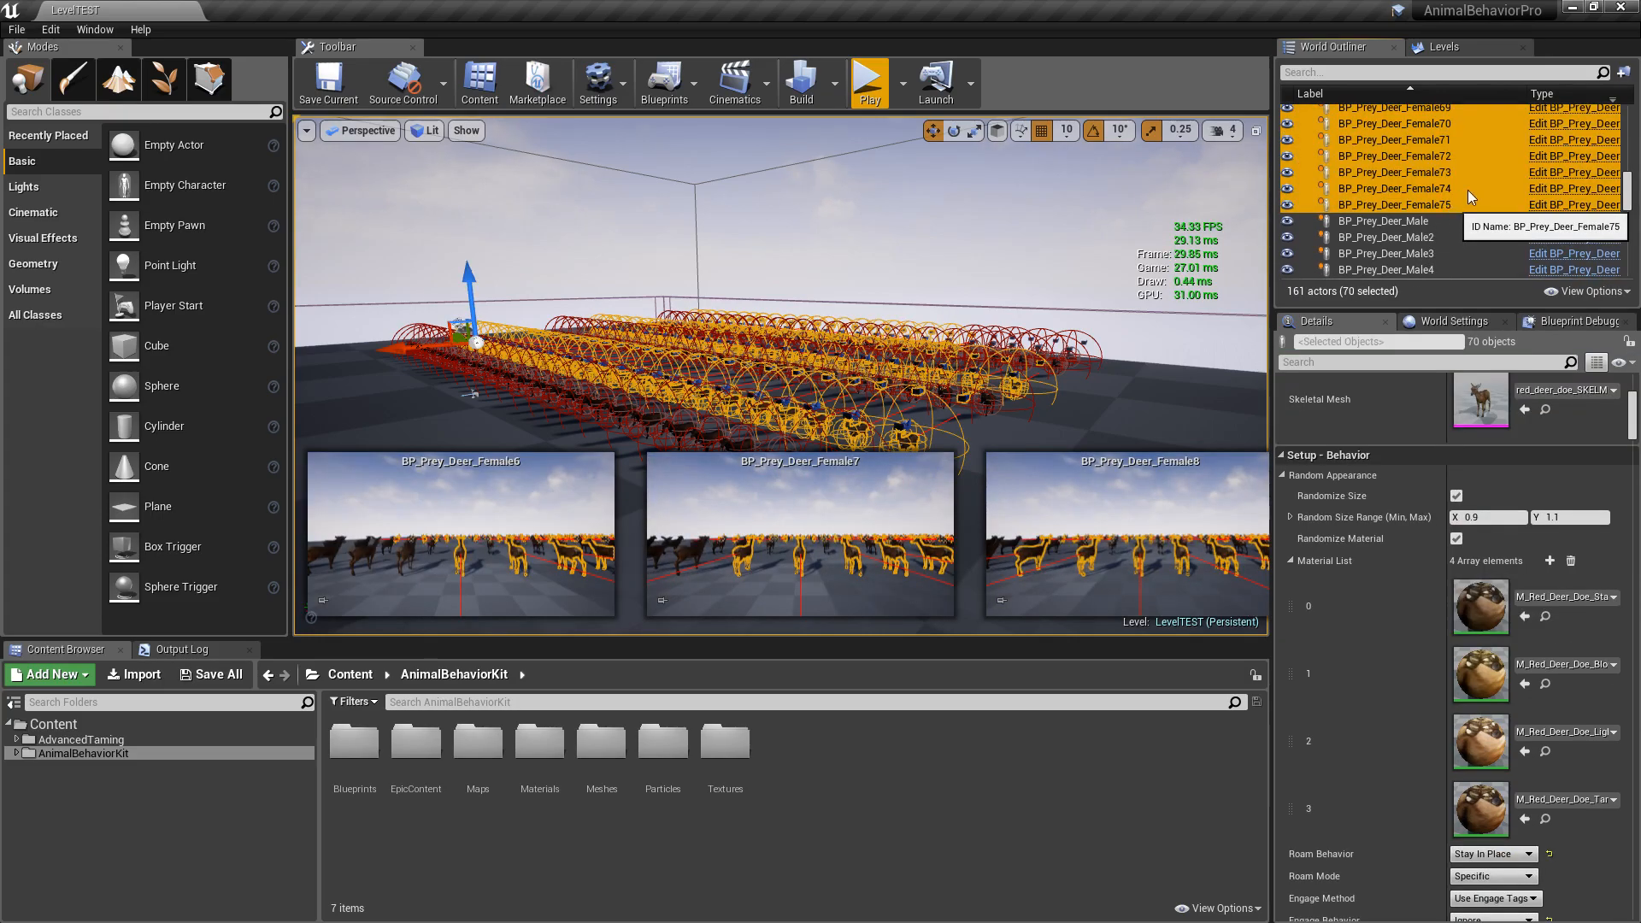
{"action": "key", "text": "Delete"}
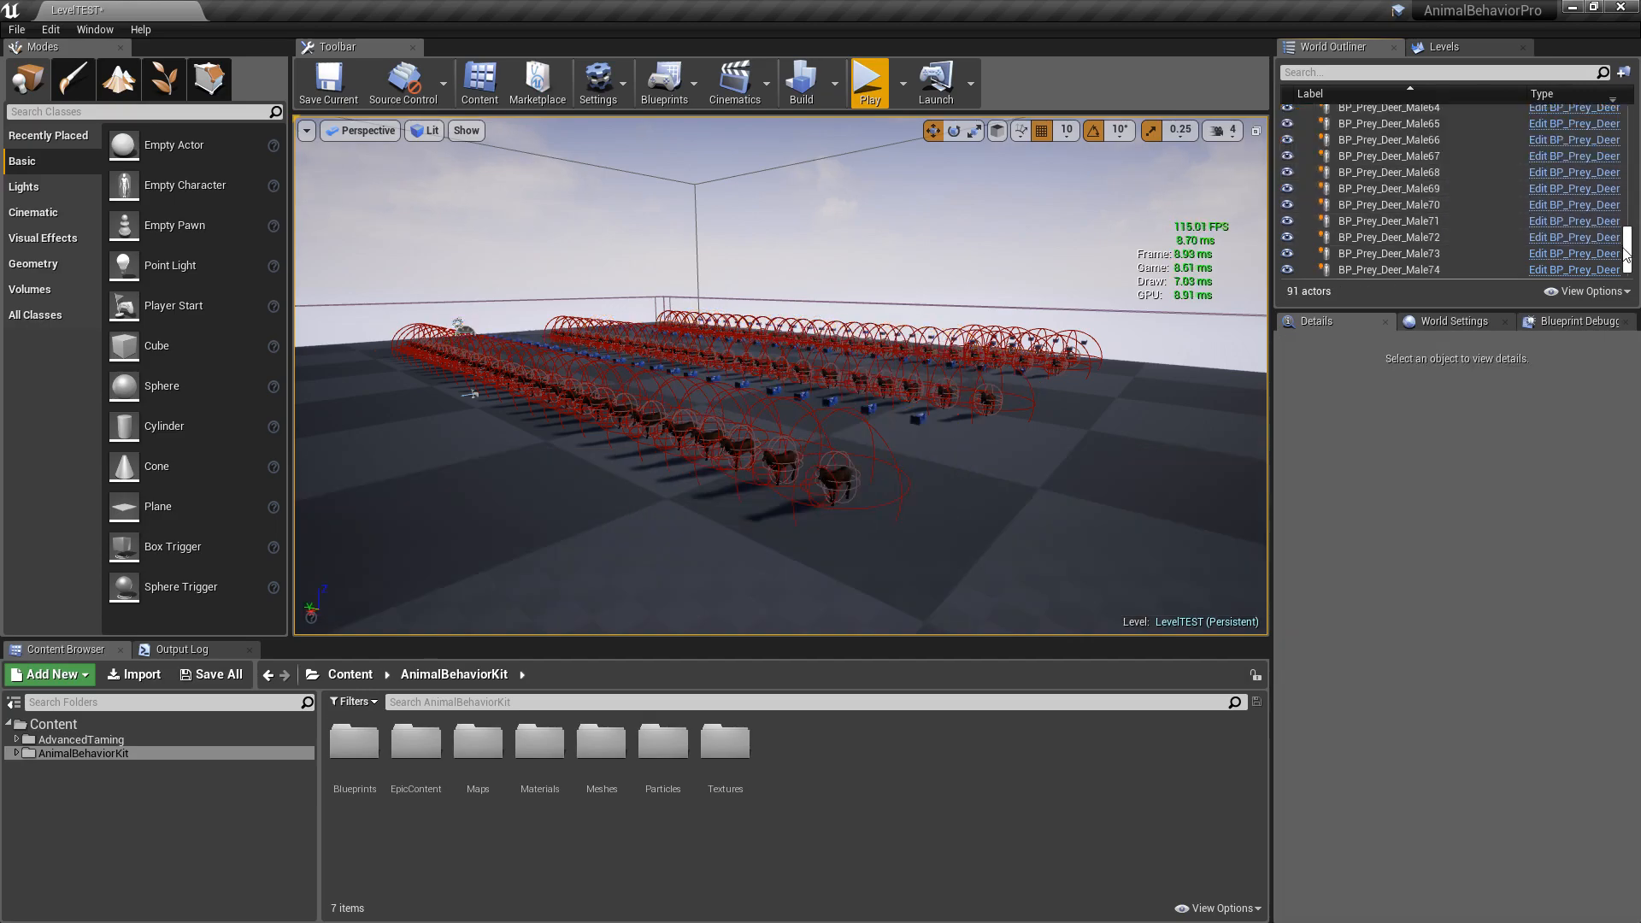
Step: Delete the actors BP_Prey_Deer_Male6 through BP_Prey_Deer_Male75 from the level
{"action": "scroll", "coordinate": [1630, 252], "scroll_direction": "down", "scroll_amount": 1}
{"action": "left_click", "coordinate": [1510, 270]}
{"action": "left_click_drag", "start_coordinate": [1628, 256], "coordinate": [1628, 139]}
{"action": "left_click", "coordinate": [1431, 236], "text": "shift"}
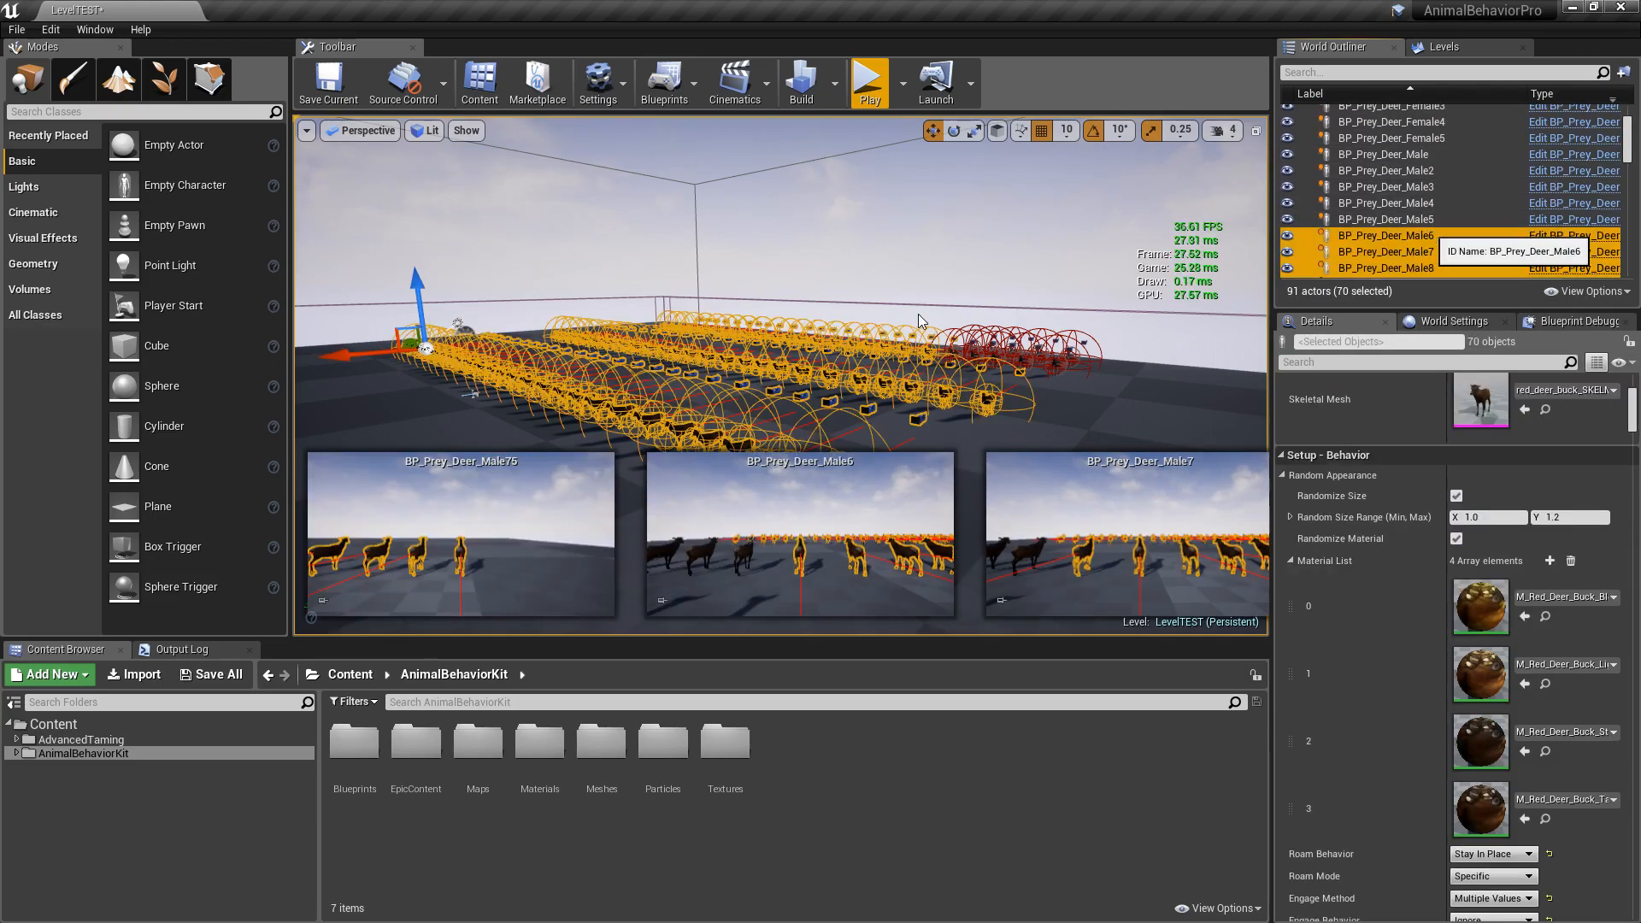
{"action": "key", "text": "Delete"}
Step: Select the nearest buck, BP_Prey_Deer_Male, and add a BP Comp Spawn Loot component to it
{"action": "key", "text": "w"}
{"action": "right_click_drag", "start_coordinate": [919, 314], "coordinate": [872, 320]}
{"action": "key", "text": "q"}
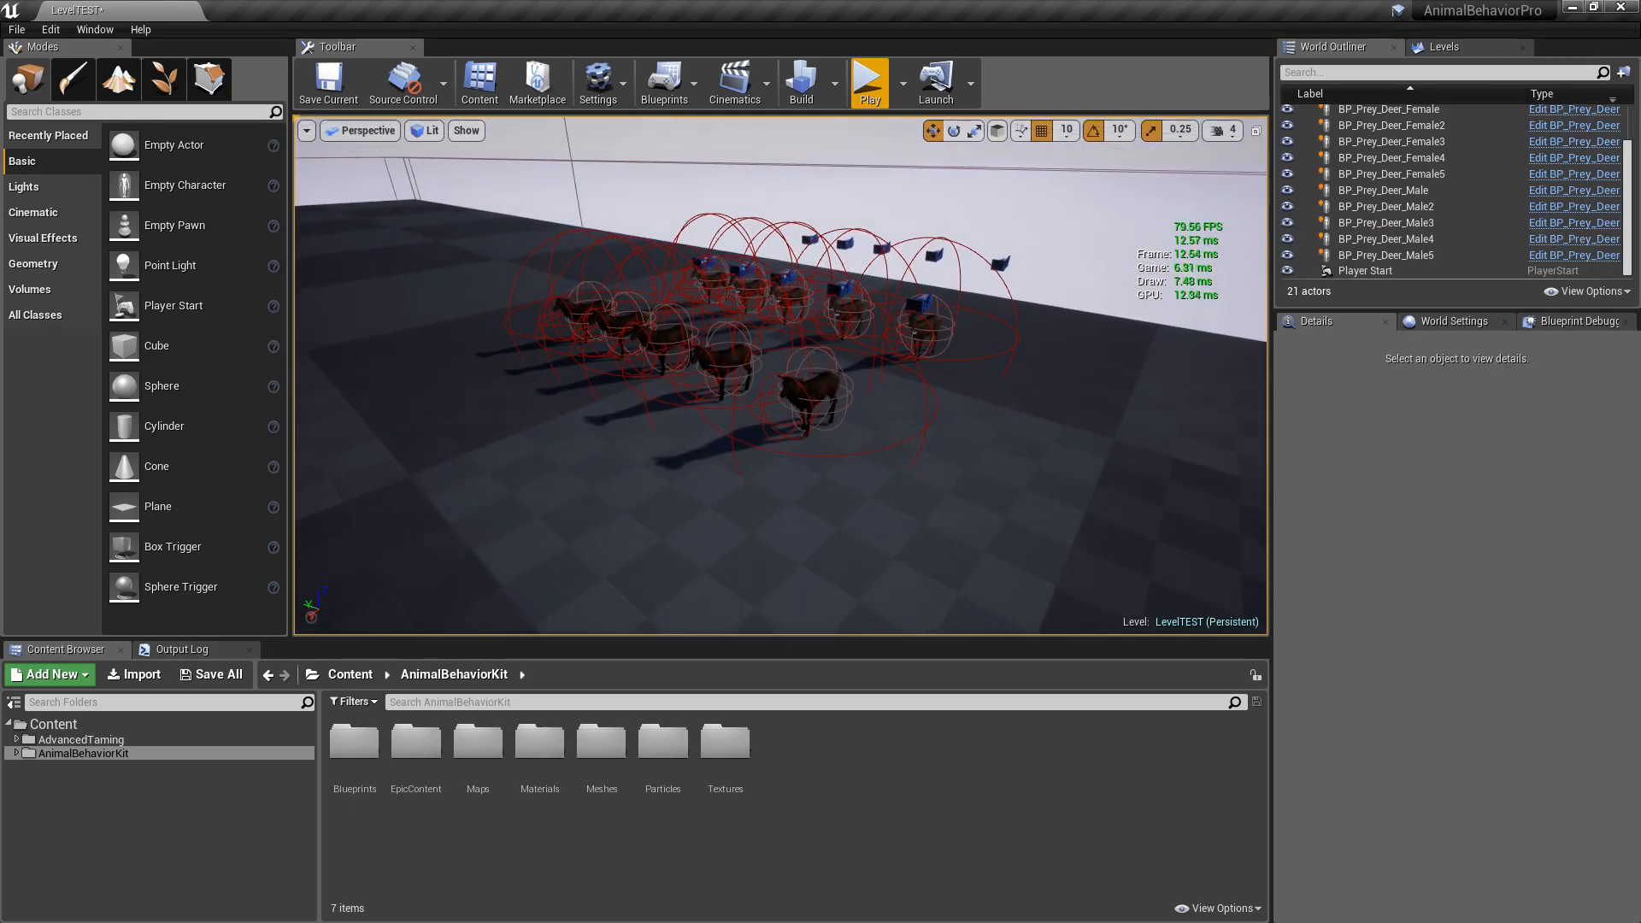
{"action": "left_click", "coordinate": [819, 390]}
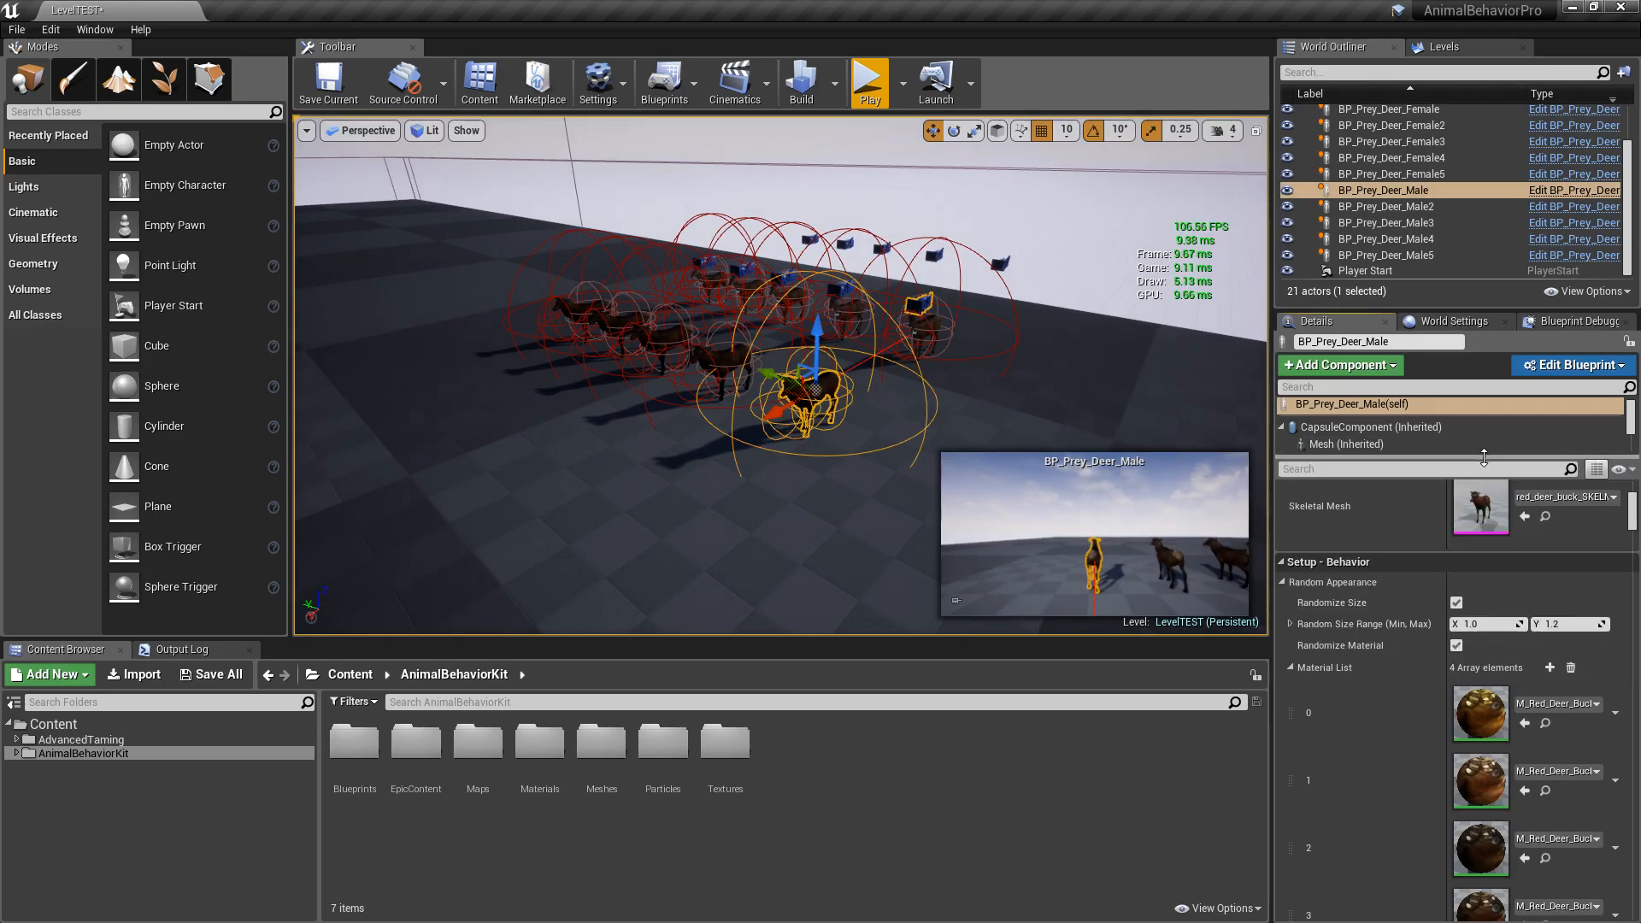
{"action": "left_click_drag", "start_coordinate": [1483, 458], "coordinate": [1484, 567]}
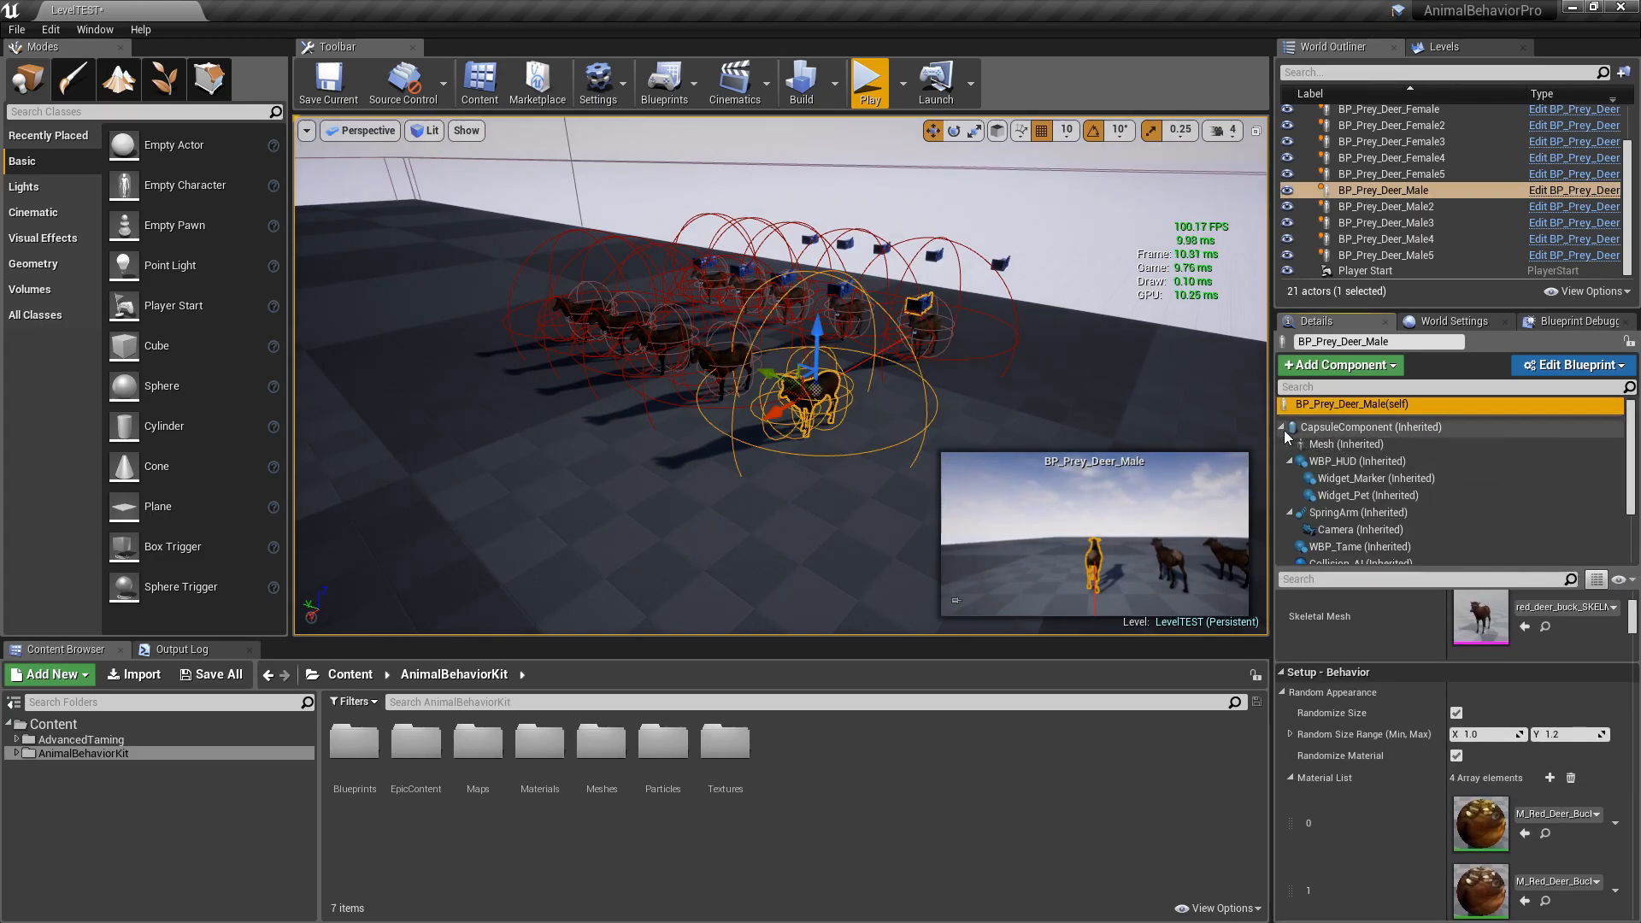
{"action": "left_click", "coordinate": [1374, 366]}
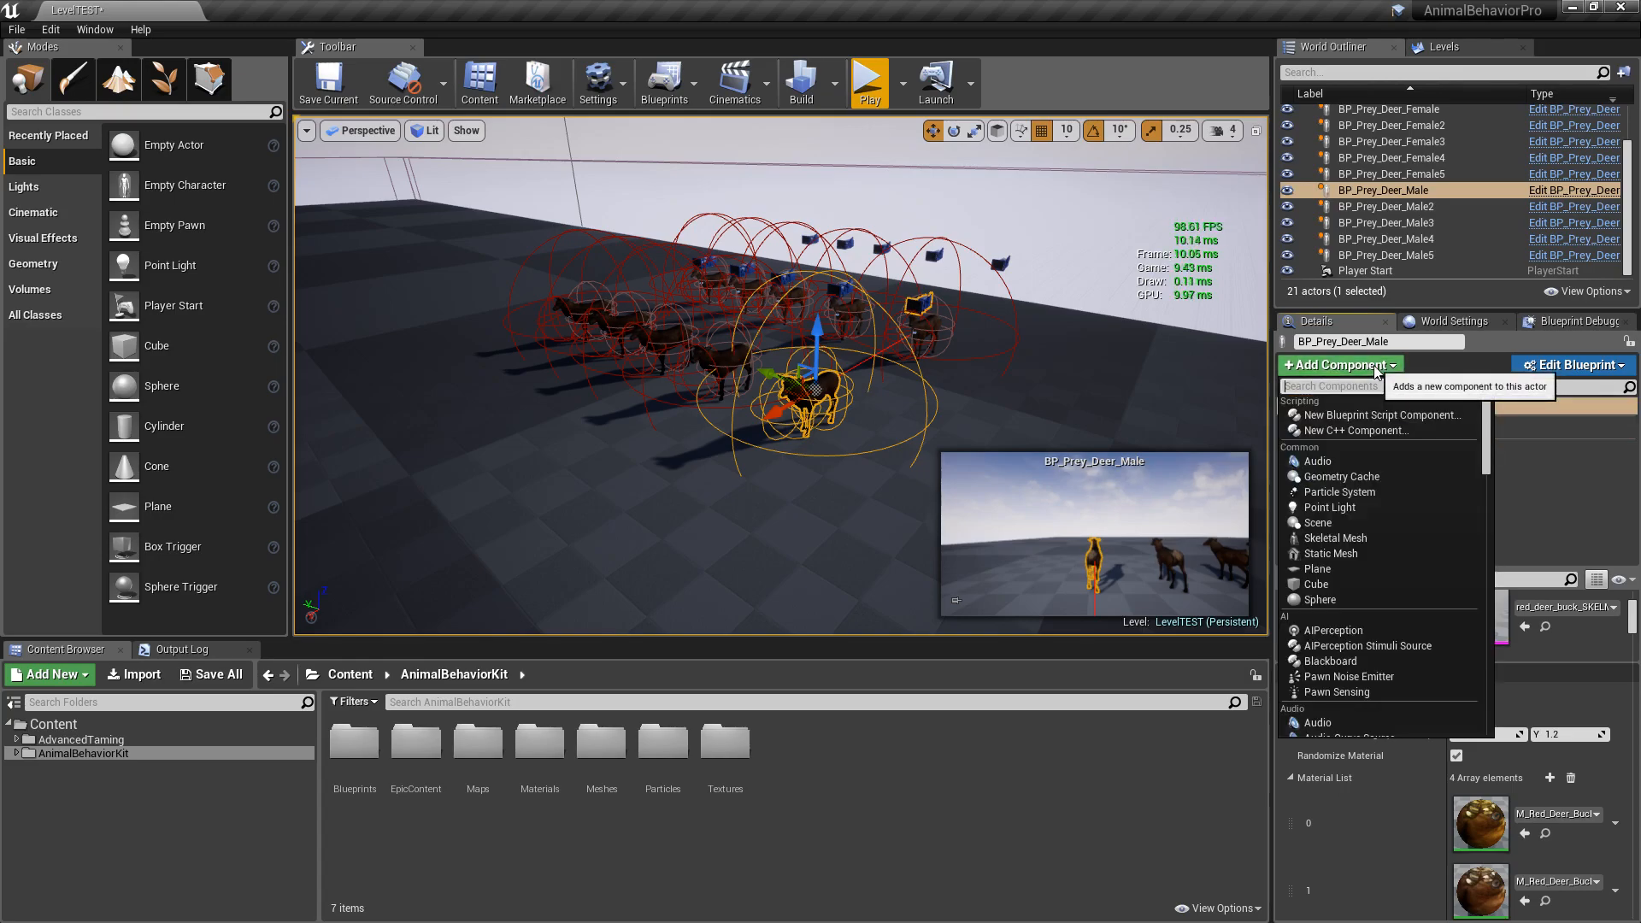
{"action": "type", "text": "loot"}
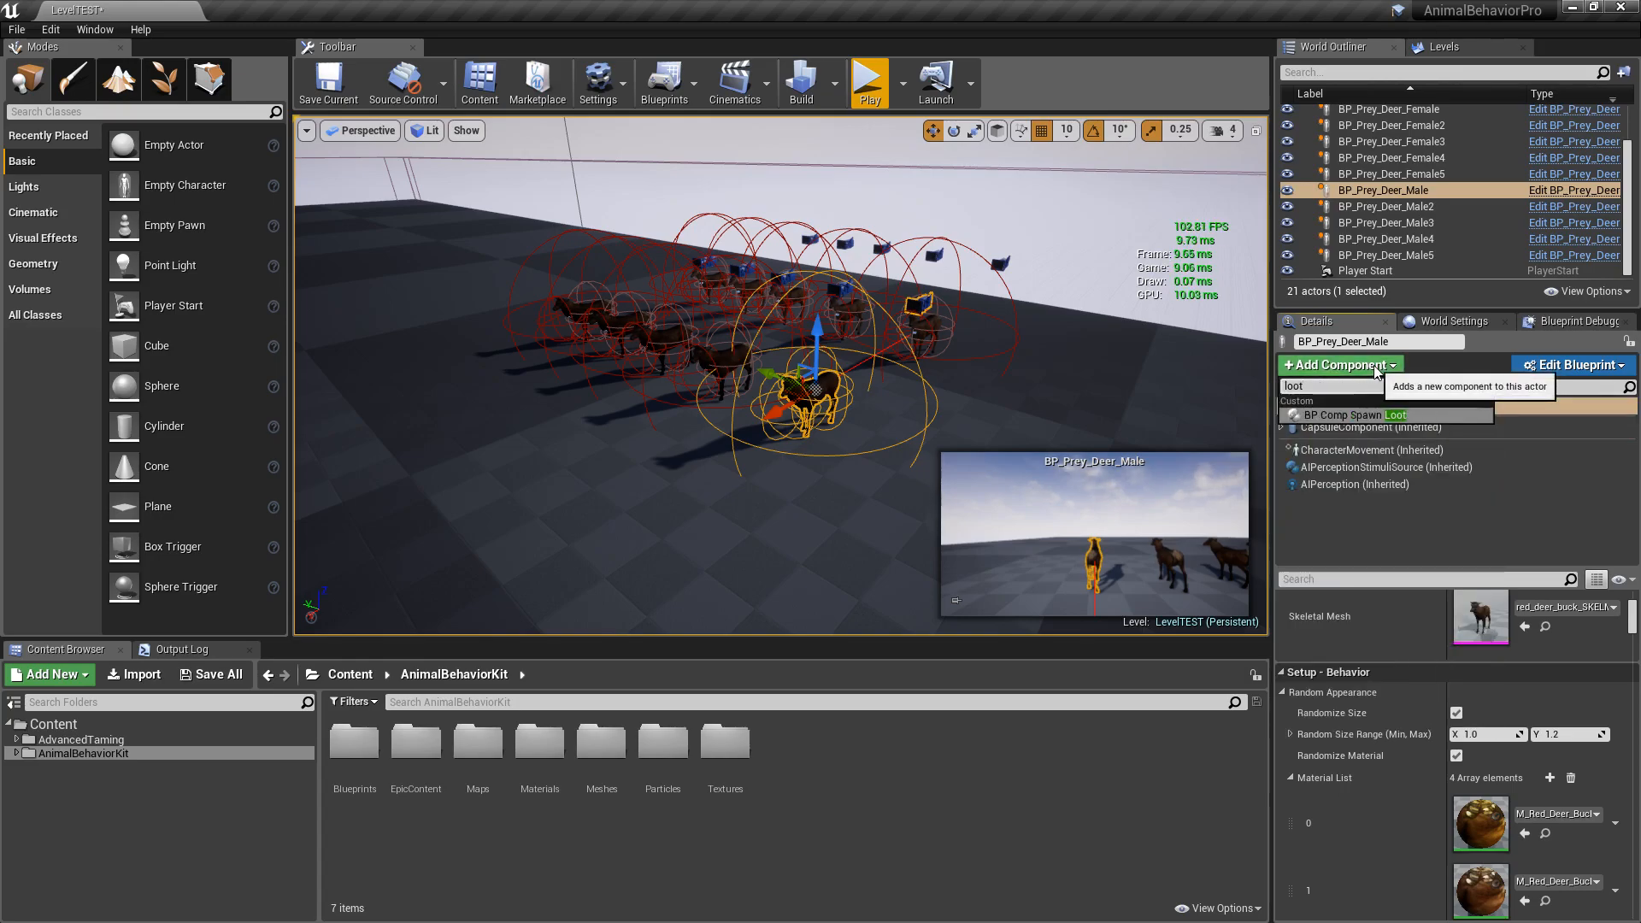
{"action": "left_click", "coordinate": [1361, 415]}
{"action": "key", "text": "Return"}
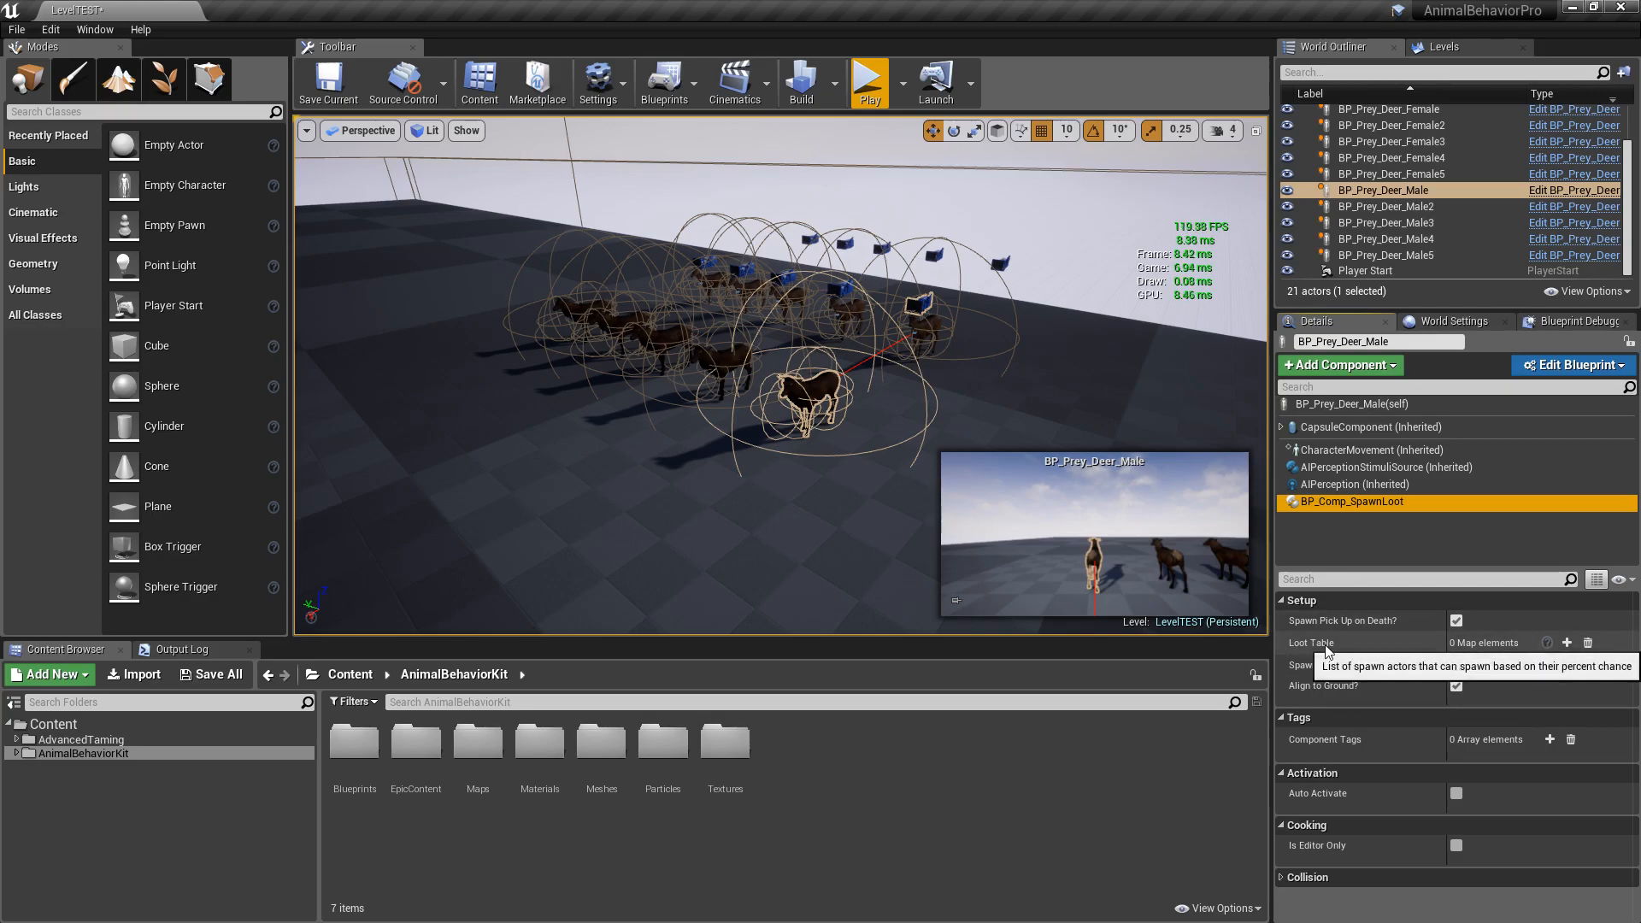
Step: Add a Loot Table element for BP_BaitPickUp_Prey with a spawn chance of 1.0
{"action": "left_click", "coordinate": [1566, 643]}
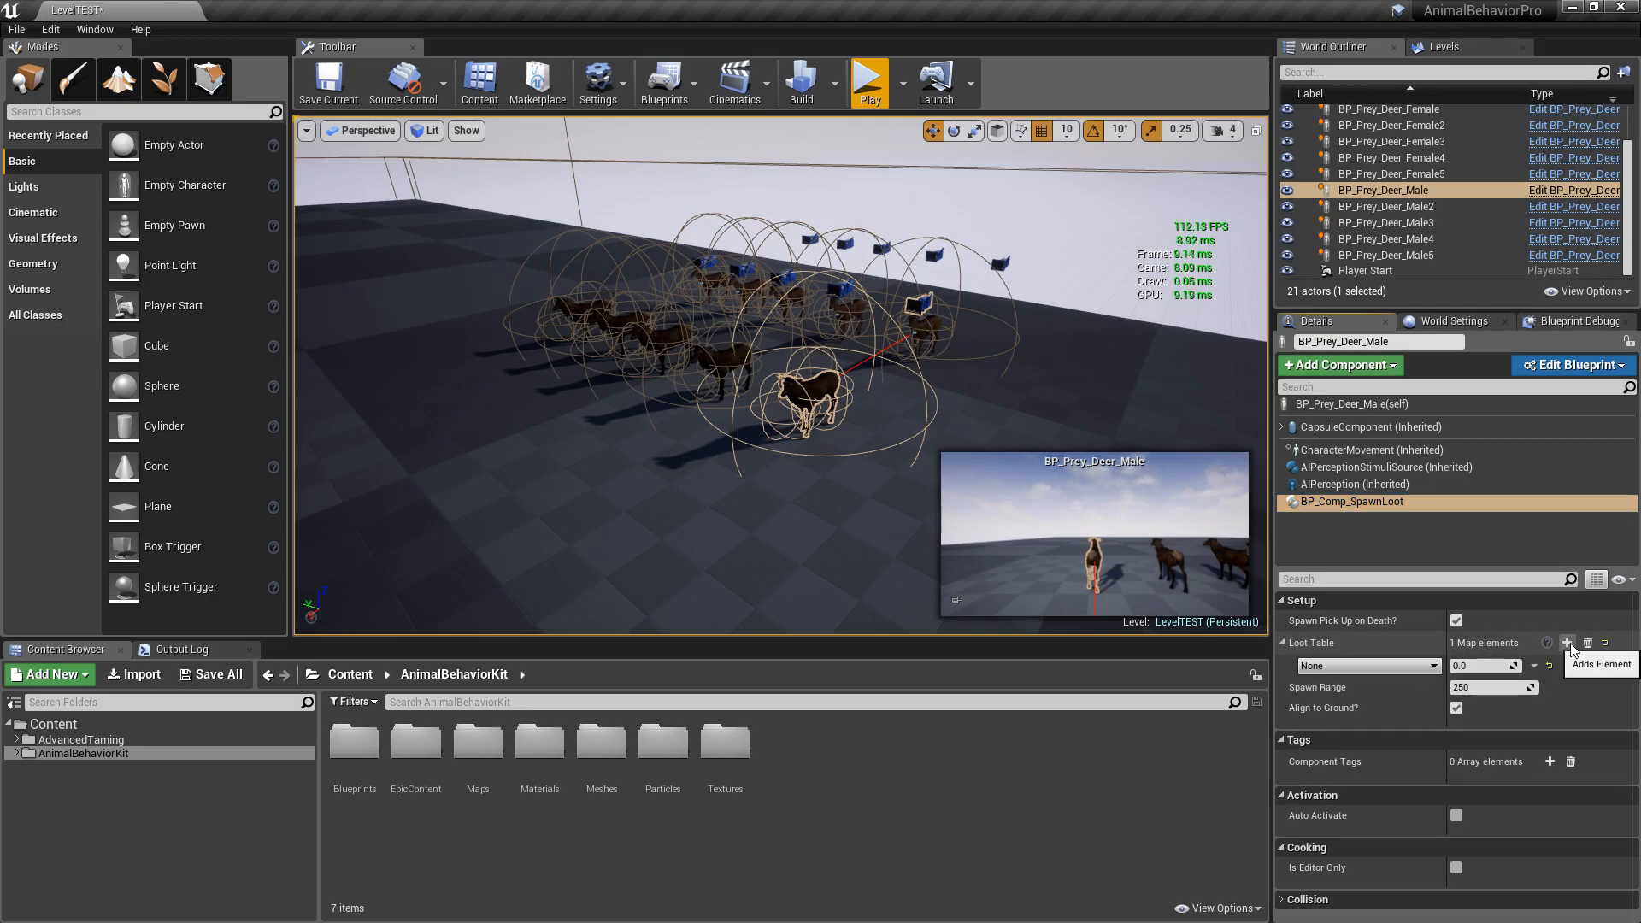
{"action": "left_click", "coordinate": [1433, 667]}
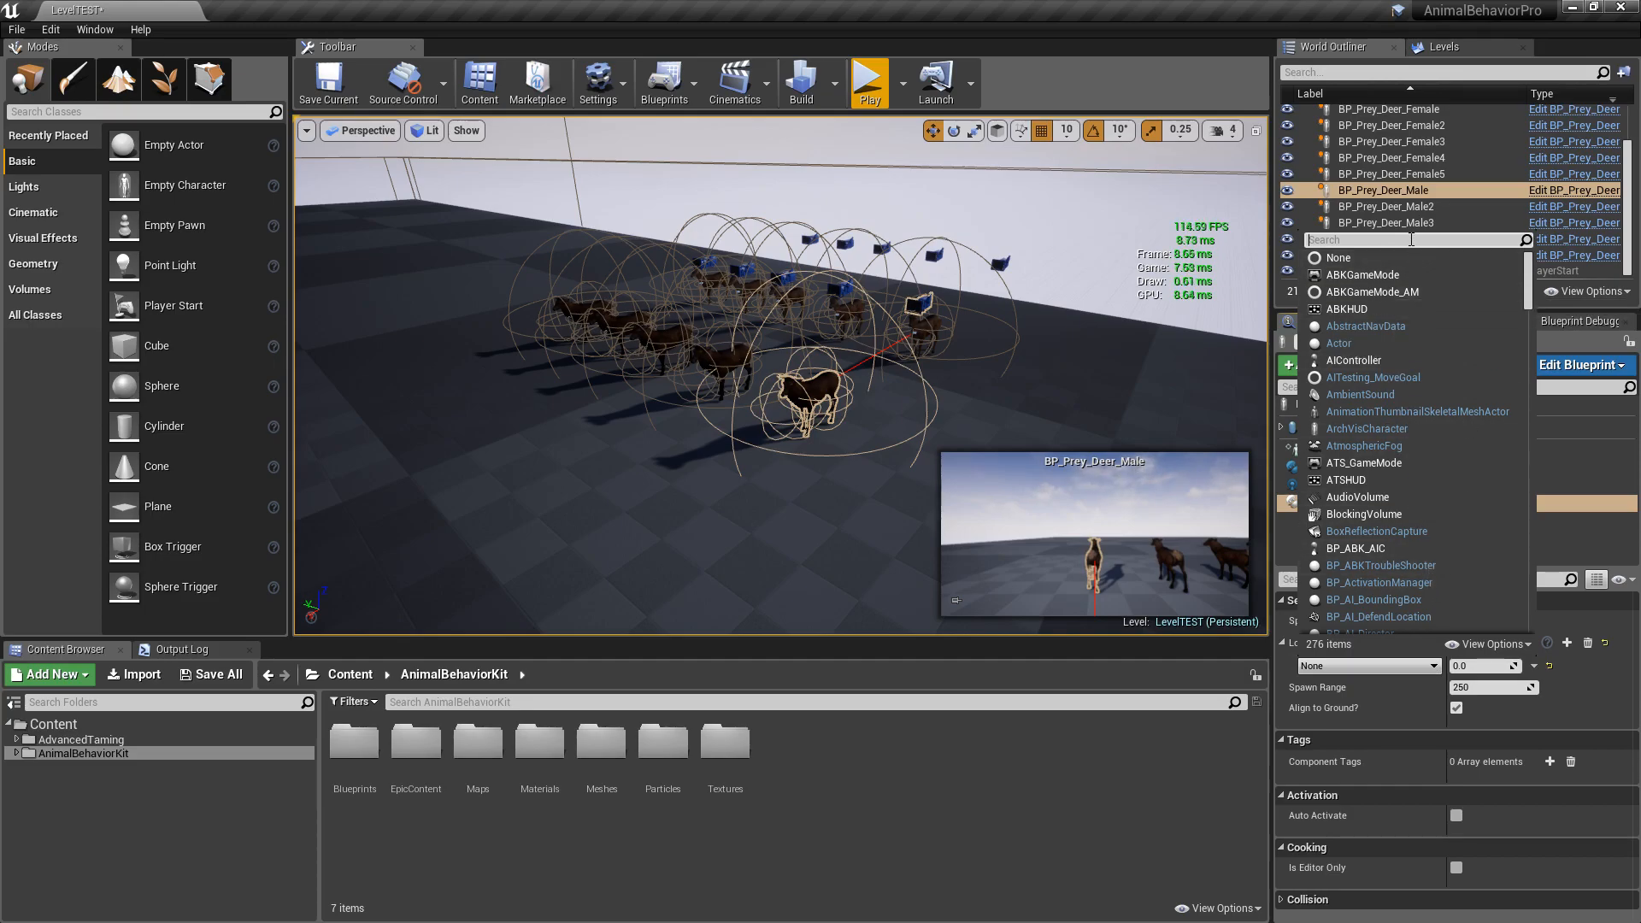
{"action": "type", "text": "pickup"}
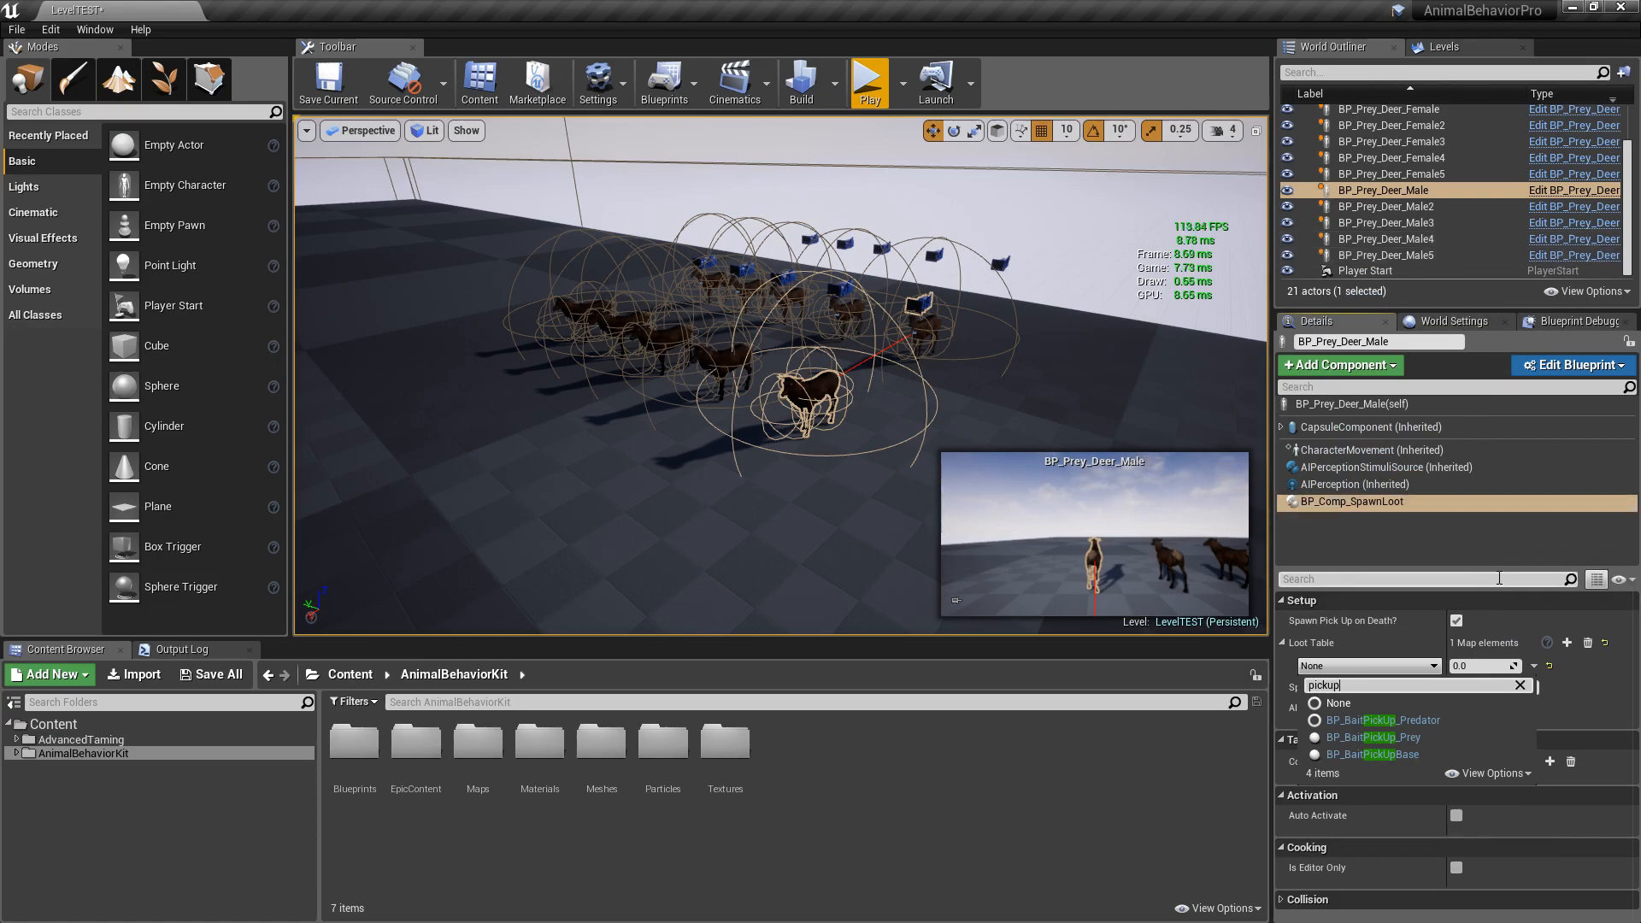
{"action": "left_click", "coordinate": [1416, 740]}
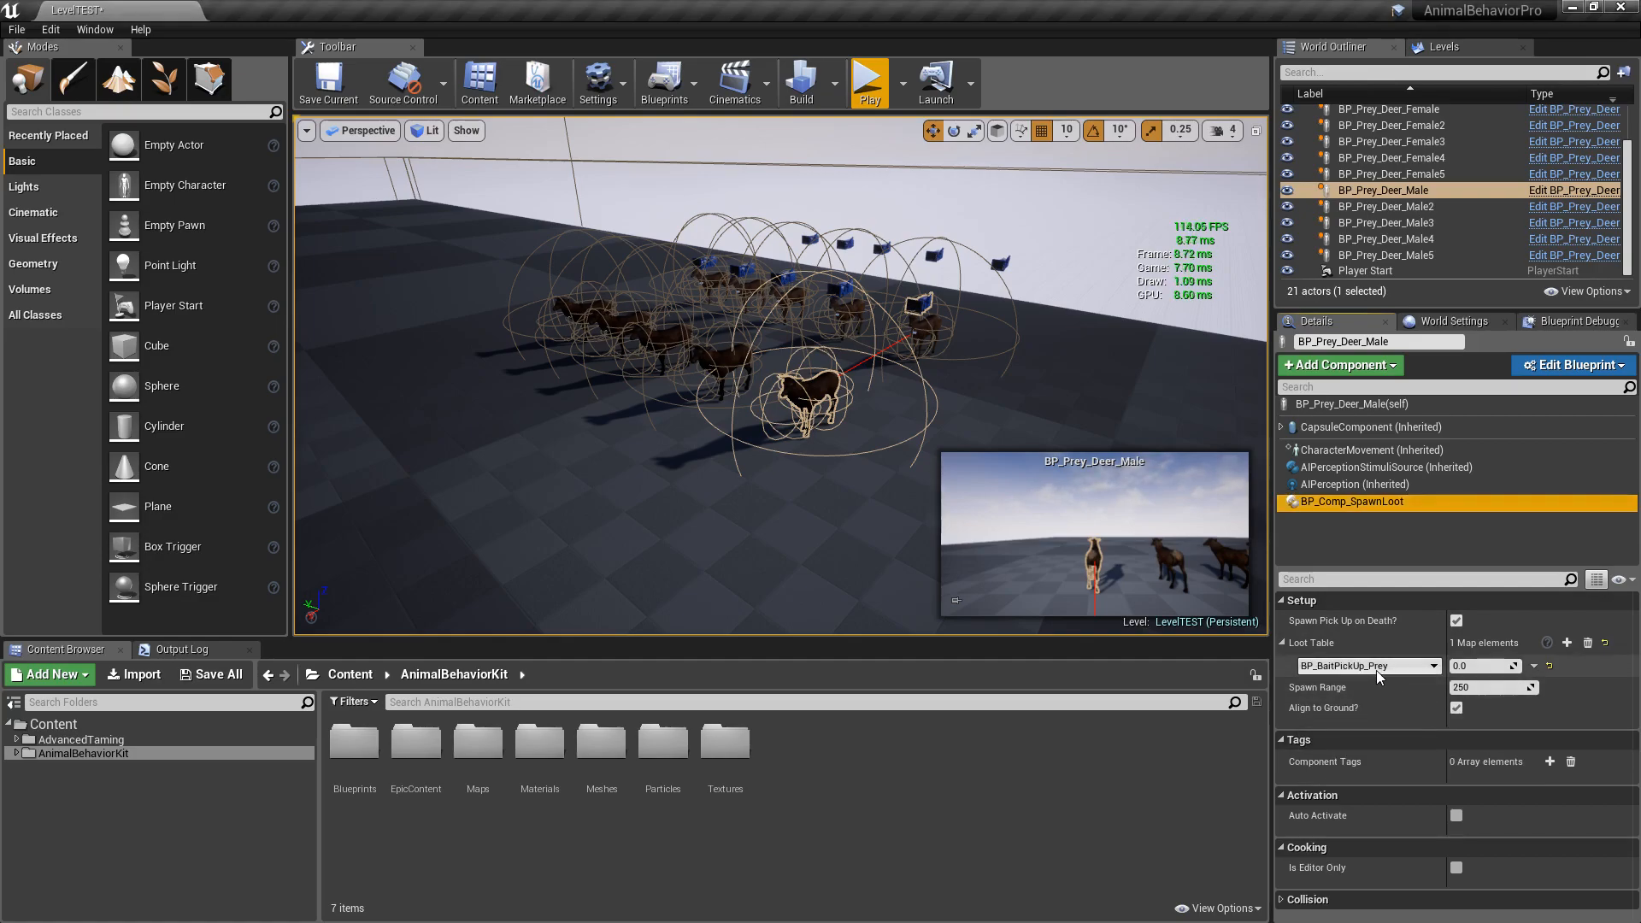
{"action": "left_click", "coordinate": [1464, 666]}
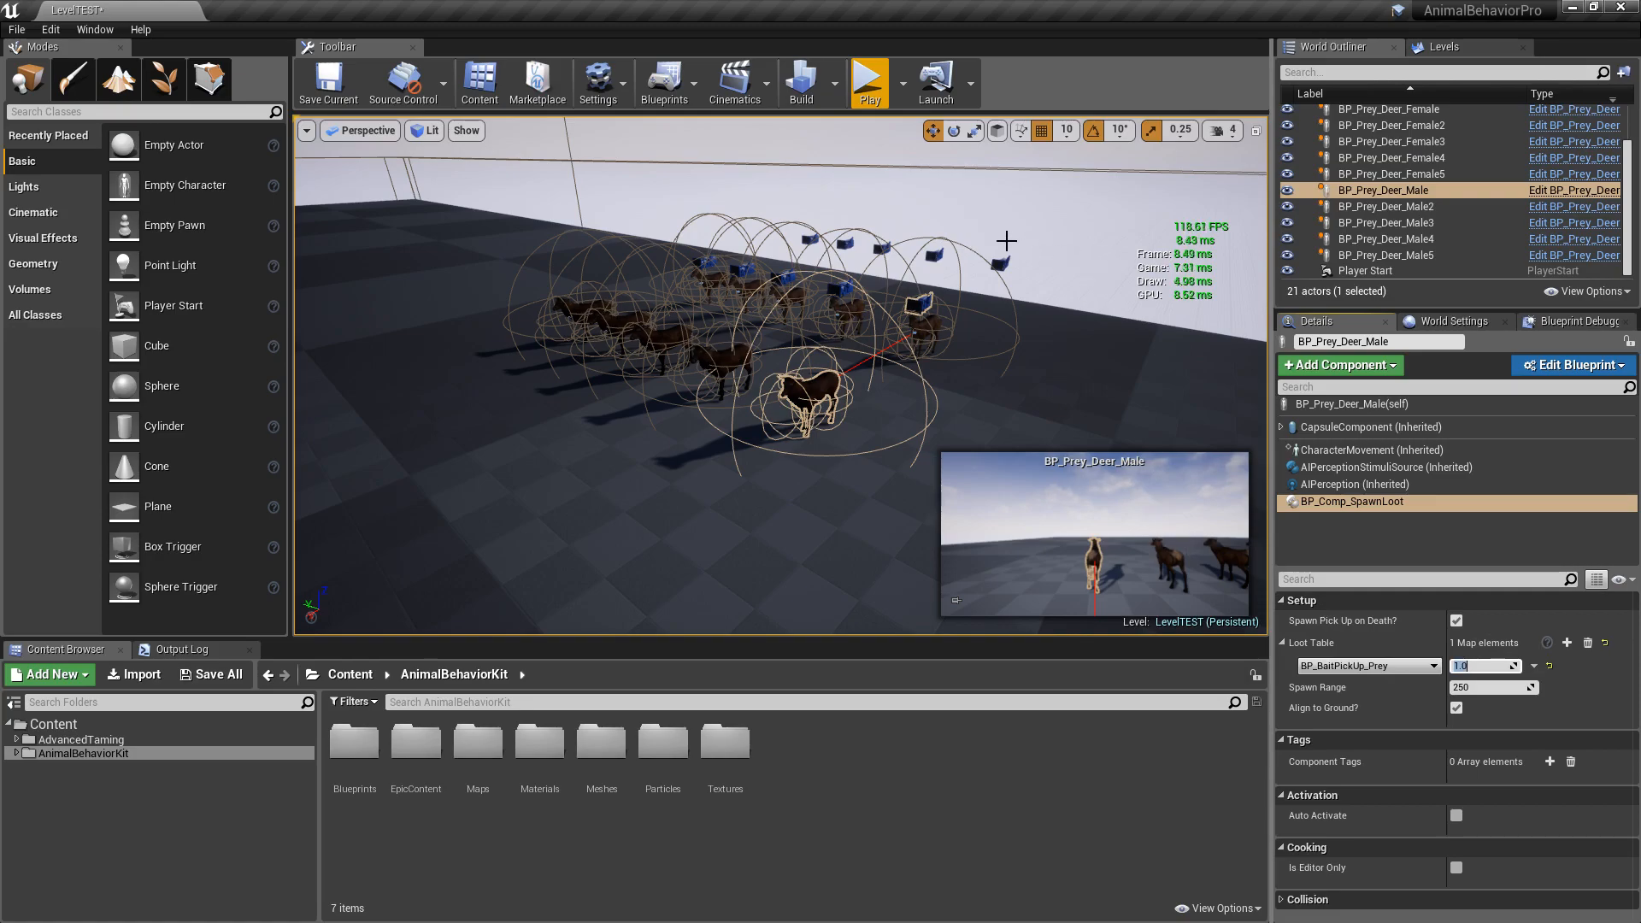
Step: Play the level, shoot the nearest buck, collect the prey bait it drops, and end the play session
{"action": "left_click", "coordinate": [869, 81]}
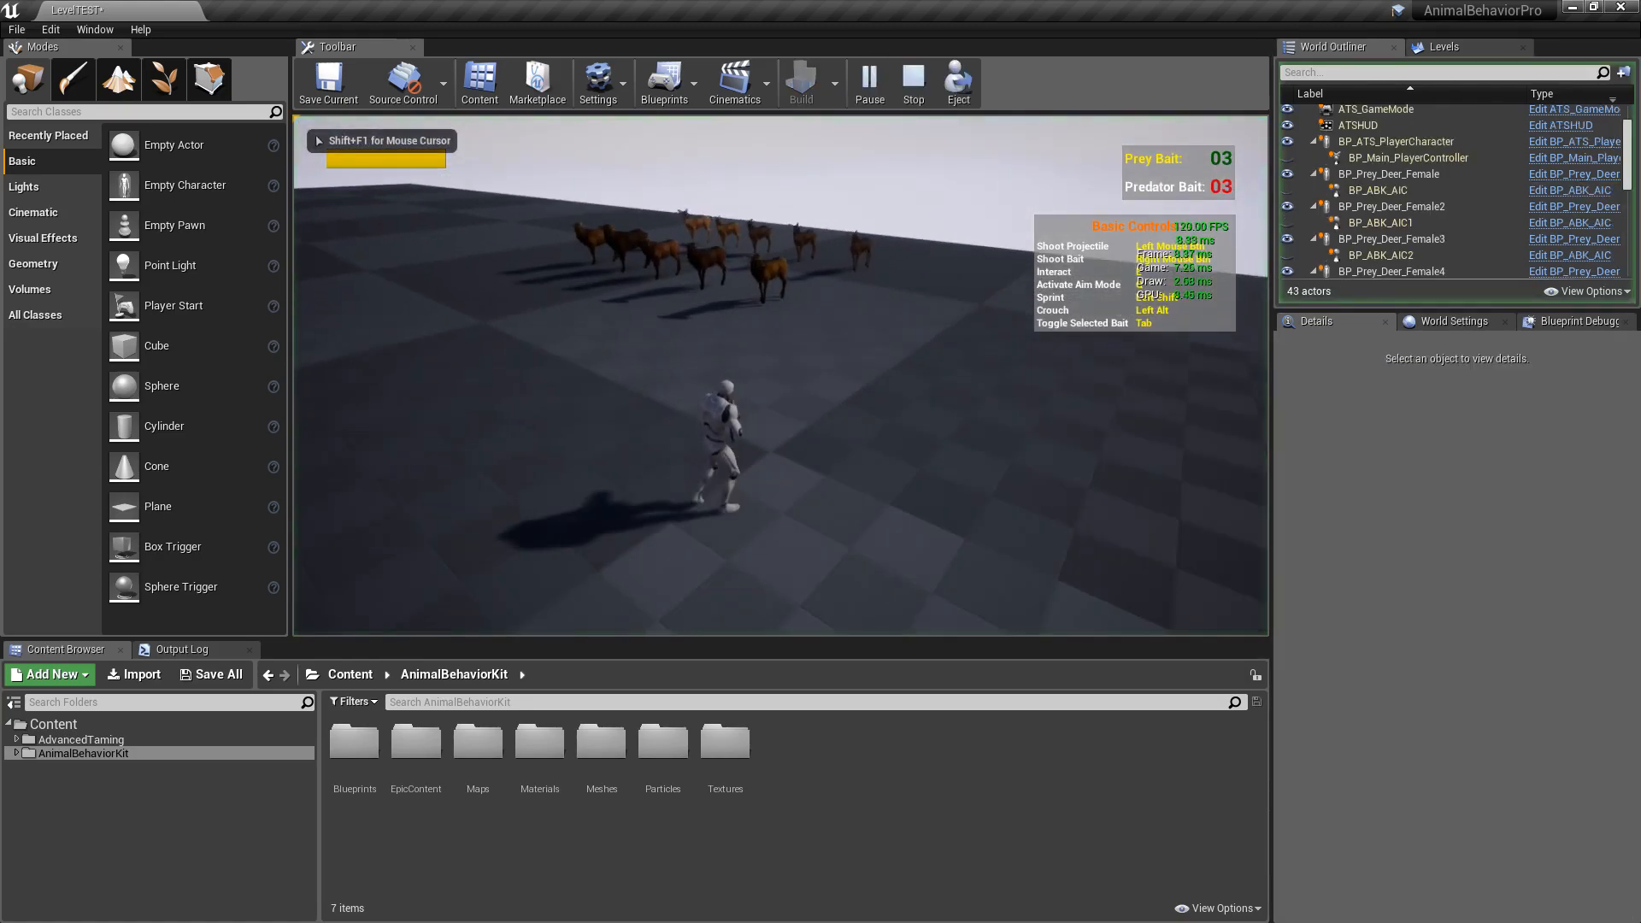
{"action": "key", "text": "w"}
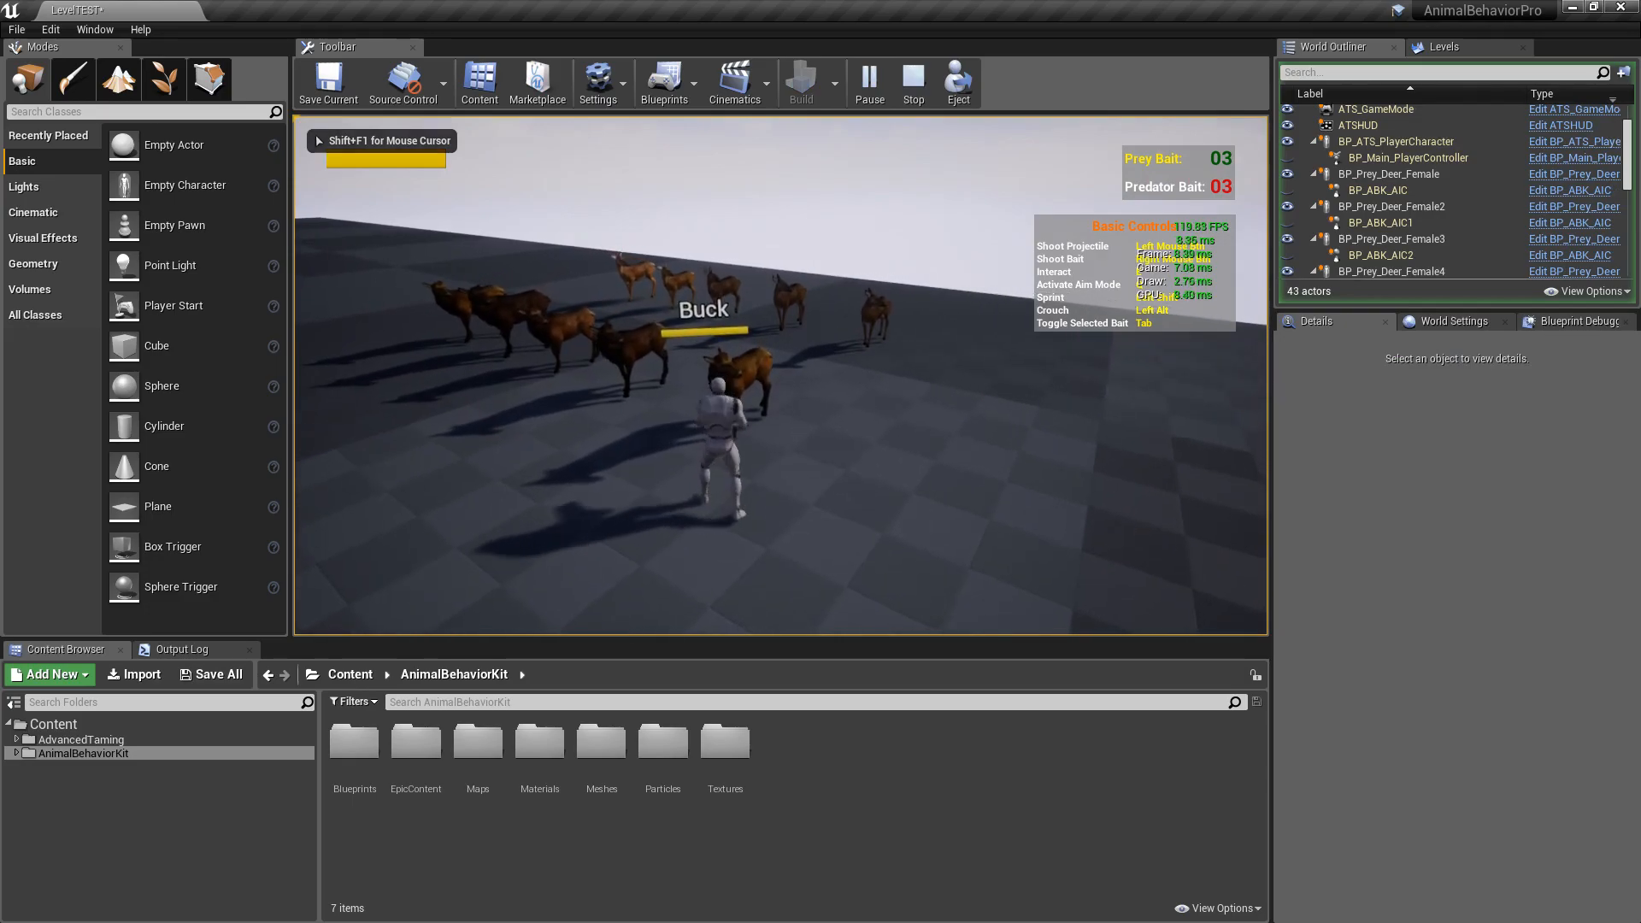
{"action": "key", "text": "s"}
{"action": "left_click", "coordinate": [781, 376]}
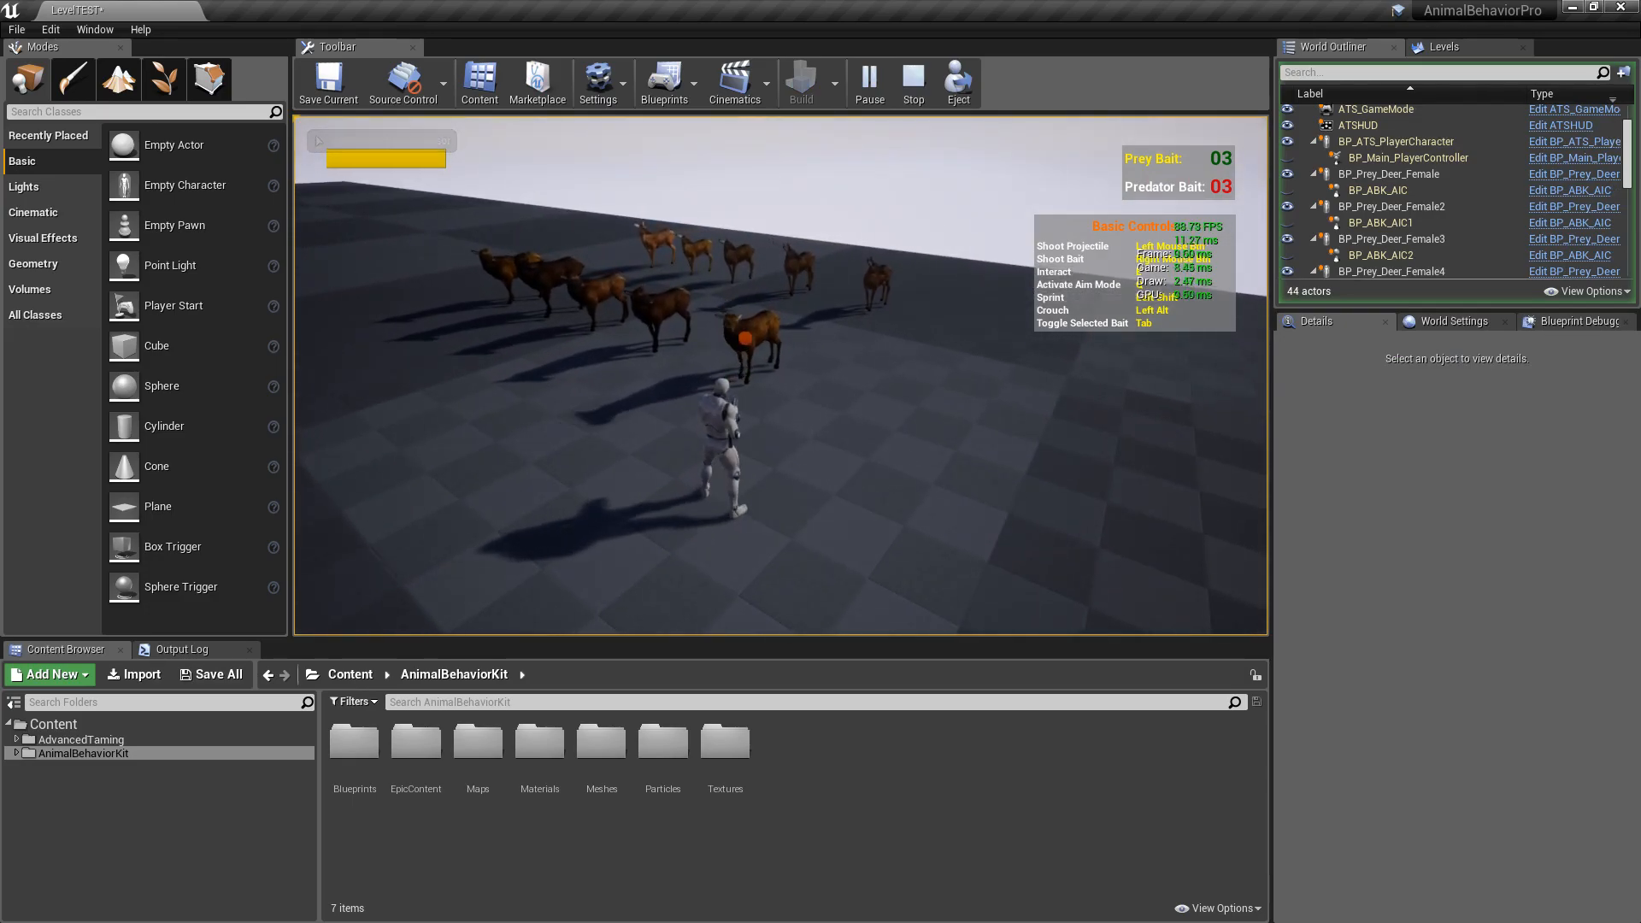
{"action": "key", "text": "d"}
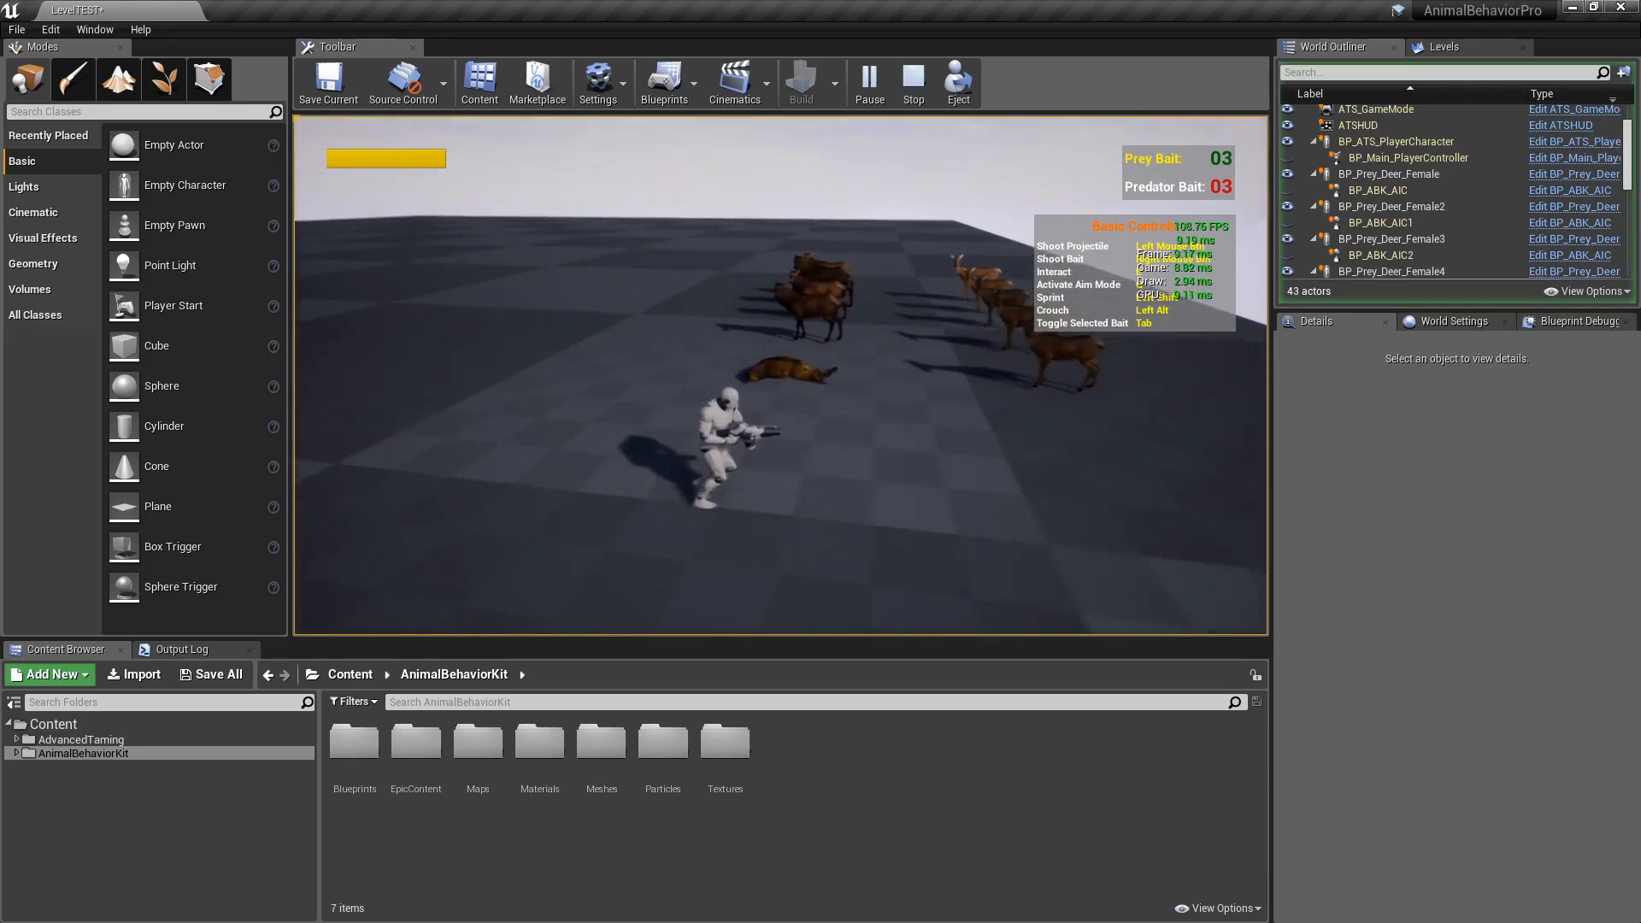
{"action": "key", "text": "s"}
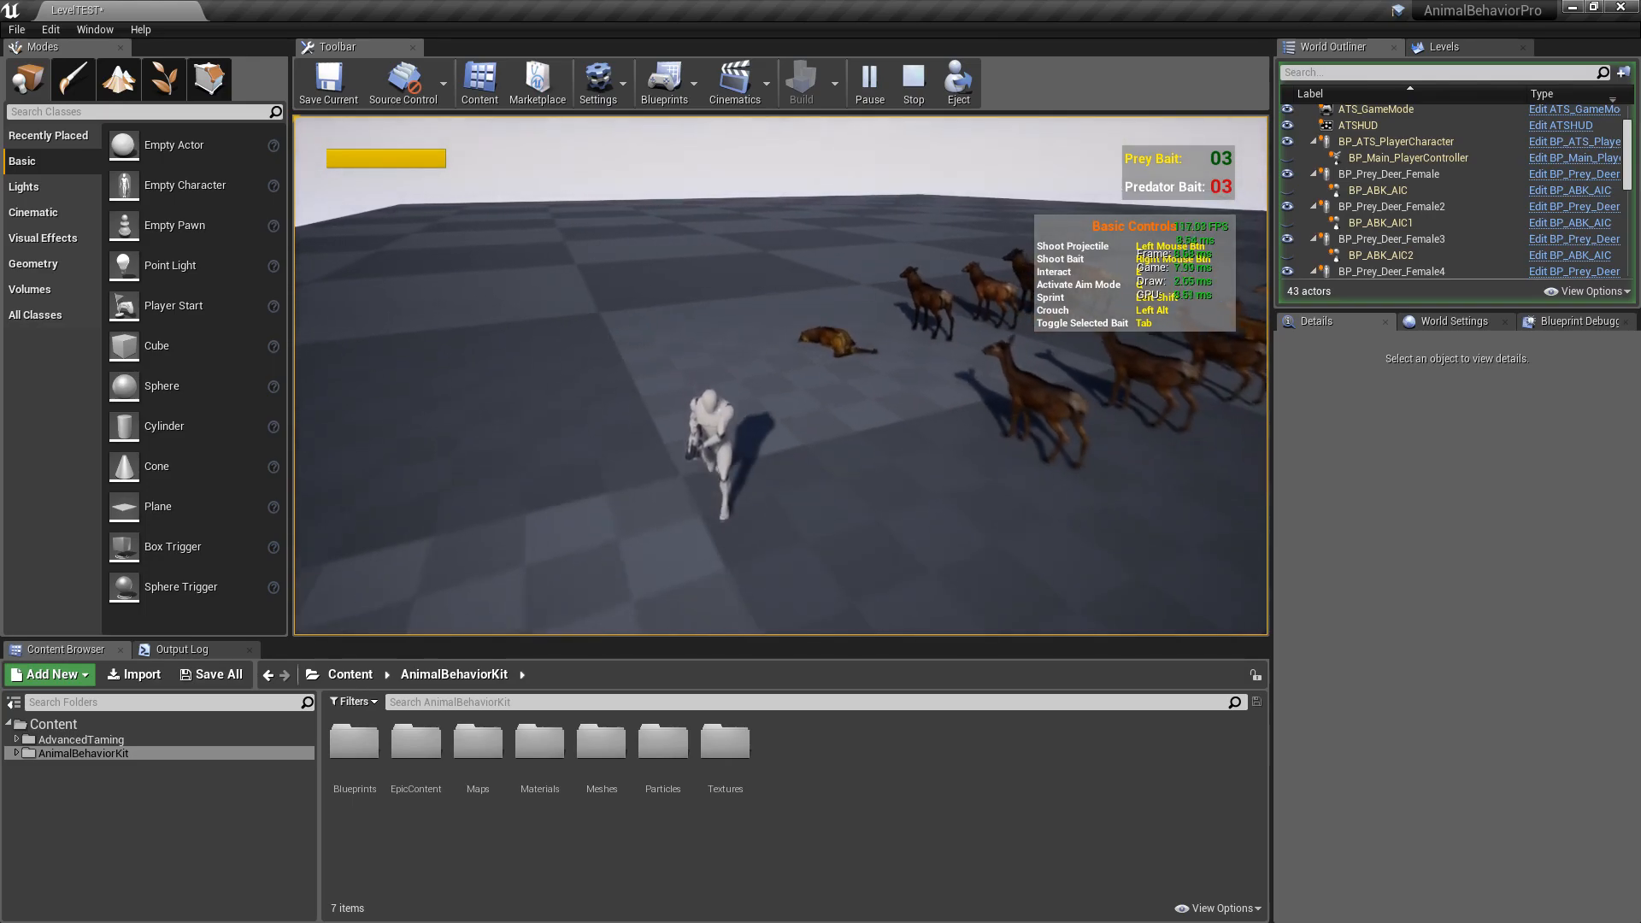
{"action": "key", "text": "w"}
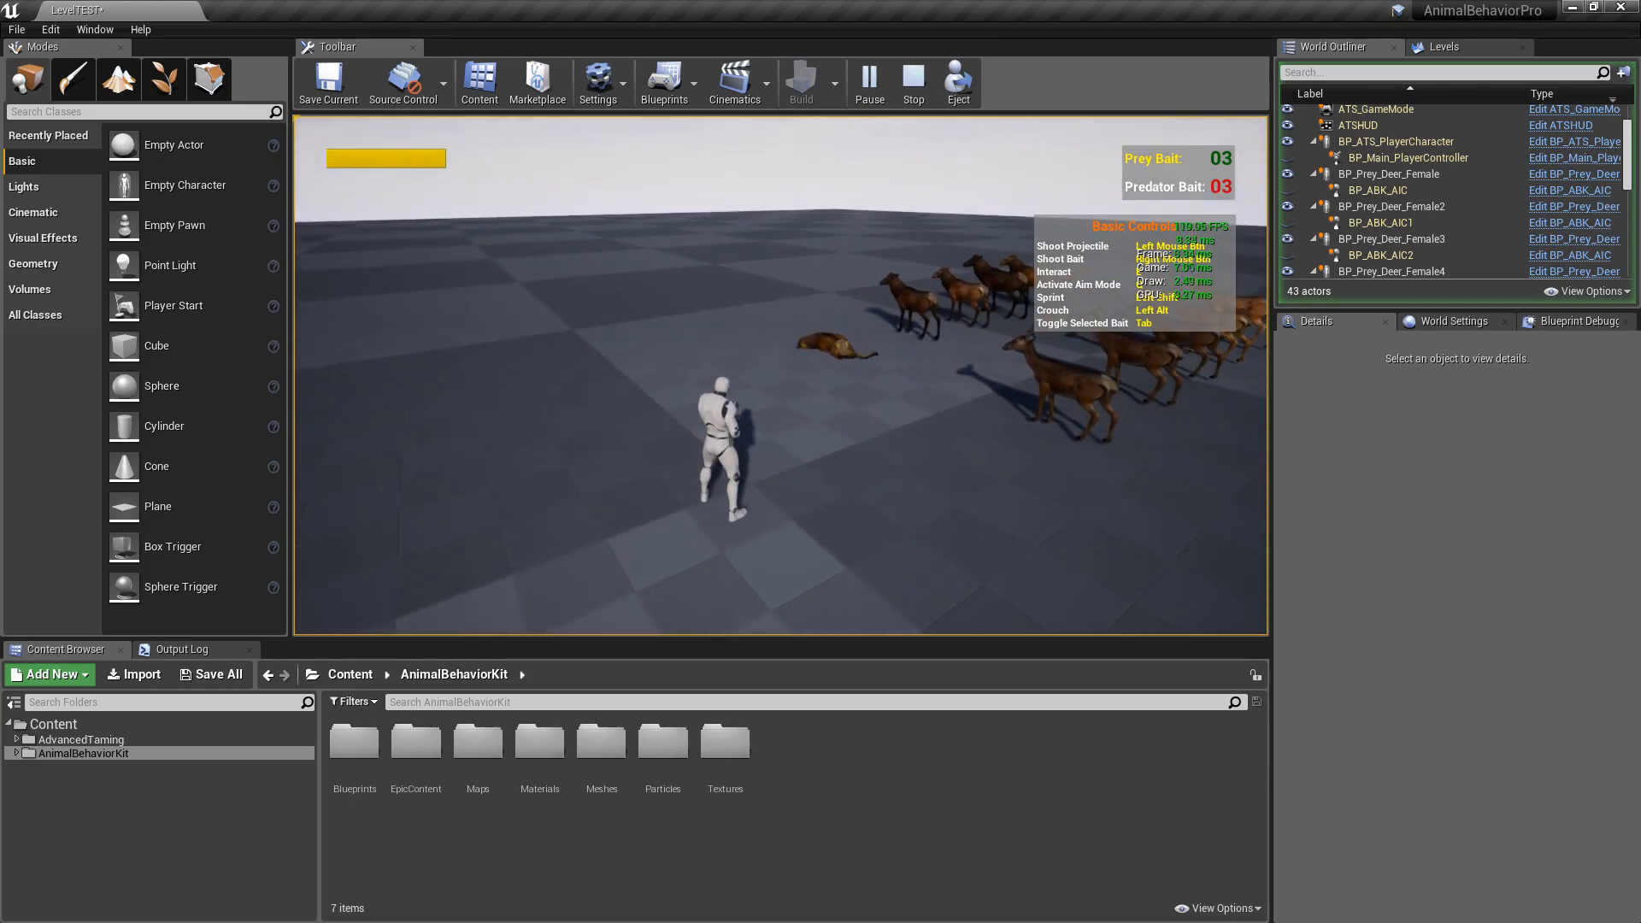
{"action": "key", "text": "a"}
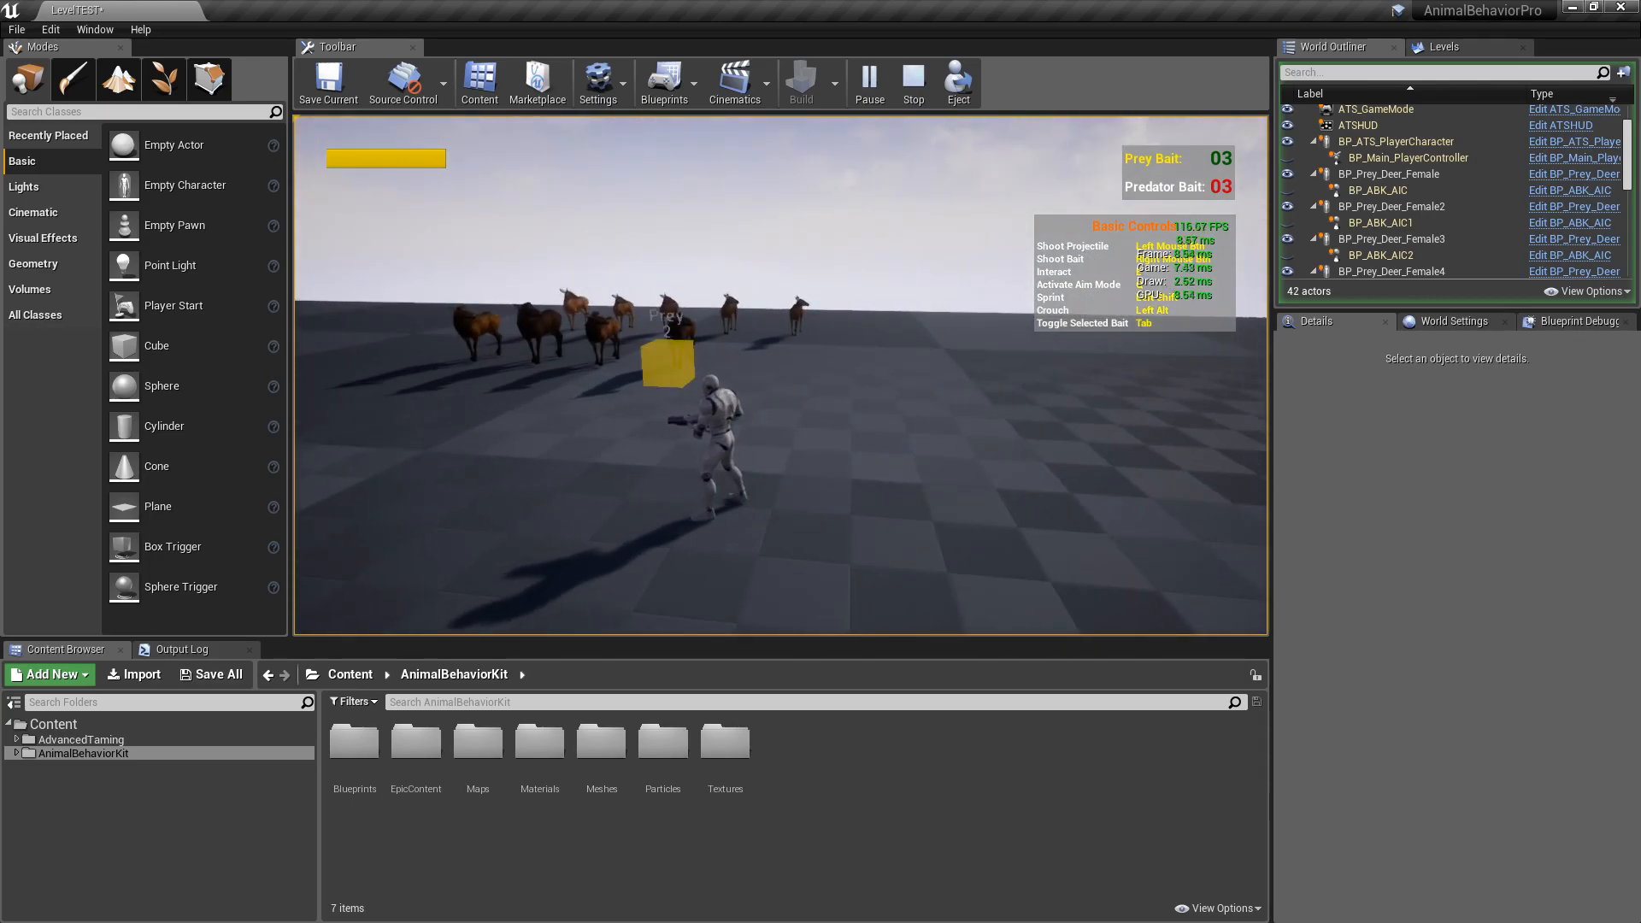
{"action": "key", "text": "w"}
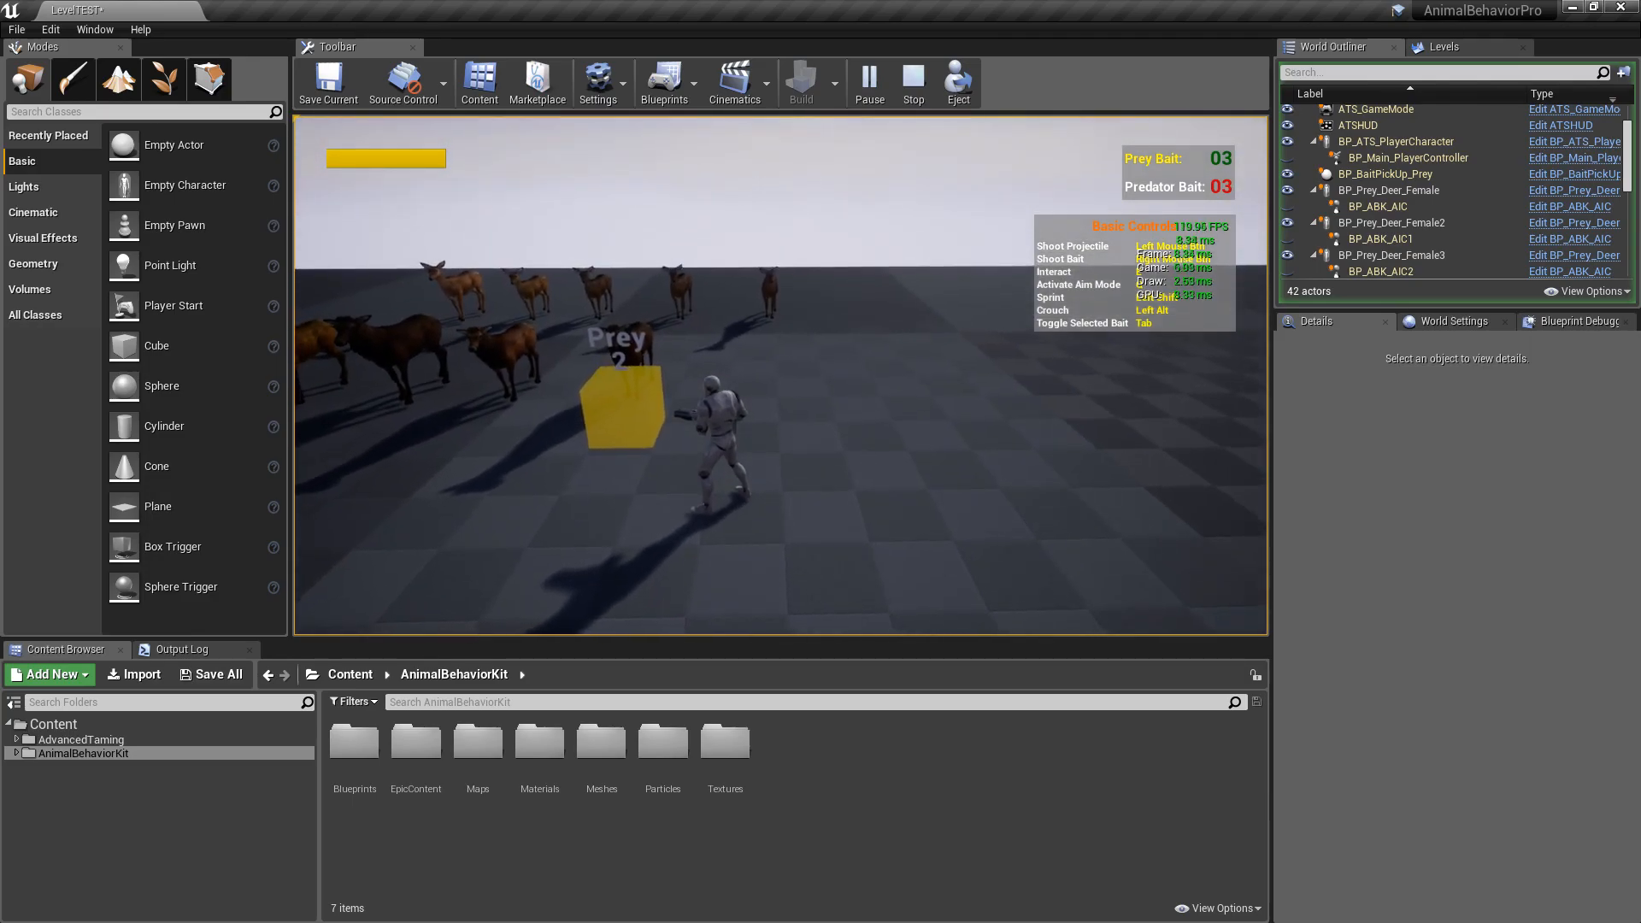
{"action": "key", "text": "w"}
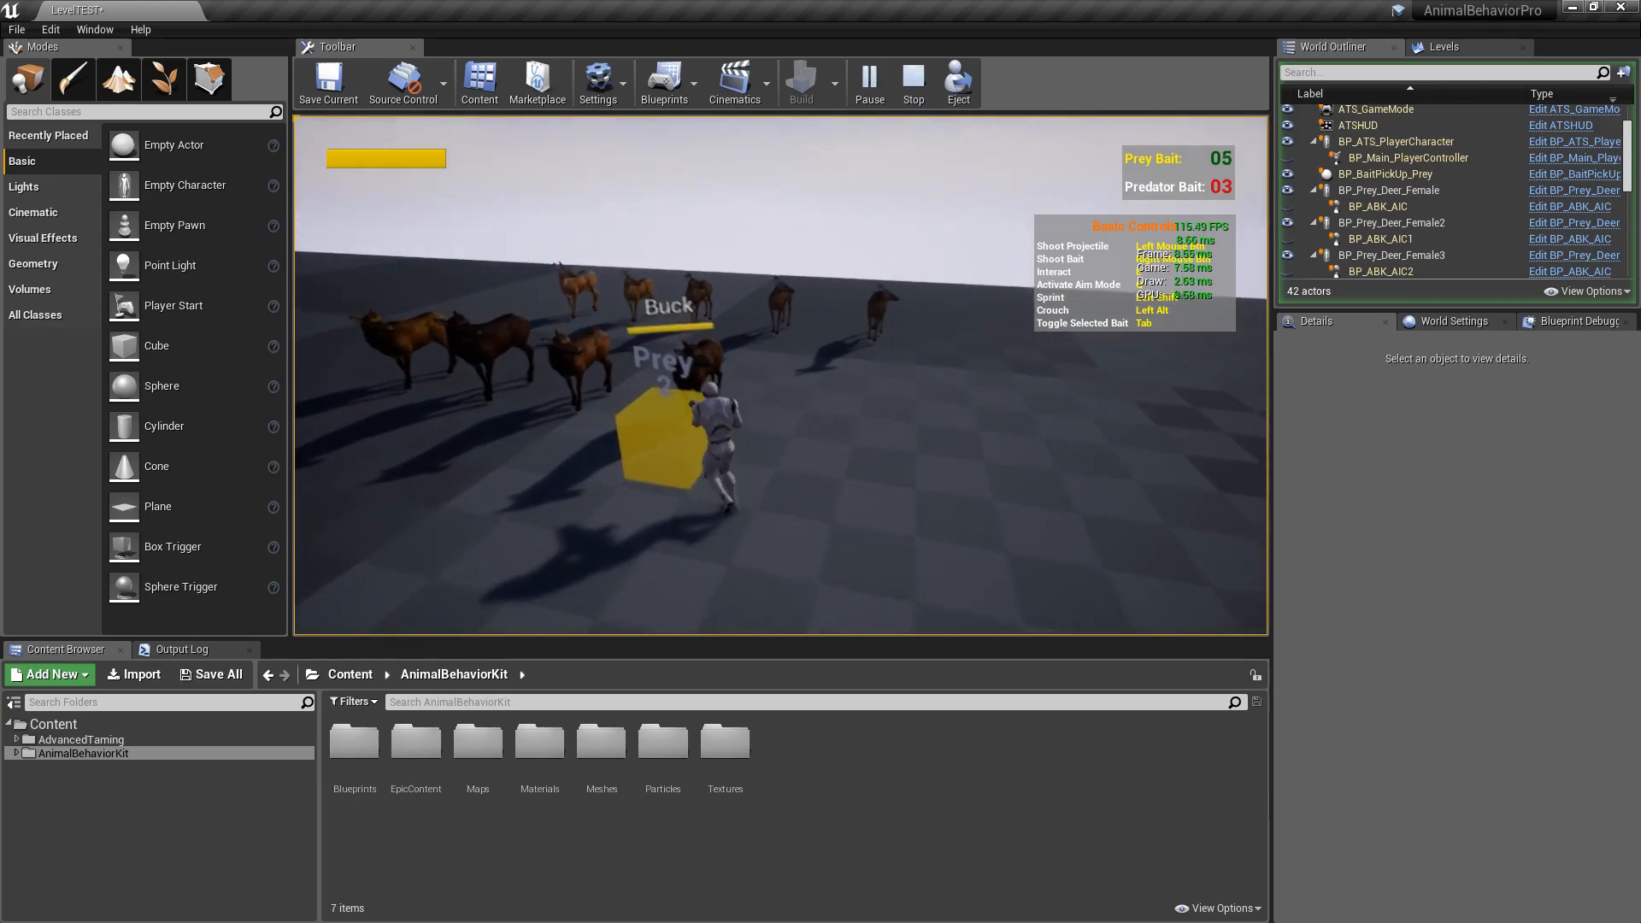
{"action": "key", "text": "Escape"}
Step: Add a second Loot Table element on the nearest buck's BP_Comp_SpawnLoot for BP_BaitPickUp_Predator with a spawn chance of 0.5
{"action": "left_click", "coordinate": [702, 367]}
{"action": "left_click", "coordinate": [1367, 502]}
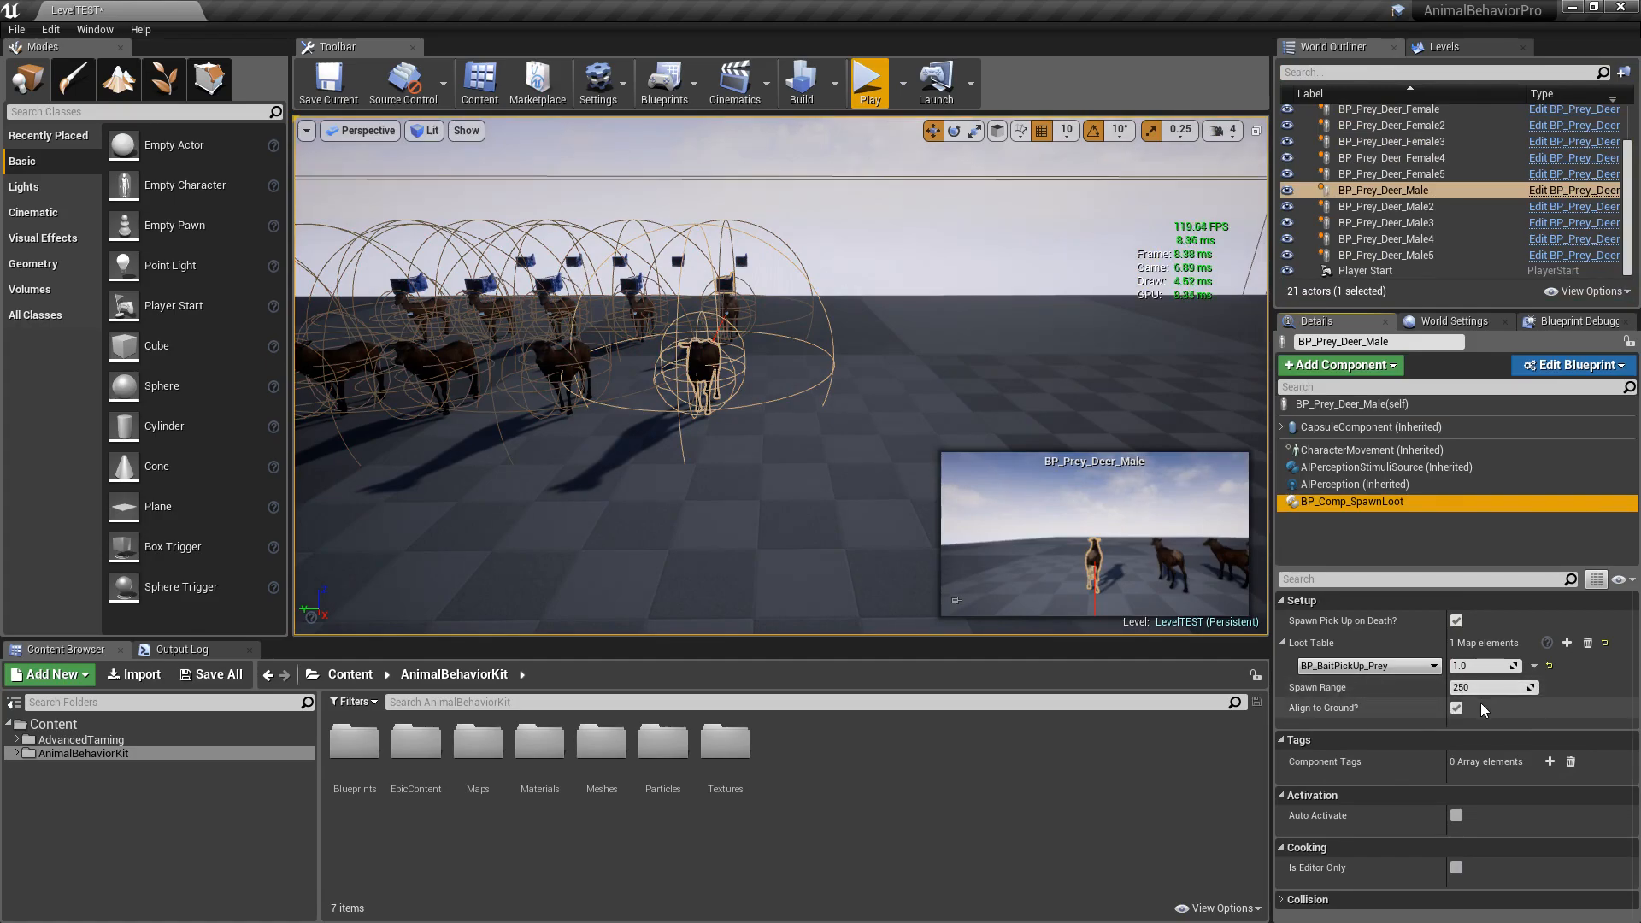
{"action": "left_click", "coordinate": [1566, 643]}
{"action": "left_click", "coordinate": [1373, 689]}
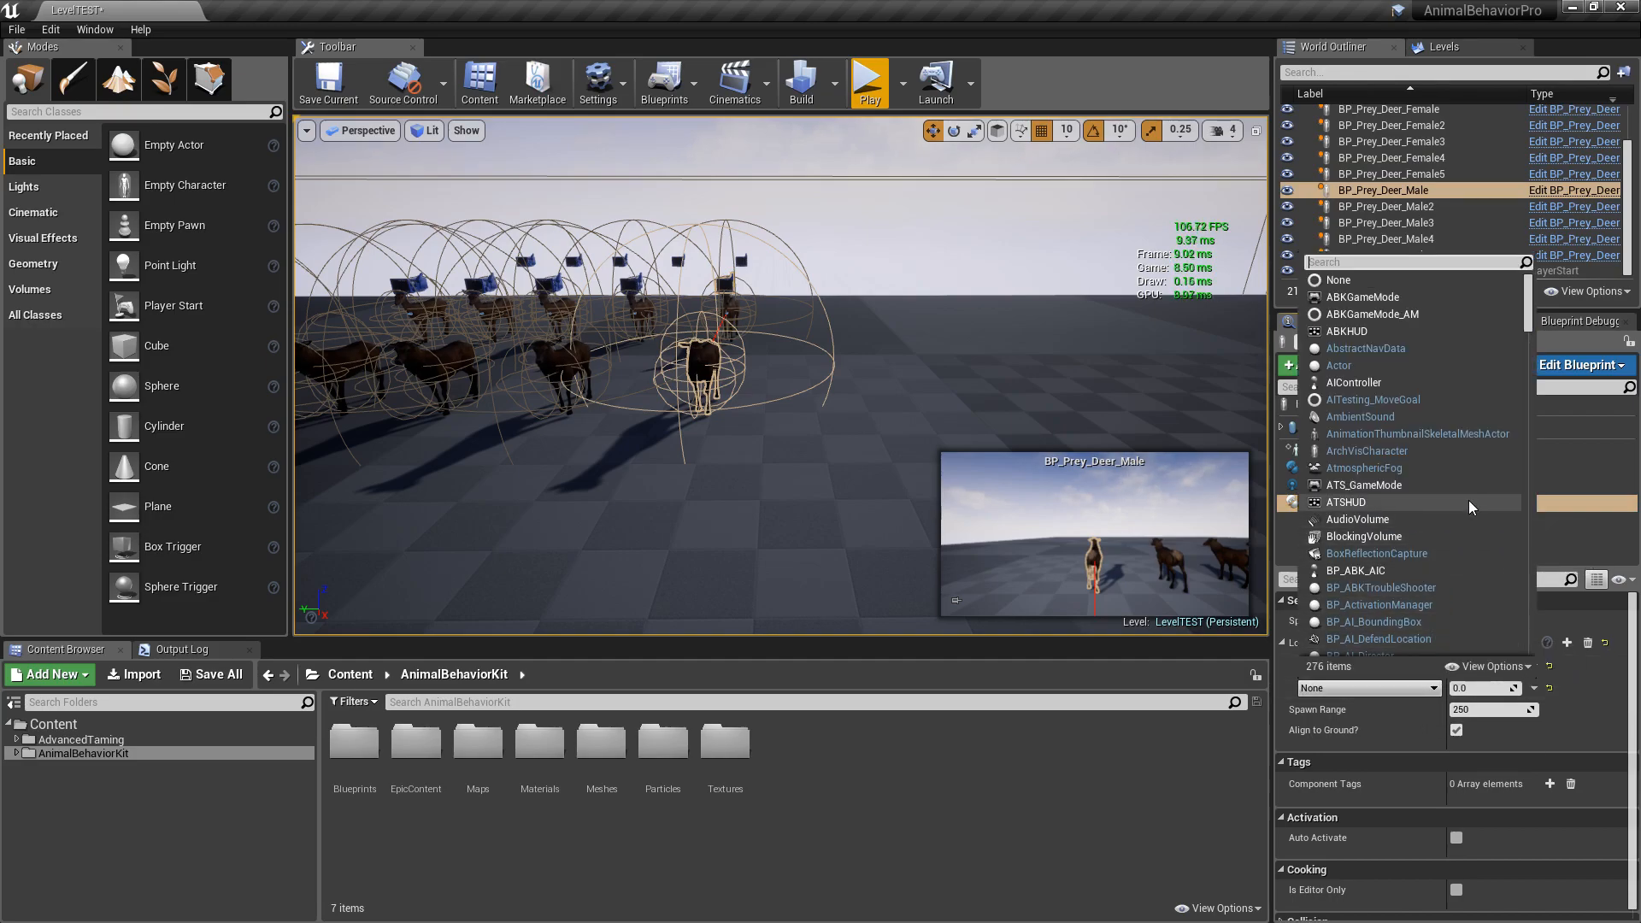
{"action": "left_click_drag", "start_coordinate": [1529, 312], "coordinate": [1530, 350]}
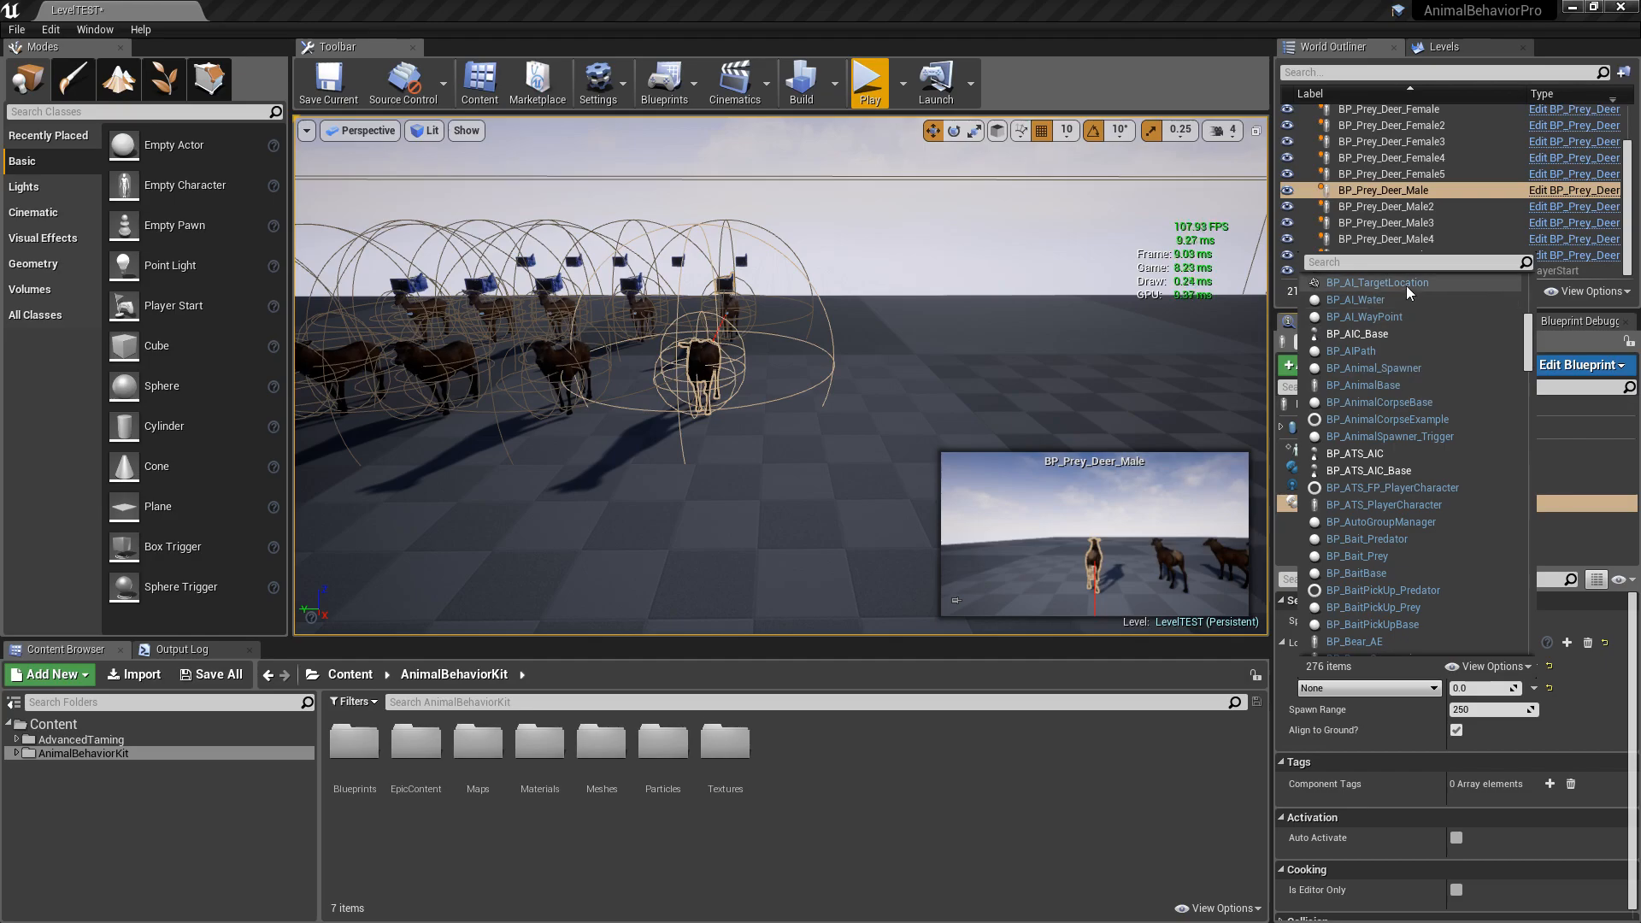
{"action": "left_click", "coordinate": [1404, 263]}
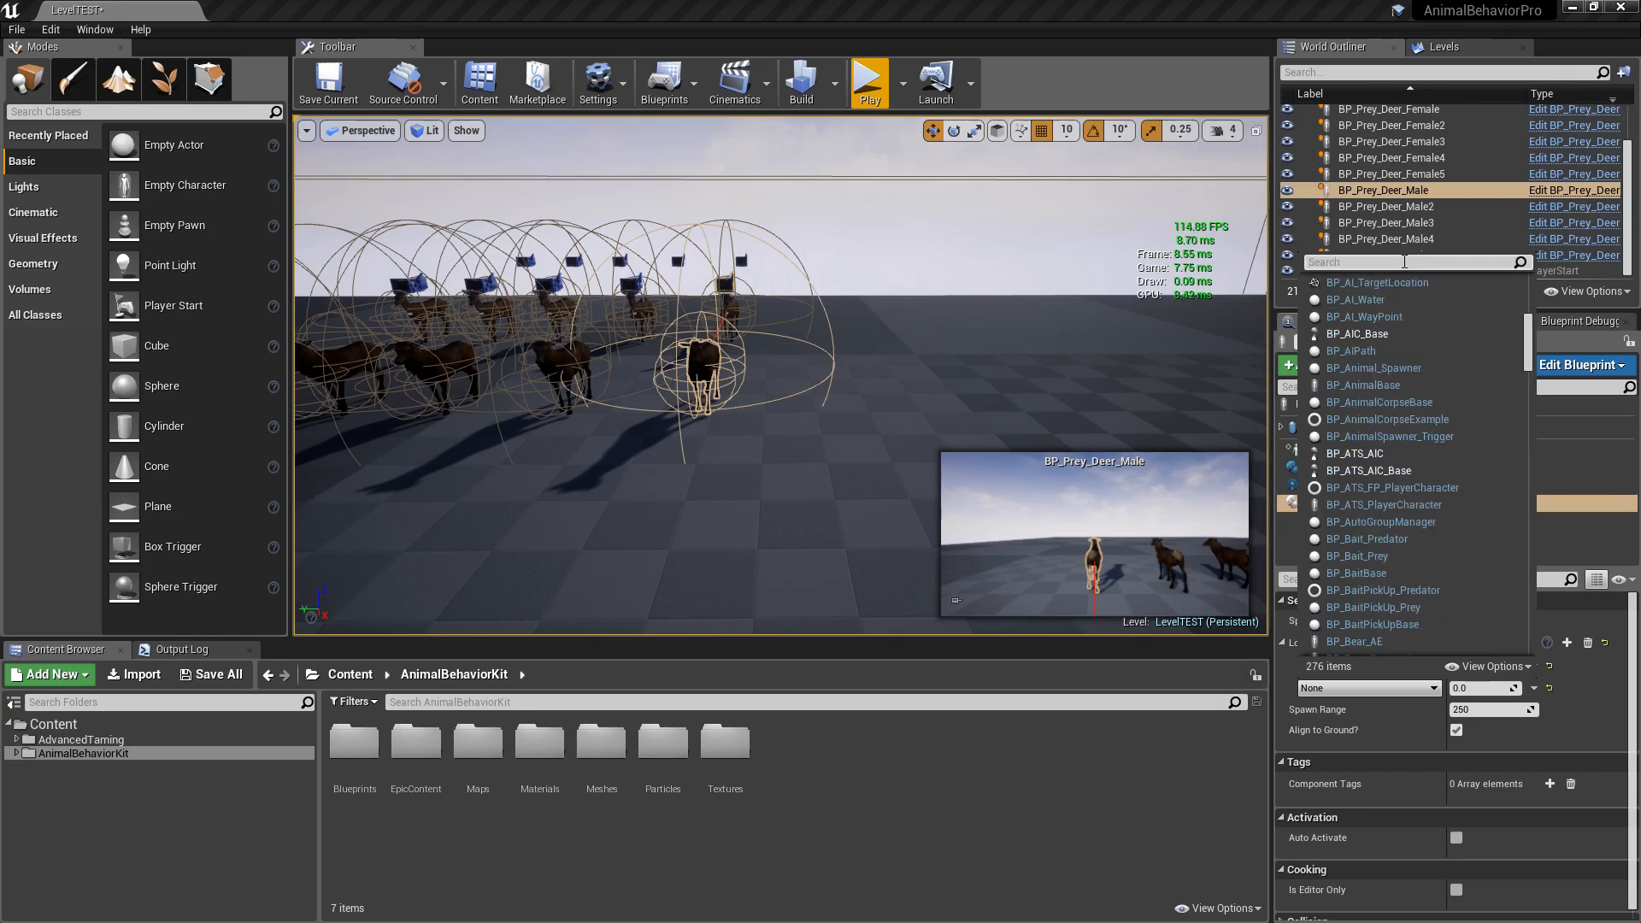
{"action": "type", "text": "pick"}
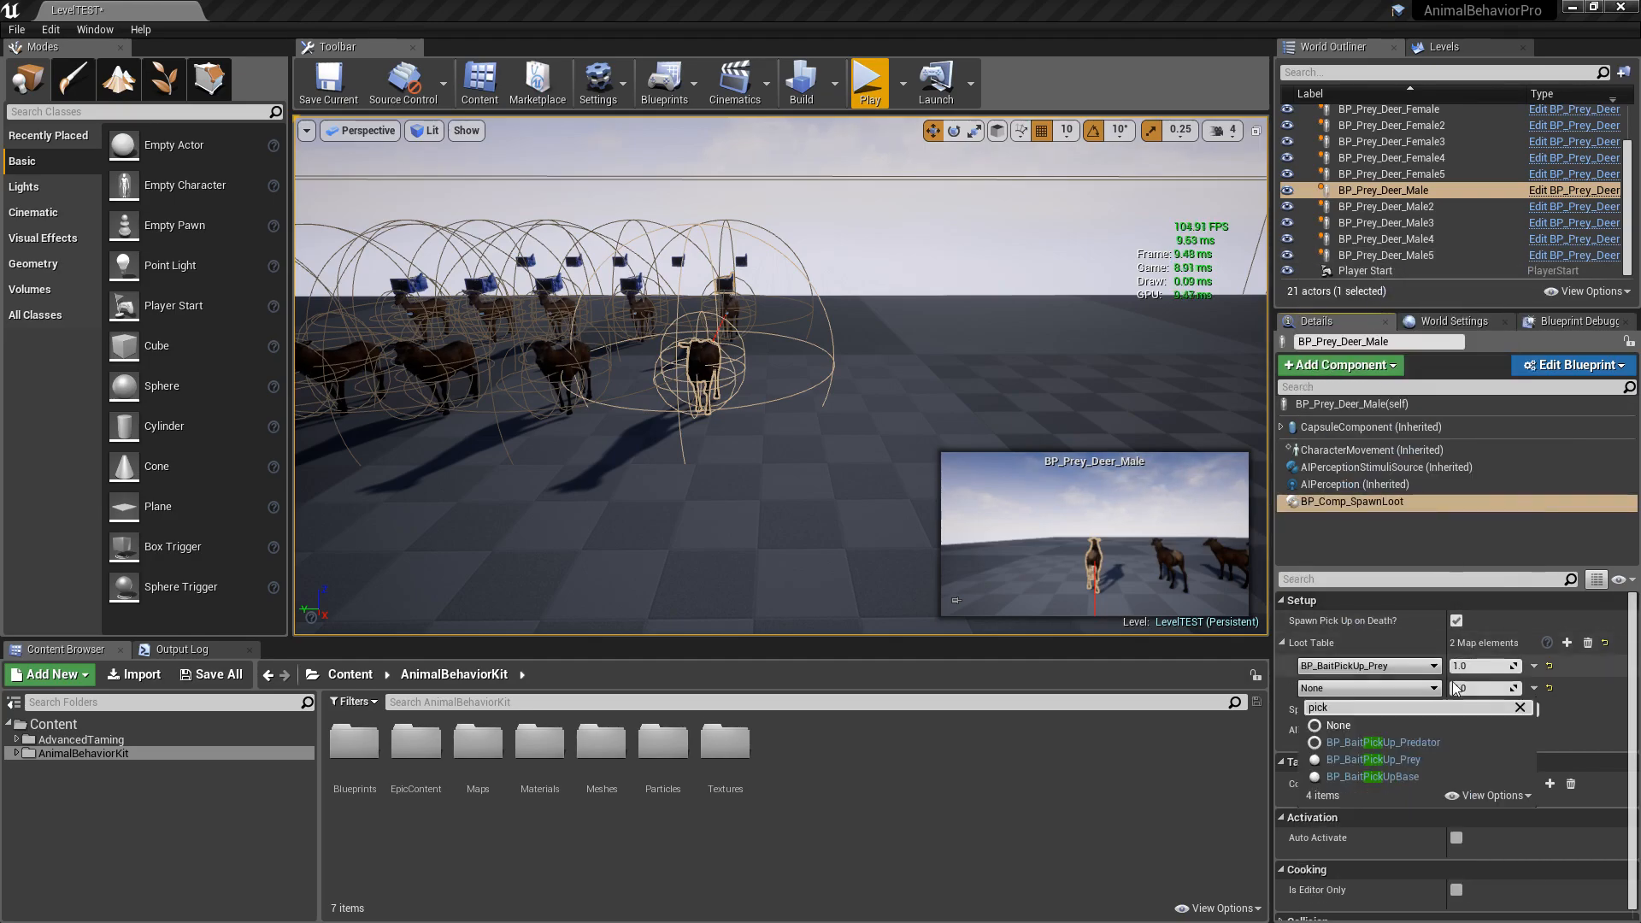
{"action": "left_click", "coordinate": [1410, 742]}
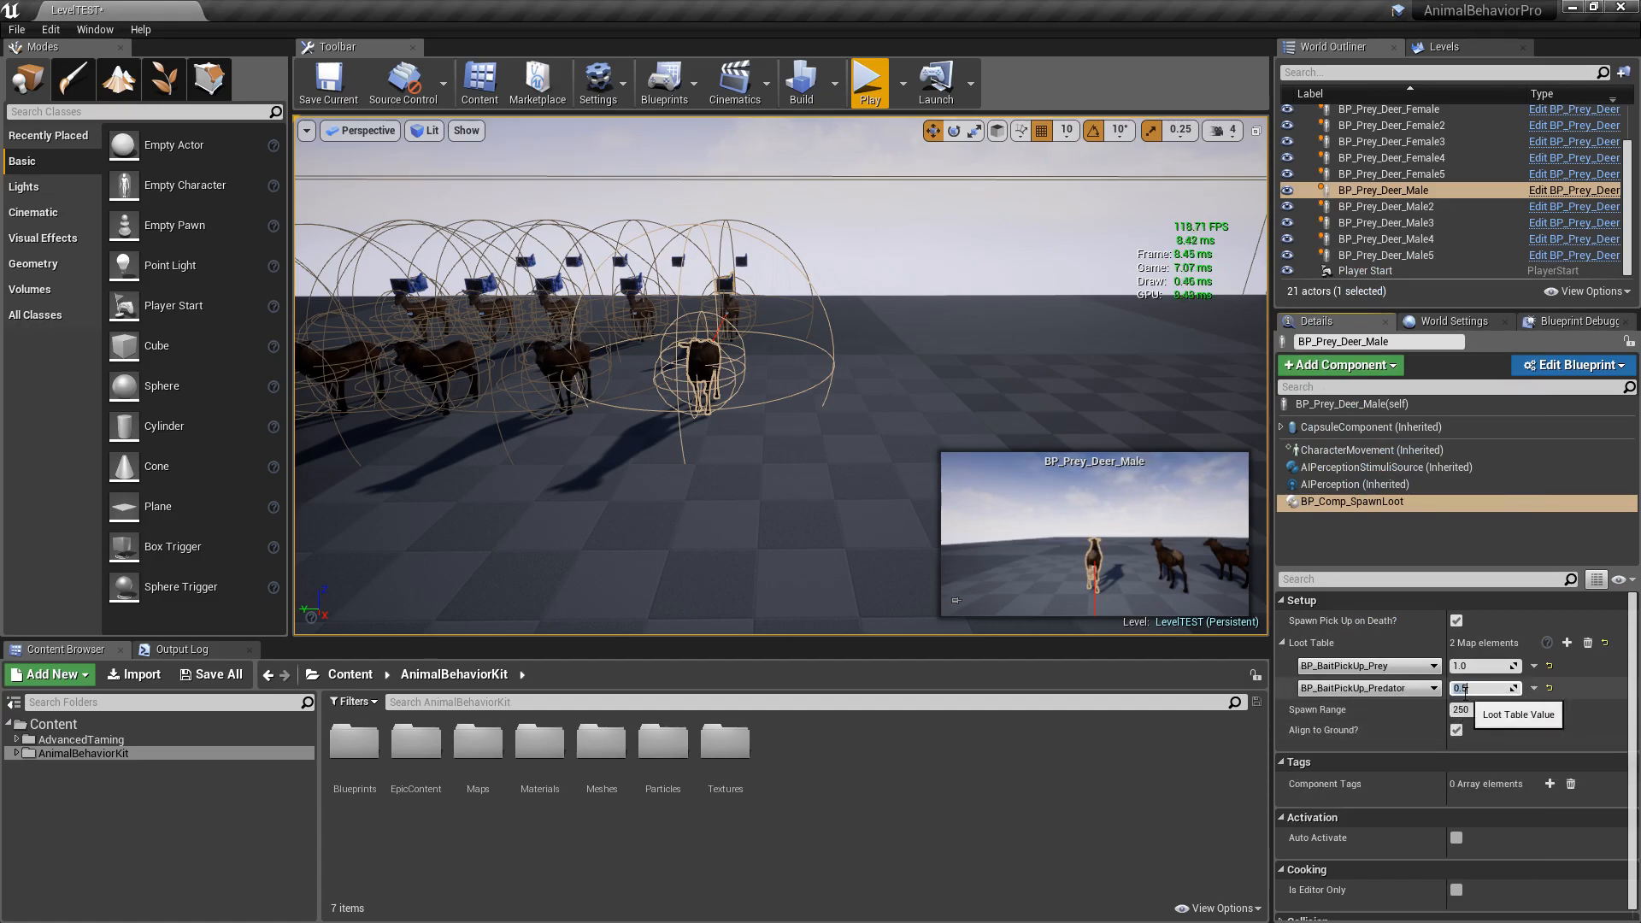
Step: Play the level, shoot the nearest buck, and run the character around the herd toward its body
{"action": "left_click", "coordinate": [869, 83]}
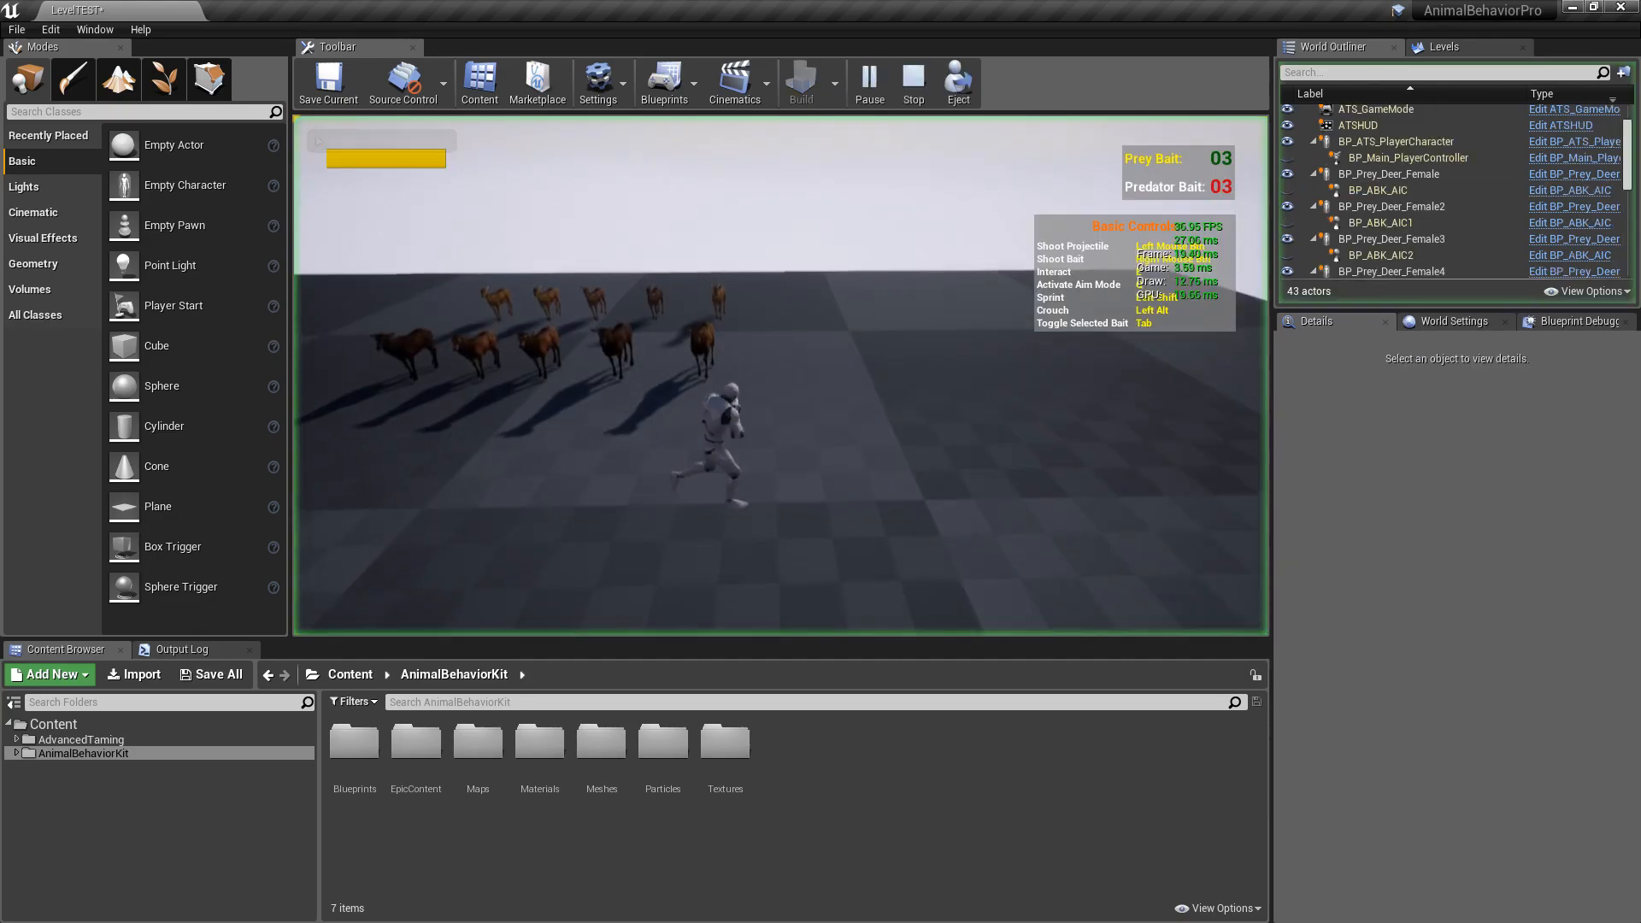
{"action": "left_click", "coordinate": [781, 376]}
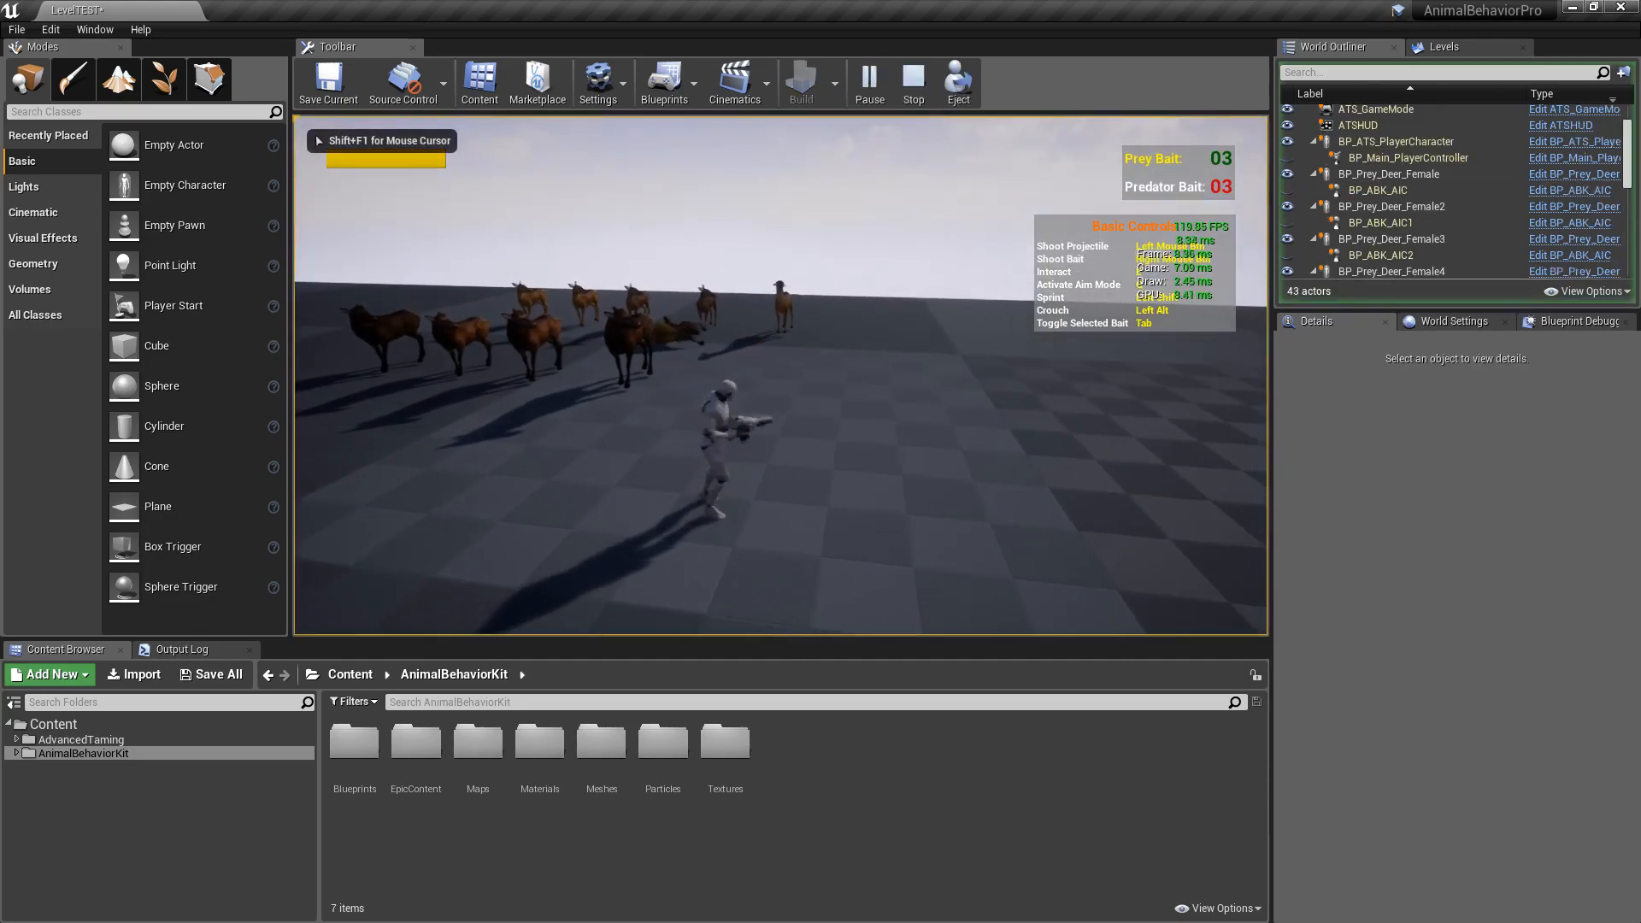
{"action": "key", "text": "d"}
{"action": "key", "text": "w"}
{"action": "key", "text": "d"}
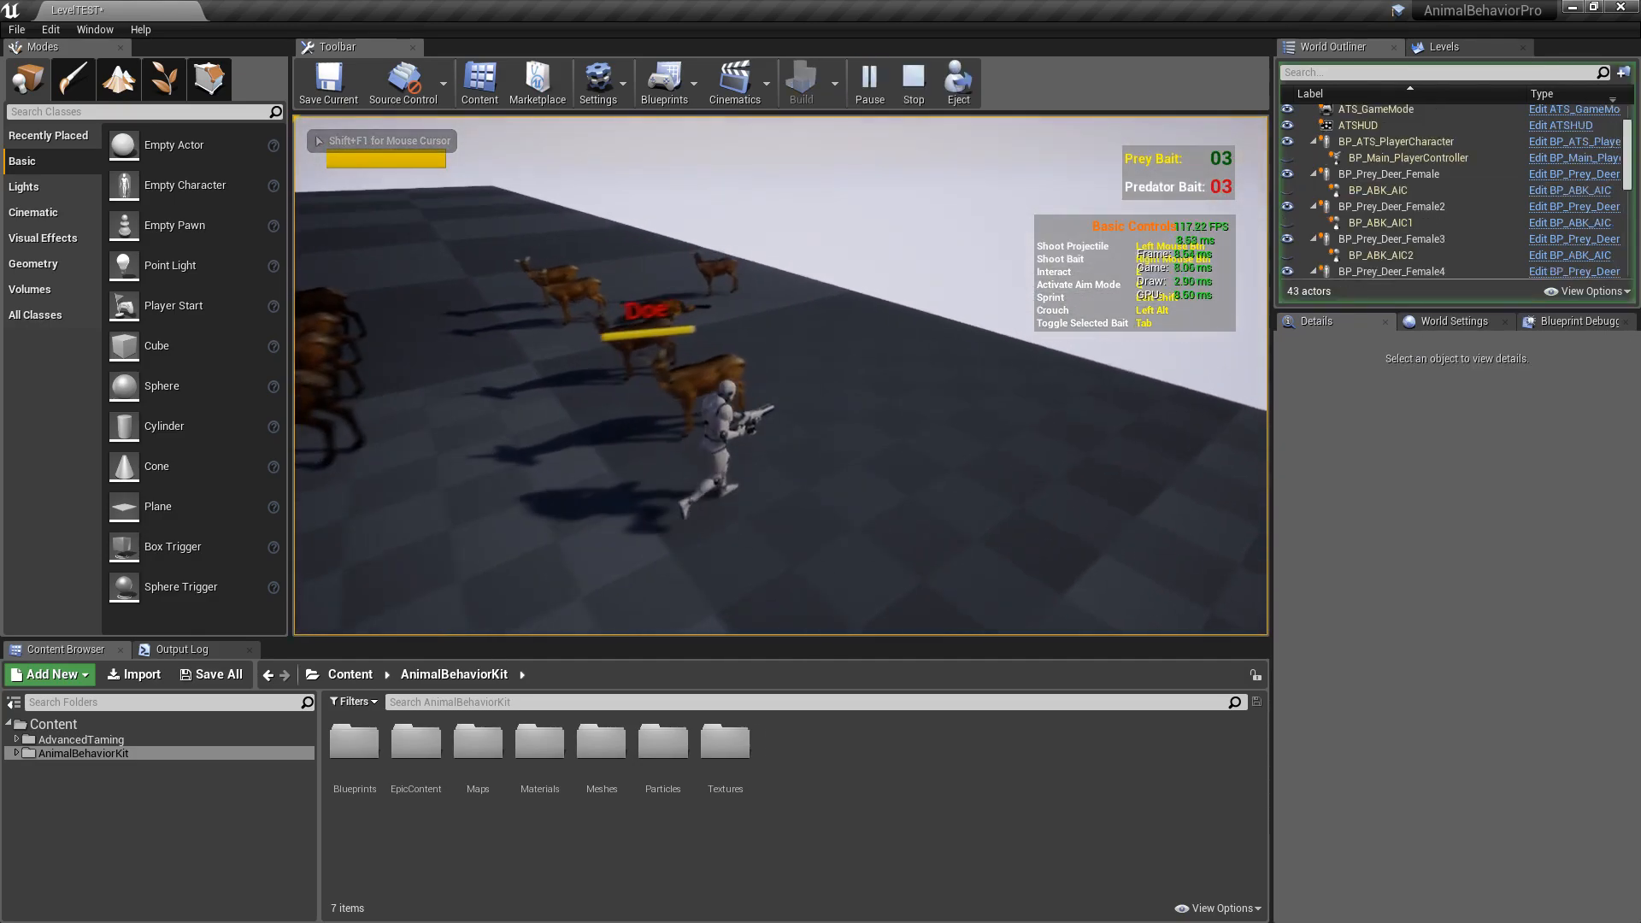
{"action": "key", "text": "d"}
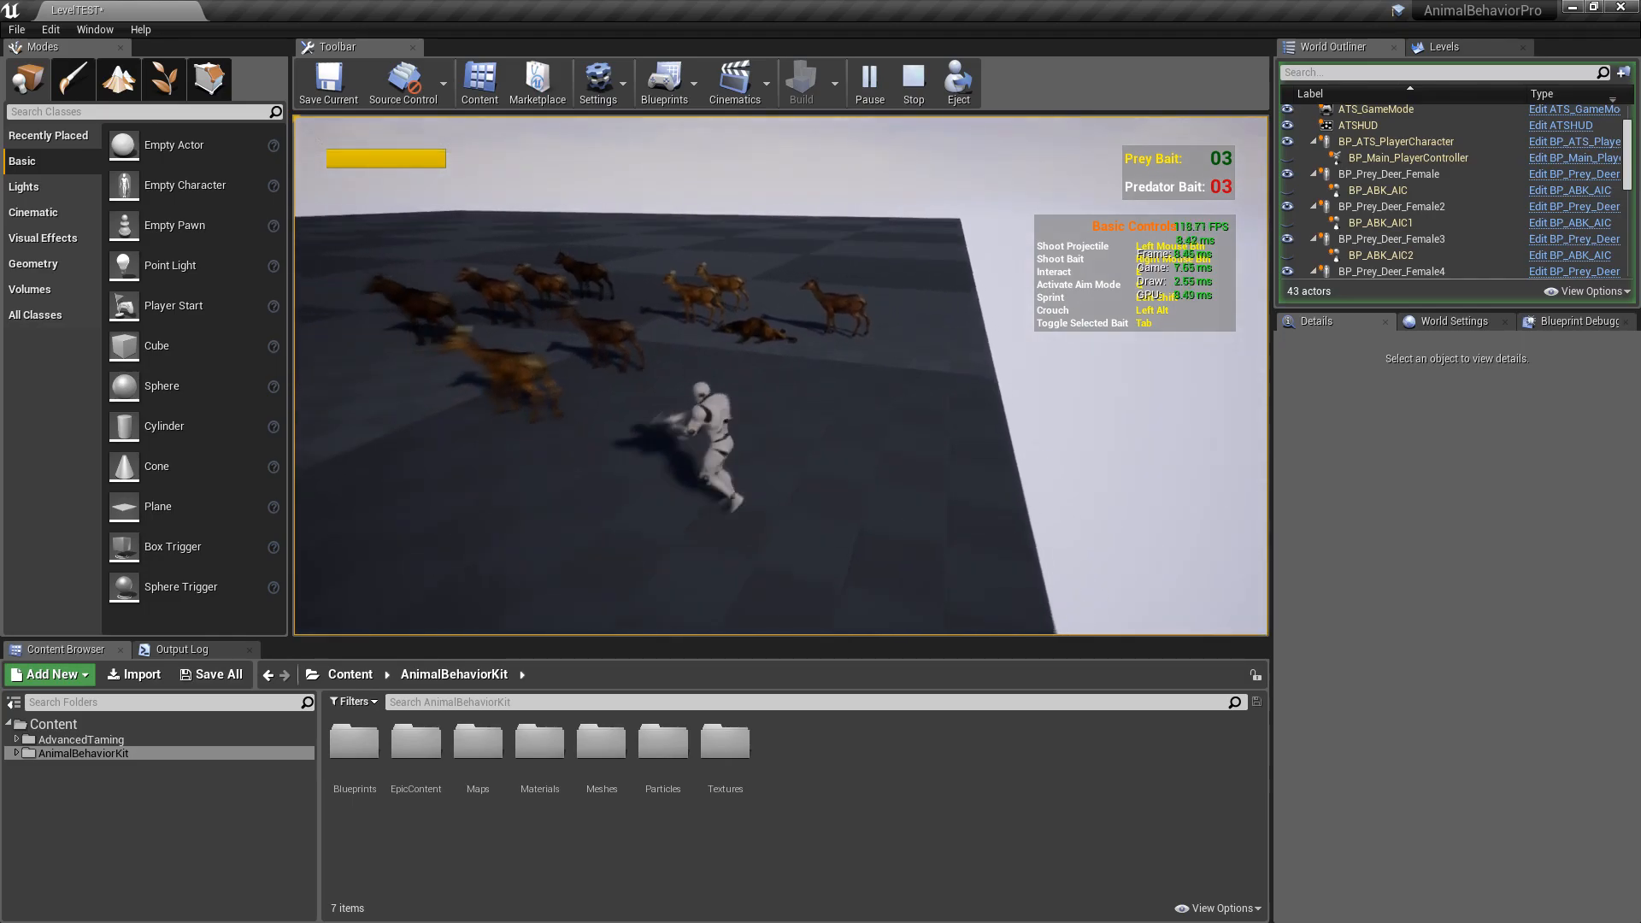
{"action": "key", "text": "w"}
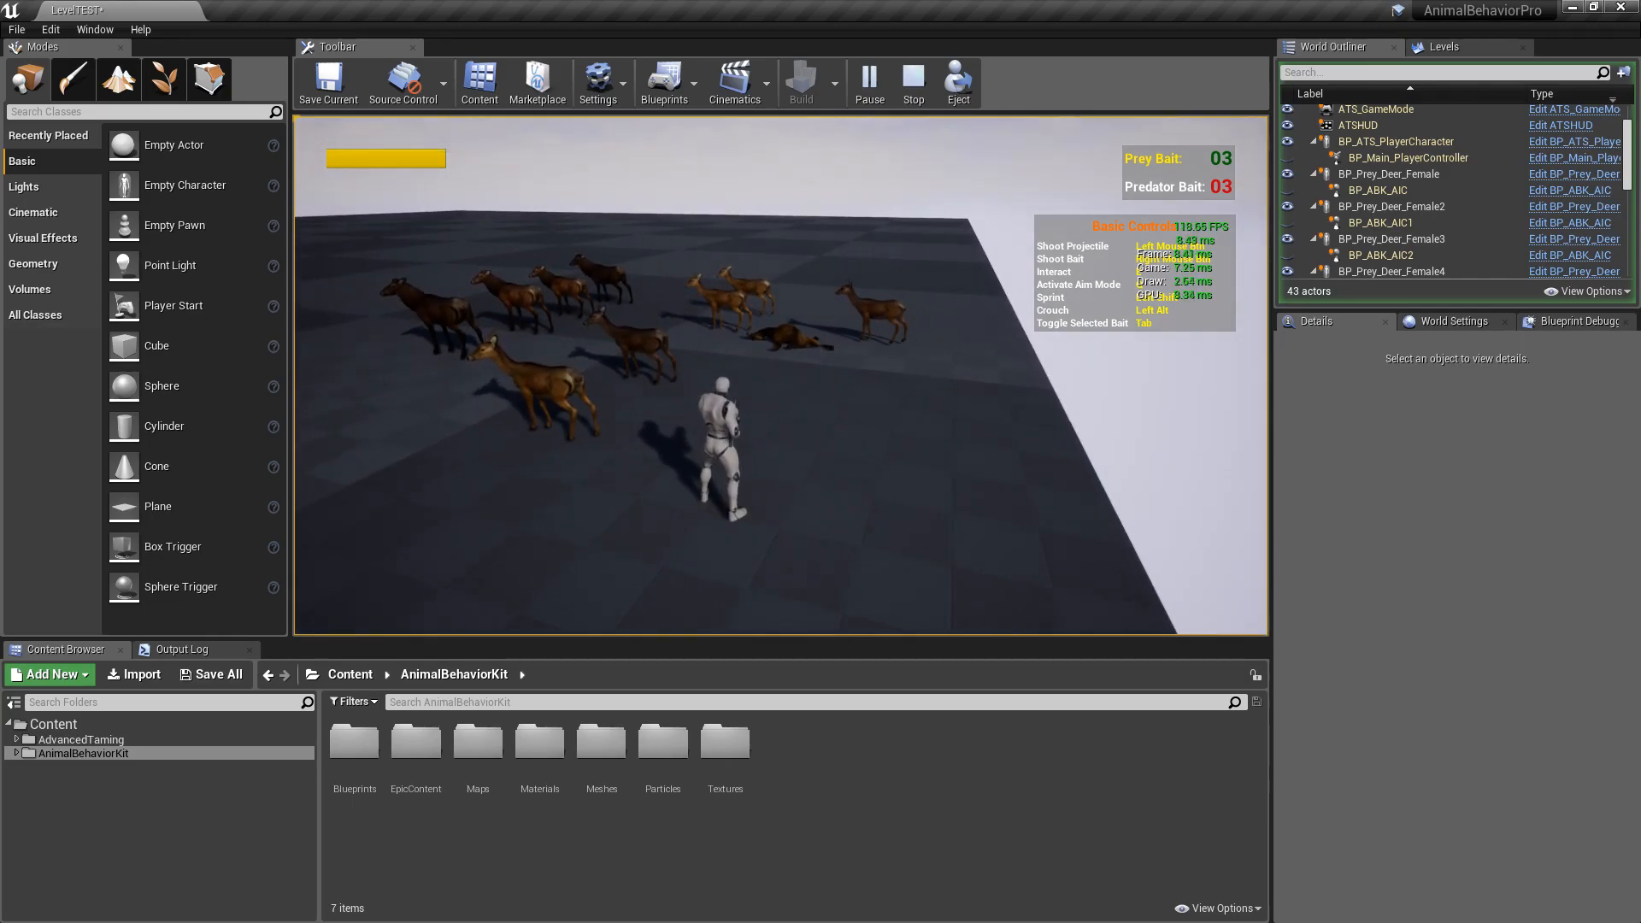
{"action": "key", "text": "w"}
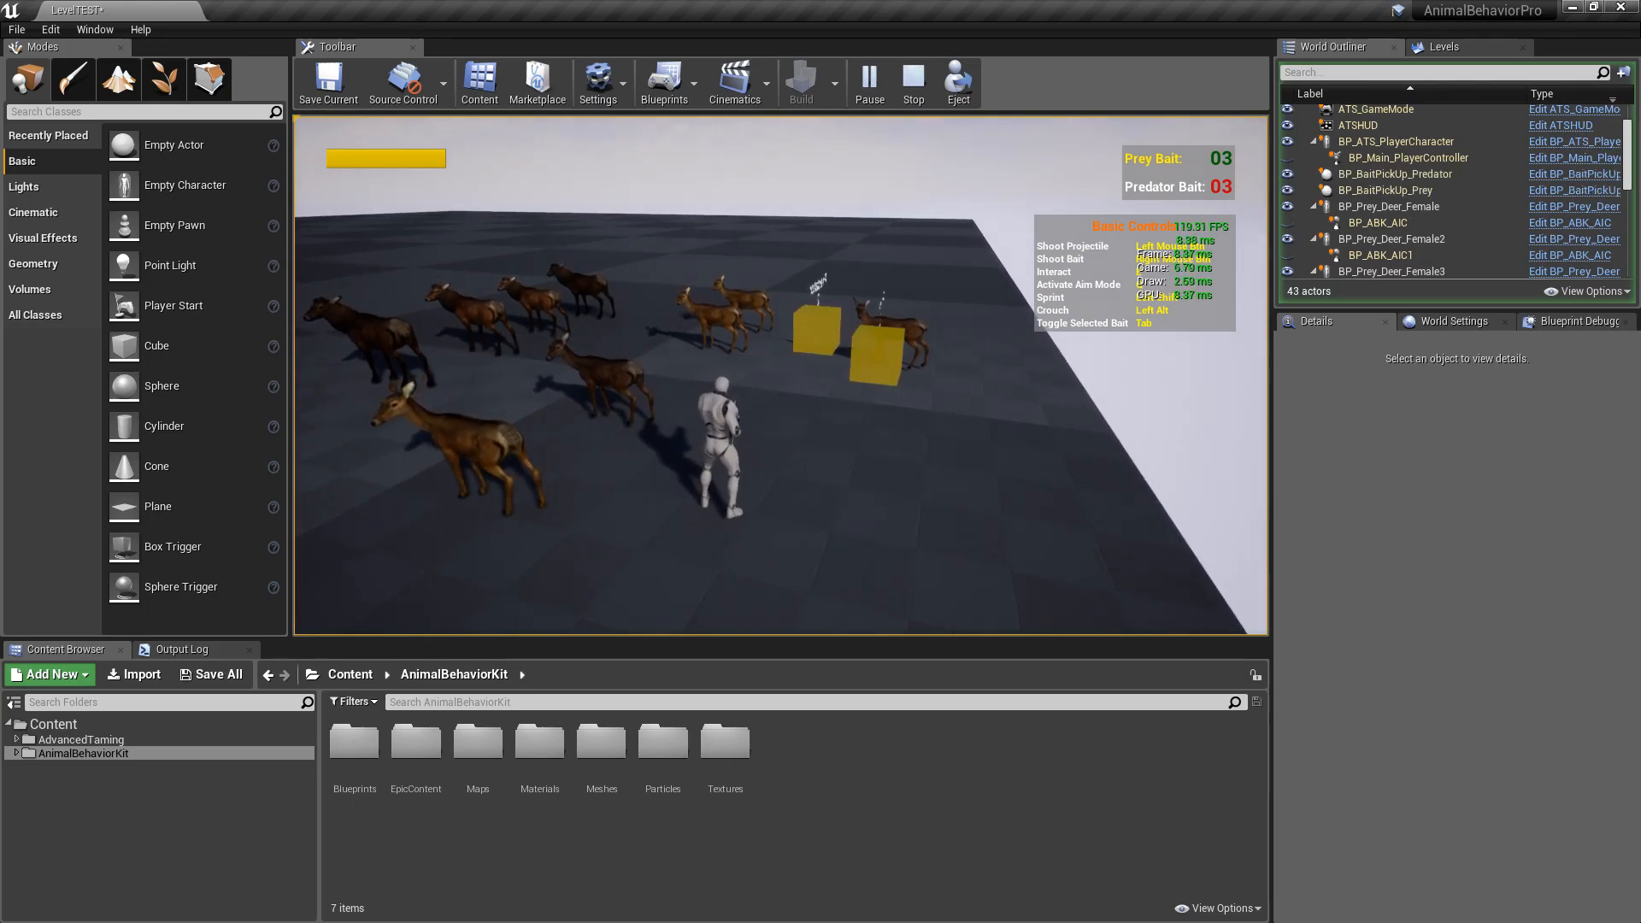
Step: Collect the prey and predator bait pickups dropped by the buck, and end the play session
{"action": "key", "text": "w"}
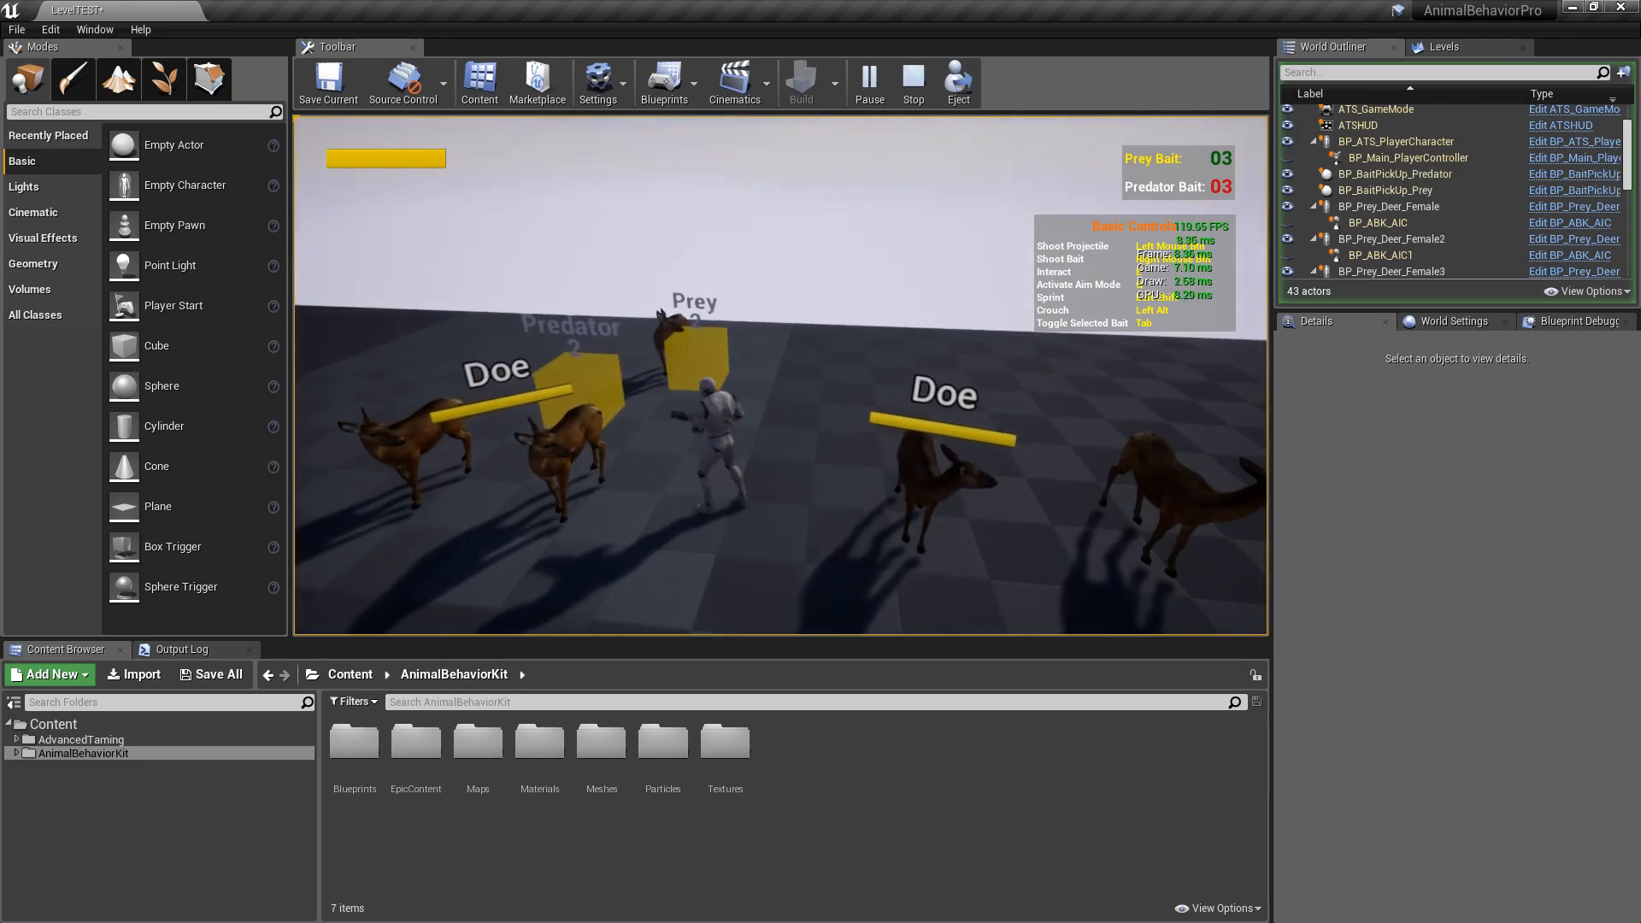
{"action": "key", "text": "w"}
{"action": "key", "text": "e"}
{"action": "key", "text": "w"}
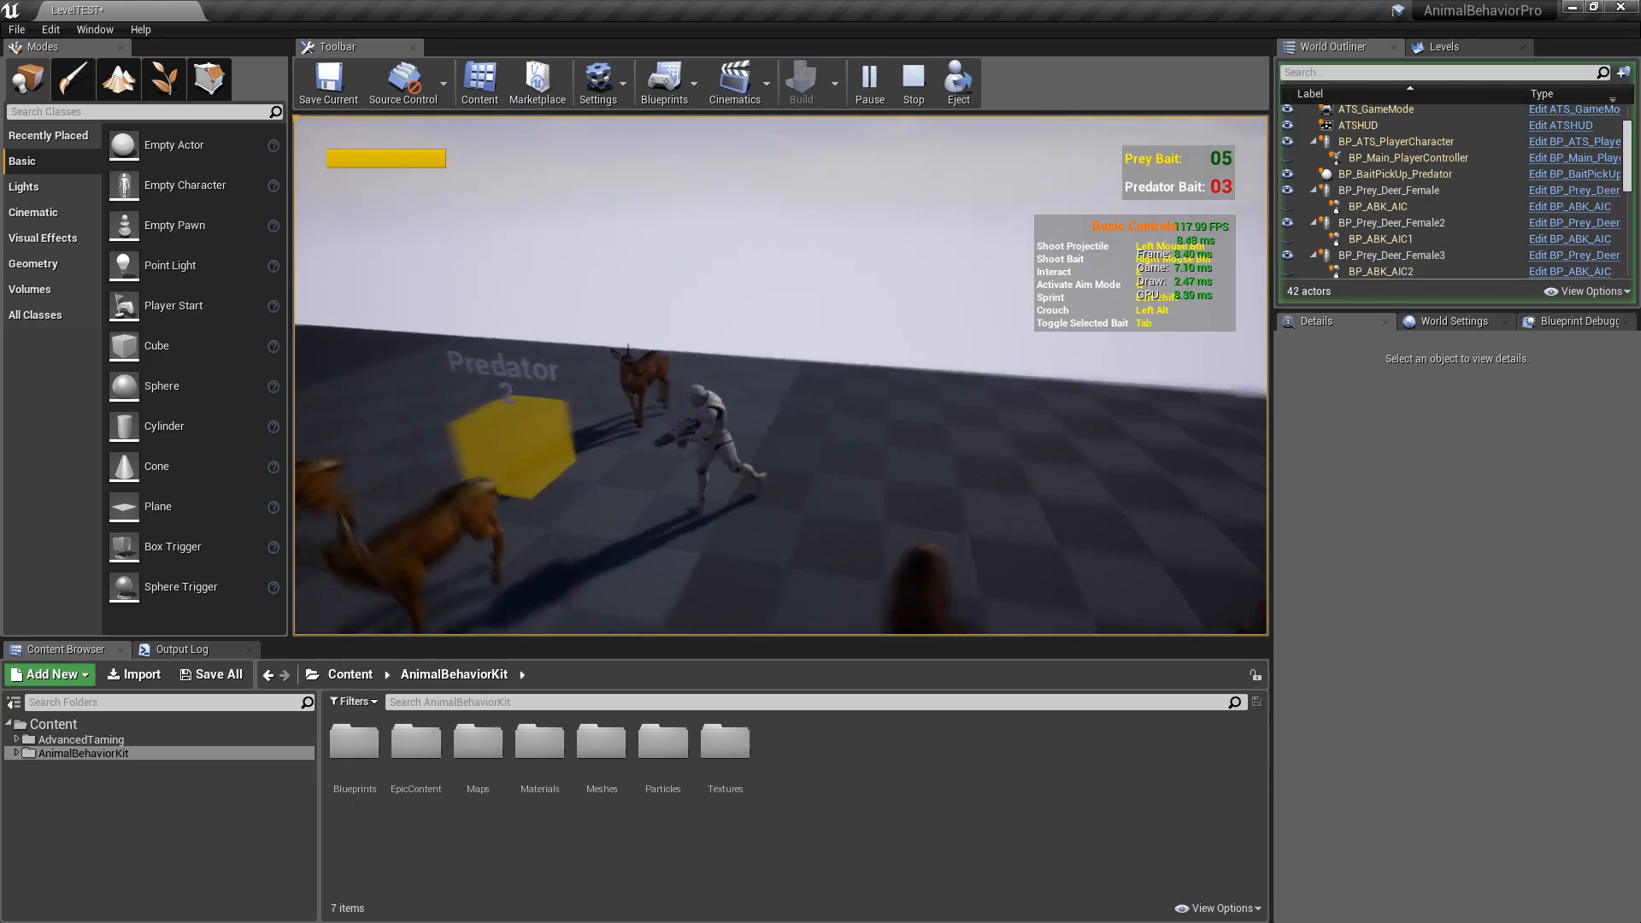
{"action": "key", "text": "e"}
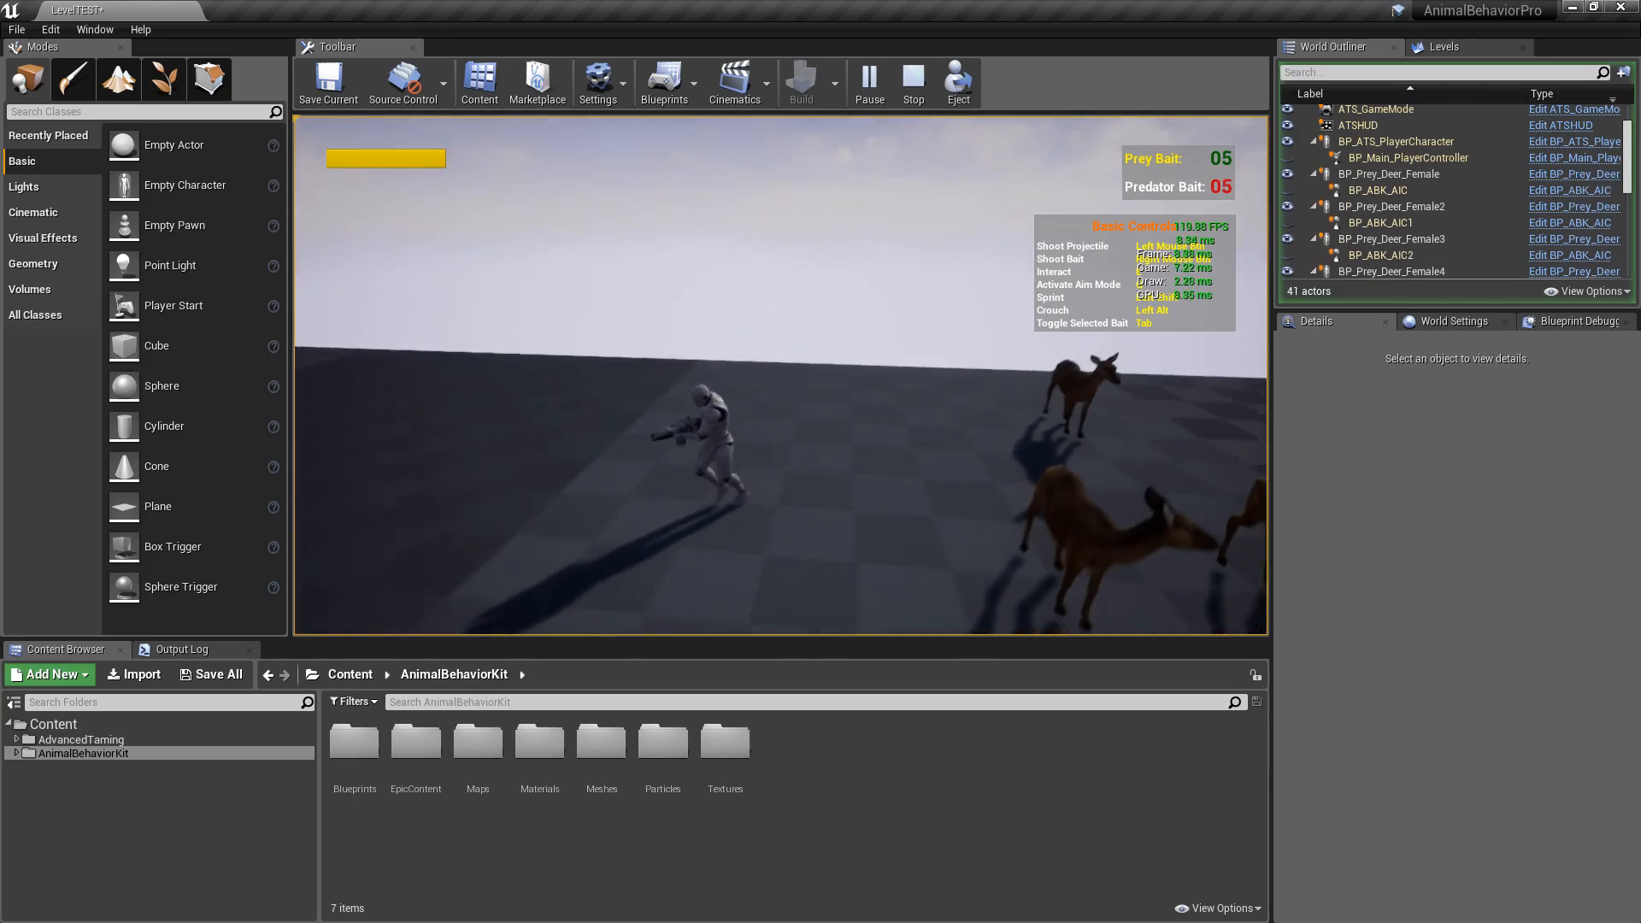
{"action": "key", "text": "Escape"}
Step: Select the nearest buck, examine the Loot Table settings of its BP_Comp_SpawnLoot component, and clear the selection
{"action": "mouse_move", "coordinate": [736, 224]}
{"action": "right_mouse_down"}
{"action": "mouse_move", "coordinate": [547, 248]}
{"action": "mouse_move", "coordinate": [564, 231]}
{"action": "mouse_move", "coordinate": [736, 224]}
{"action": "right_mouse_up"}
{"action": "key", "text": "s"}
{"action": "key", "text": "w"}
{"action": "left_click", "coordinate": [736, 224]}
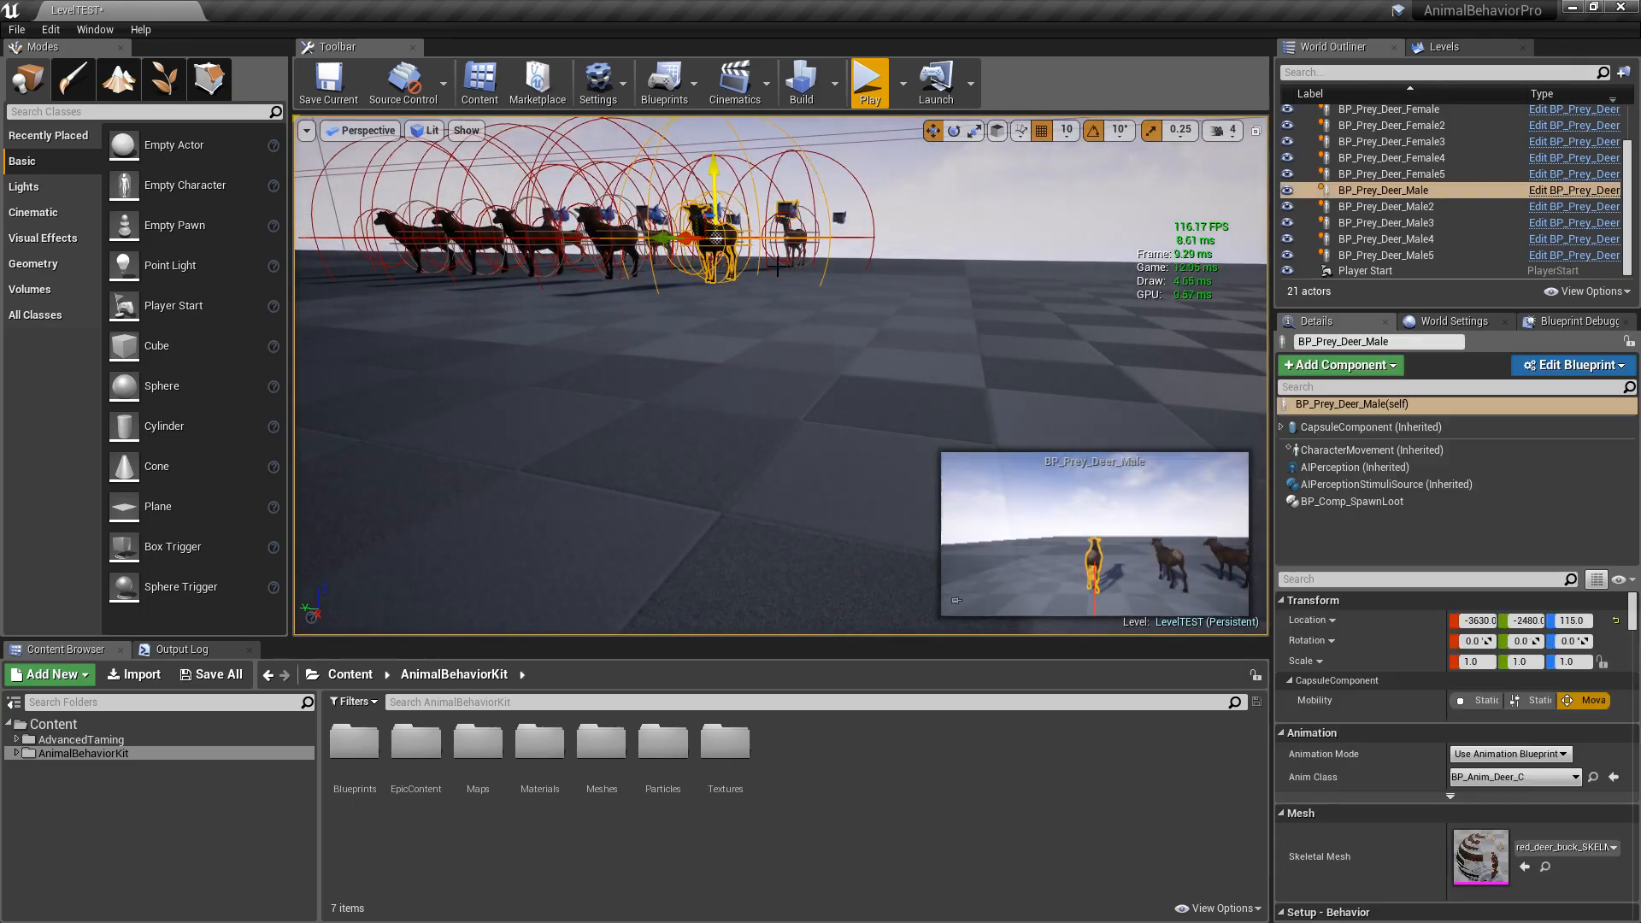
{"action": "key", "text": "f"}
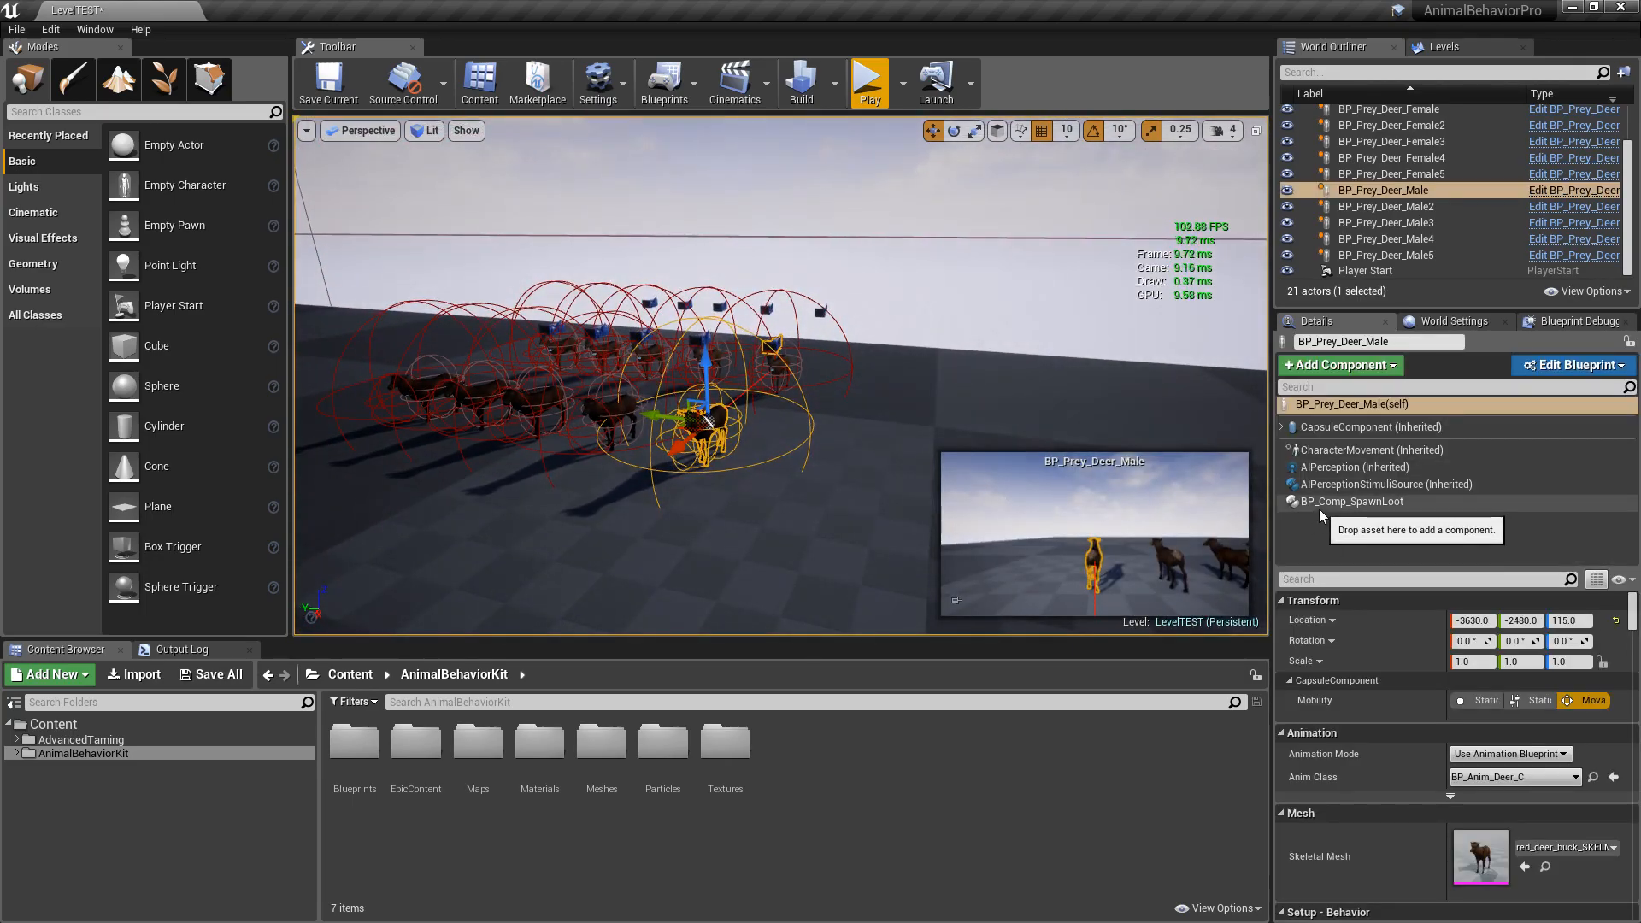
{"action": "left_click", "coordinate": [1333, 502]}
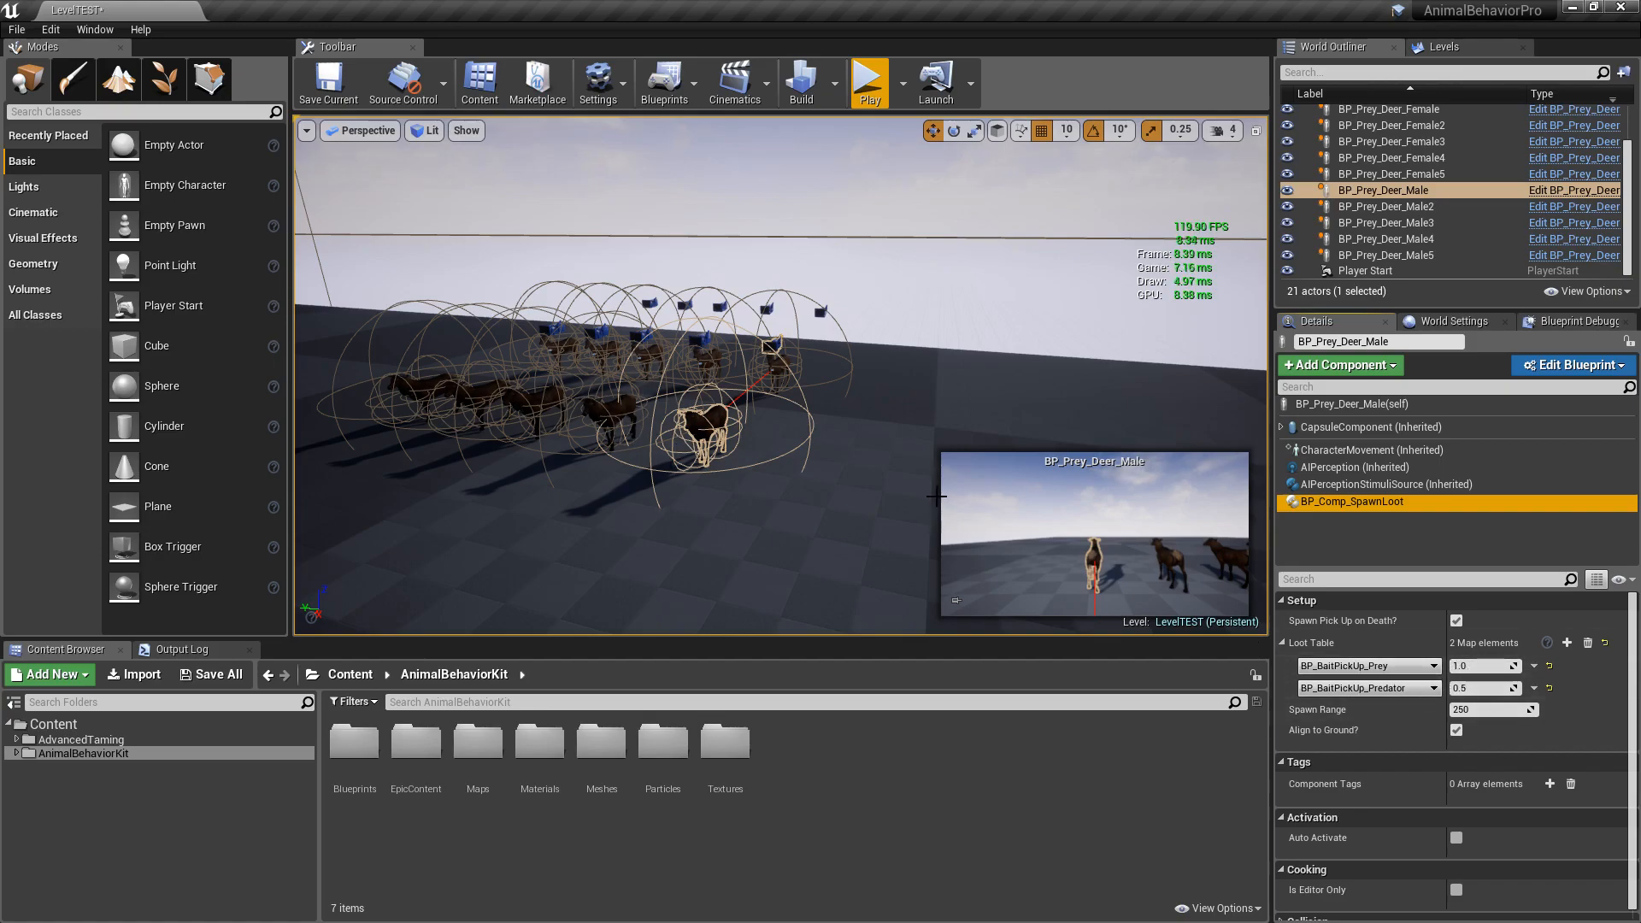
{"action": "right_click_drag", "start_coordinate": [928, 355], "coordinate": [795, 364]}
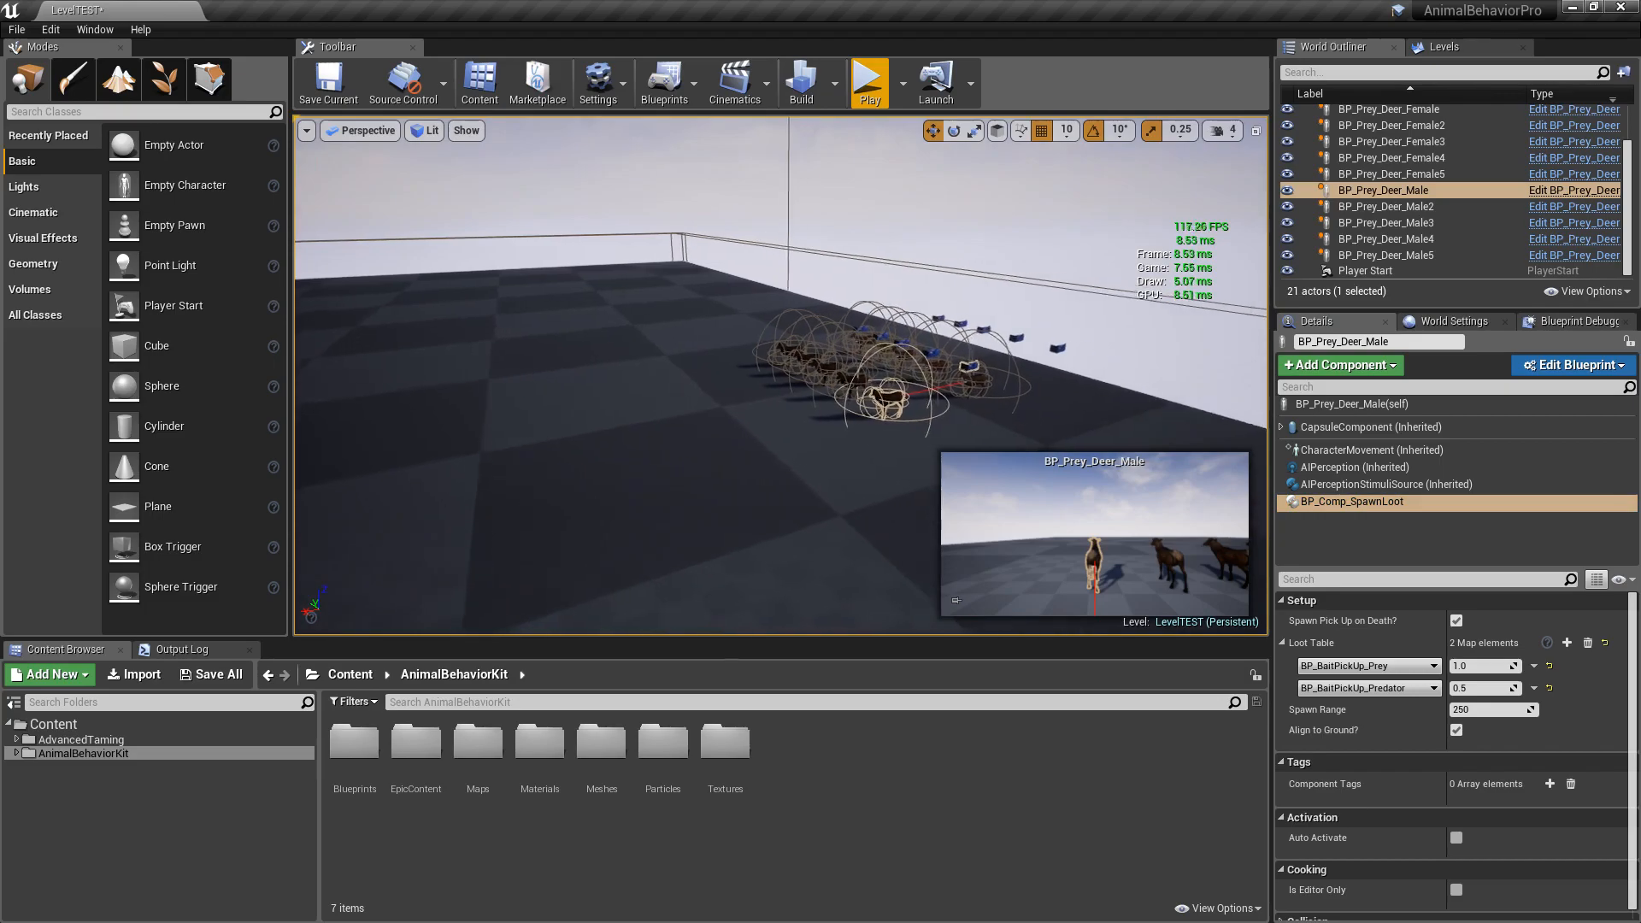
{"action": "left_click", "coordinate": [1004, 331]}
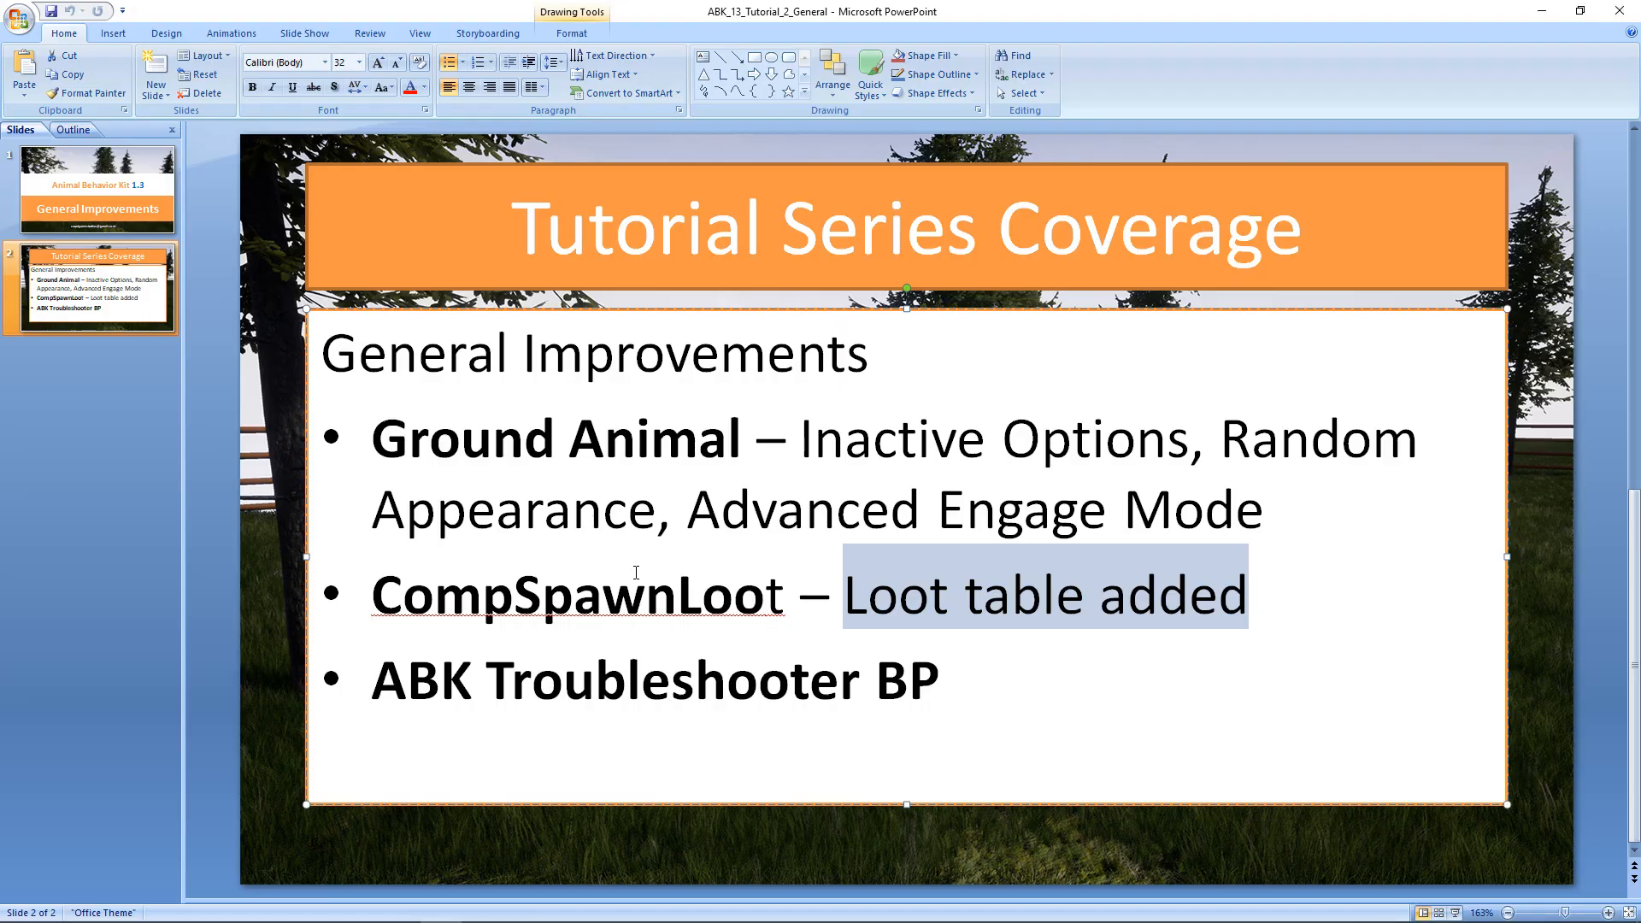
Step: Highlight the ABK Troubleshooter BP bullet on the PowerPoint slide, return to Unreal Editor, and save LevelTEST
{"action": "triple_click", "coordinate": [758, 680]}
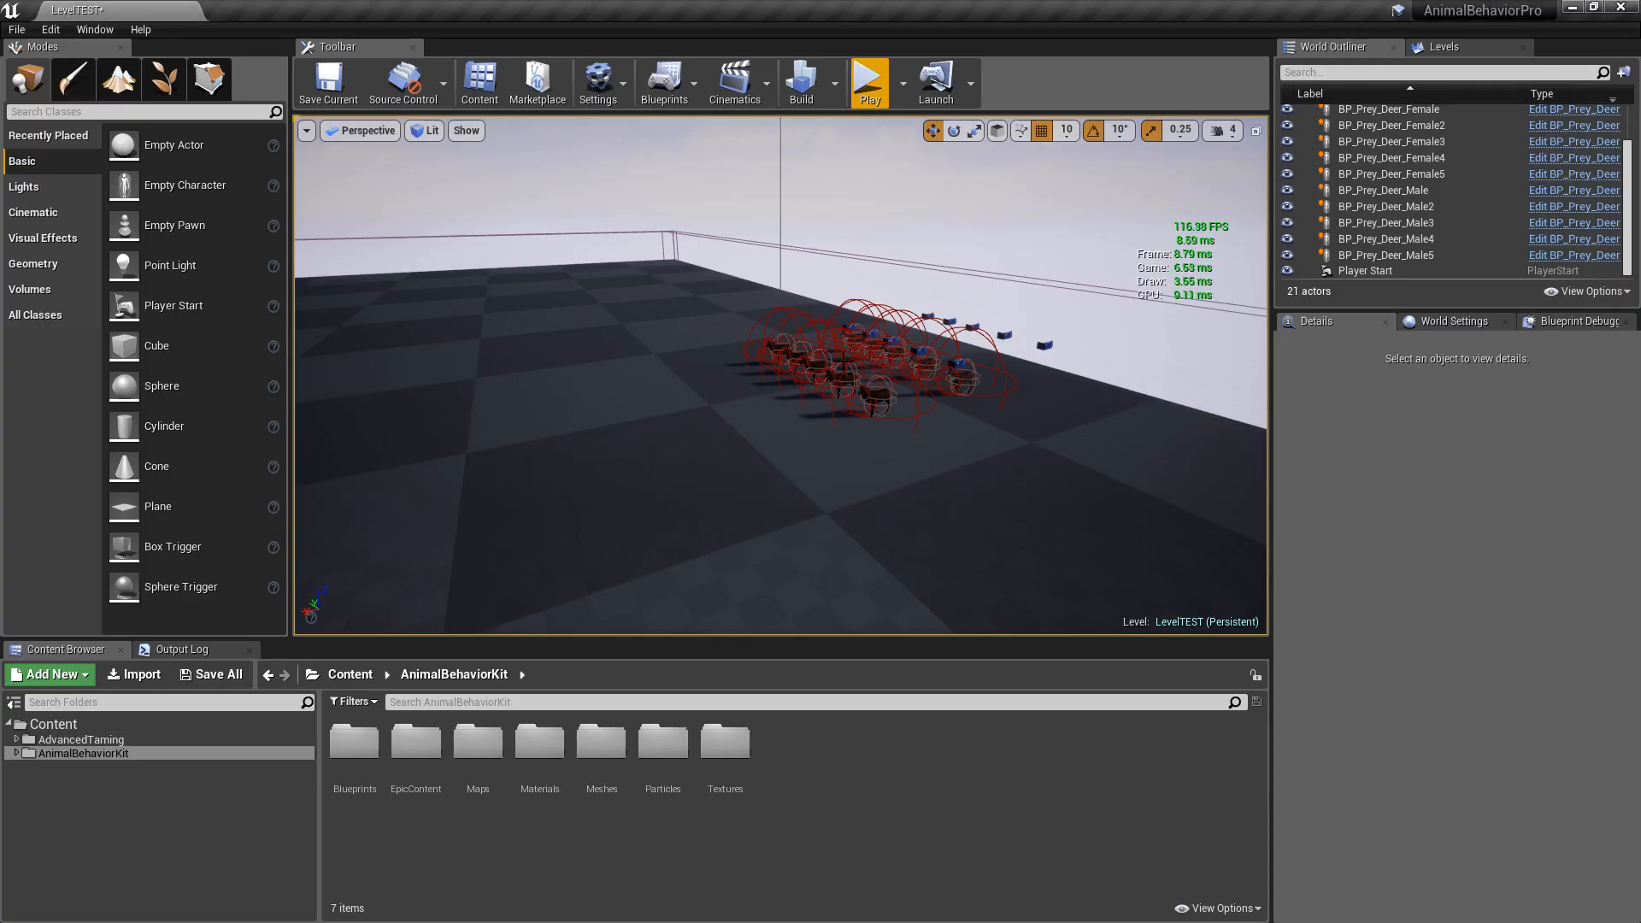
{"action": "right_click_drag", "start_coordinate": [940, 408], "coordinate": [948, 406]}
{"action": "key", "text": "s"}
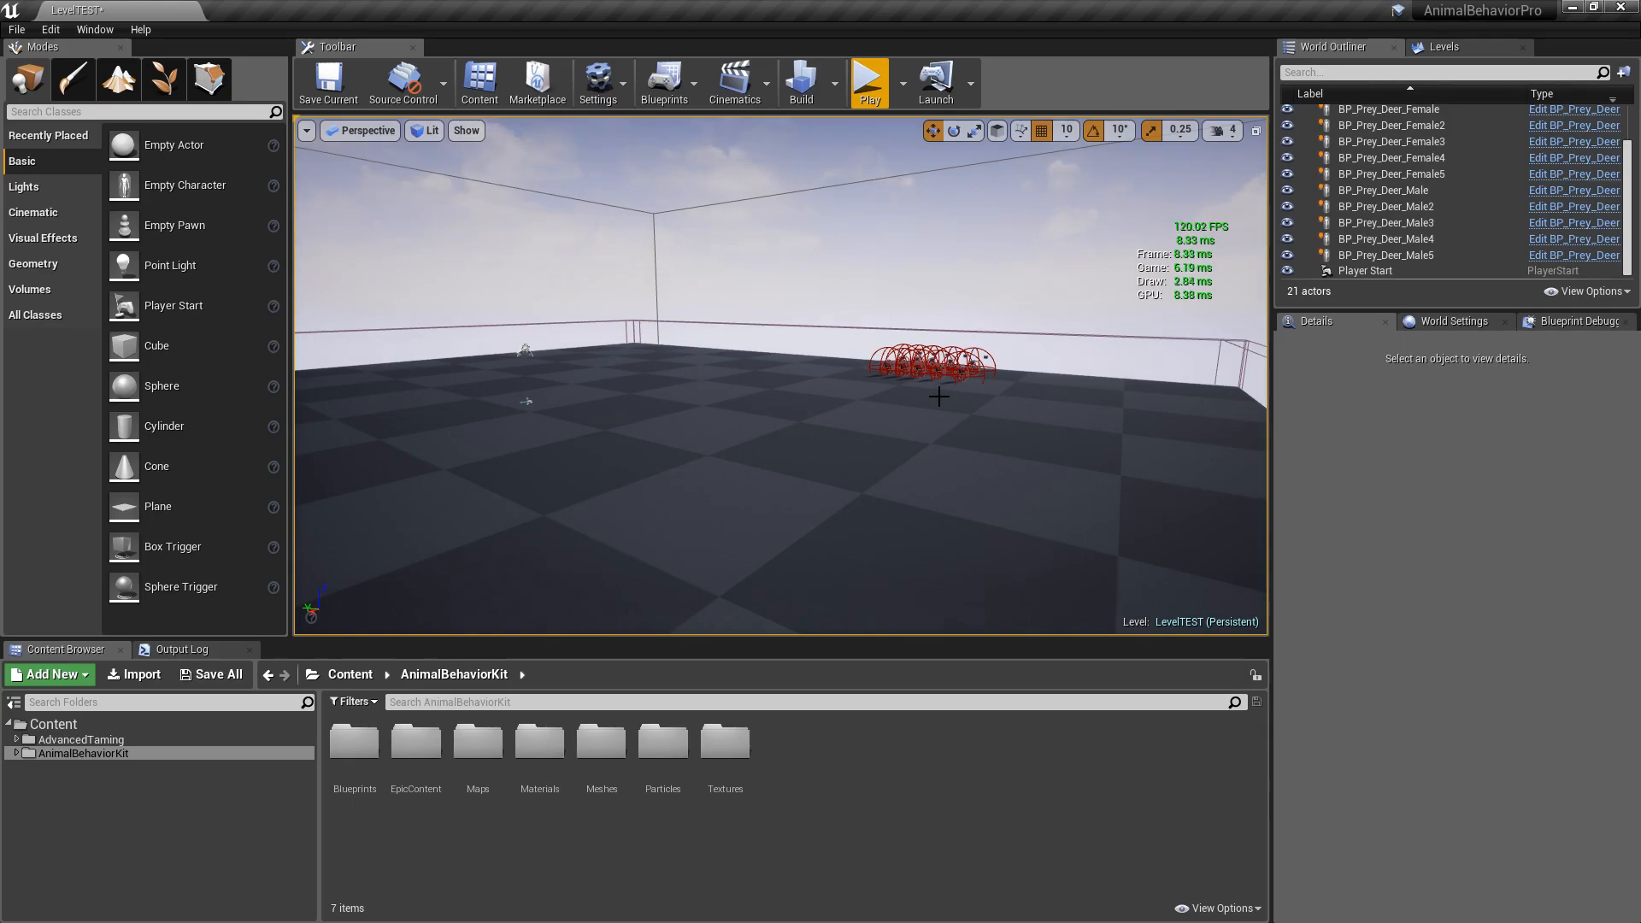
{"action": "left_click", "coordinate": [301, 77]}
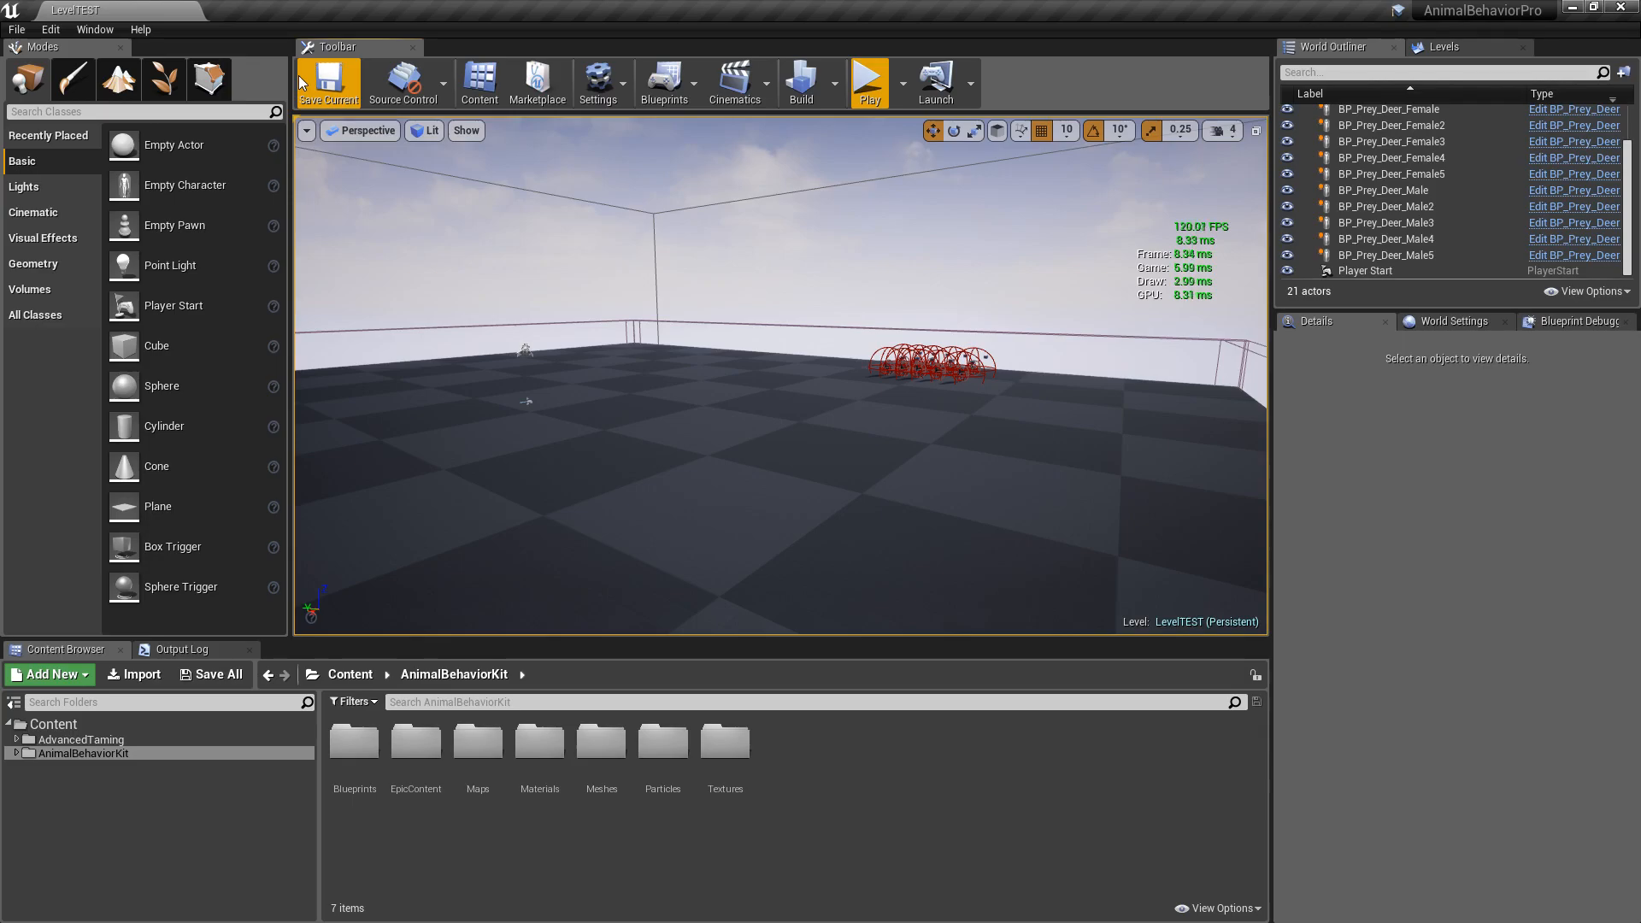
Step: Place BP_ABKTroubleShooter from AnimalBehaviorKit's Blueprints folder in the level and raise it to a Z location of 1140
{"action": "right_click_drag", "start_coordinate": [946, 342], "coordinate": [983, 342]}
{"action": "key", "text": "w"}
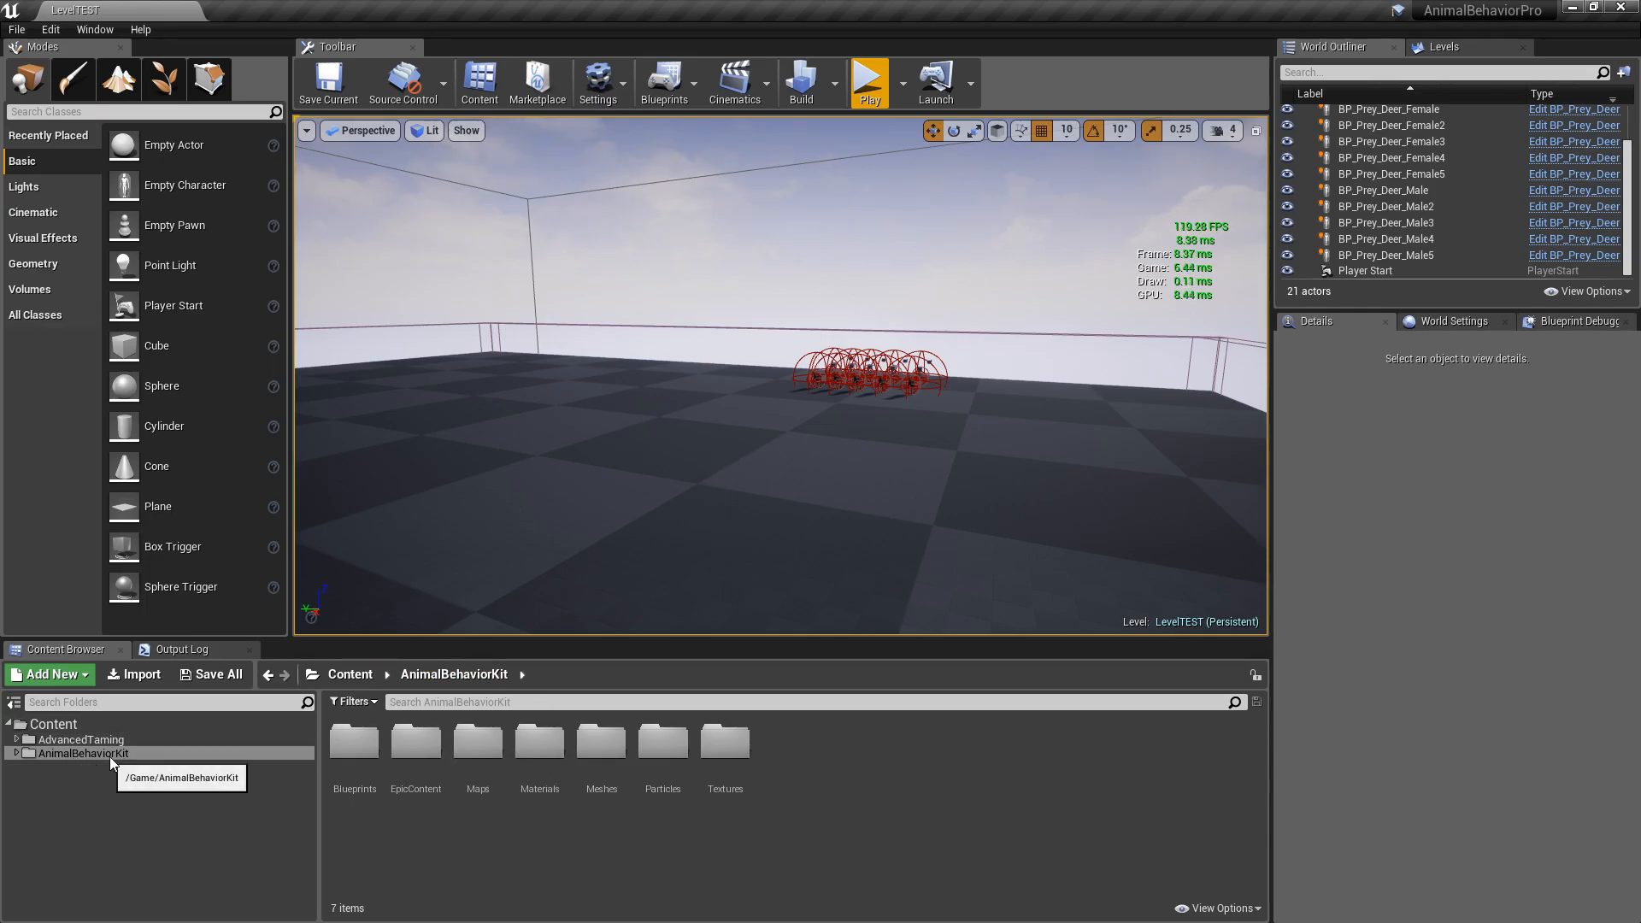
{"action": "double_click", "coordinate": [362, 743]}
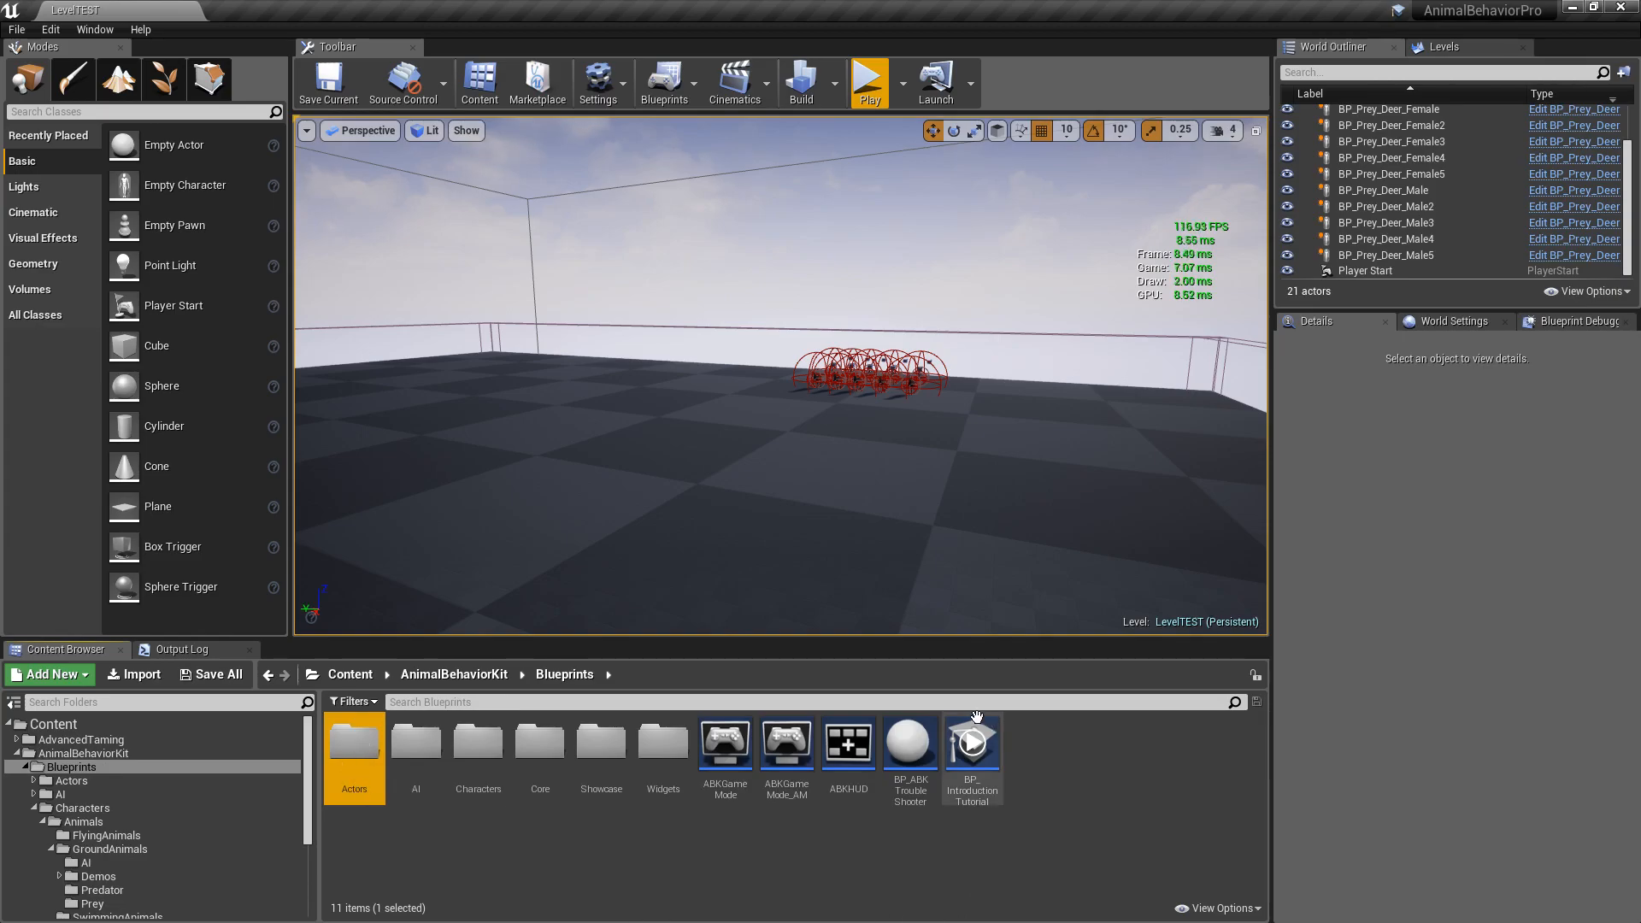
{"action": "left_click", "coordinate": [910, 746]}
{"action": "mouse_move", "coordinate": [913, 746]}
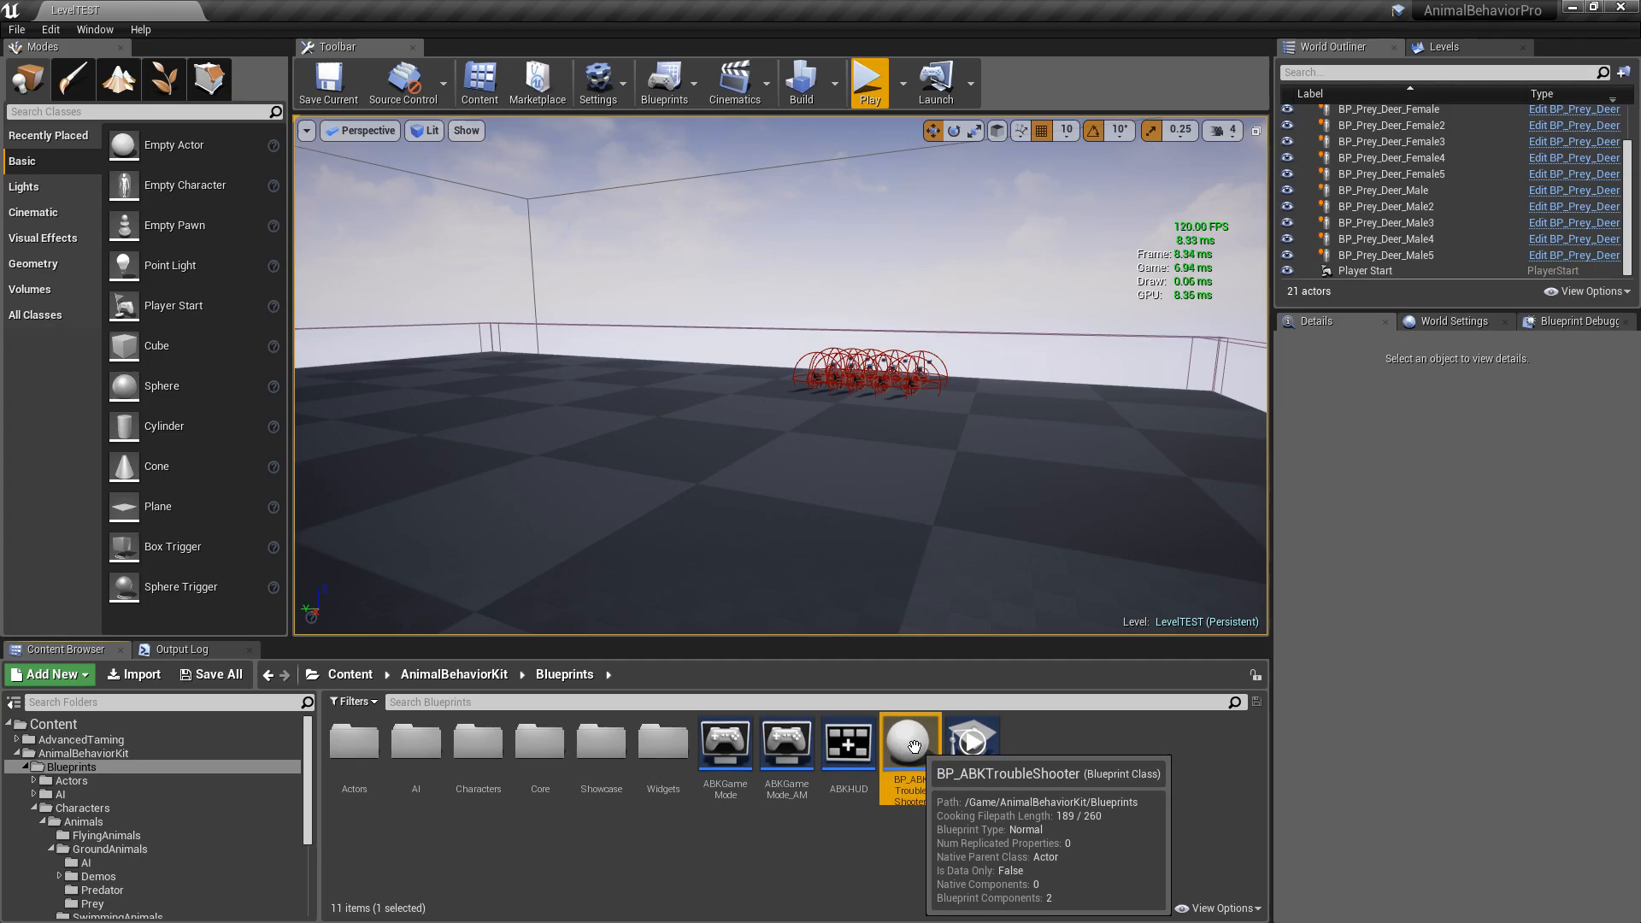
{"action": "left_click_drag", "start_coordinate": [913, 745], "coordinate": [489, 455]}
{"action": "key", "text": "f"}
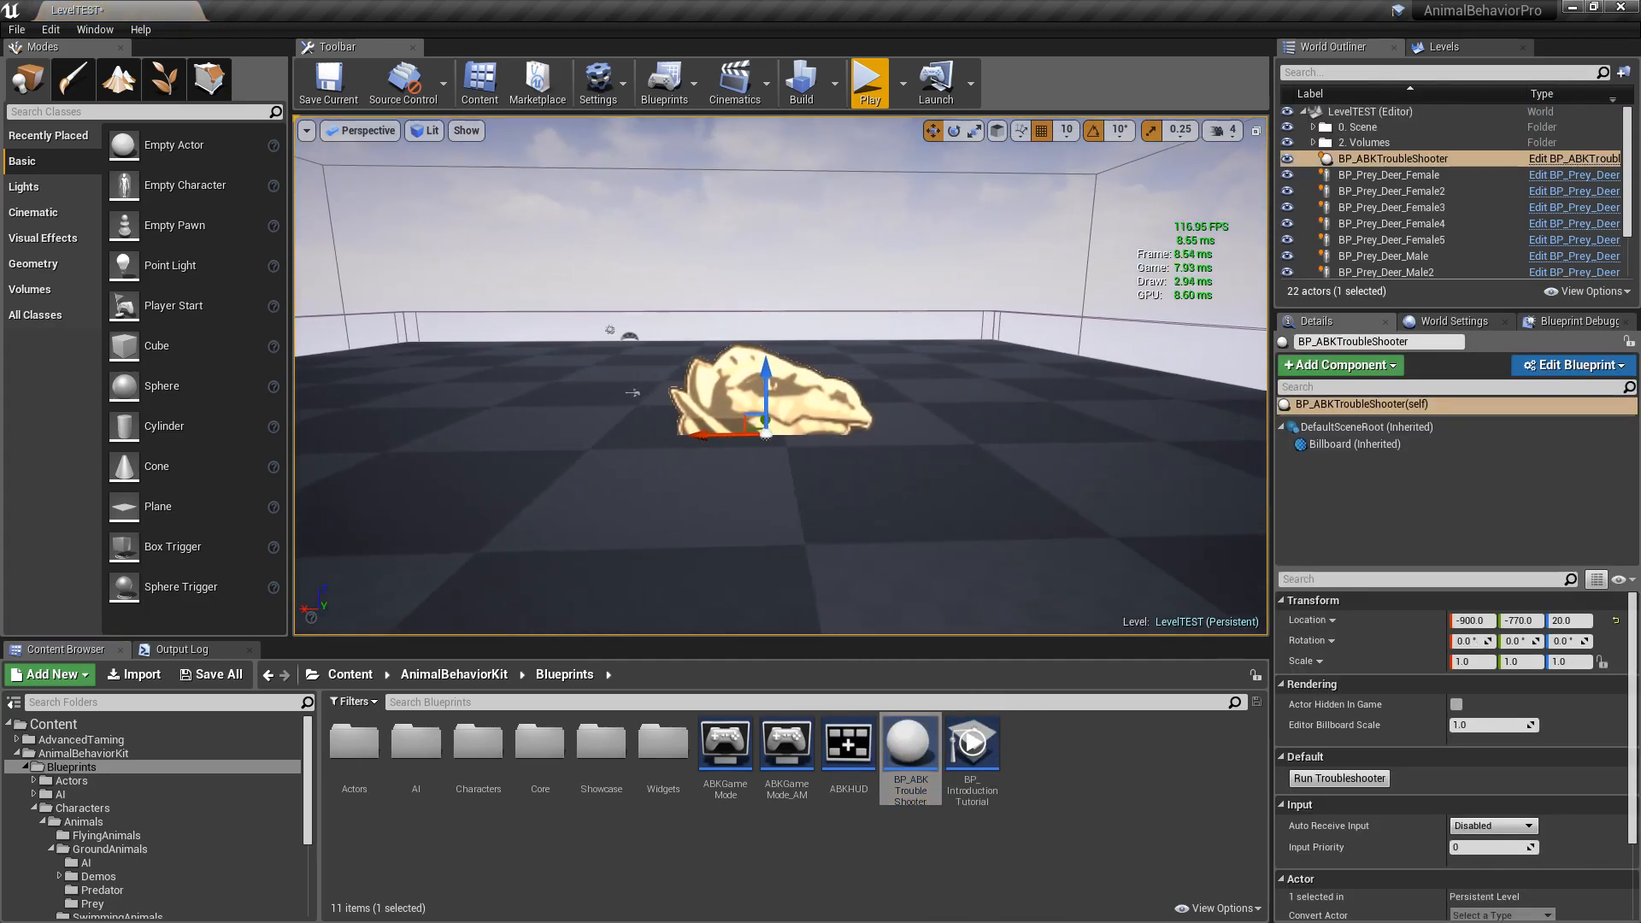
{"action": "left_click_drag", "start_coordinate": [778, 368], "coordinate": [777, 216]}
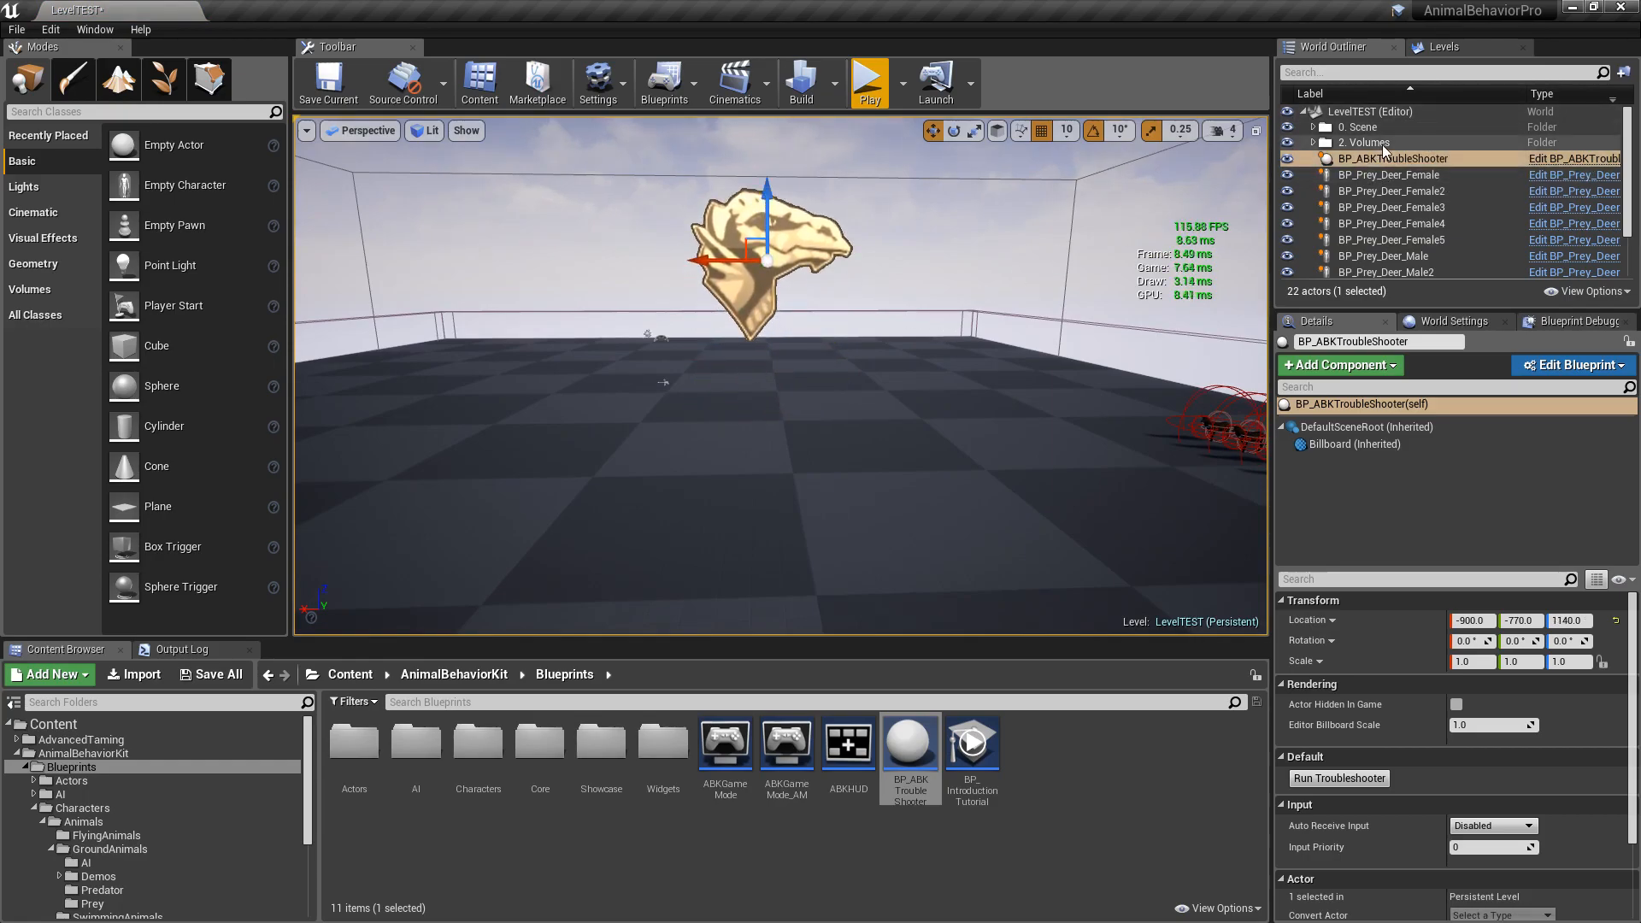
Step: Delete NavMeshBoundsVolume and RecastNavMesh-Default from the level's 0. Scene folder, and save LevelTEST
{"action": "left_click", "coordinate": [1371, 128]}
{"action": "left_click", "coordinate": [1313, 127]}
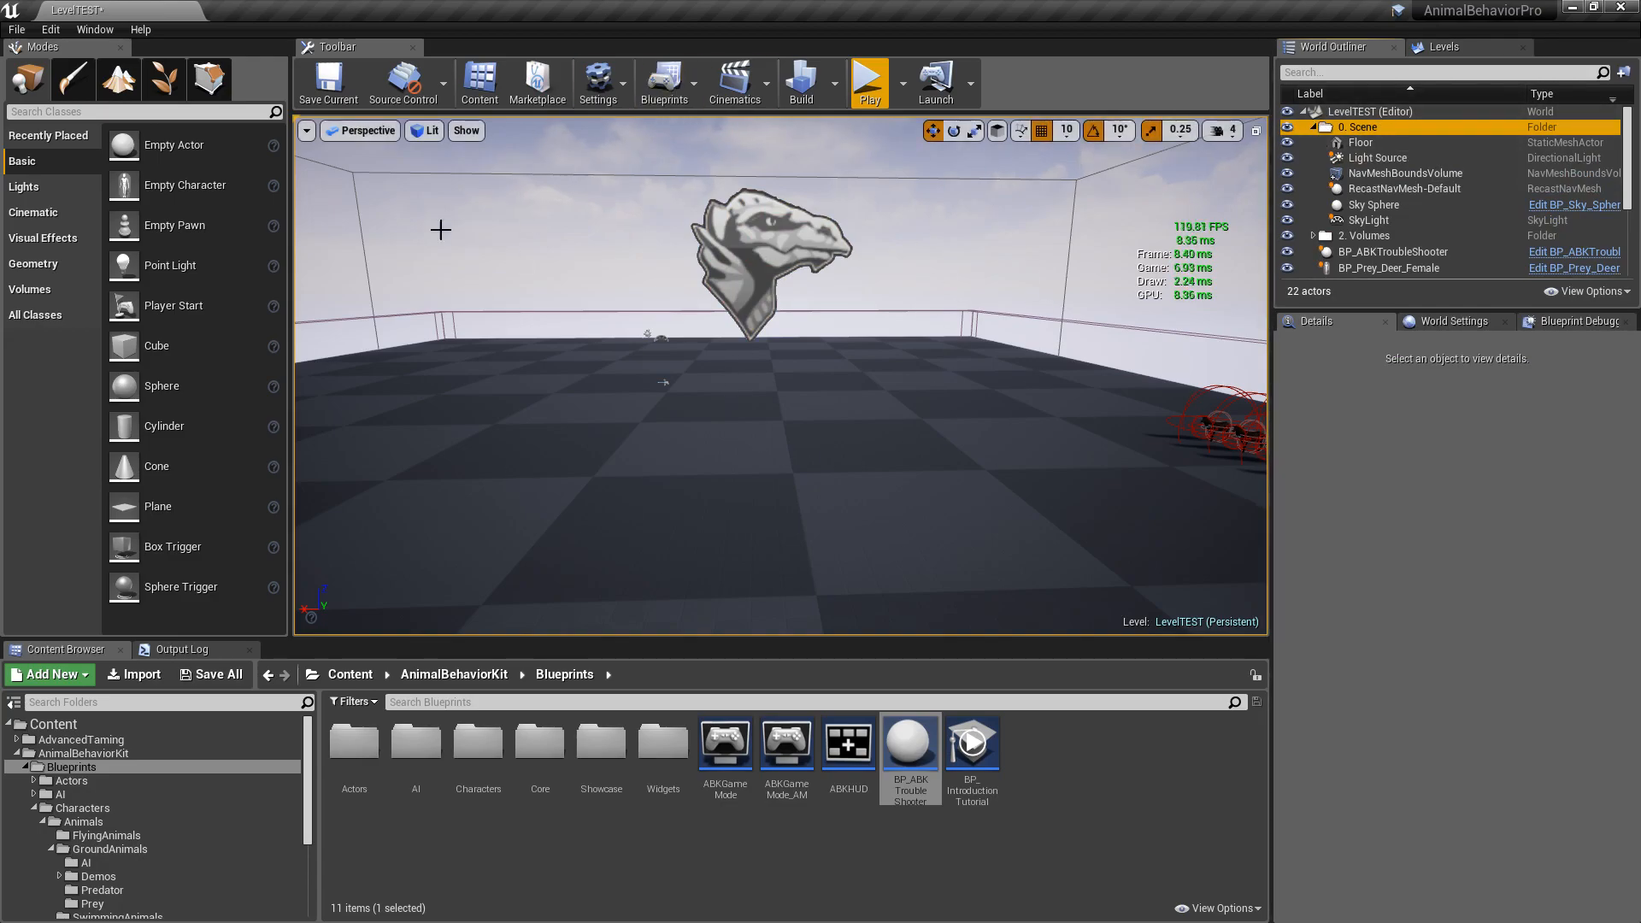
{"action": "left_click", "coordinate": [1400, 174]}
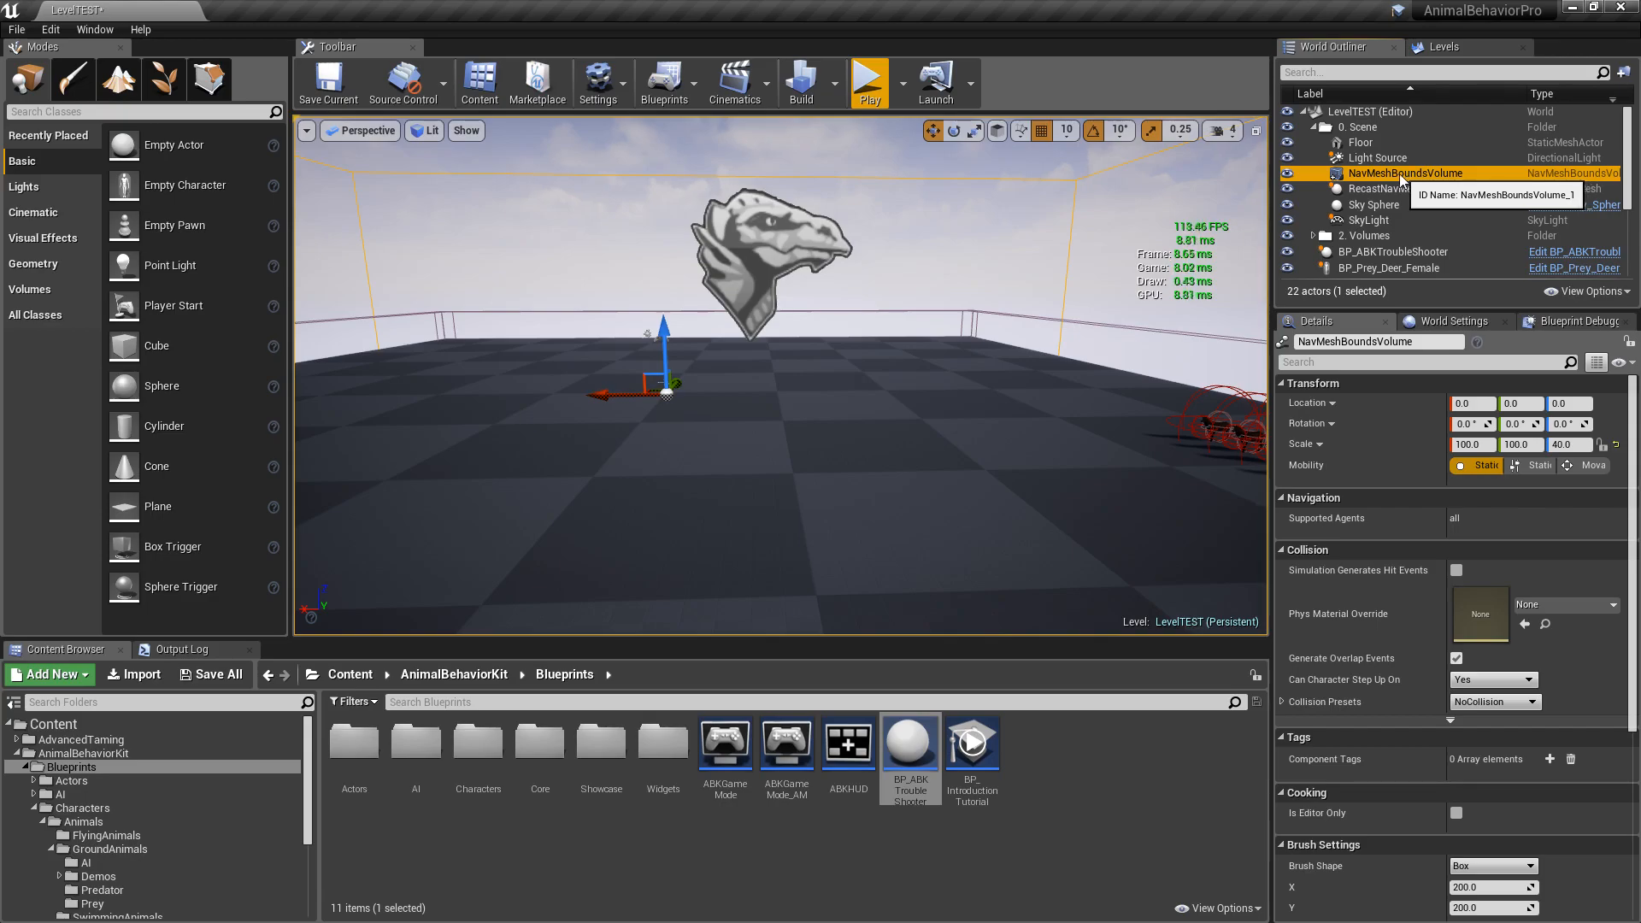
{"action": "key", "text": "Delete"}
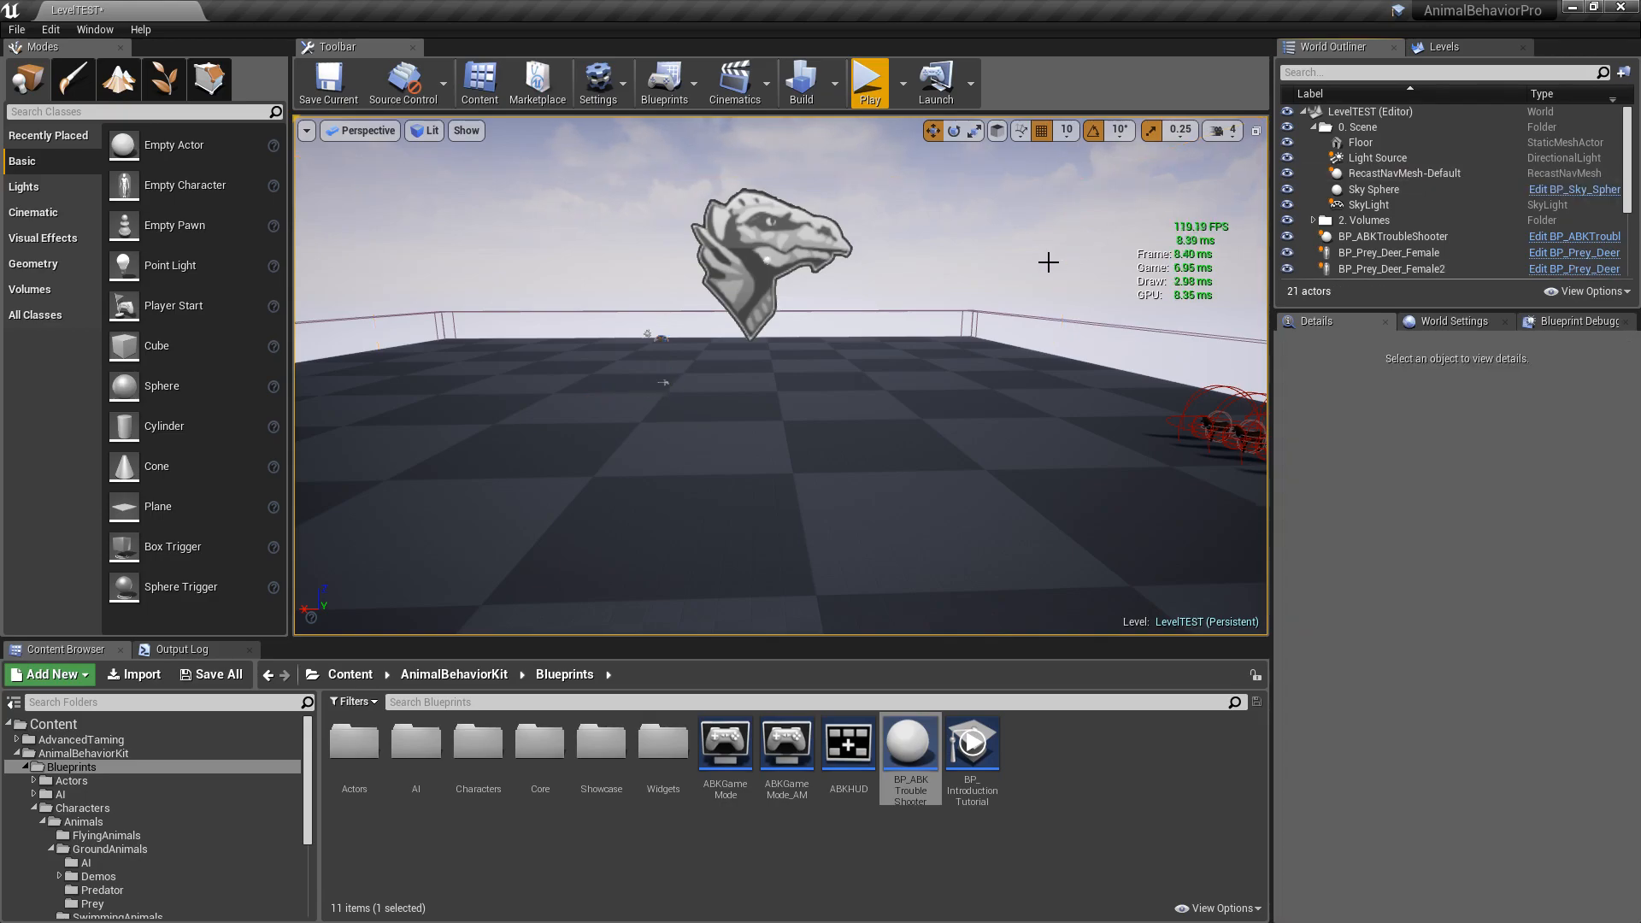
{"action": "left_click", "coordinate": [1391, 174]}
{"action": "key", "text": "Delete"}
{"action": "left_click", "coordinate": [1313, 126]}
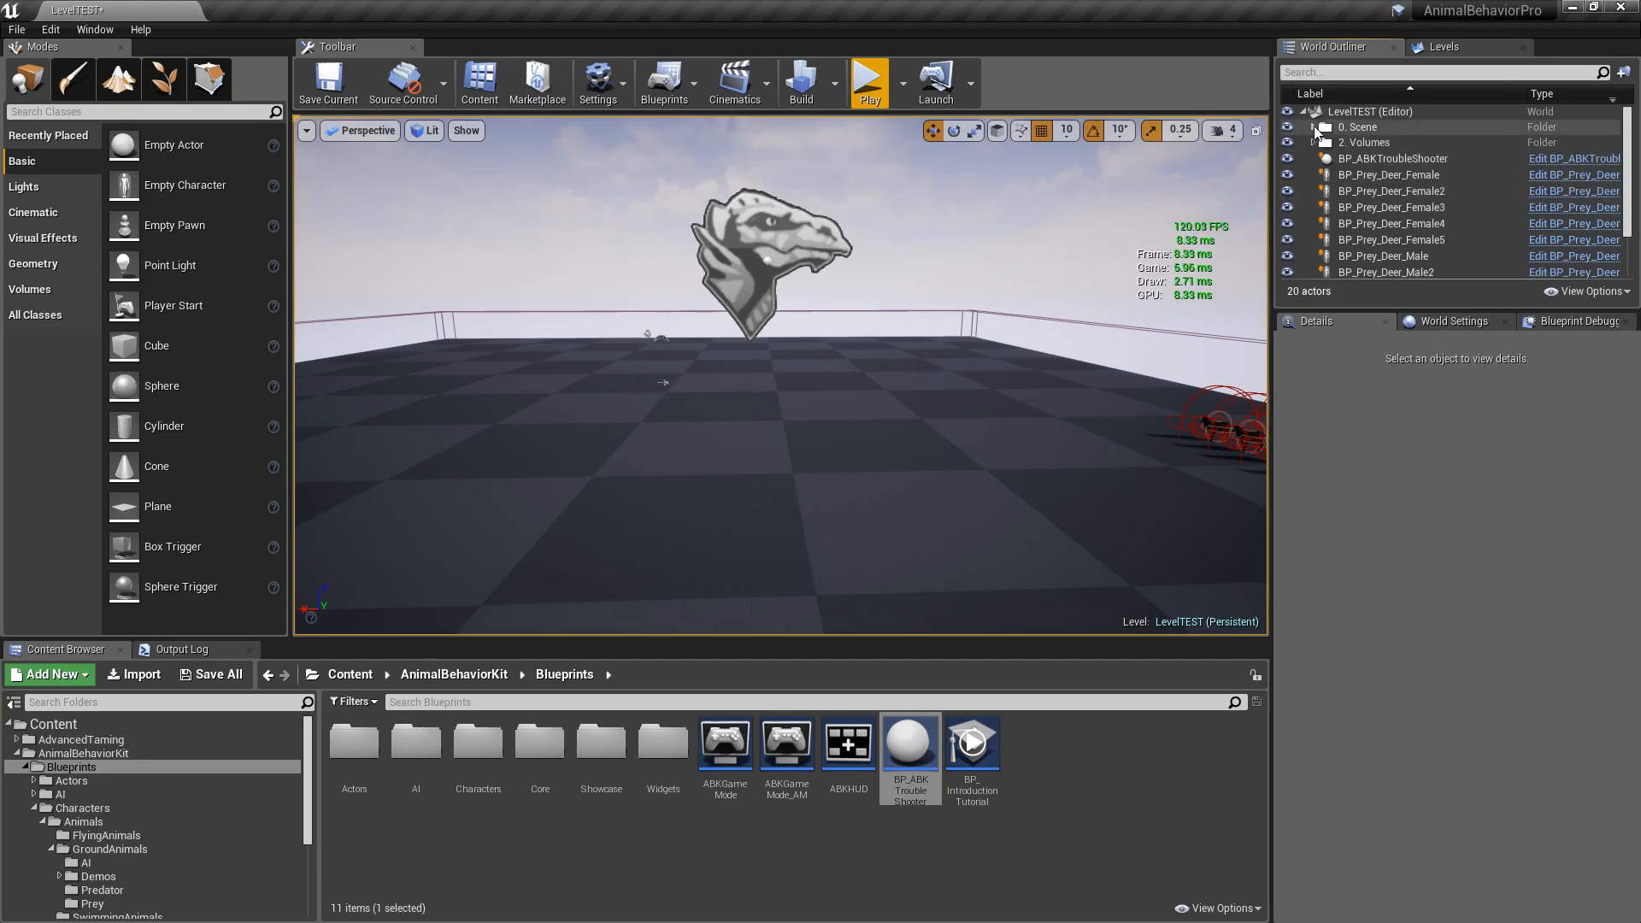
{"action": "left_click", "coordinate": [213, 675]}
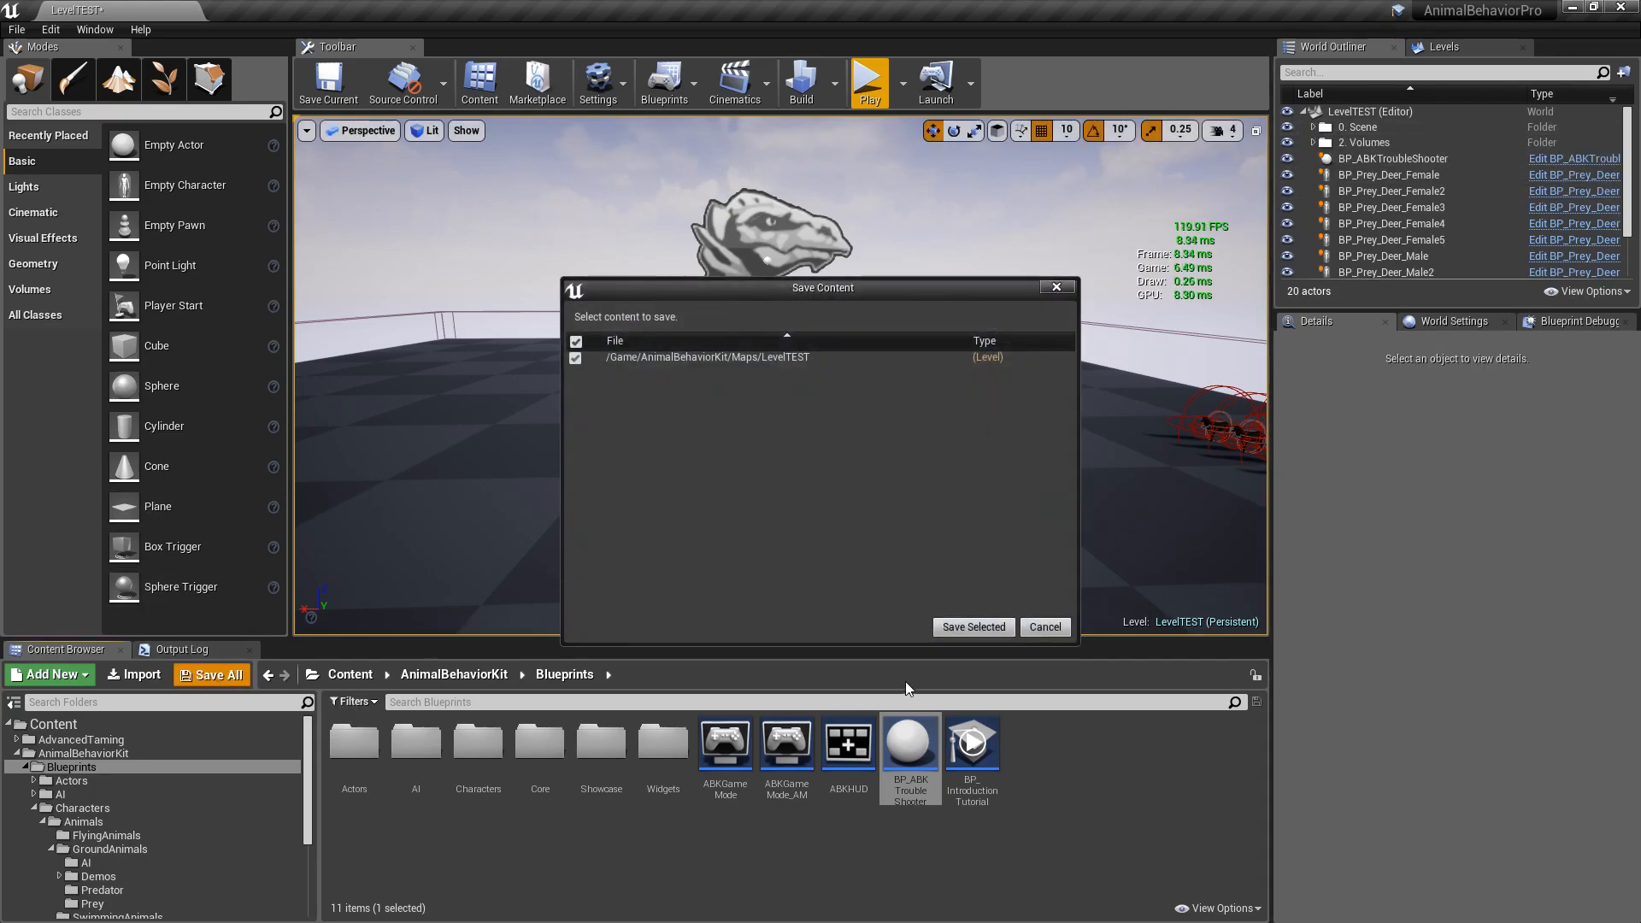
{"action": "left_click", "coordinate": [946, 624]}
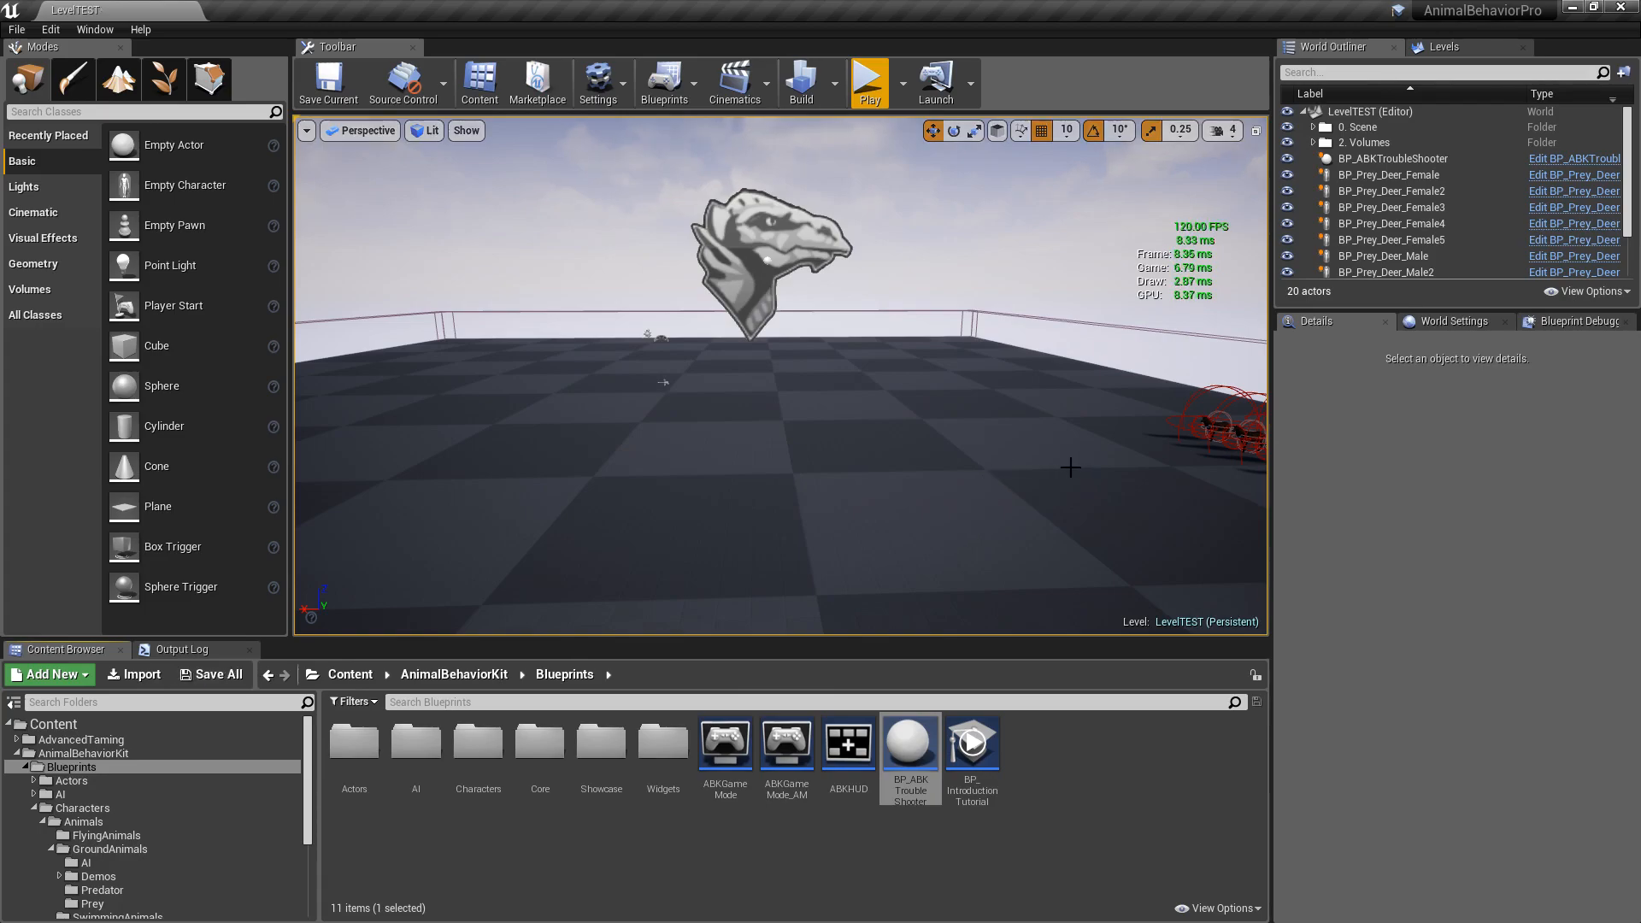
Step: Select BP_ABKTroubleShooter in the level and run its troubleshooter
{"action": "right_click_drag", "start_coordinate": [1073, 468], "coordinate": [1239, 468]}
{"action": "mouse_move", "coordinate": [833, 376]}
{"action": "right_mouse_down"}
{"action": "mouse_move", "coordinate": [880, 385]}
{"action": "mouse_move", "coordinate": [615, 354]}
{"action": "mouse_move", "coordinate": [807, 387]}
{"action": "right_mouse_up"}
{"action": "key", "text": "w"}
{"action": "key", "text": "s"}
{"action": "left_click", "coordinate": [722, 243]}
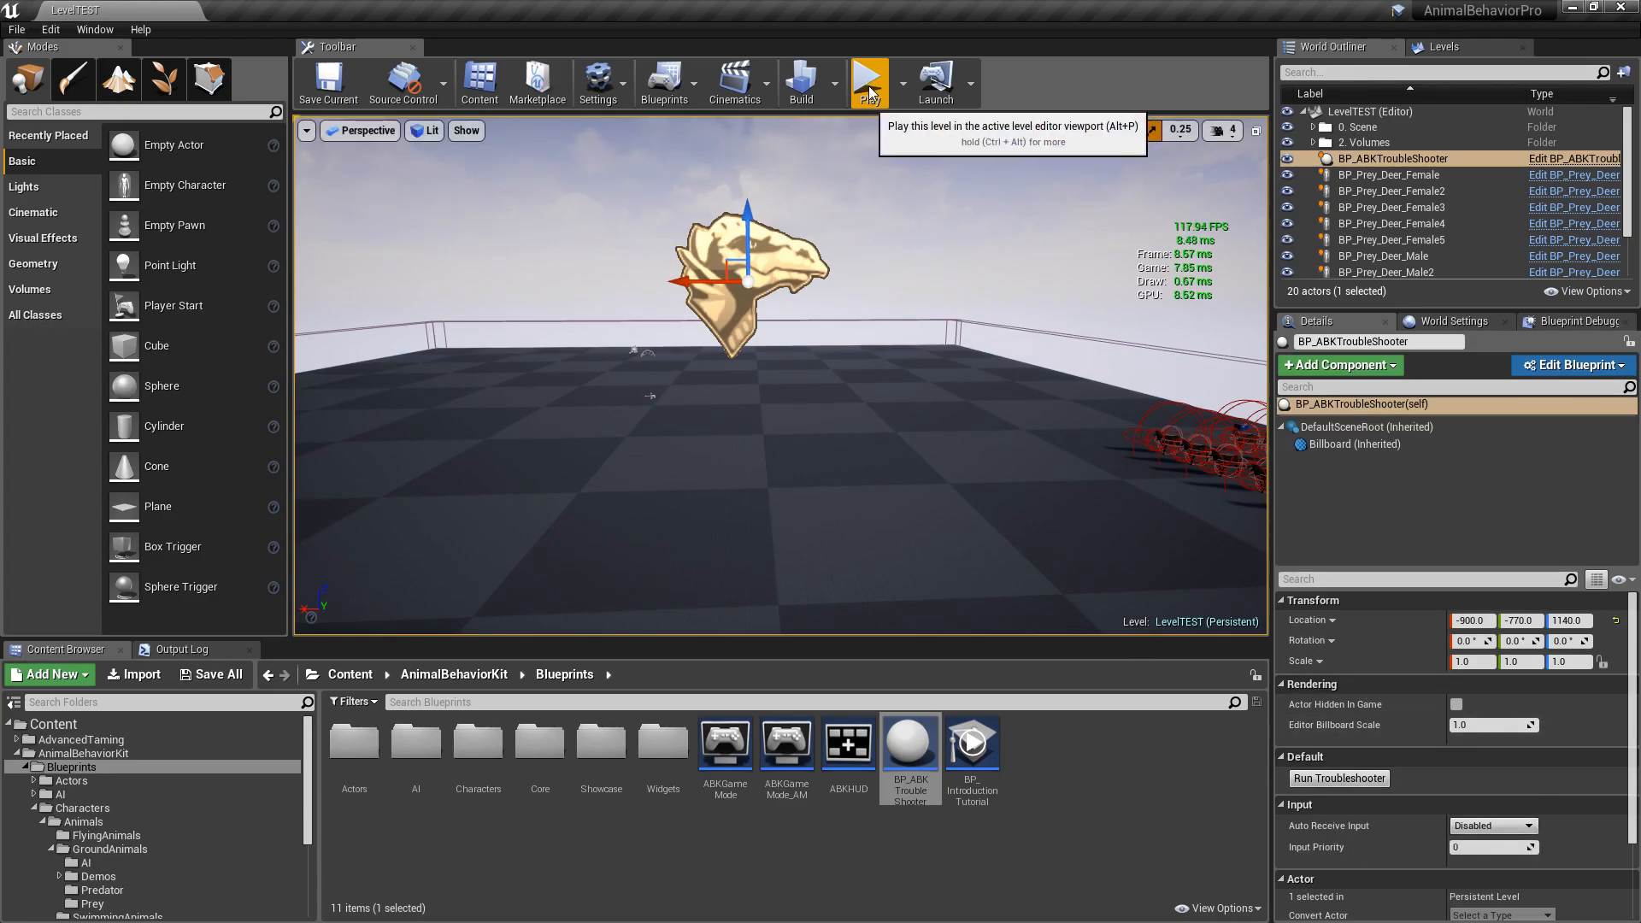
{"action": "left_click", "coordinate": [1349, 780]}
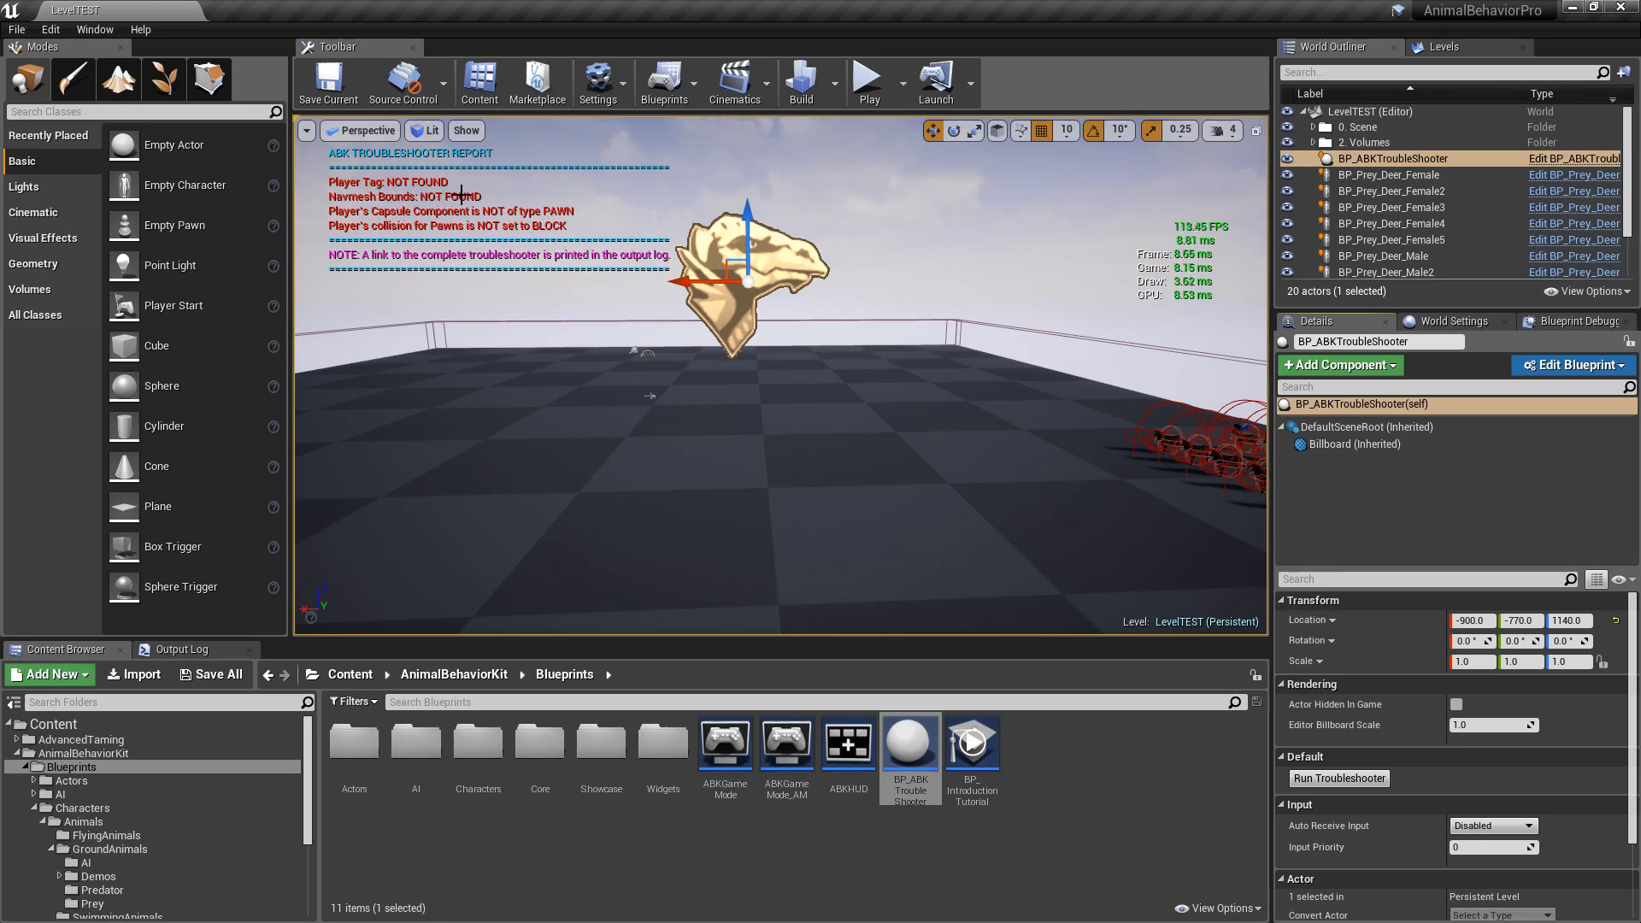
Step: Find and place a Nav Mesh Bounds Volume in the level, and reset its location to the origin
{"action": "mouse_move", "coordinate": [835, 291]}
{"action": "right_mouse_down"}
{"action": "mouse_move", "coordinate": [842, 342]}
{"action": "mouse_move", "coordinate": [835, 291]}
{"action": "right_mouse_up"}
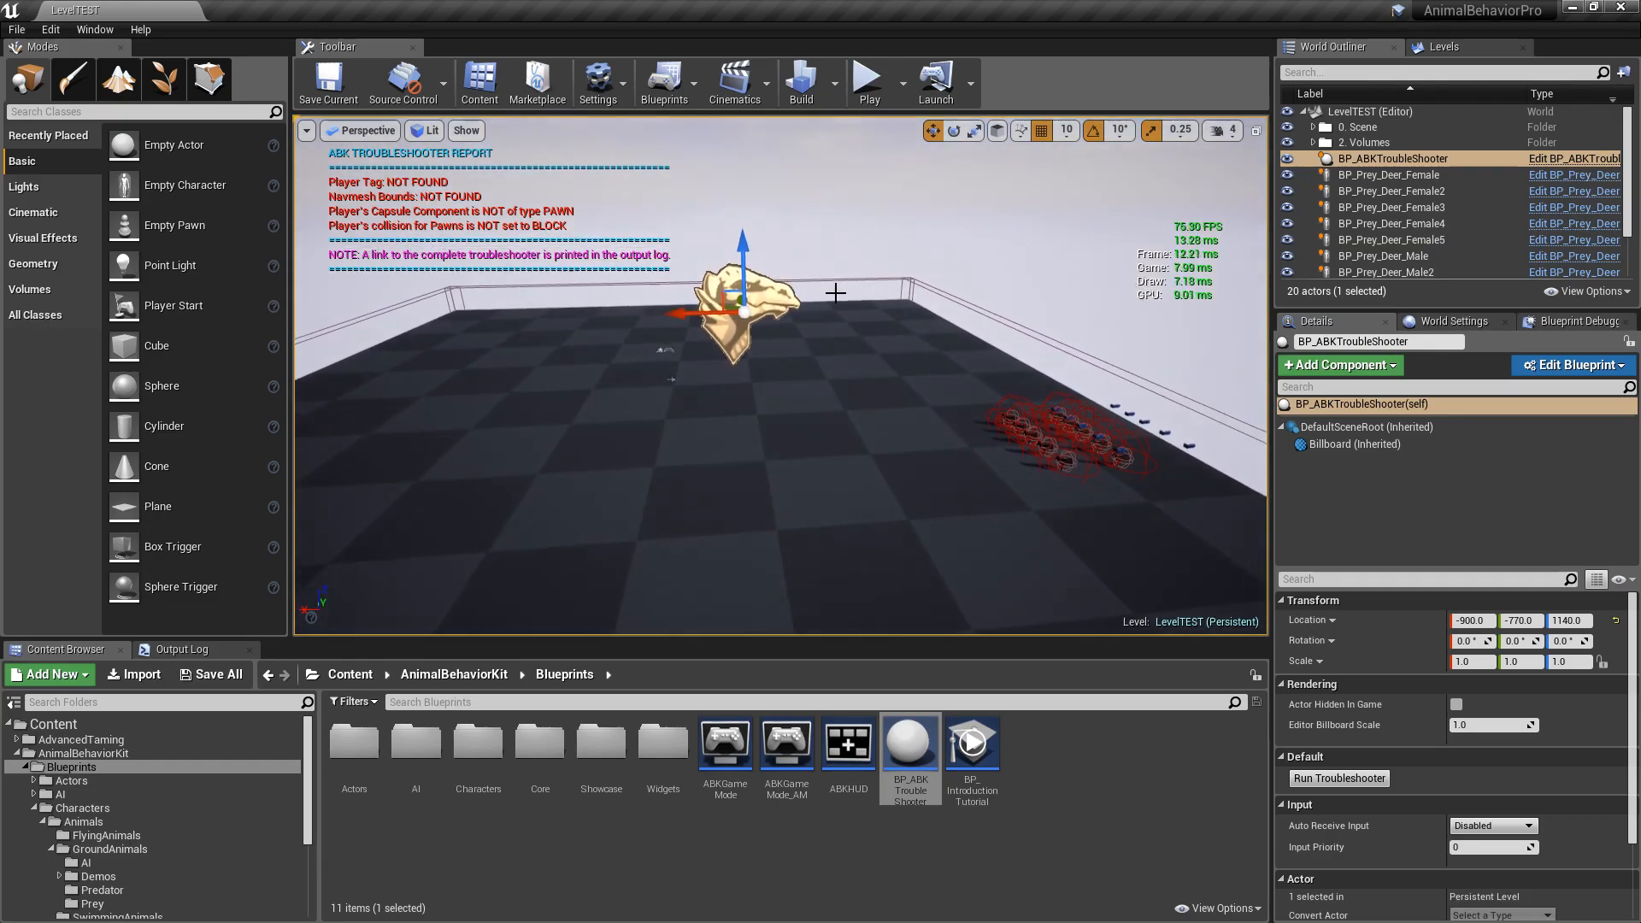
{"action": "left_click", "coordinate": [172, 112]}
{"action": "type", "text": "nav"}
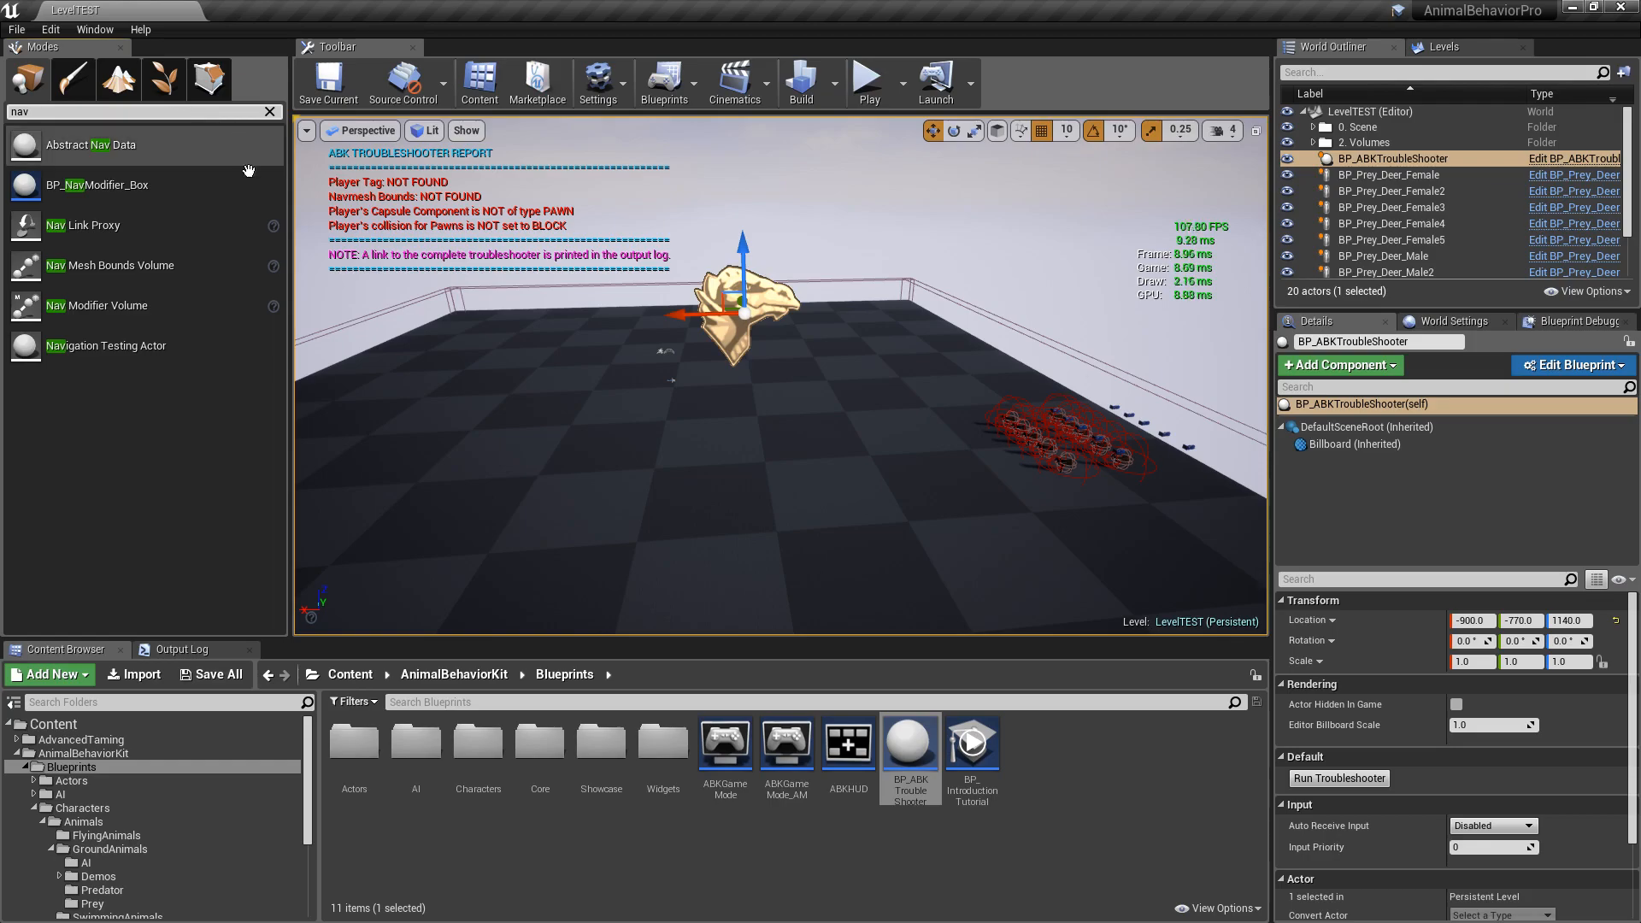
{"action": "left_click_drag", "start_coordinate": [108, 269], "coordinate": [699, 401]}
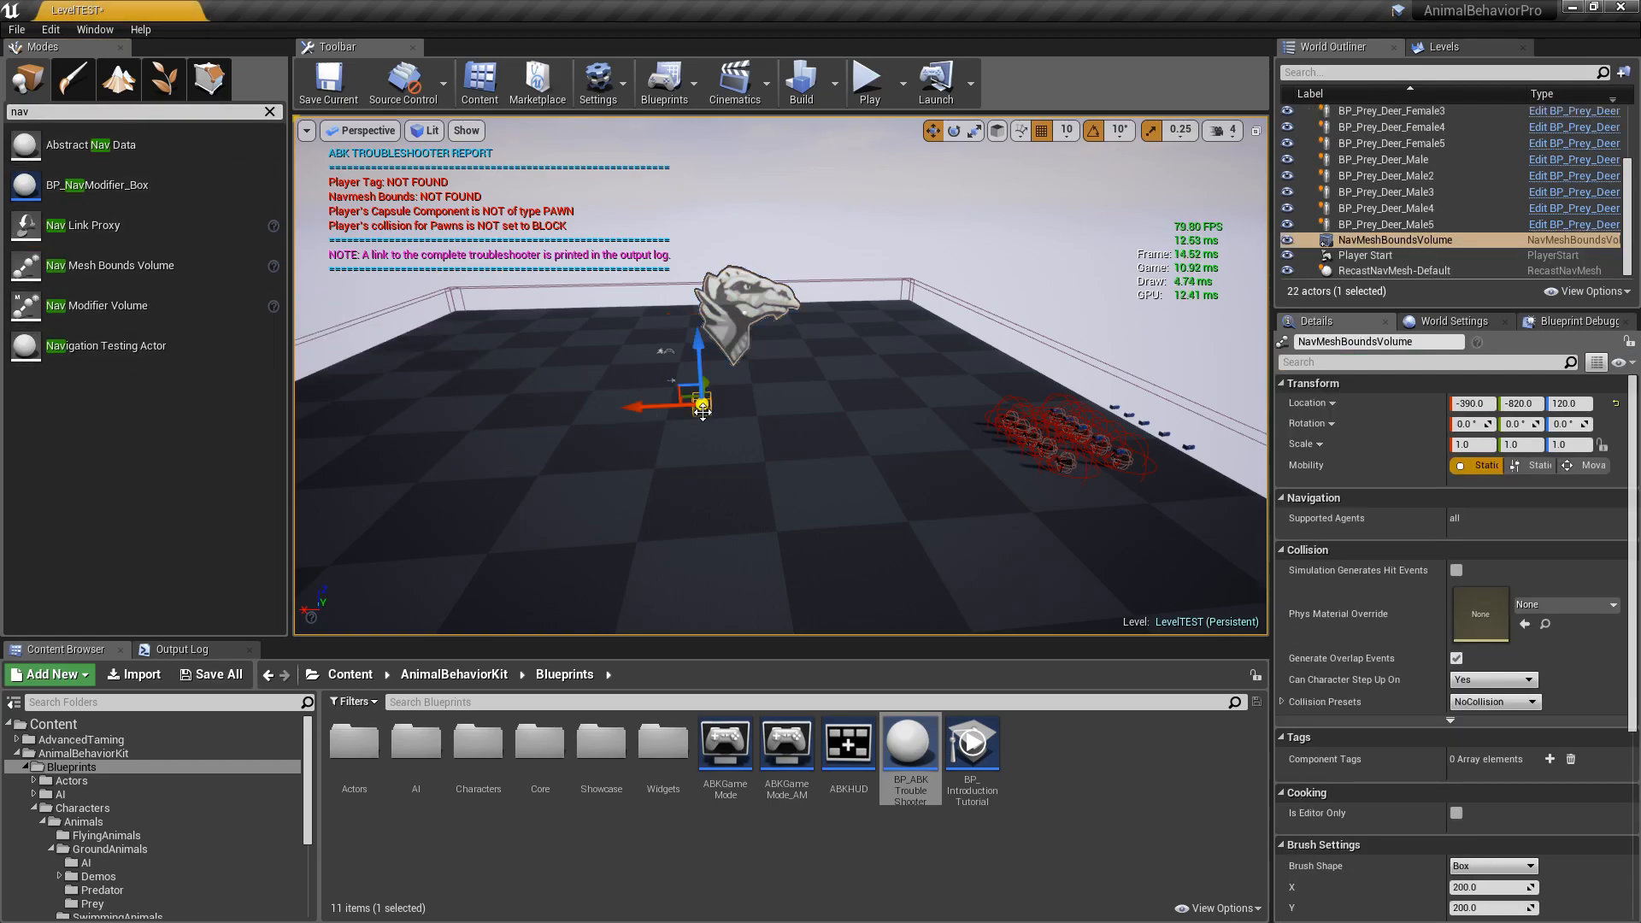
{"action": "left_click", "coordinate": [1615, 403]}
Step: Set the Nav Mesh Bounds Volume's scale to 50 in X, 50 in Y and 20 in Z
{"action": "left_click", "coordinate": [1490, 446]}
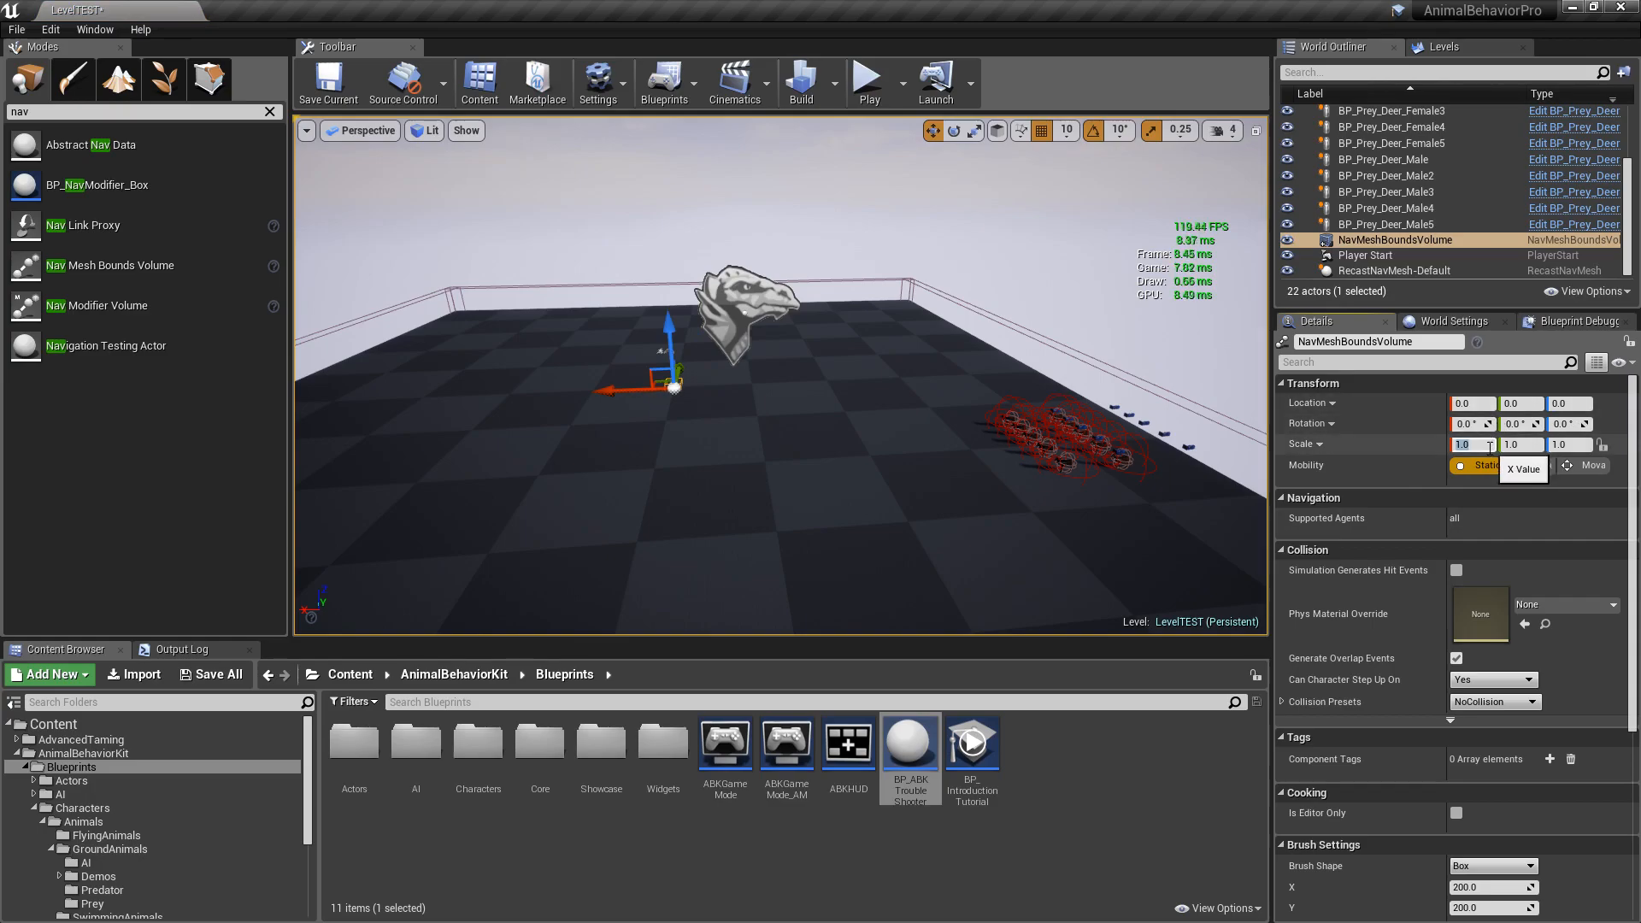
{"action": "type", "text": "50"}
{"action": "key", "text": "Return"}
{"action": "key", "text": "Tab"}
{"action": "type", "text": "50"}
{"action": "key", "text": "Return"}
{"action": "key", "text": "Tab"}
{"action": "type", "text": "20"}
{"action": "key", "text": "Return"}
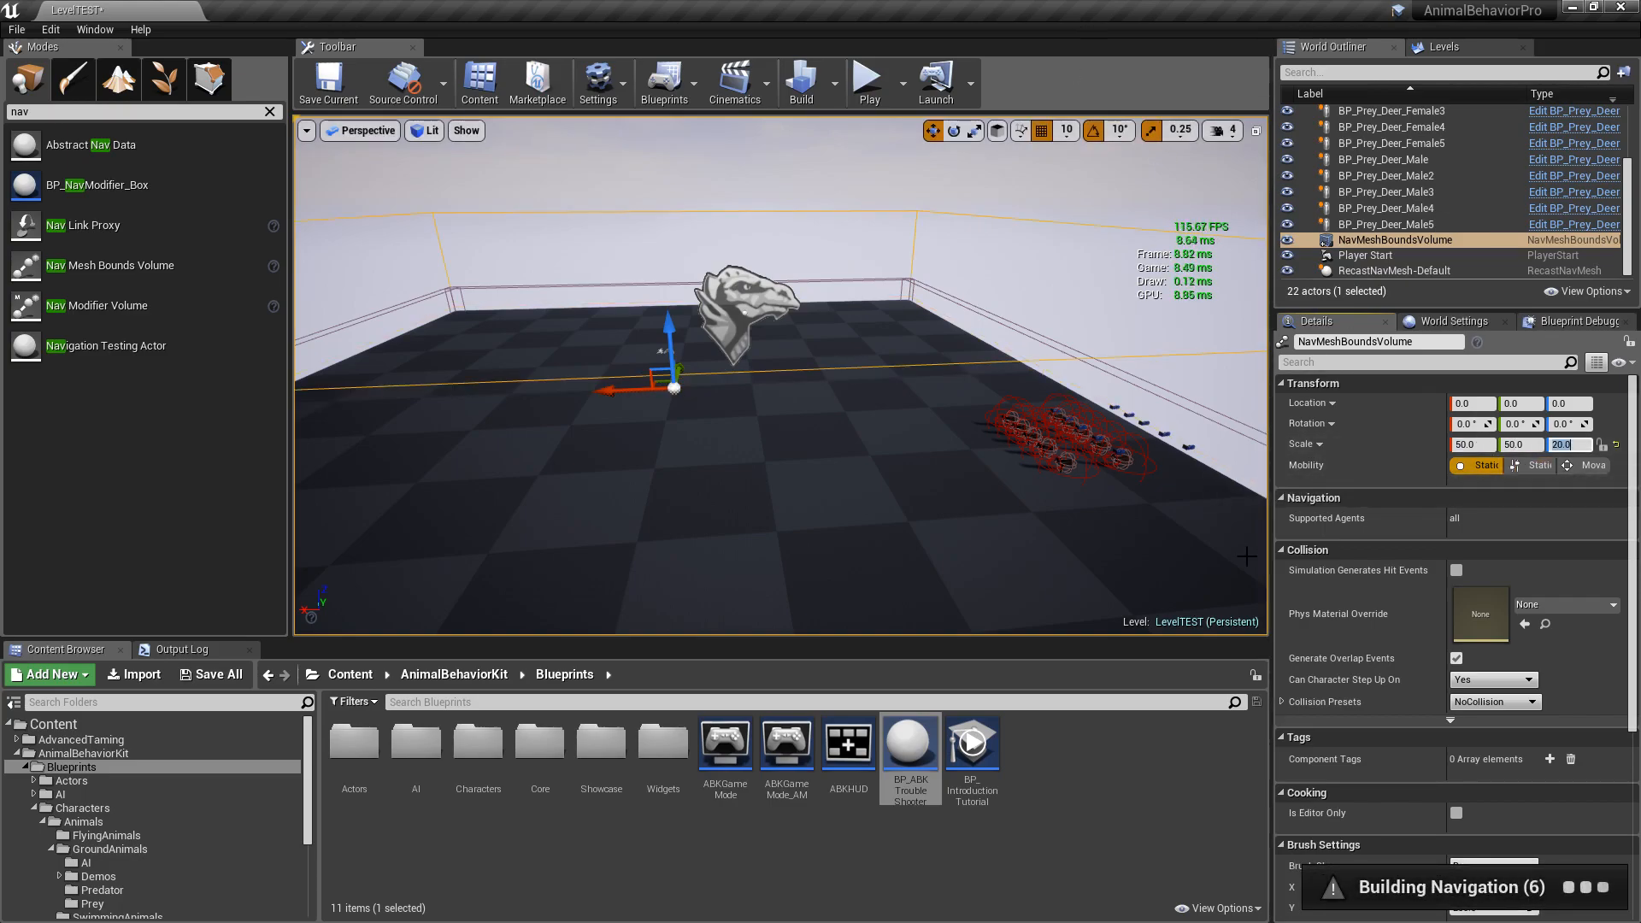
Step: Run the troubleshooter on BP_ABKTroubleShooter to recheck the level, and clear the nav class search
{"action": "left_click", "coordinate": [752, 286]}
{"action": "left_click", "coordinate": [1373, 778]}
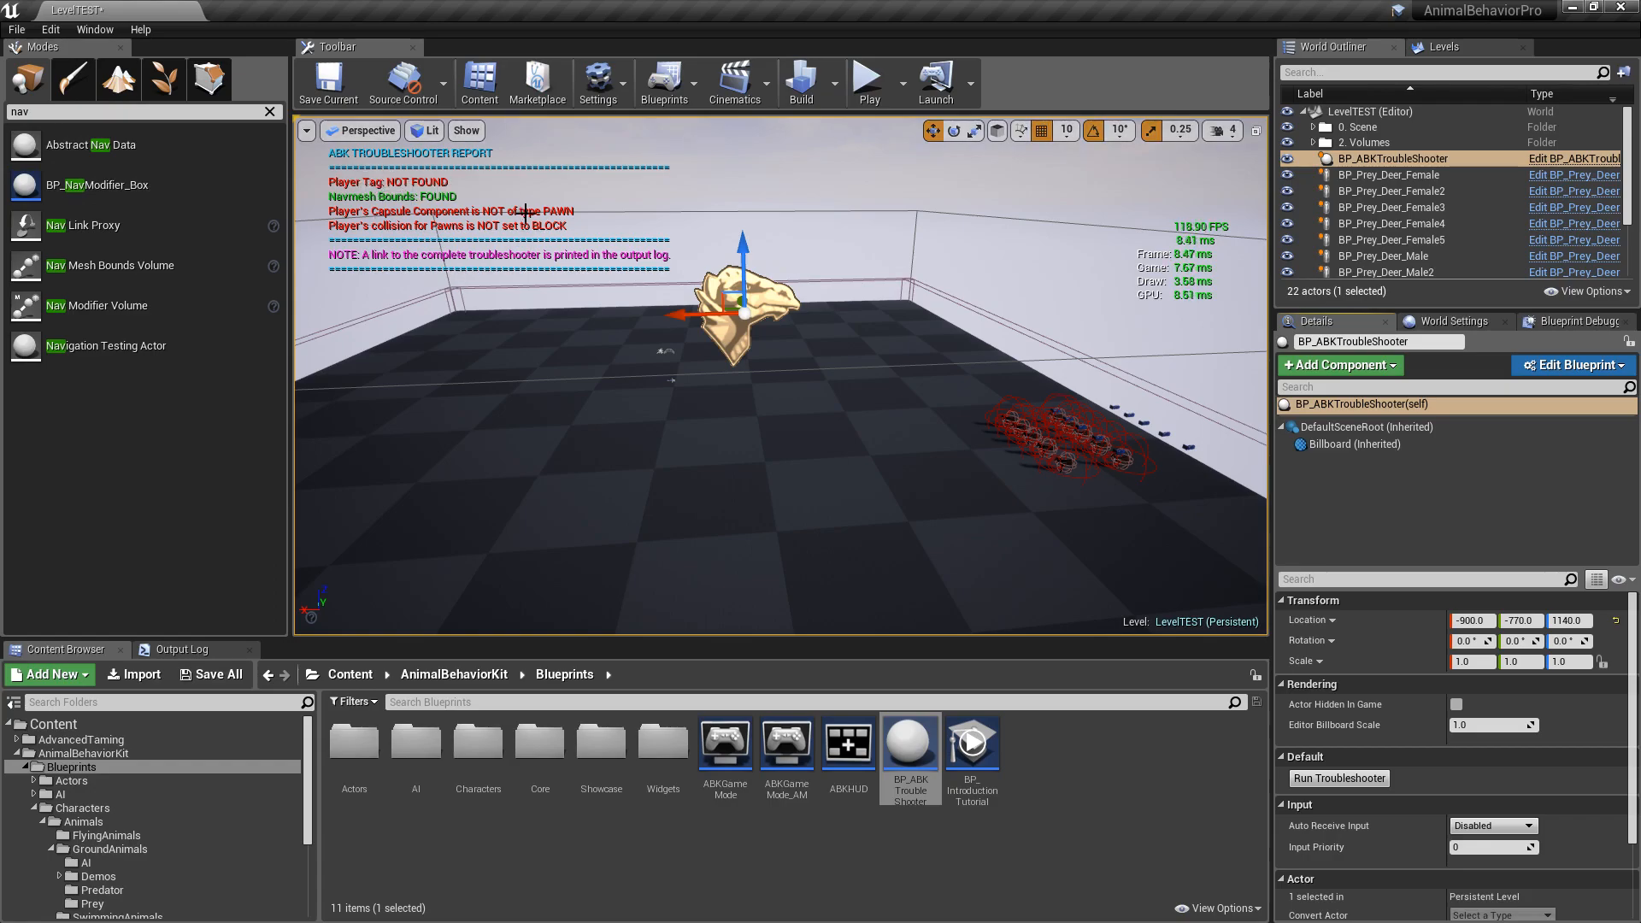
{"action": "left_click", "coordinate": [270, 112]}
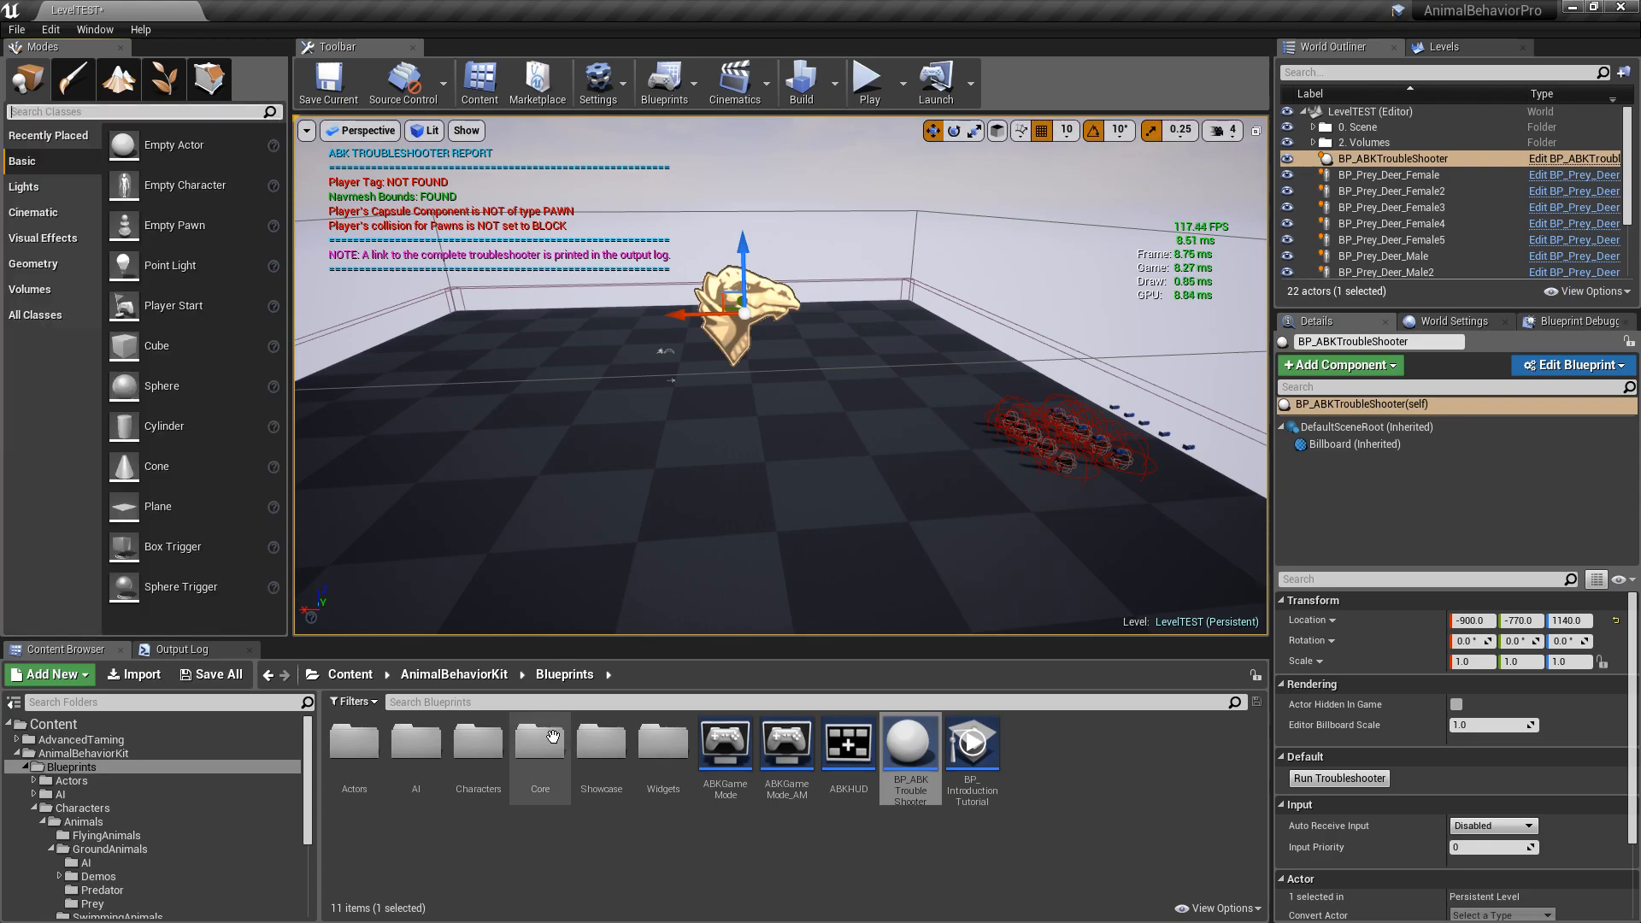
Step: Open the BP_ATS_PlayerCharacter blueprint from AdvancedTaming's Blueprints, Characters, Player folder
{"action": "left_click", "coordinate": [142, 752]}
{"action": "left_click", "coordinate": [141, 745]}
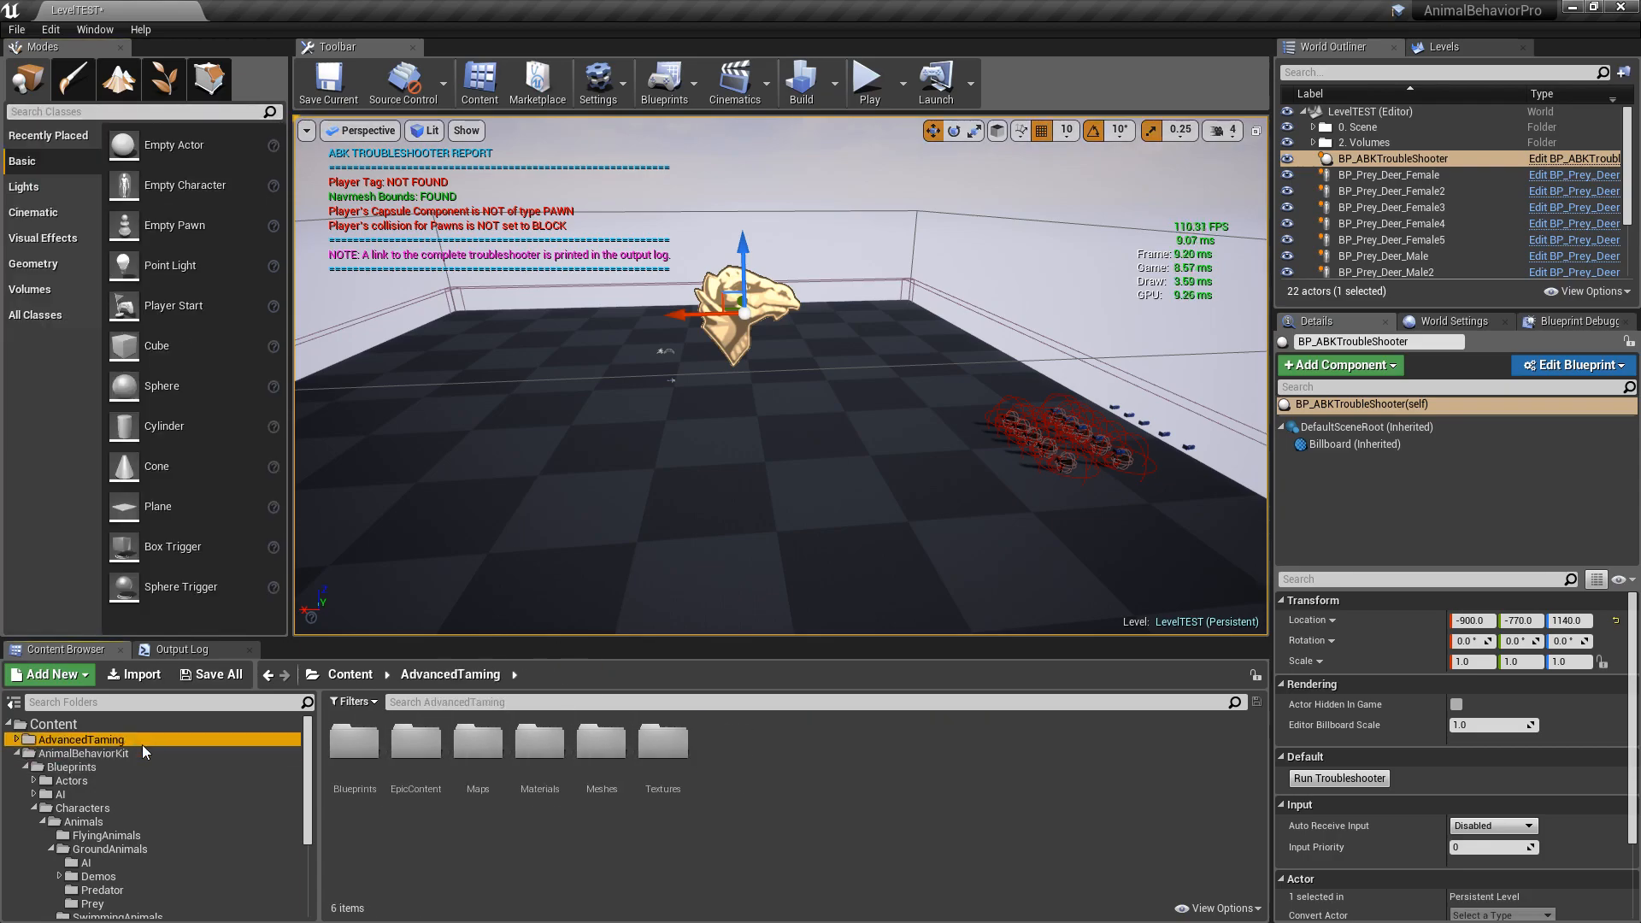
{"action": "double_click", "coordinate": [358, 745]}
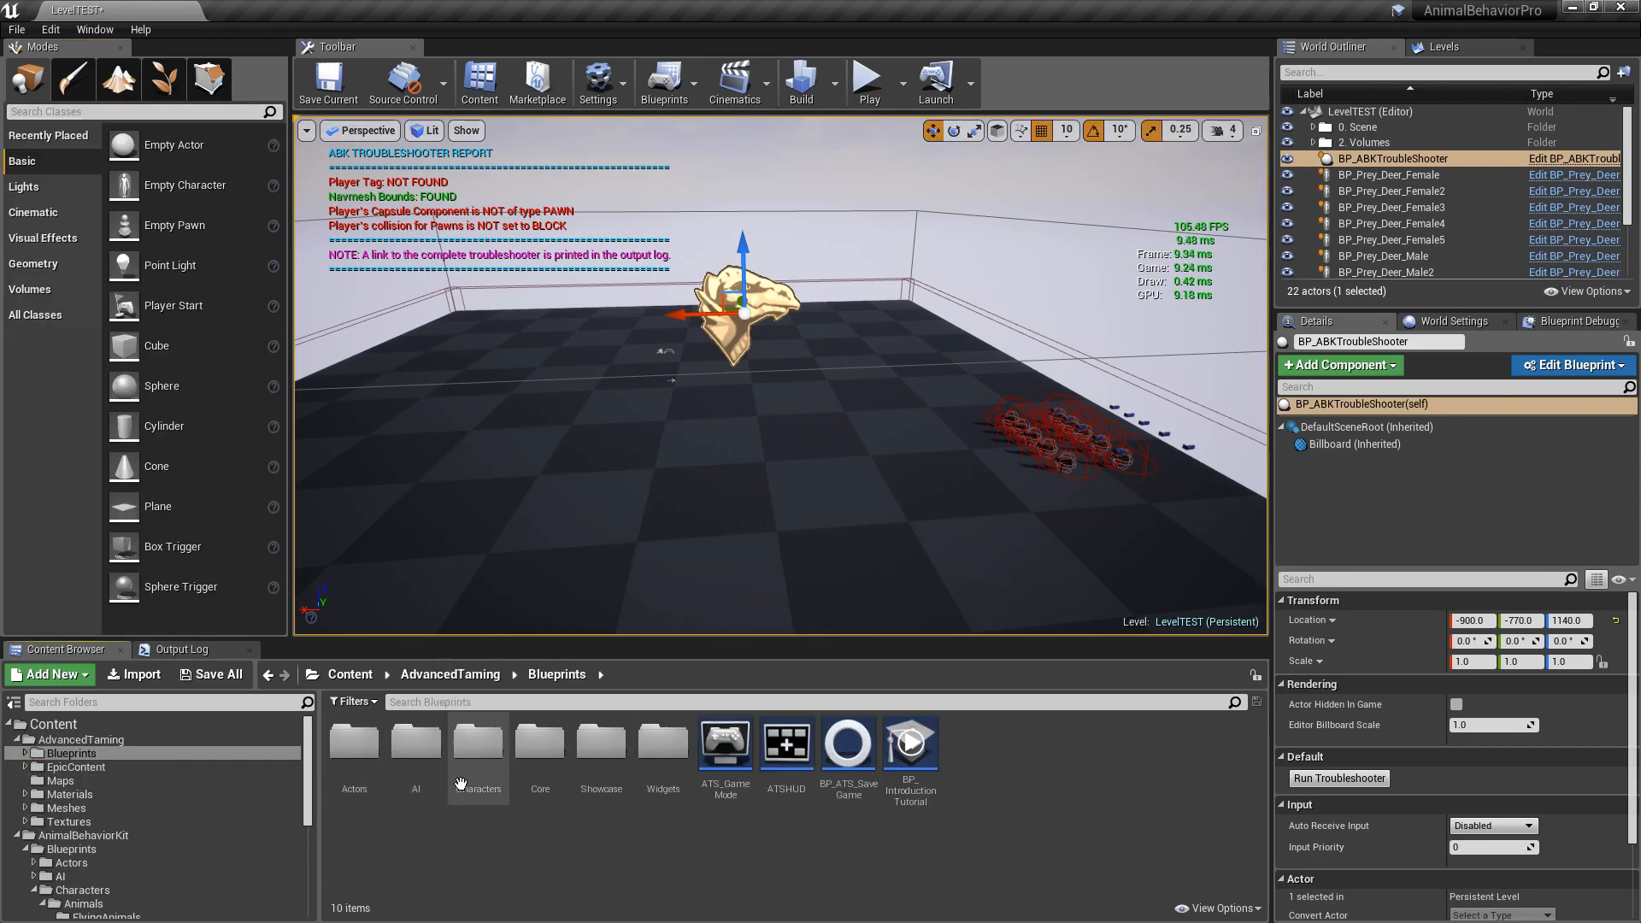
{"action": "double_click", "coordinate": [477, 742]}
{"action": "double_click", "coordinate": [414, 741]}
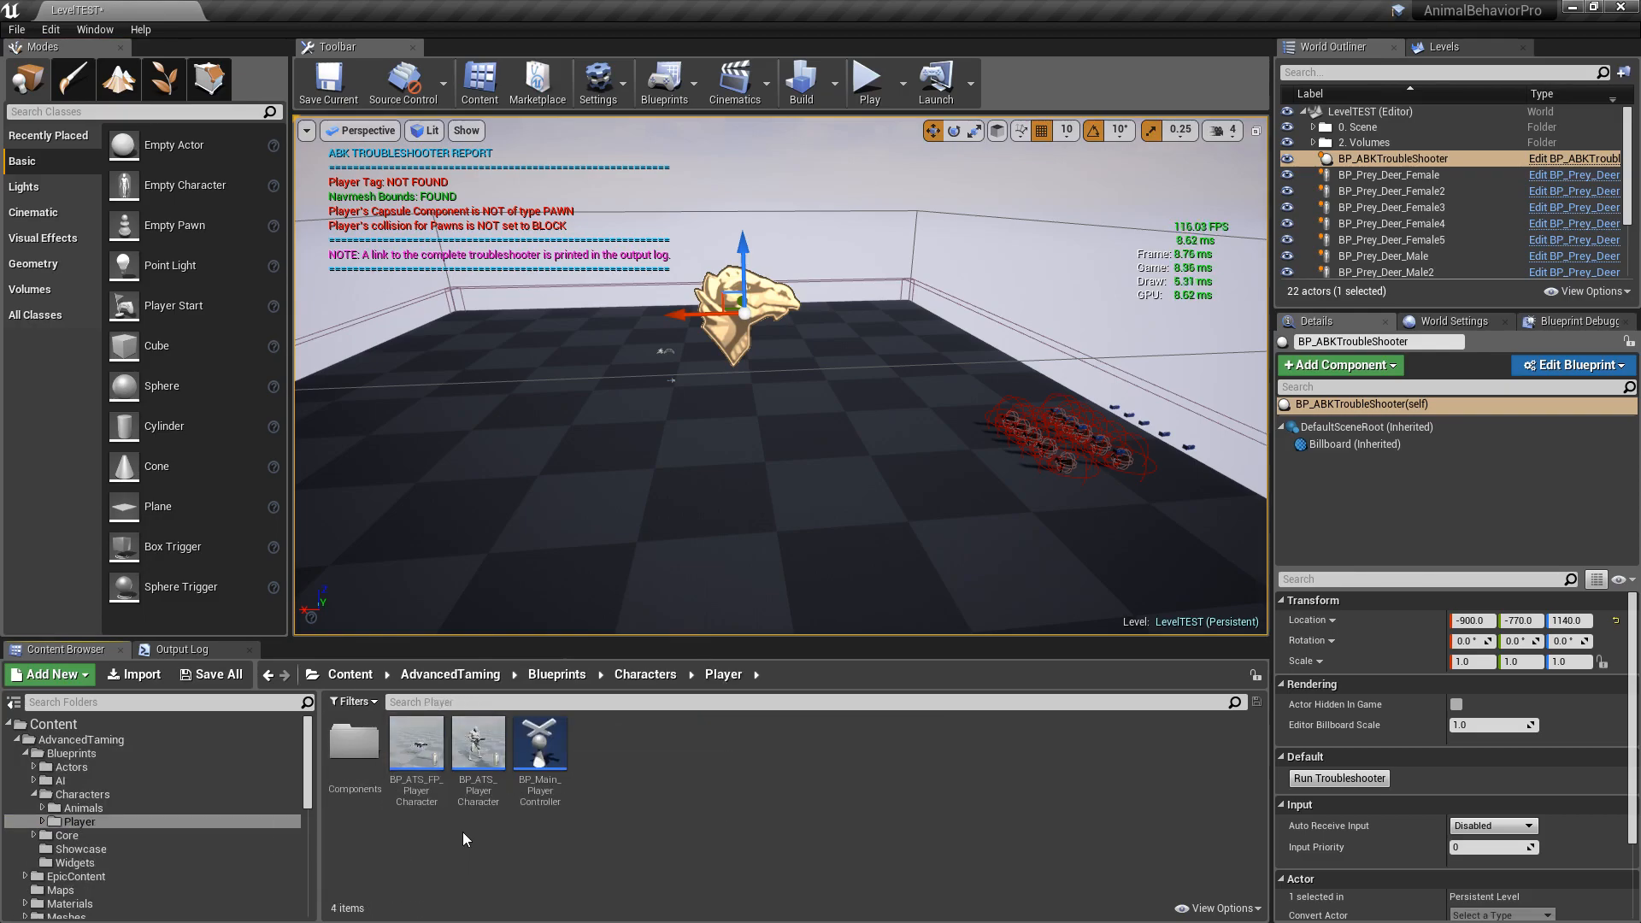
{"action": "double_click", "coordinate": [469, 775]}
Step: Filter the blueprint's details for "tag", change the first Player Stats tag to the wrong name abkPlayer!, and save
{"action": "left_click", "coordinate": [1429, 72]}
{"action": "type", "text": "tag"}
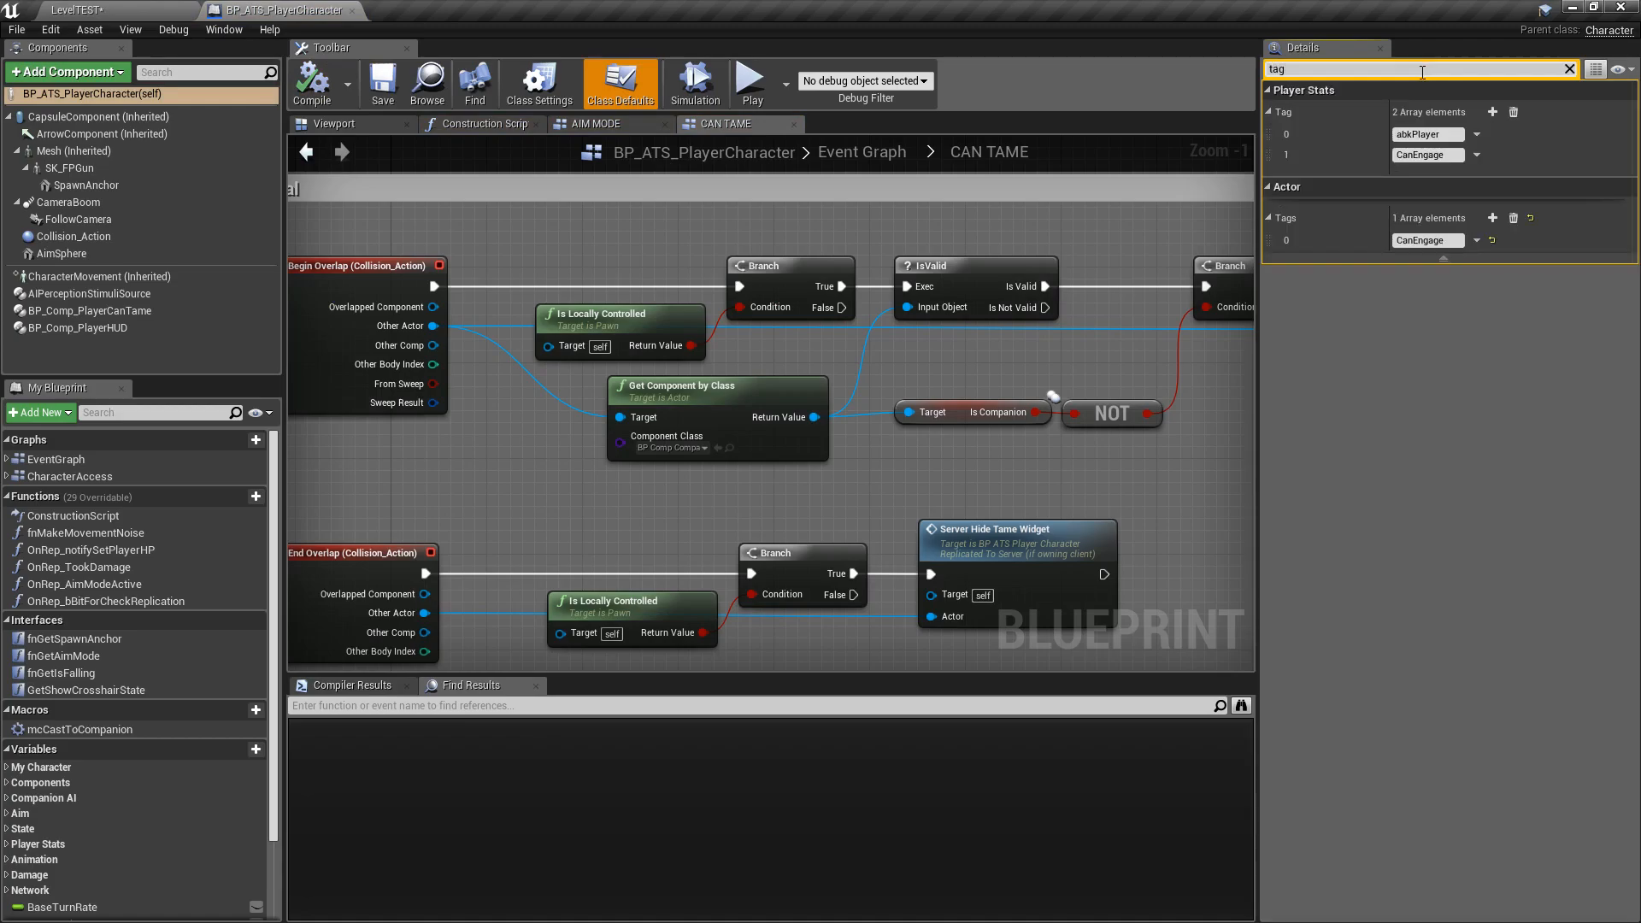
{"action": "left_click", "coordinate": [1450, 136]}
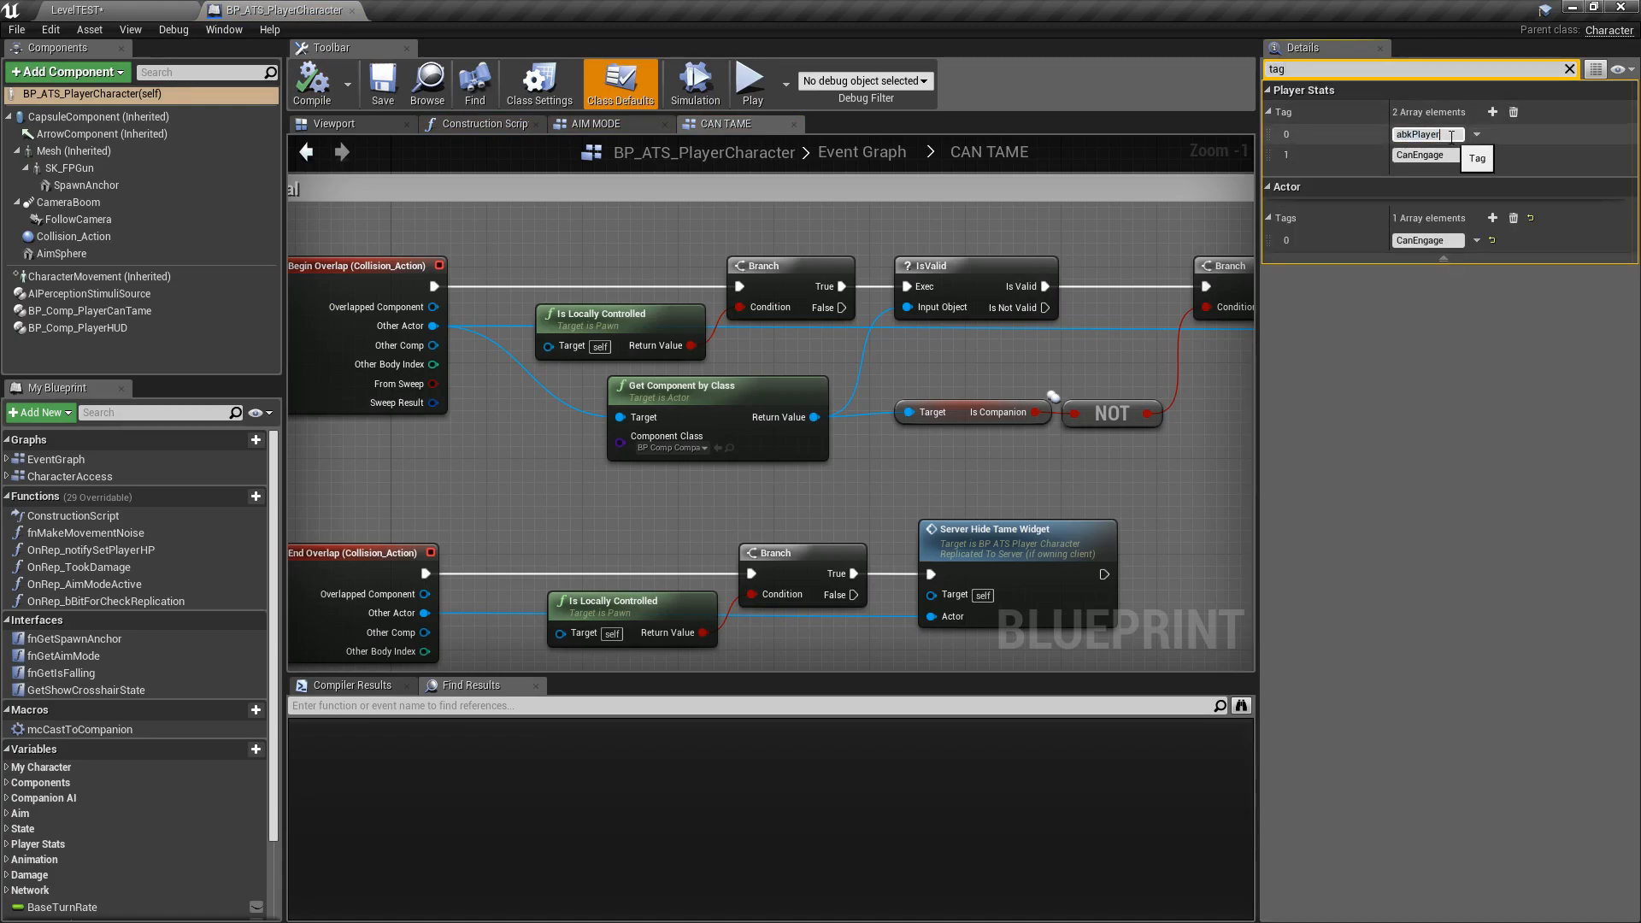
{"action": "key", "text": "Return"}
{"action": "left_click", "coordinate": [382, 89]}
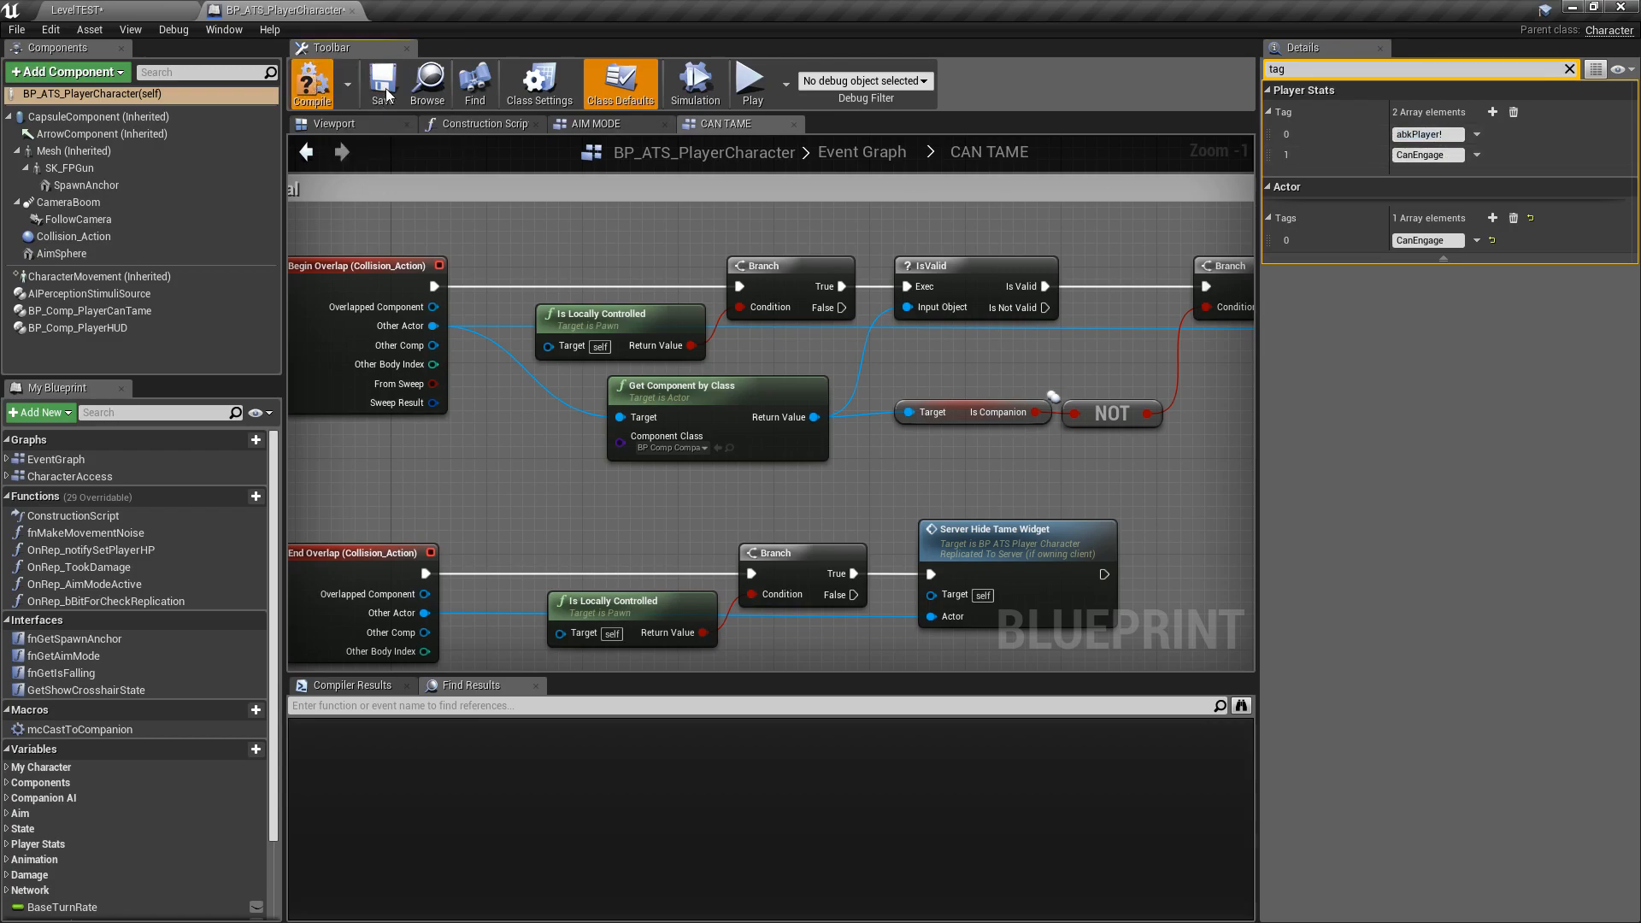
Step: Return to LevelTEST and start a play session in the editor to check the troubleshooter report
{"action": "left_click", "coordinate": [116, 6]}
{"action": "key", "text": "w"}
{"action": "right_click_drag", "start_coordinate": [855, 234], "coordinate": [855, 248]}
{"action": "key", "text": "alt+p"}
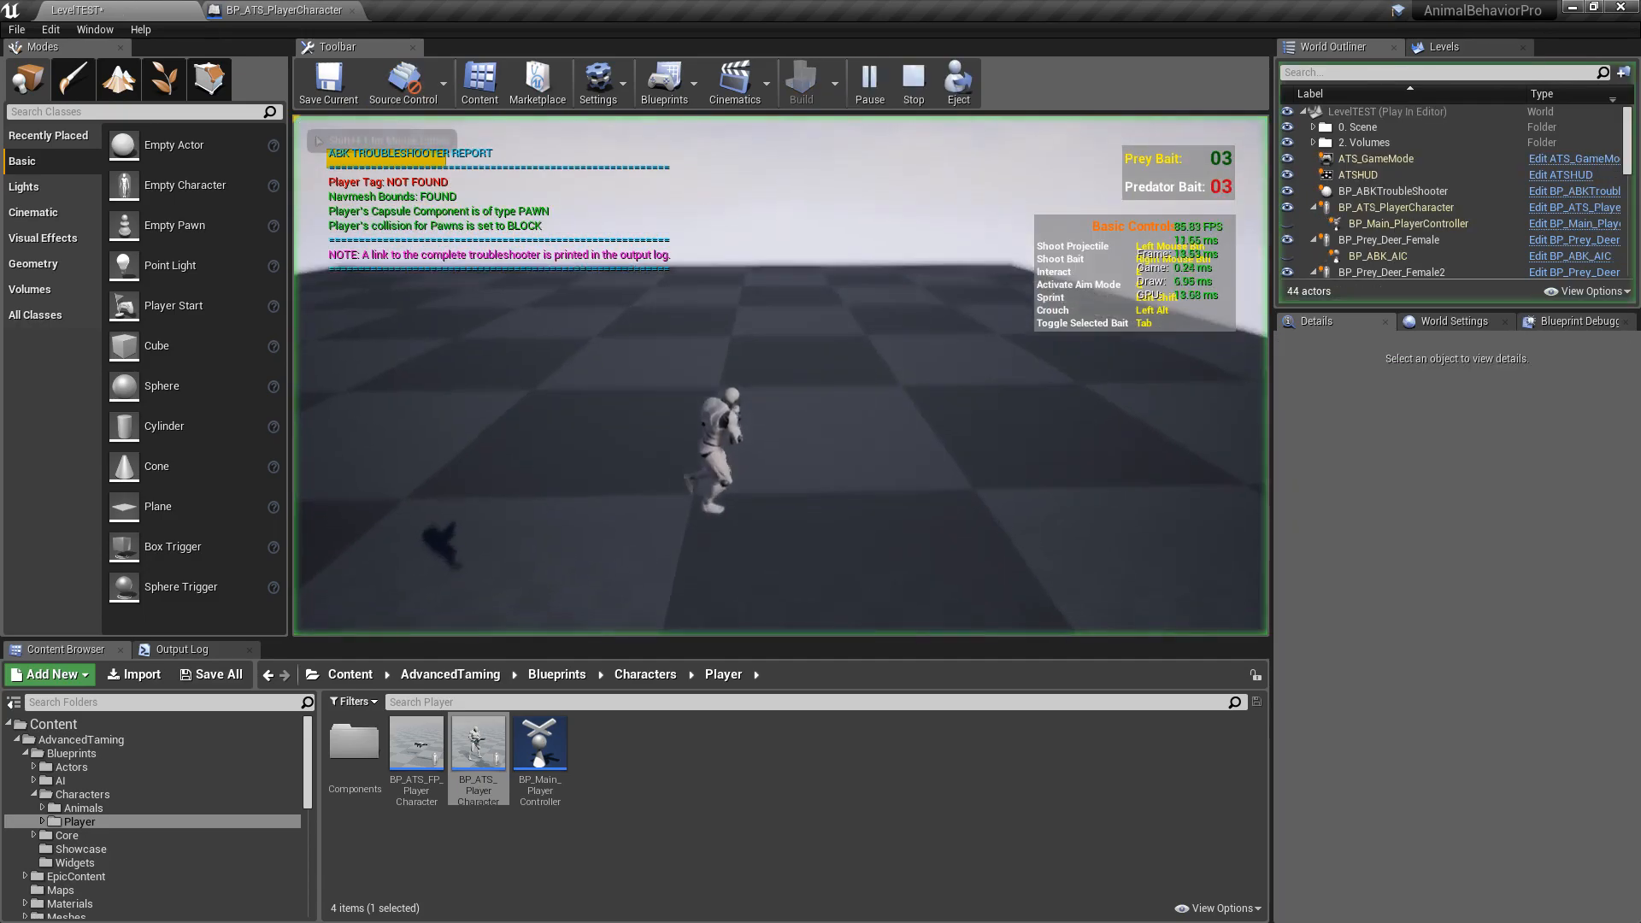
Step: Move the player character around the deer herd to observe how the animals react, and stop the play session
{"action": "key", "text": "d"}
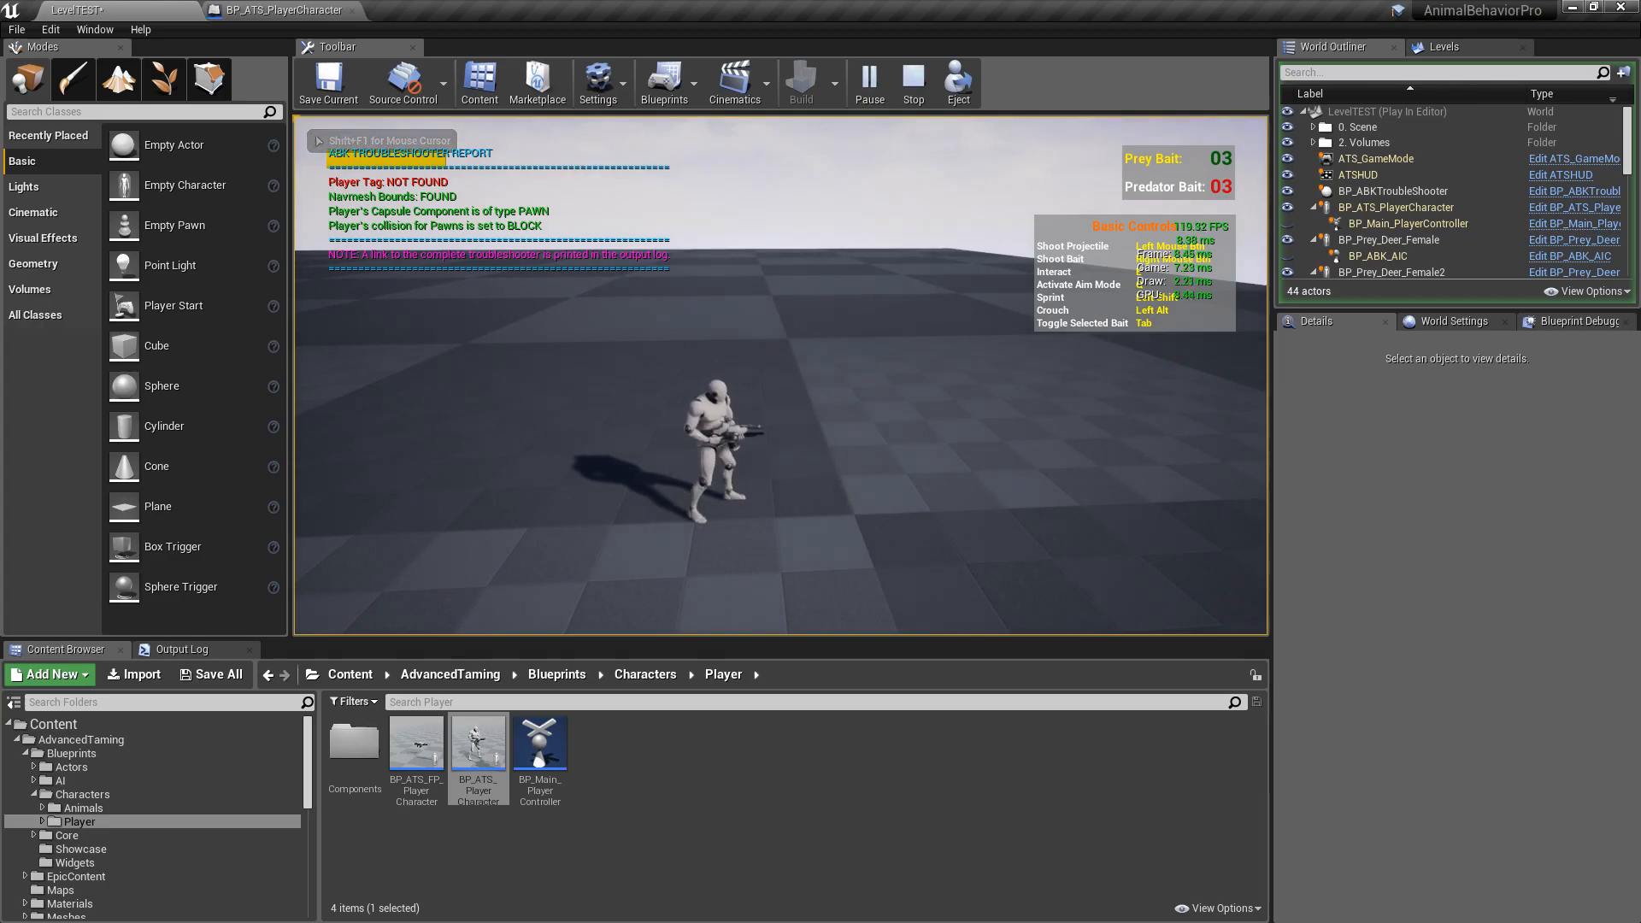
{"action": "key", "text": "w"}
{"action": "key", "text": "d"}
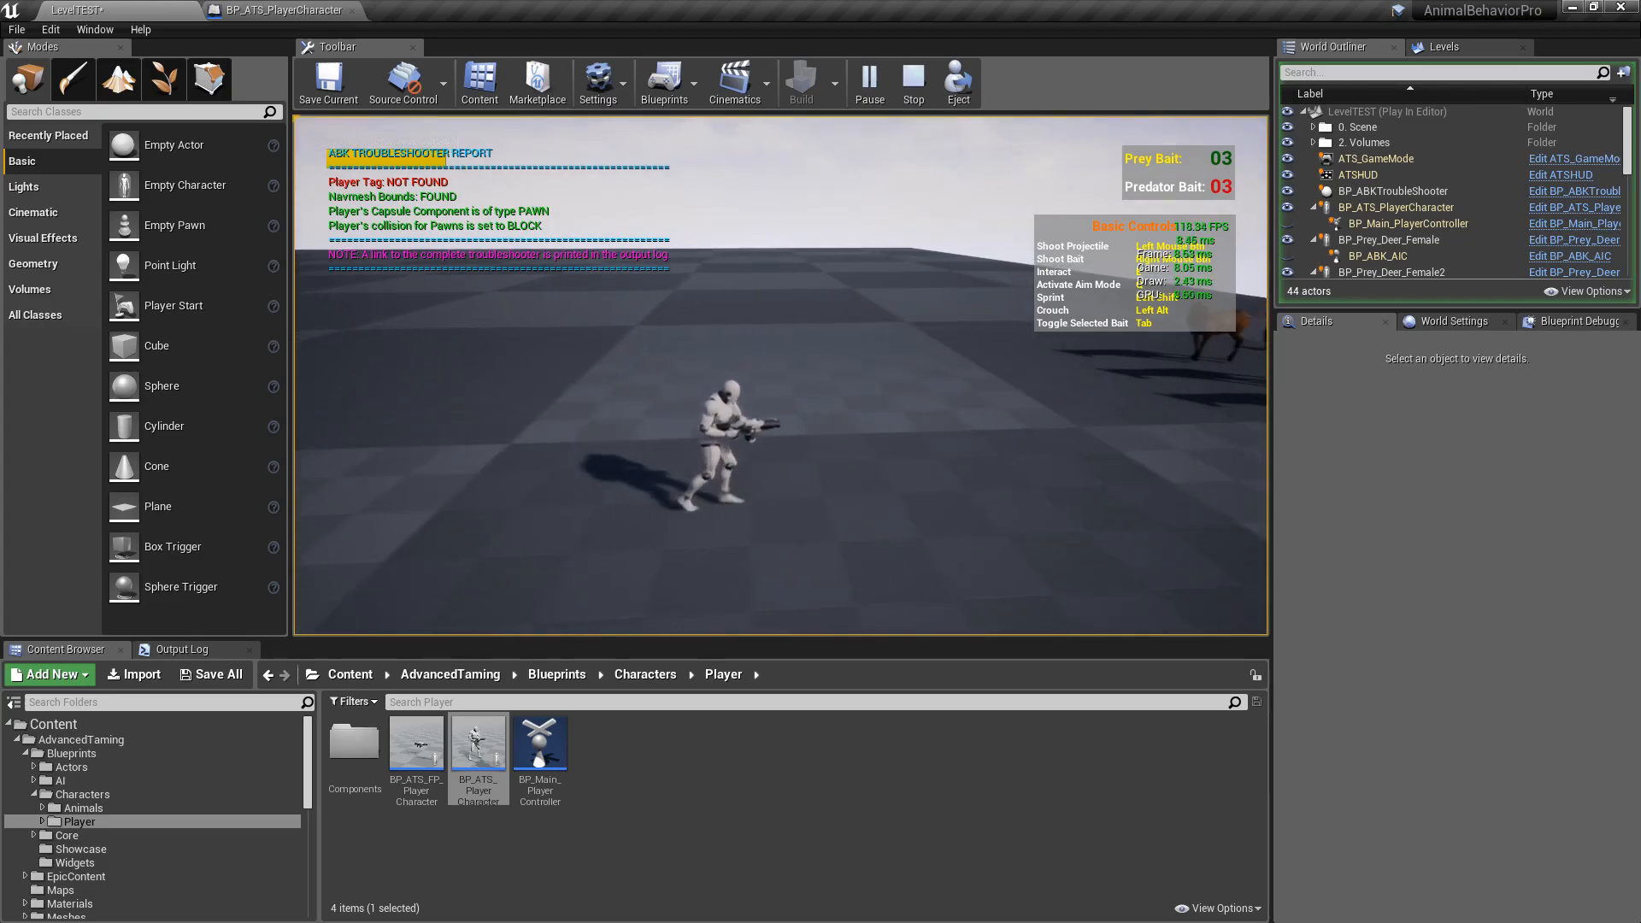
{"action": "key", "text": "w"}
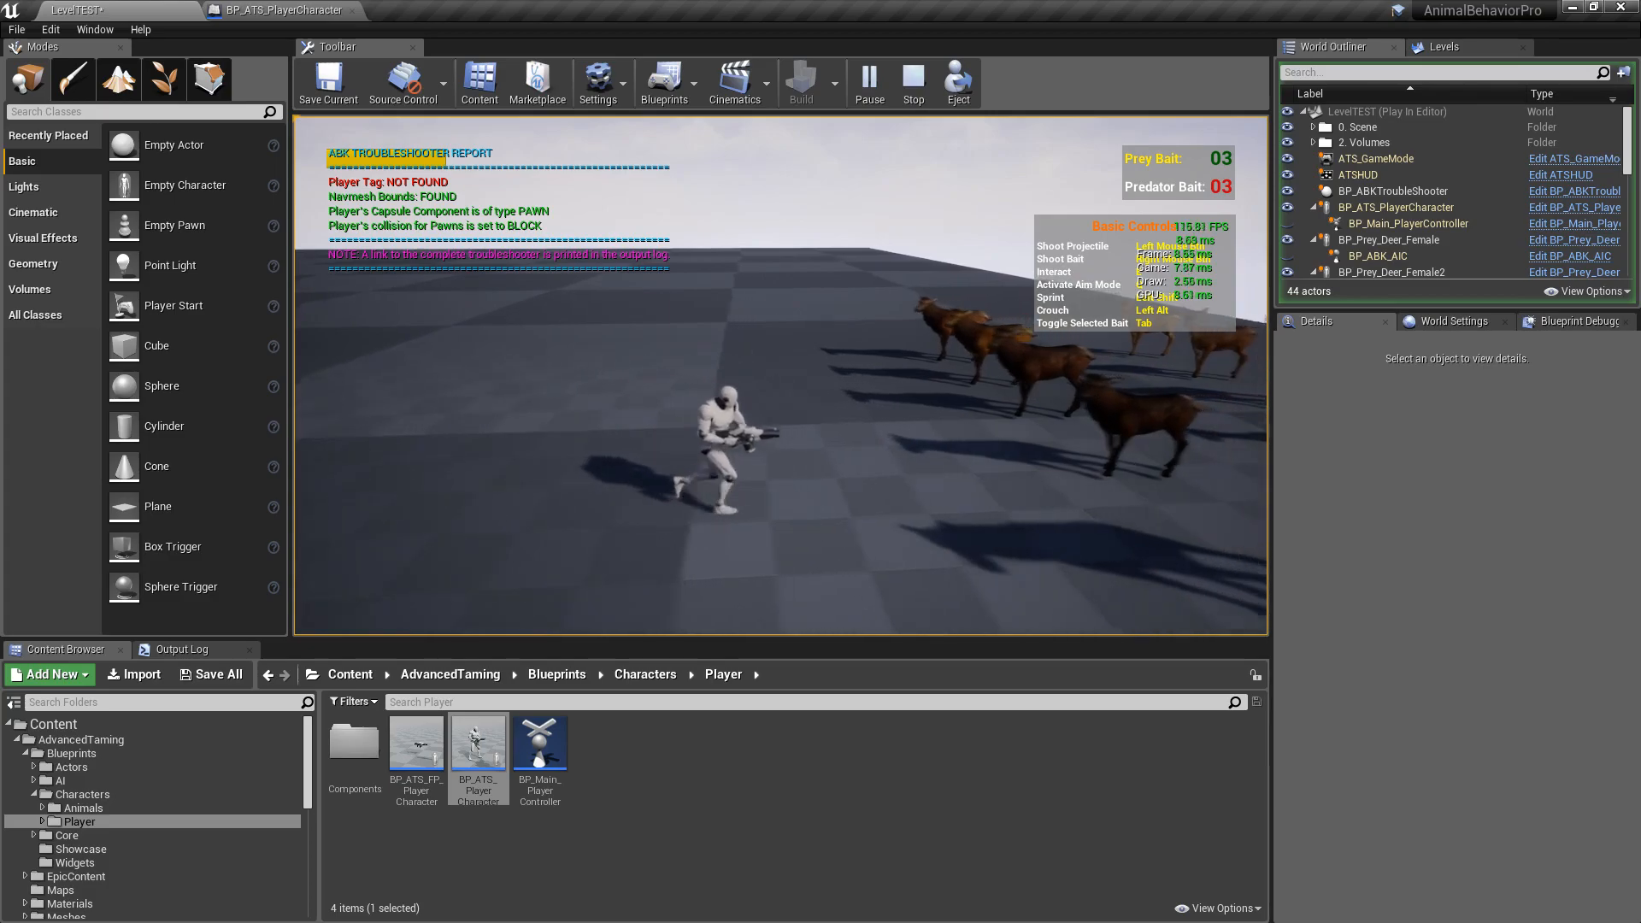
{"action": "key", "text": "d"}
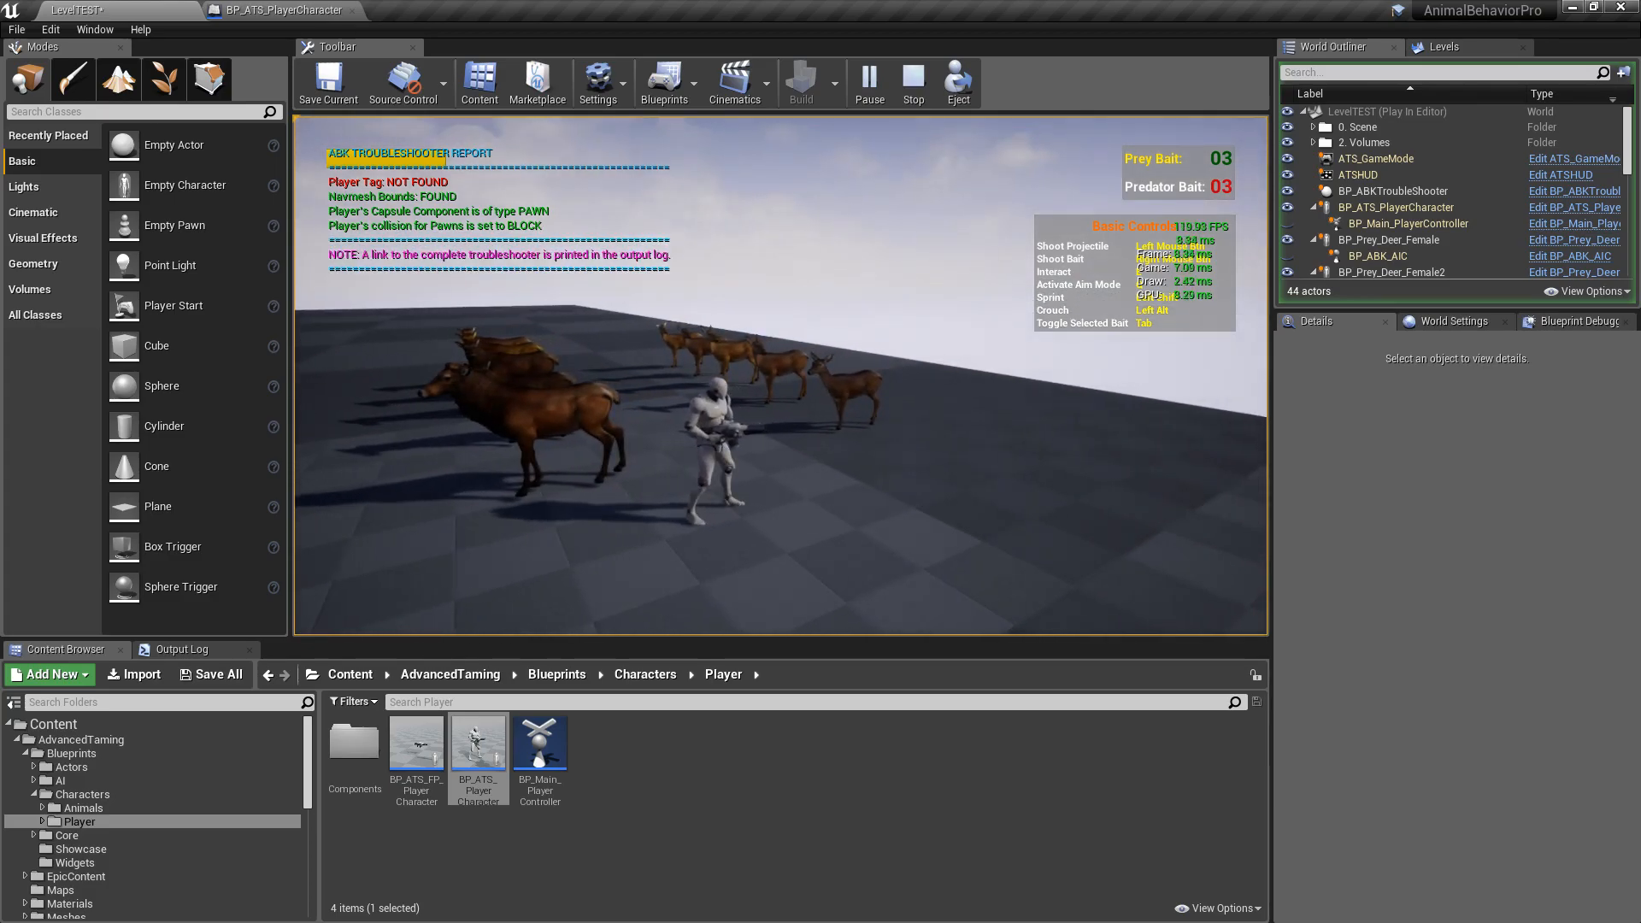
{"action": "key", "text": "s"}
{"action": "key", "text": "a"}
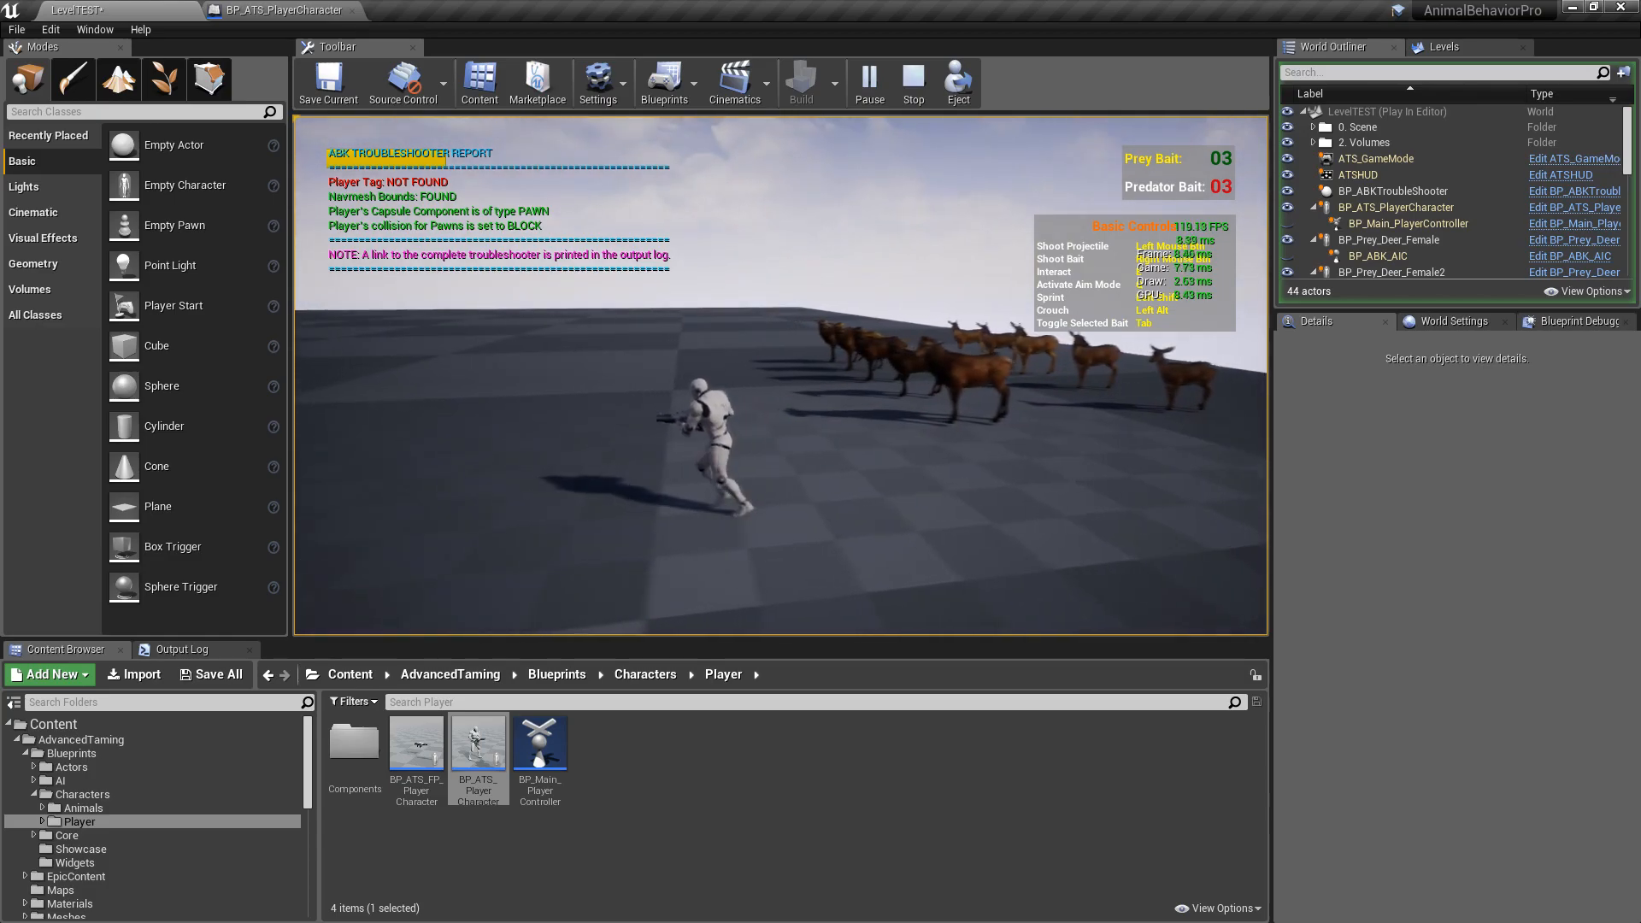
{"action": "key", "text": "w"}
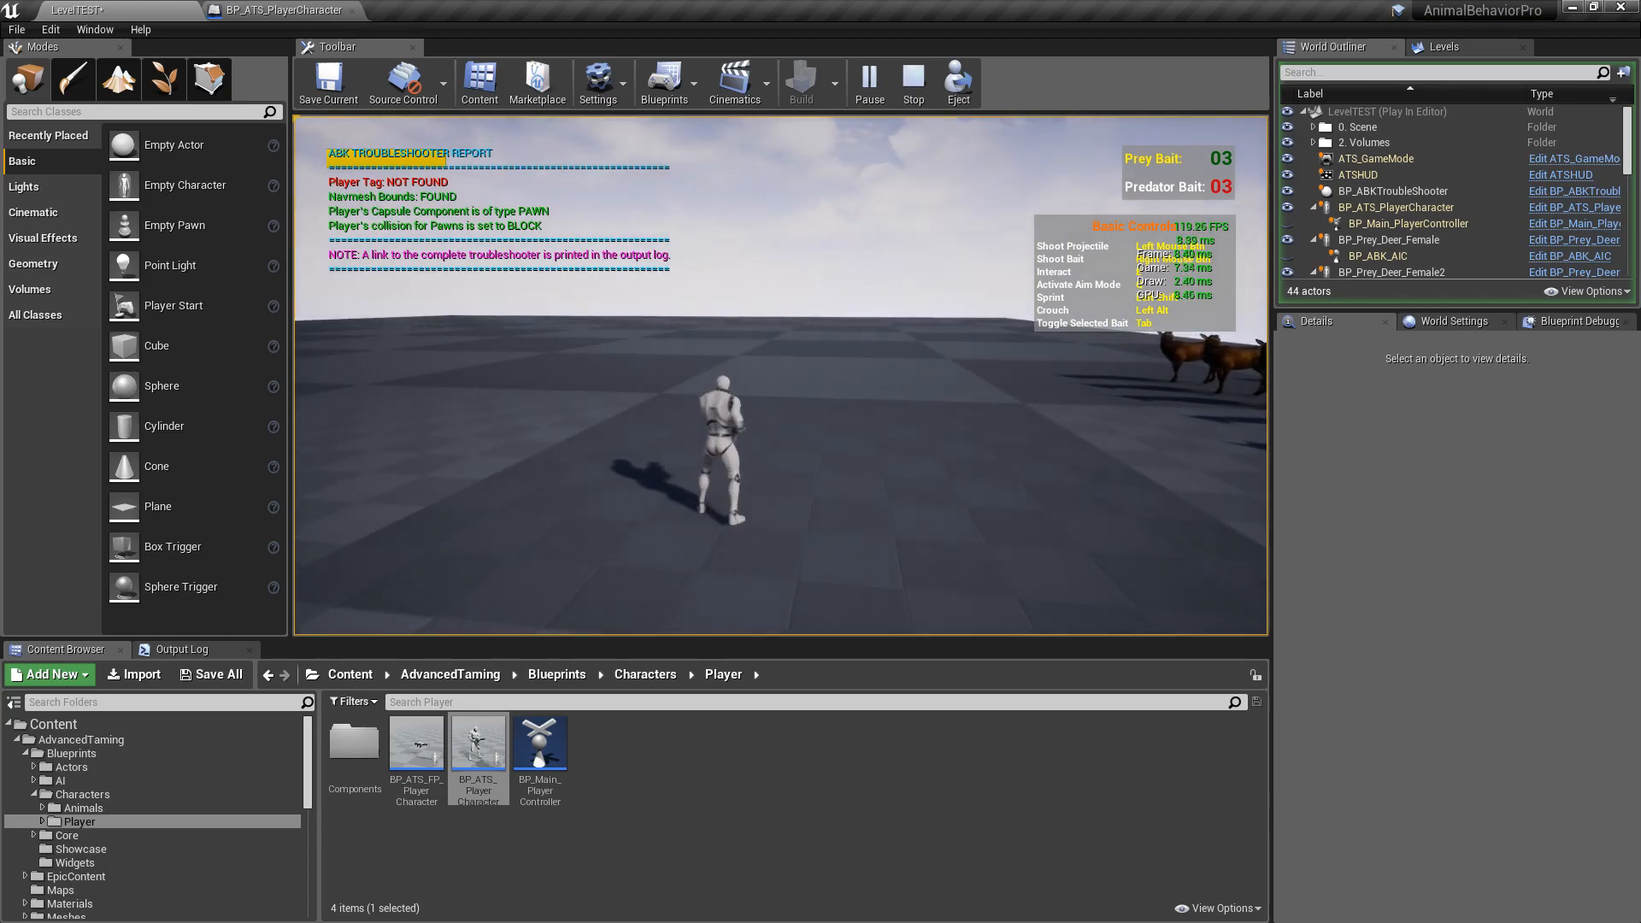
{"action": "key", "text": "a"}
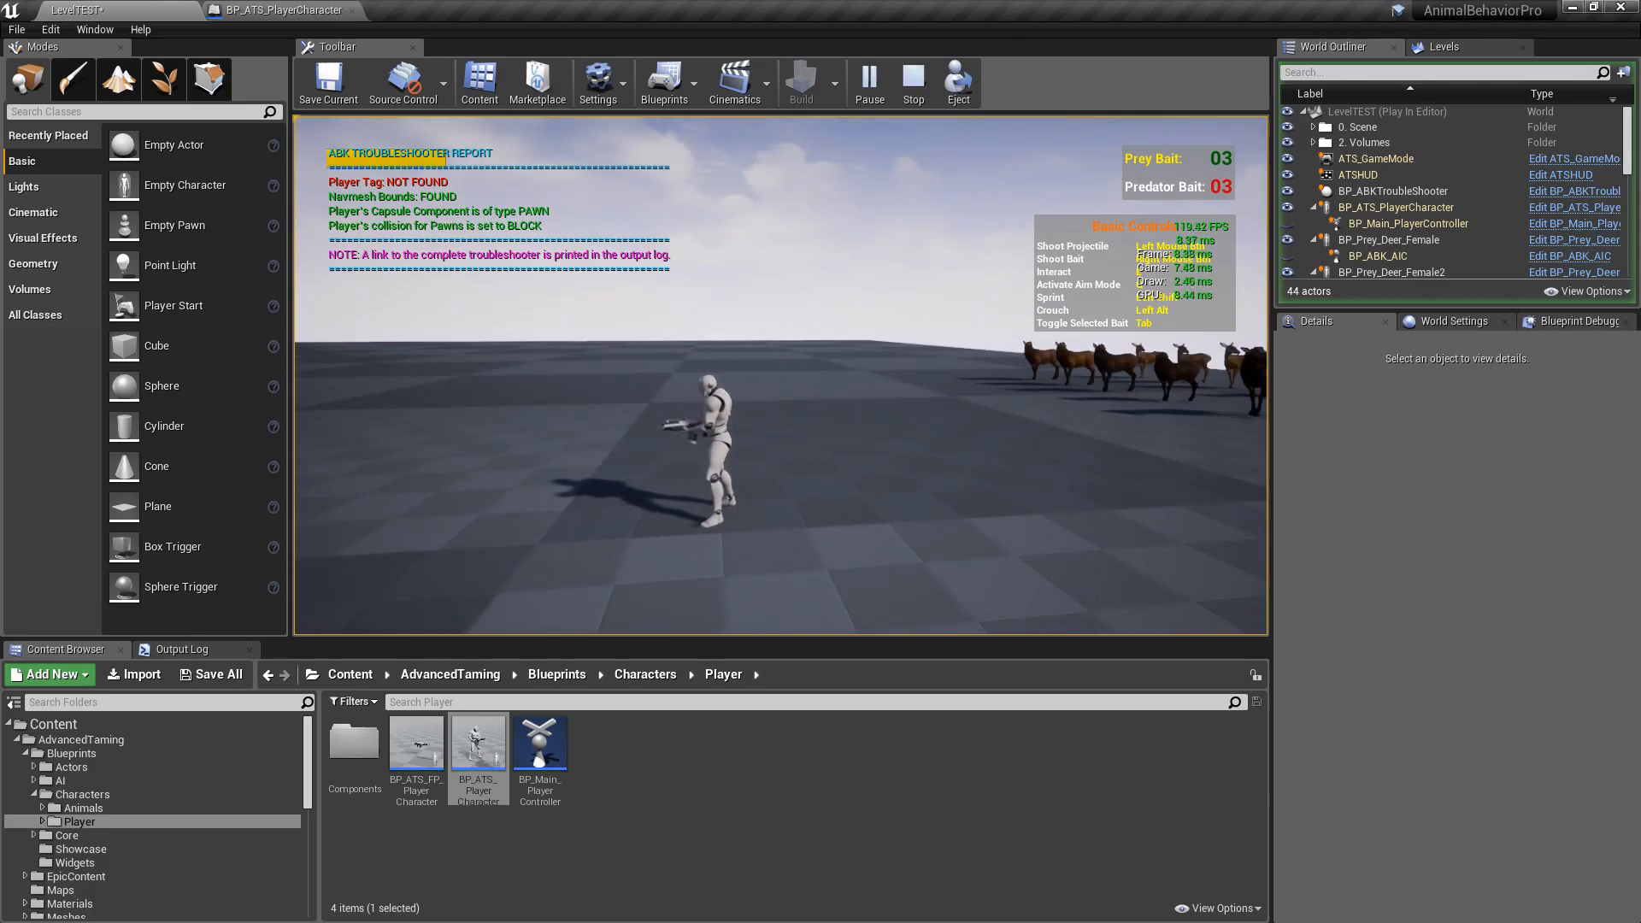
{"action": "key", "text": "w"}
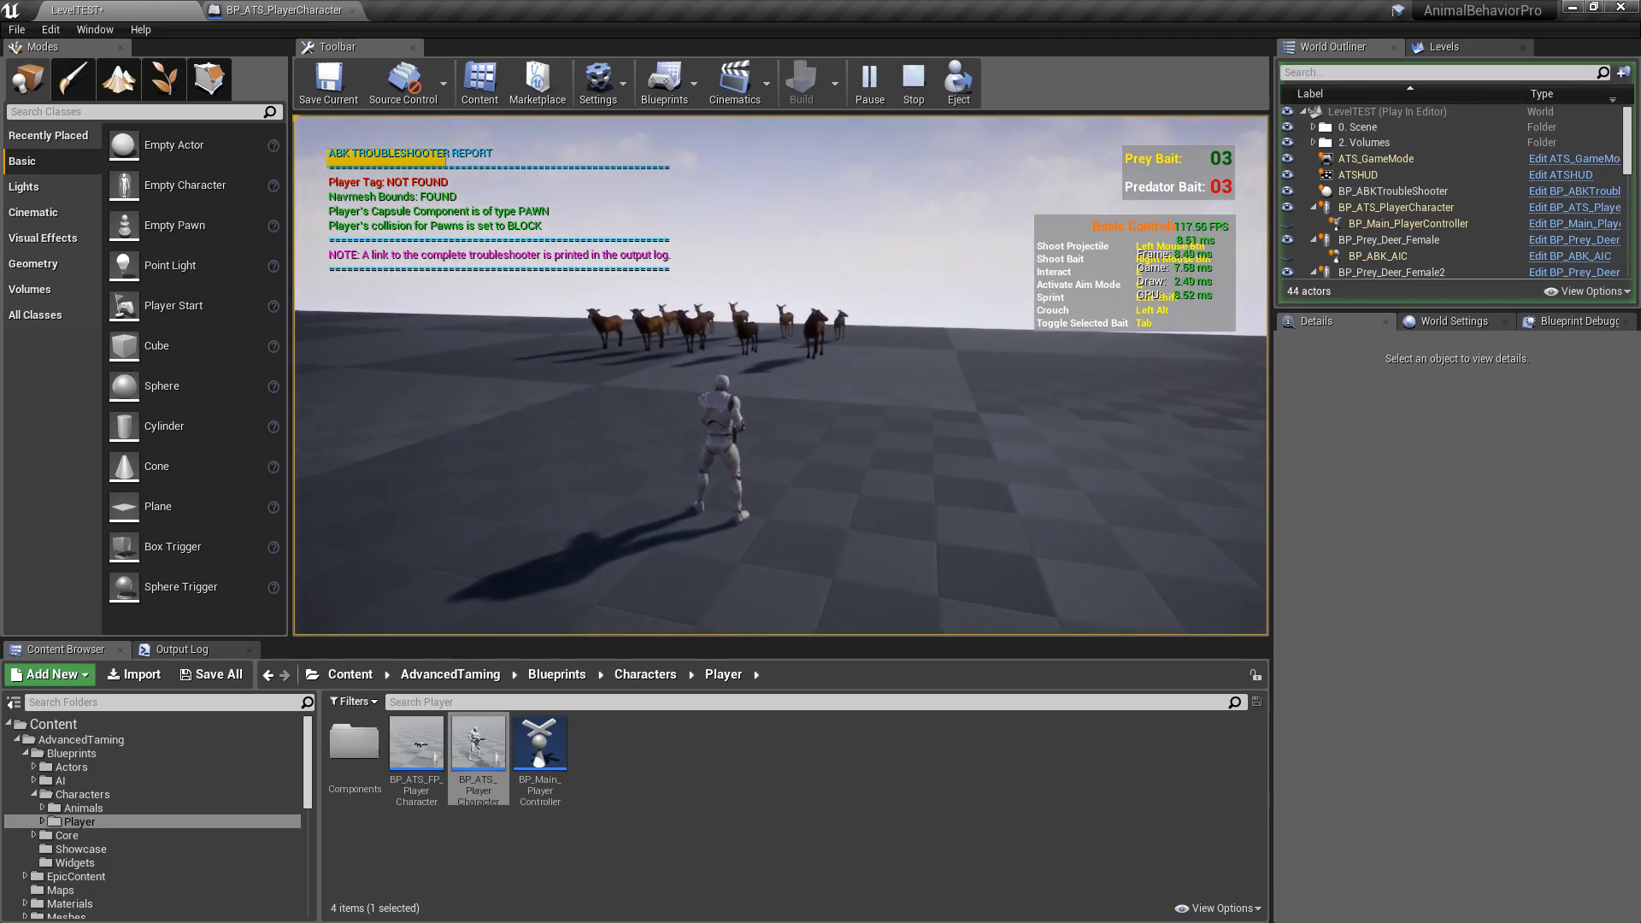
{"action": "key", "text": "shift+F1"}
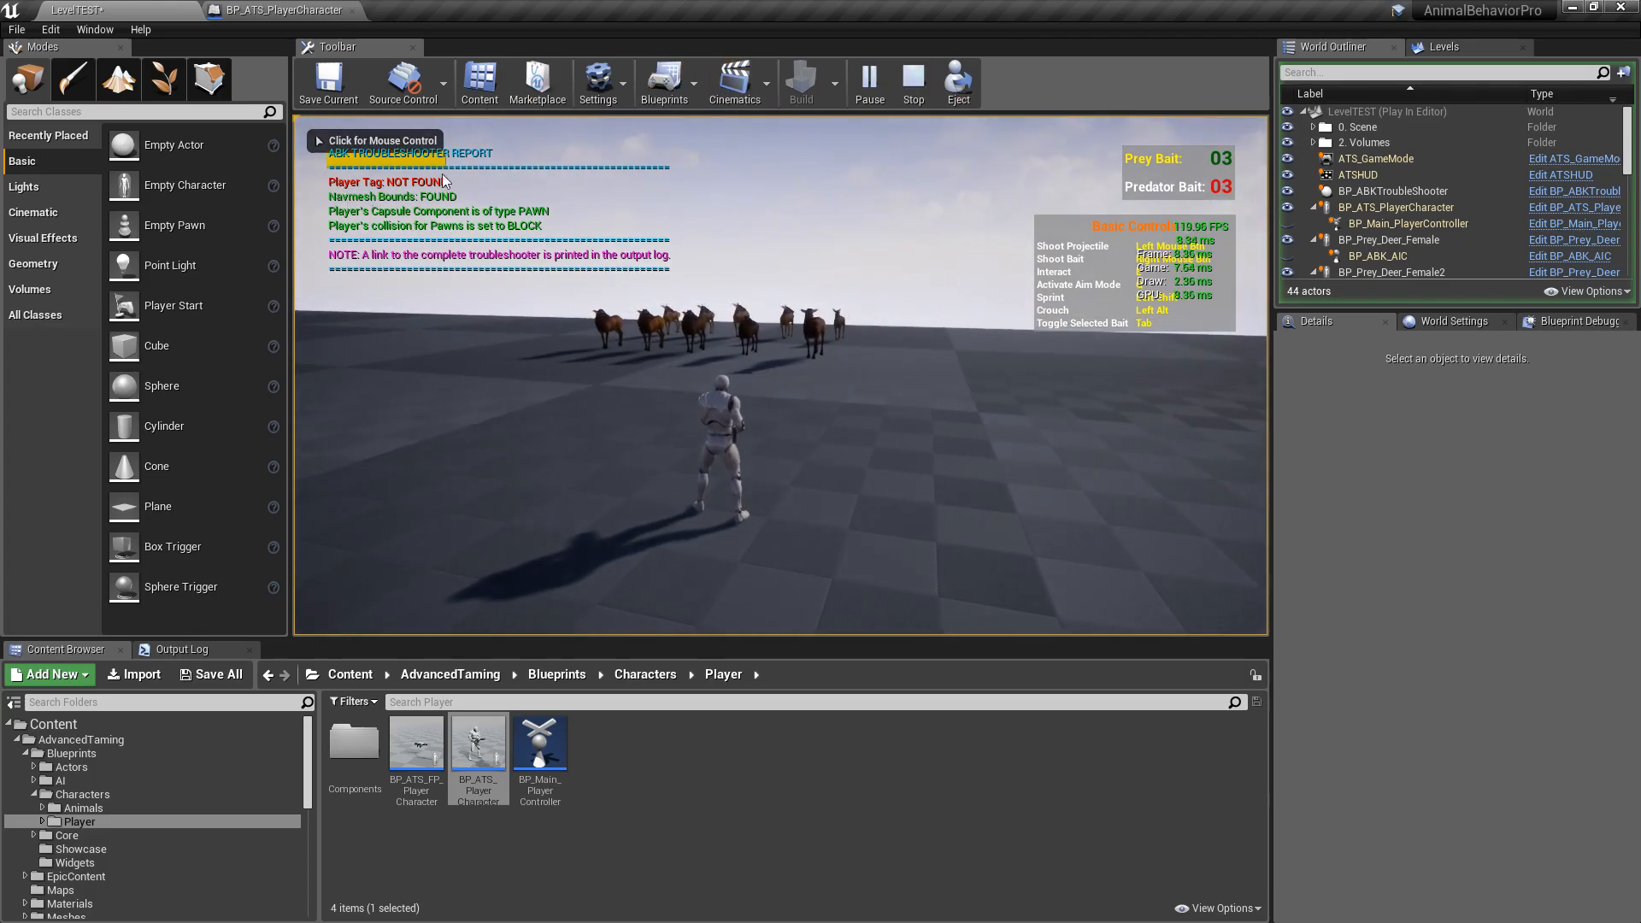
{"action": "left_click", "coordinate": [914, 81]}
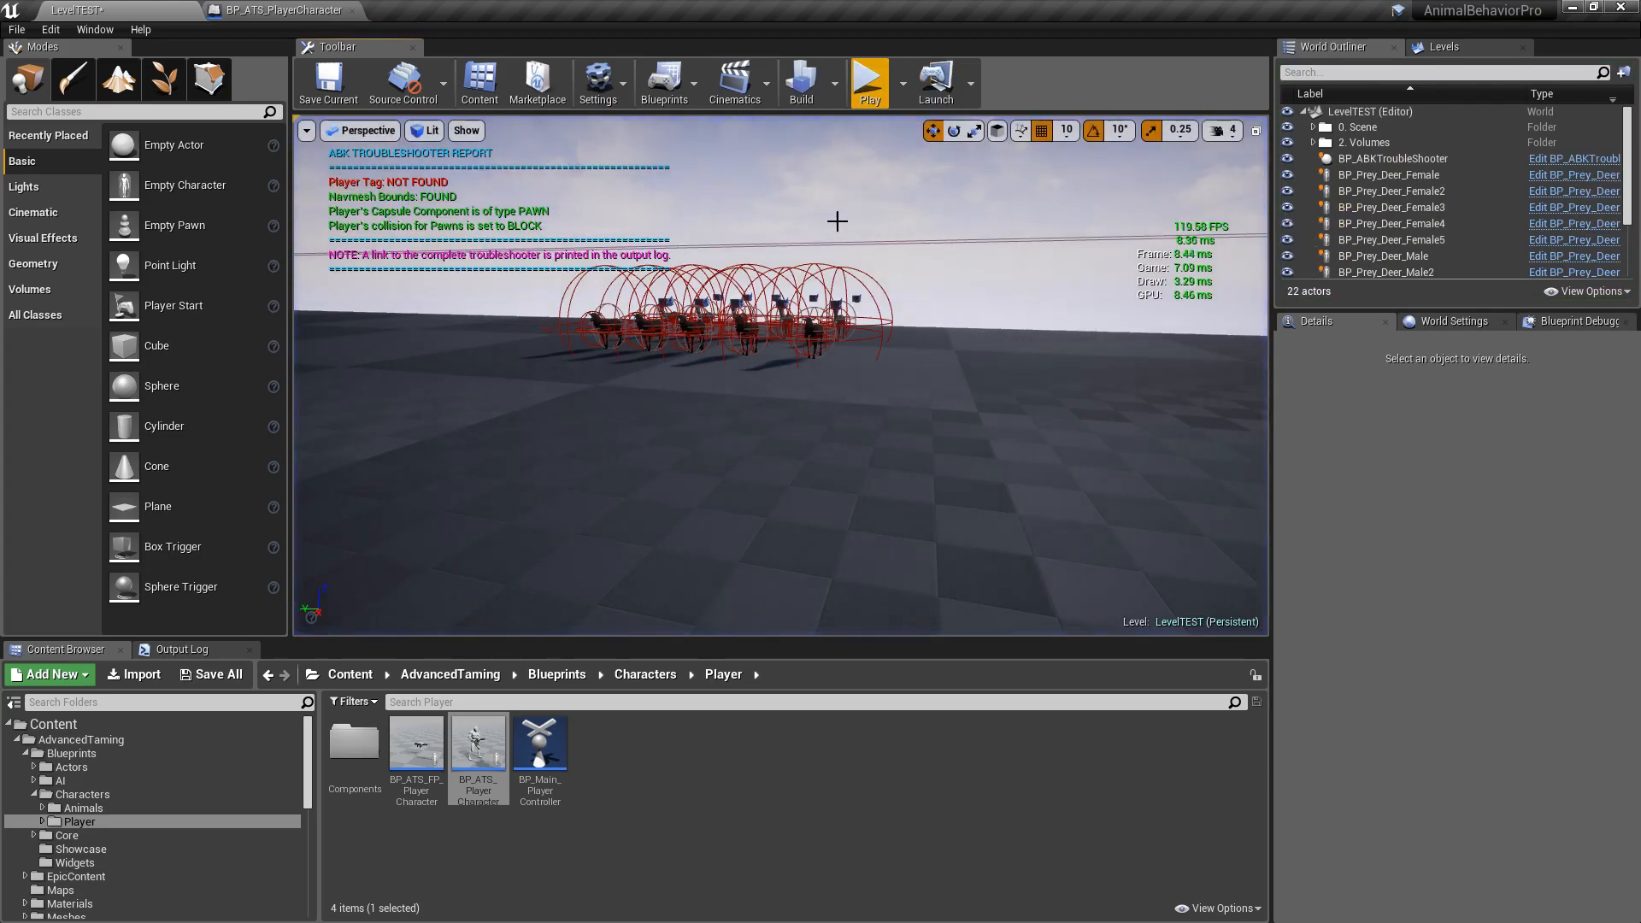
Step: Restore BP_ATS_PlayerCharacter's first Player Stats tag to abkPlayer and compile the blueprint
{"action": "left_click", "coordinate": [285, 10]}
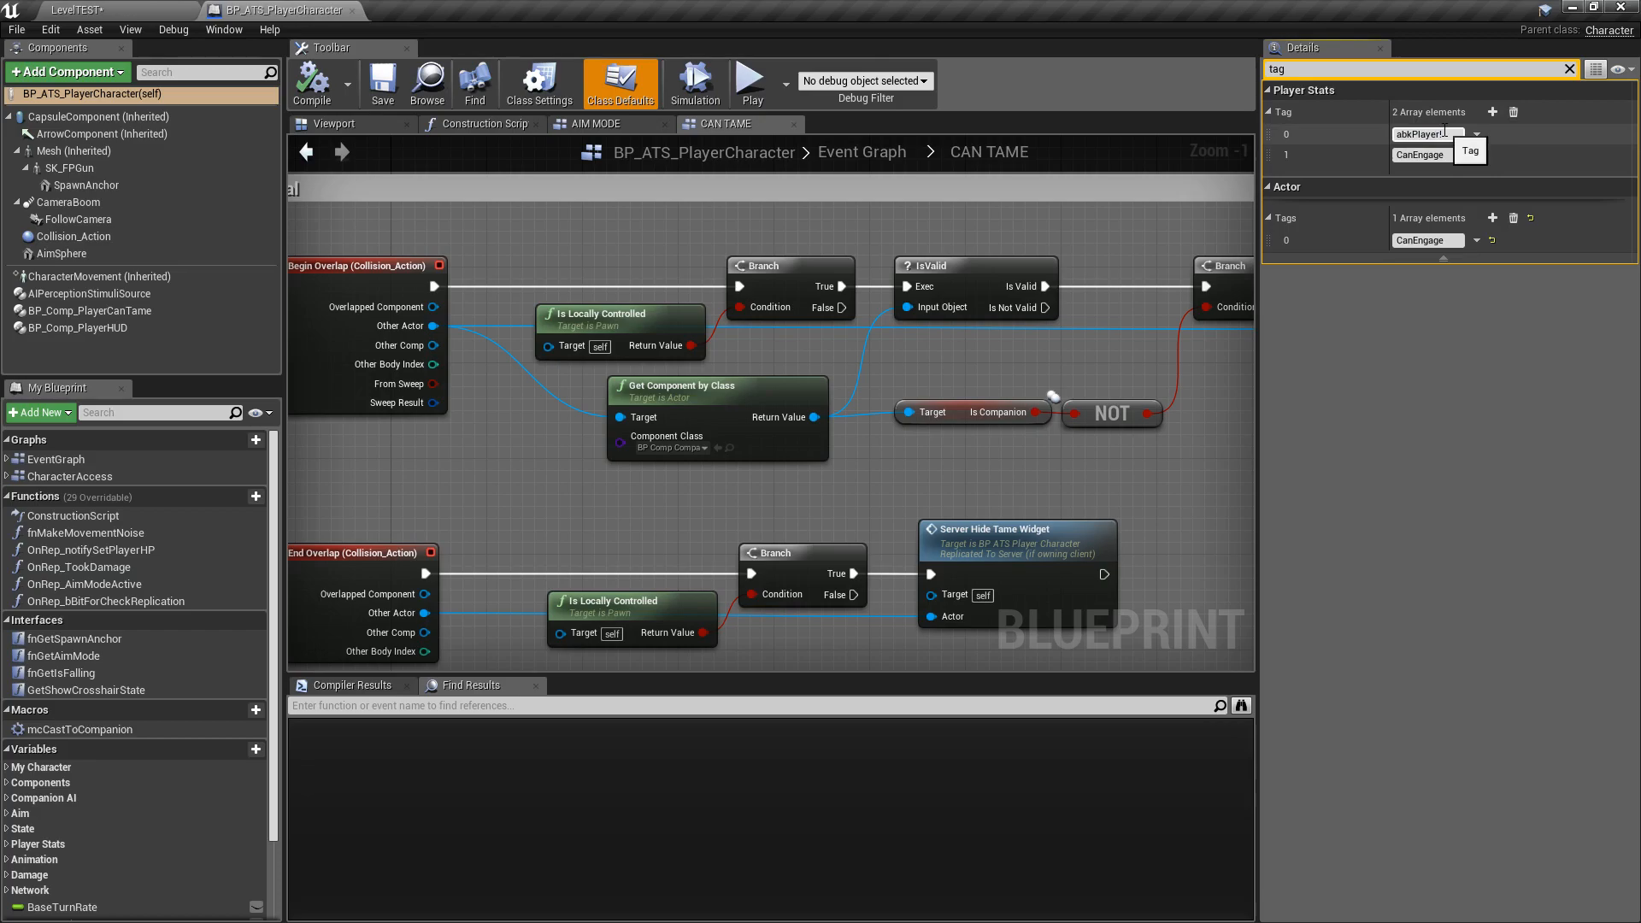
{"action": "key", "text": "Return"}
{"action": "left_click", "coordinate": [309, 94]}
Step: Play LevelTEST again, move the character while checking the troubleshooter report with the corrected tag, and end the session
{"action": "left_click", "coordinate": [128, 5]}
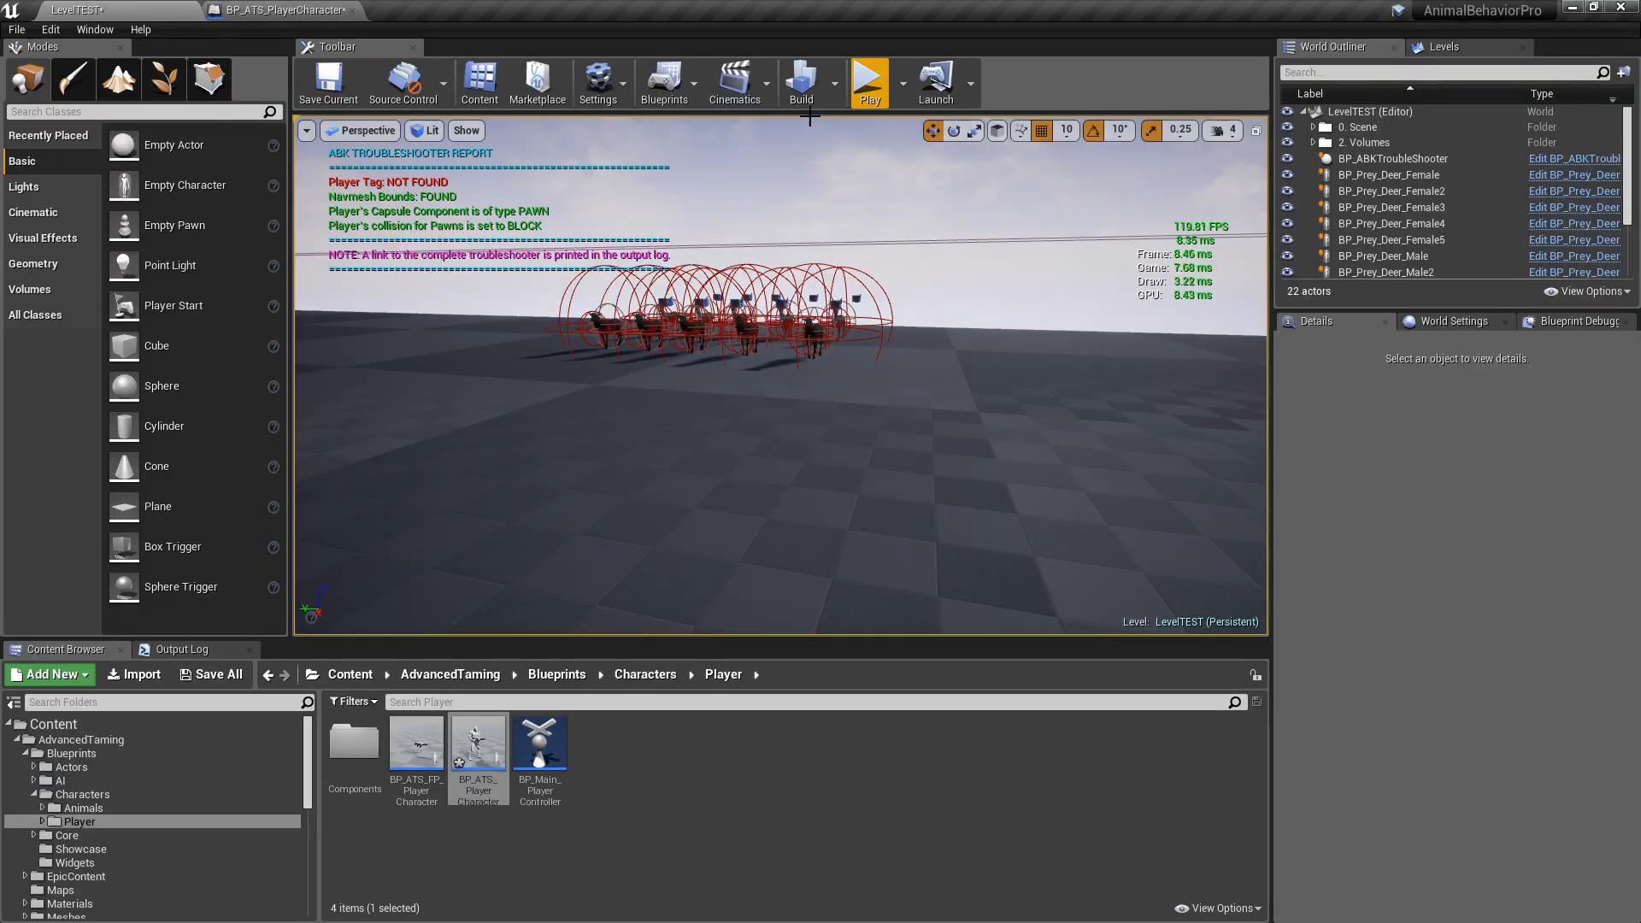
{"action": "left_click", "coordinate": [859, 90]}
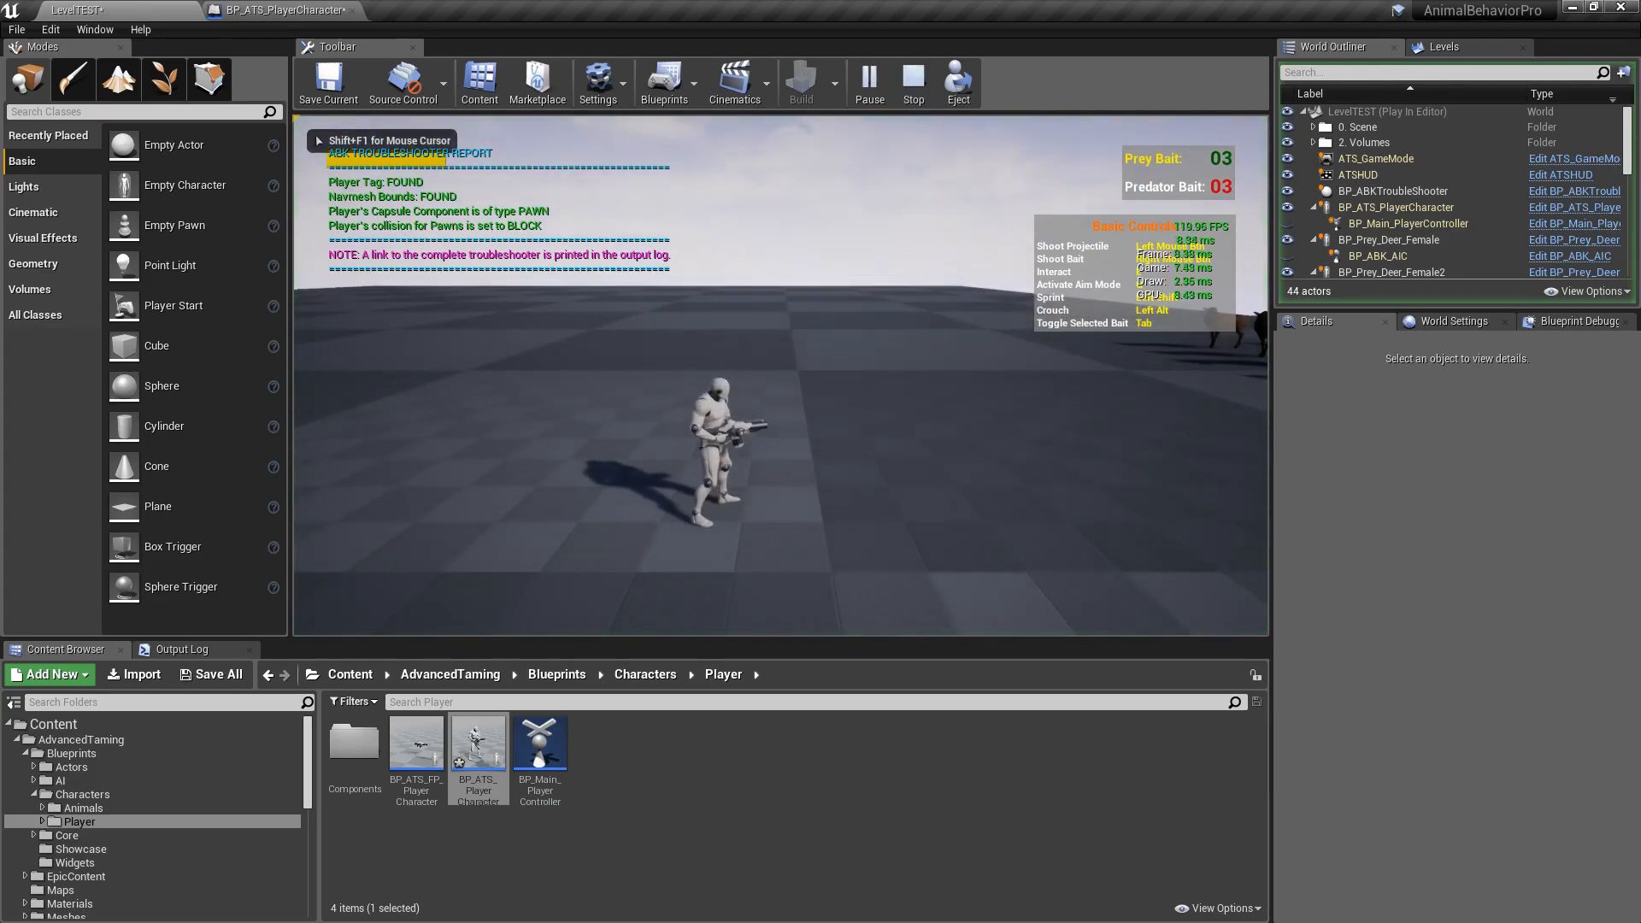
{"action": "key", "text": "w"}
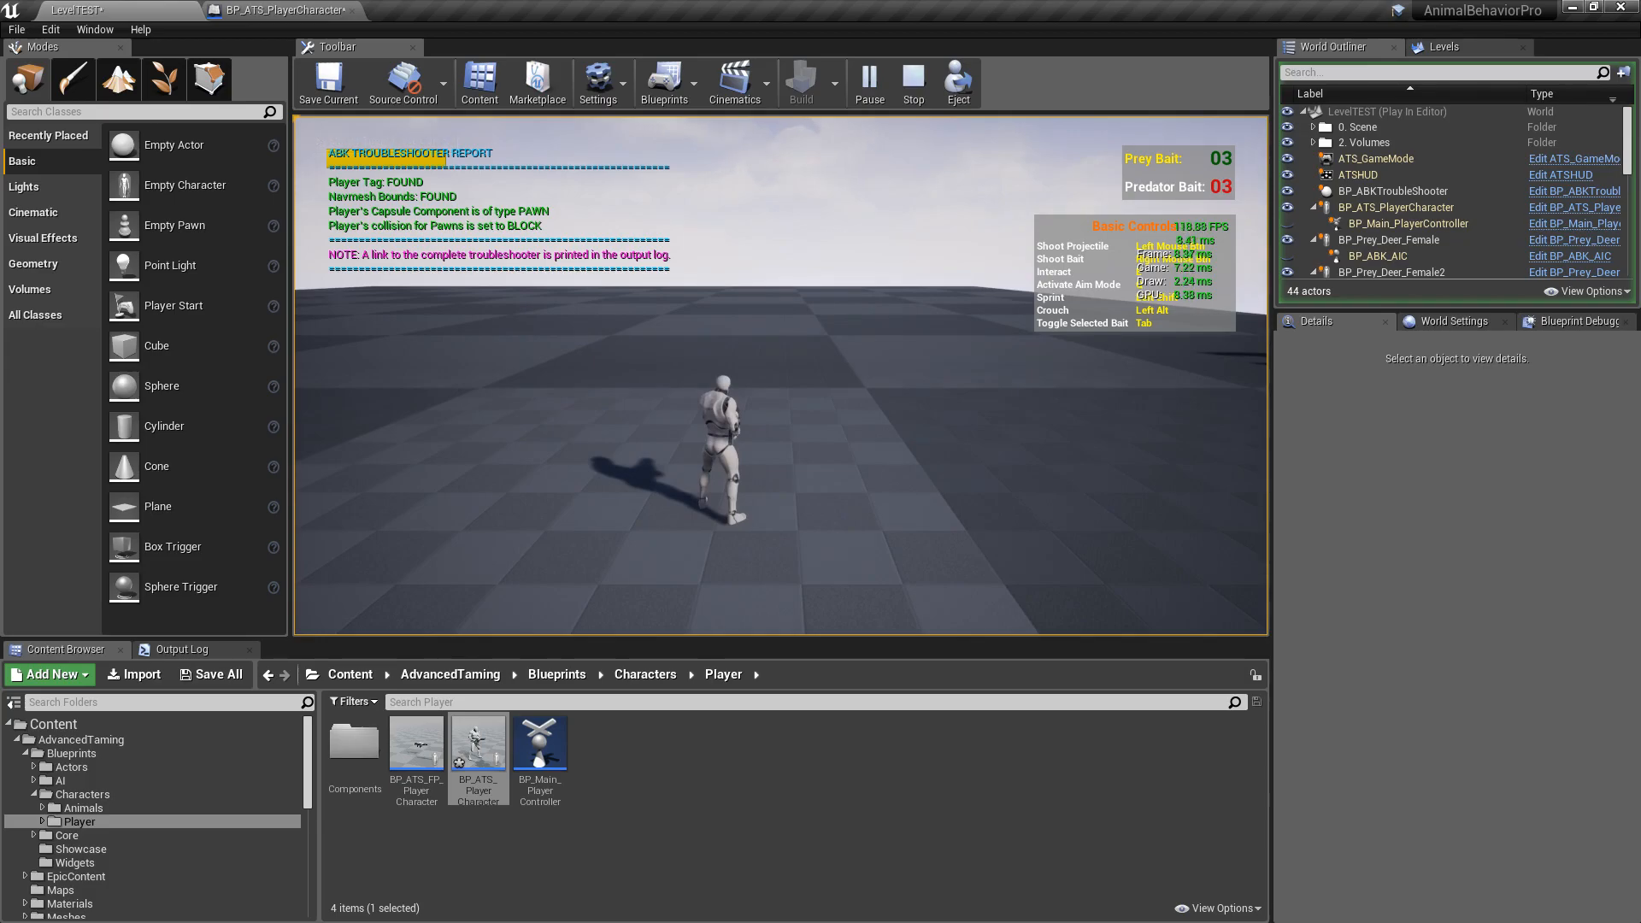
{"action": "key", "text": "d"}
{"action": "key", "text": "w"}
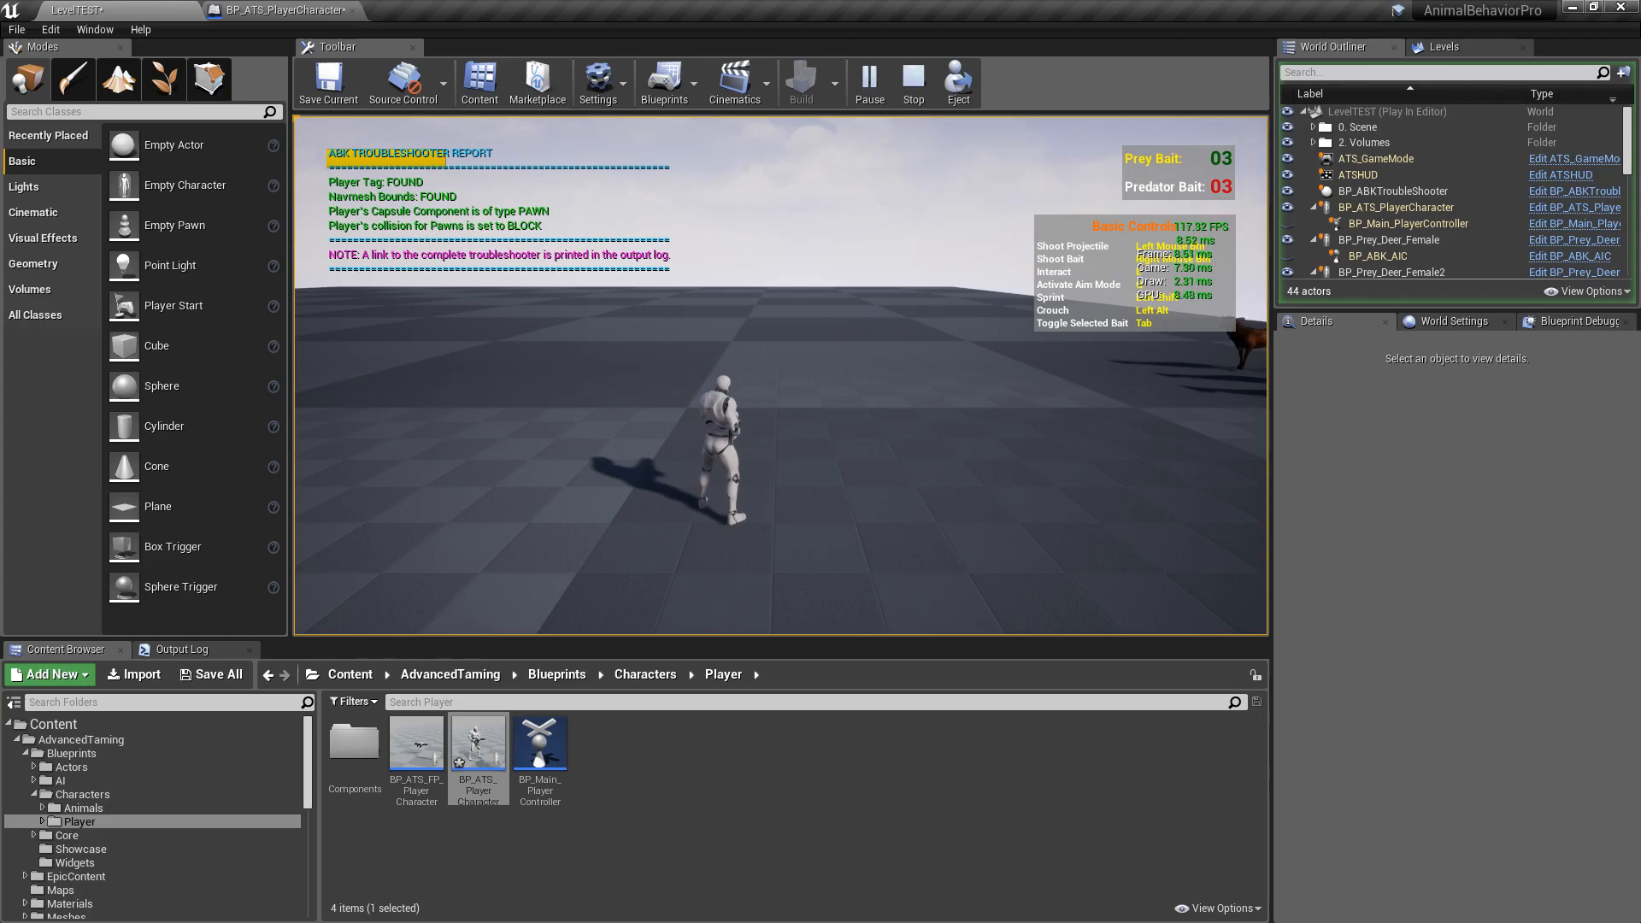
{"action": "key", "text": "Escape"}
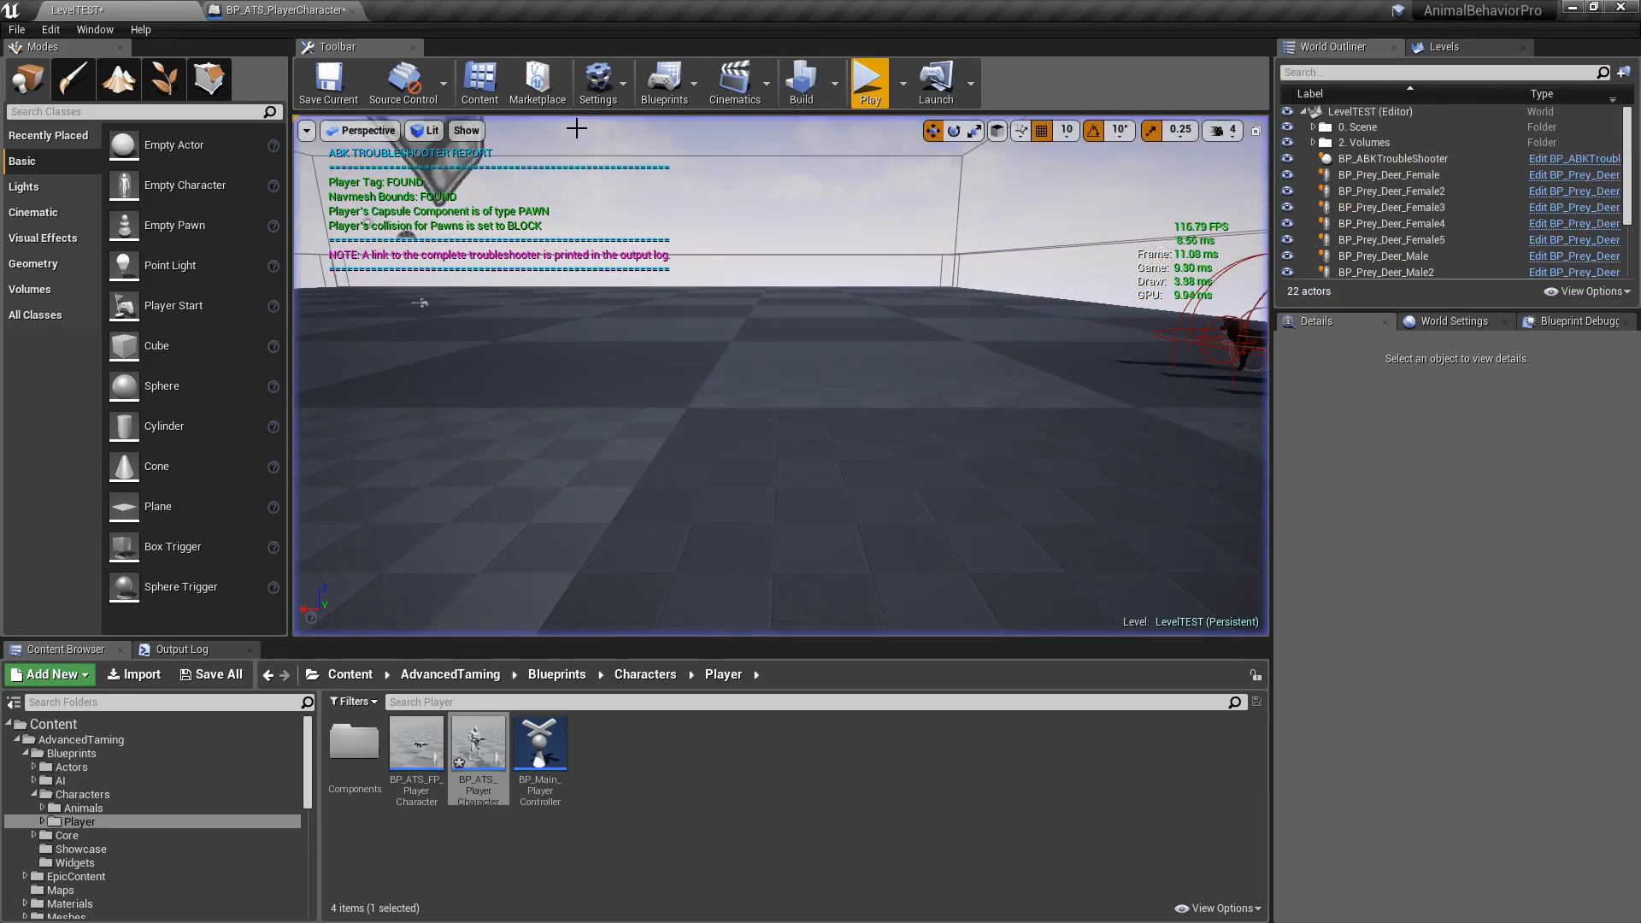
Step: Clear the output log and briefly play the level to print a fresh troubleshooter report in it
{"action": "left_click", "coordinate": [181, 648]}
{"action": "right_click", "coordinate": [227, 712]}
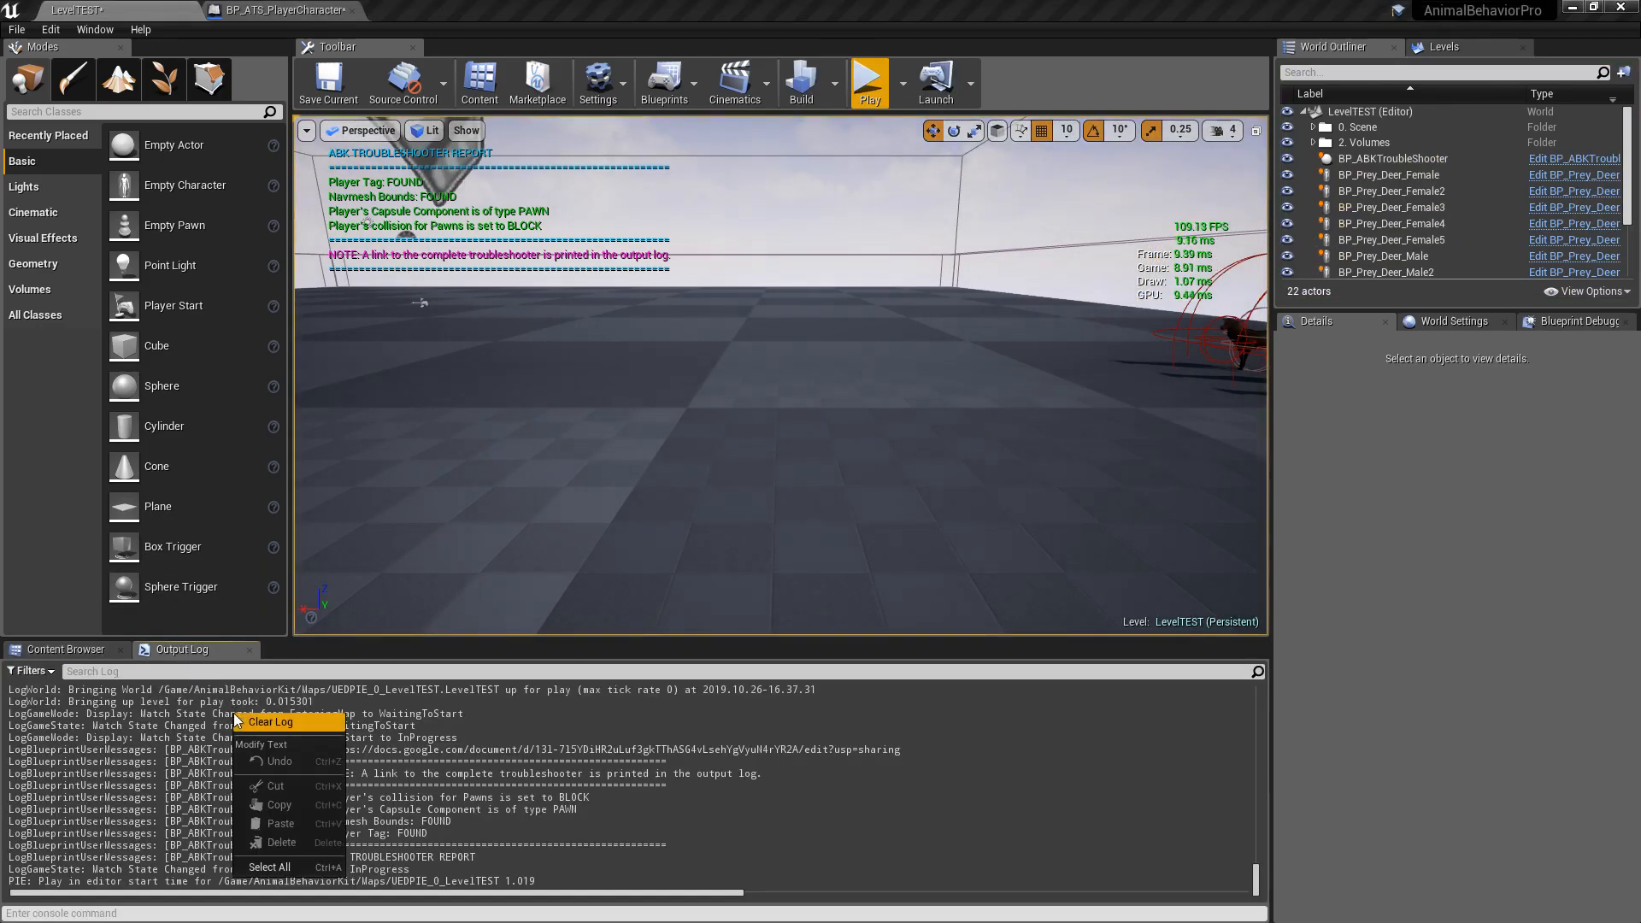
{"action": "left_click", "coordinate": [265, 876]}
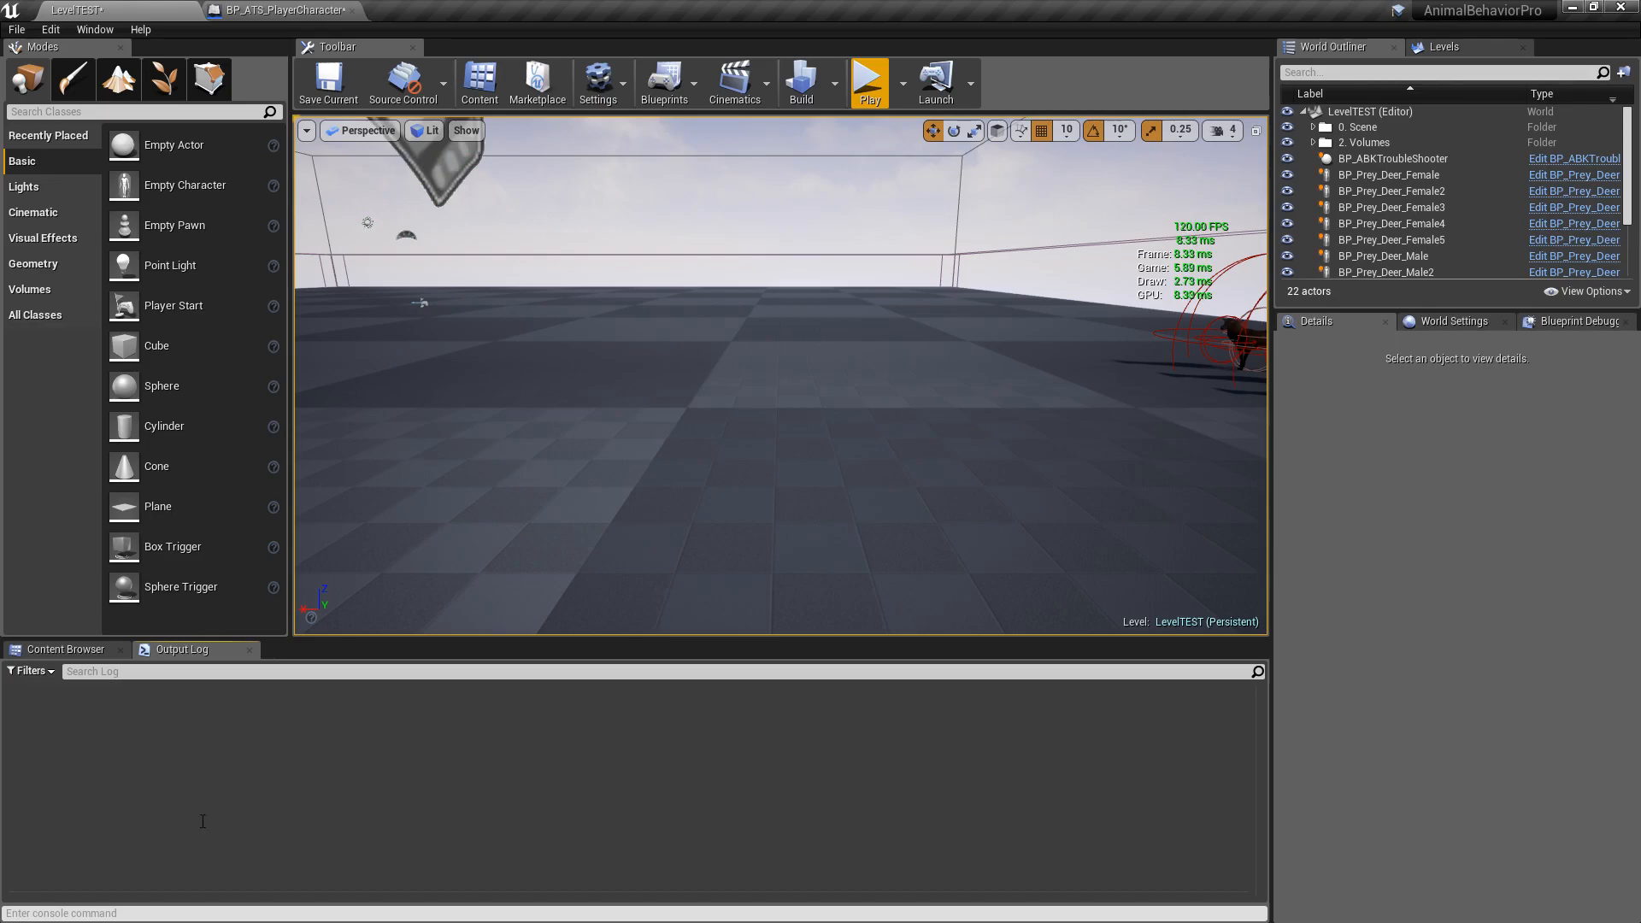
{"action": "left_click", "coordinate": [868, 82]}
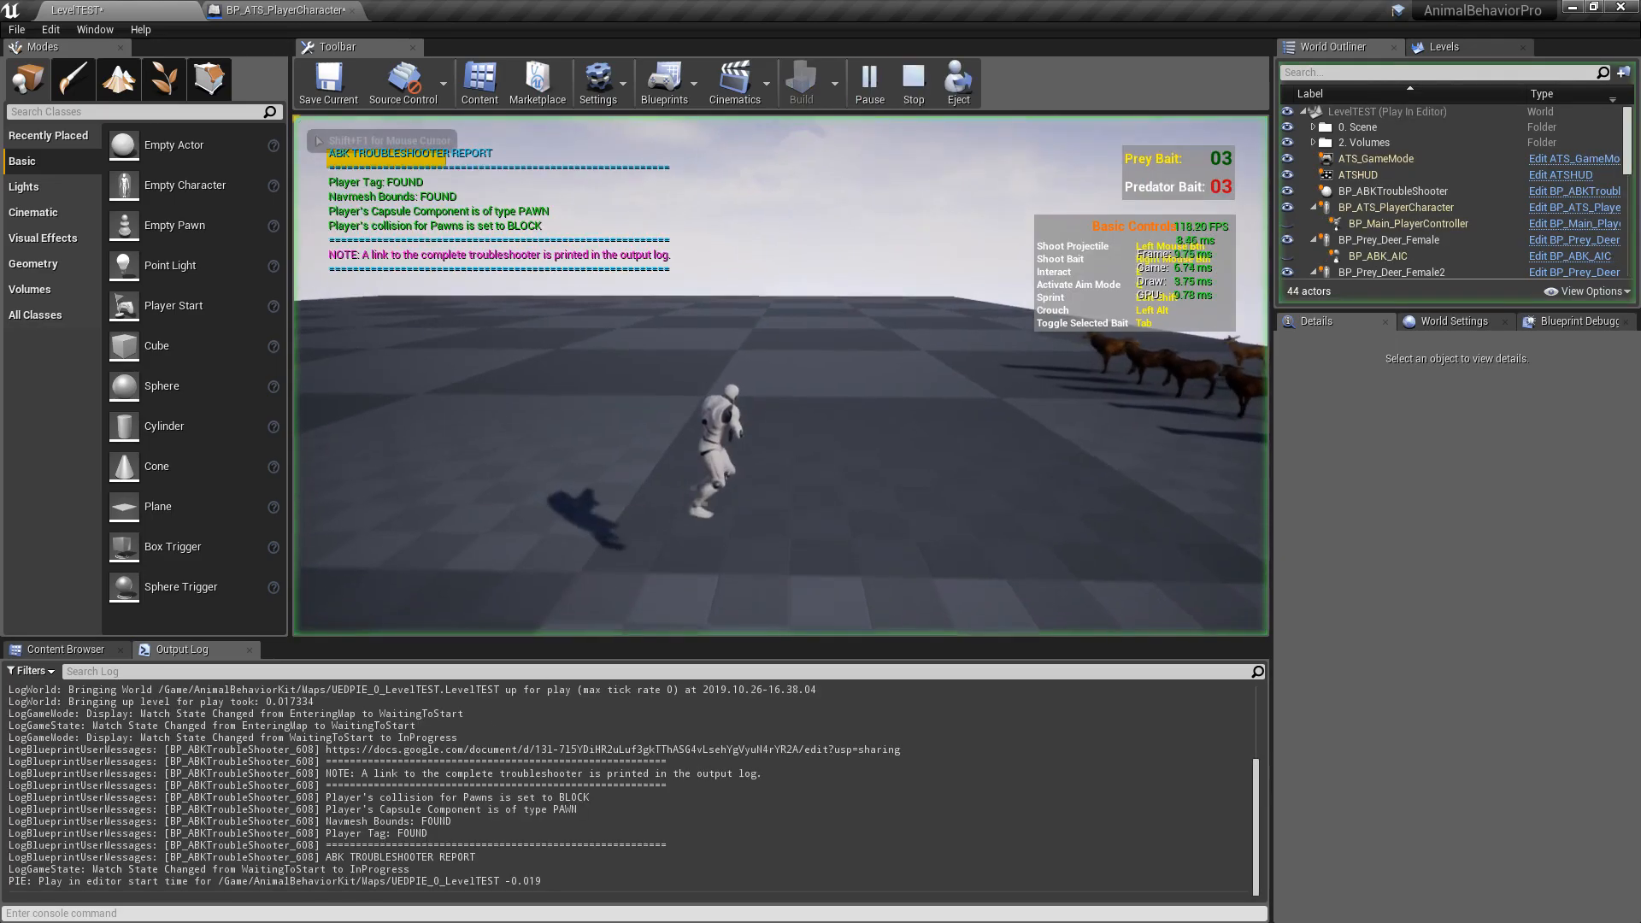
{"action": "key", "text": "Escape"}
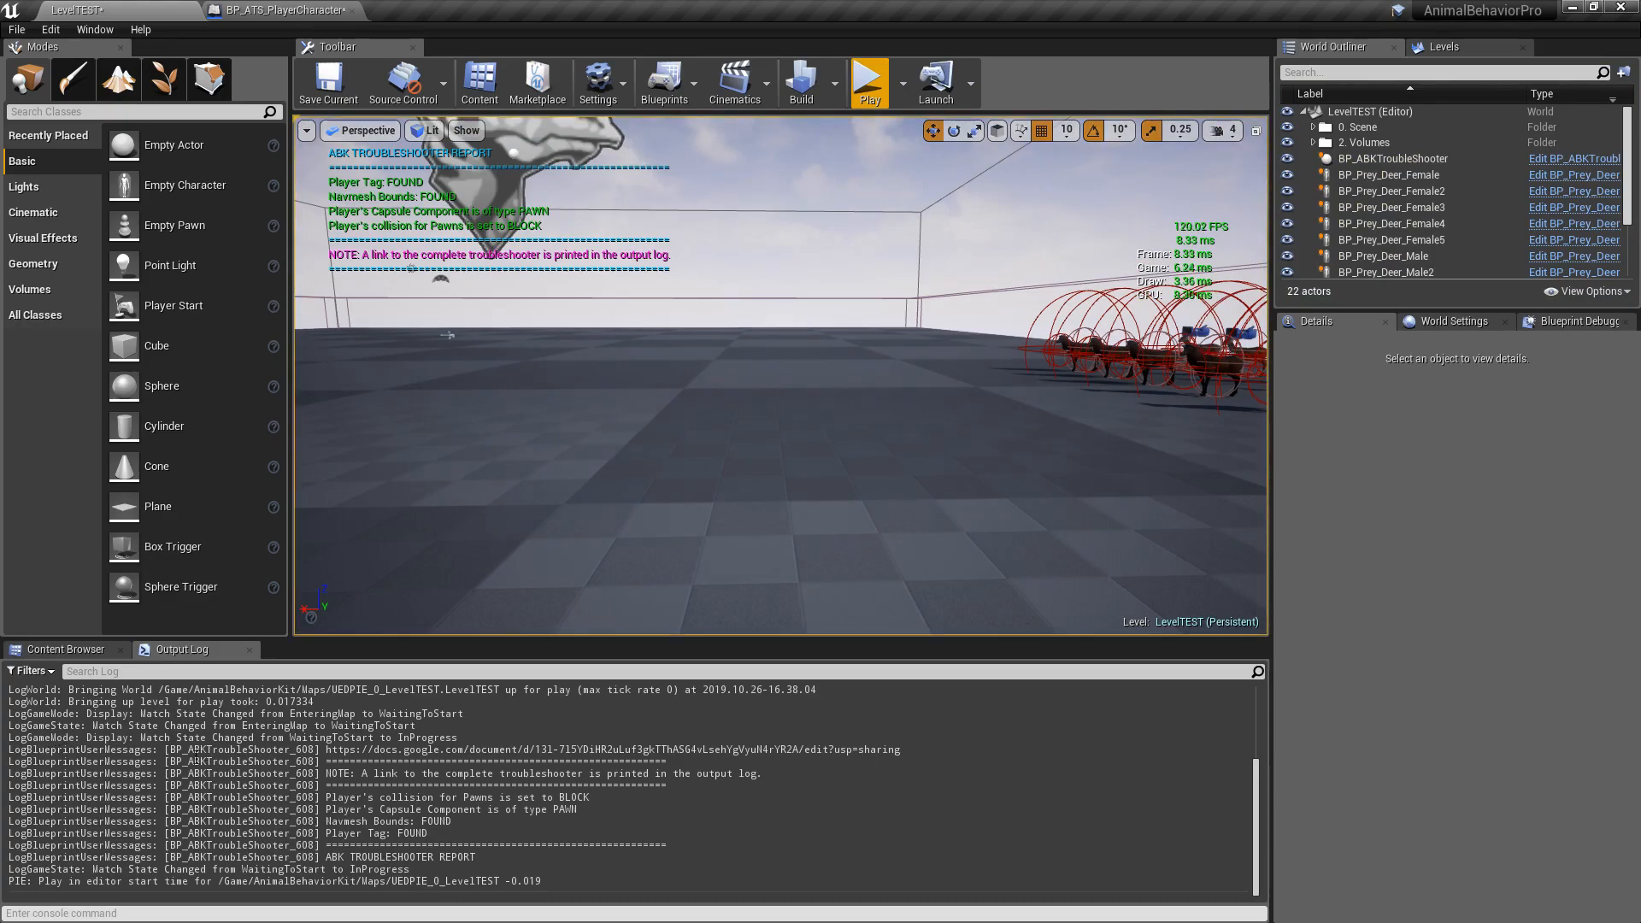
Step: Select the document link in the output log and read through the Animal Behavior Kit Troubleshooting Guide in the browser
{"action": "left_click_drag", "start_coordinate": [326, 748], "coordinate": [905, 749]}
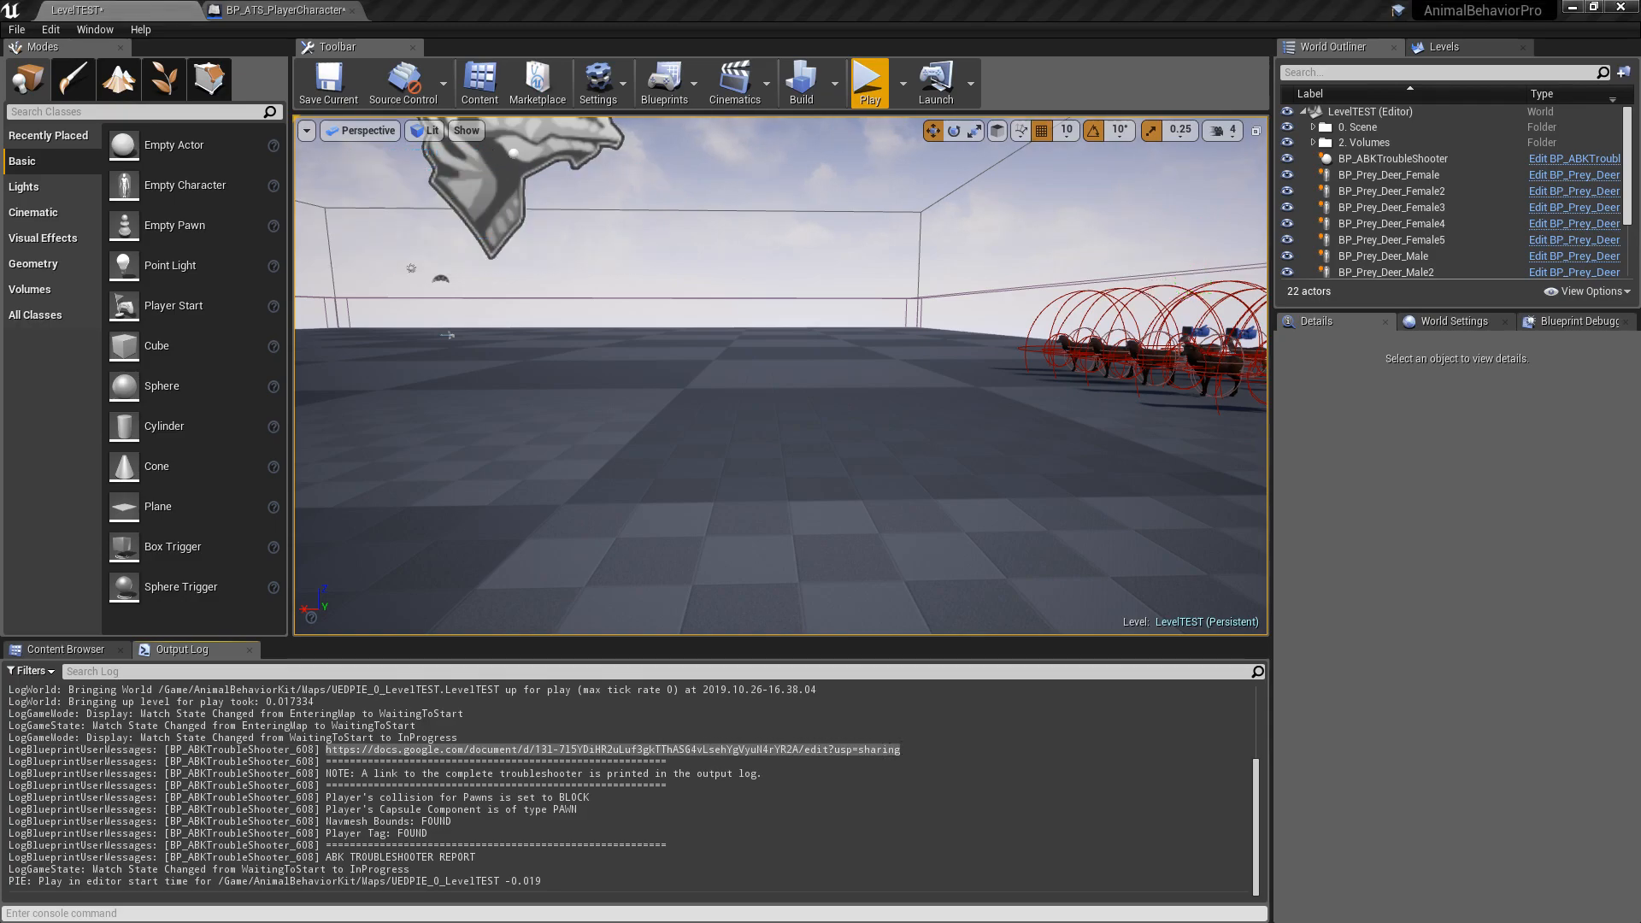
{"action": "left_click_drag", "start_coordinate": [0, 41], "coordinate": [712, 53]}
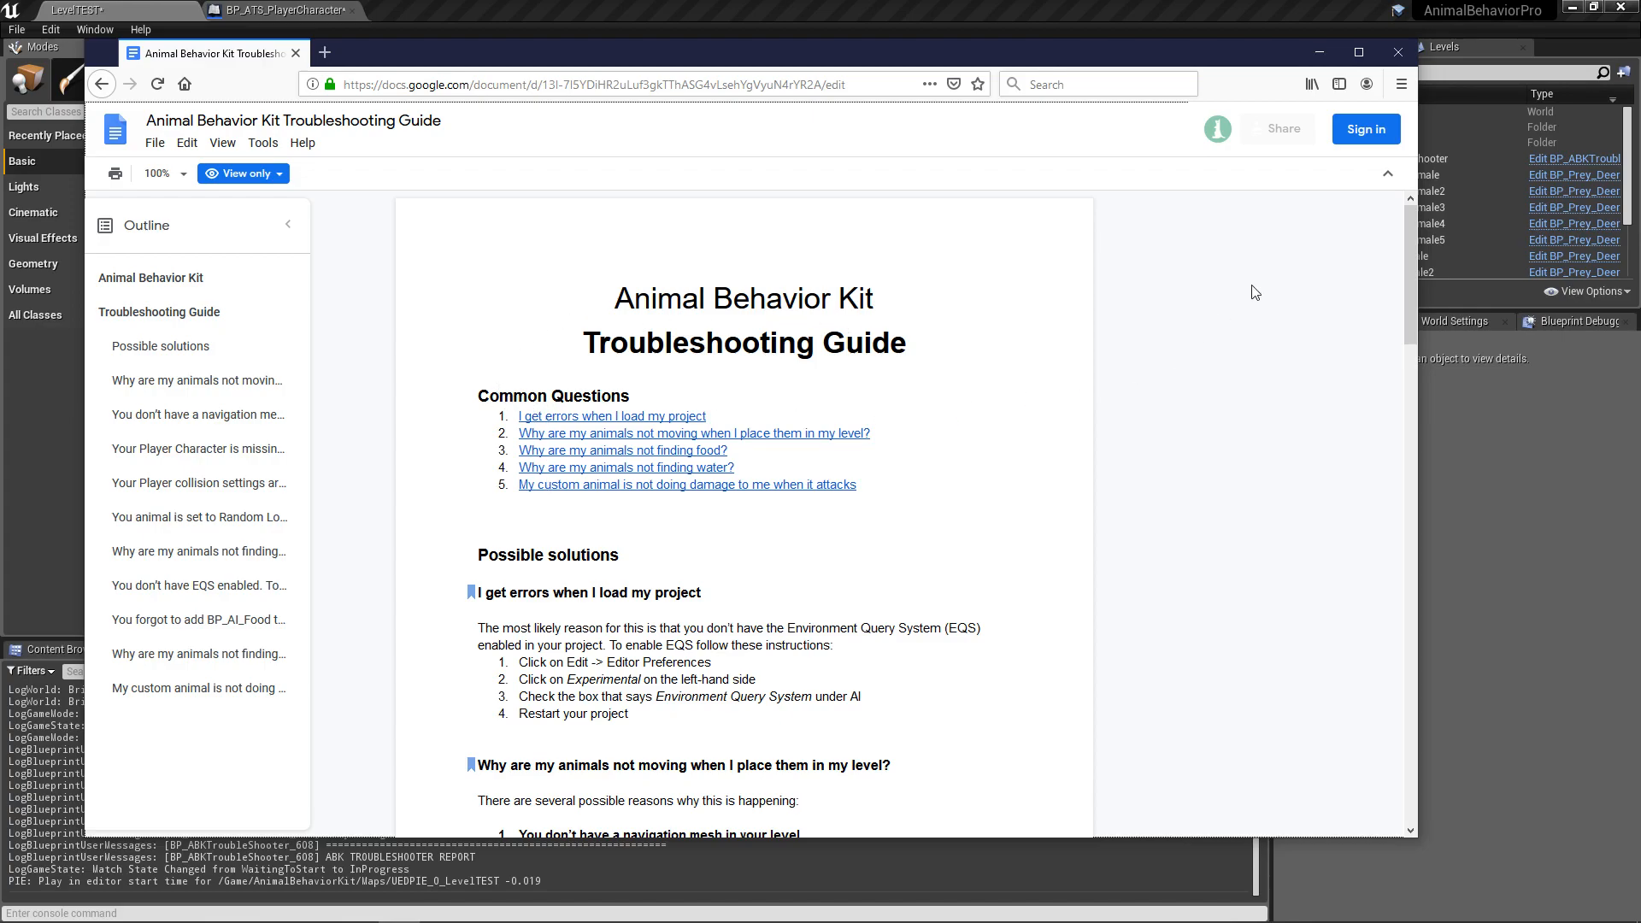
{"action": "left_click_drag", "start_coordinate": [1409, 256], "coordinate": [1410, 327]}
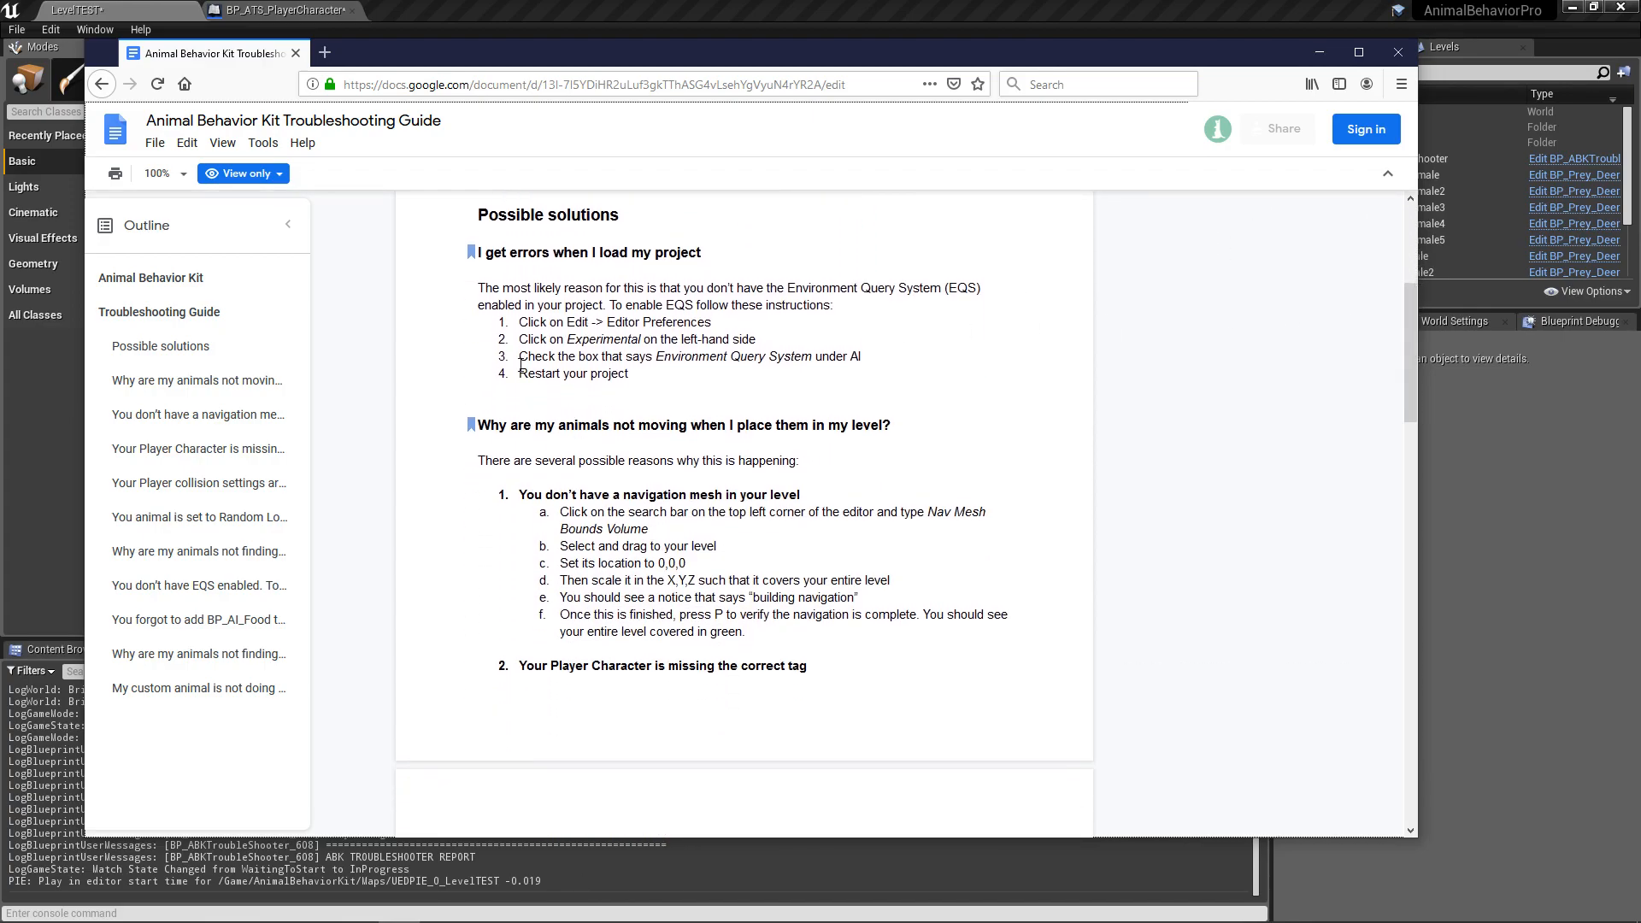
{"action": "scroll", "coordinate": [607, 419], "scroll_direction": "up", "scroll_amount": 3}
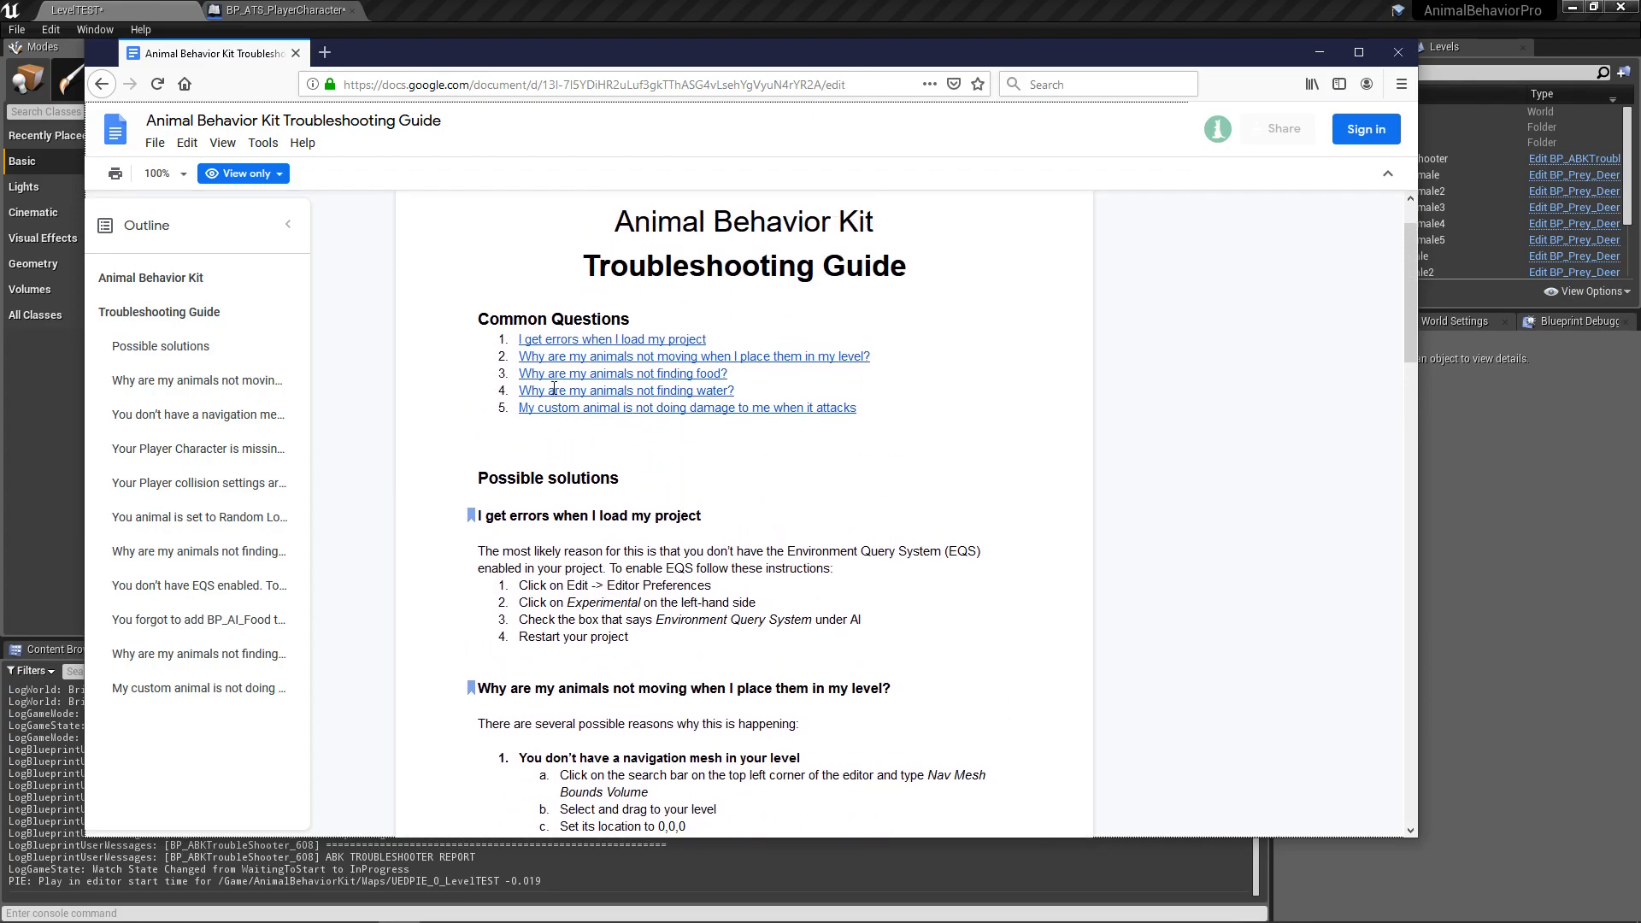
{"action": "left_click_drag", "start_coordinate": [1411, 295], "coordinate": [1401, 588]}
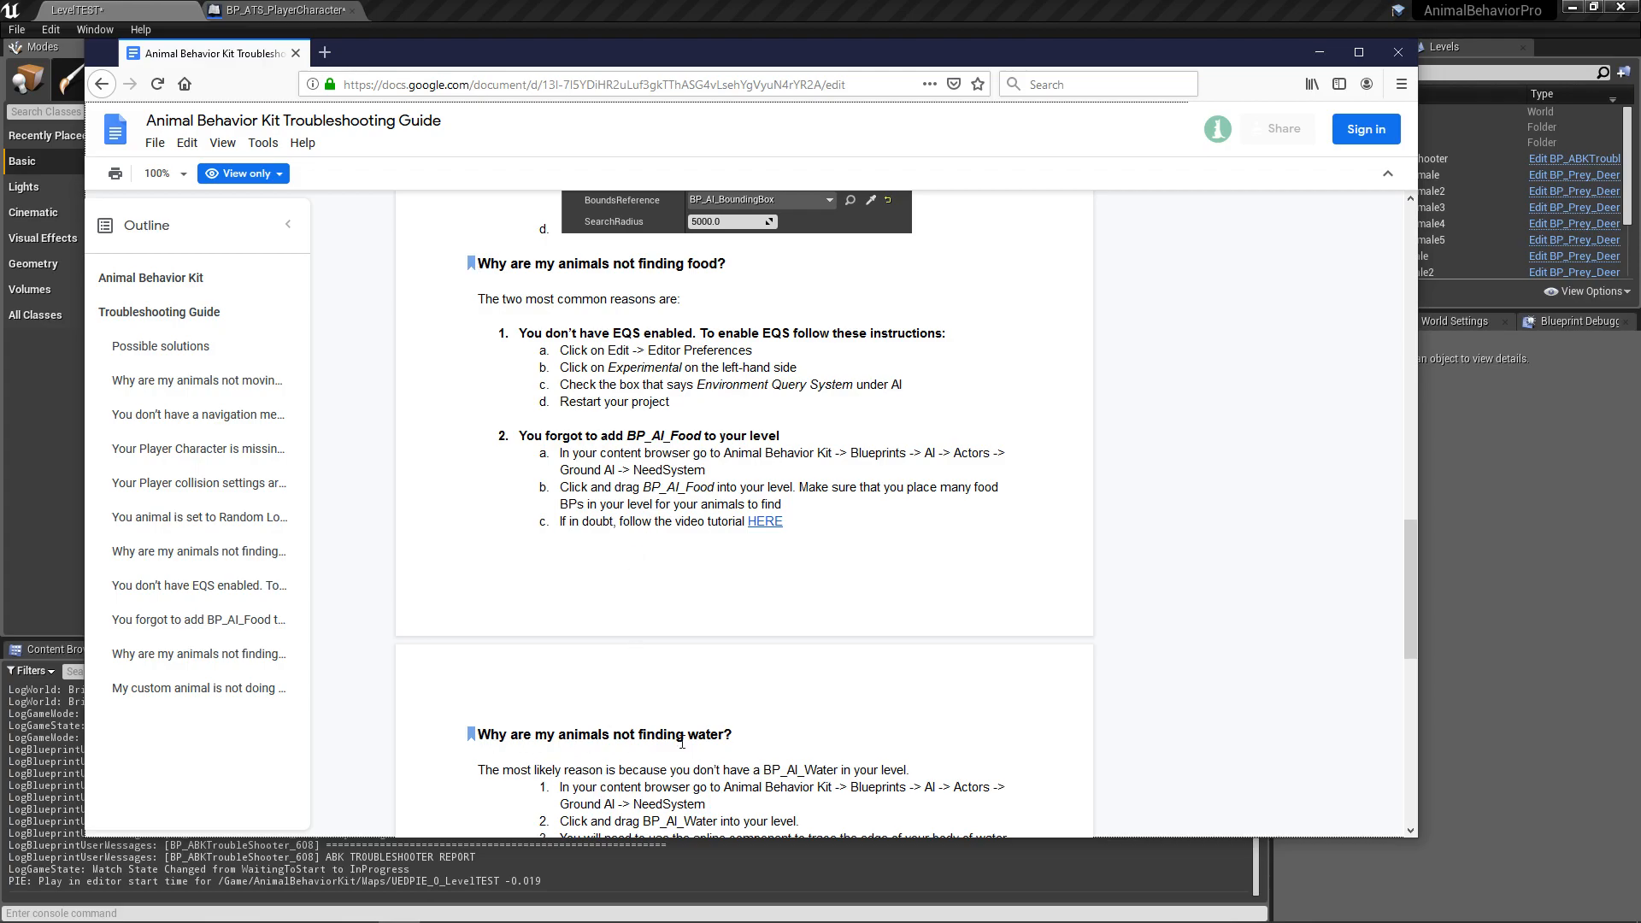
{"action": "left_click_drag", "start_coordinate": [1411, 544], "coordinate": [1411, 626]}
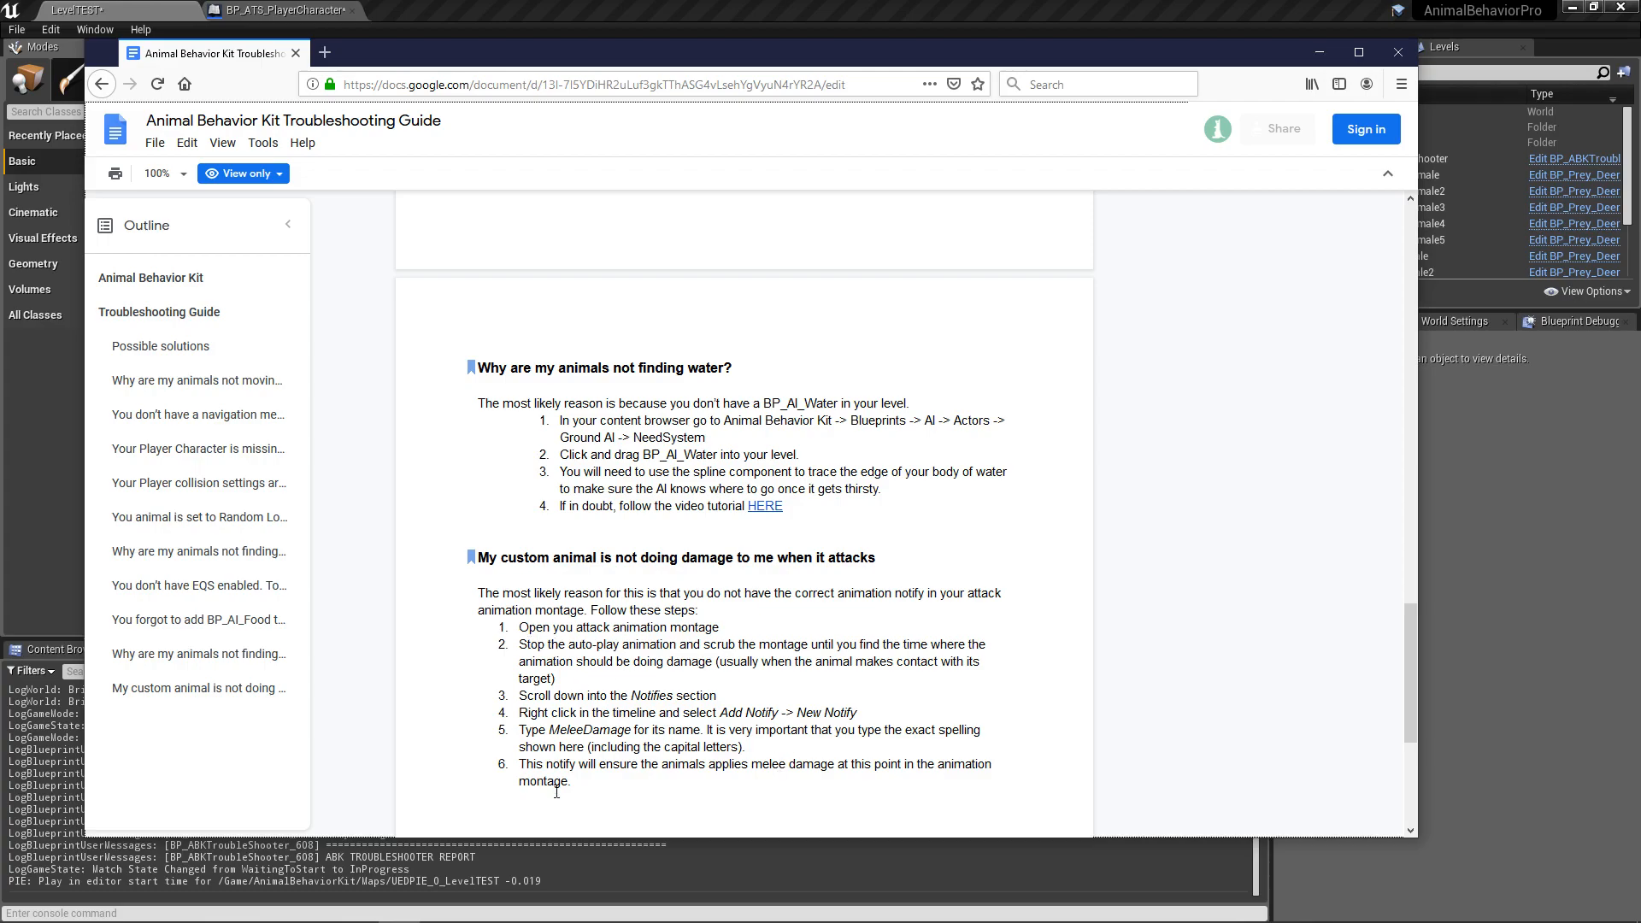
Step: Return to the first page of the troubleshooting guide and move the browser window away from the Unreal Editor
{"action": "left_click_drag", "start_coordinate": [1411, 694], "coordinate": [1446, 229]}
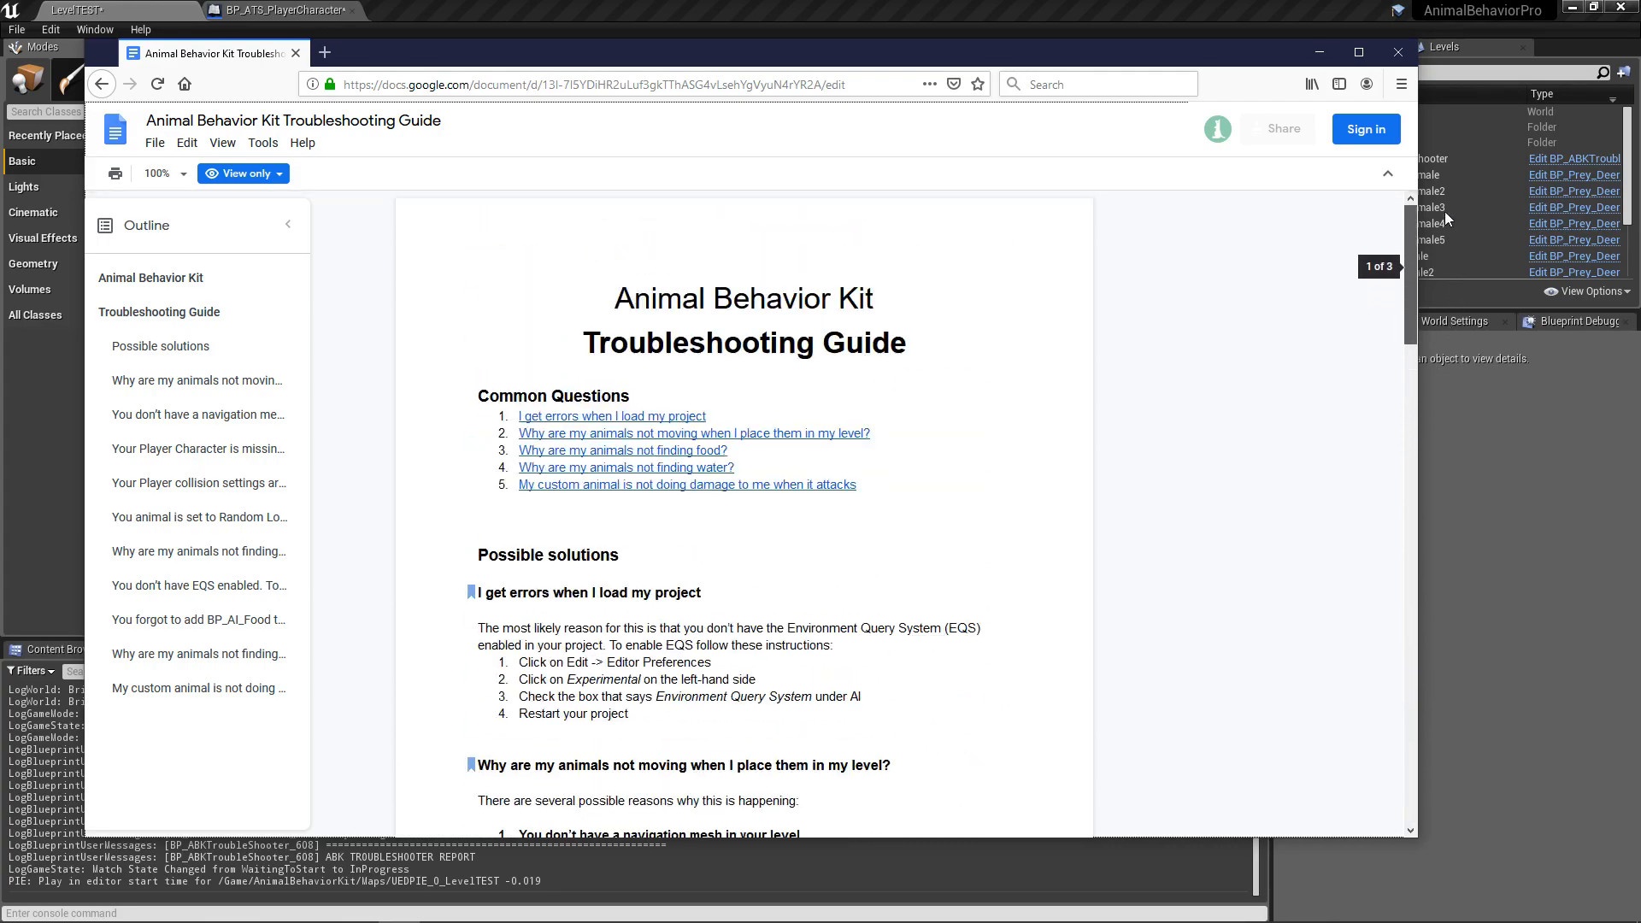
{"action": "left_click_drag", "start_coordinate": [978, 53], "coordinate": [0, 55]}
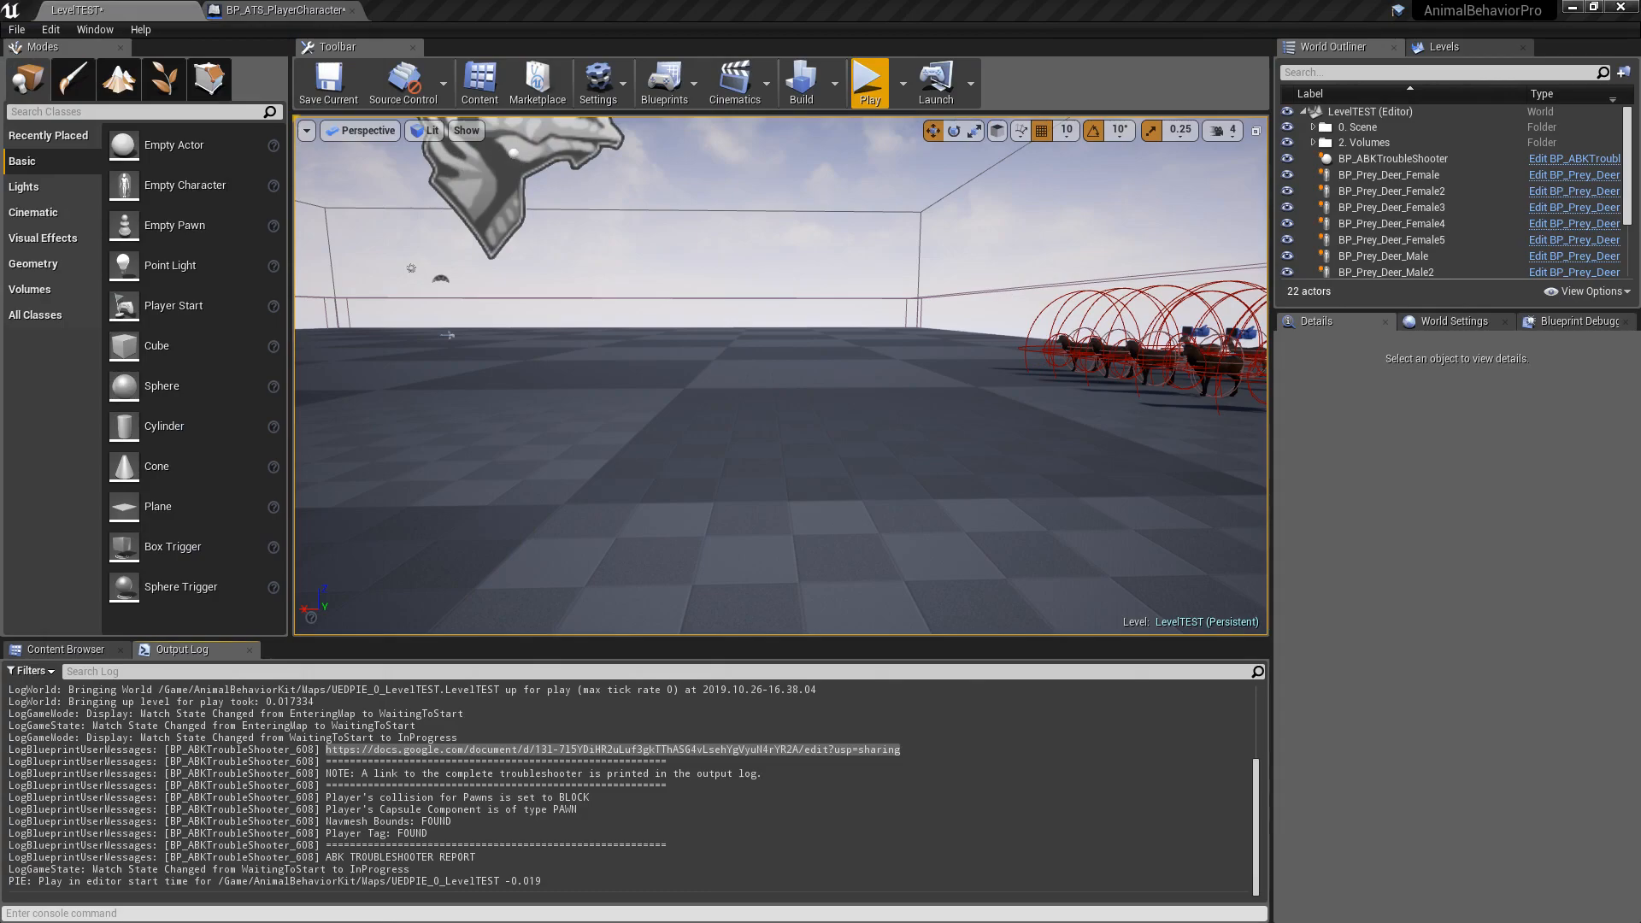
Step: Clear the troubleshooter messages from the output log
{"action": "left_click", "coordinate": [510, 511]}
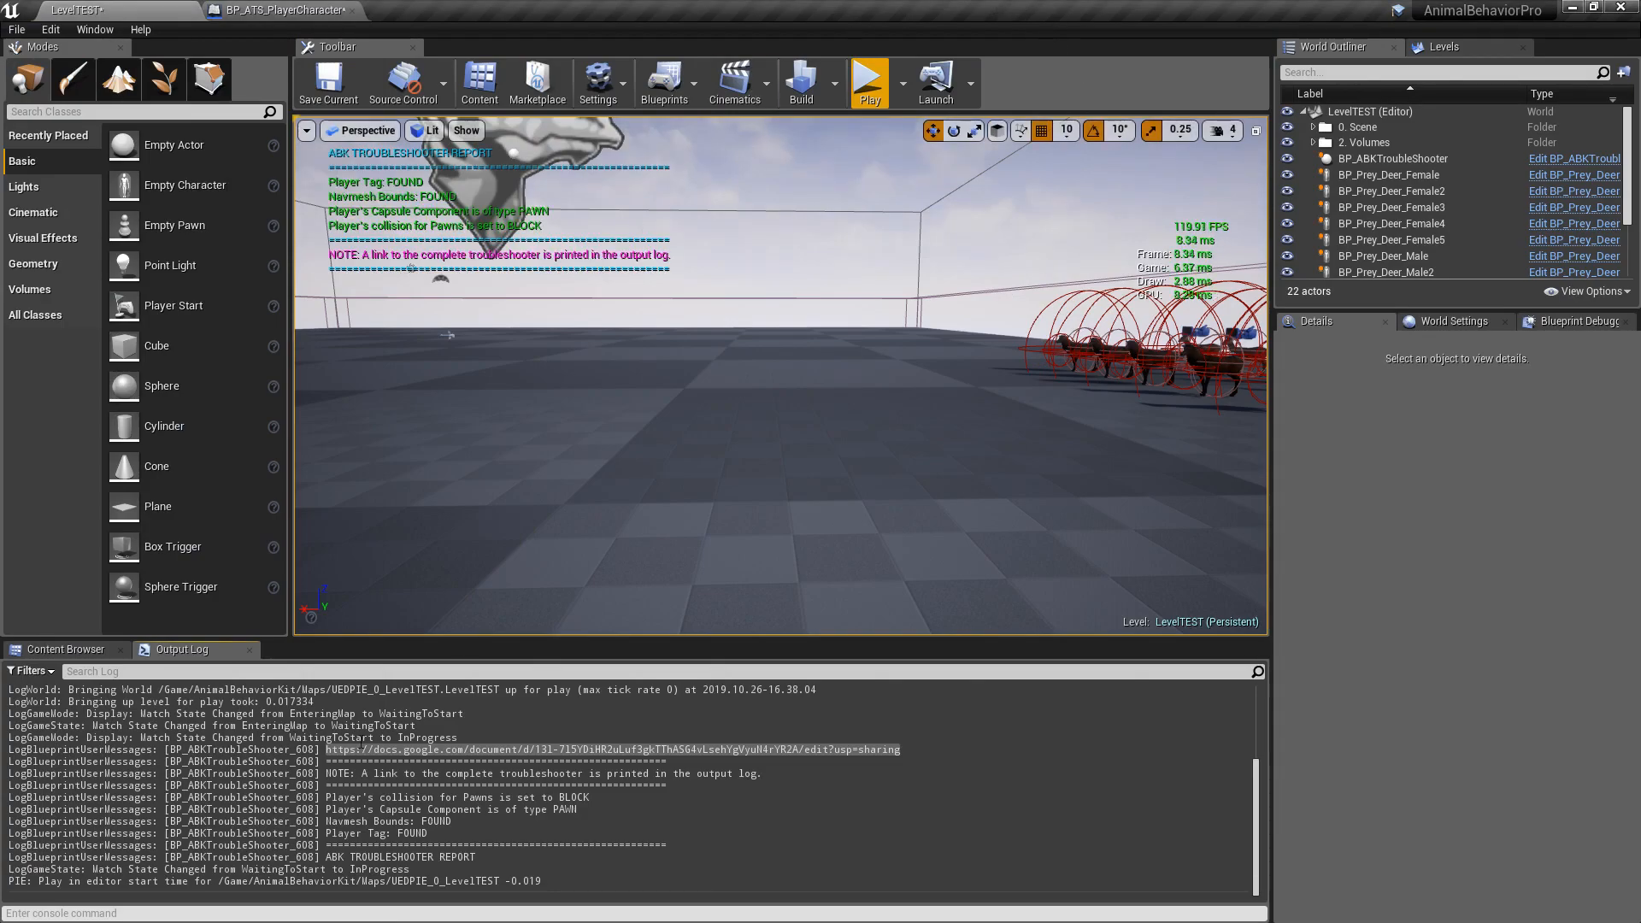
{"action": "right_click", "coordinate": [361, 745]}
{"action": "left_click", "coordinate": [410, 749]}
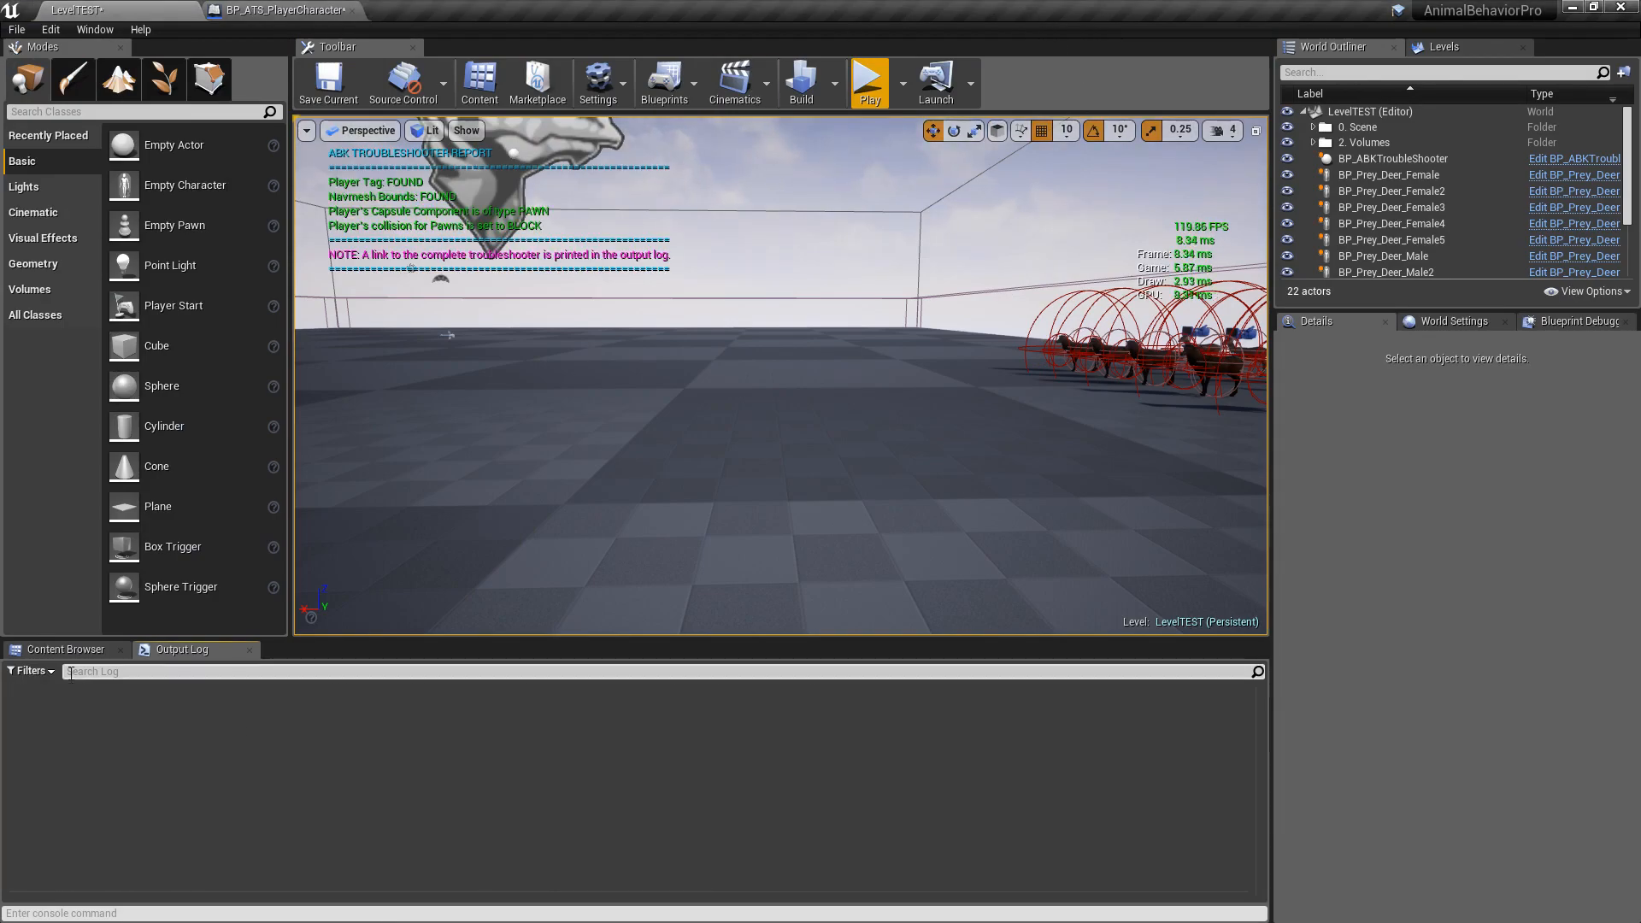
Step: Save all unsaved content, covering the BP_ATS_PlayerCharacter blueprint and the LevelTEST map
{"action": "left_click", "coordinate": [77, 657]}
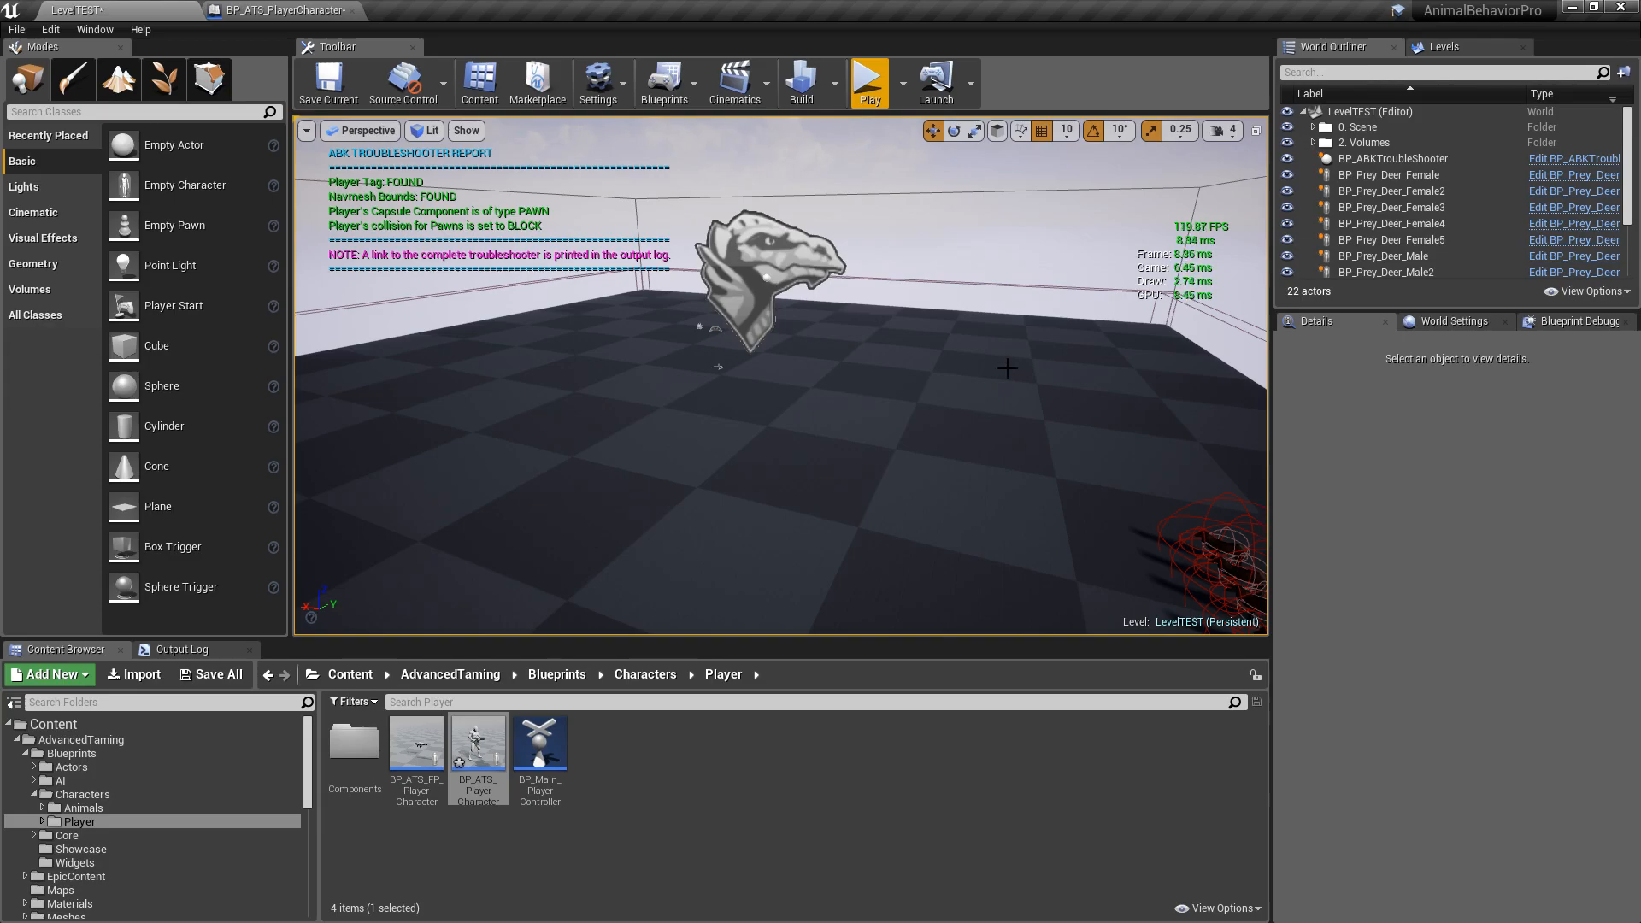
{"action": "left_click", "coordinate": [197, 675]}
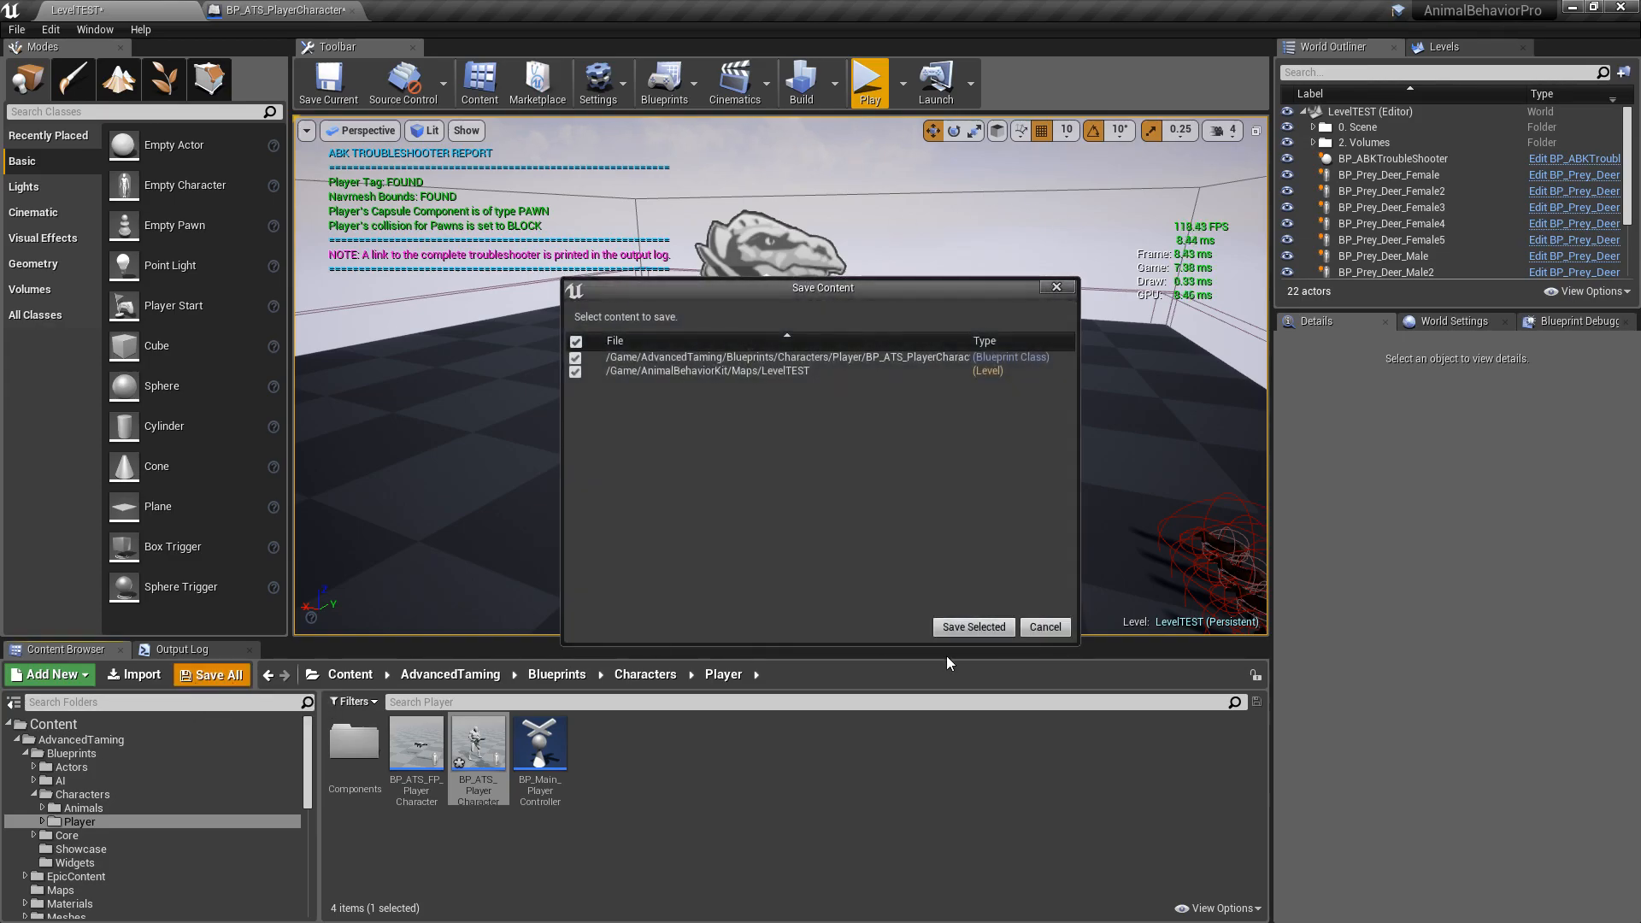
{"action": "left_click", "coordinate": [962, 628]}
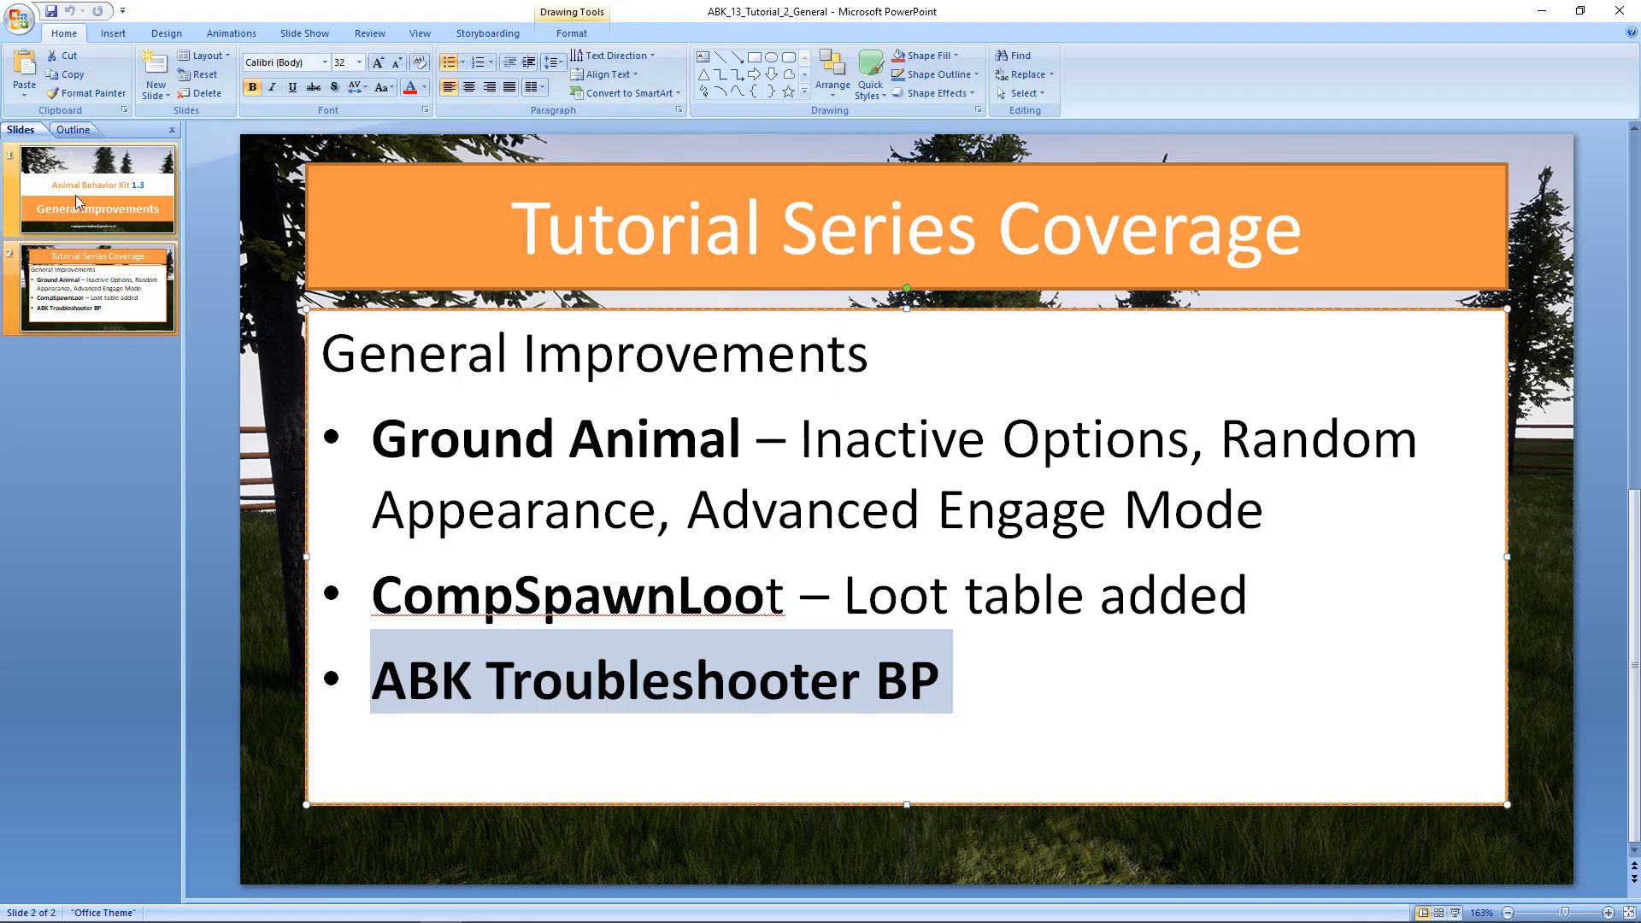
Step: Switch to the PowerPoint presentation, show the Animal Behavior Kit 1.3 title slide and select the Tutorial Series Coverage slide
{"action": "left_click", "coordinate": [79, 194]}
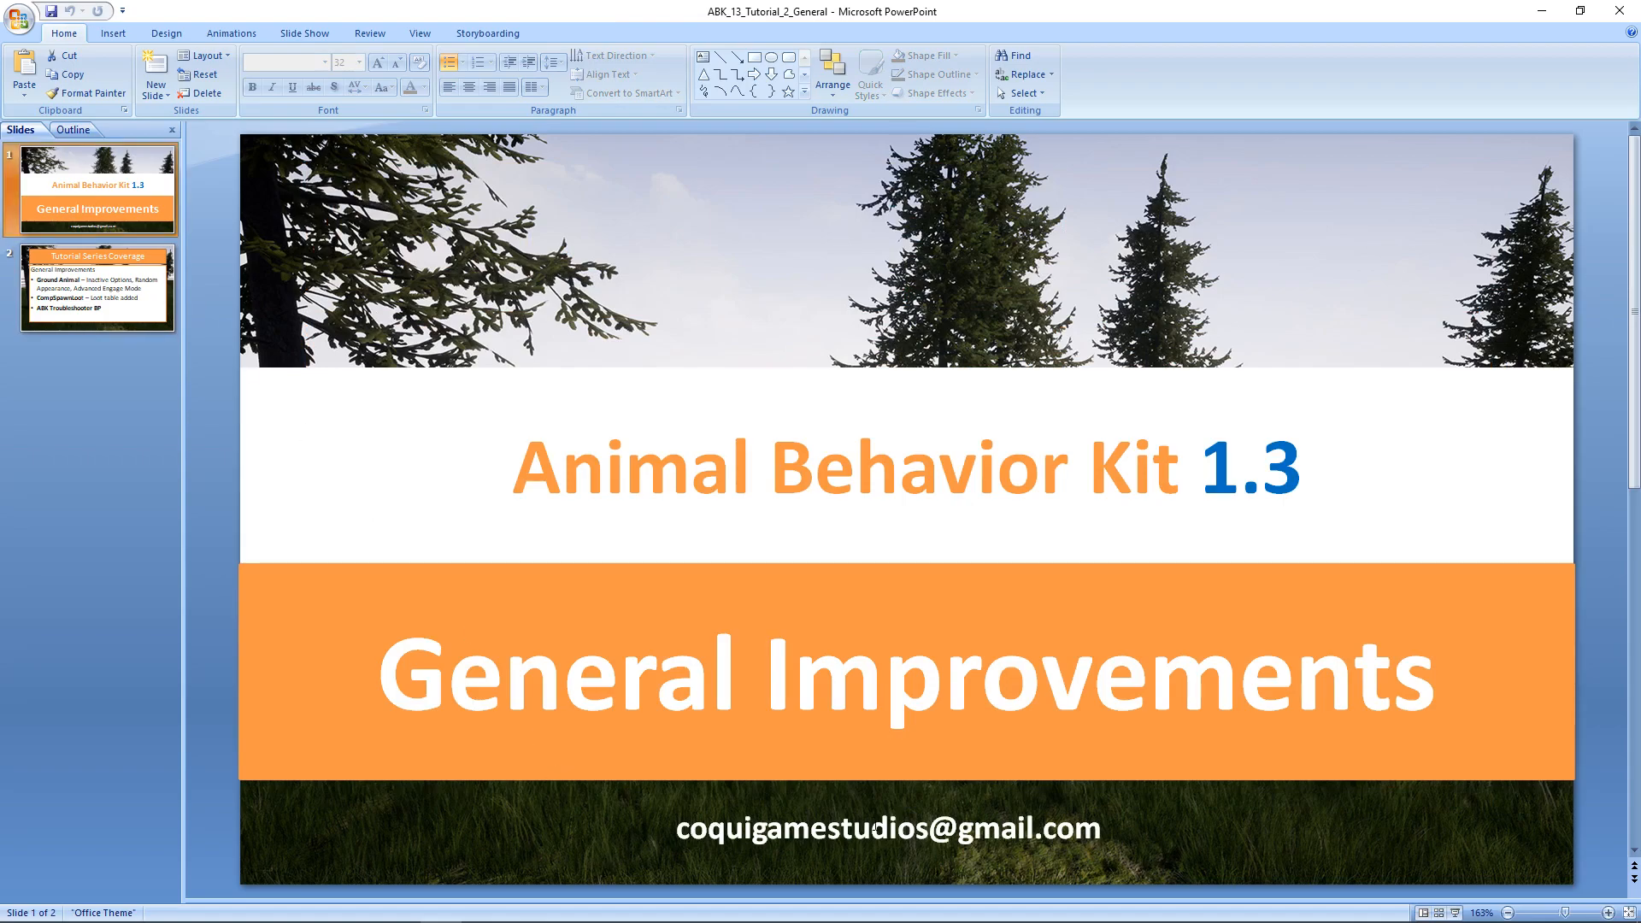
{"action": "left_click", "coordinate": [134, 266]}
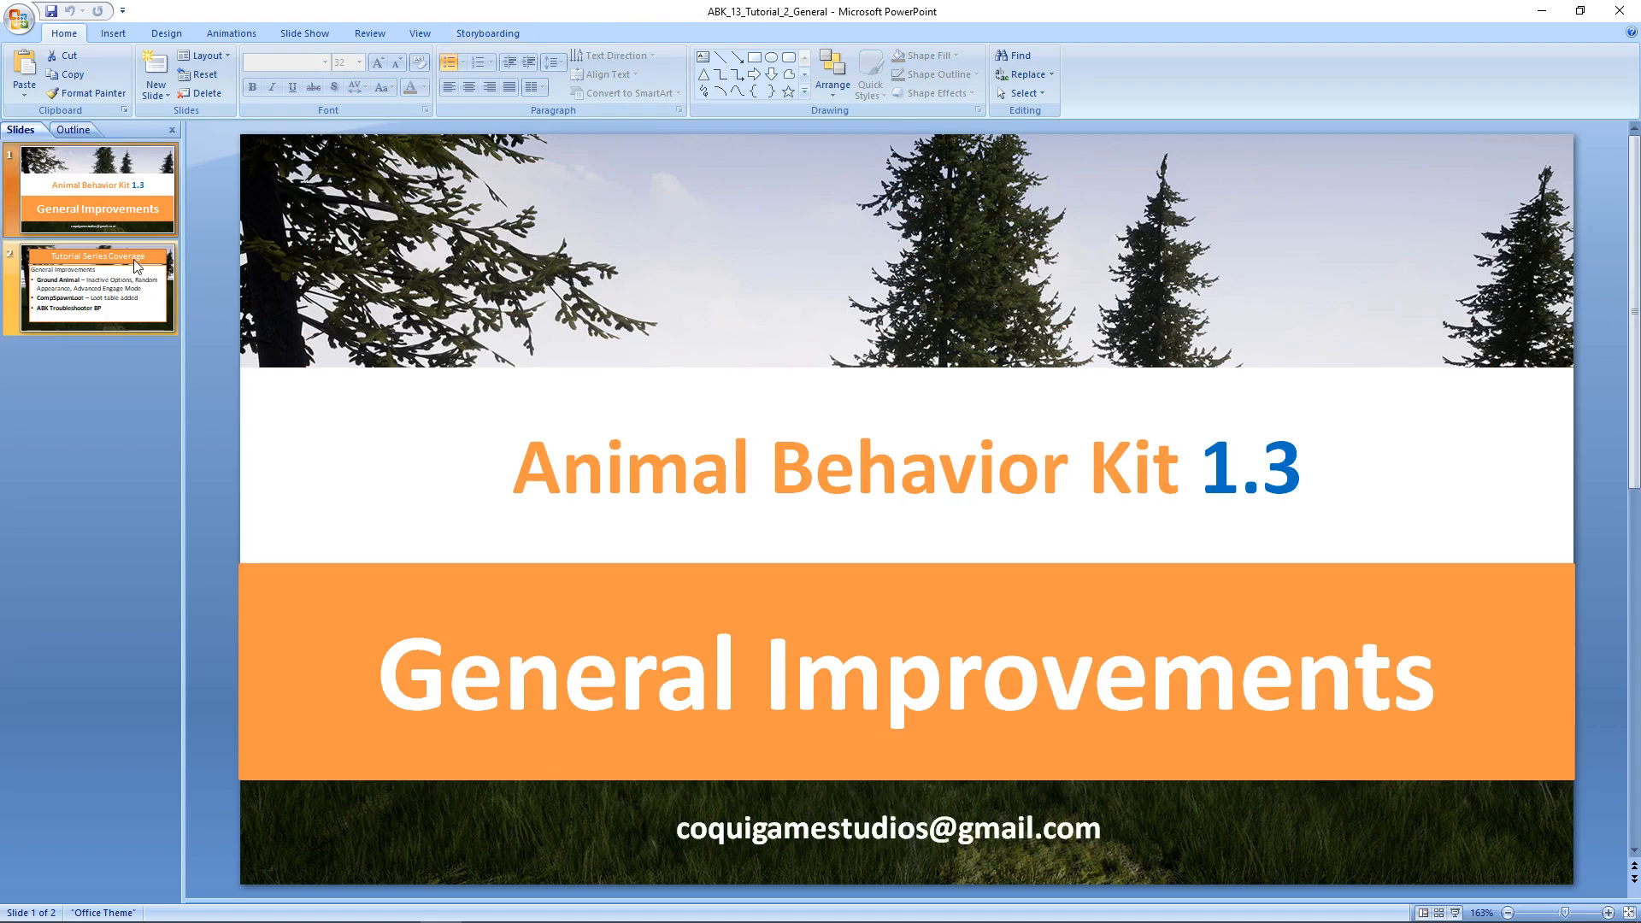